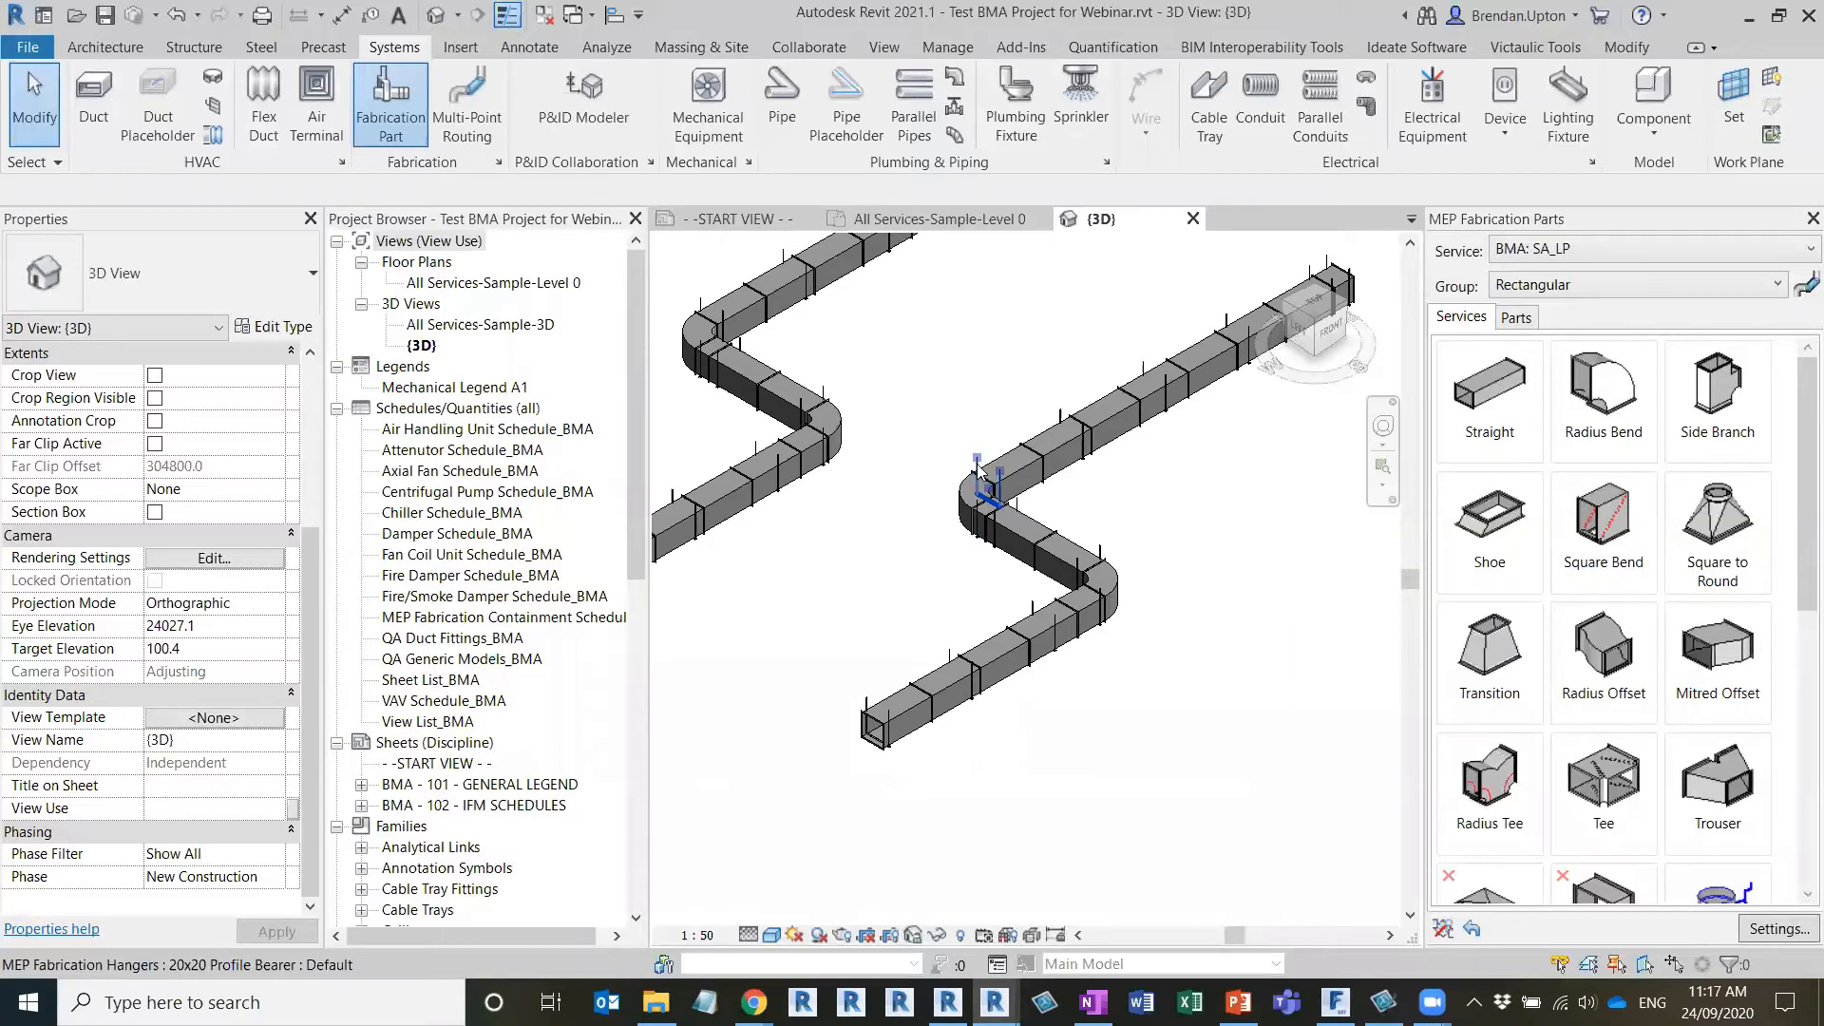
Open the fabrication settings for the test project and move the dialog clear of the duct model
scroll(1044, 559, down, 1)
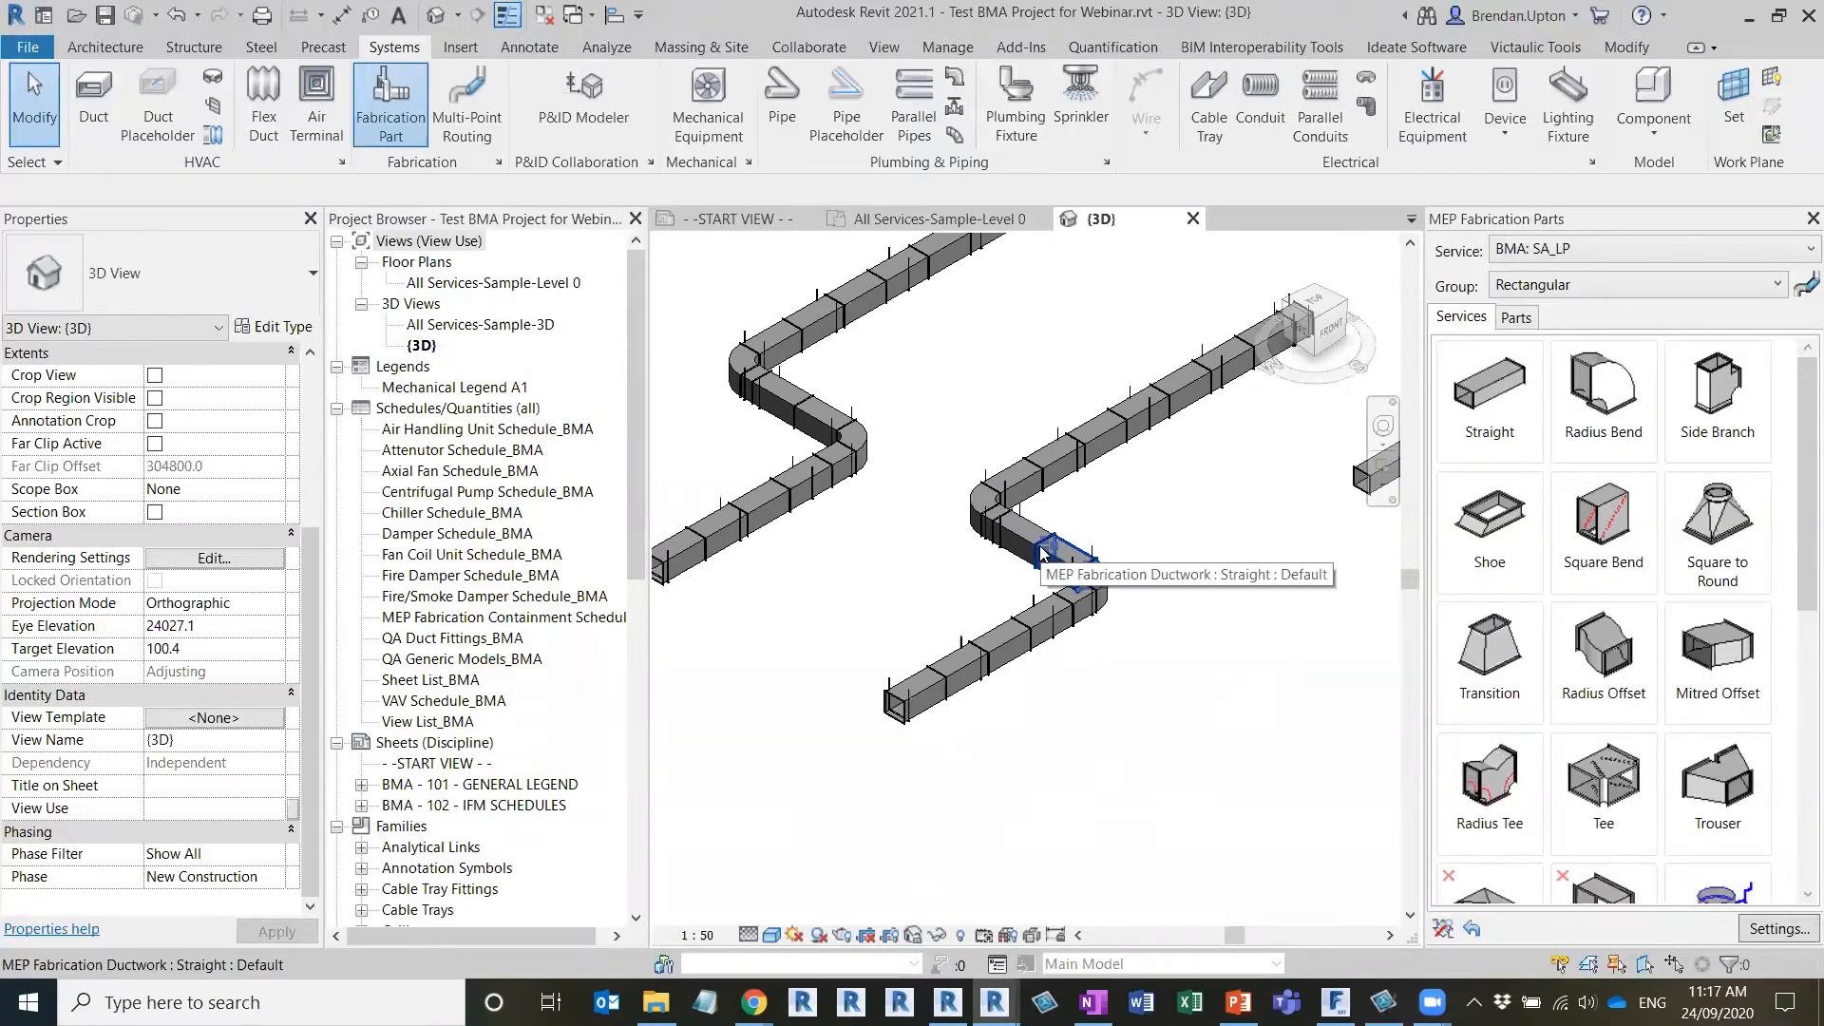
middle_drag(1206, 546, 1139, 626)
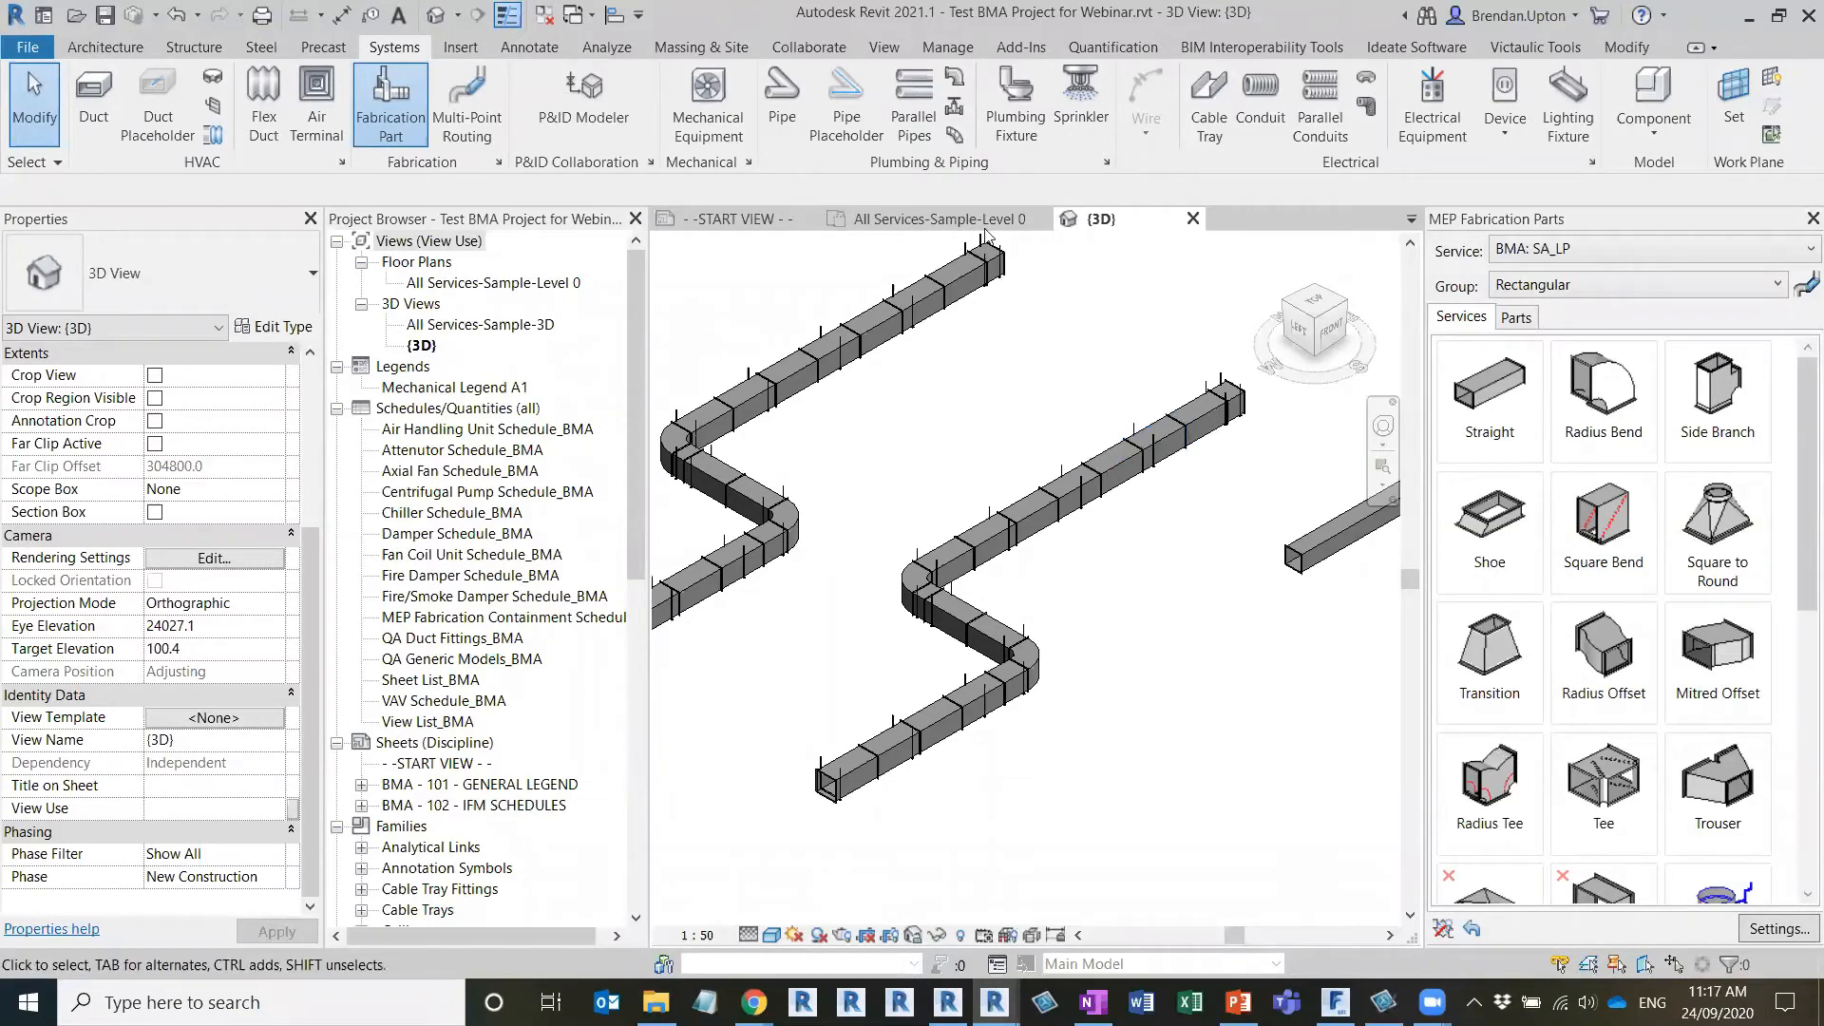
click(1517, 231)
key(ctrl)
key(ctrl)
key(ctrl)
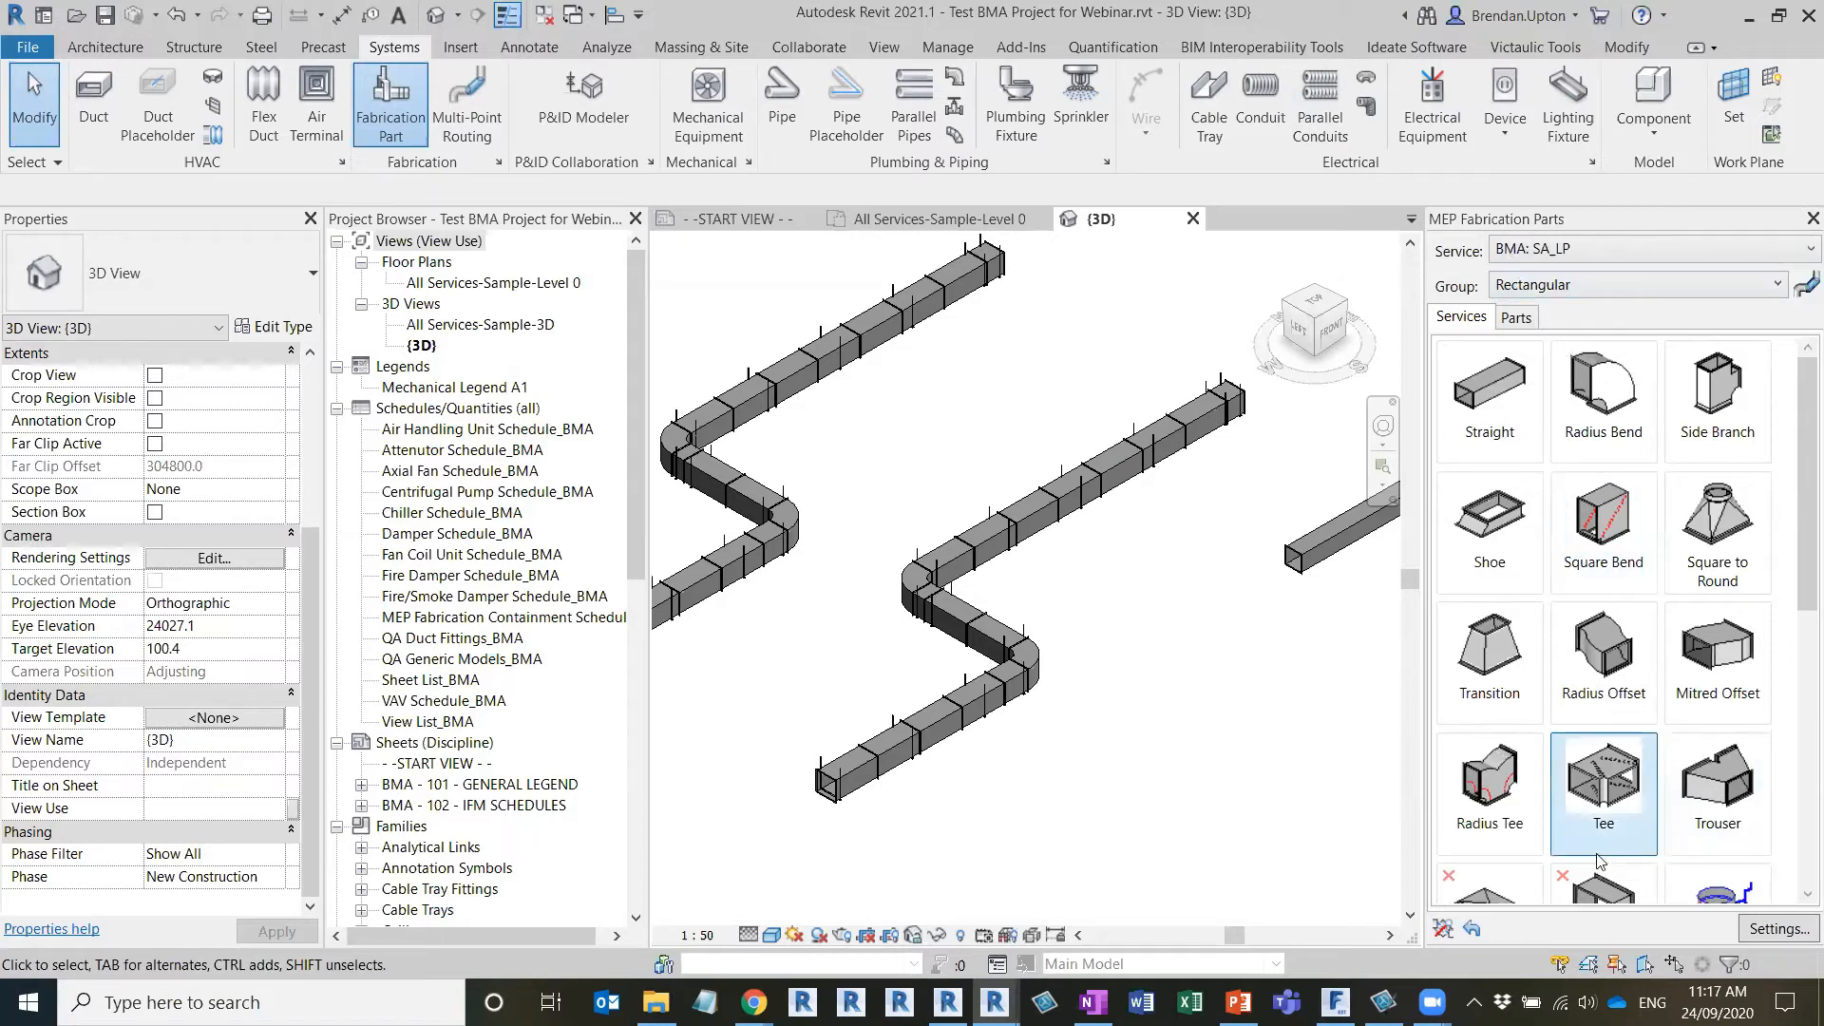
click(1779, 929)
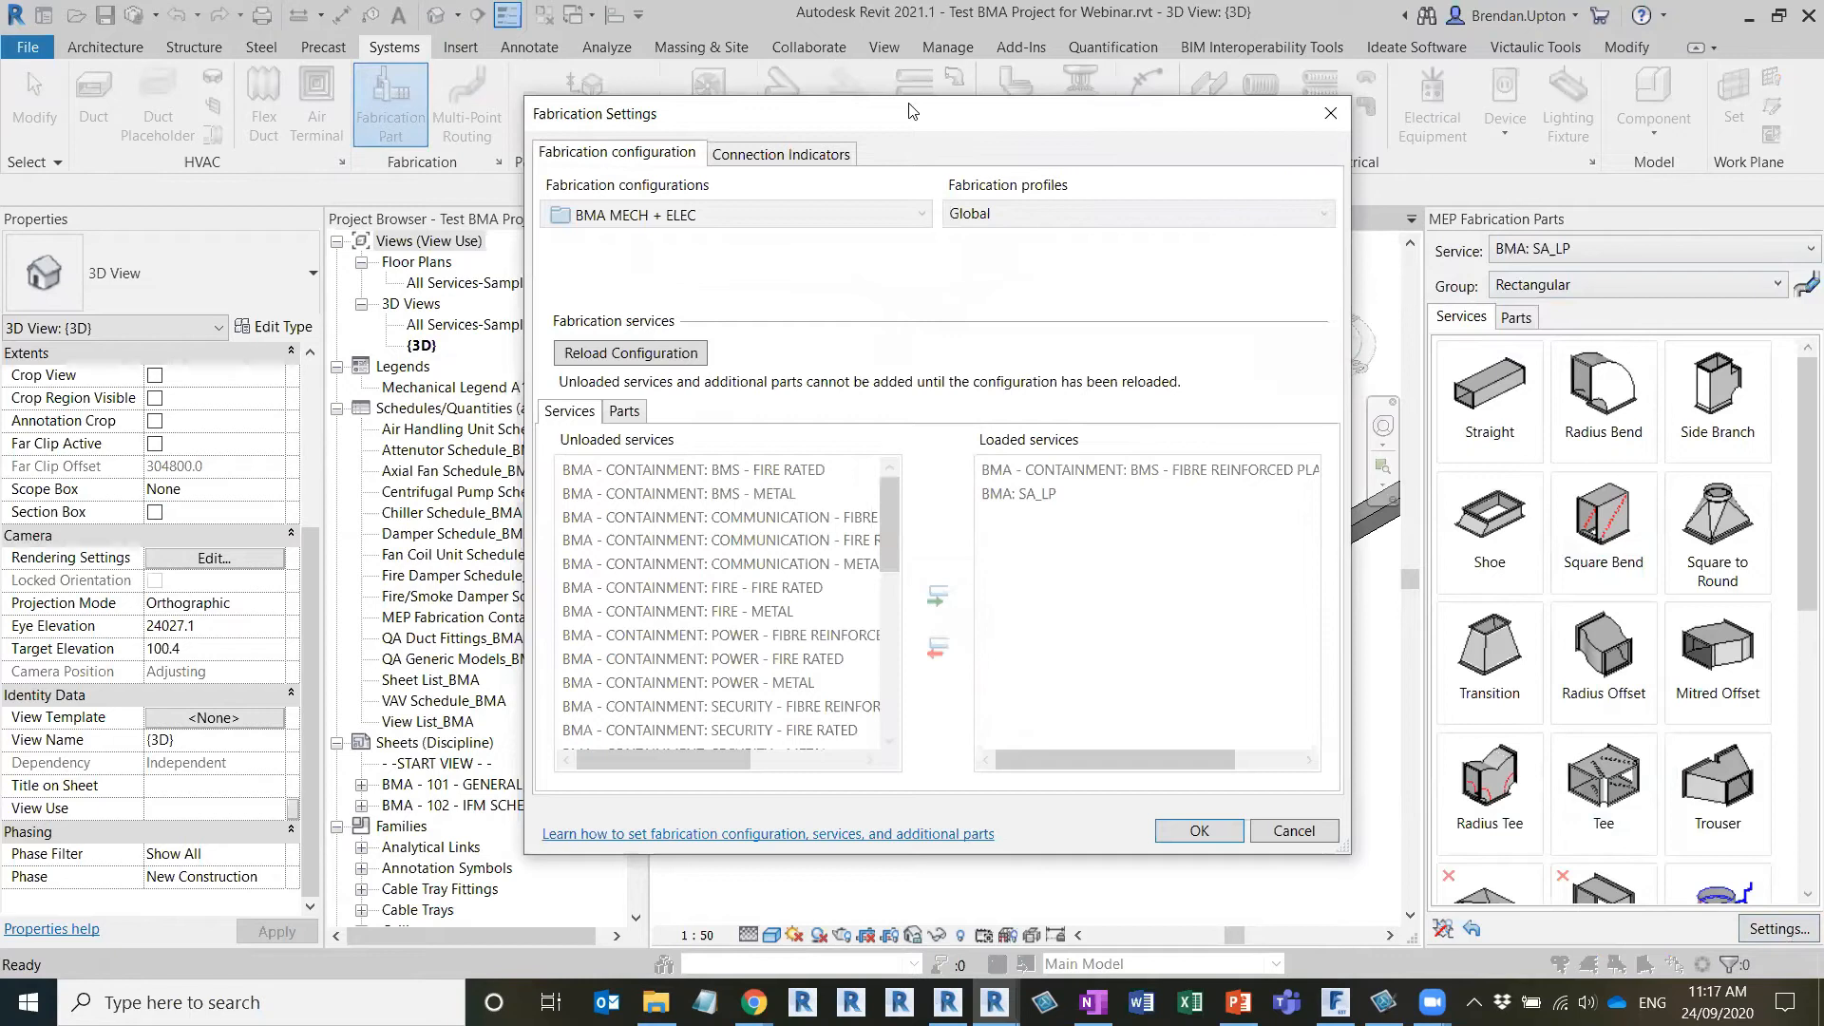
drag(912, 110, 592, 126)
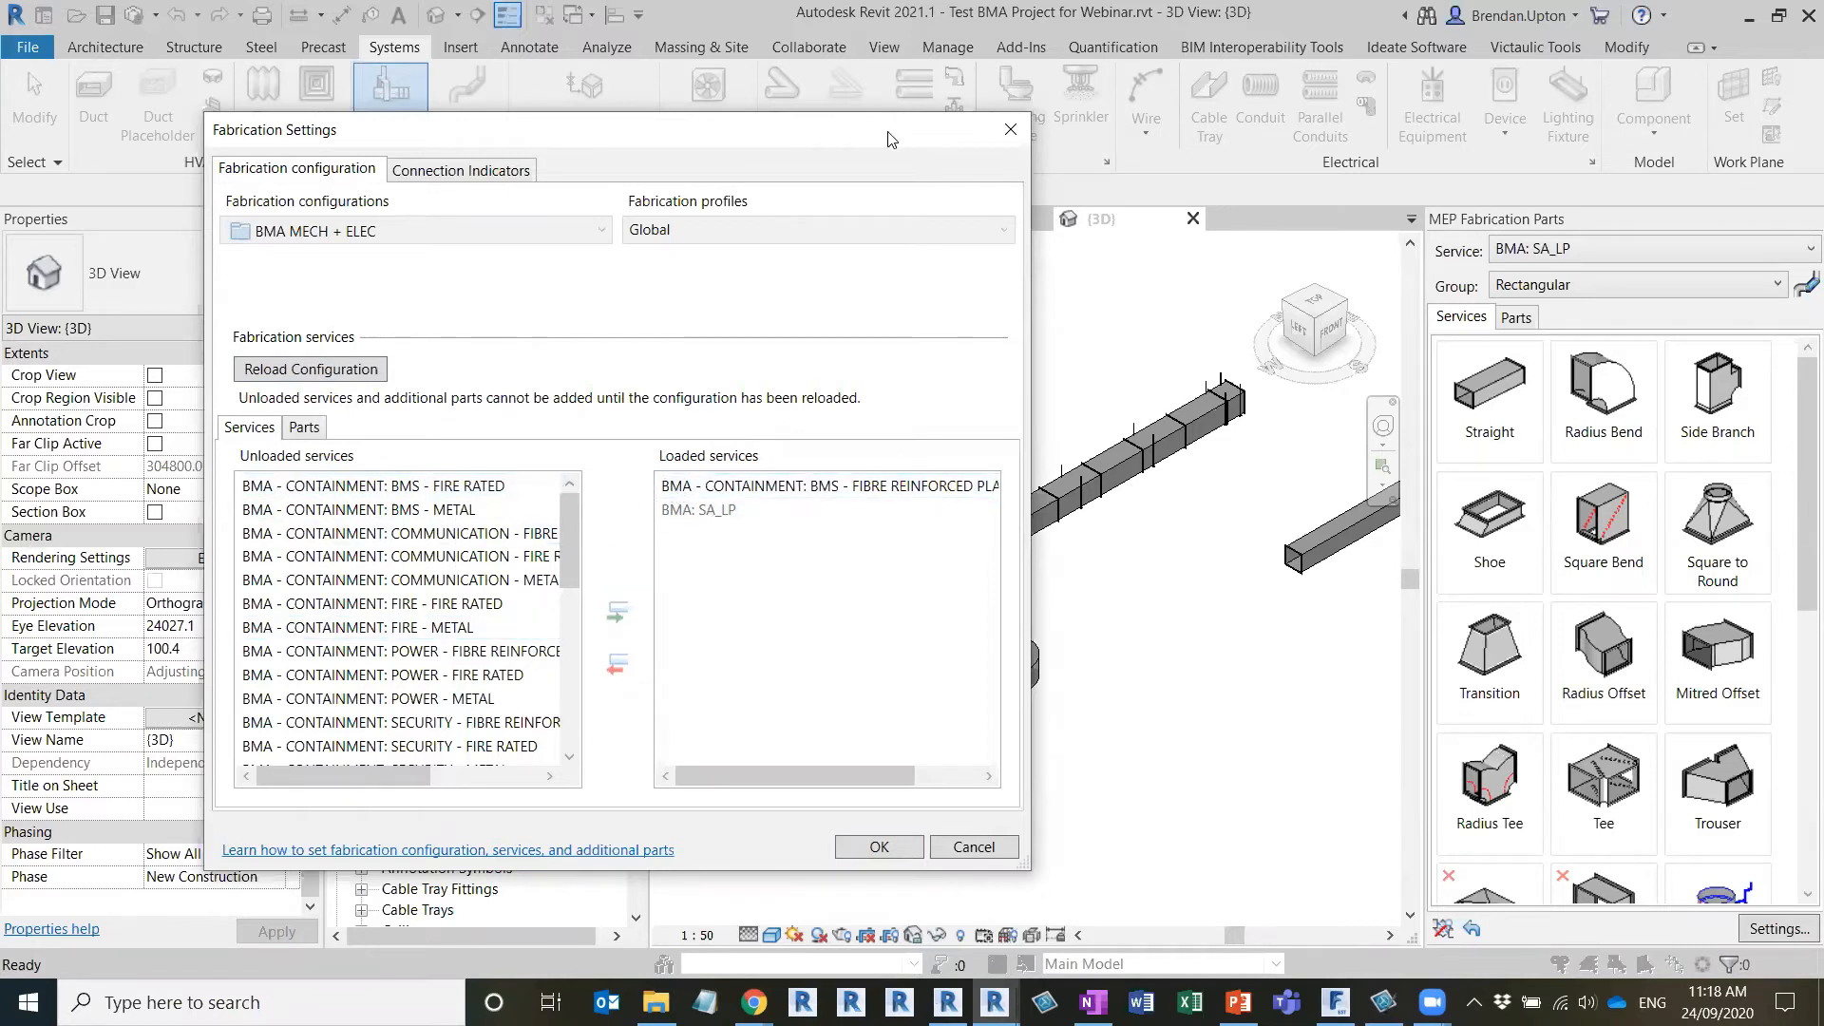
Compare the loaded BMS fibre reinforced containment service with the BMA: SA_LP service to see which can be removed
key(ctrl)
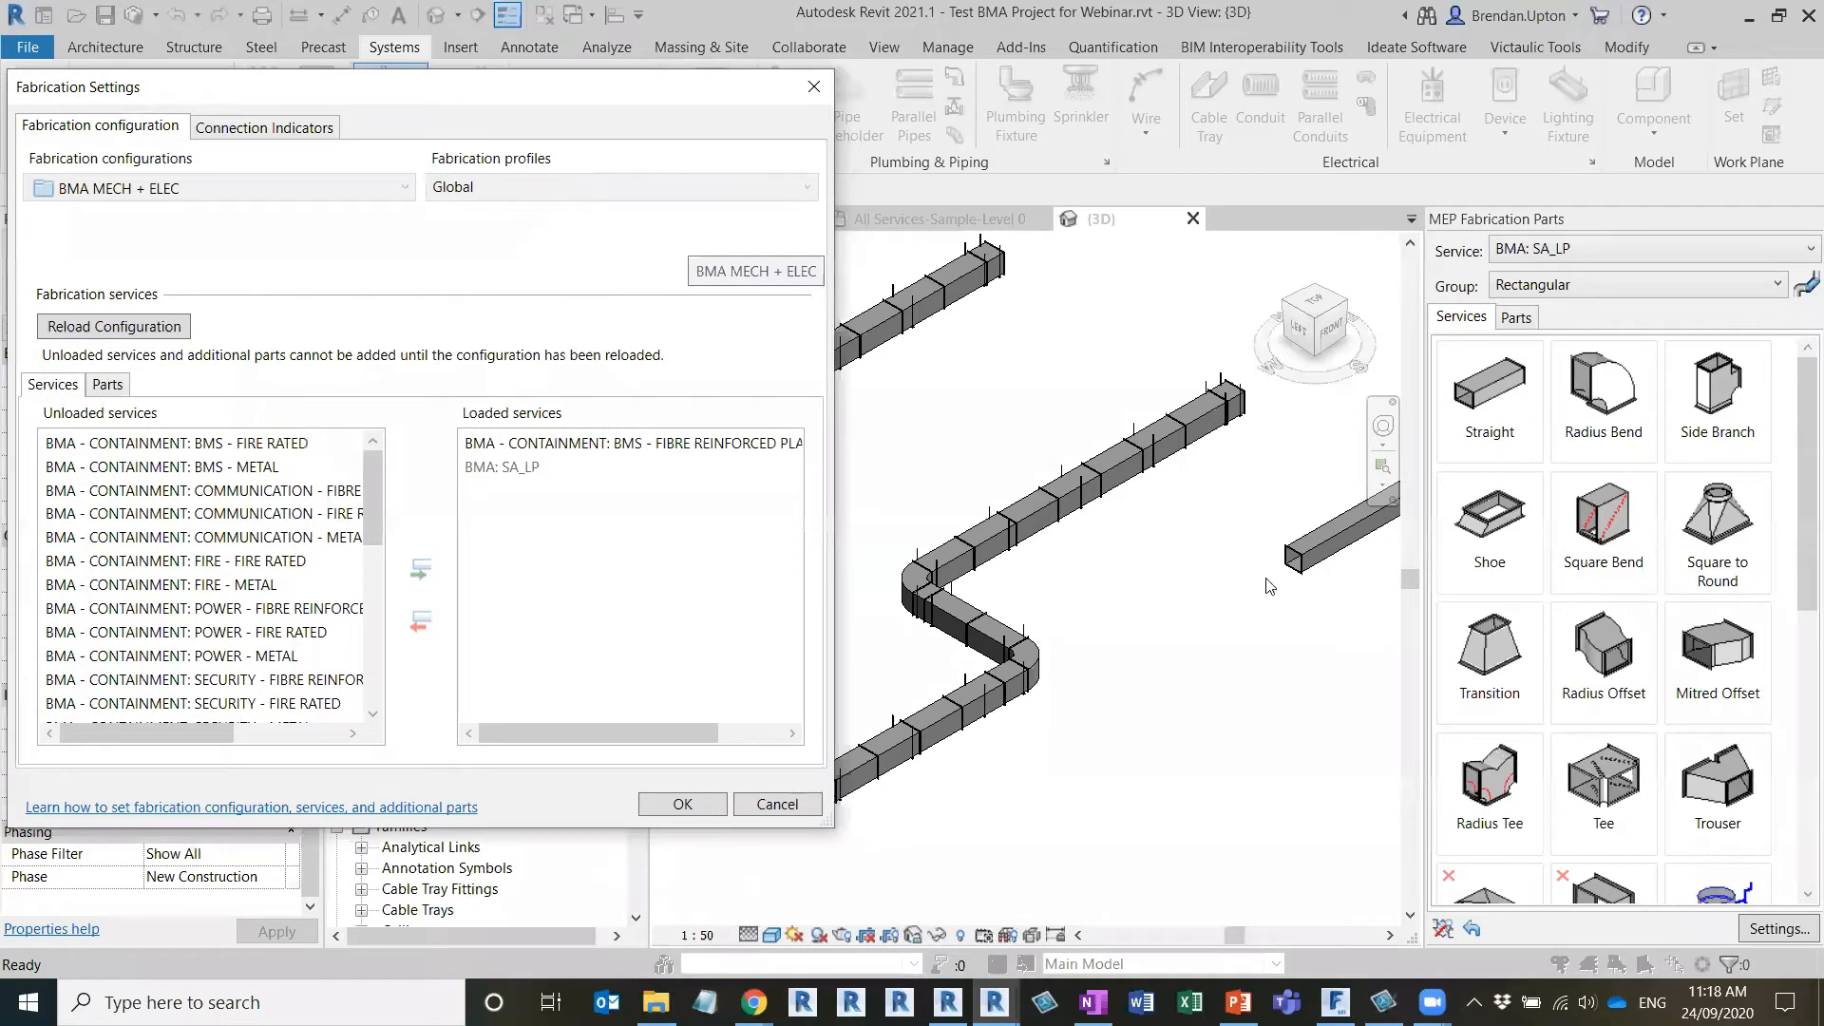
click(566, 444)
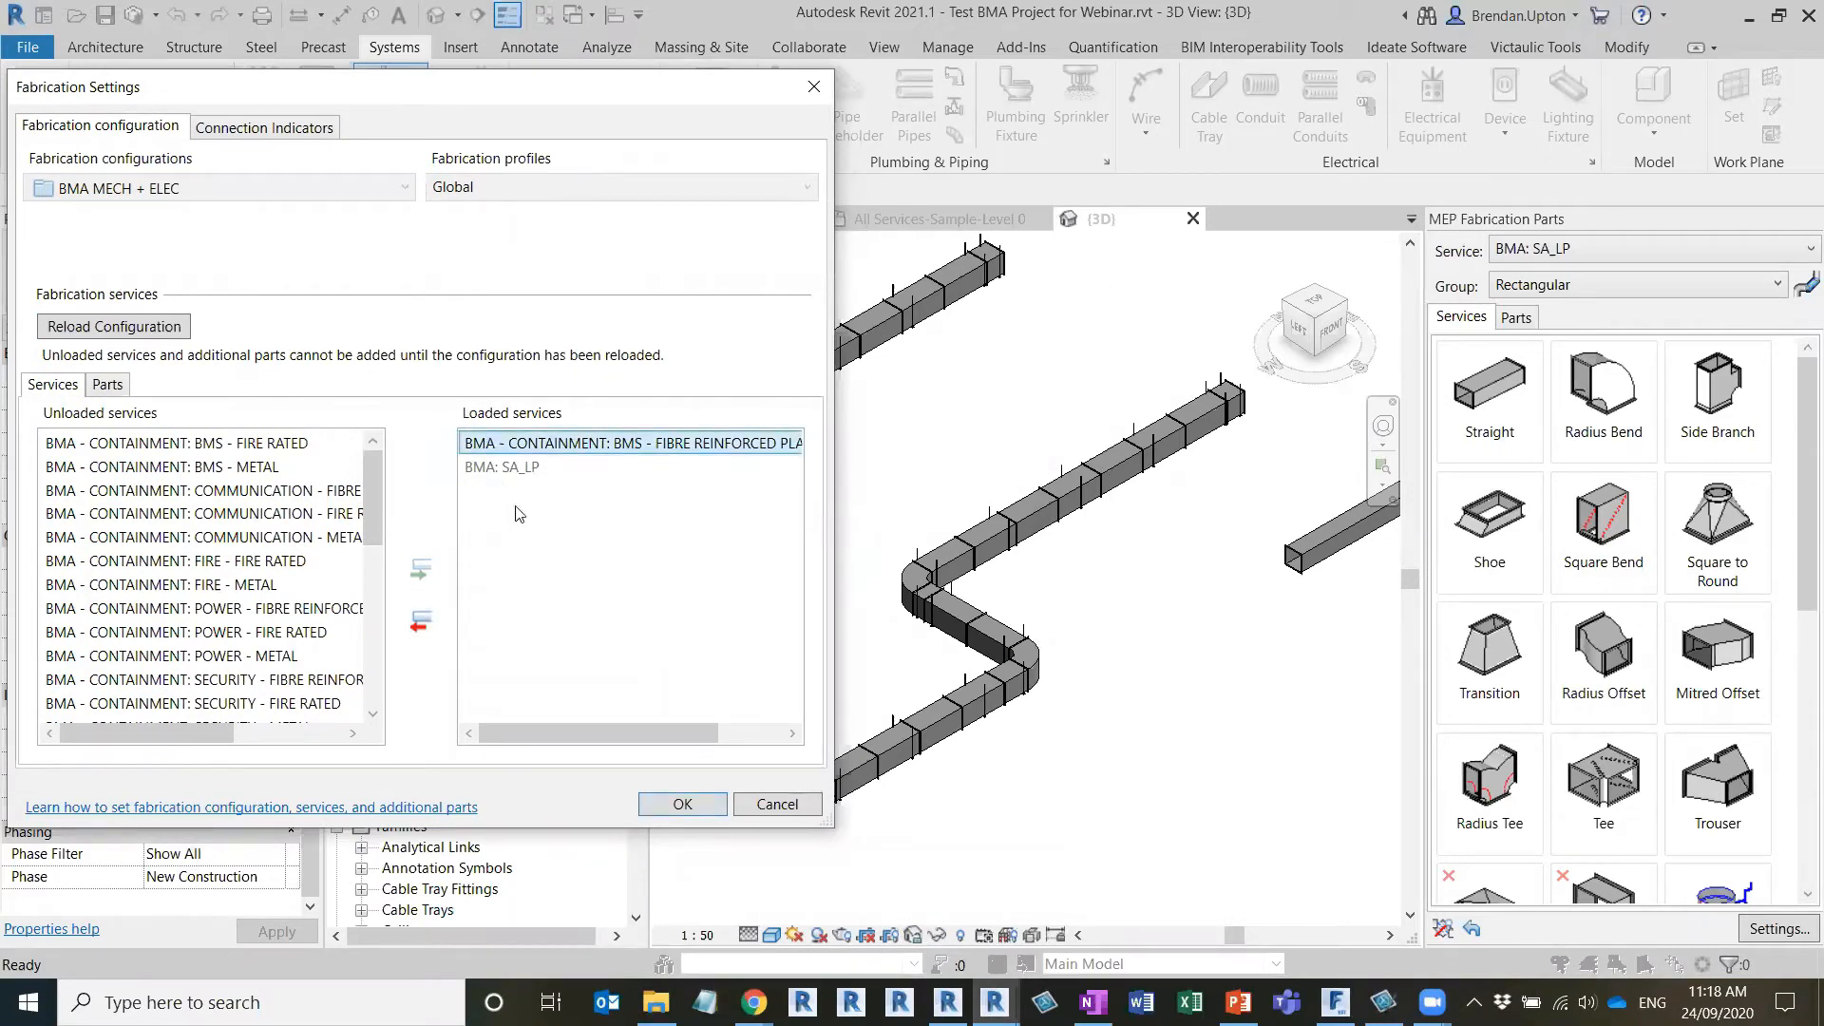
click(520, 475)
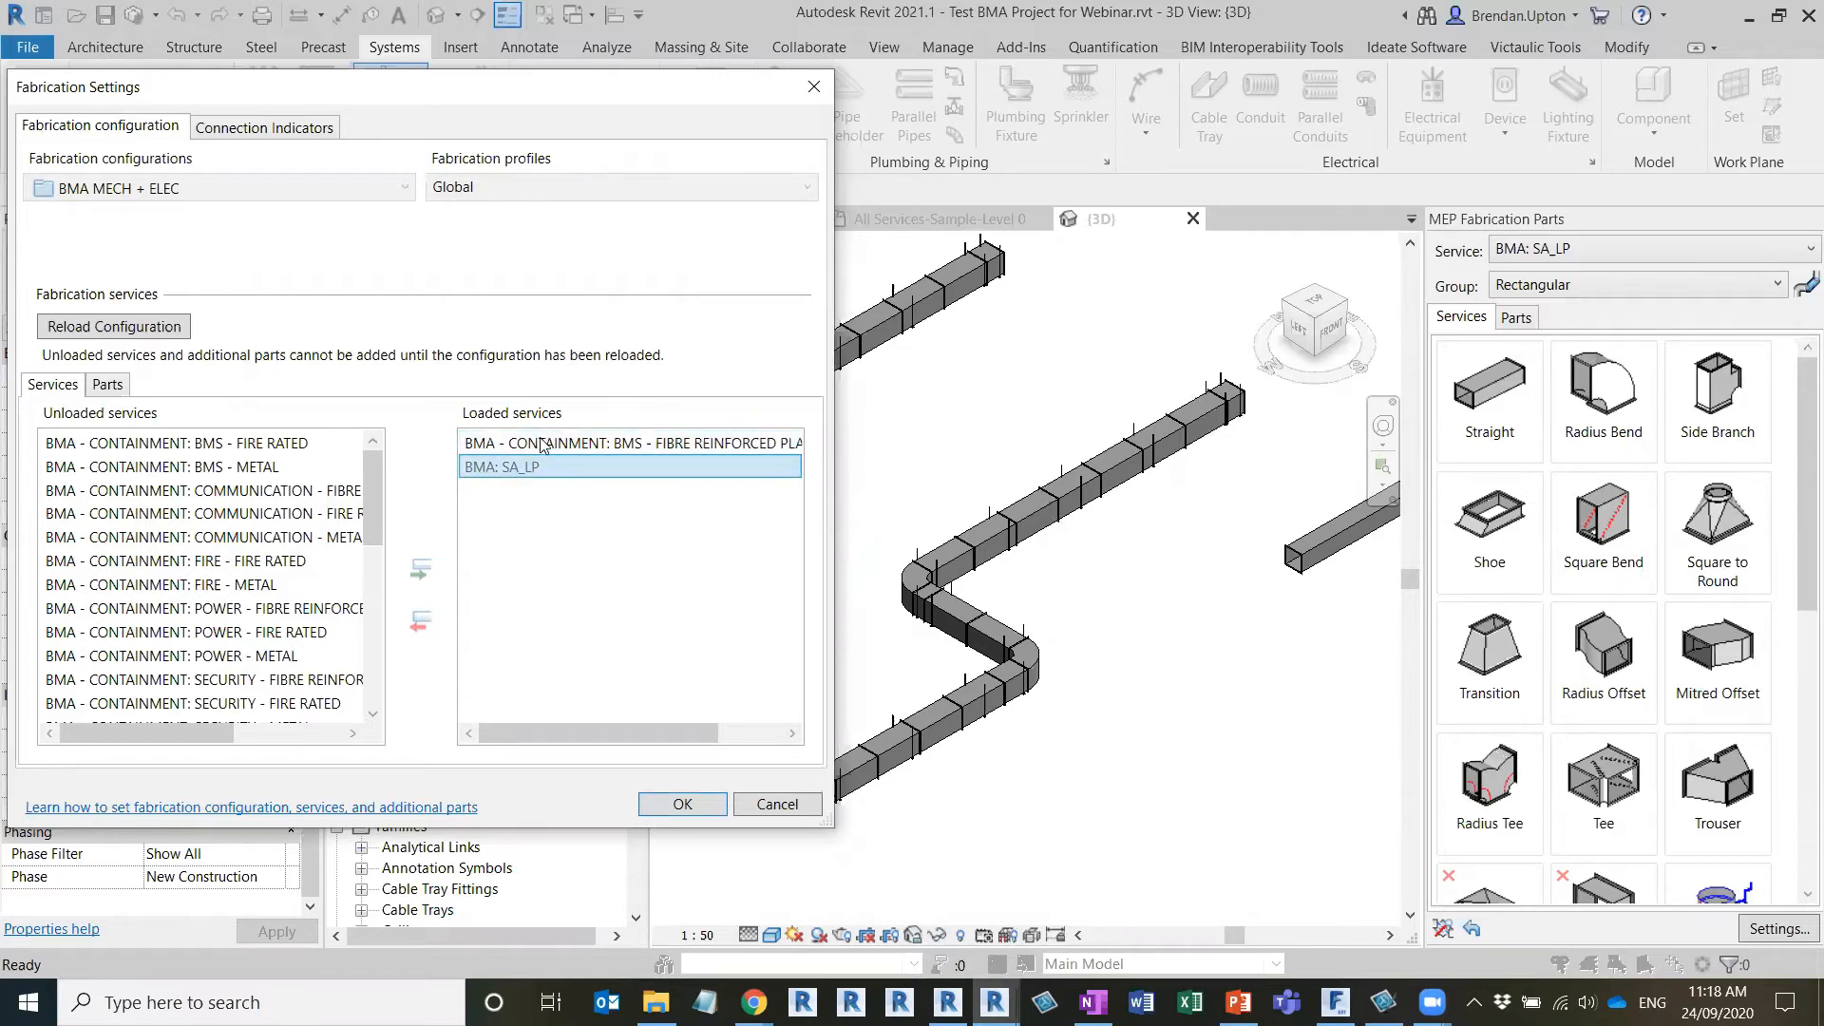
click(541, 445)
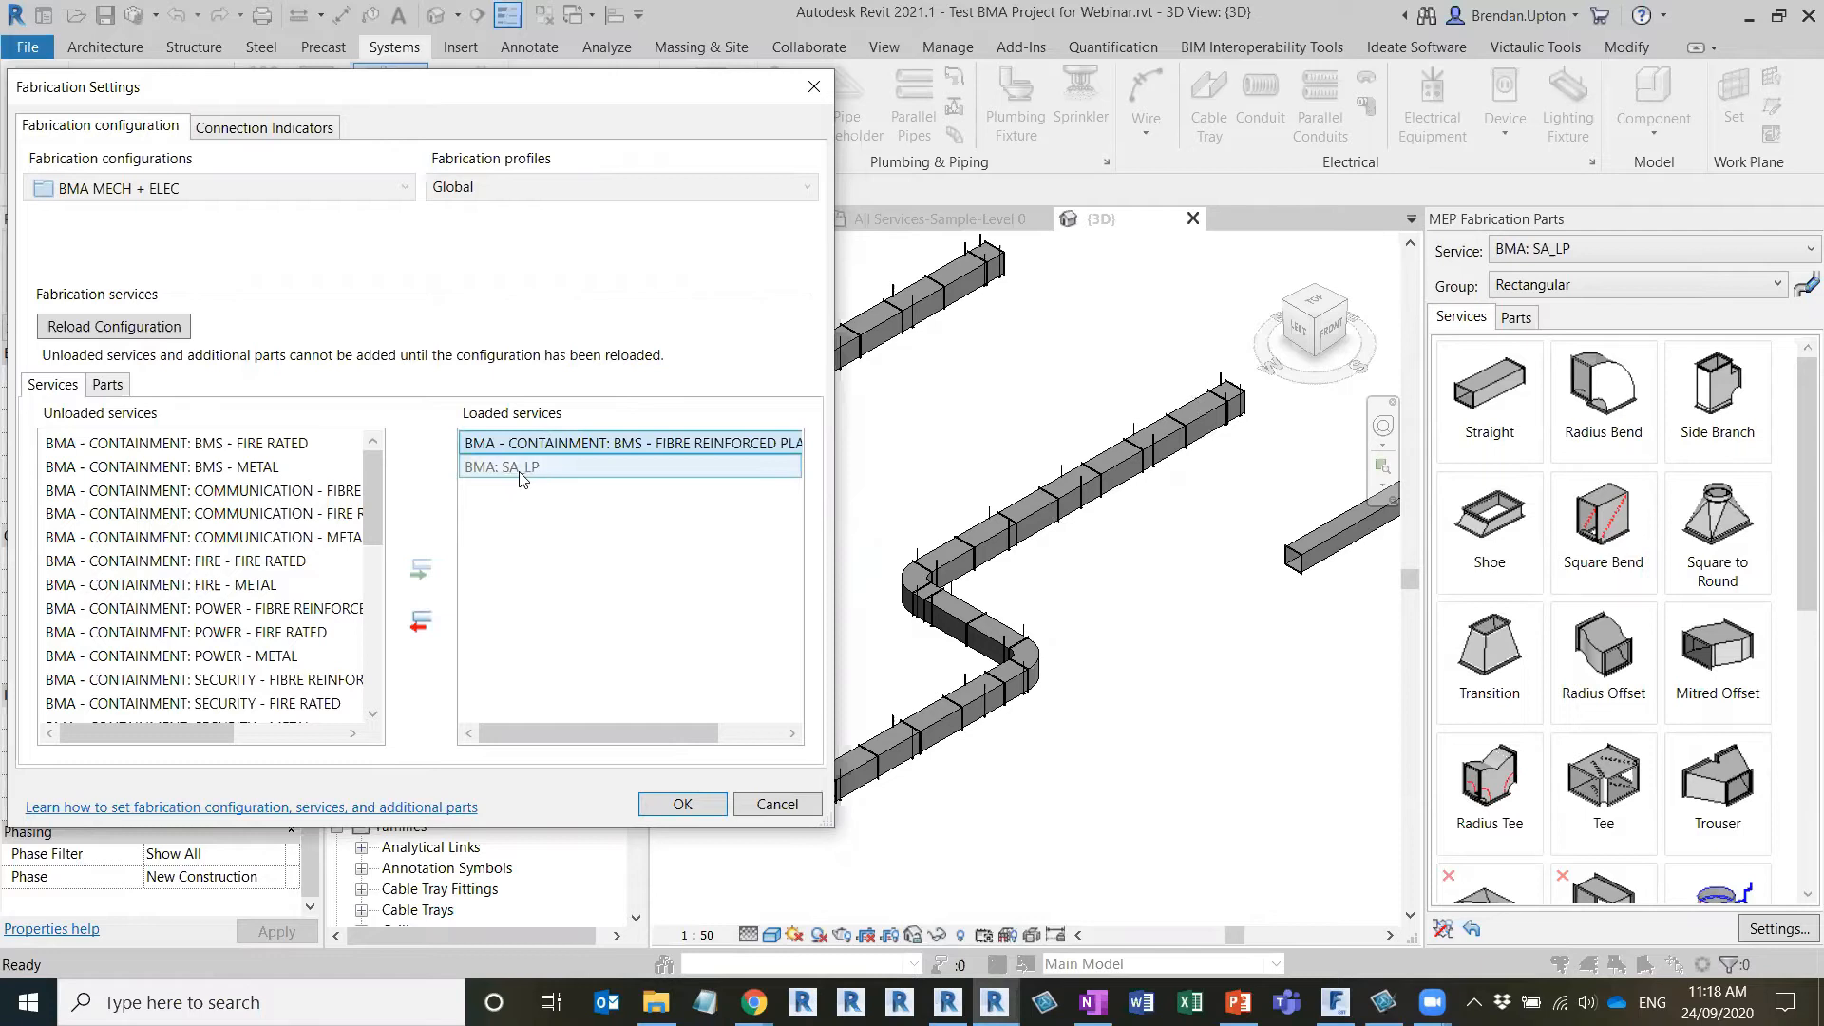
click(523, 475)
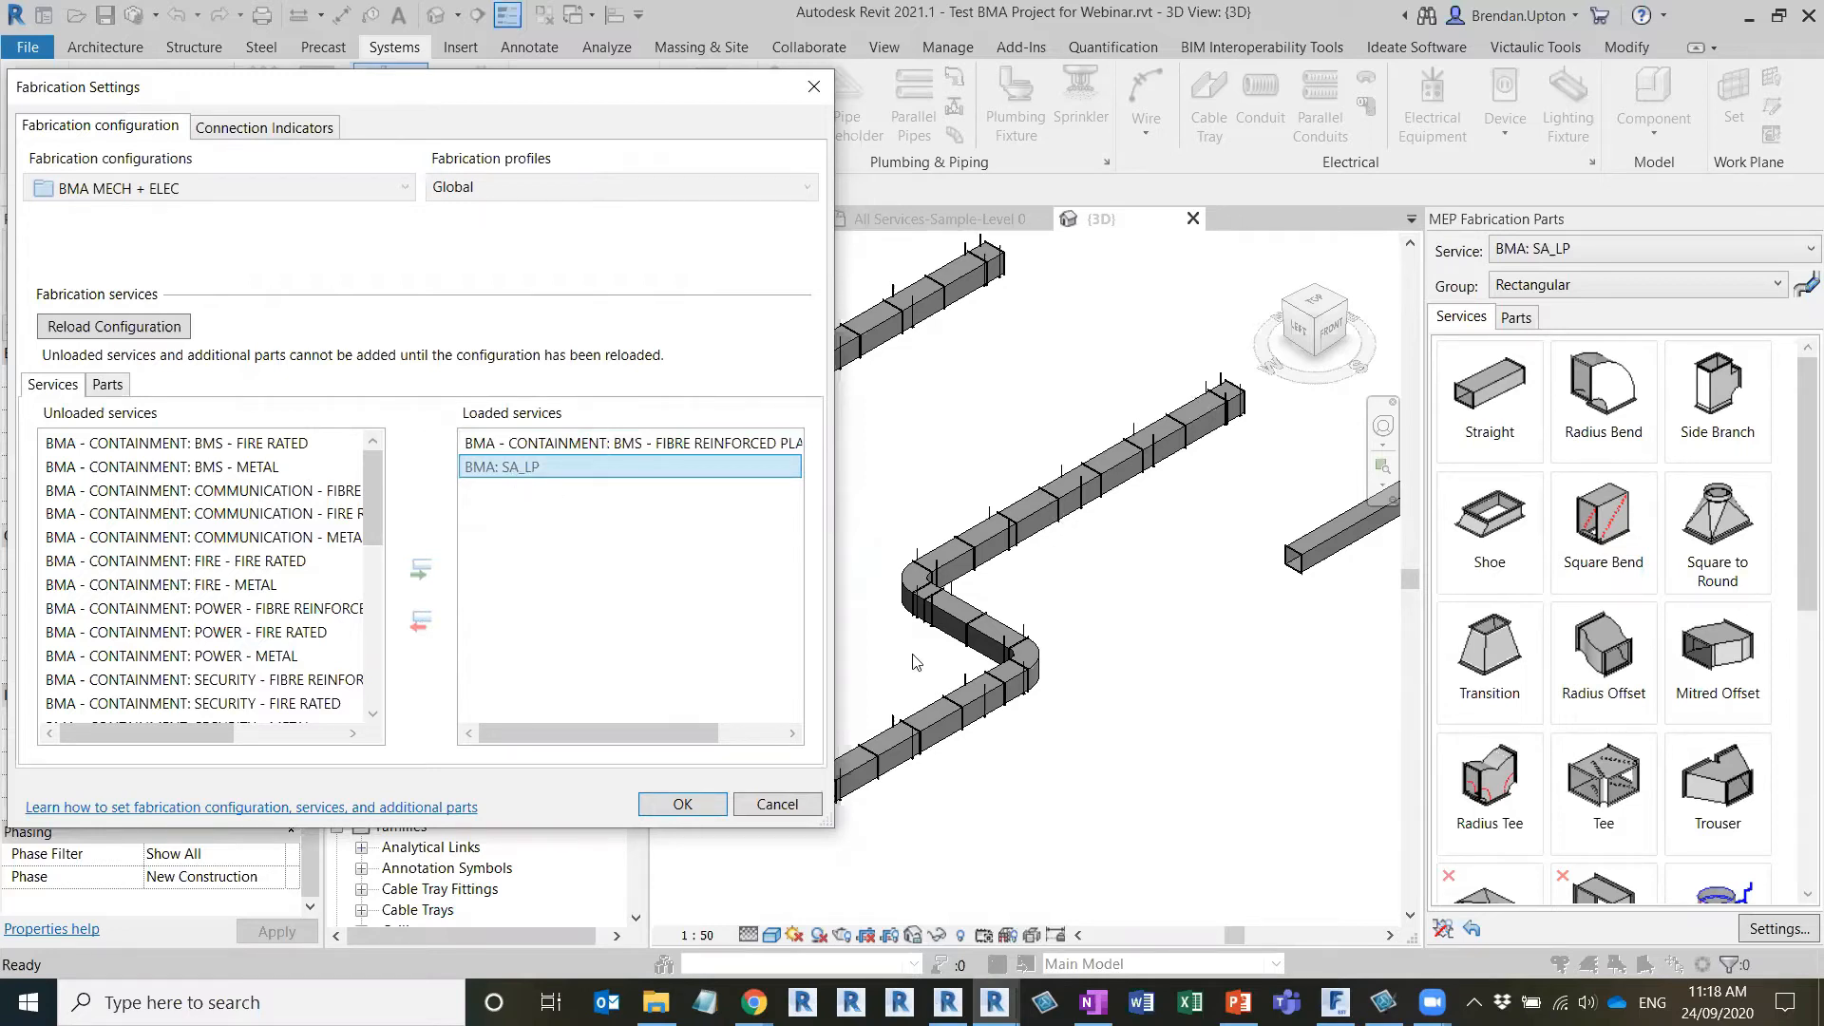
Try unloading the BMA - CONTAINMENT: BMS - FIBRE REINFORCED service, and cancel the fabrication settings without saving
click(559, 443)
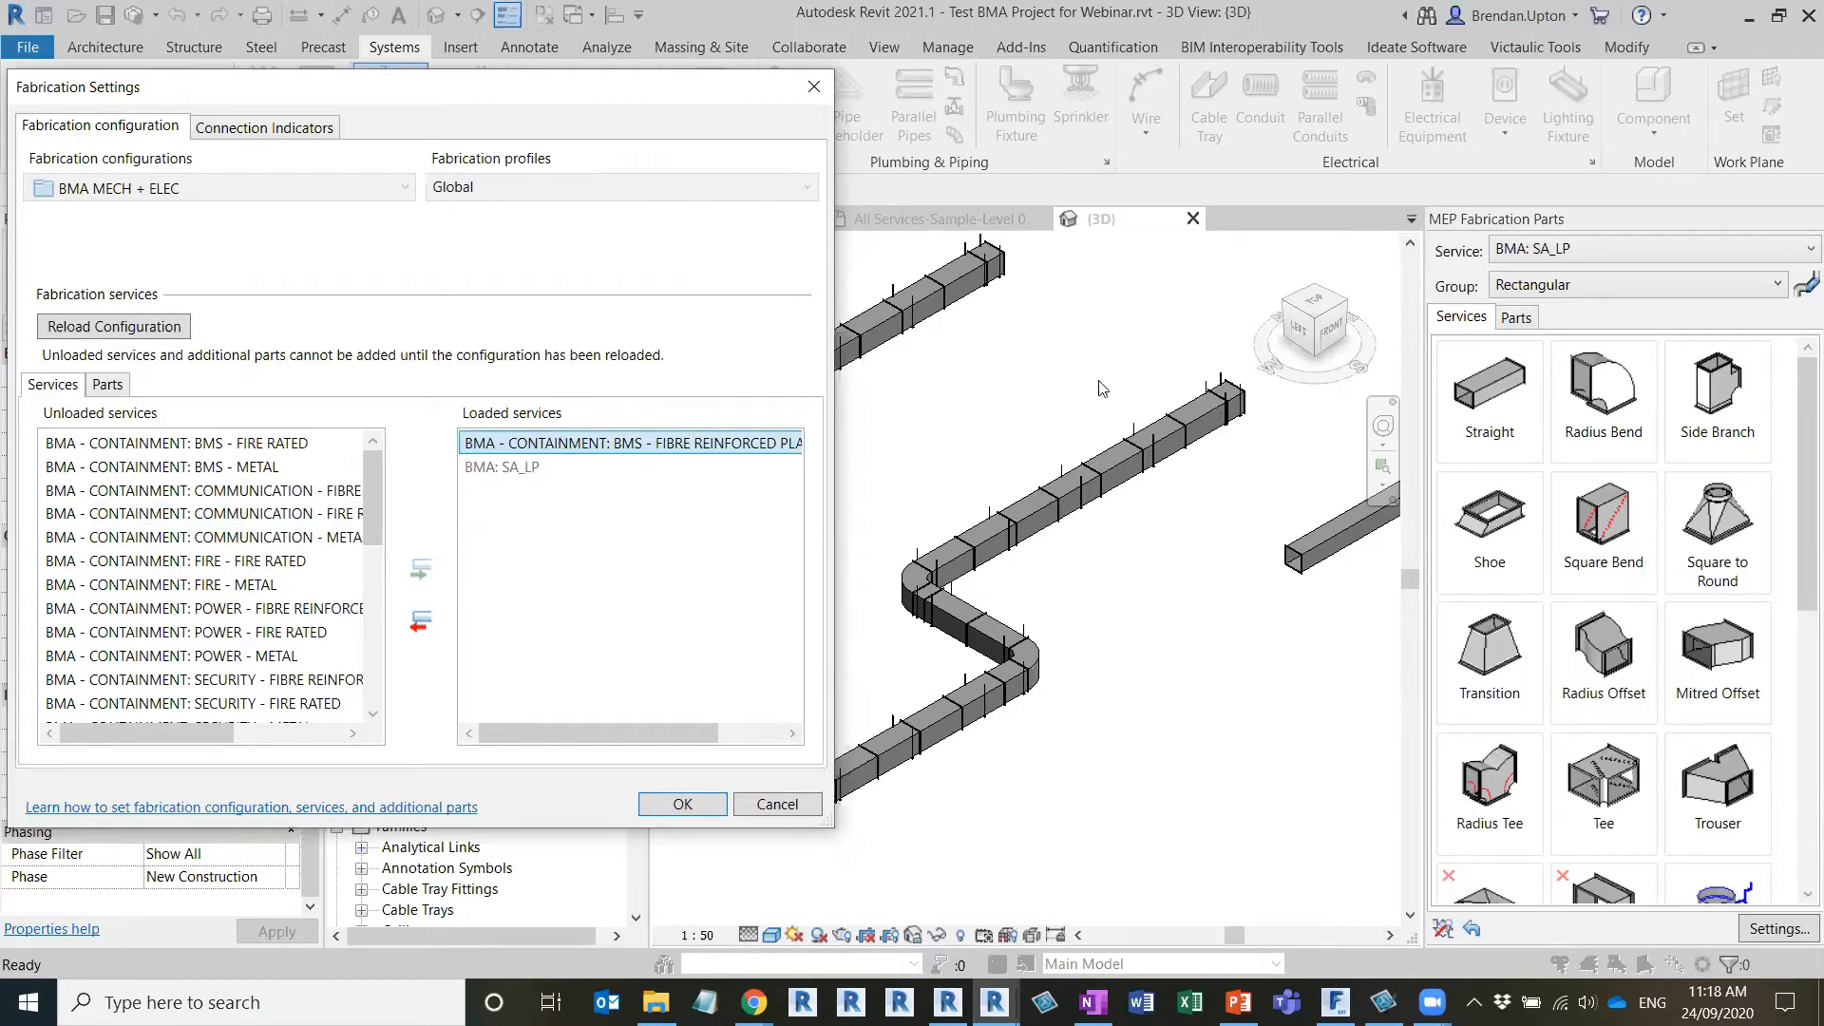
click(1540, 249)
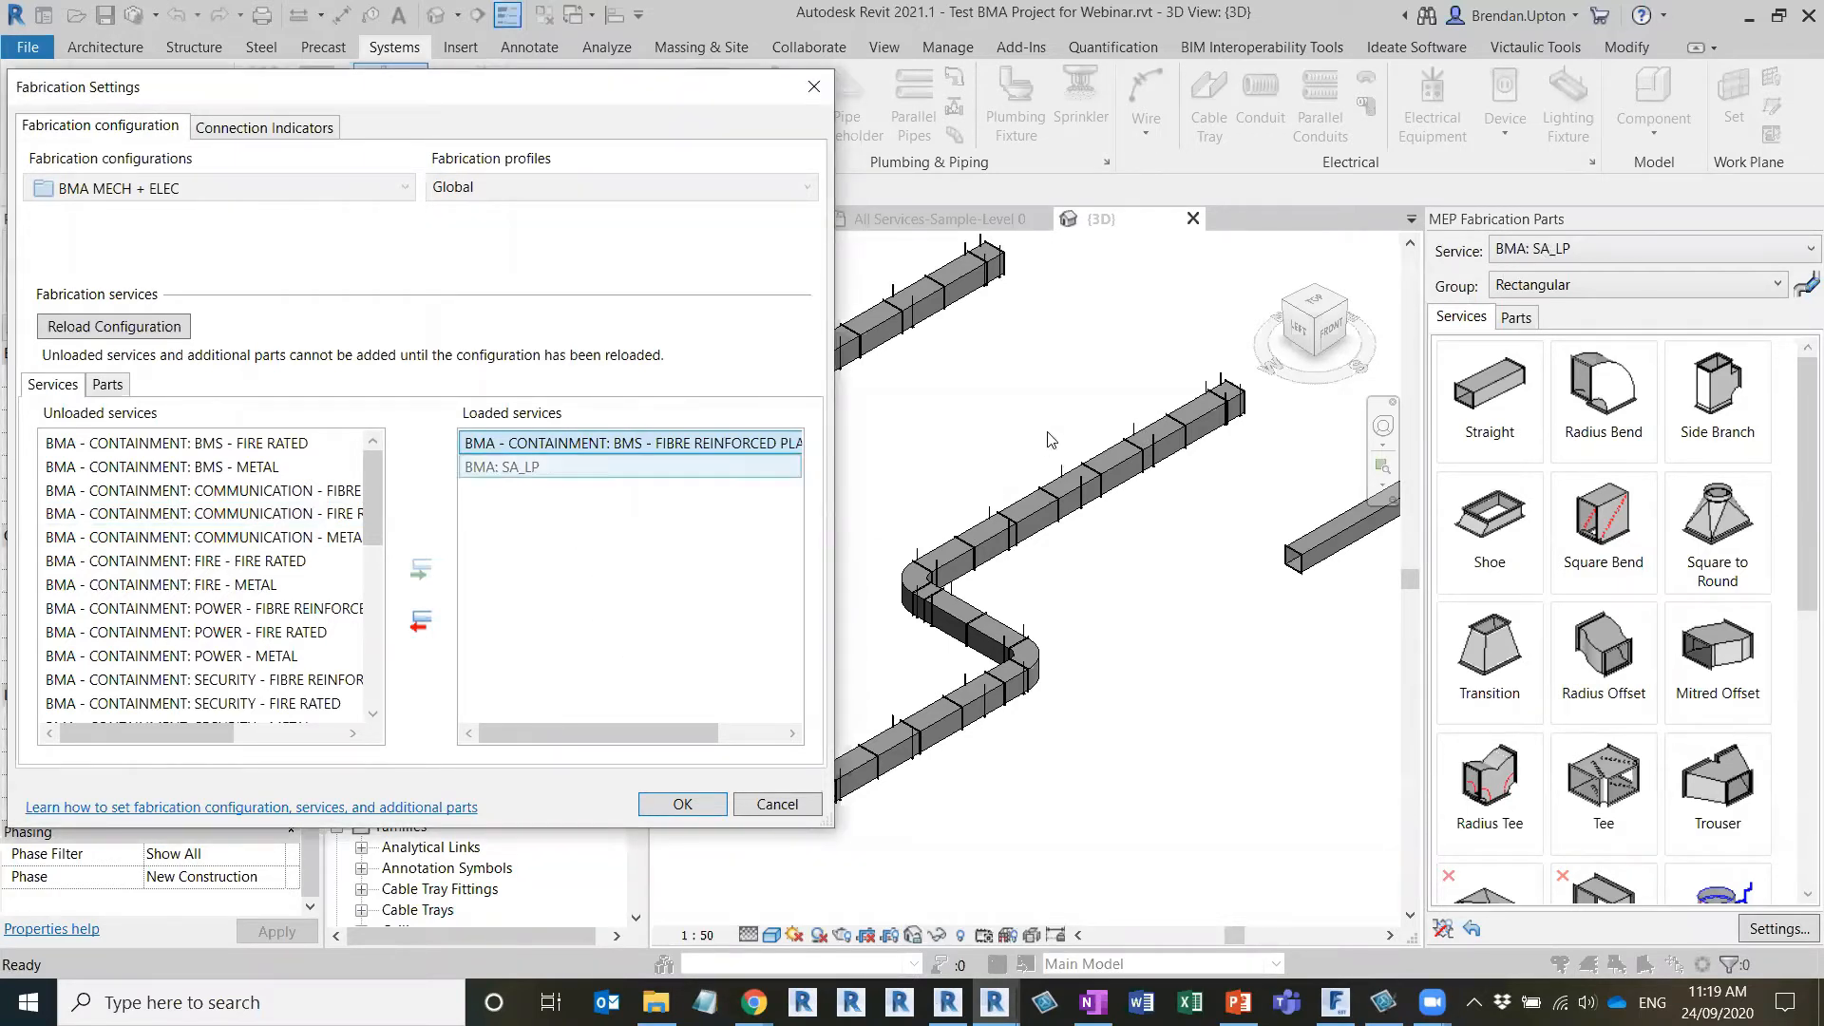
click(421, 622)
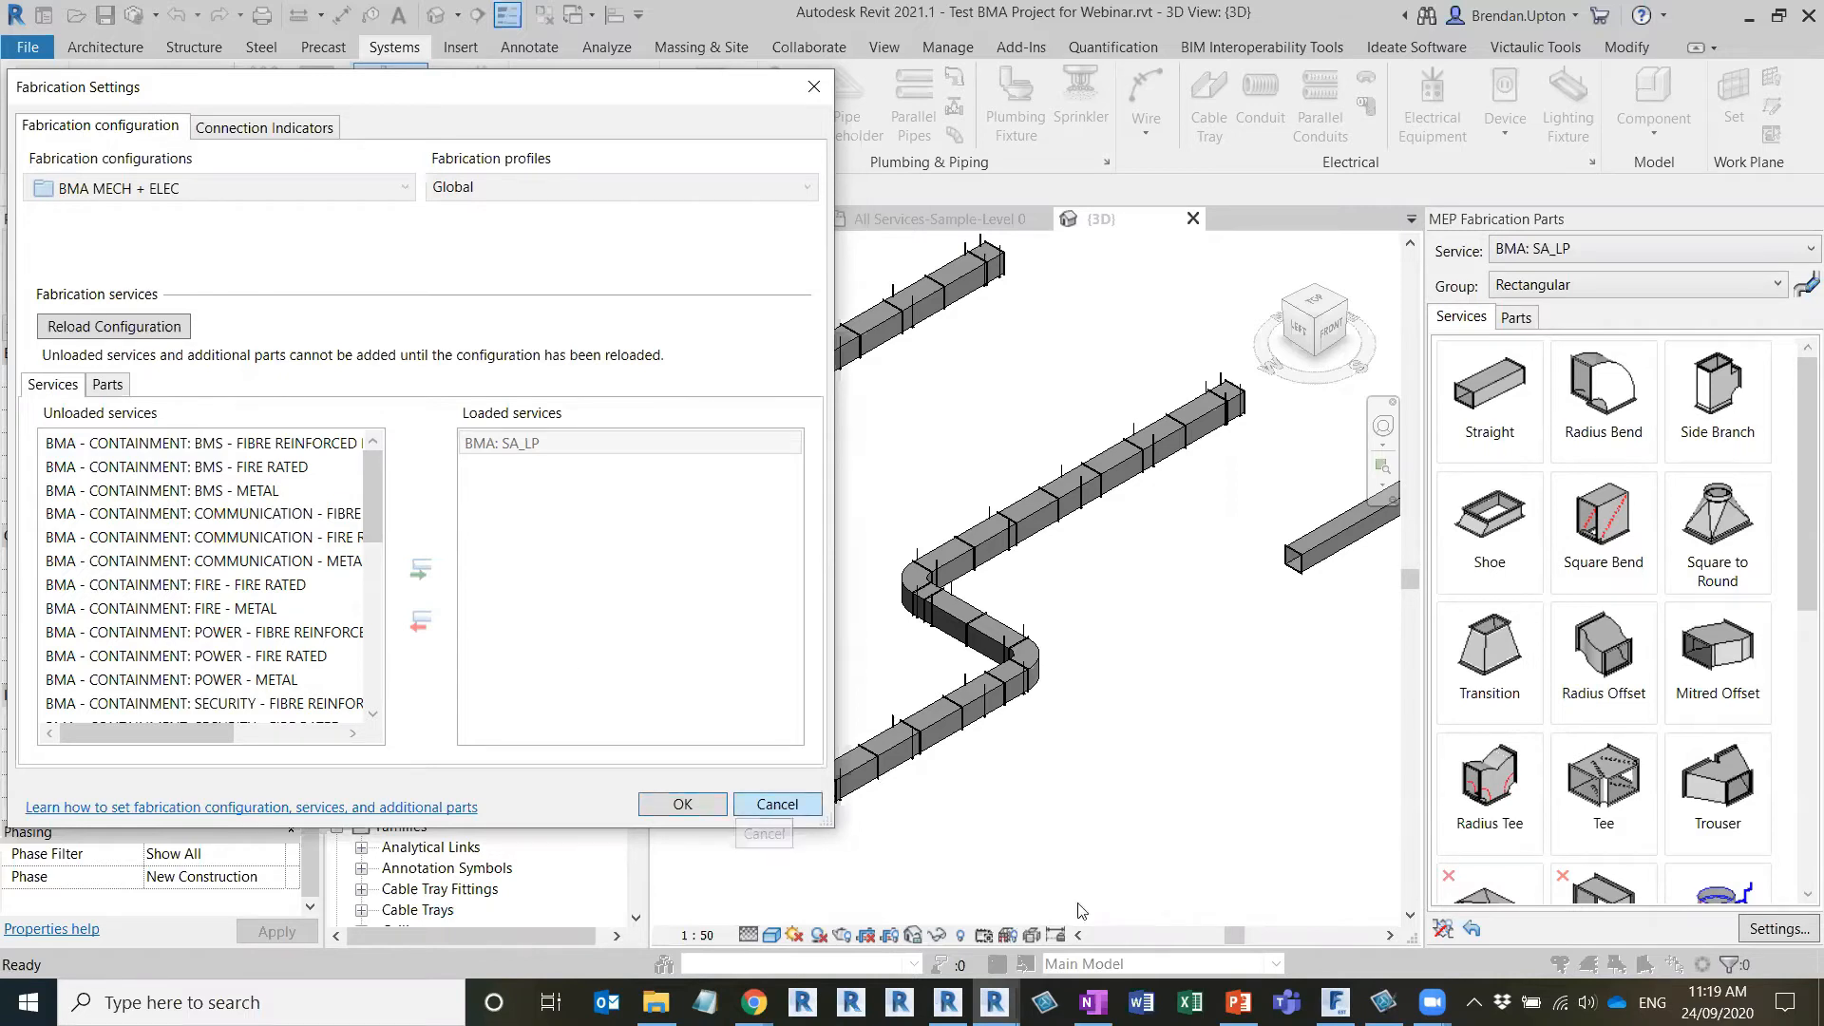
click(775, 806)
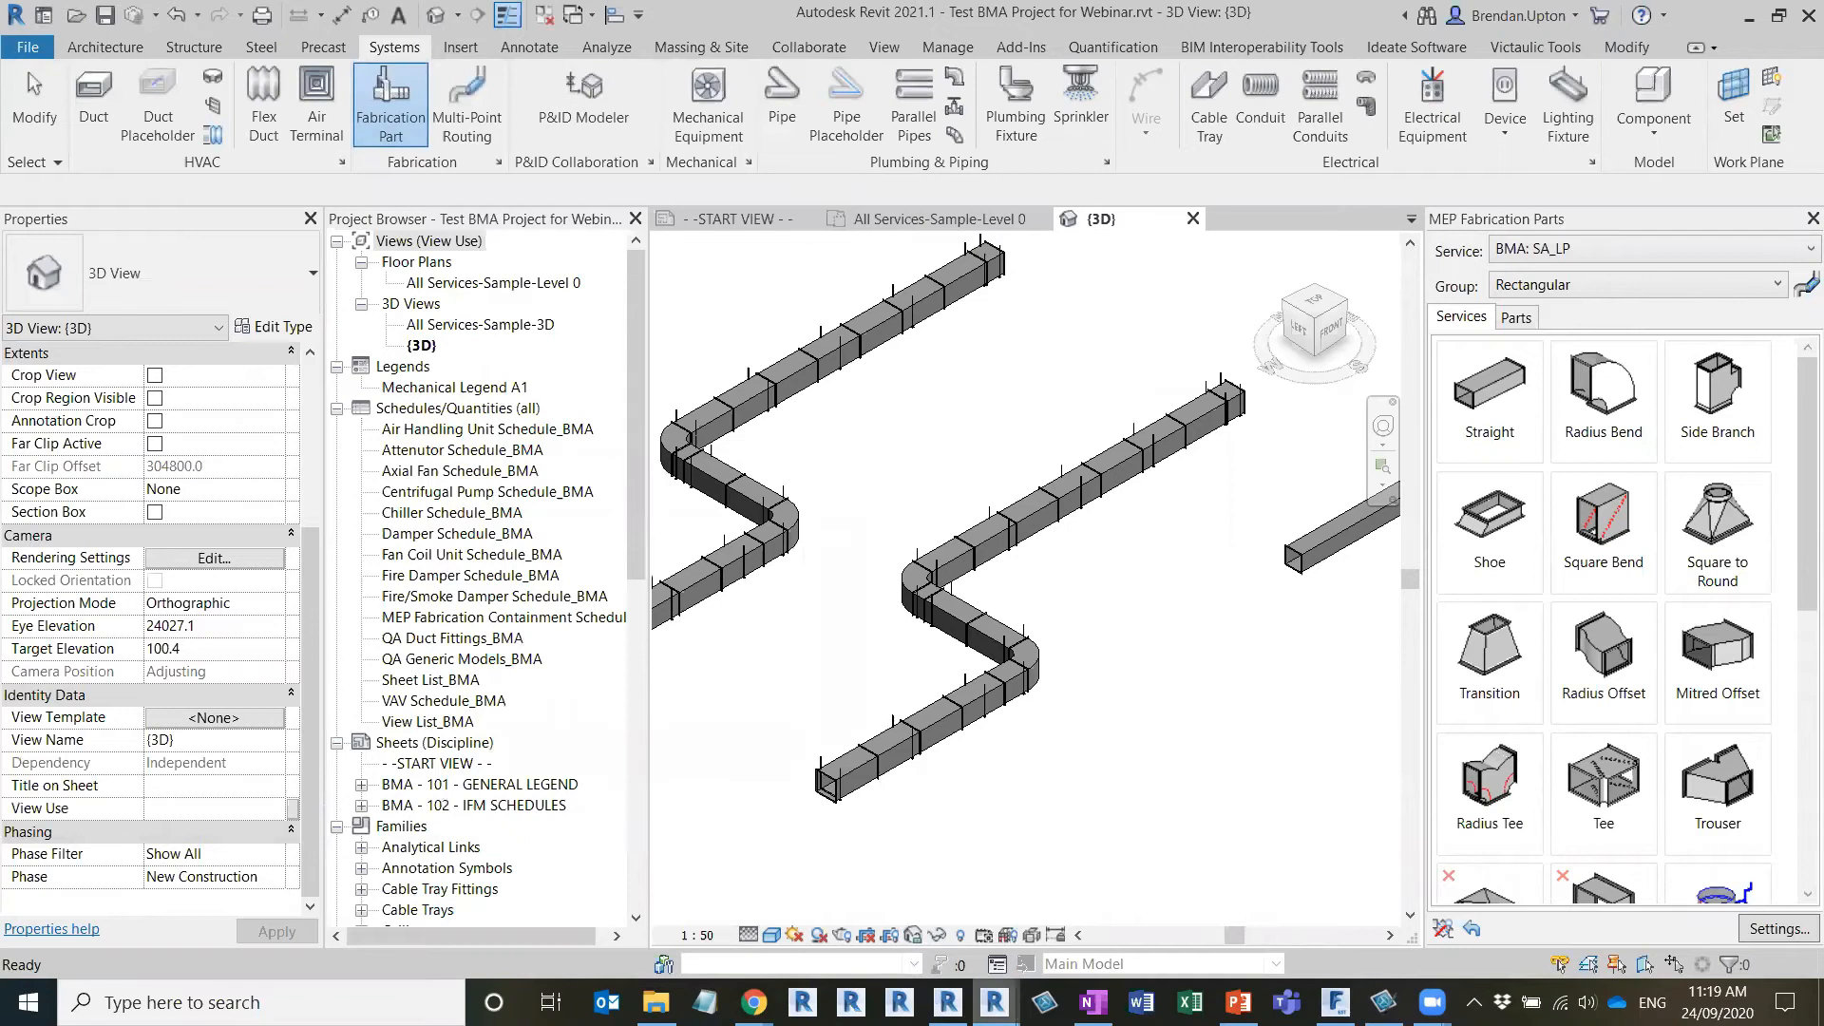
Switch to the Project1 window and open its fabrication settings
mouse_move(995, 1003)
click(1101, 905)
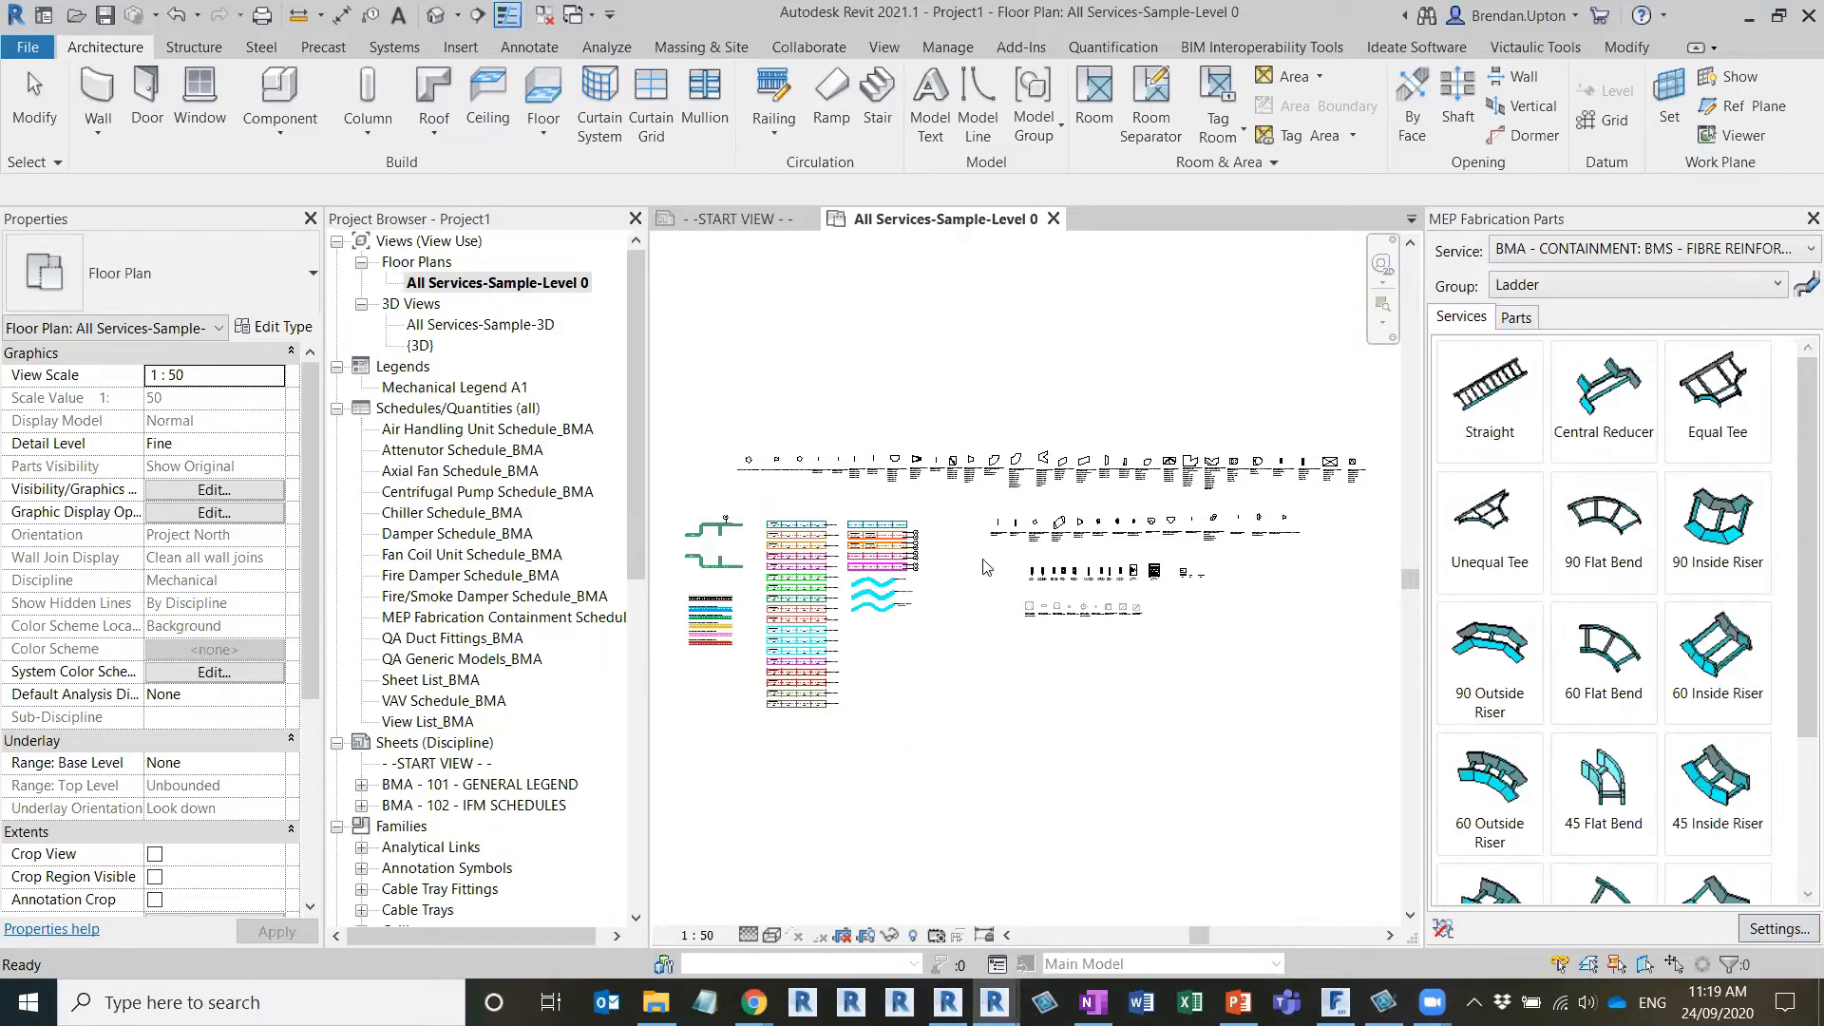
click(1779, 929)
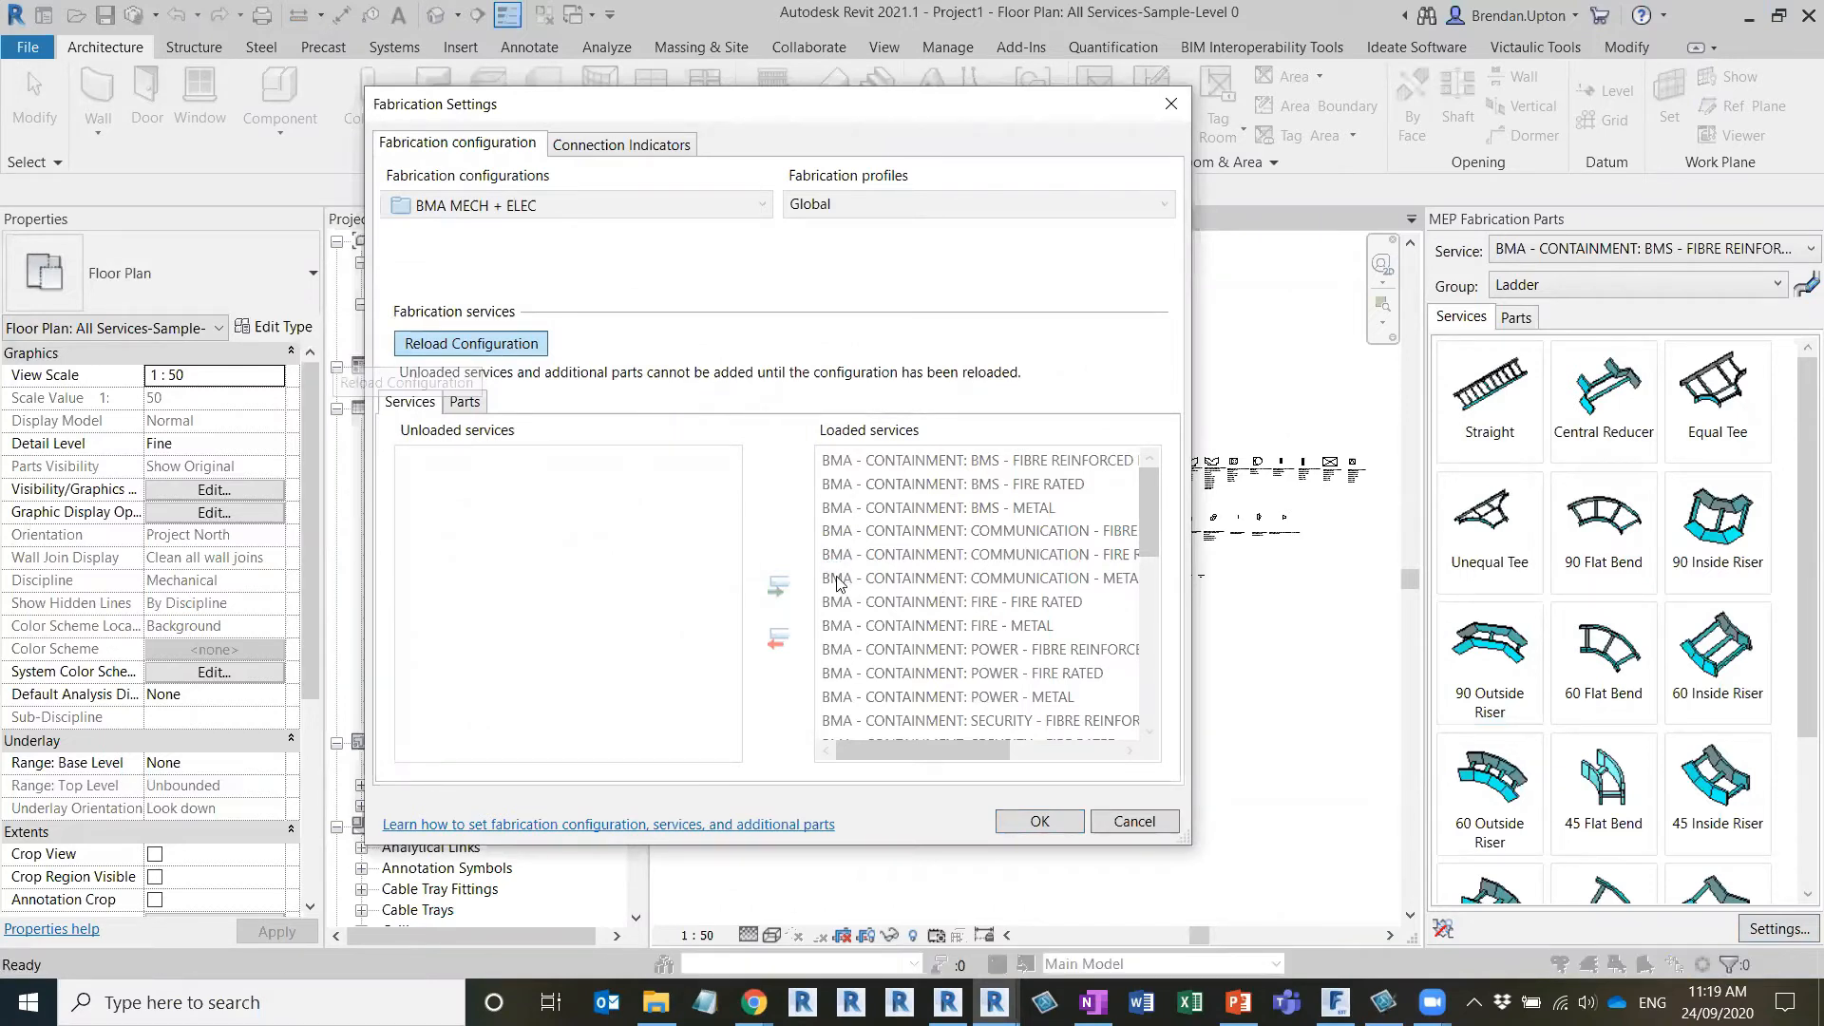
Unload all the loaded fabrication services from Project1
click(1025, 468)
key(ctrl)
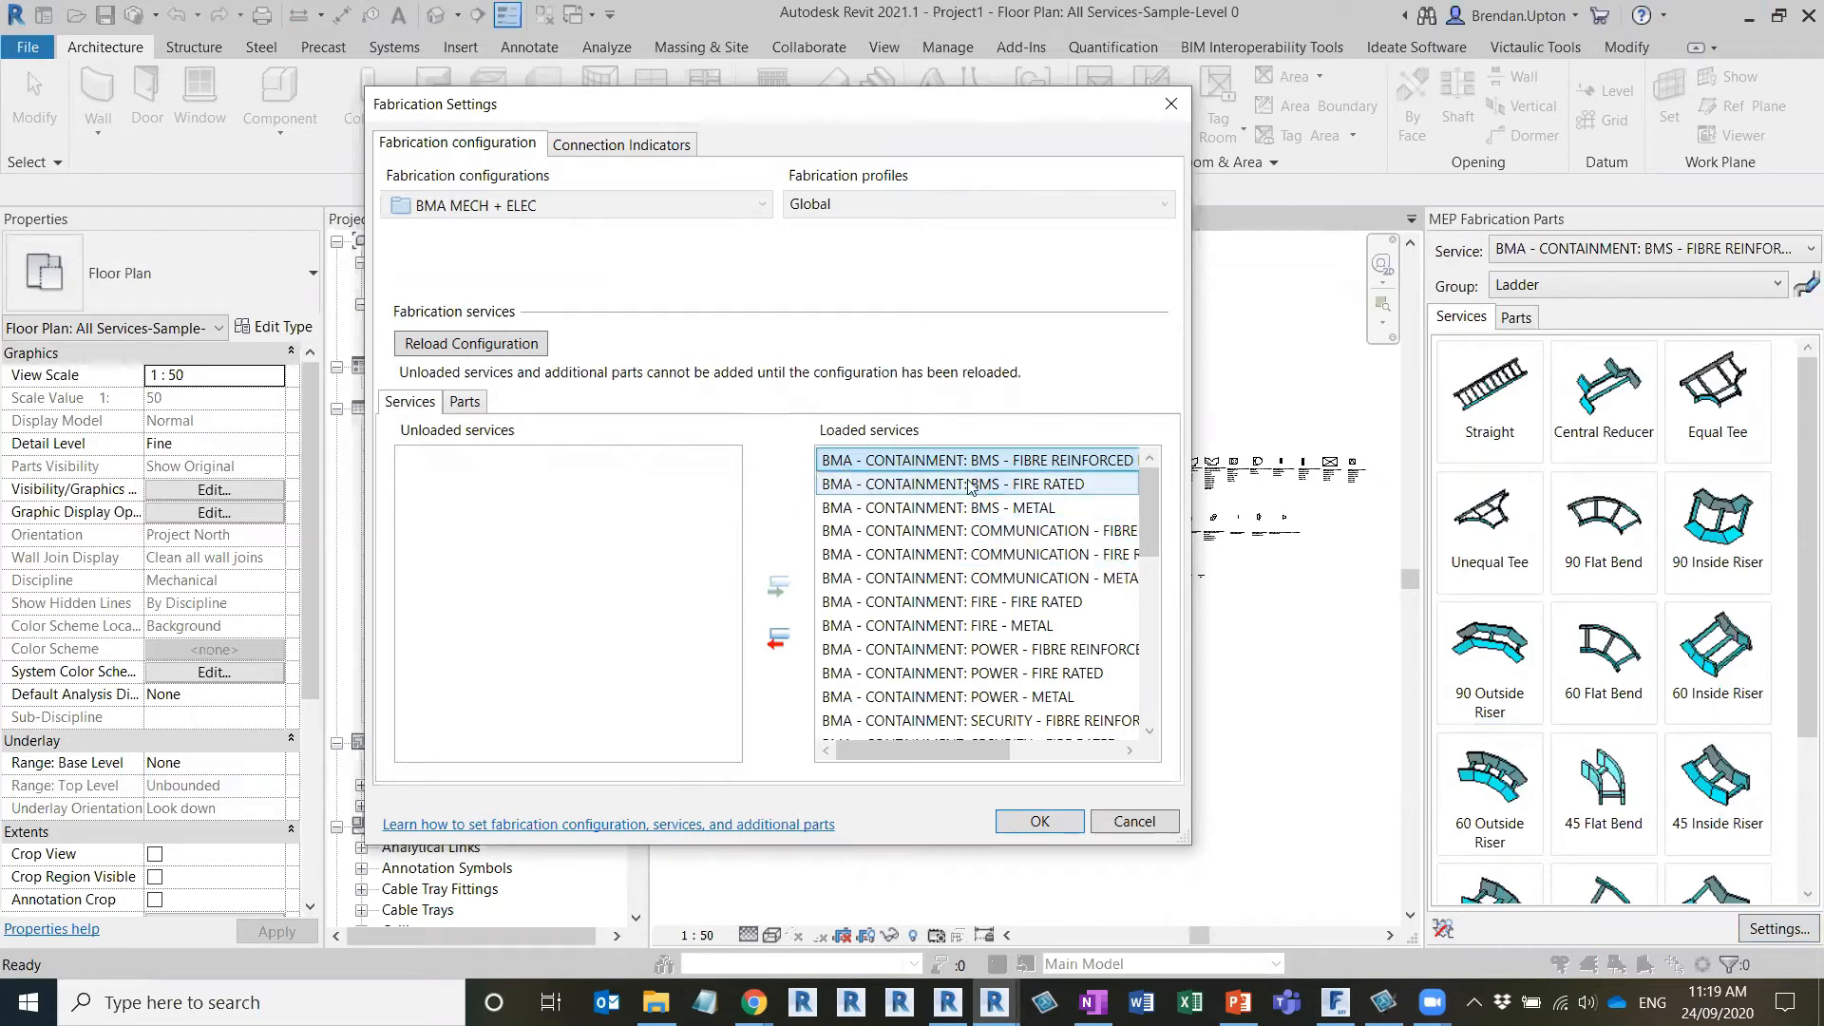
drag(1153, 524, 1154, 679)
click(860, 720)
key(ctrl+a)
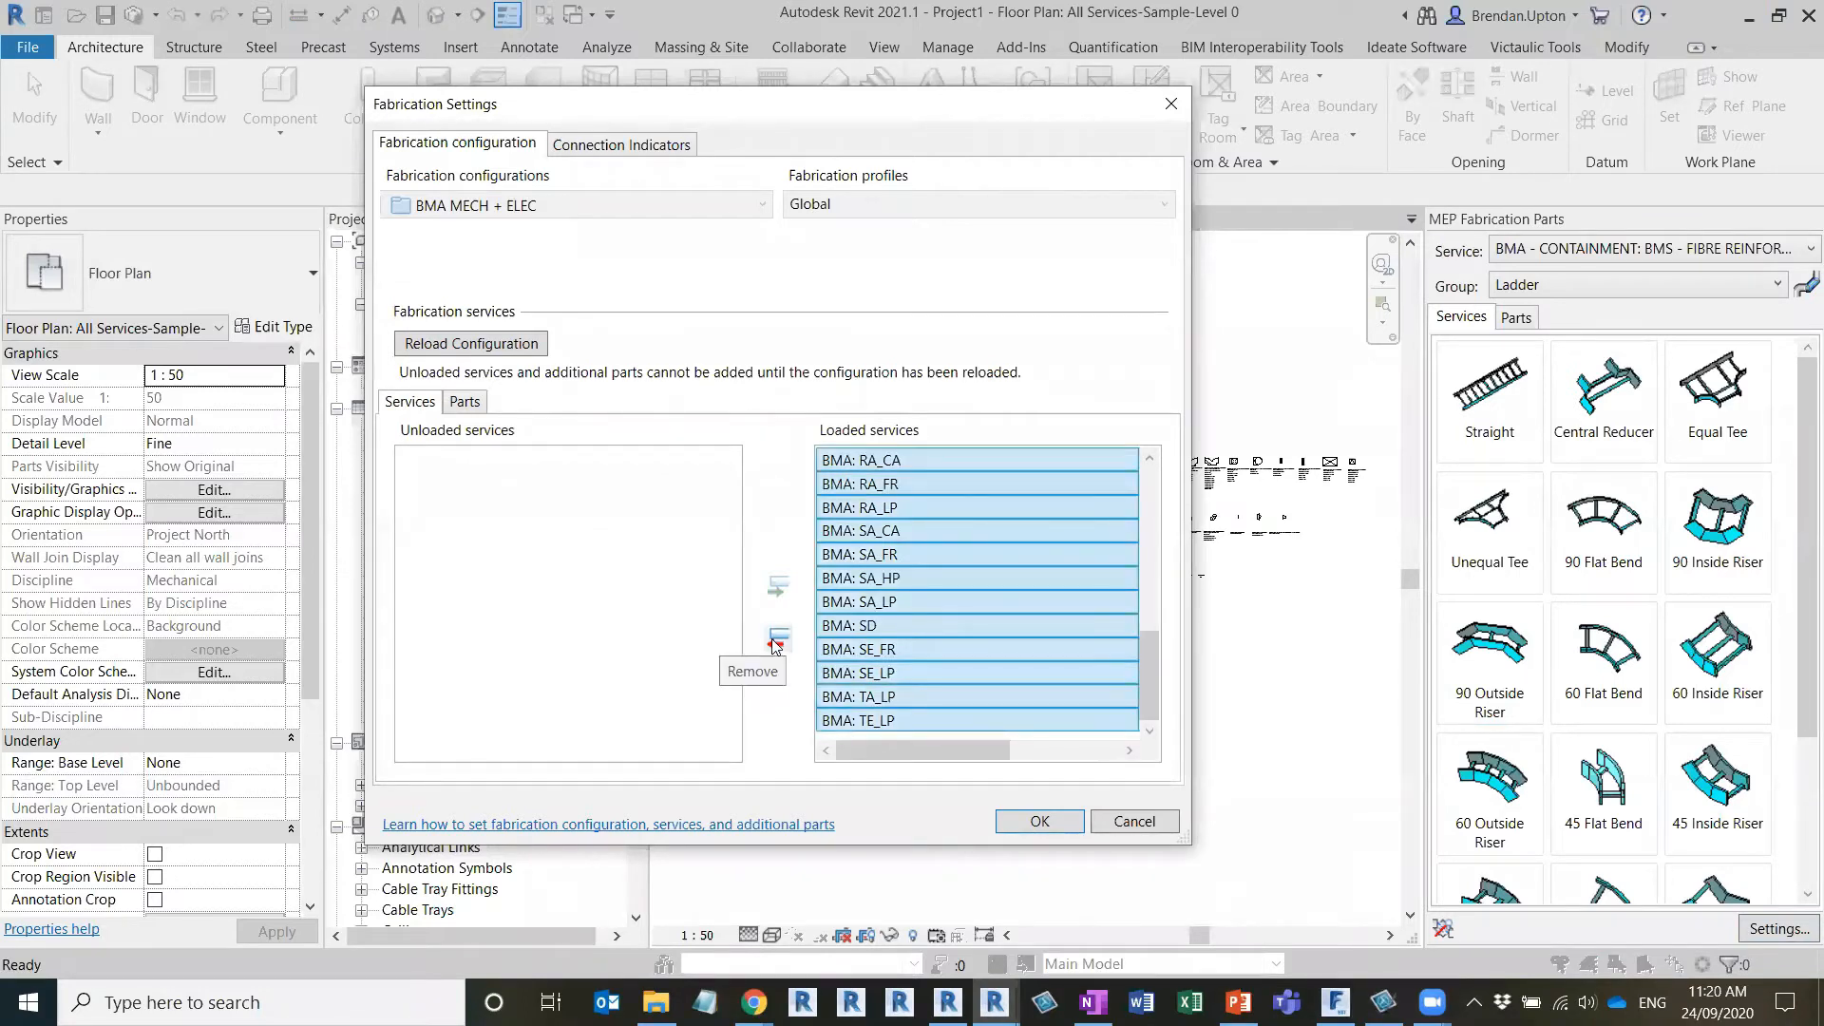
click(777, 644)
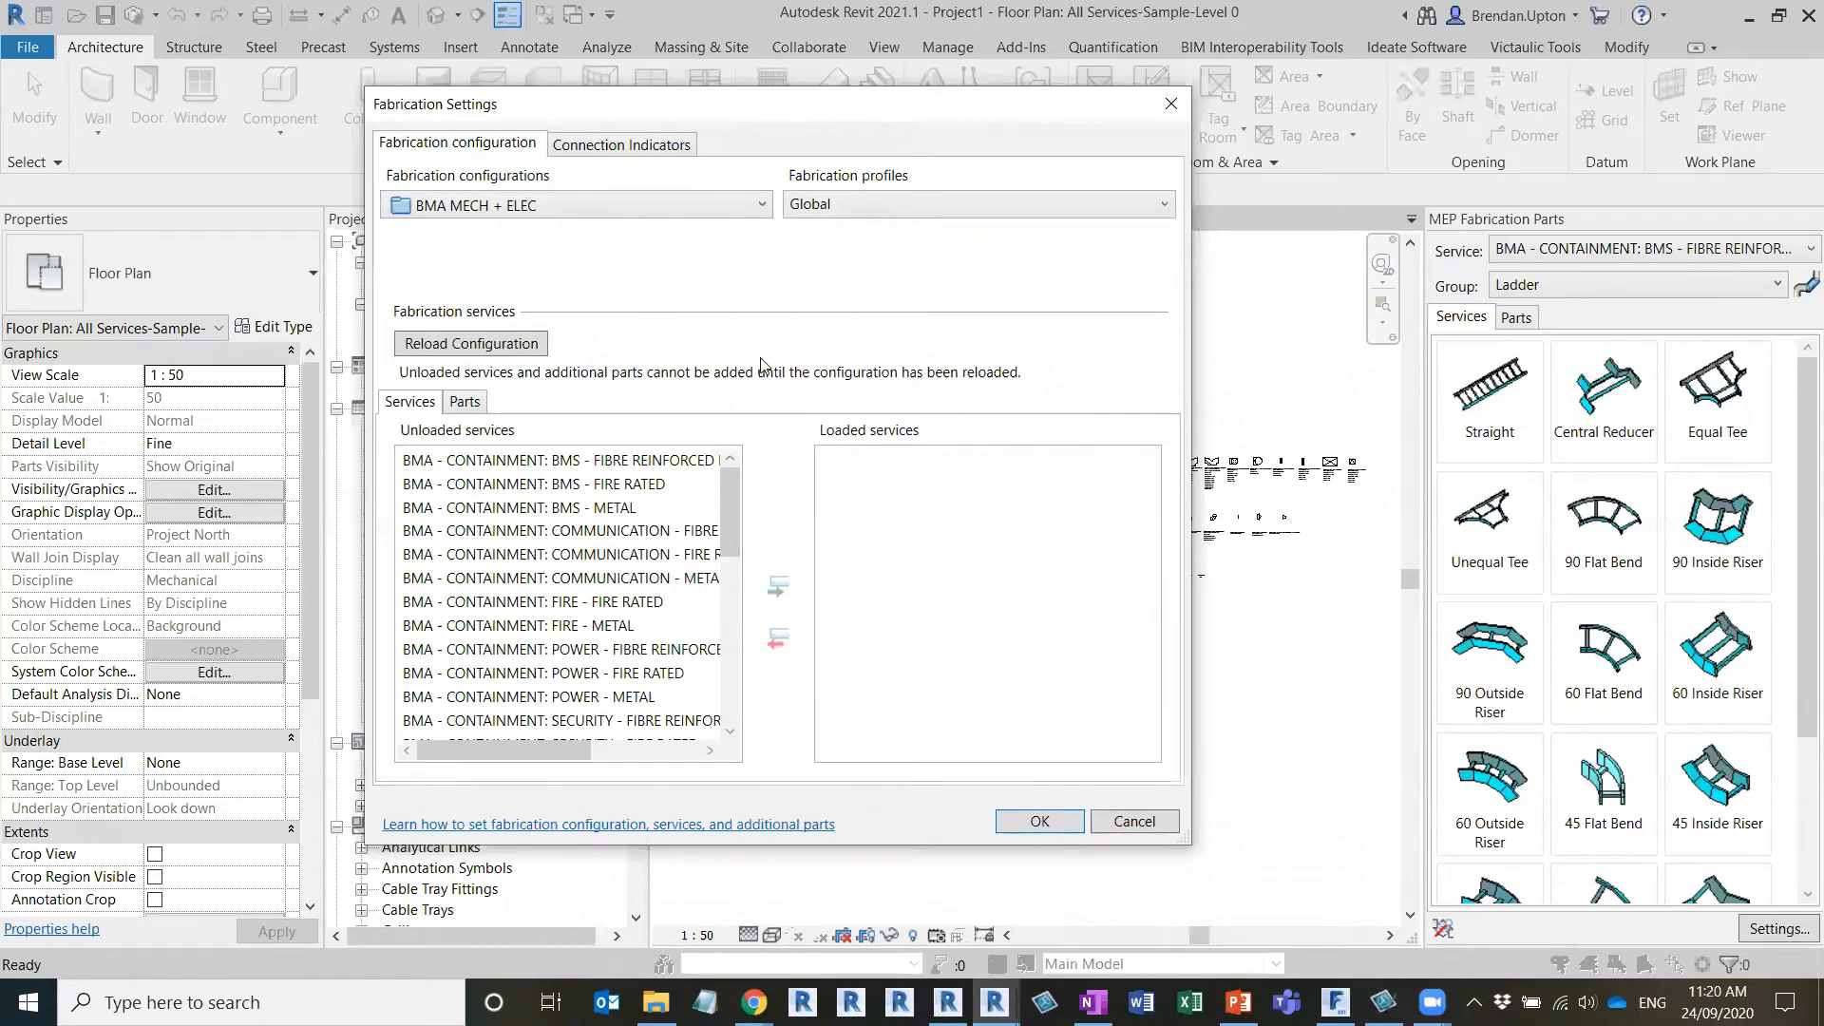
Review the available fabrication configurations, switch to ESTmep to view its Add Link to Configuration dialog, and cancel it
click(698, 212)
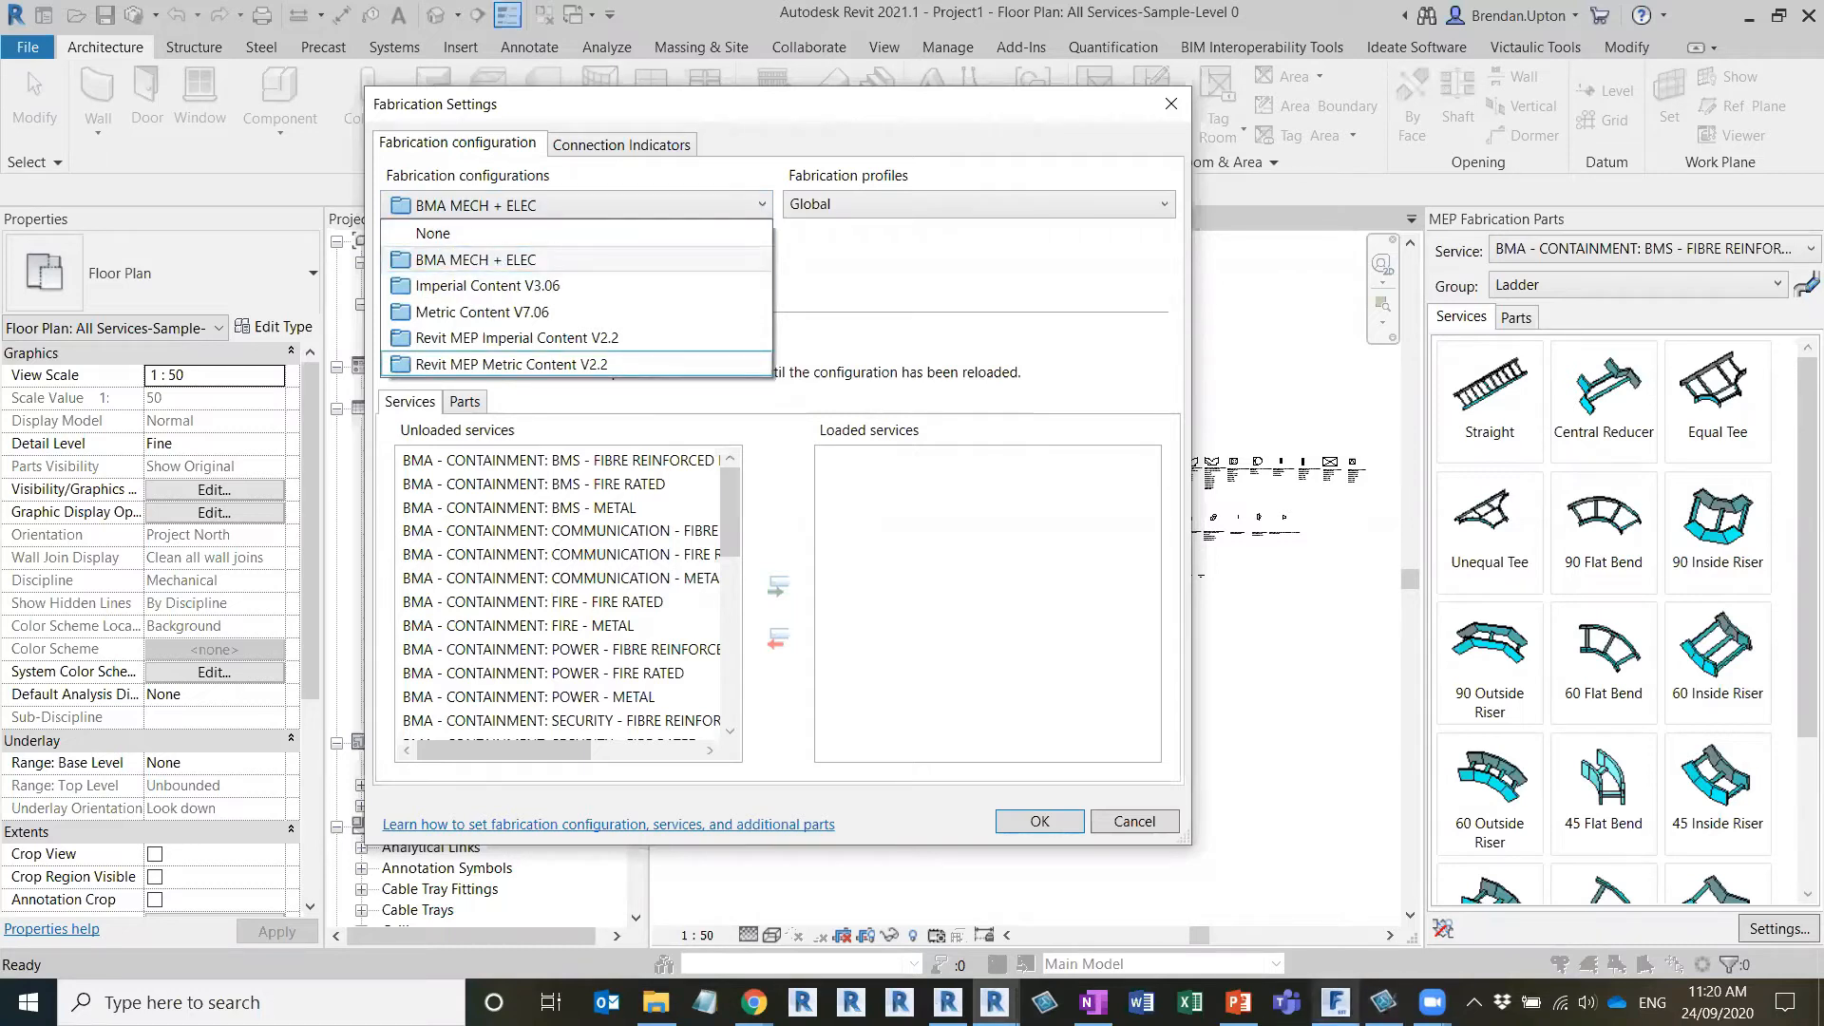
mouse_move(1335, 1003)
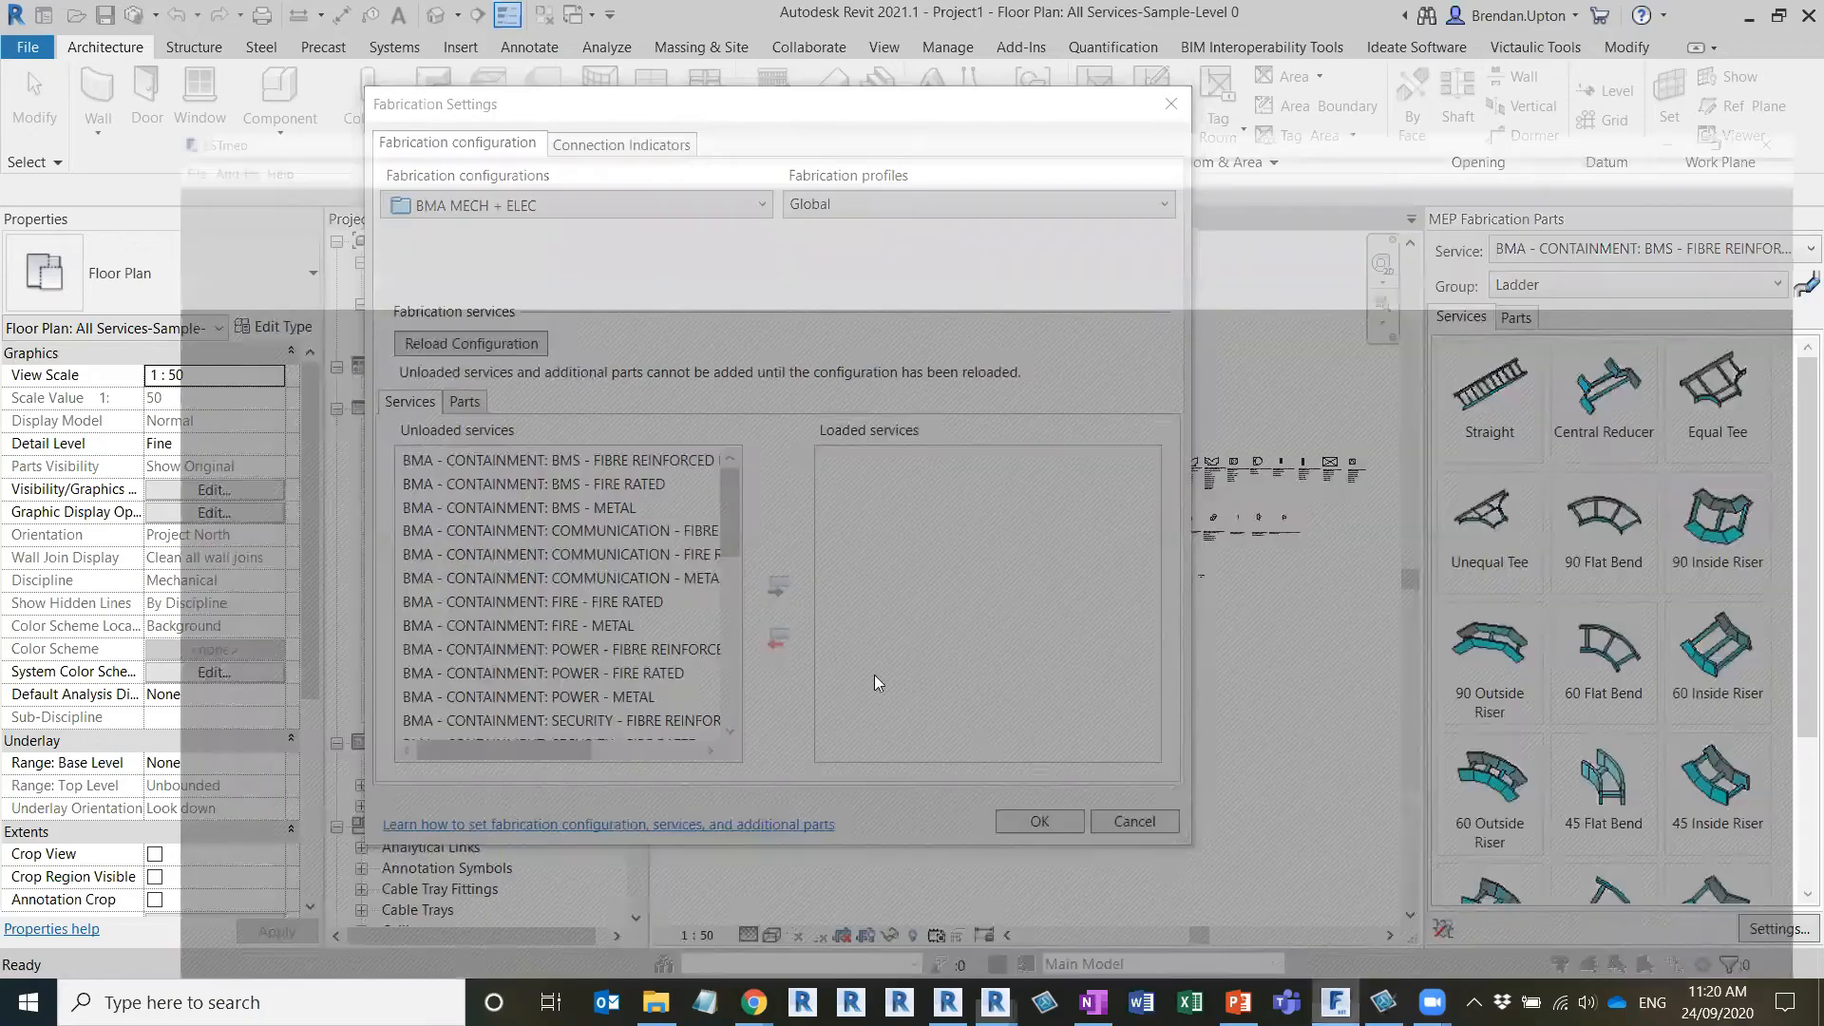
click(1335, 907)
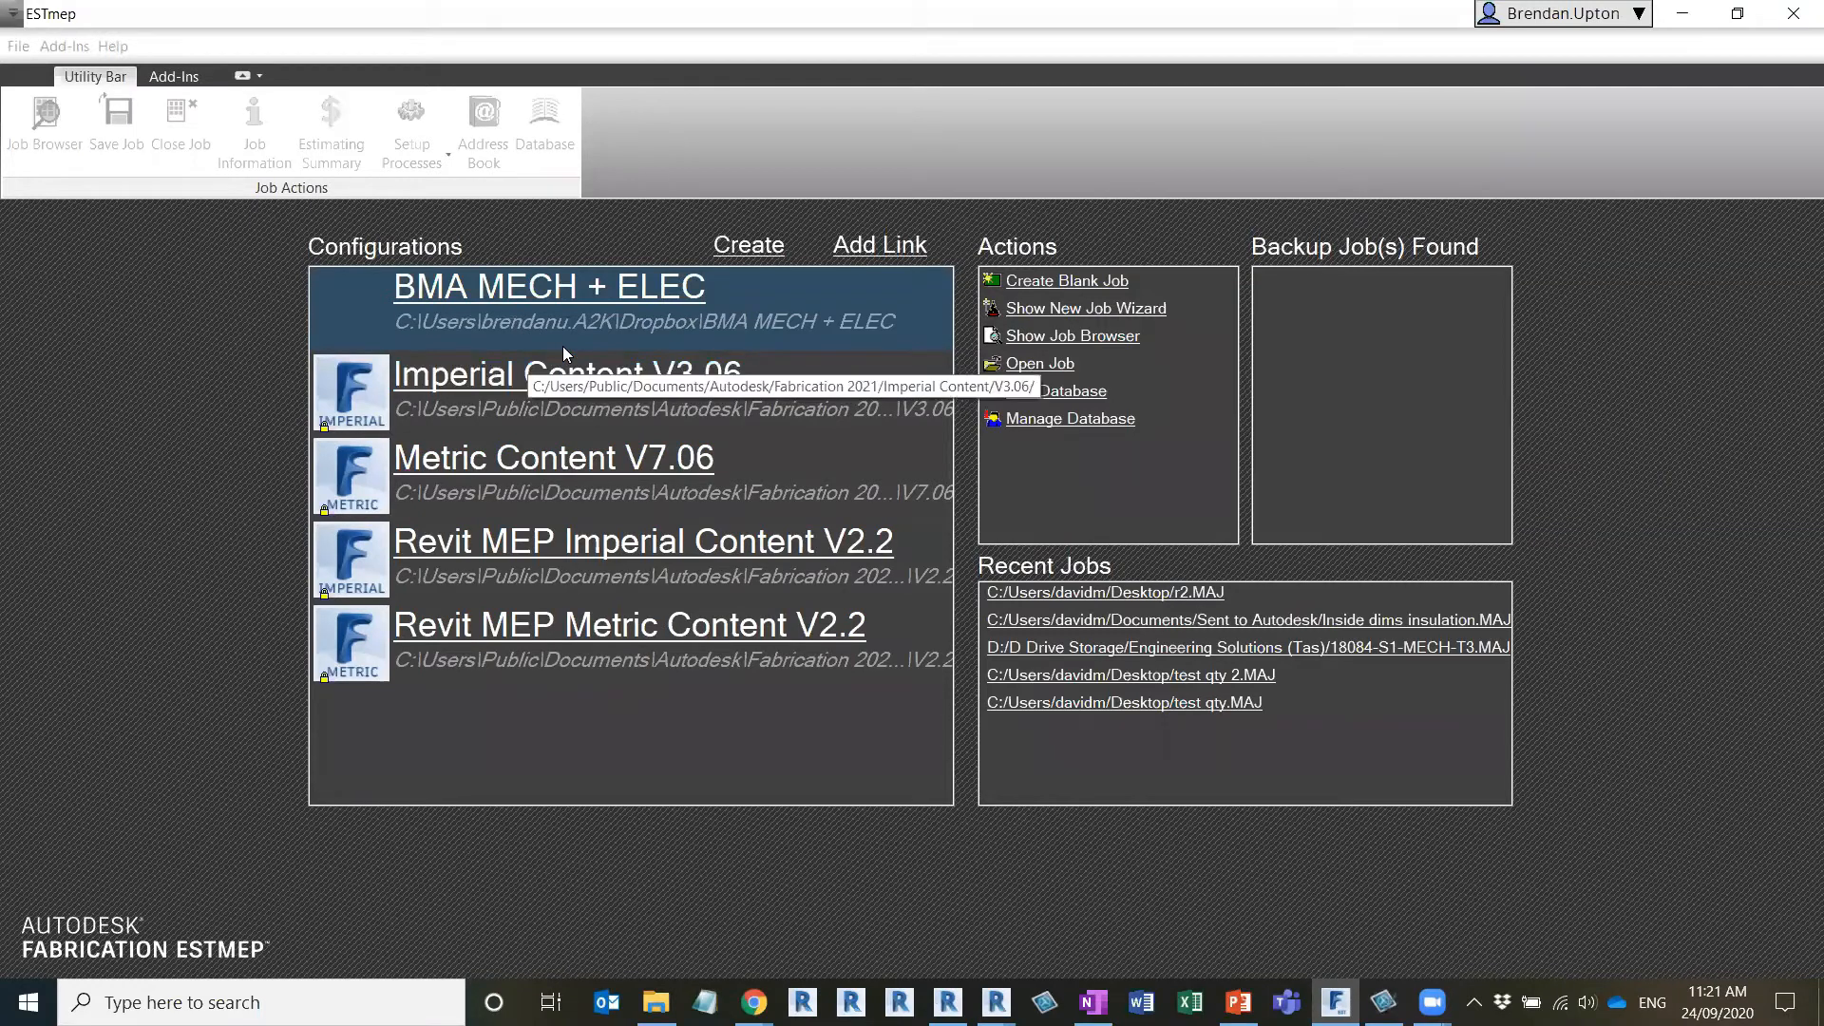
click(874, 247)
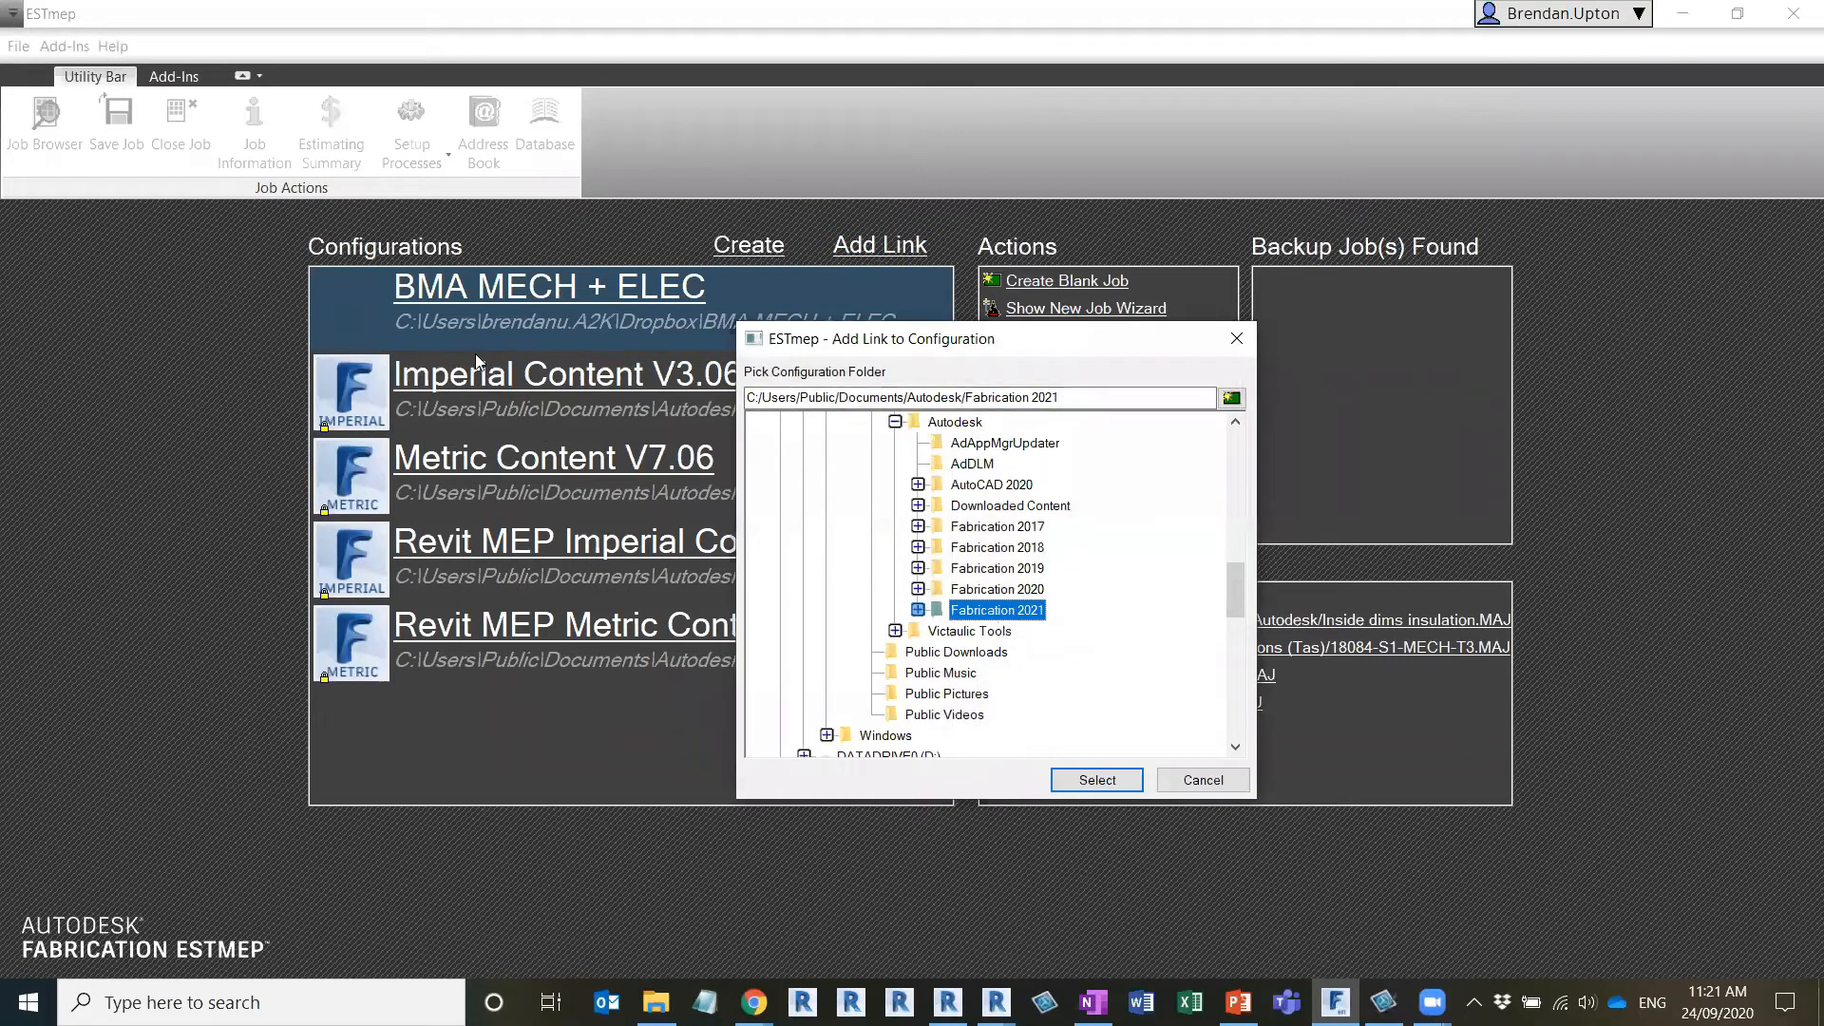
click(1224, 789)
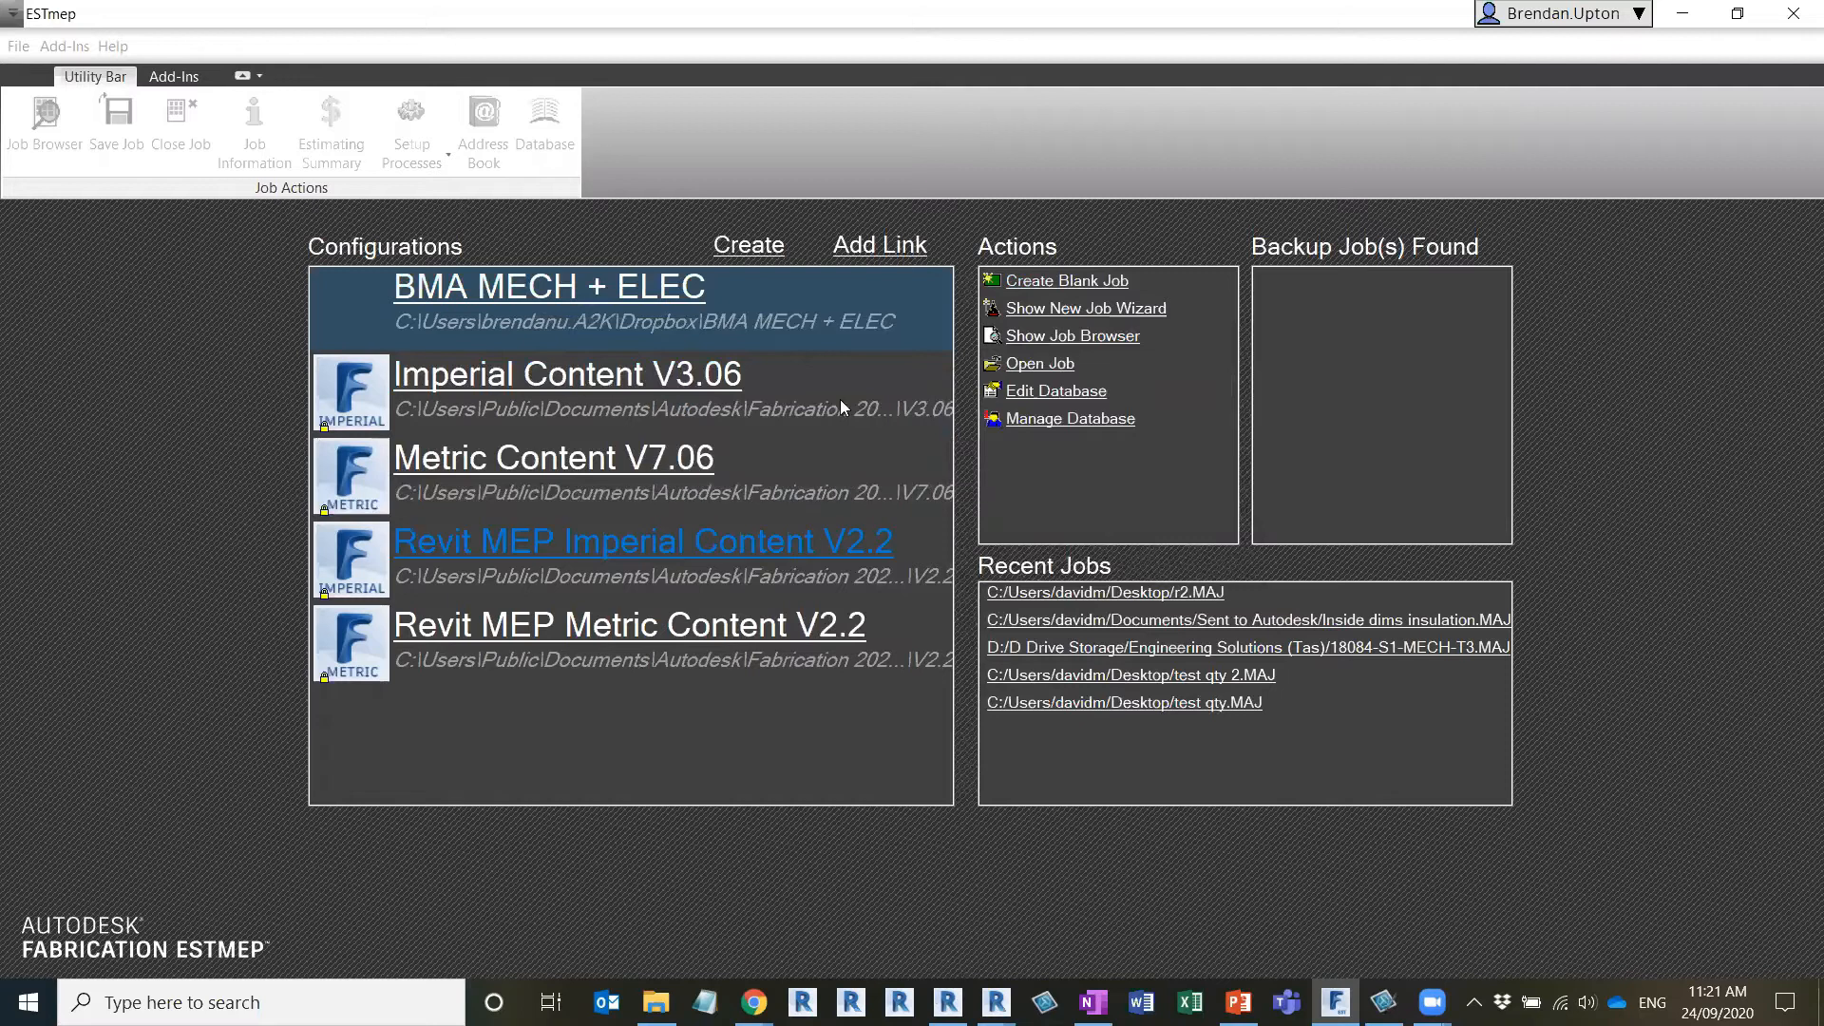
Return to Project1 in Revit, preview the Imperial Content V3.06 fabrication configuration, and reselect BMA MECH + ELEC
click(995, 1002)
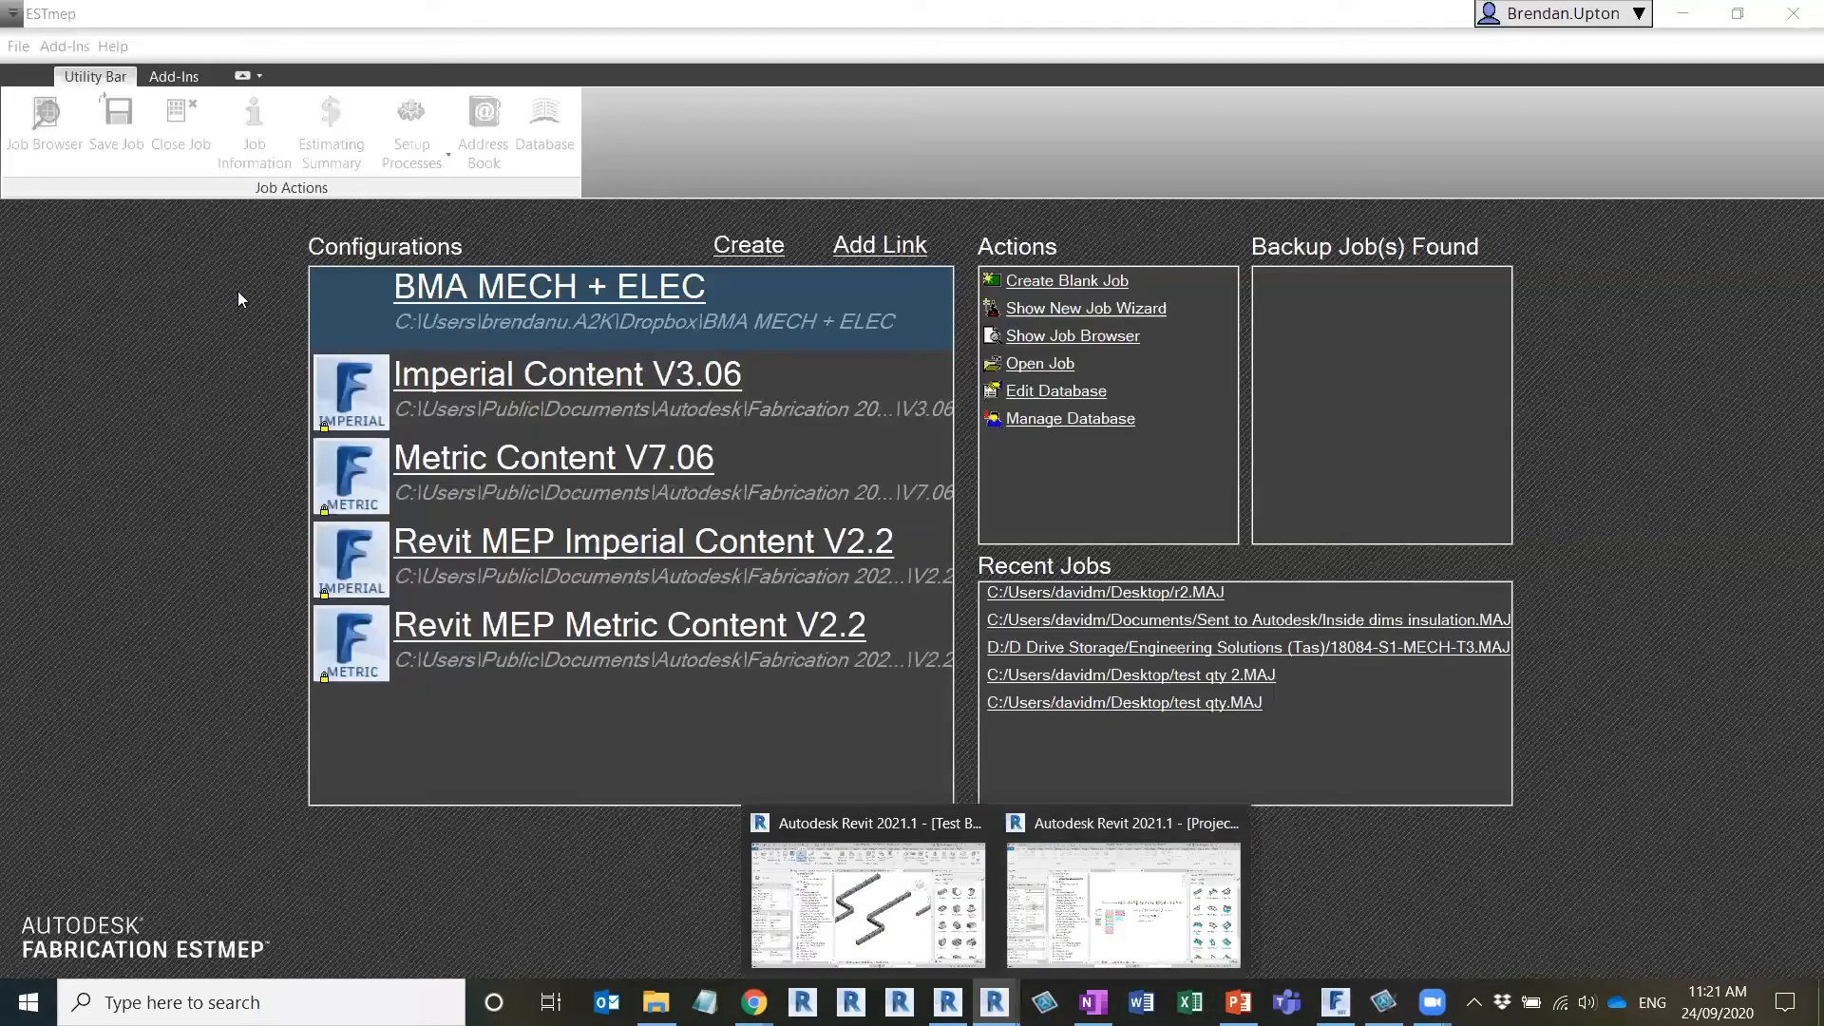
click(237, 291)
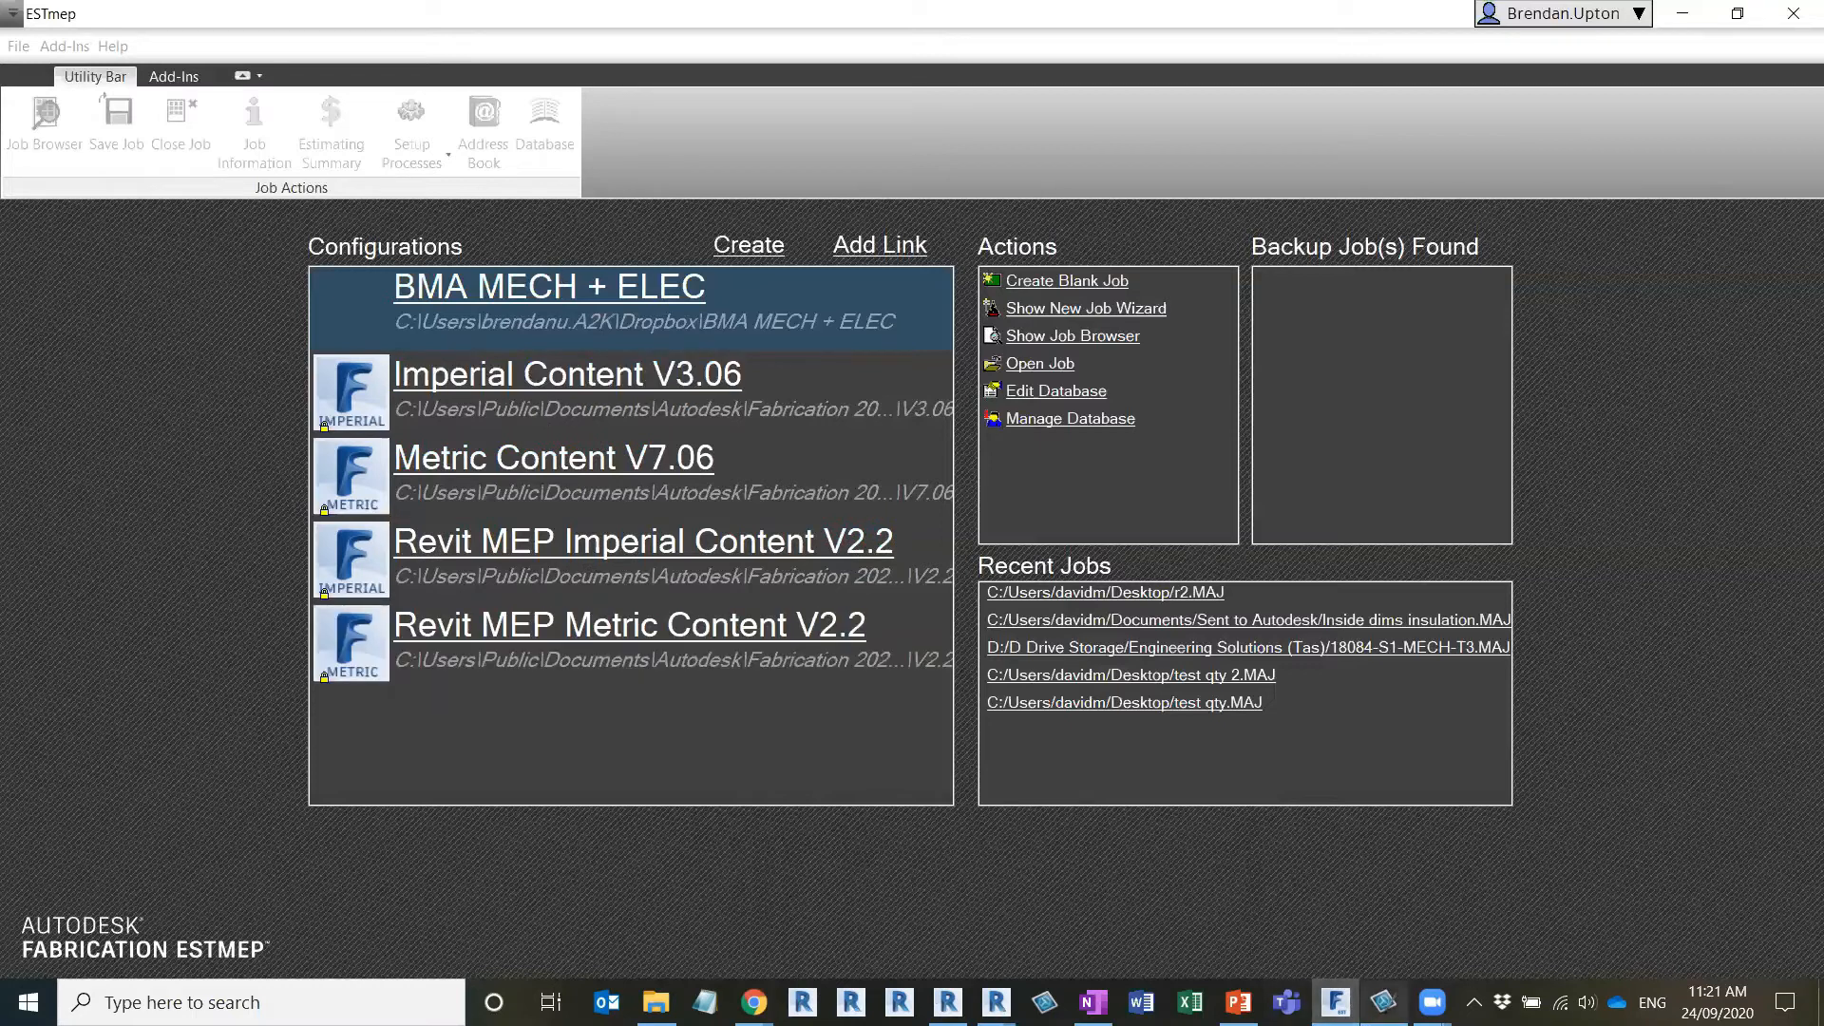
click(995, 1003)
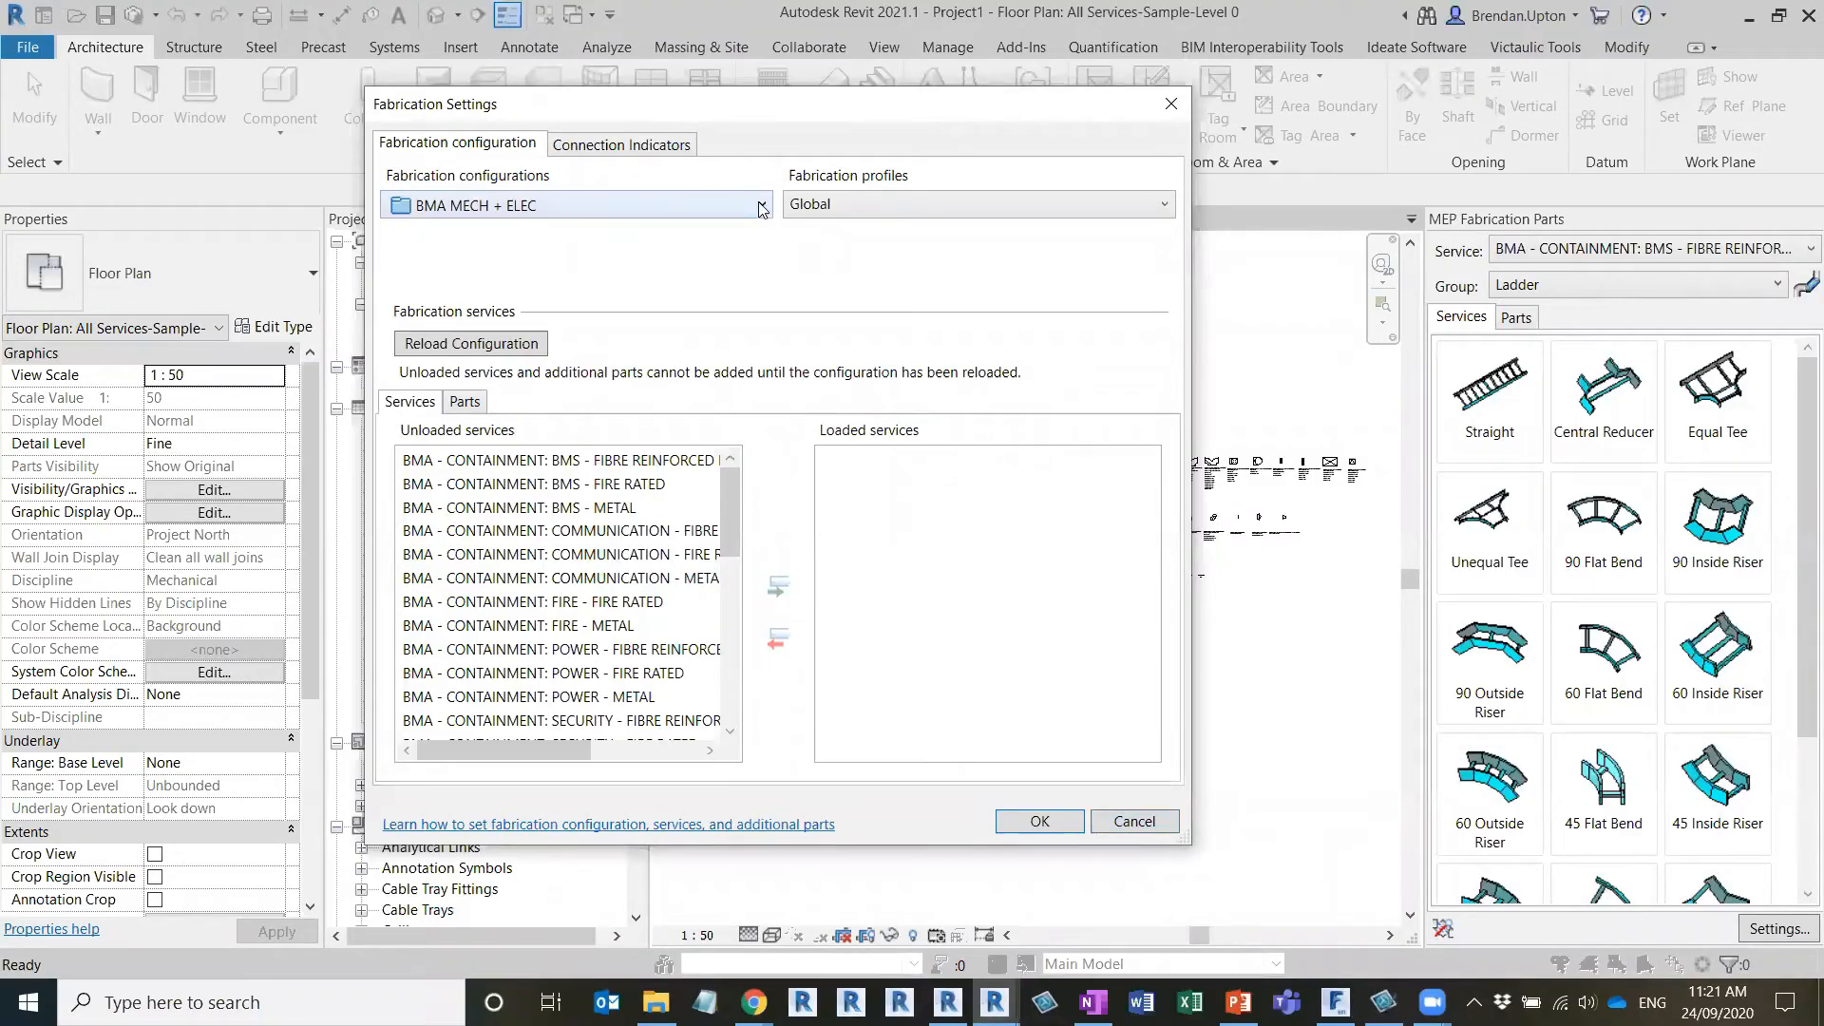
click(762, 205)
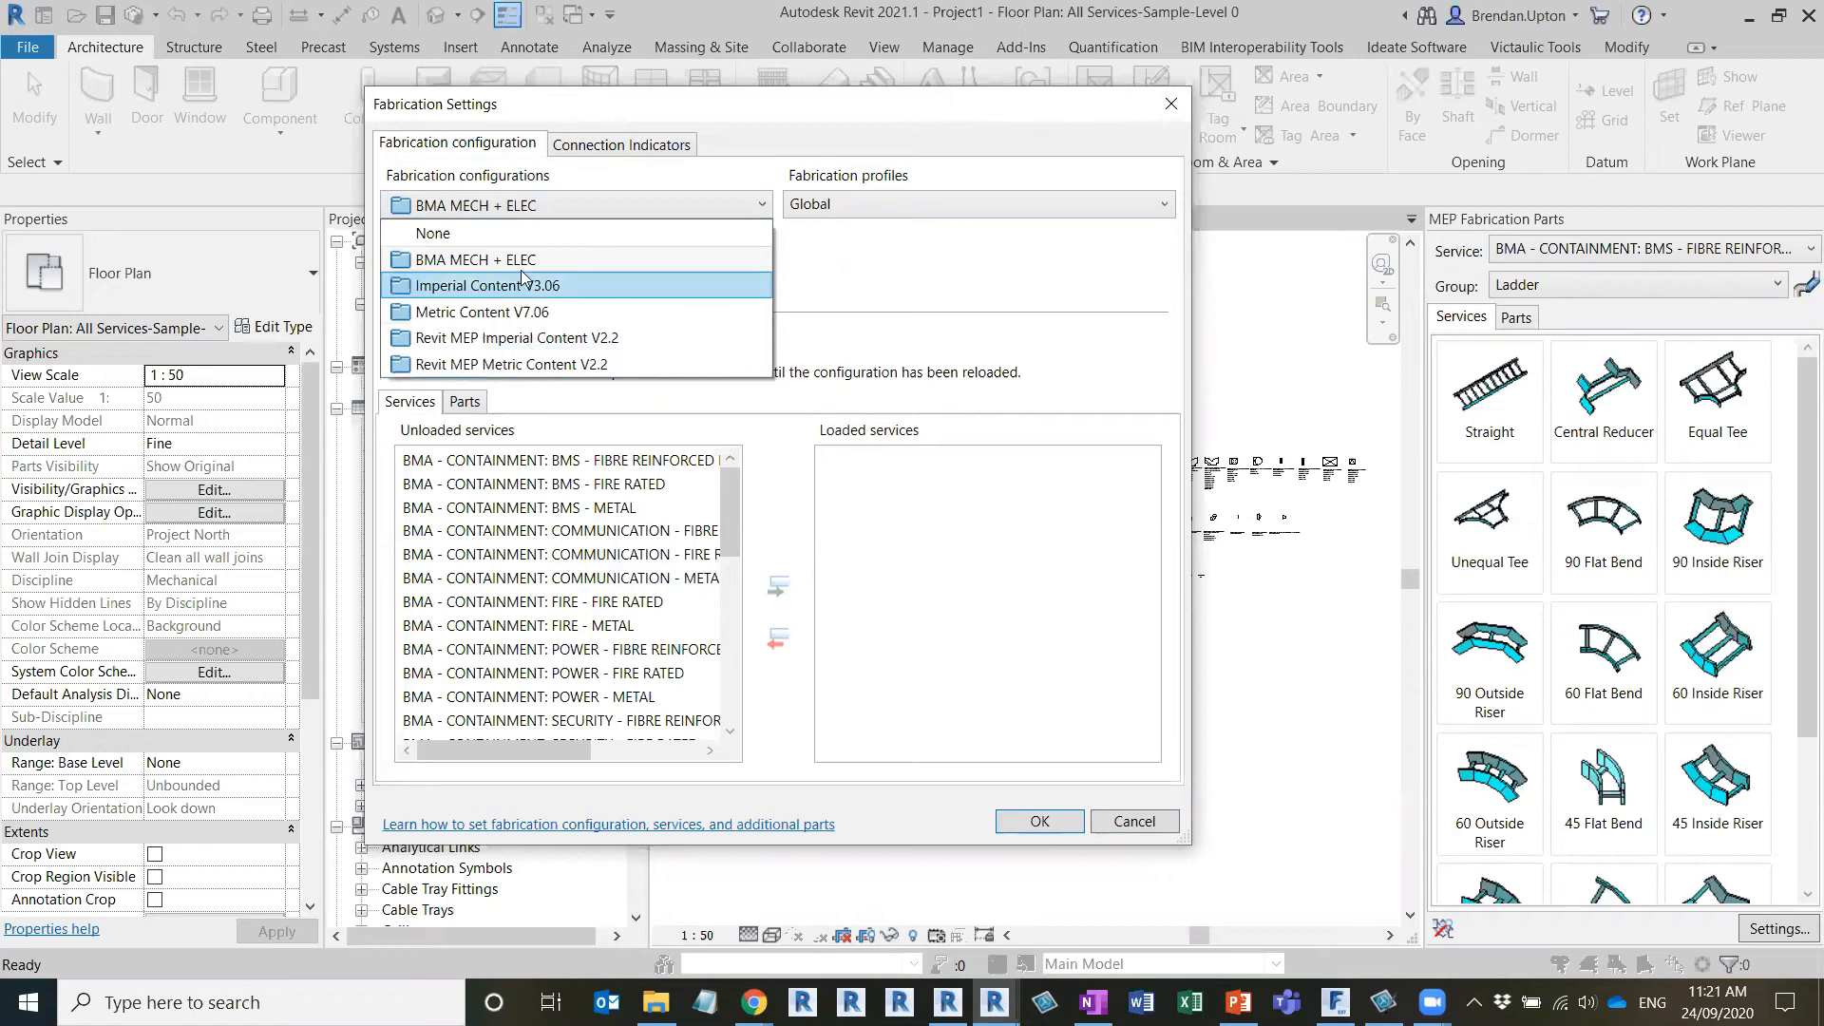
drag(565, 264, 507, 327)
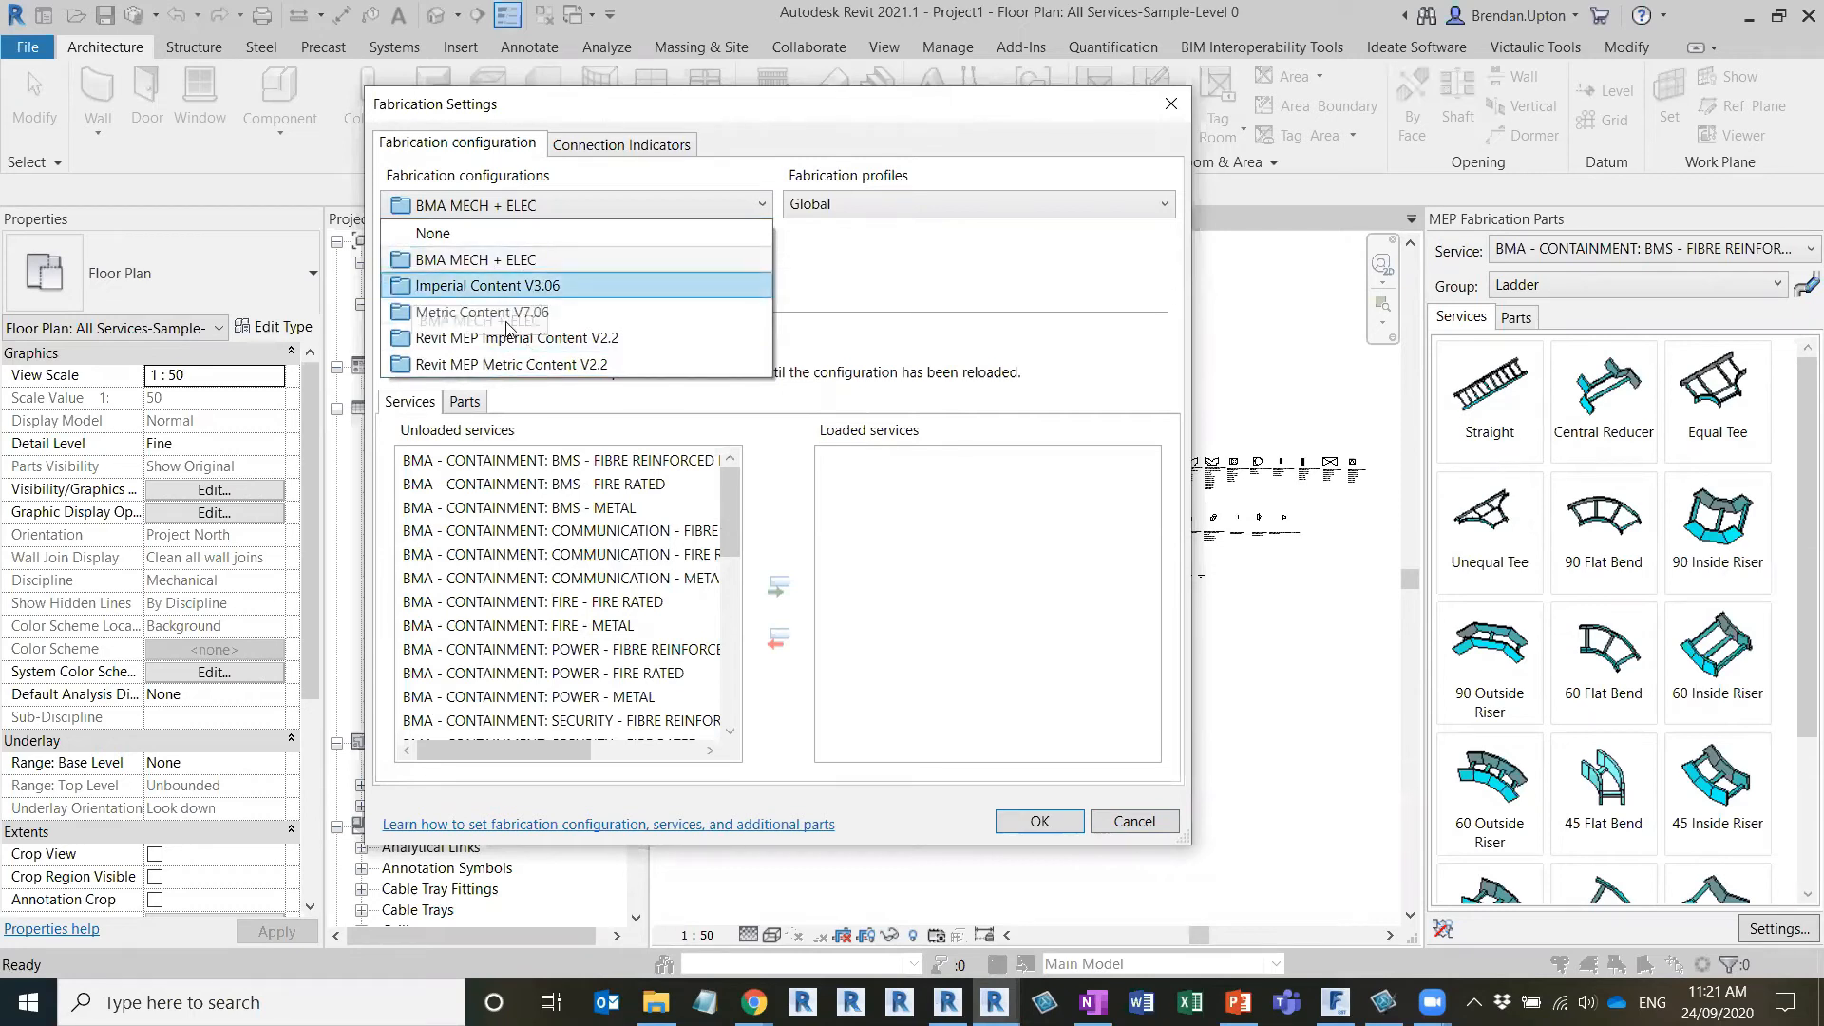
click(576, 290)
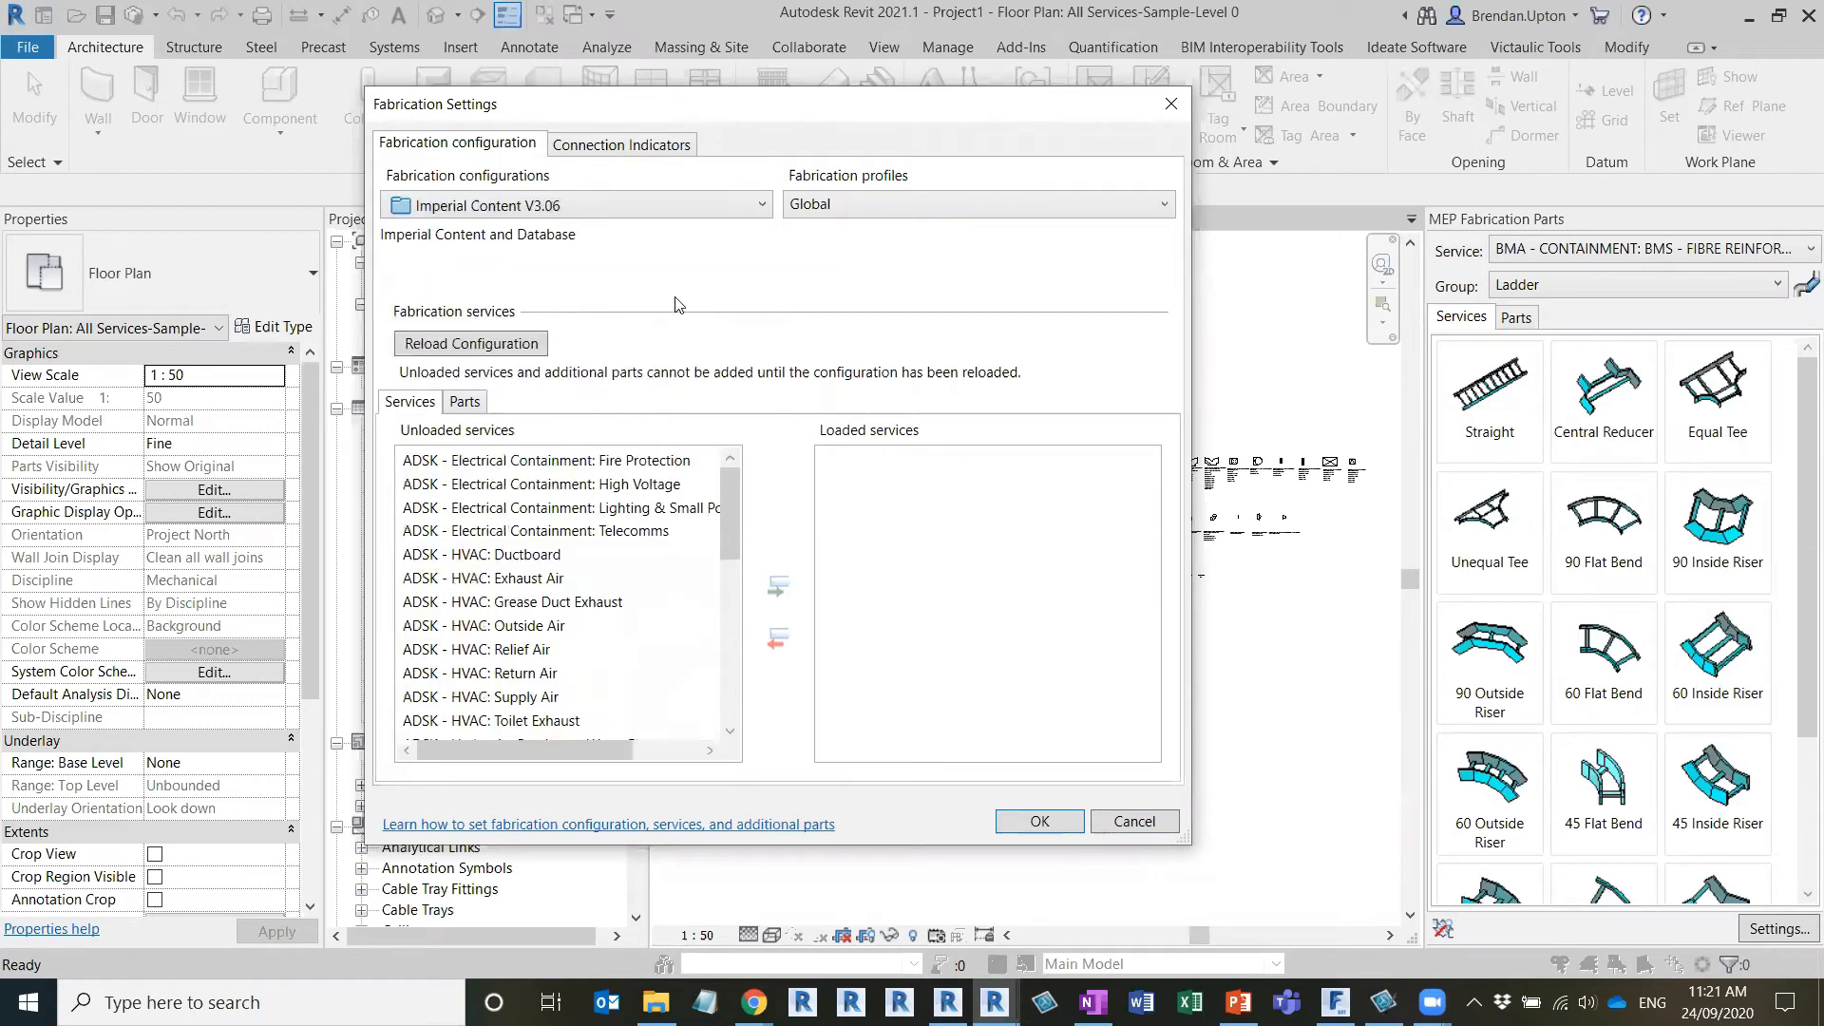
click(762, 204)
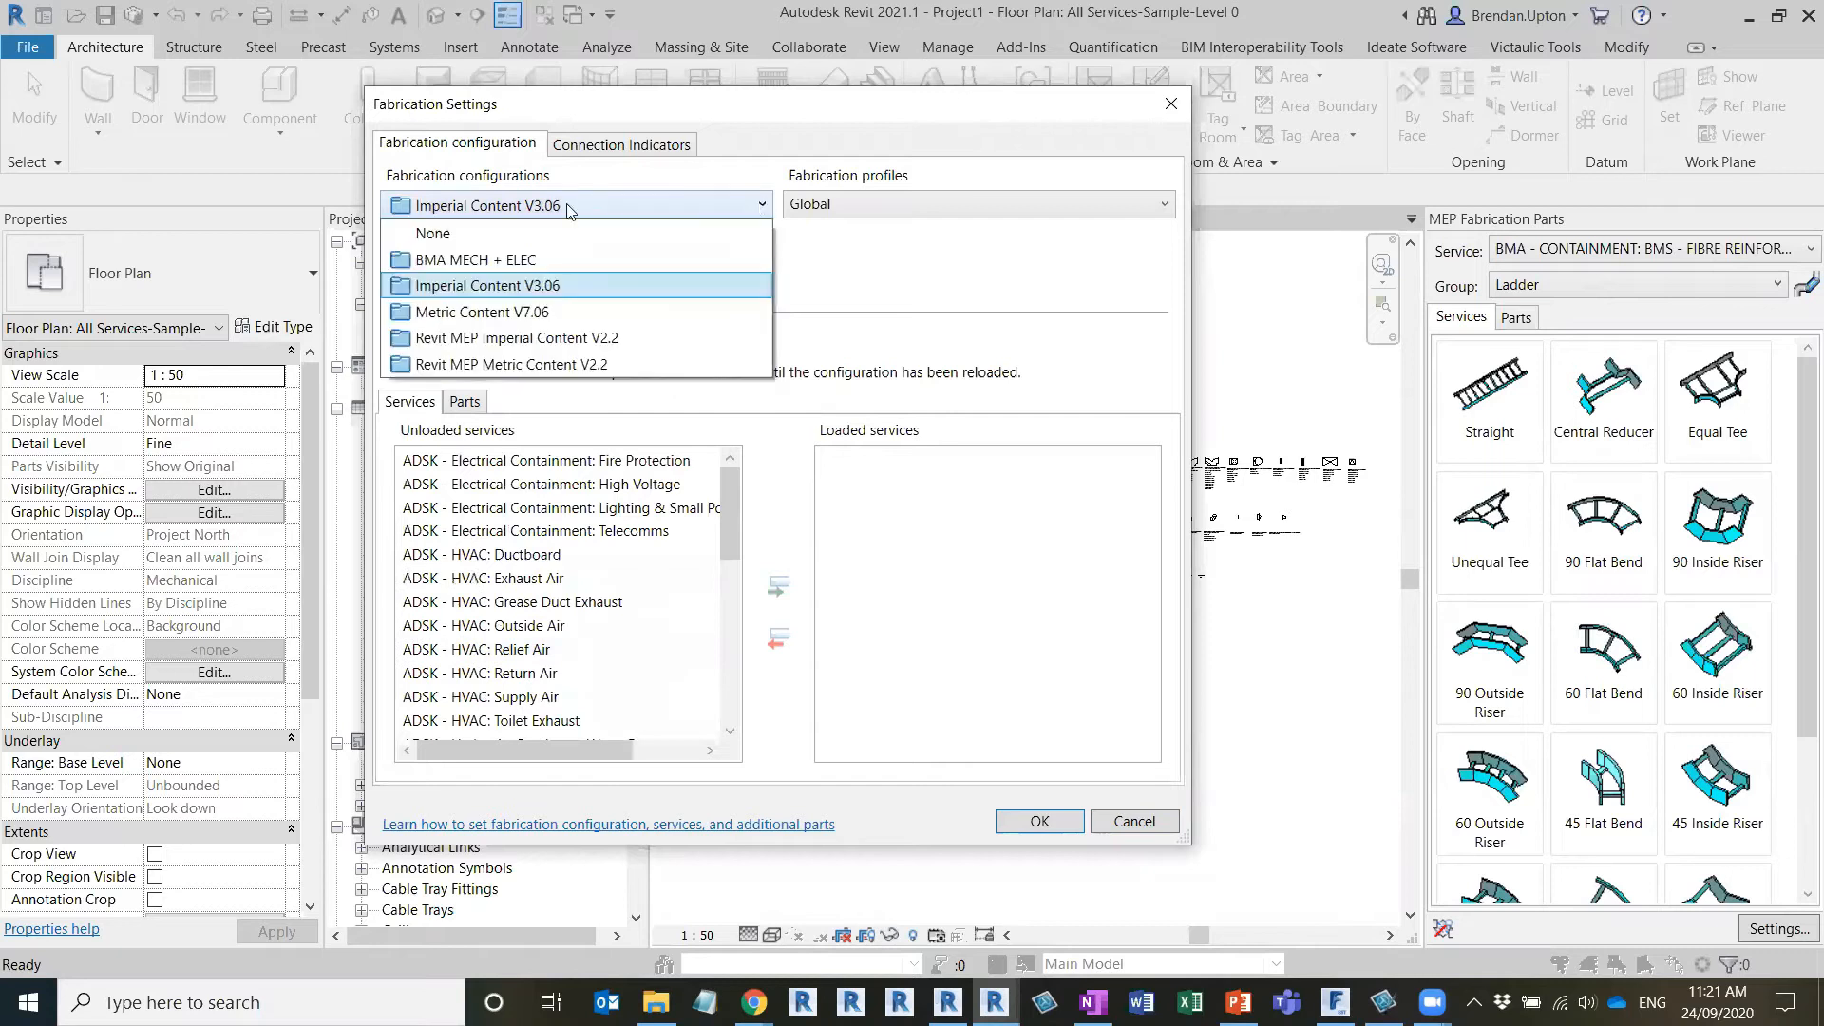
click(516, 260)
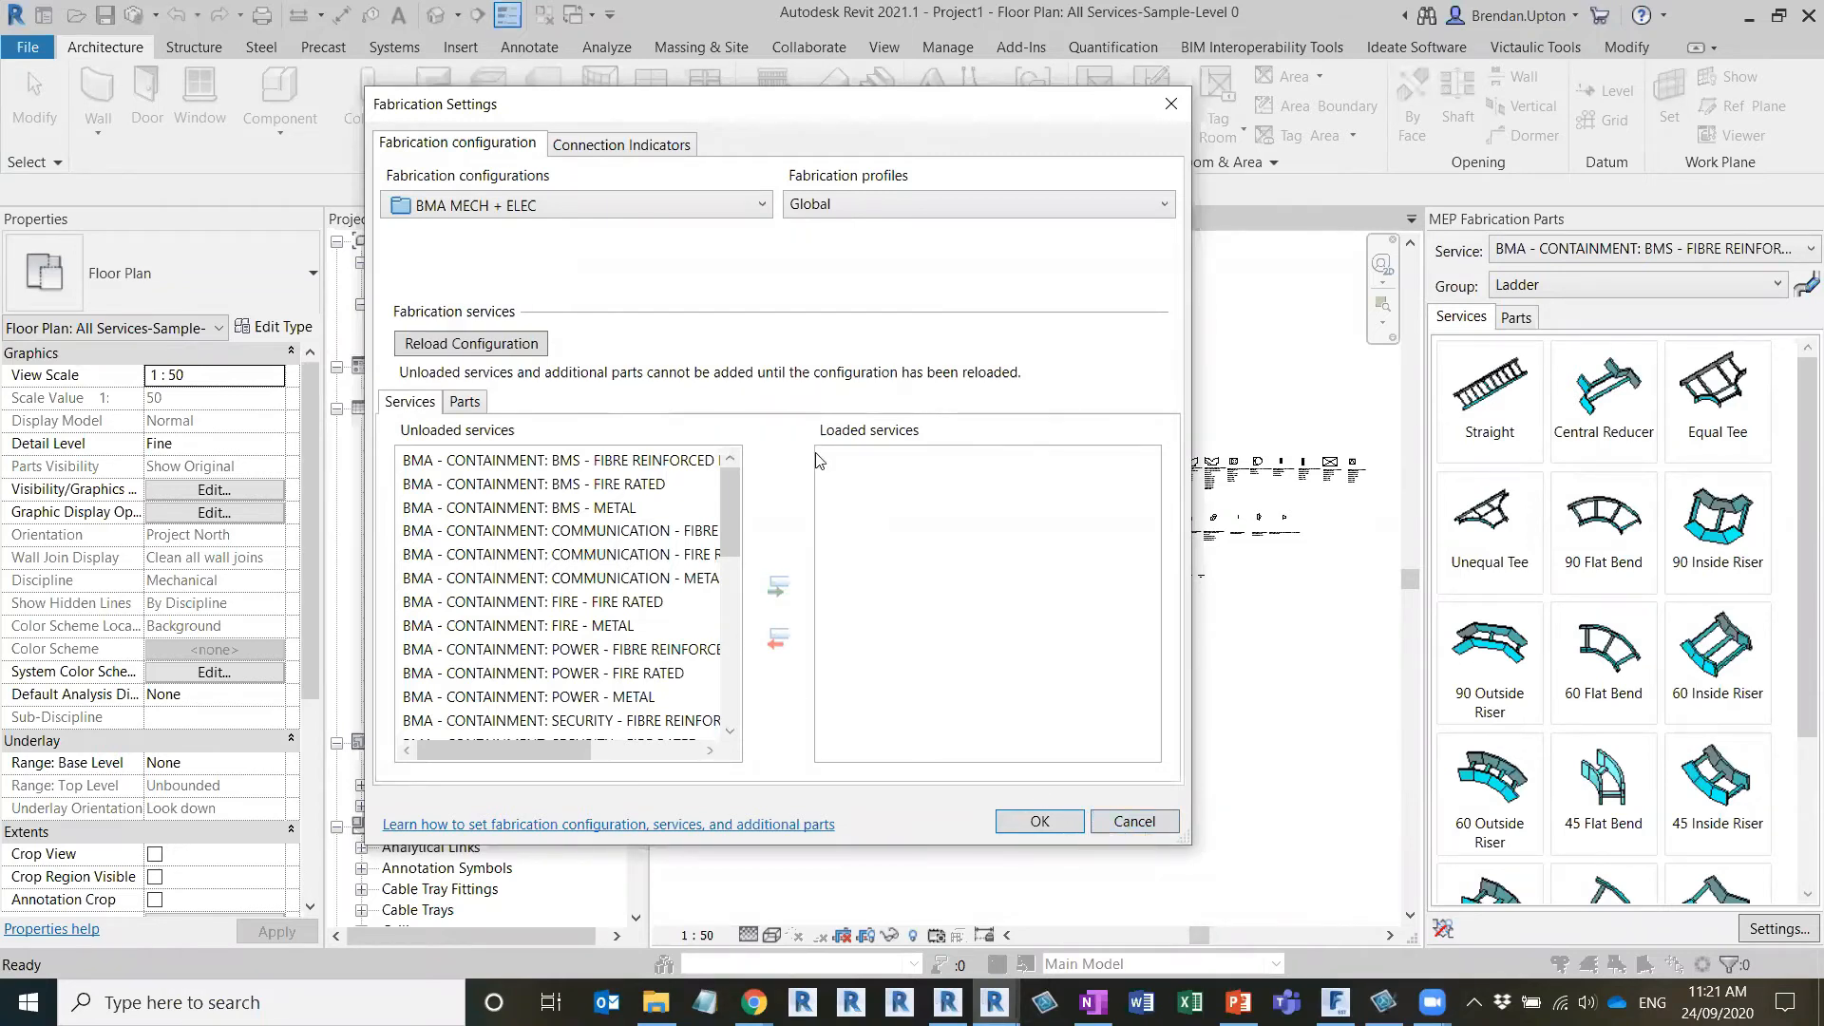
Cancel Project1's fabrication settings and switch back to the Test BMA Project for Webinar window
click(1136, 823)
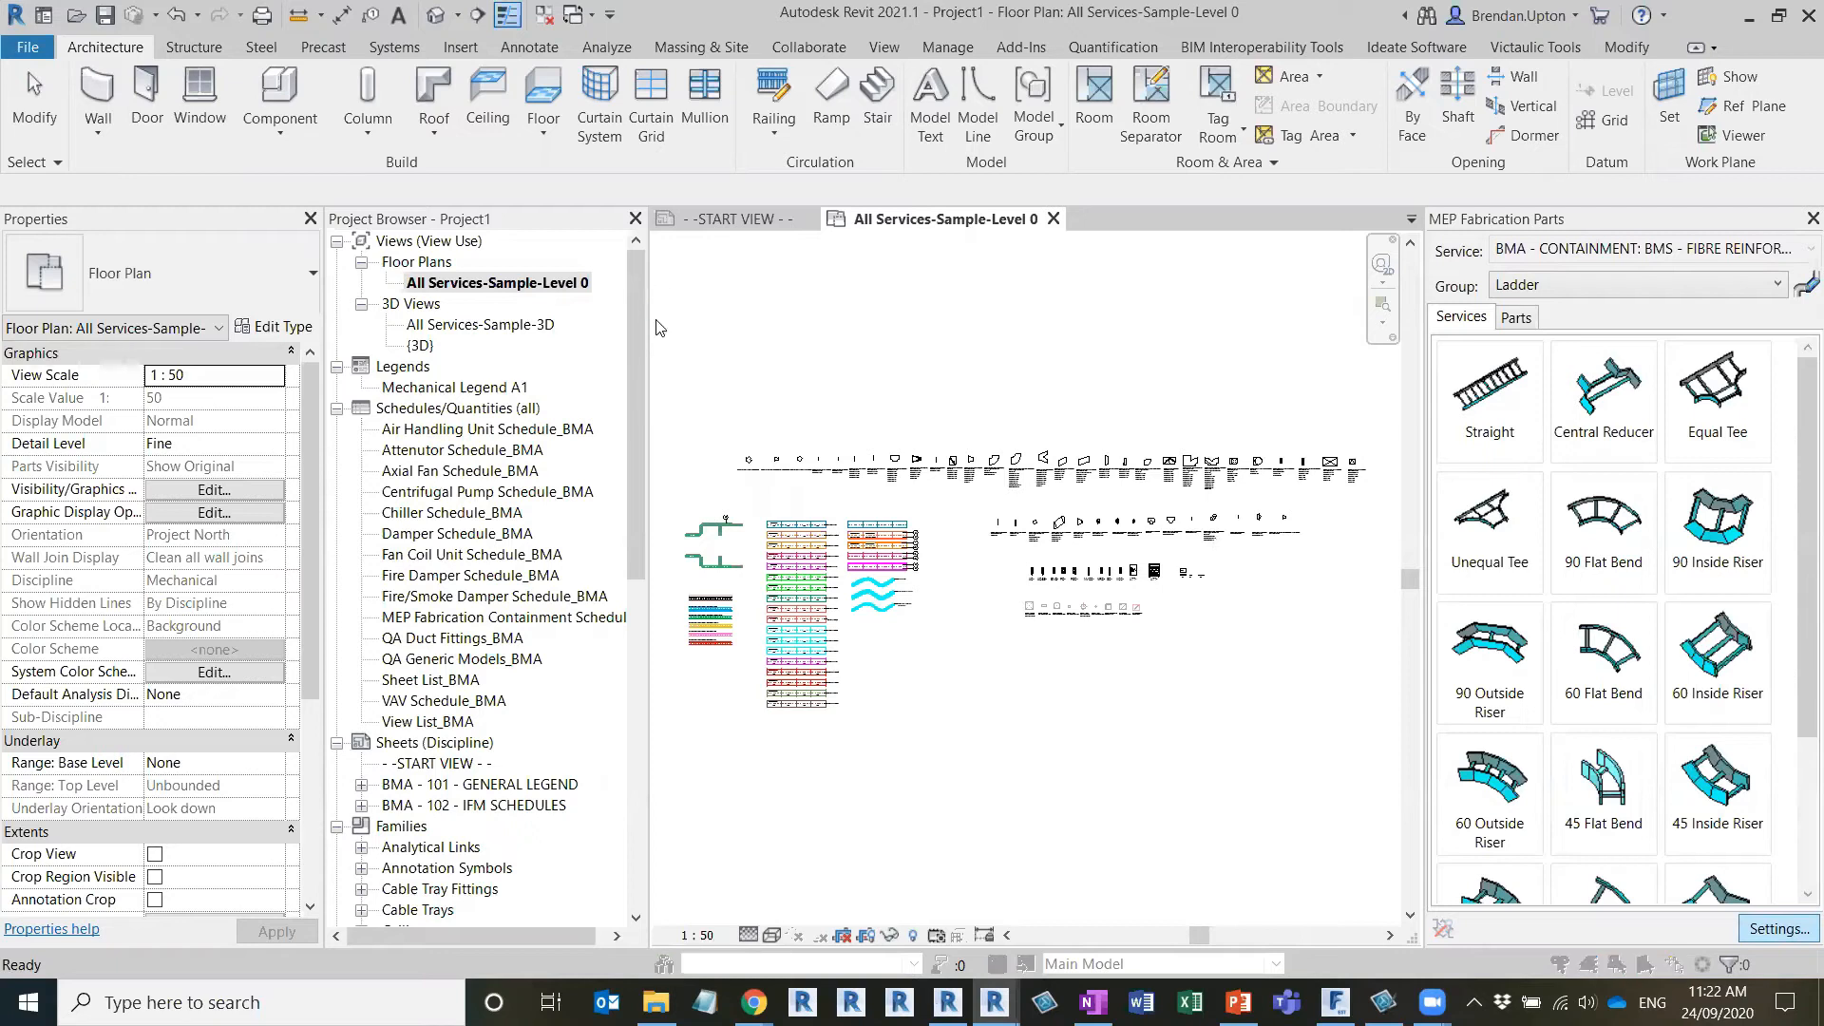
click(1168, 106)
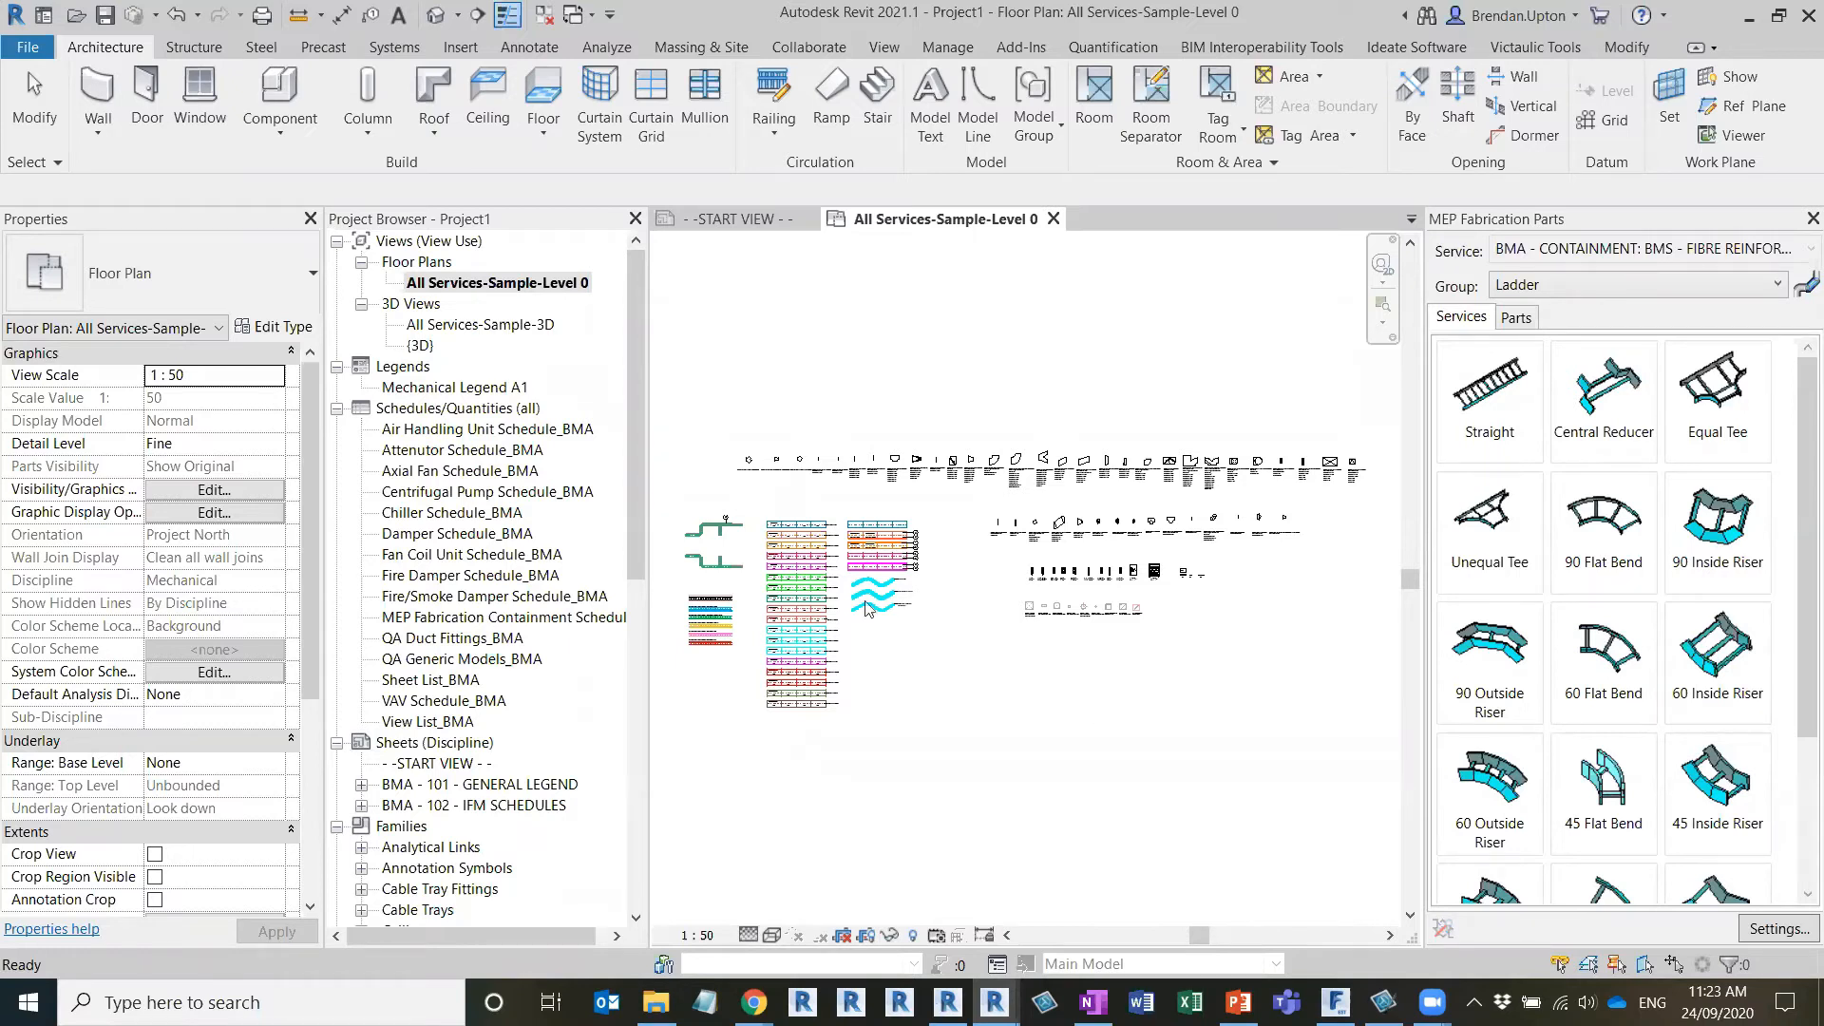
mouse_move(995, 1003)
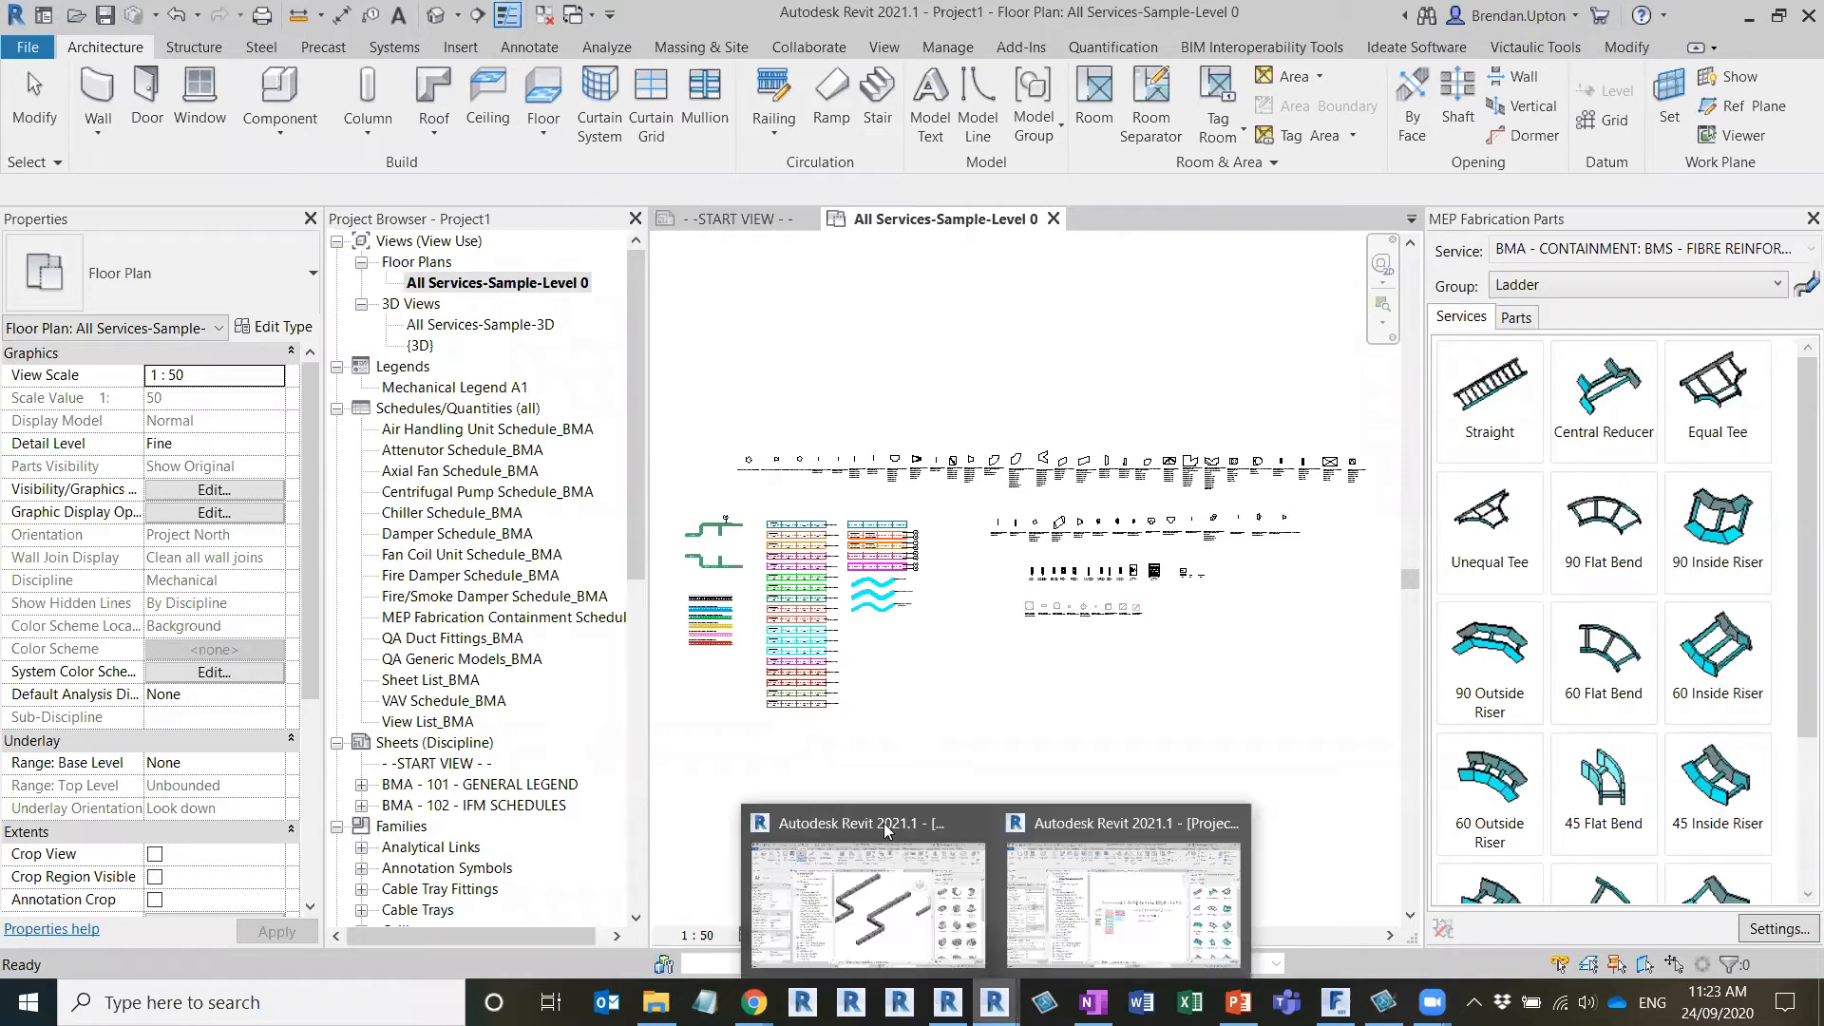
click(821, 845)
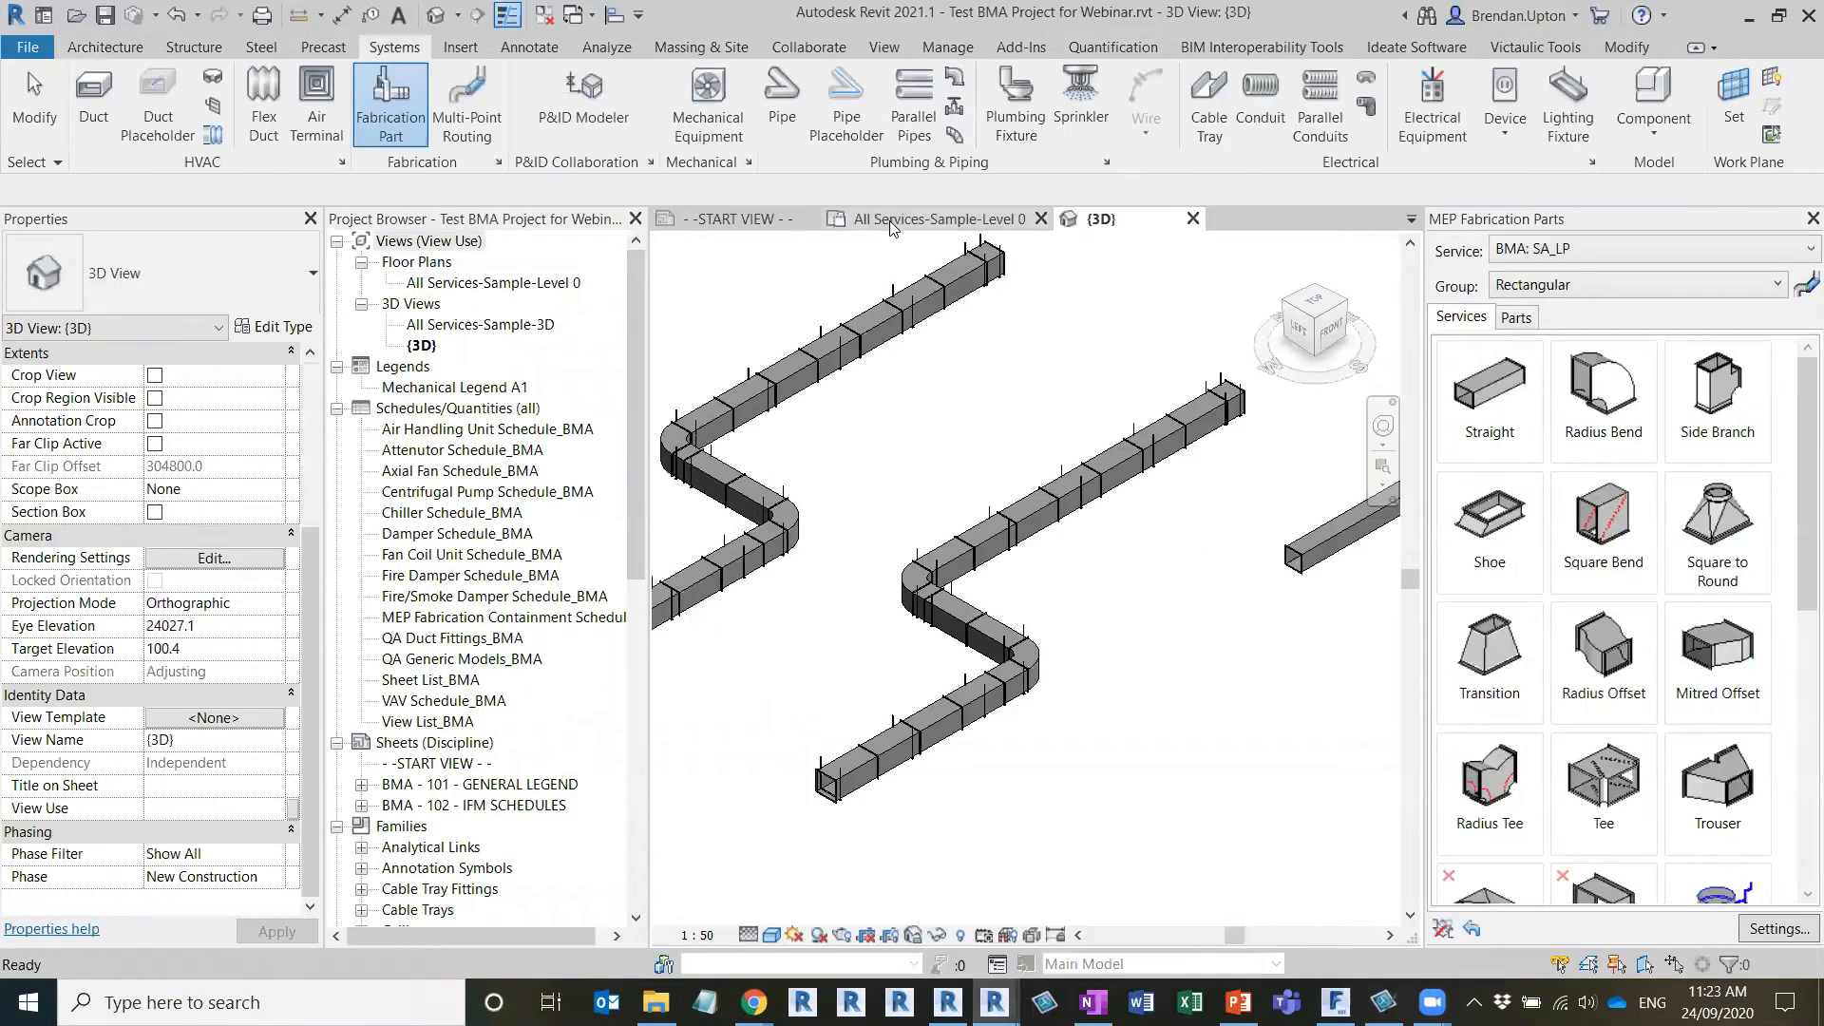
Open the All Services-Sample-Level 0 floor plan and locate the coloured sample ducts beside the fabrication duct runs
click(889, 220)
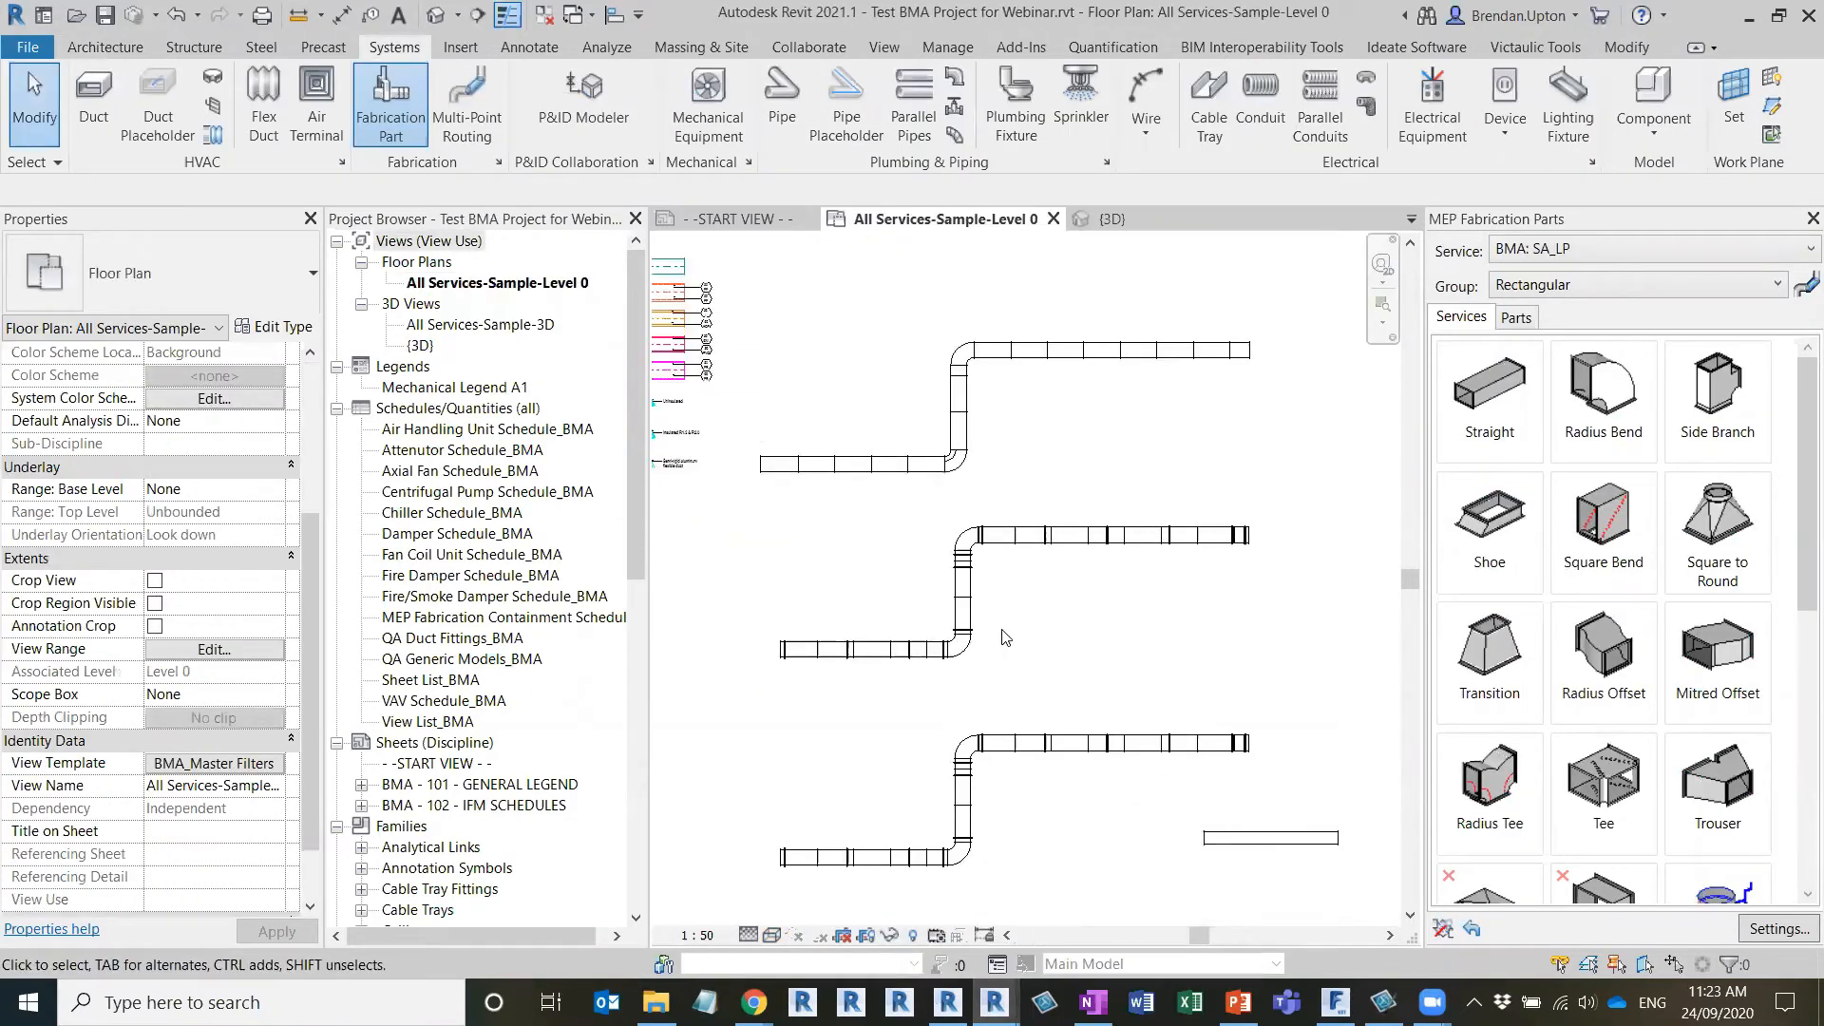
scroll(1059, 670, down, 2)
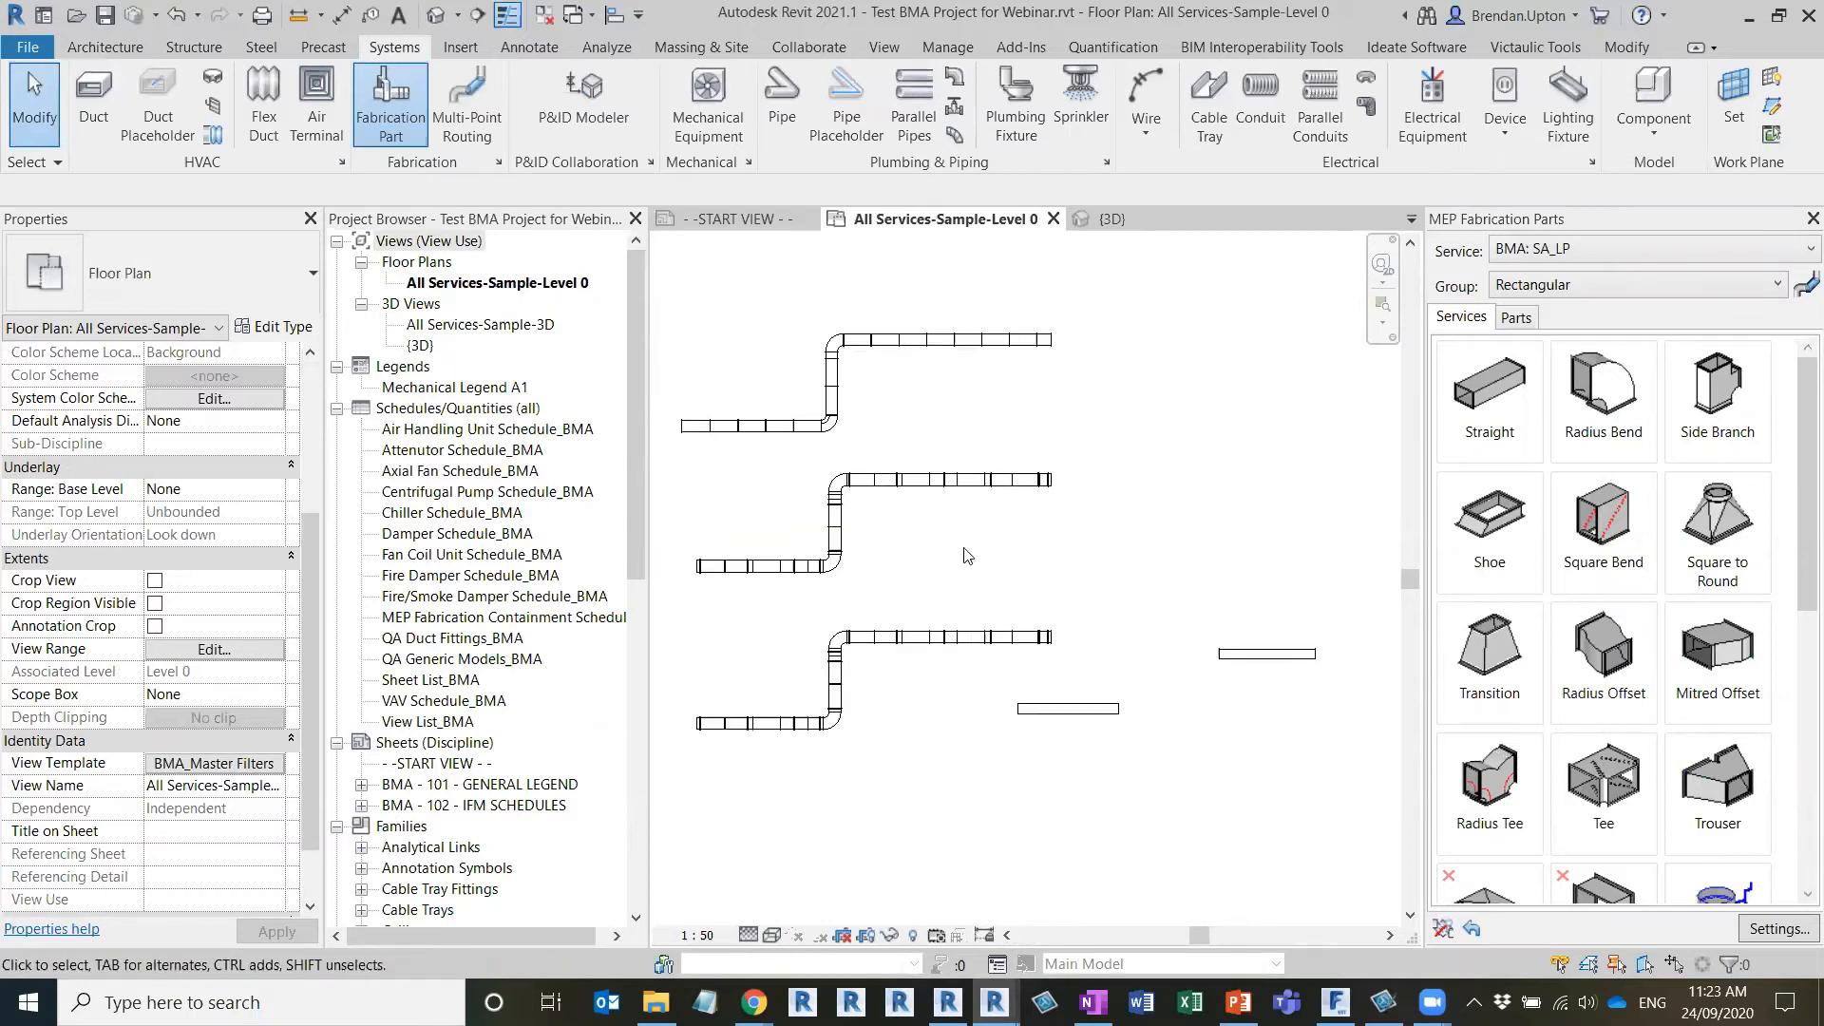
middle_drag(1032, 515, 1014, 570)
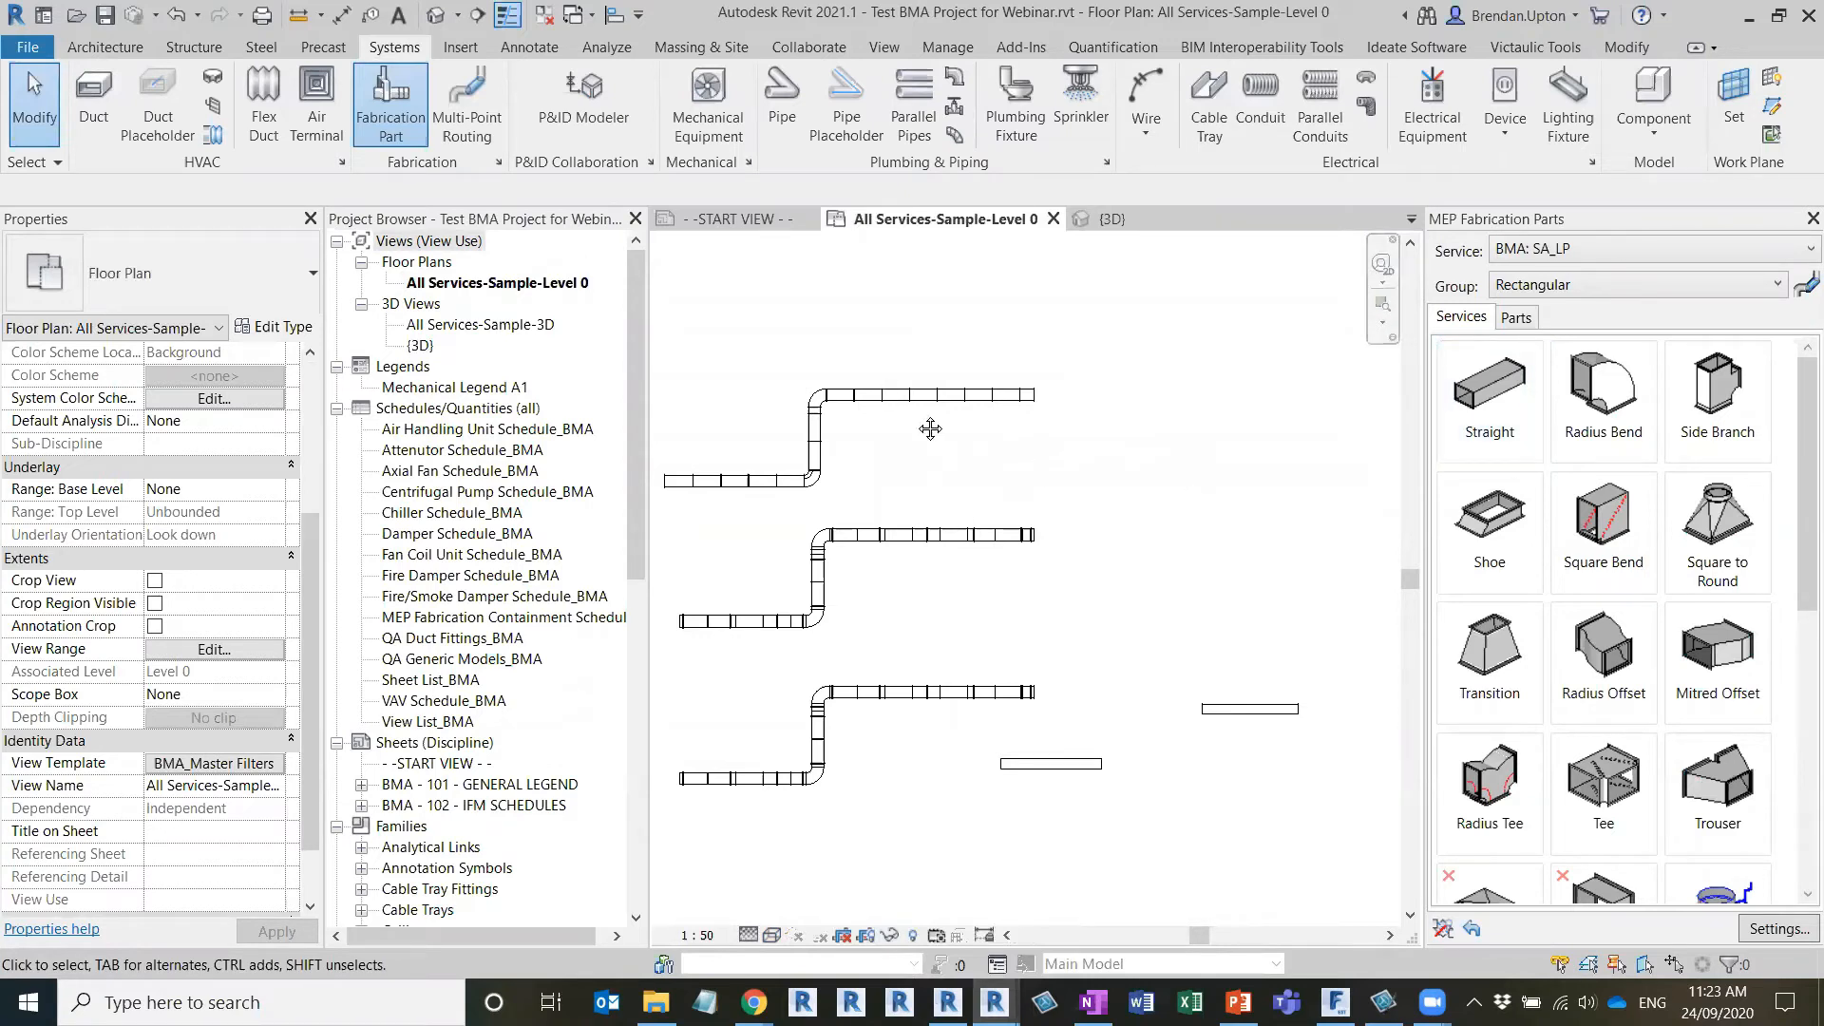
scroll(804, 568, down, 1)
middle_drag(805, 568, 1064, 680)
scroll(819, 544, up, 2)
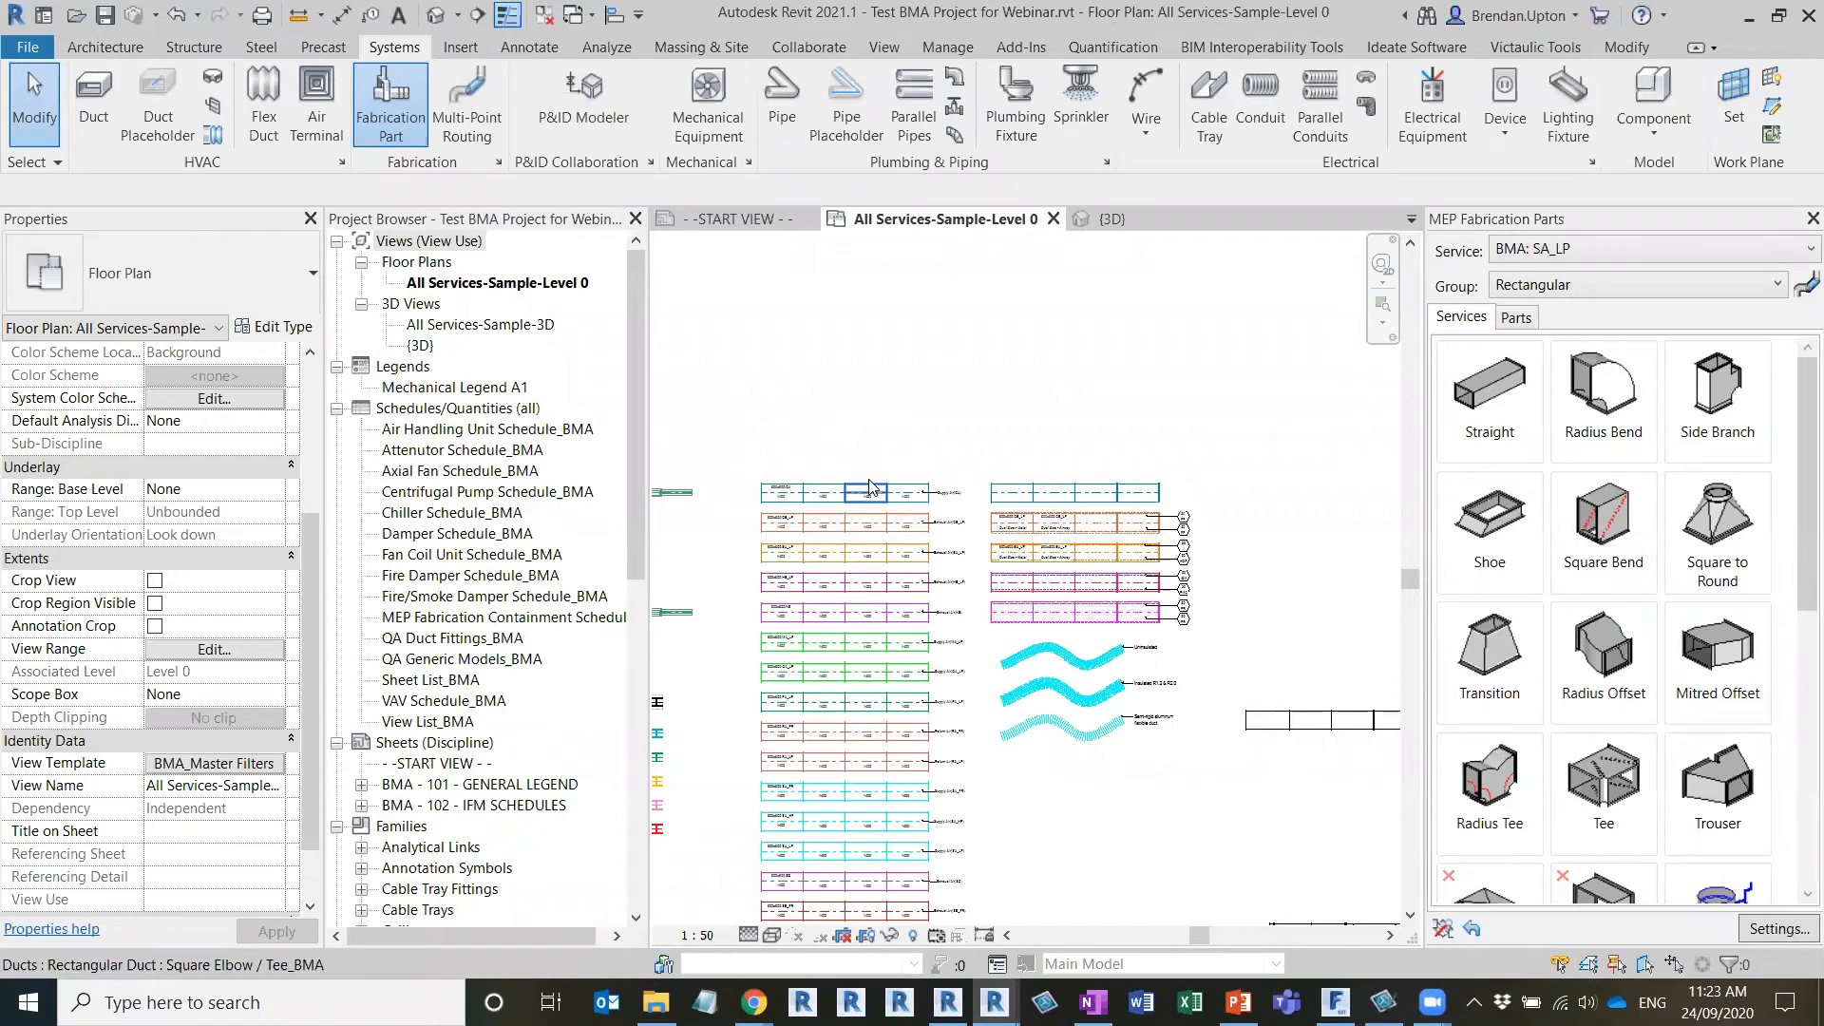
Draw a Z-shaped 600 x 600 CA_BMA duct at 2000 mm elevation north of the fabrication runs, with first legs about 4400 and 3700 mm long
middle_drag(1223, 517, 950, 516)
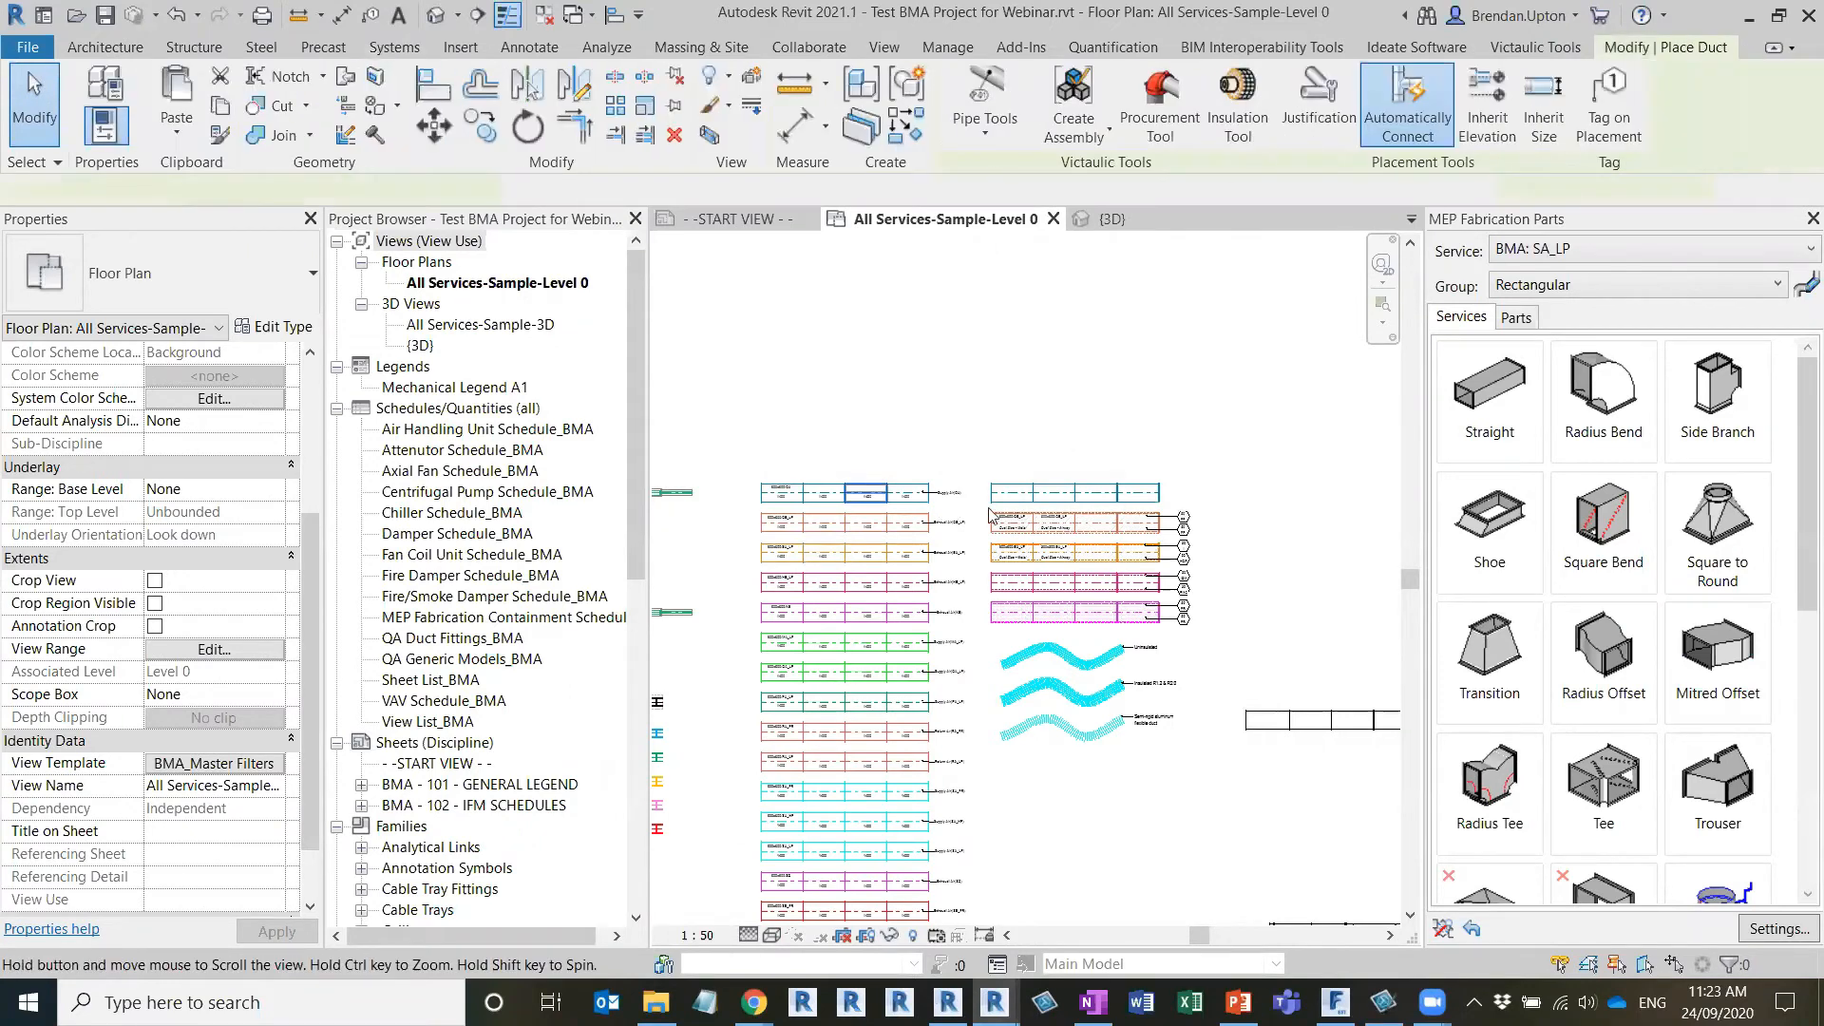
middle_drag(1144, 528, 944, 647)
click(841, 565)
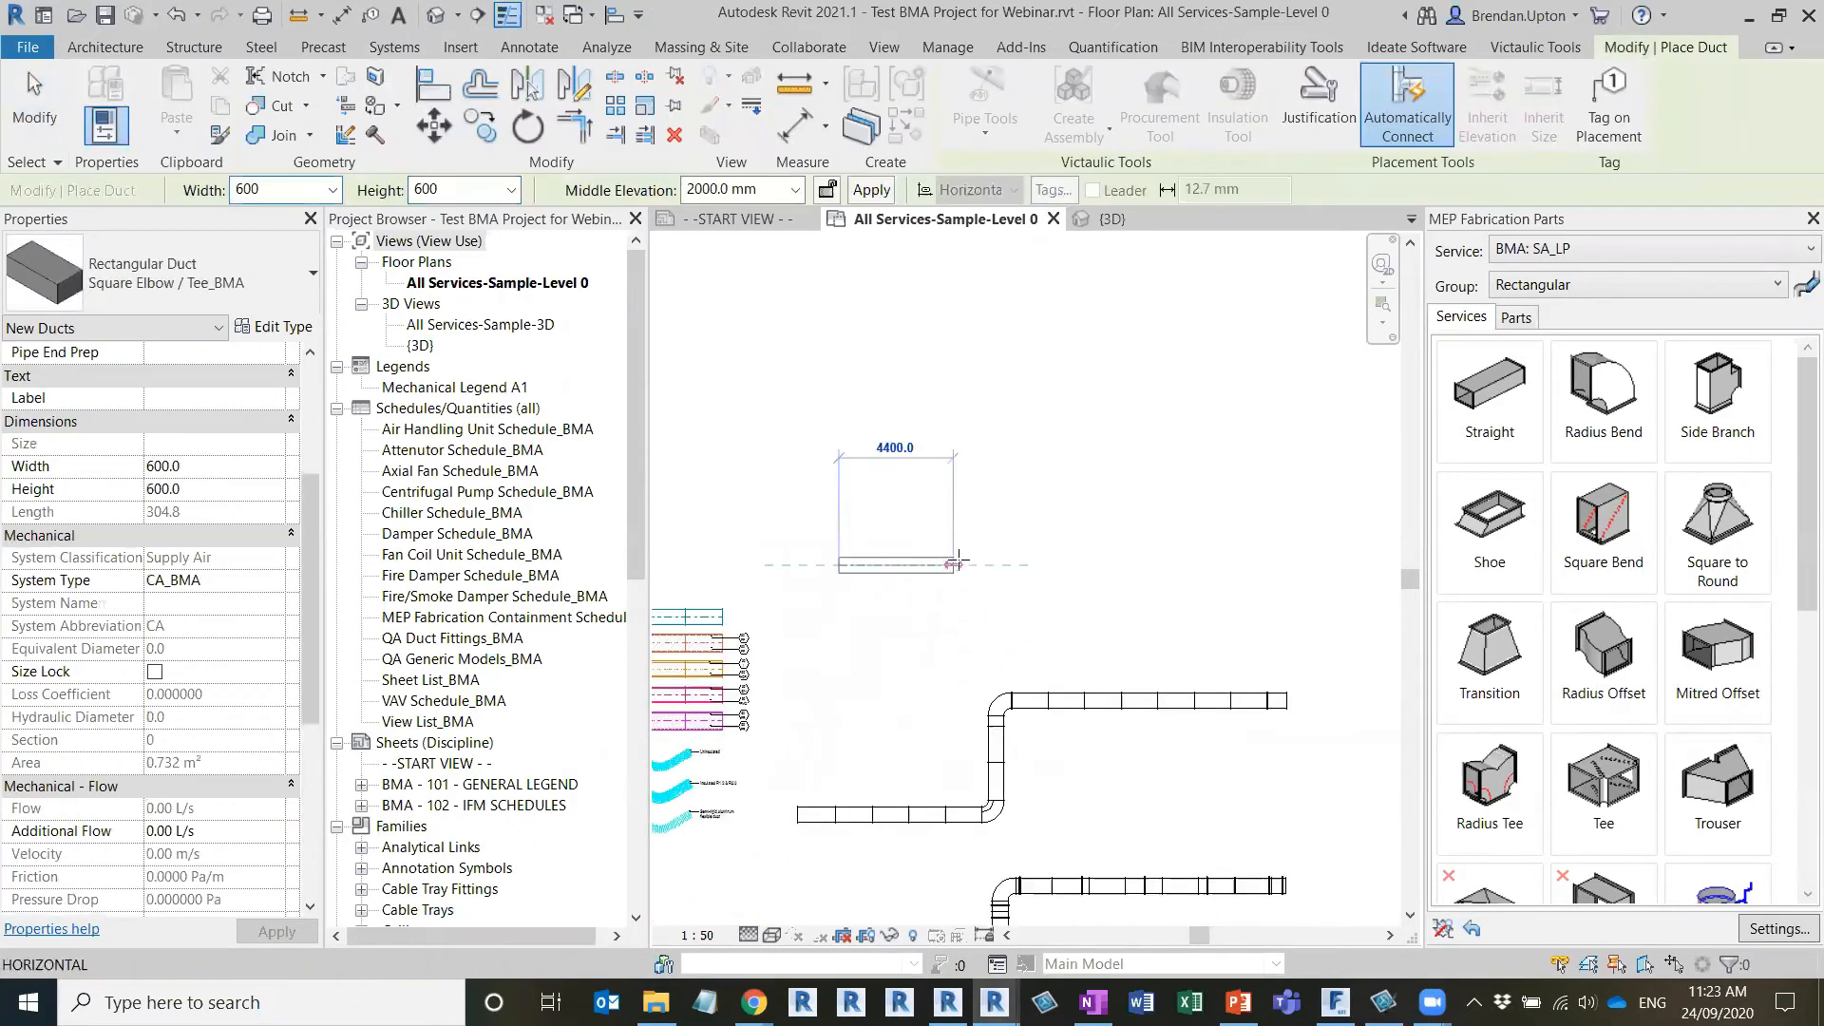
click(964, 468)
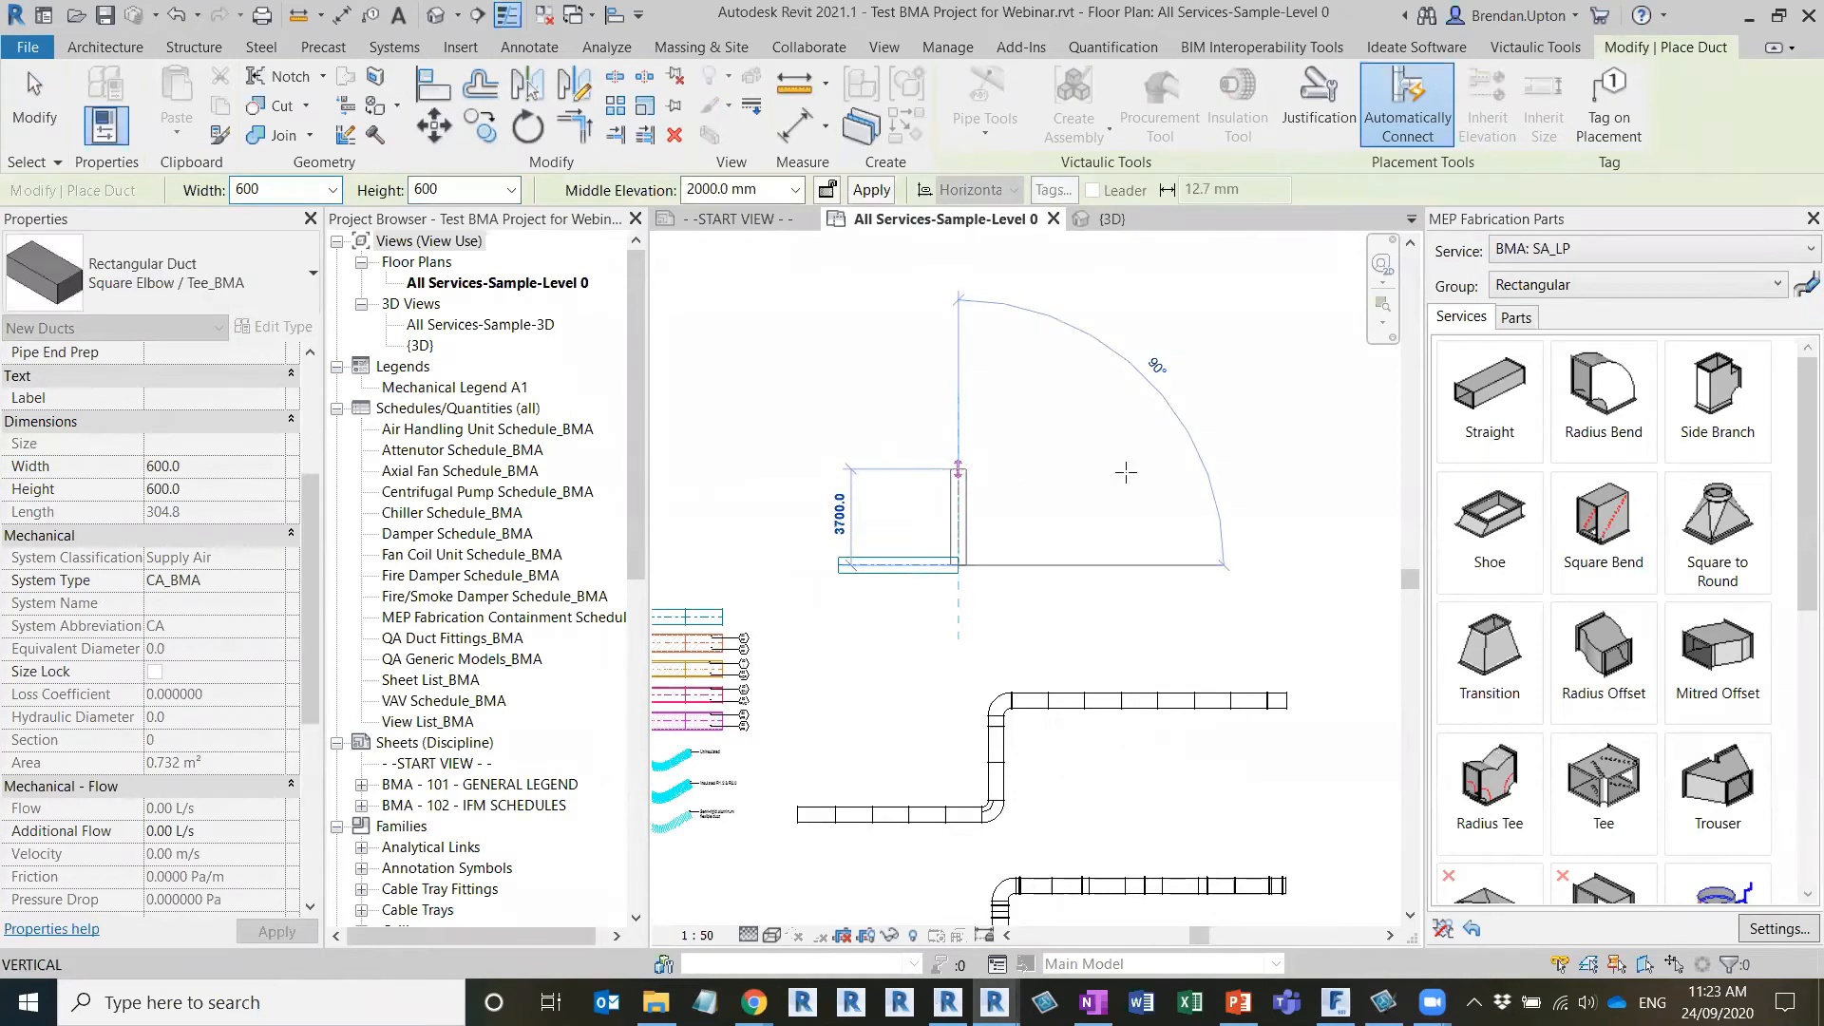
click(1211, 468)
key(Escape)
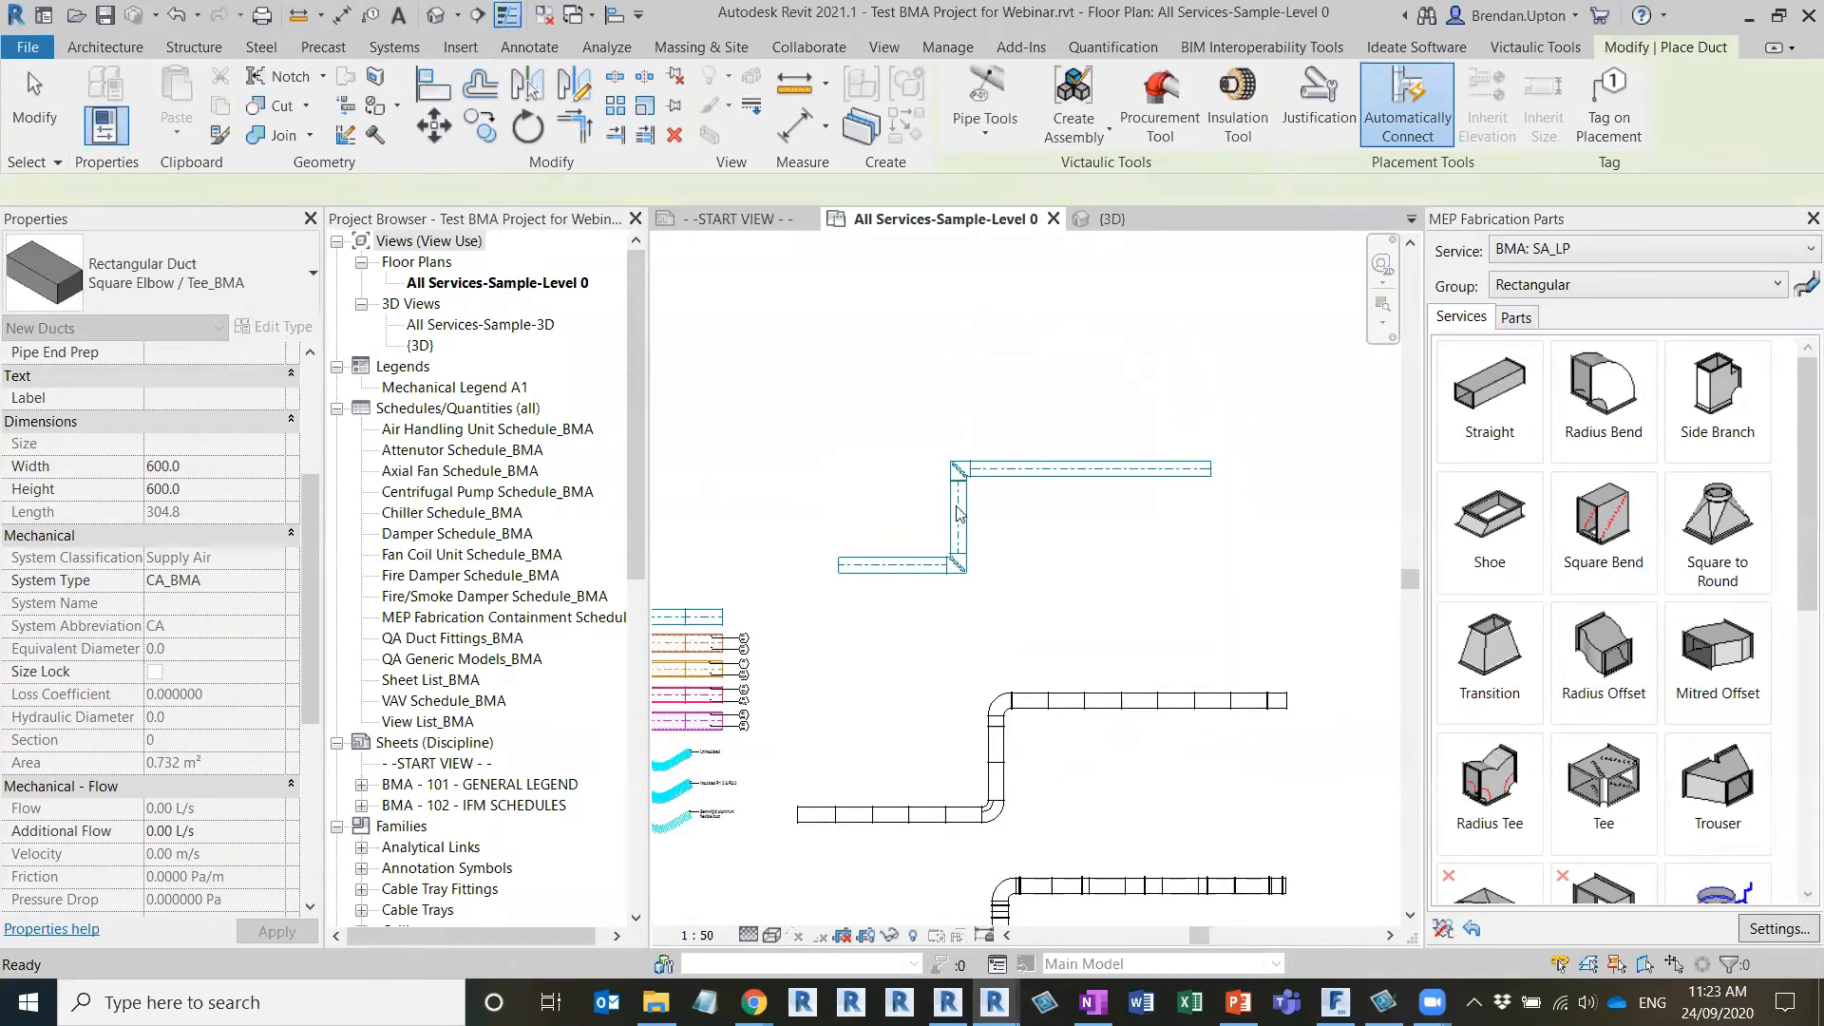
scroll(860, 518, up, 2)
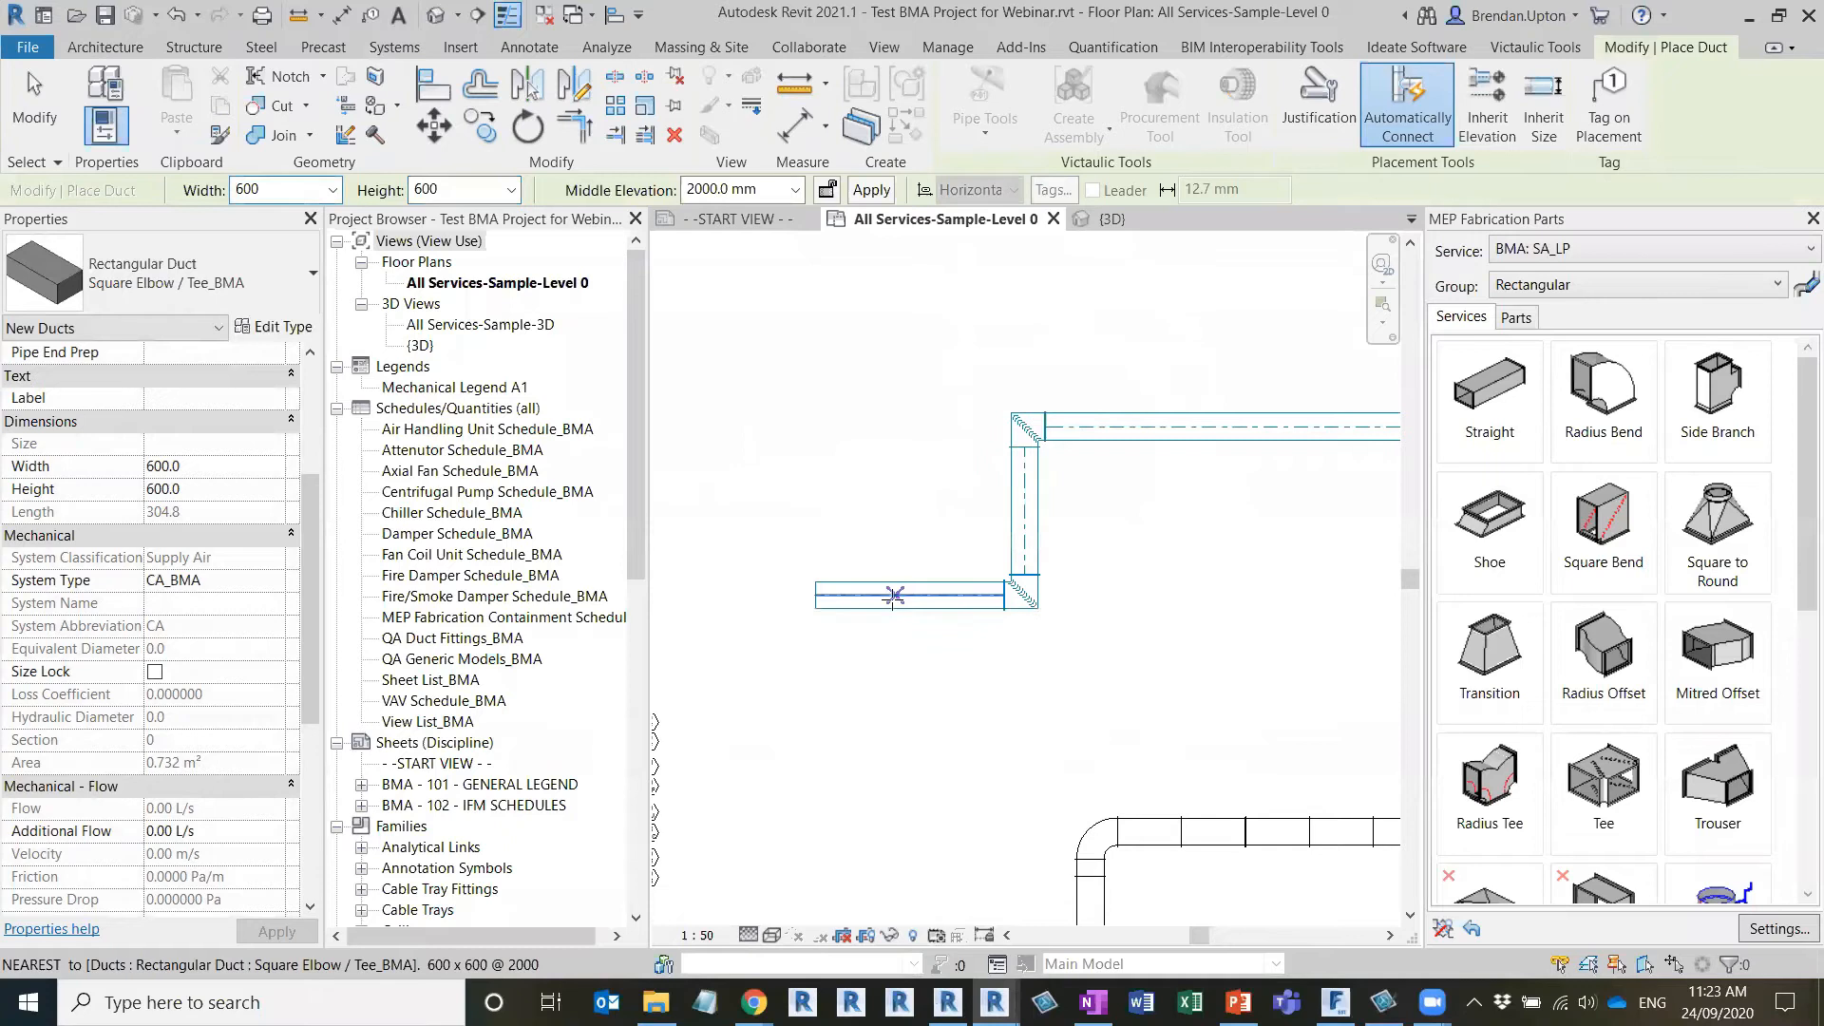
key(Escape)
Compare the category and properties of the new generic duct with those of a straight in the fabrication run below
click(878, 596)
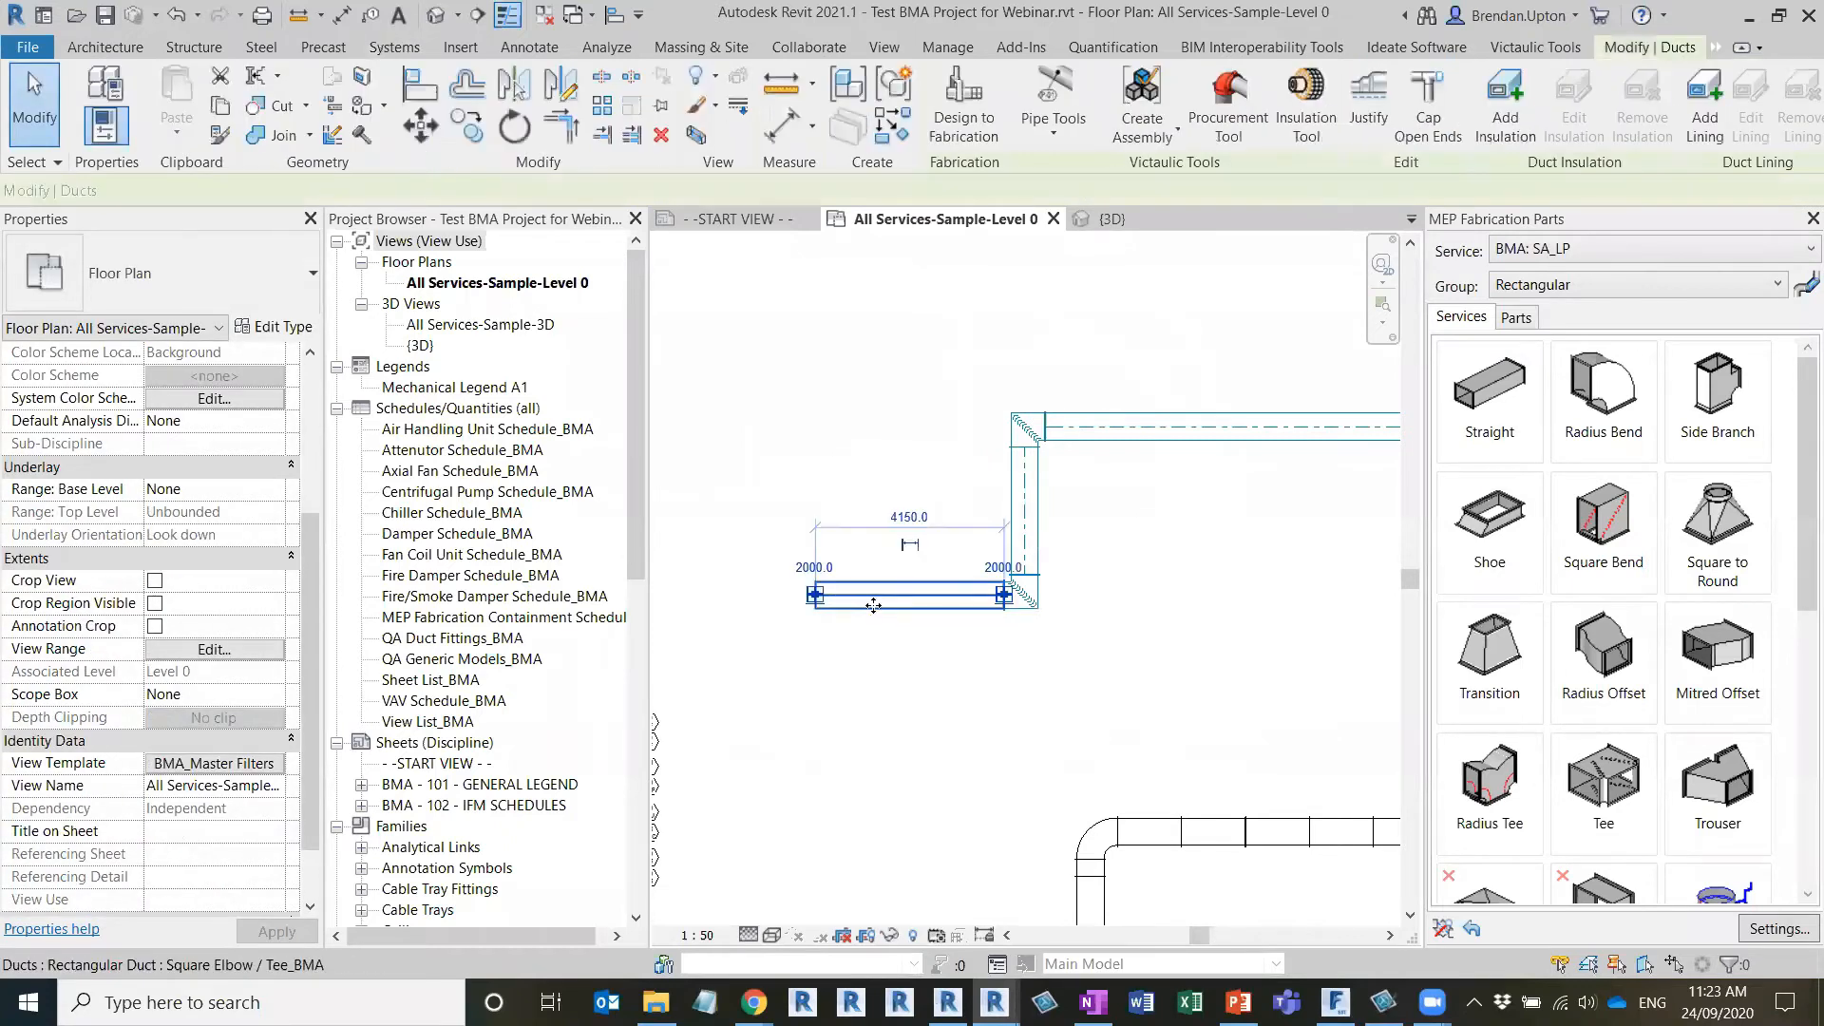
click(971, 549)
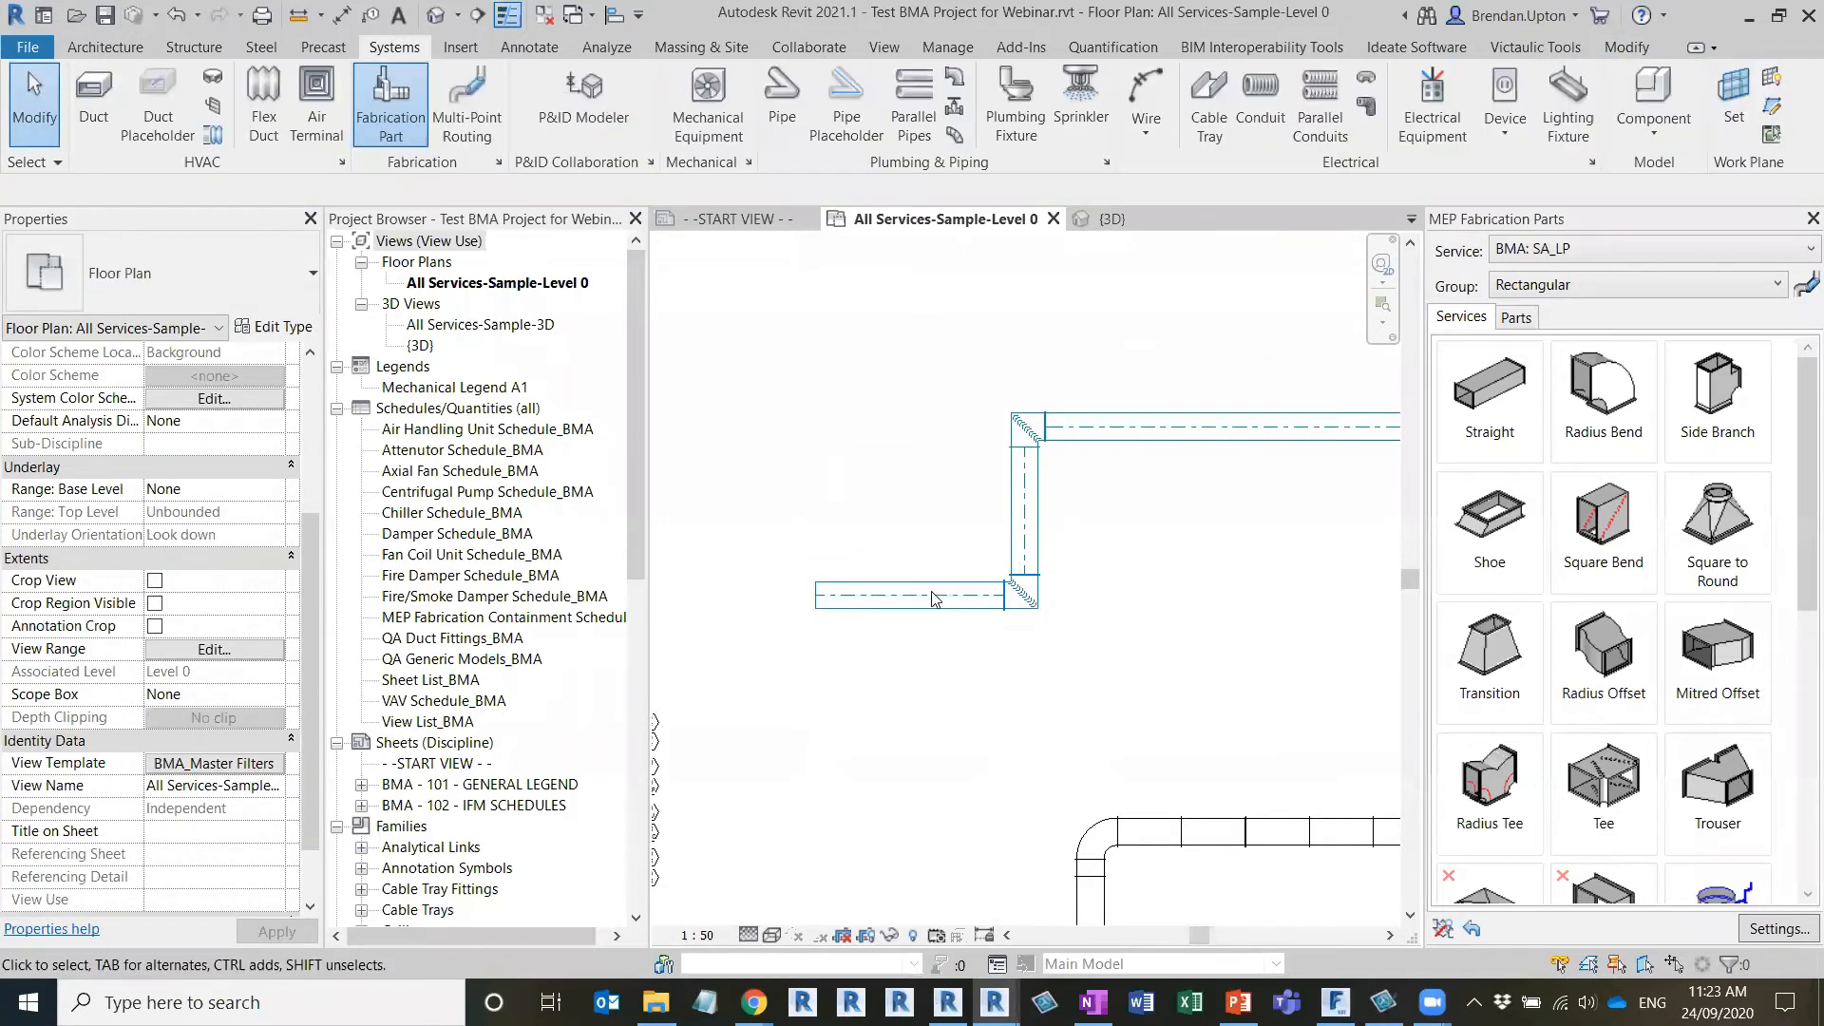
scroll(1090, 576, down, 2)
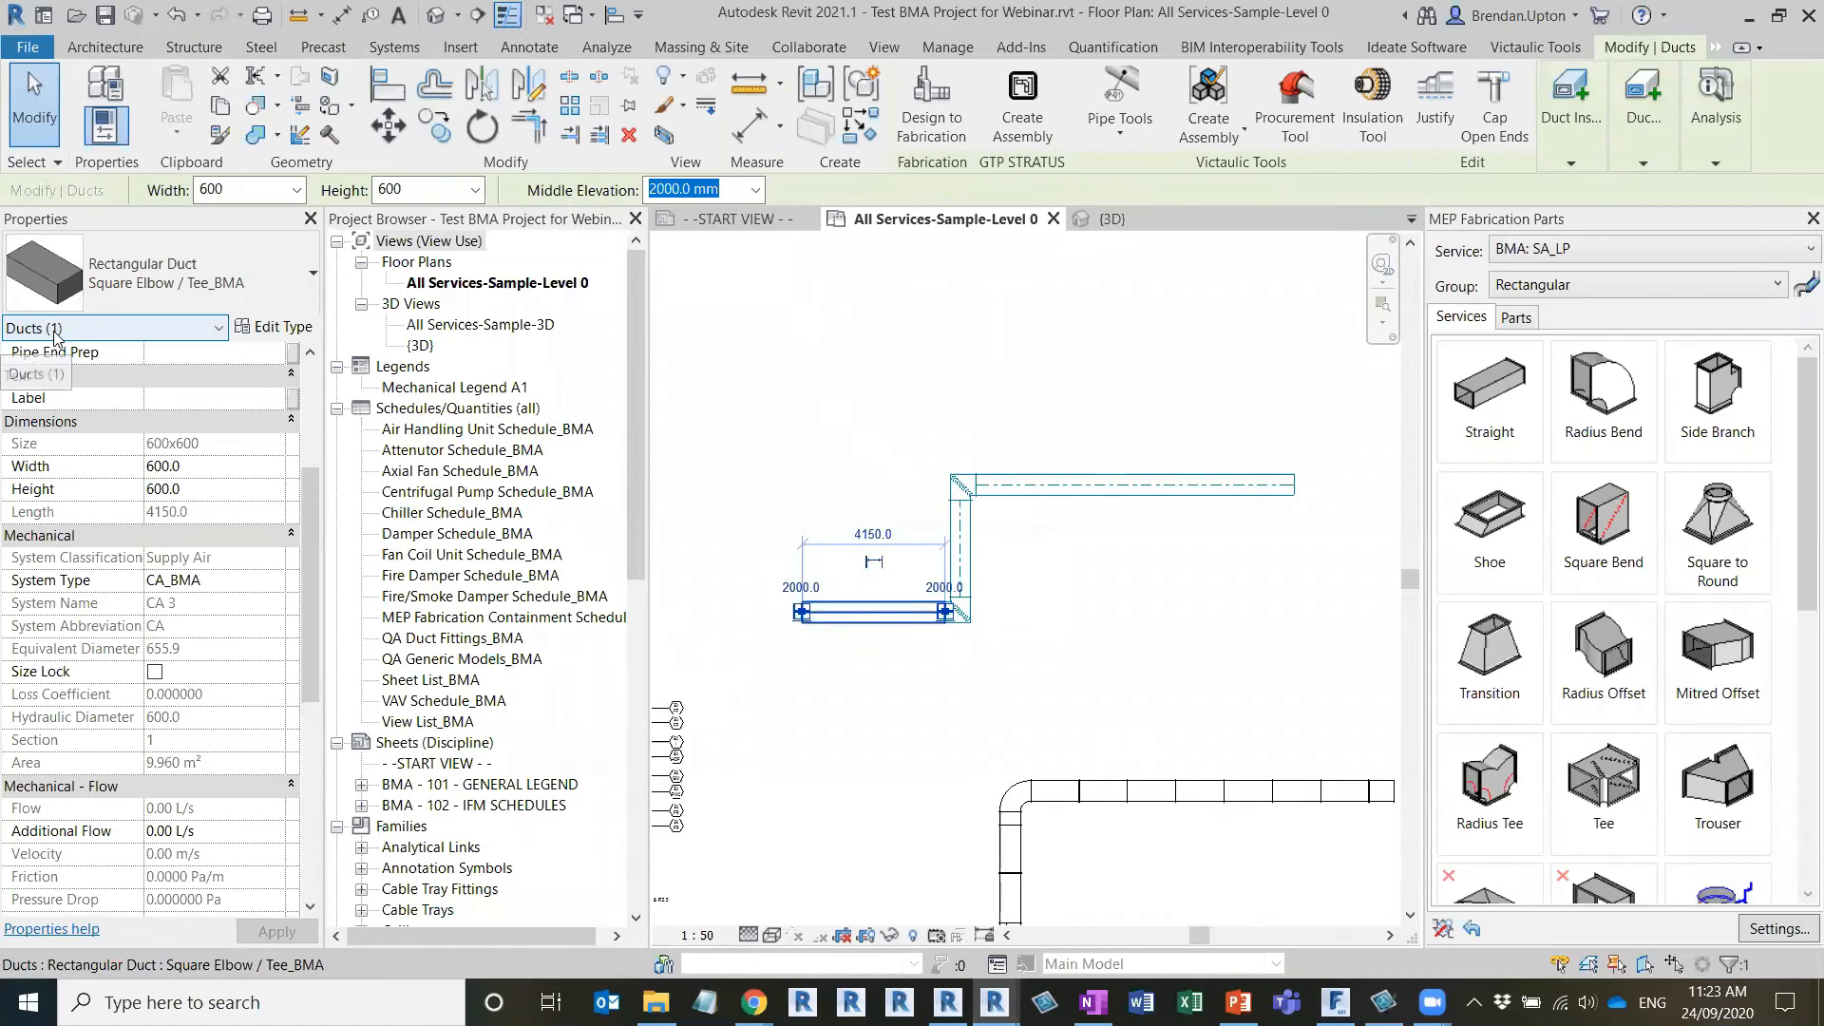
click(1054, 790)
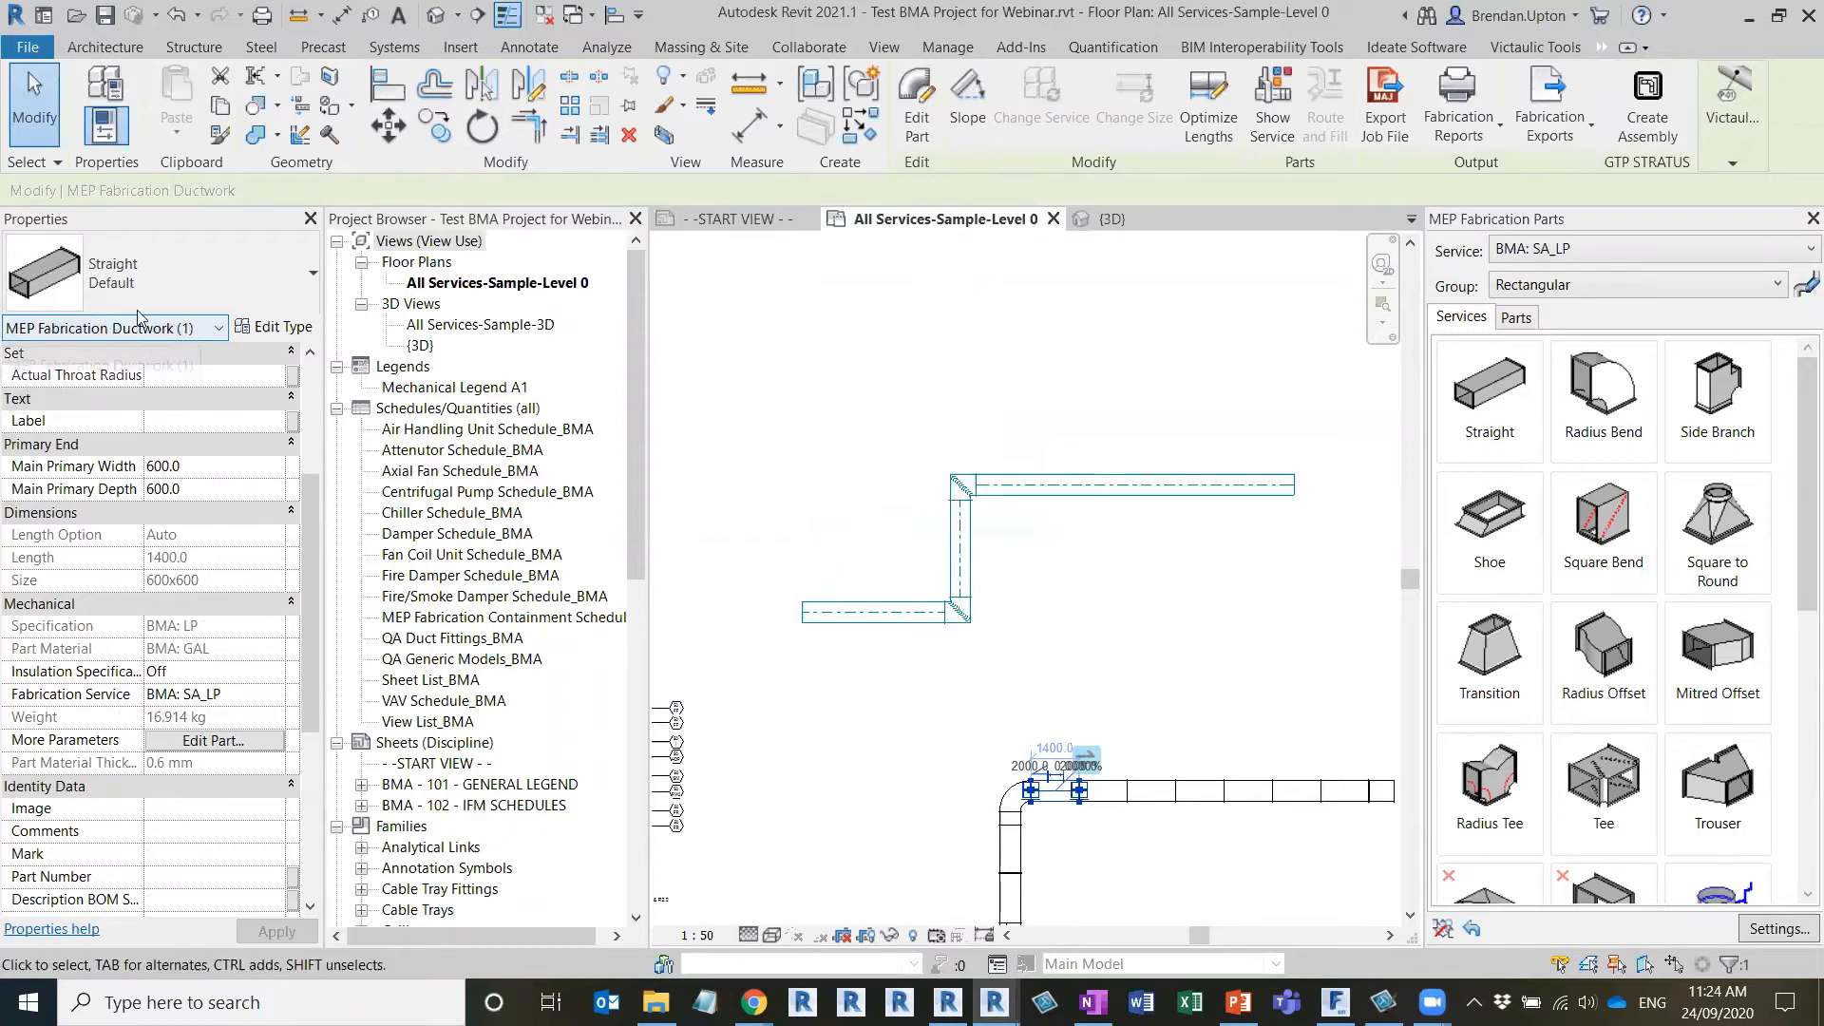
click(719, 609)
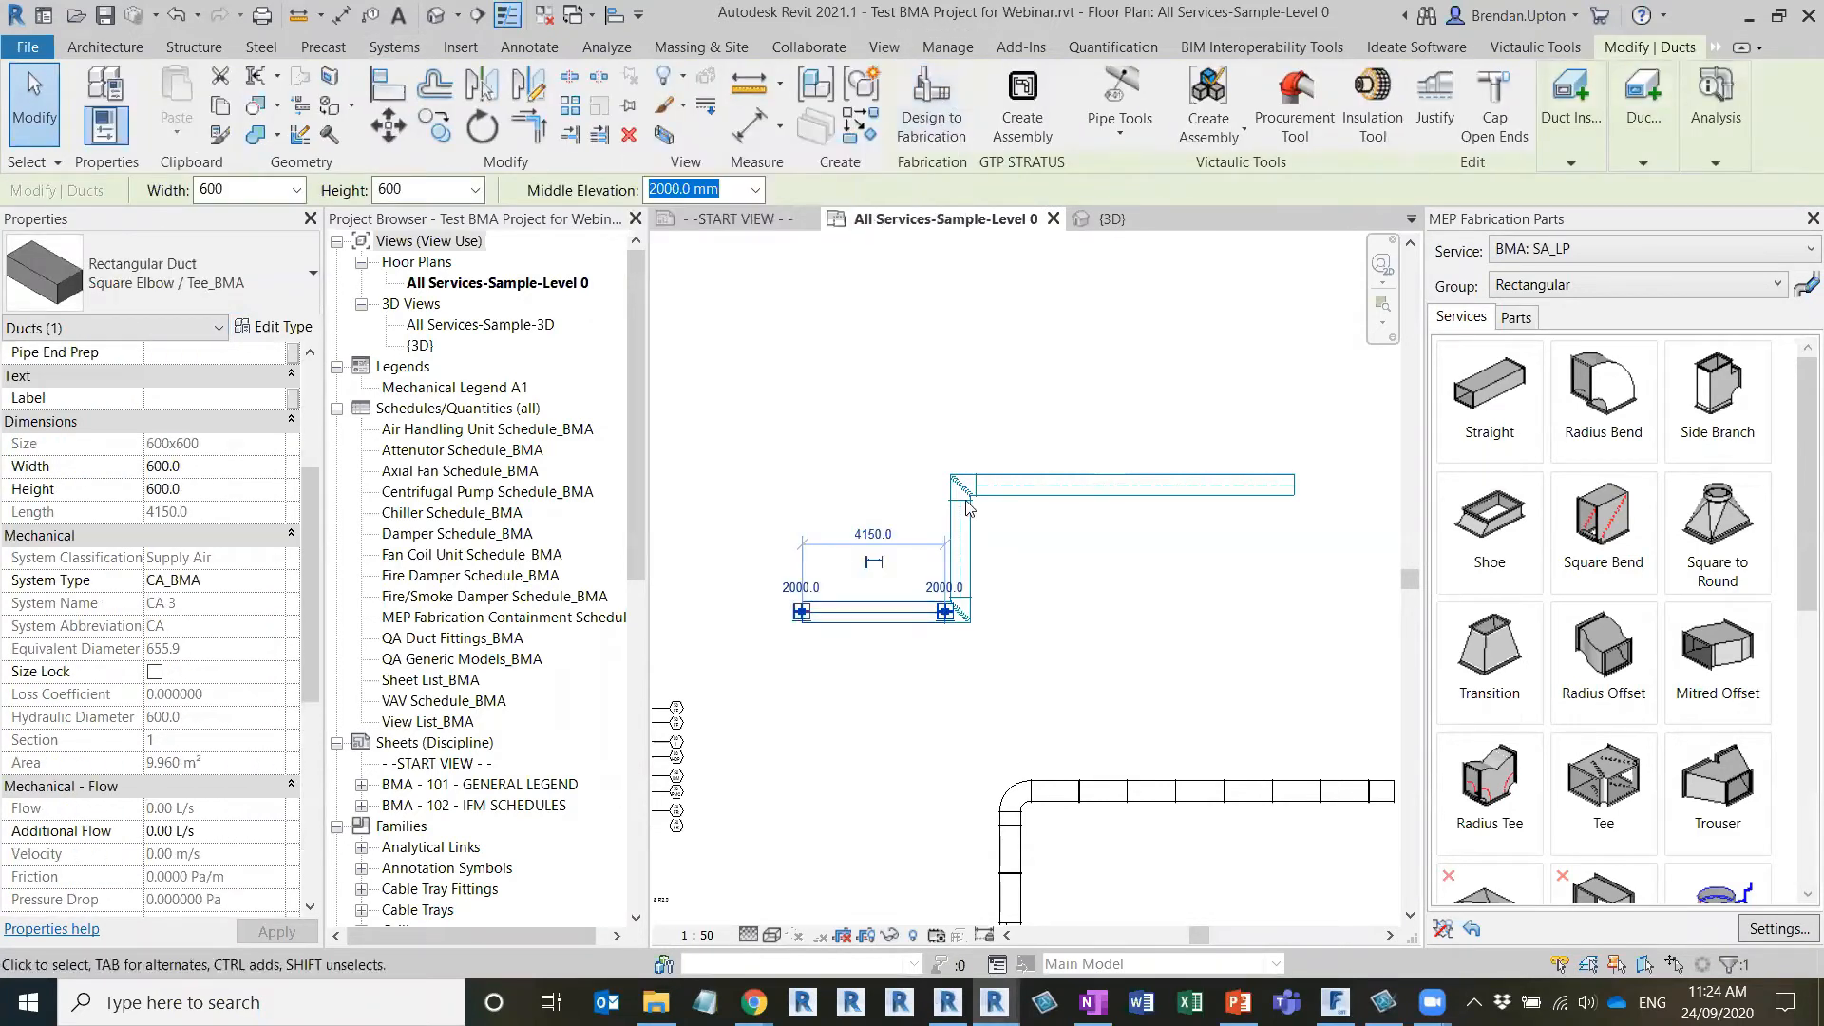
click(901, 681)
Convert the whole connected generic duct run to fabrication parts with the BMA: SA_LP service, and undo the conversion
click(867, 609)
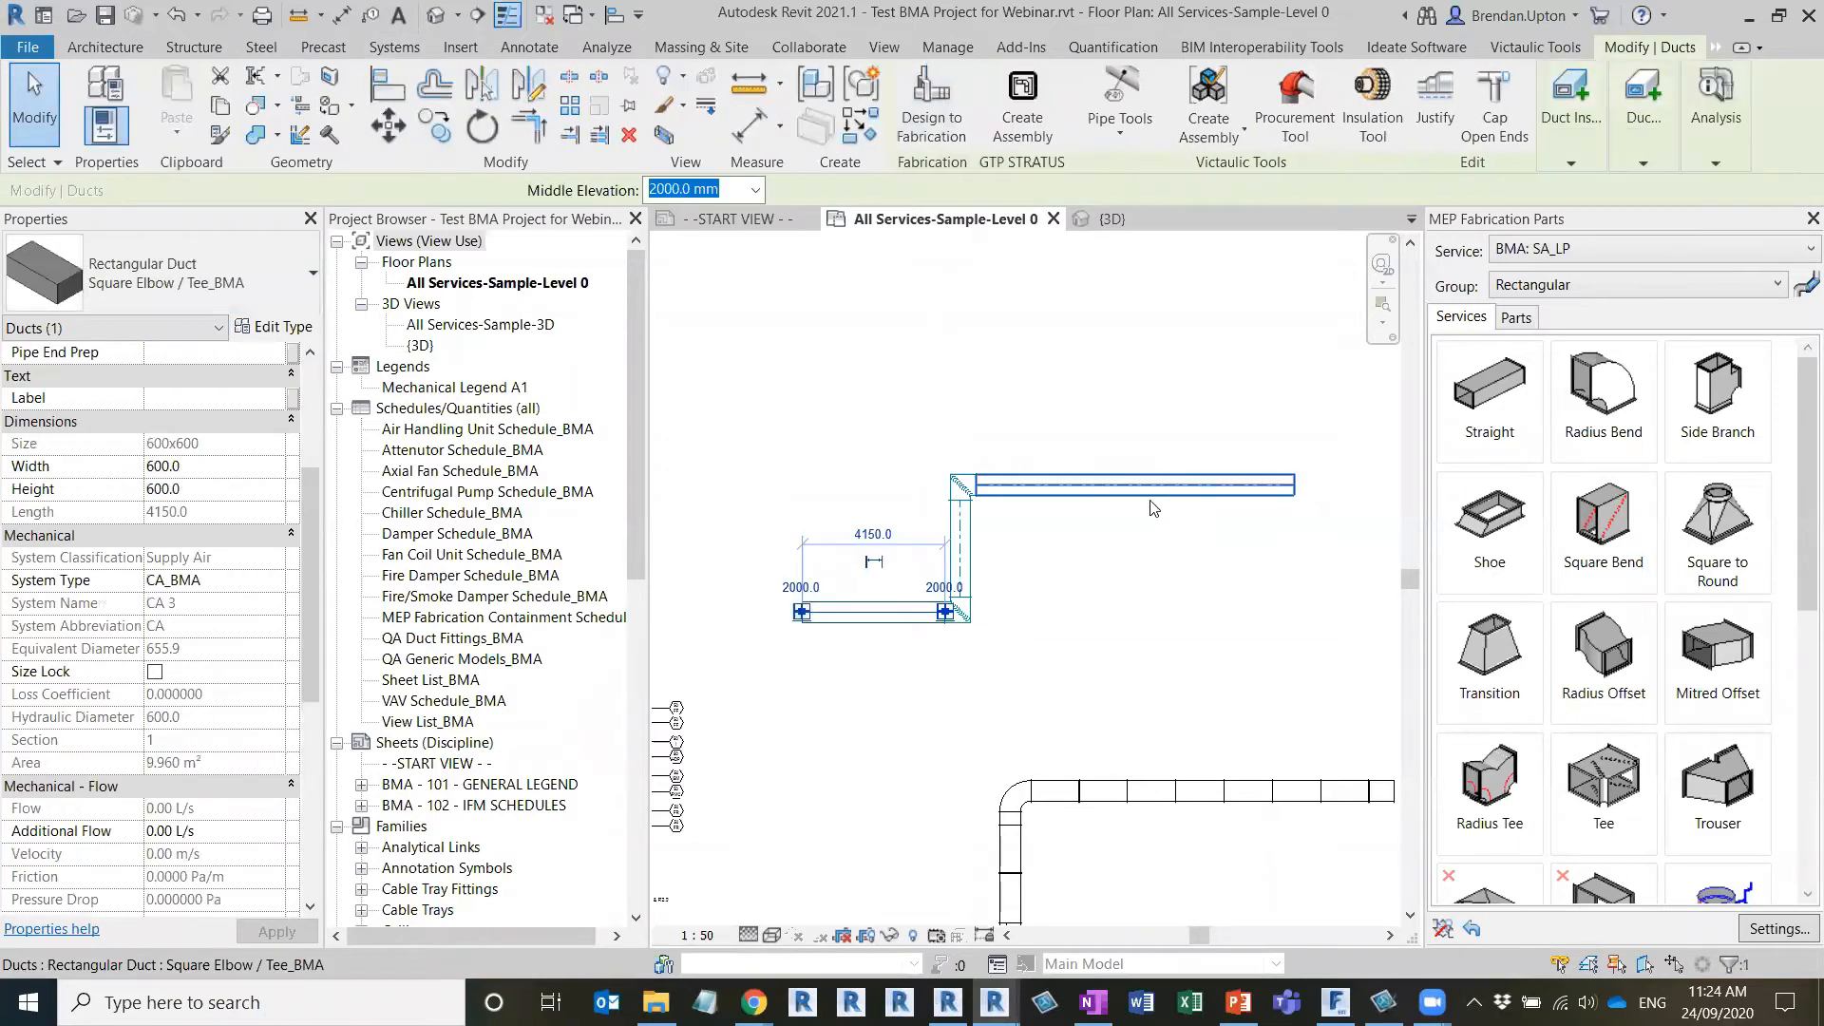
click(823, 466)
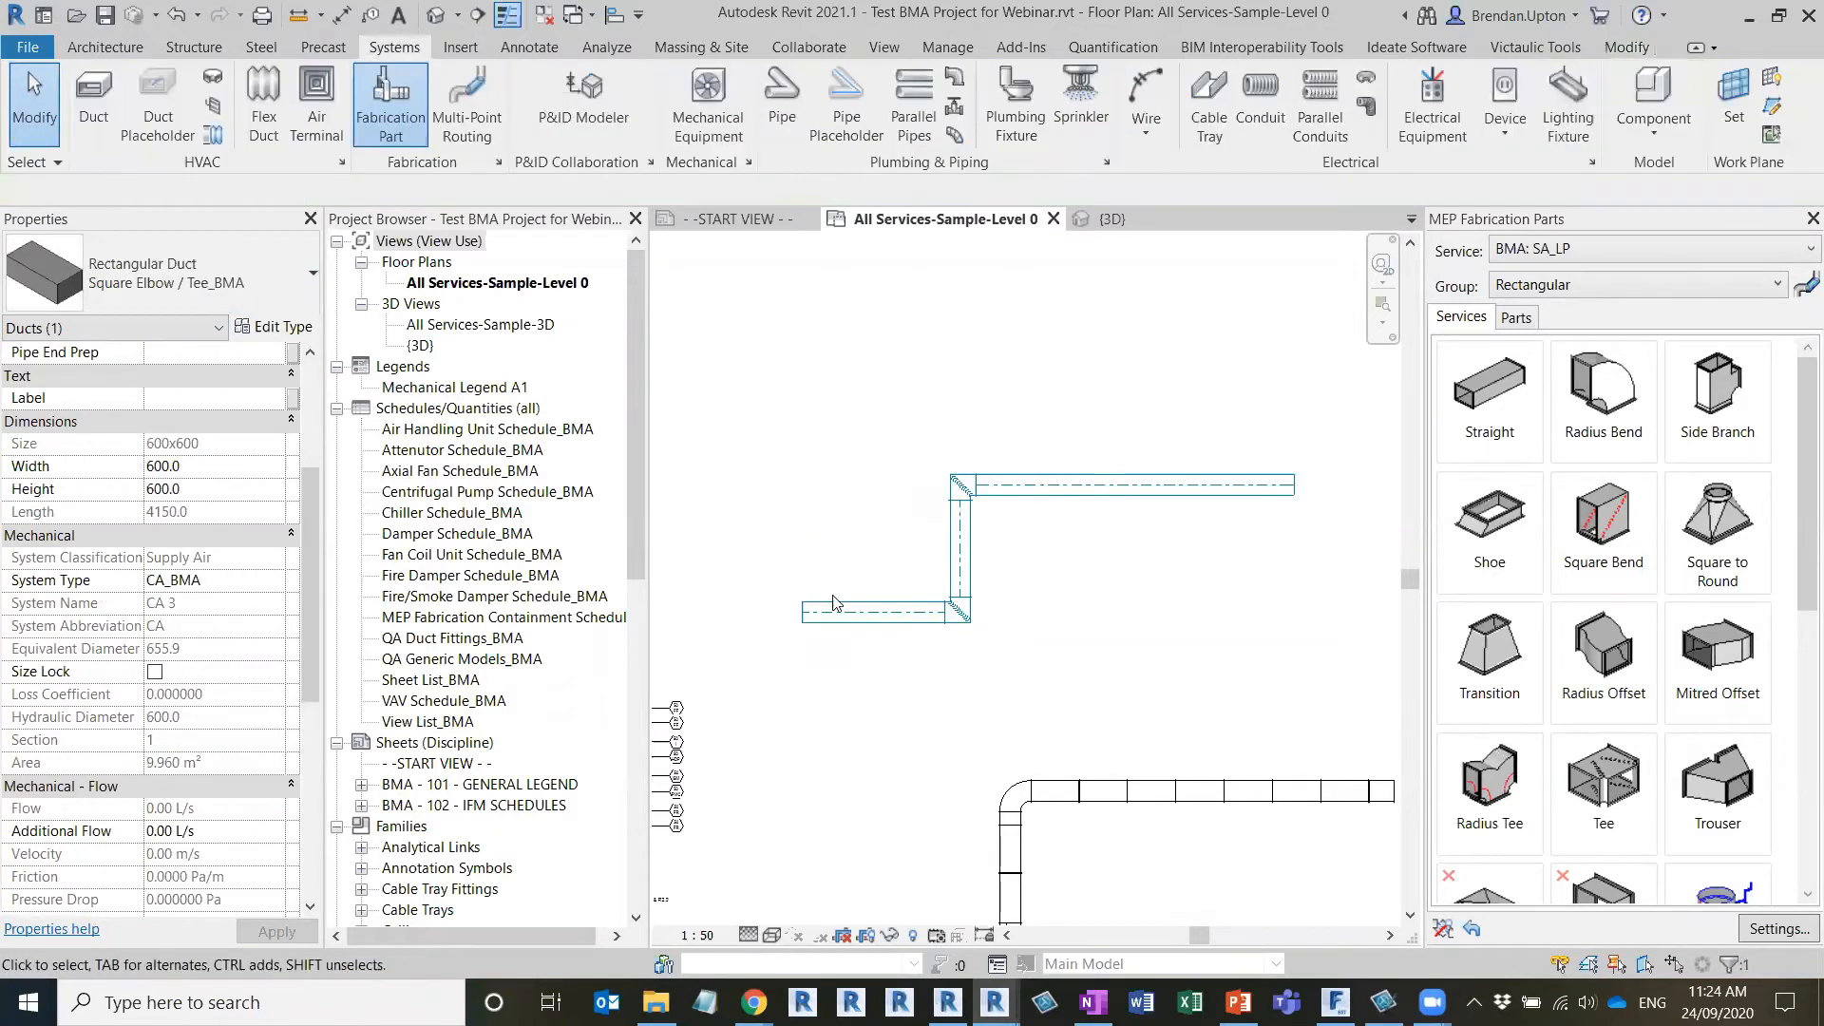
click(855, 604)
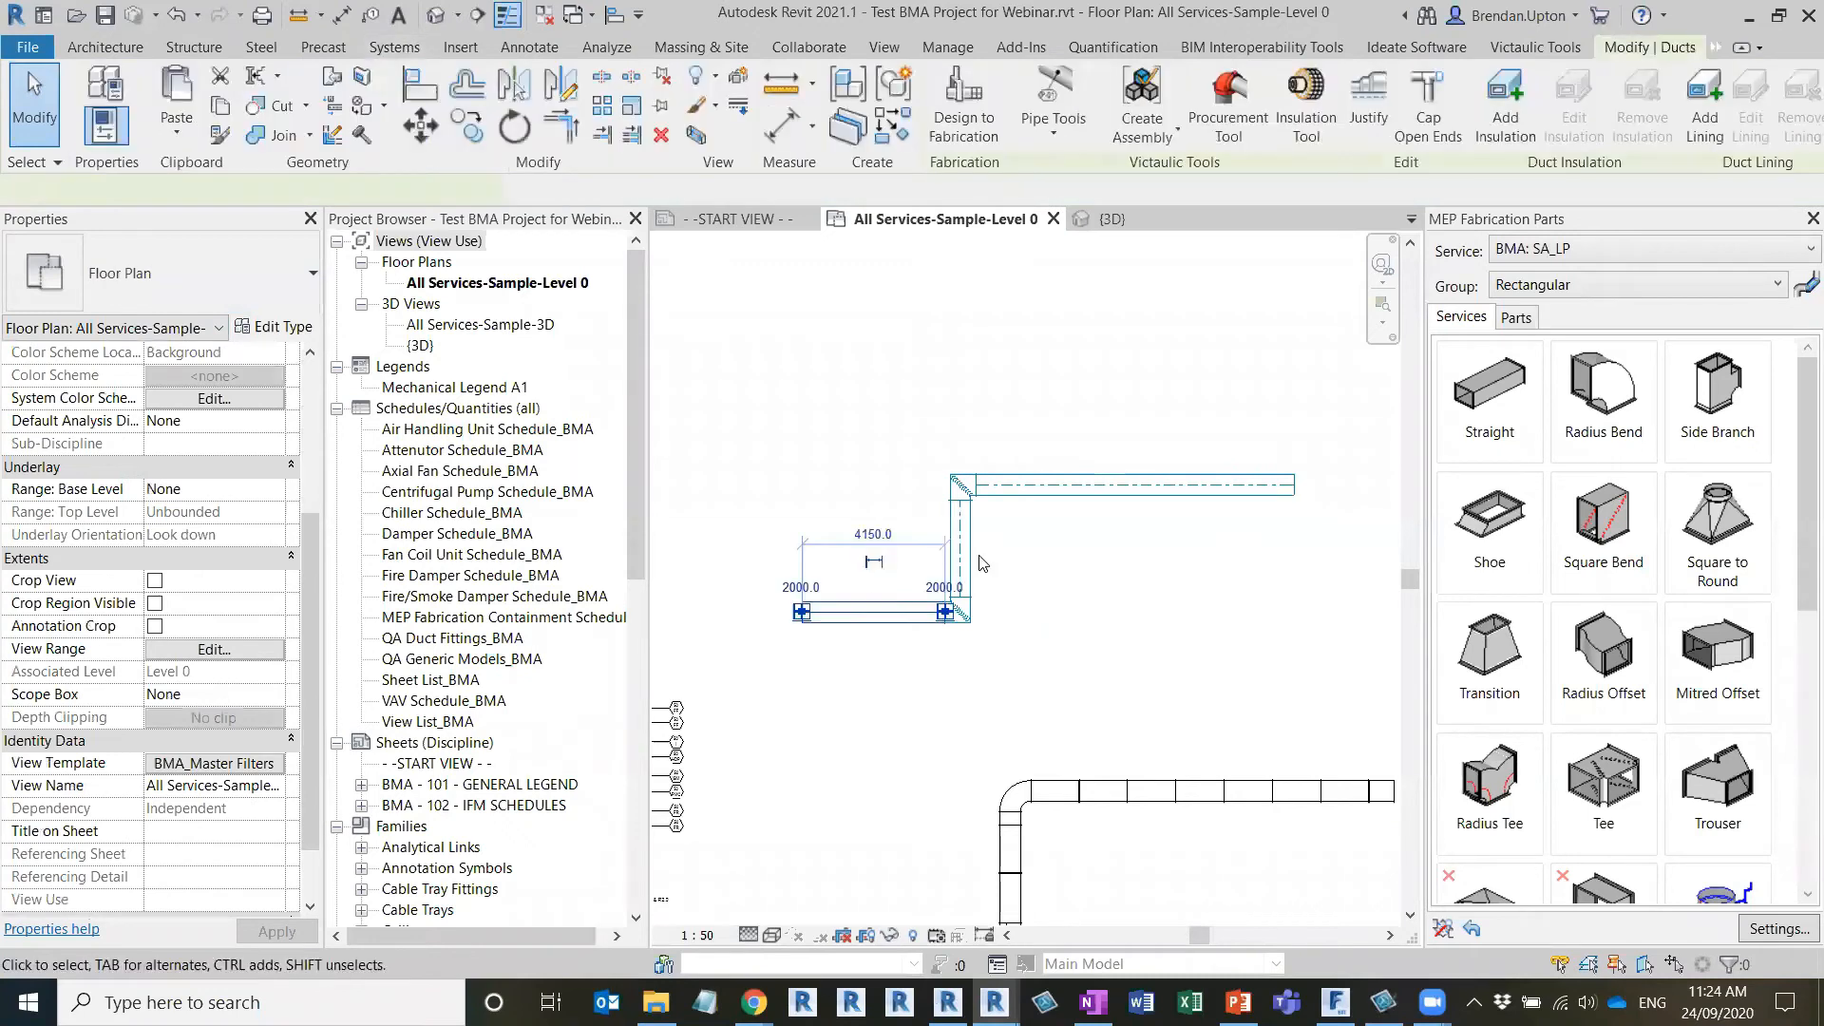
click(774, 470)
key(Tab)
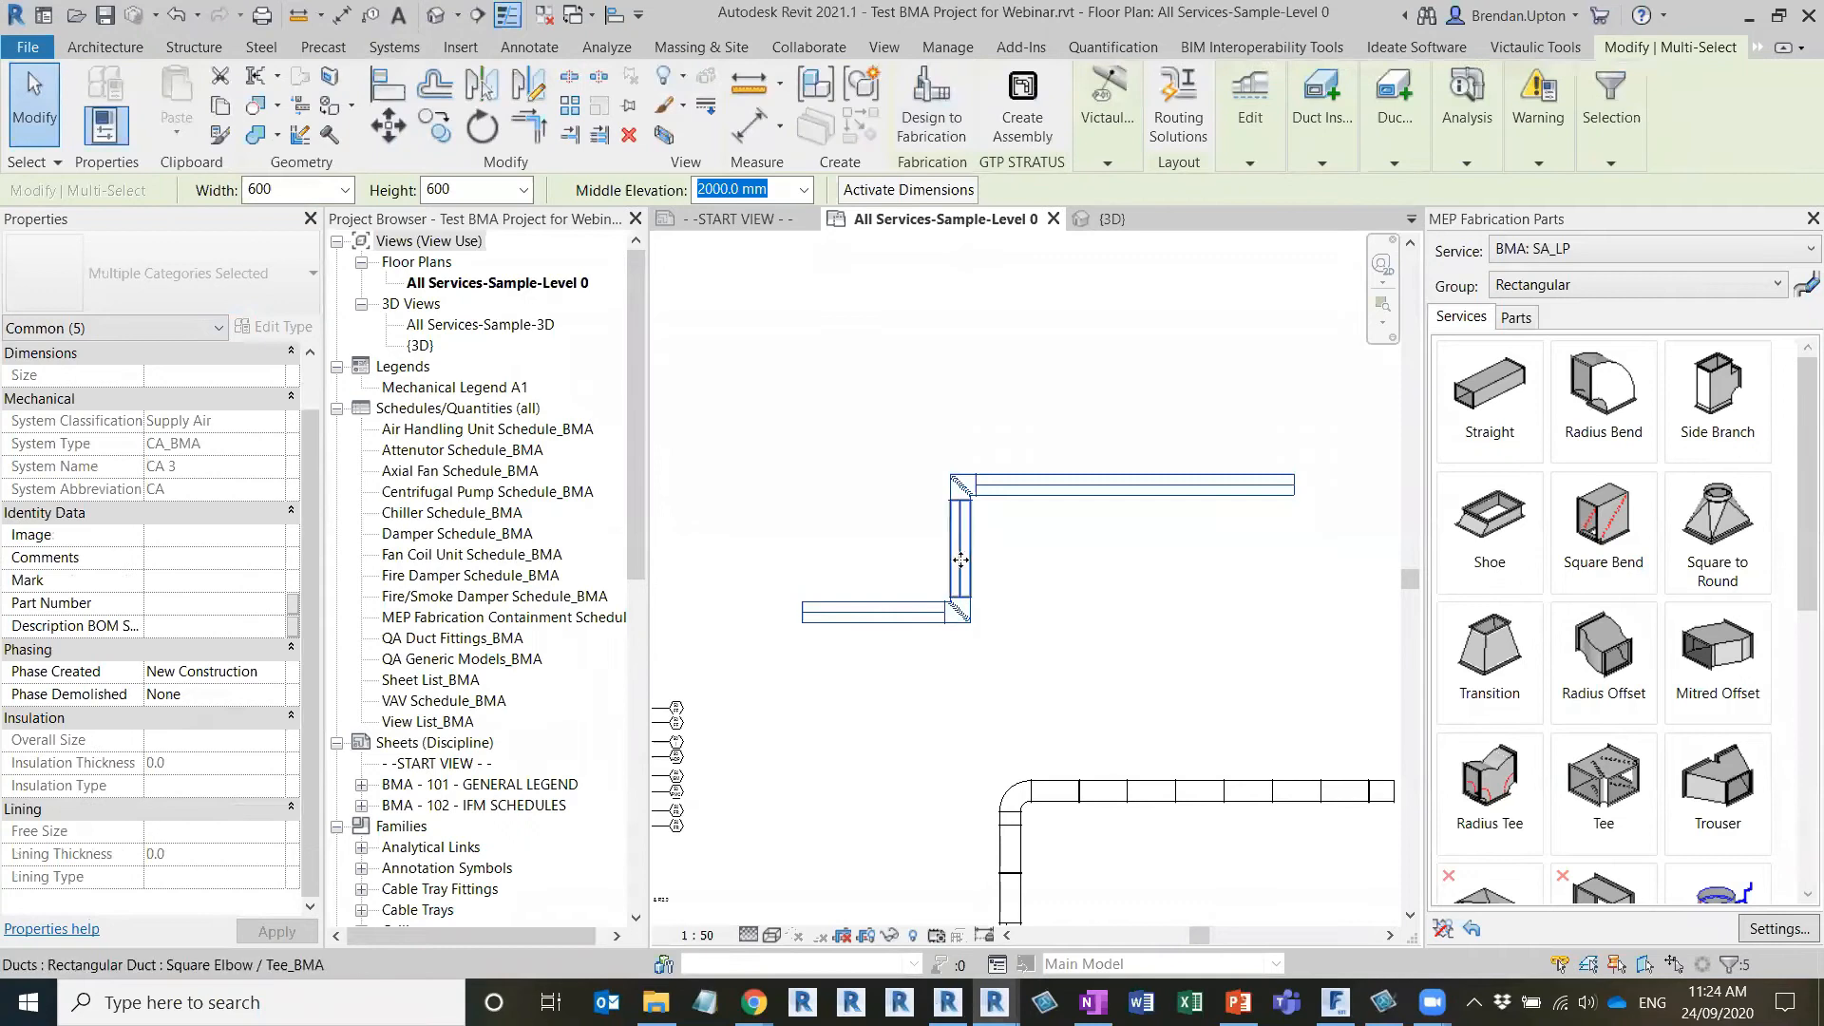
click(933, 125)
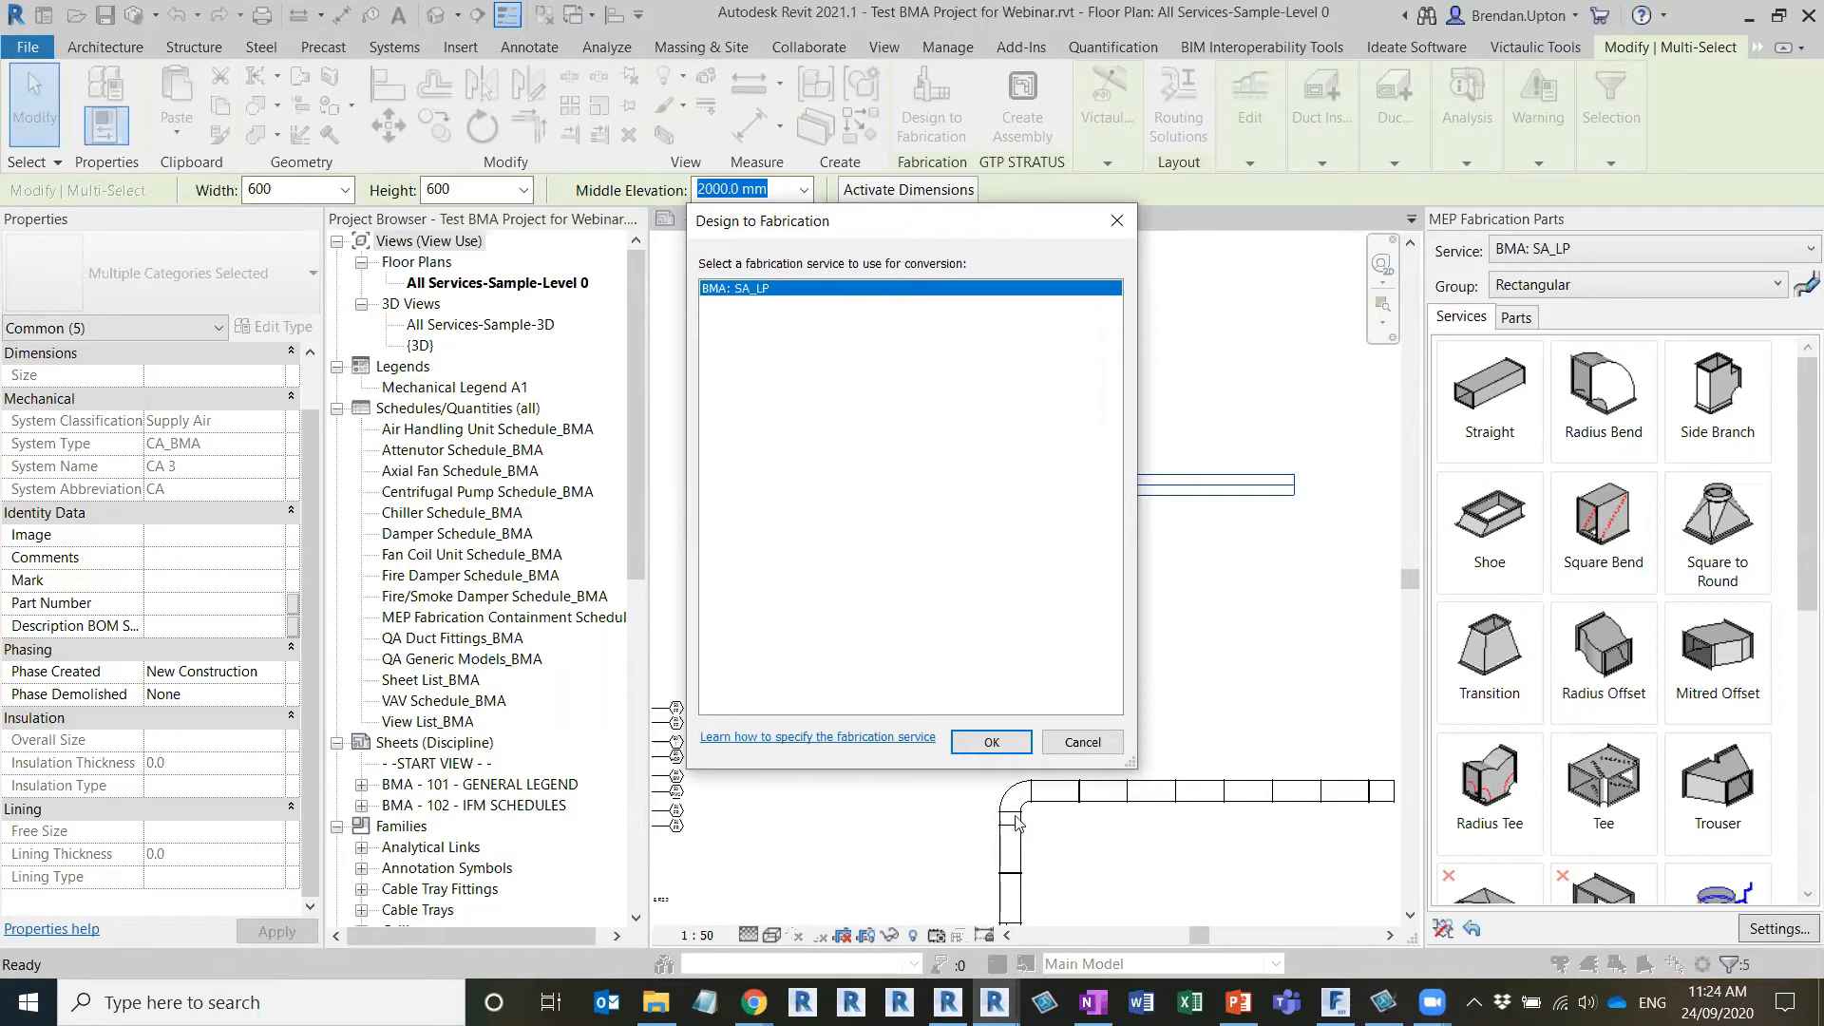
click(736, 288)
click(991, 742)
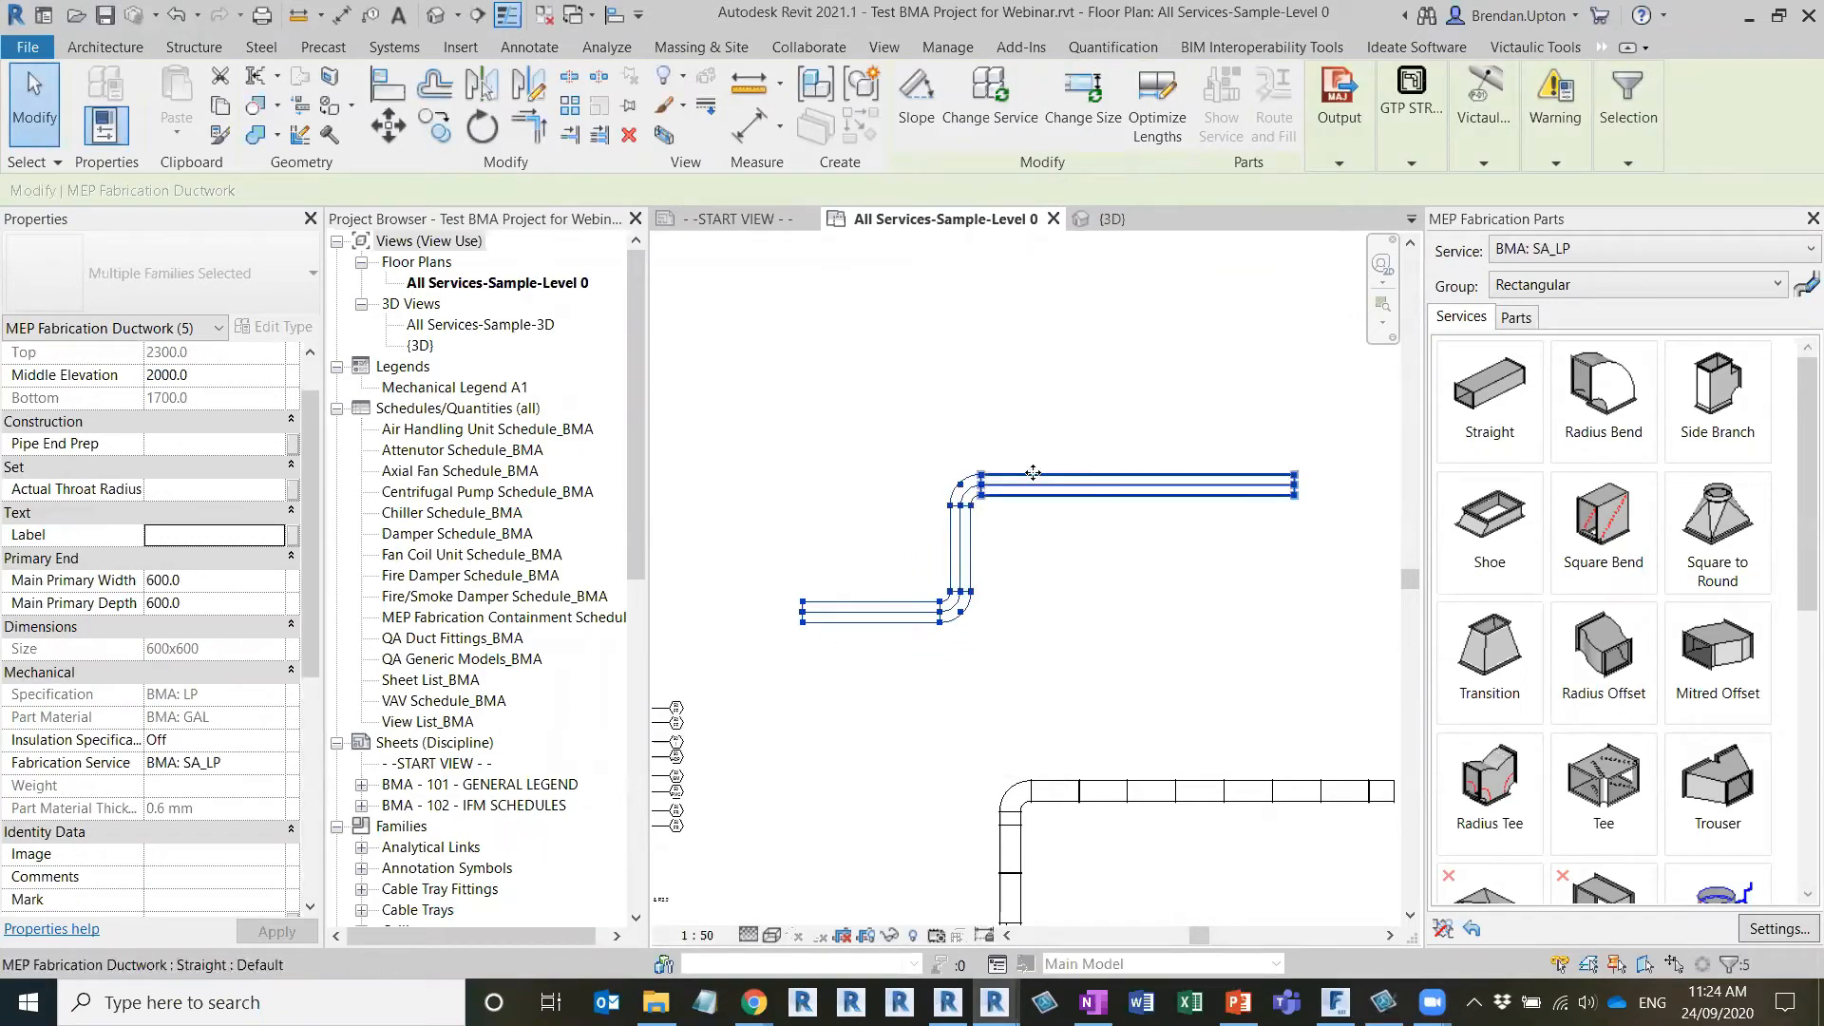
click(927, 420)
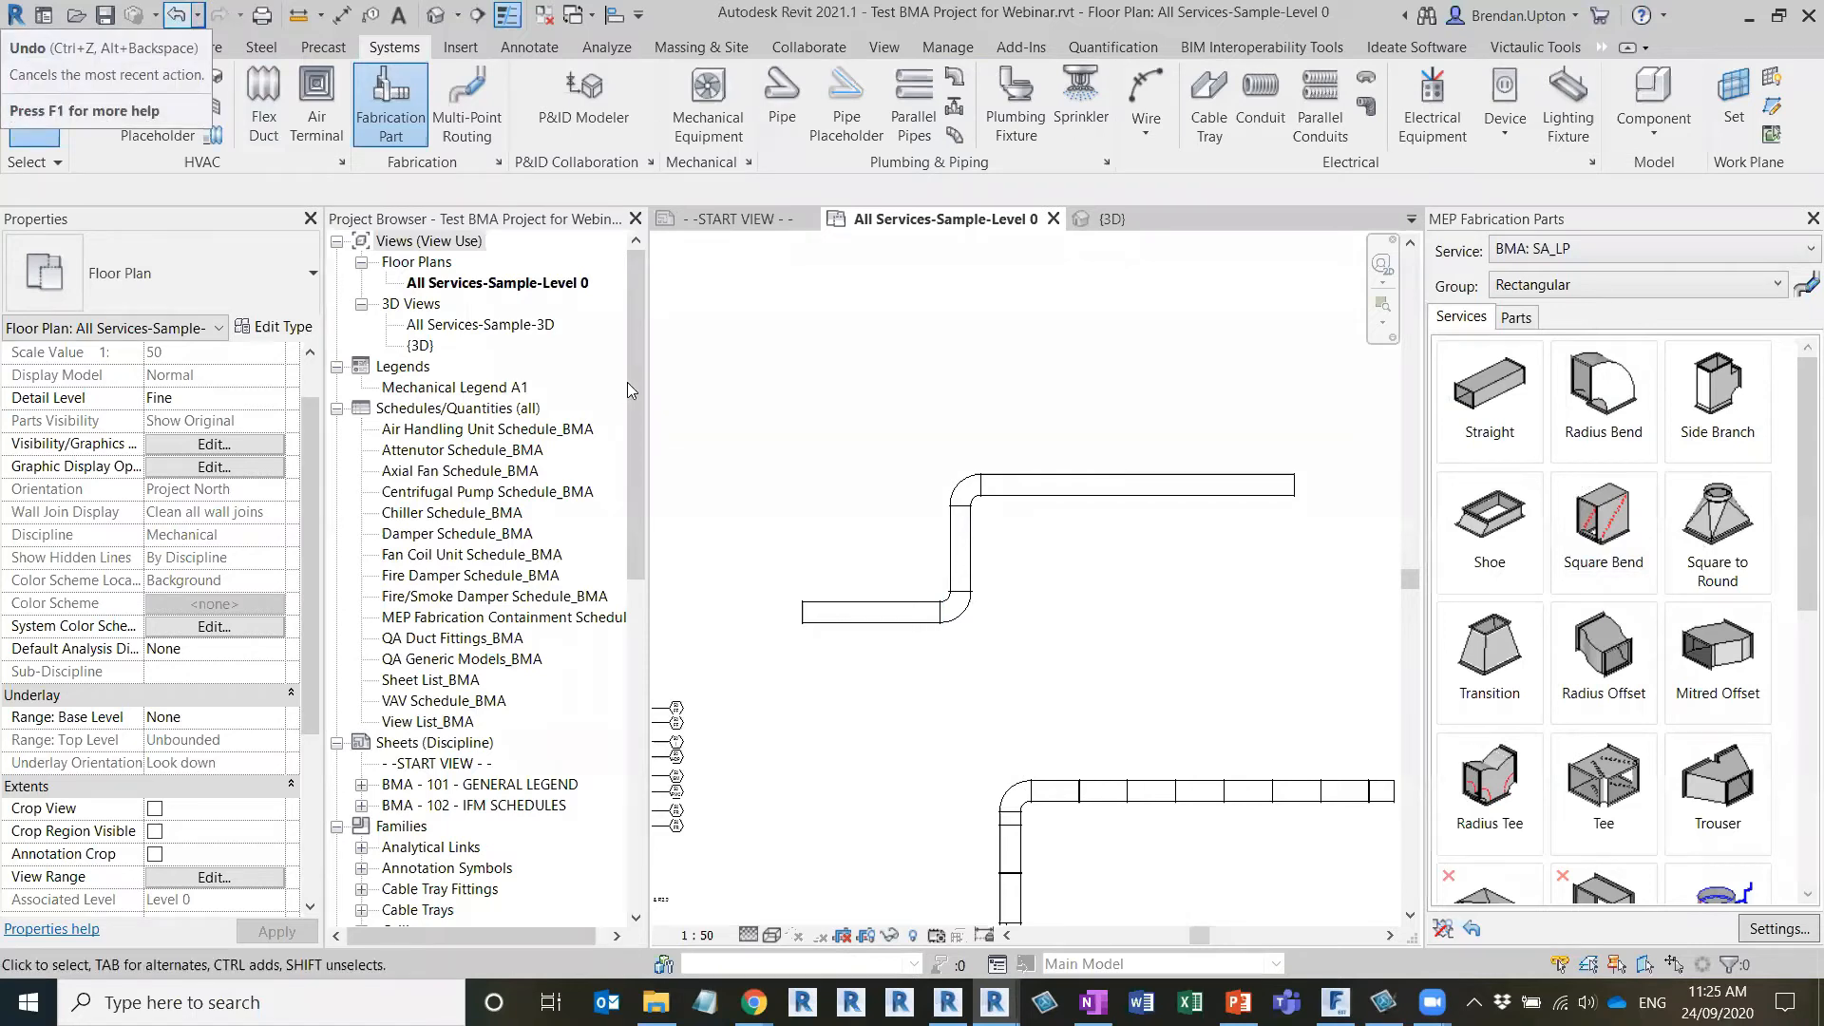
click(177, 17)
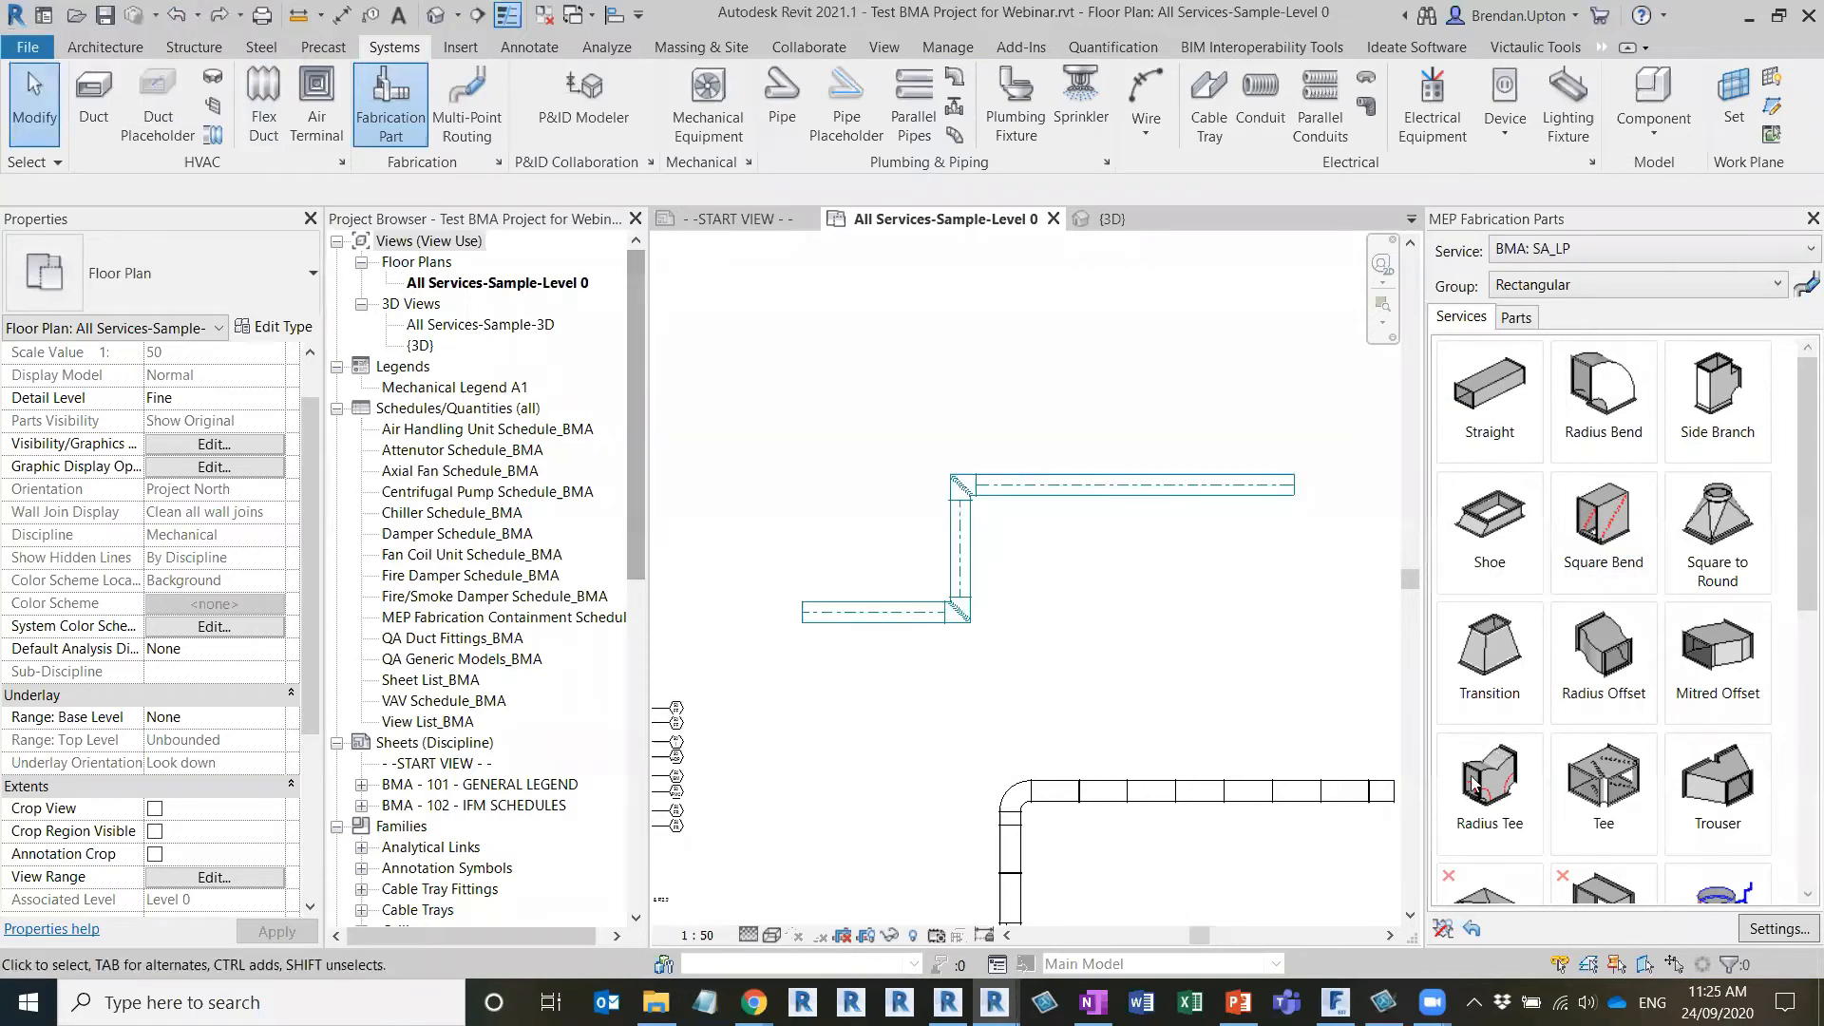
Exclude the Radius Bend of the BMA: SA_LP Rectangular group from the auto fill tools
click(1441, 929)
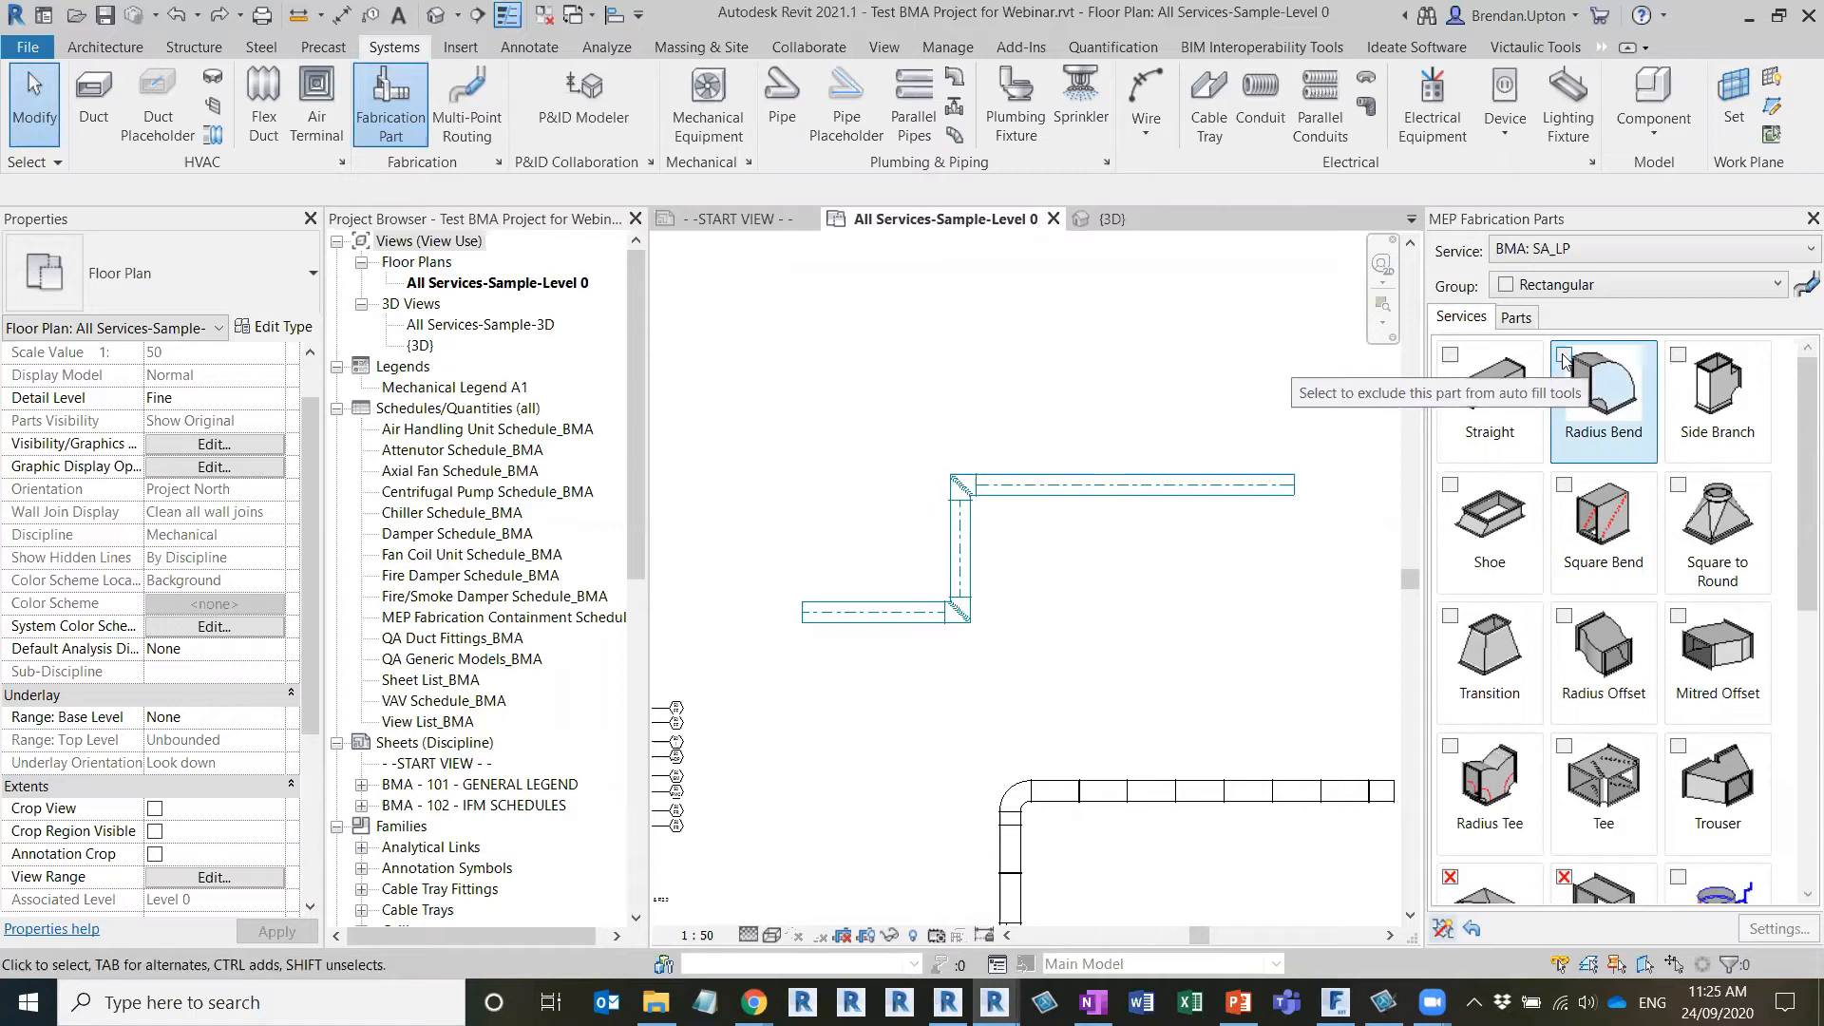
click(1563, 357)
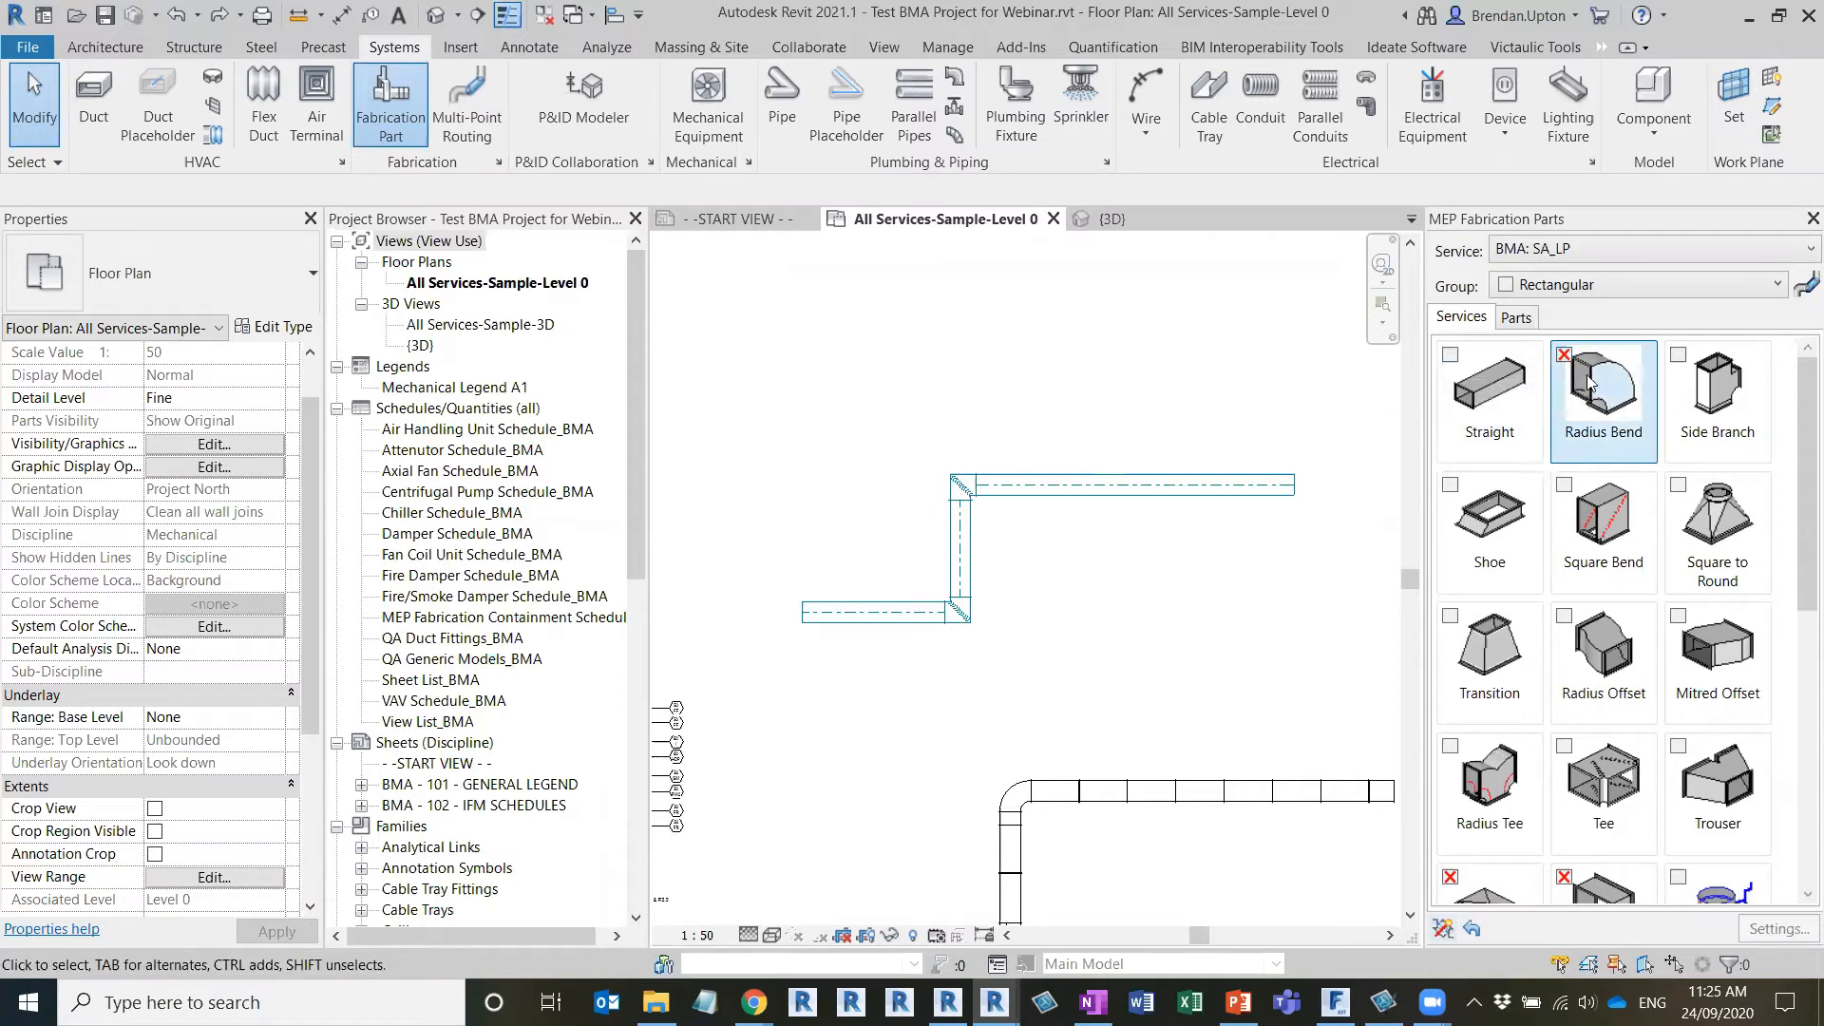
click(1442, 928)
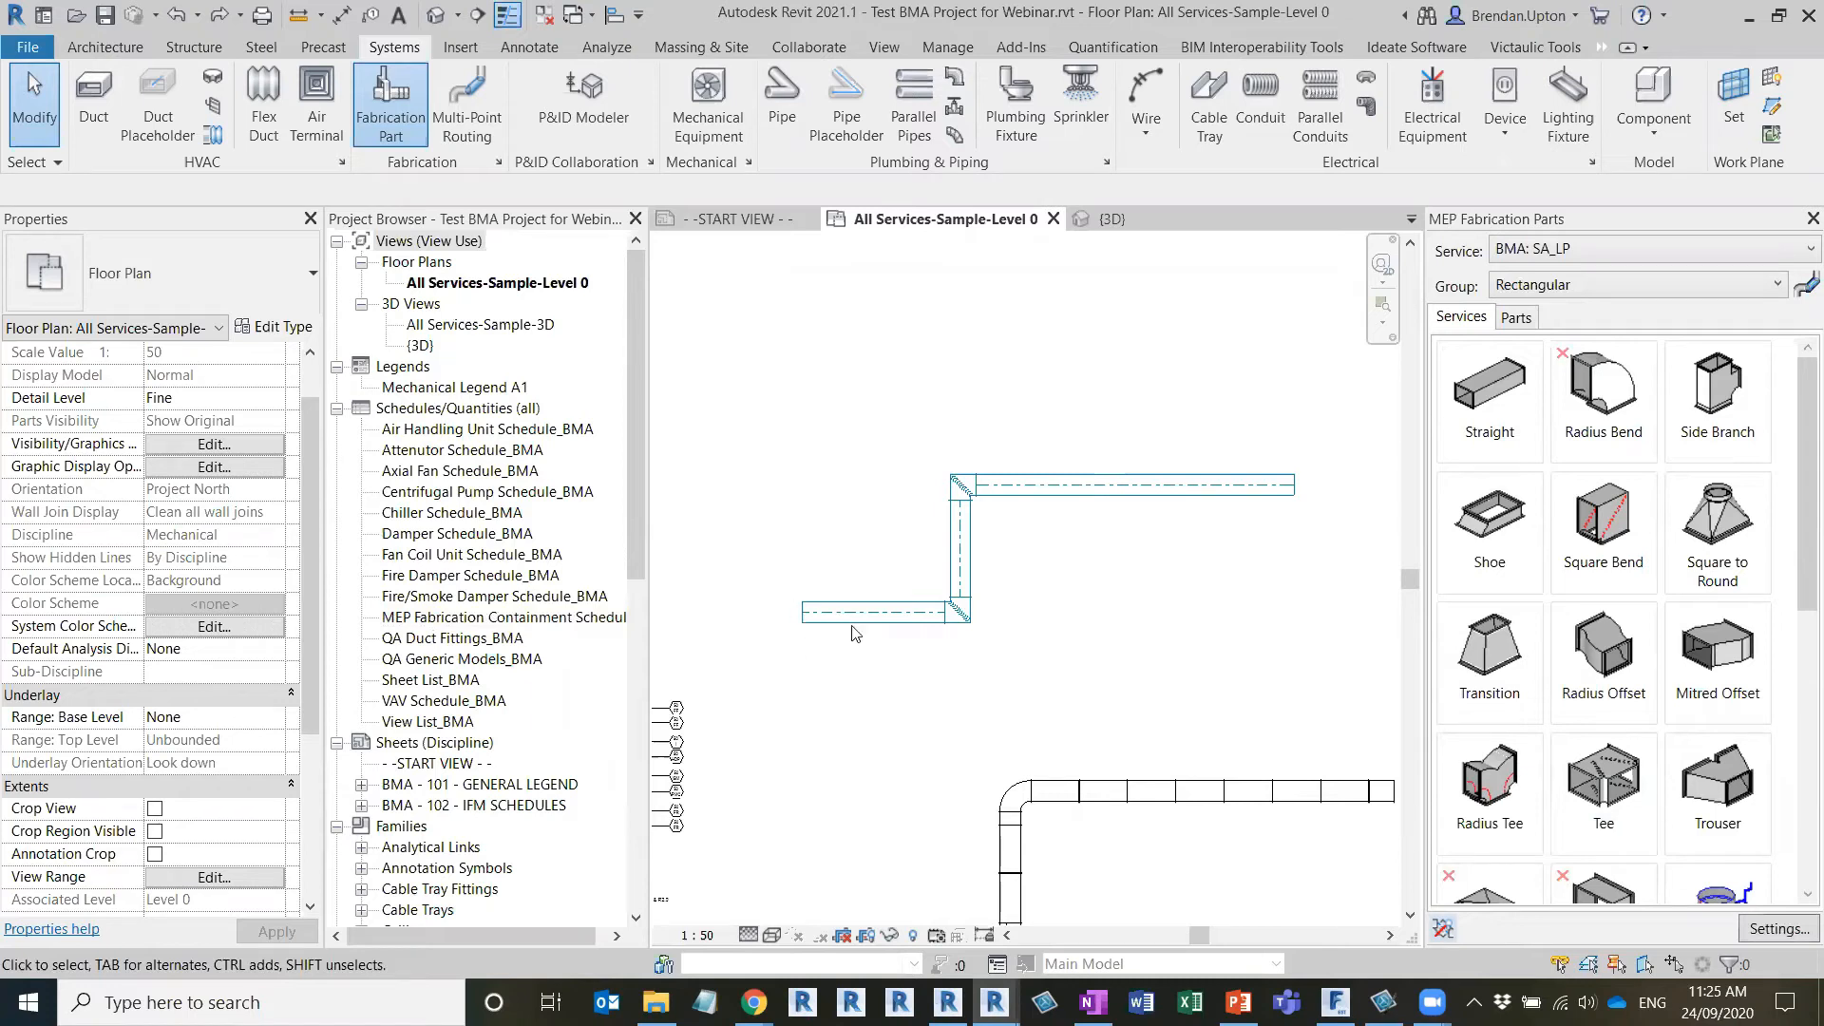
Select the entire generic duct network and convert it with Design to Fabrication using the BMA: SA_LP service
key(Tab)
click(785, 618)
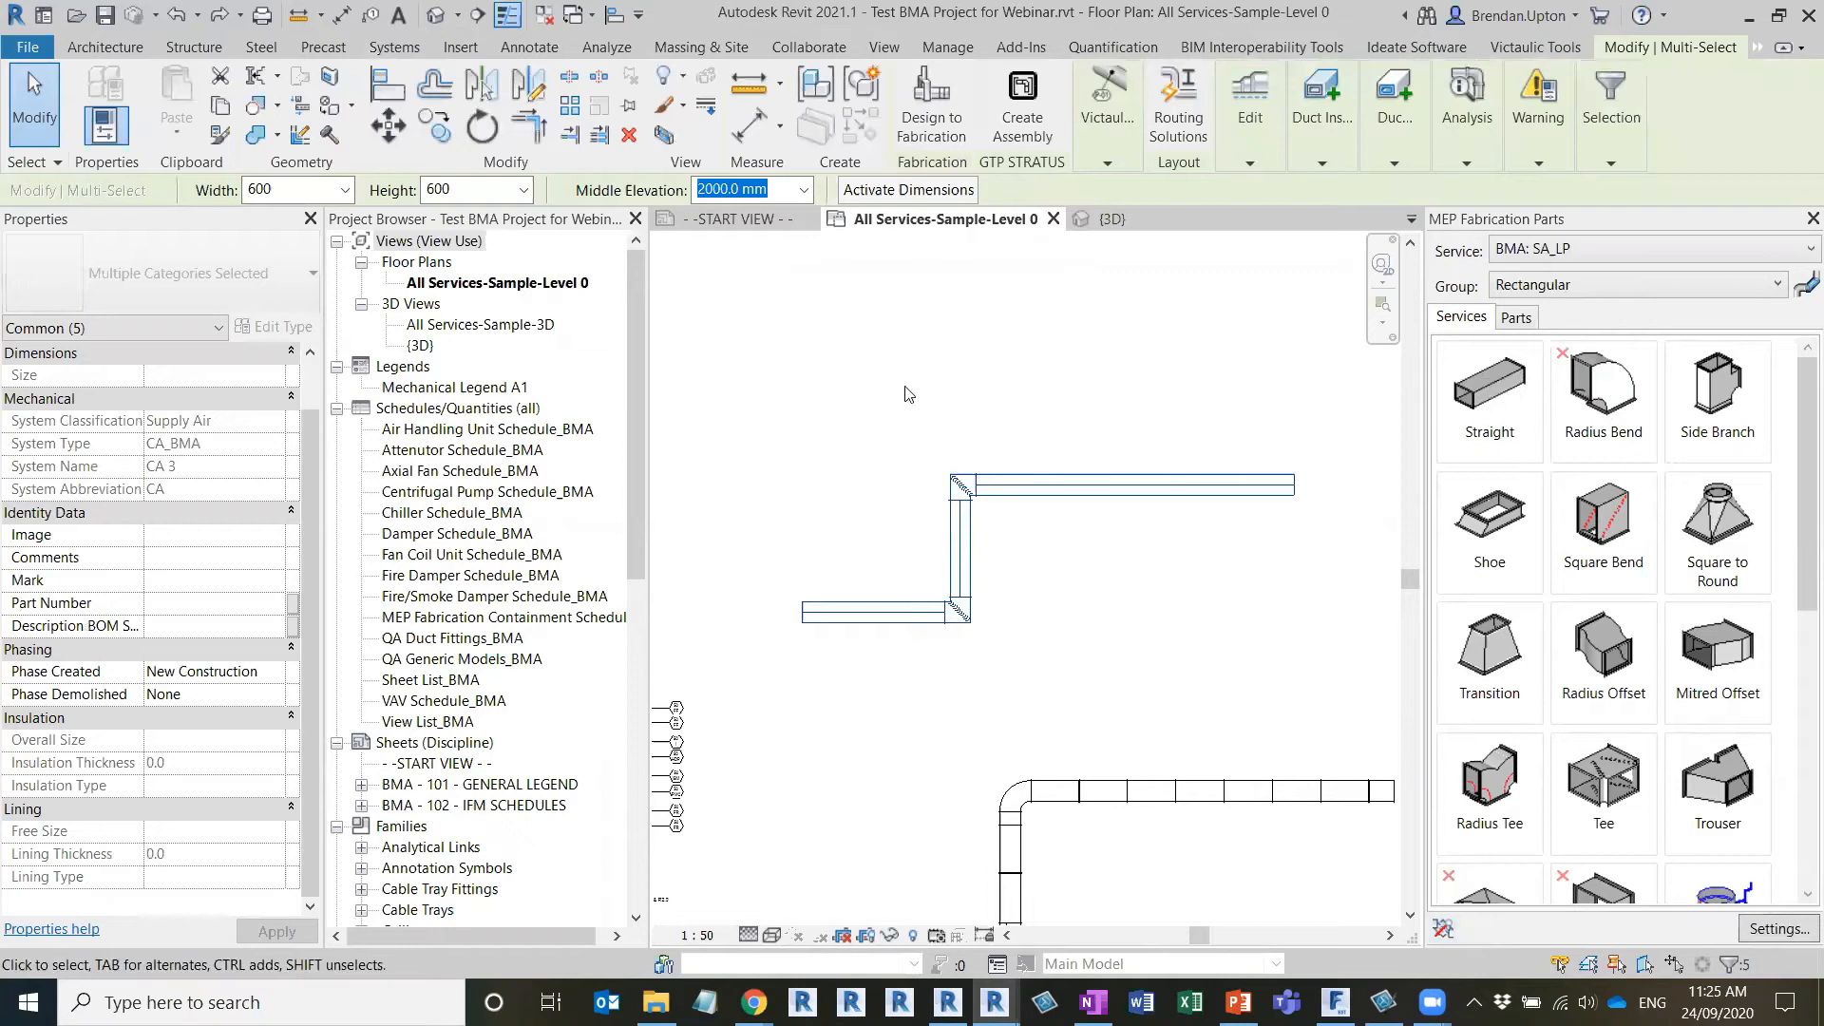
click(931, 106)
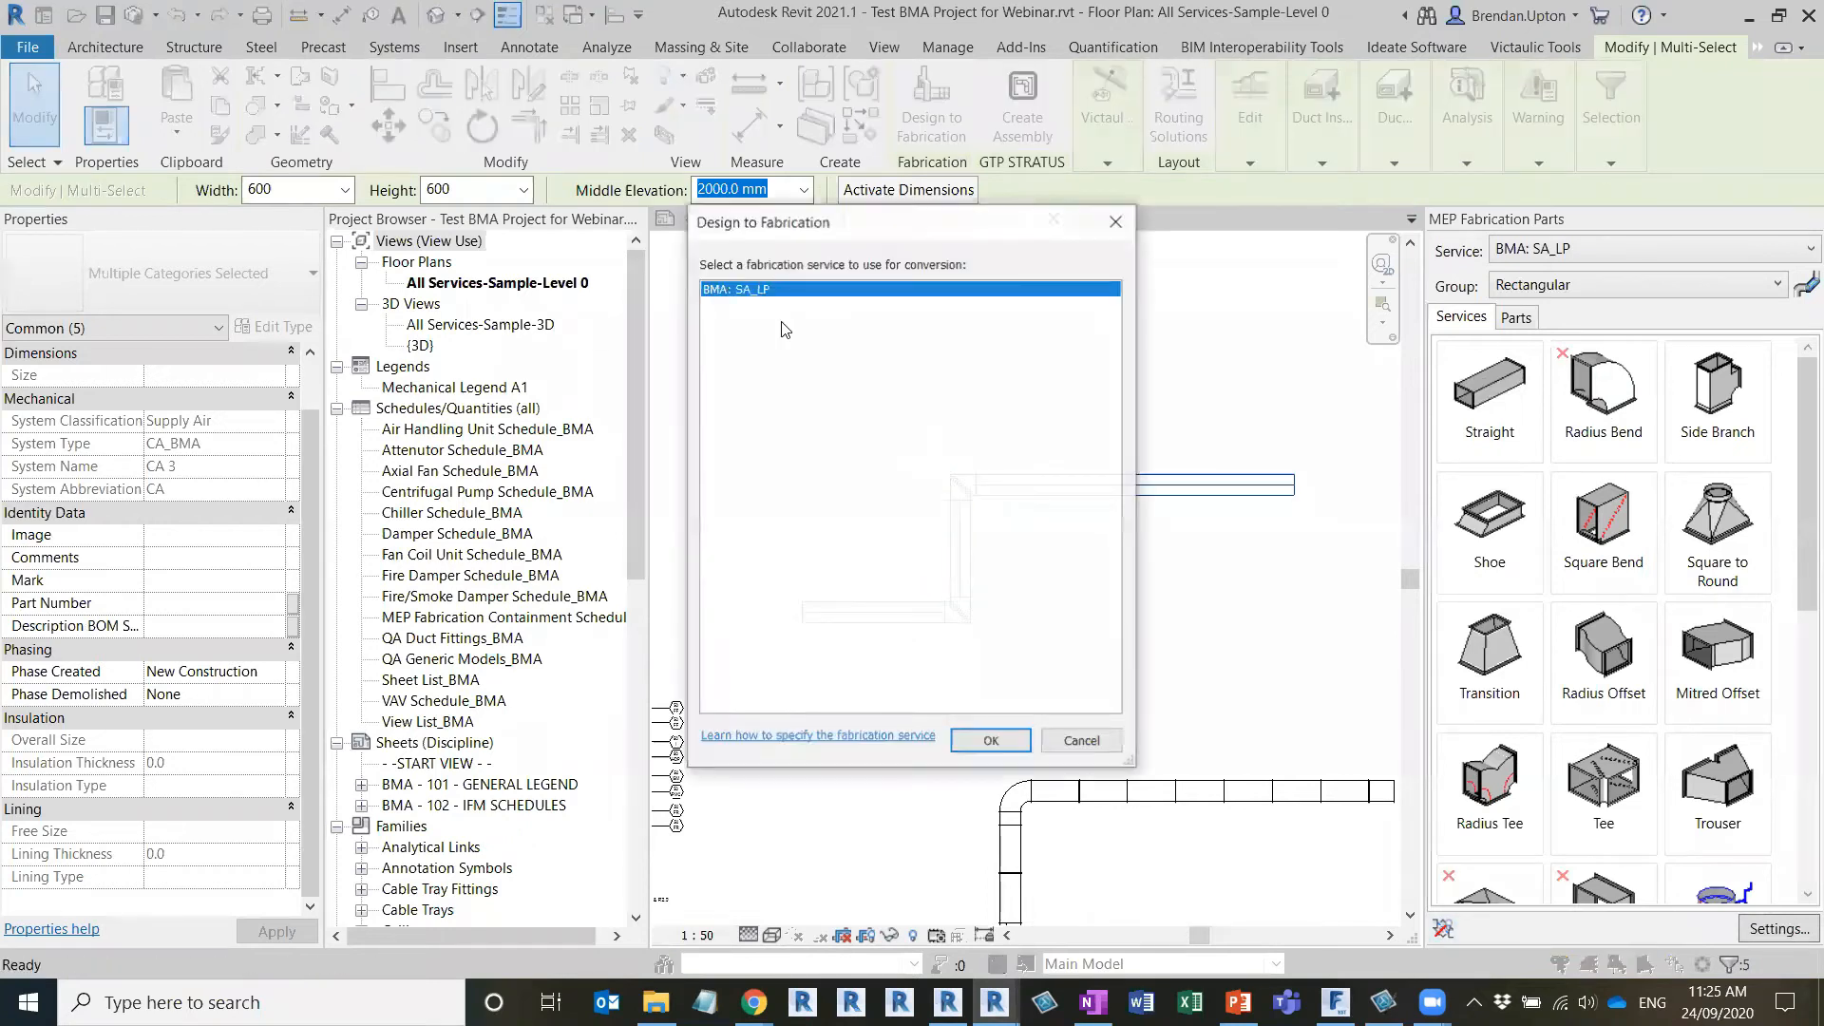
click(991, 743)
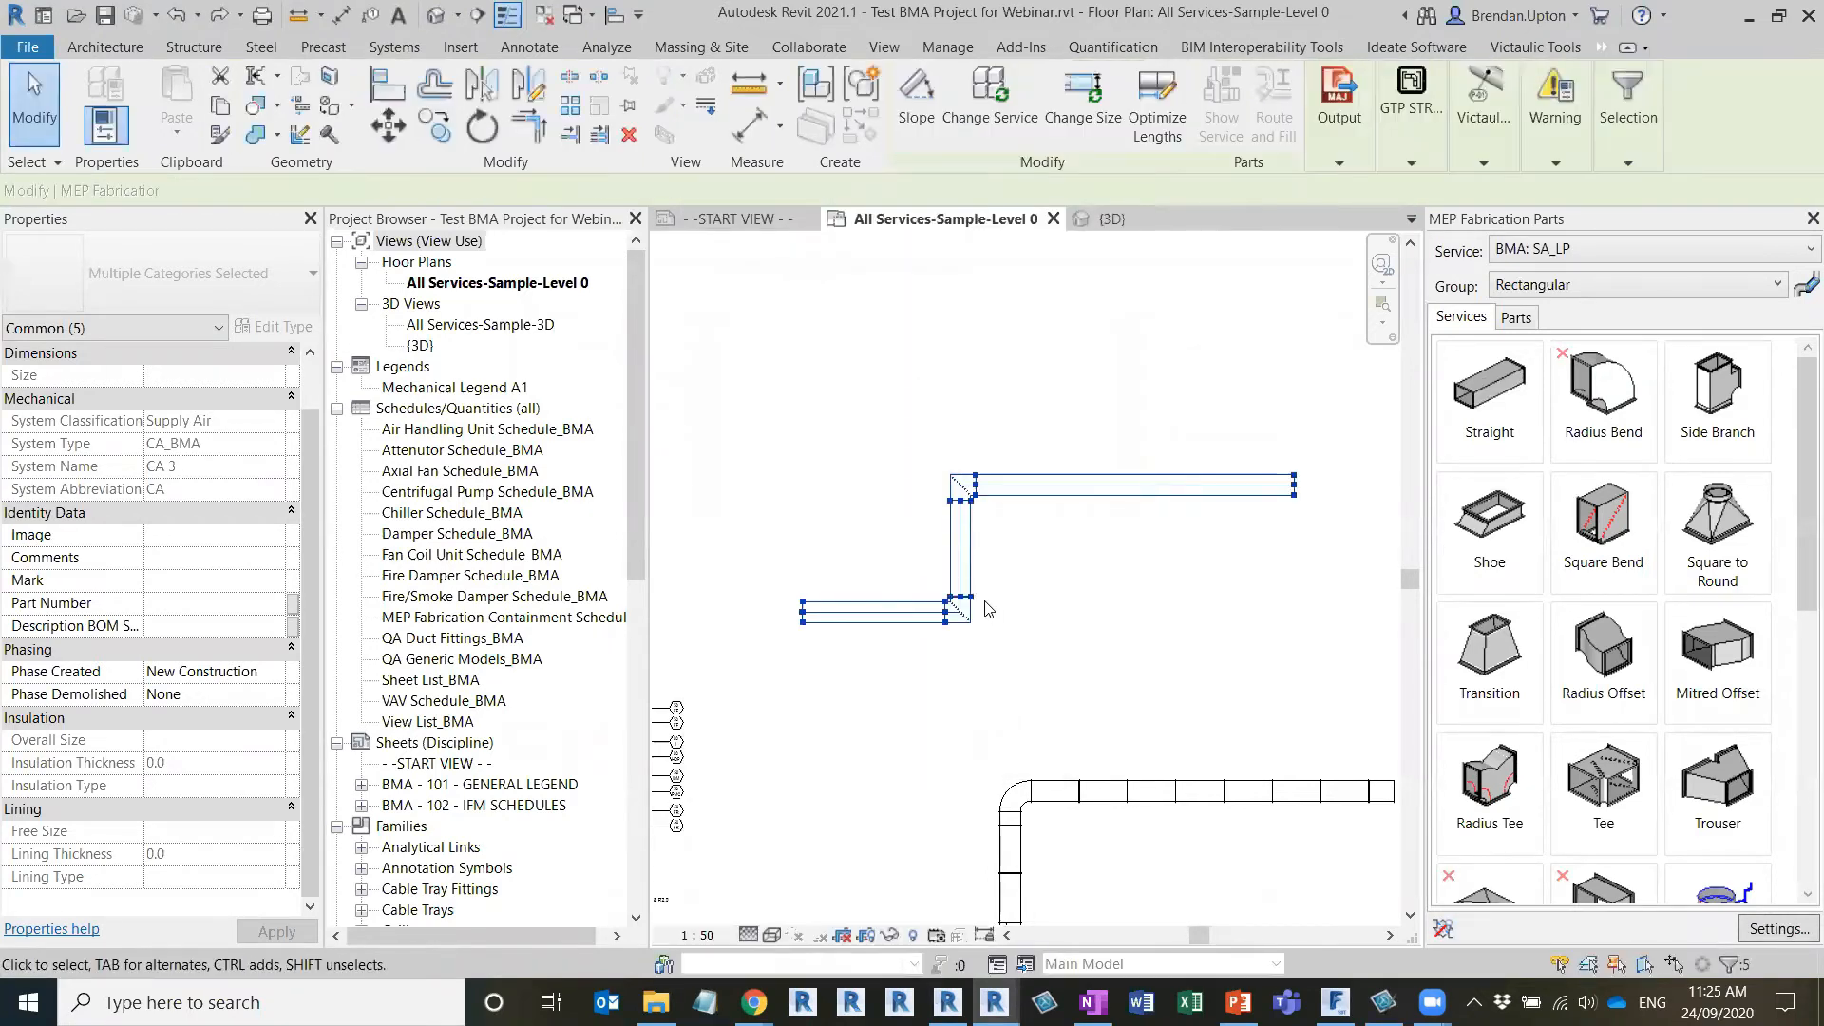
click(922, 629)
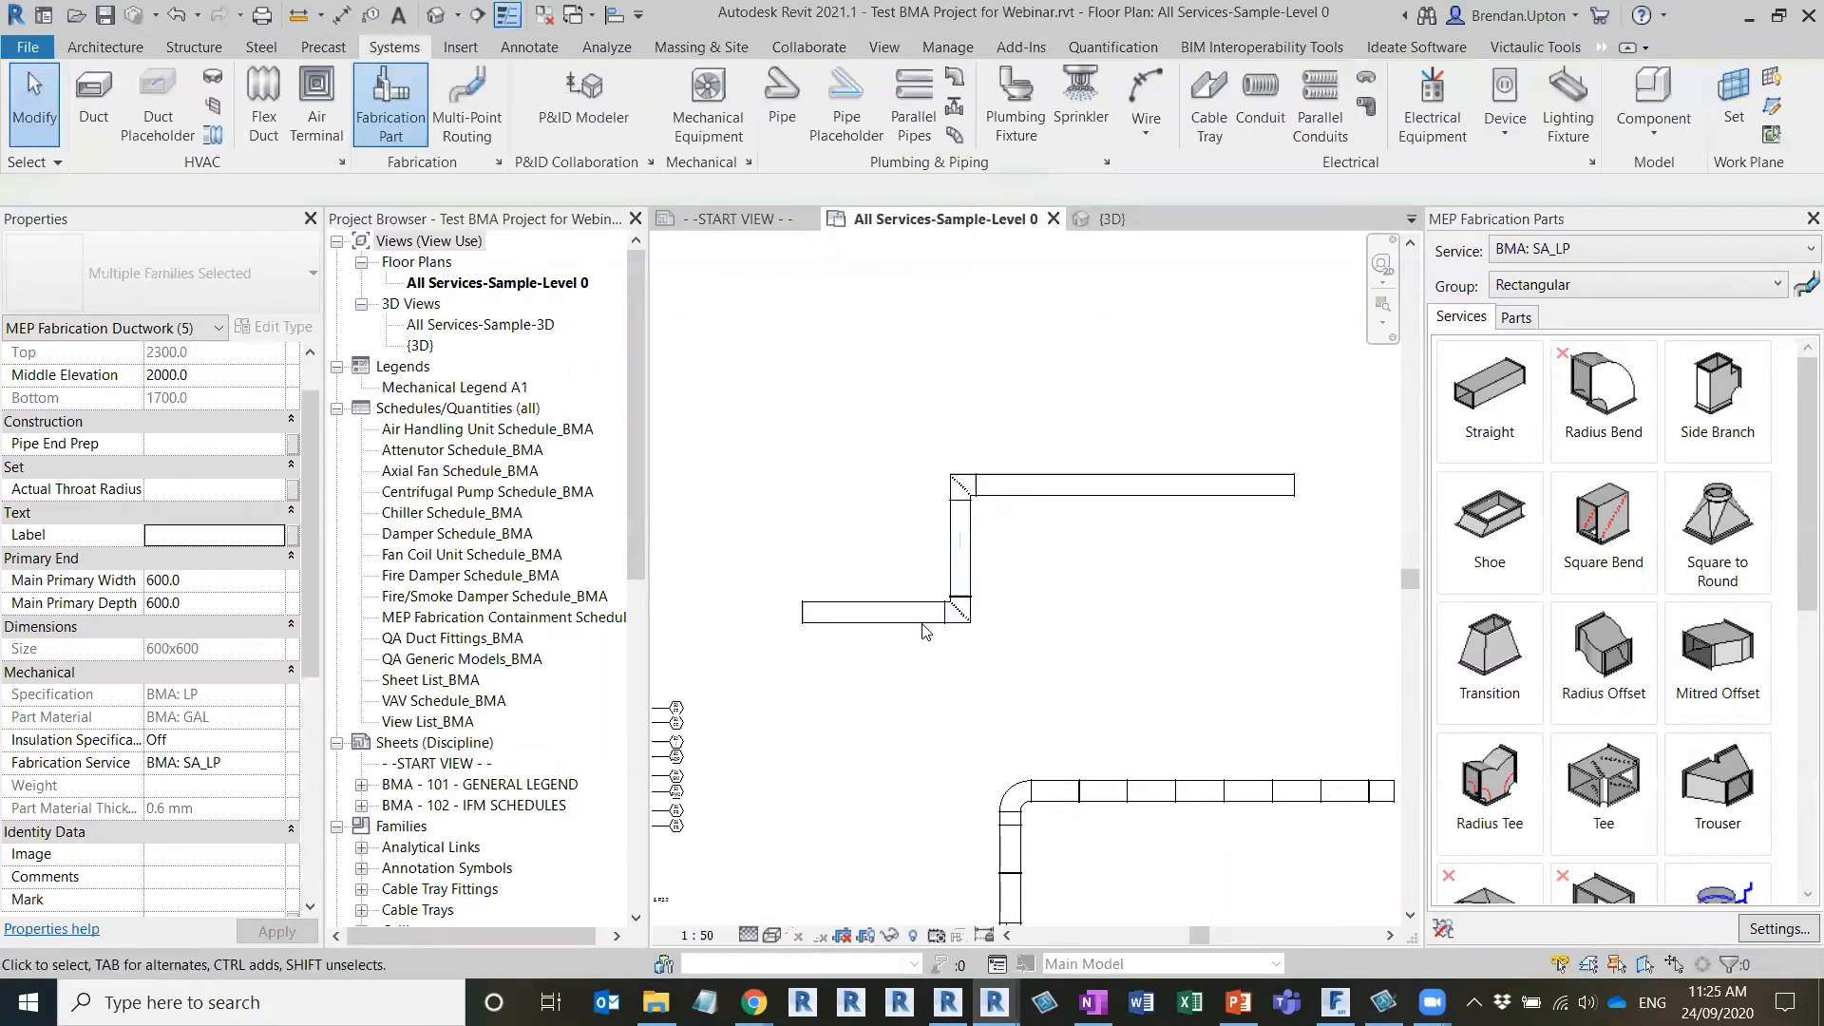
Select the whole converted fabrication run and optimize its straight lengths into standard sections
scroll(924, 622, up, 4)
scroll(991, 591, down, 4)
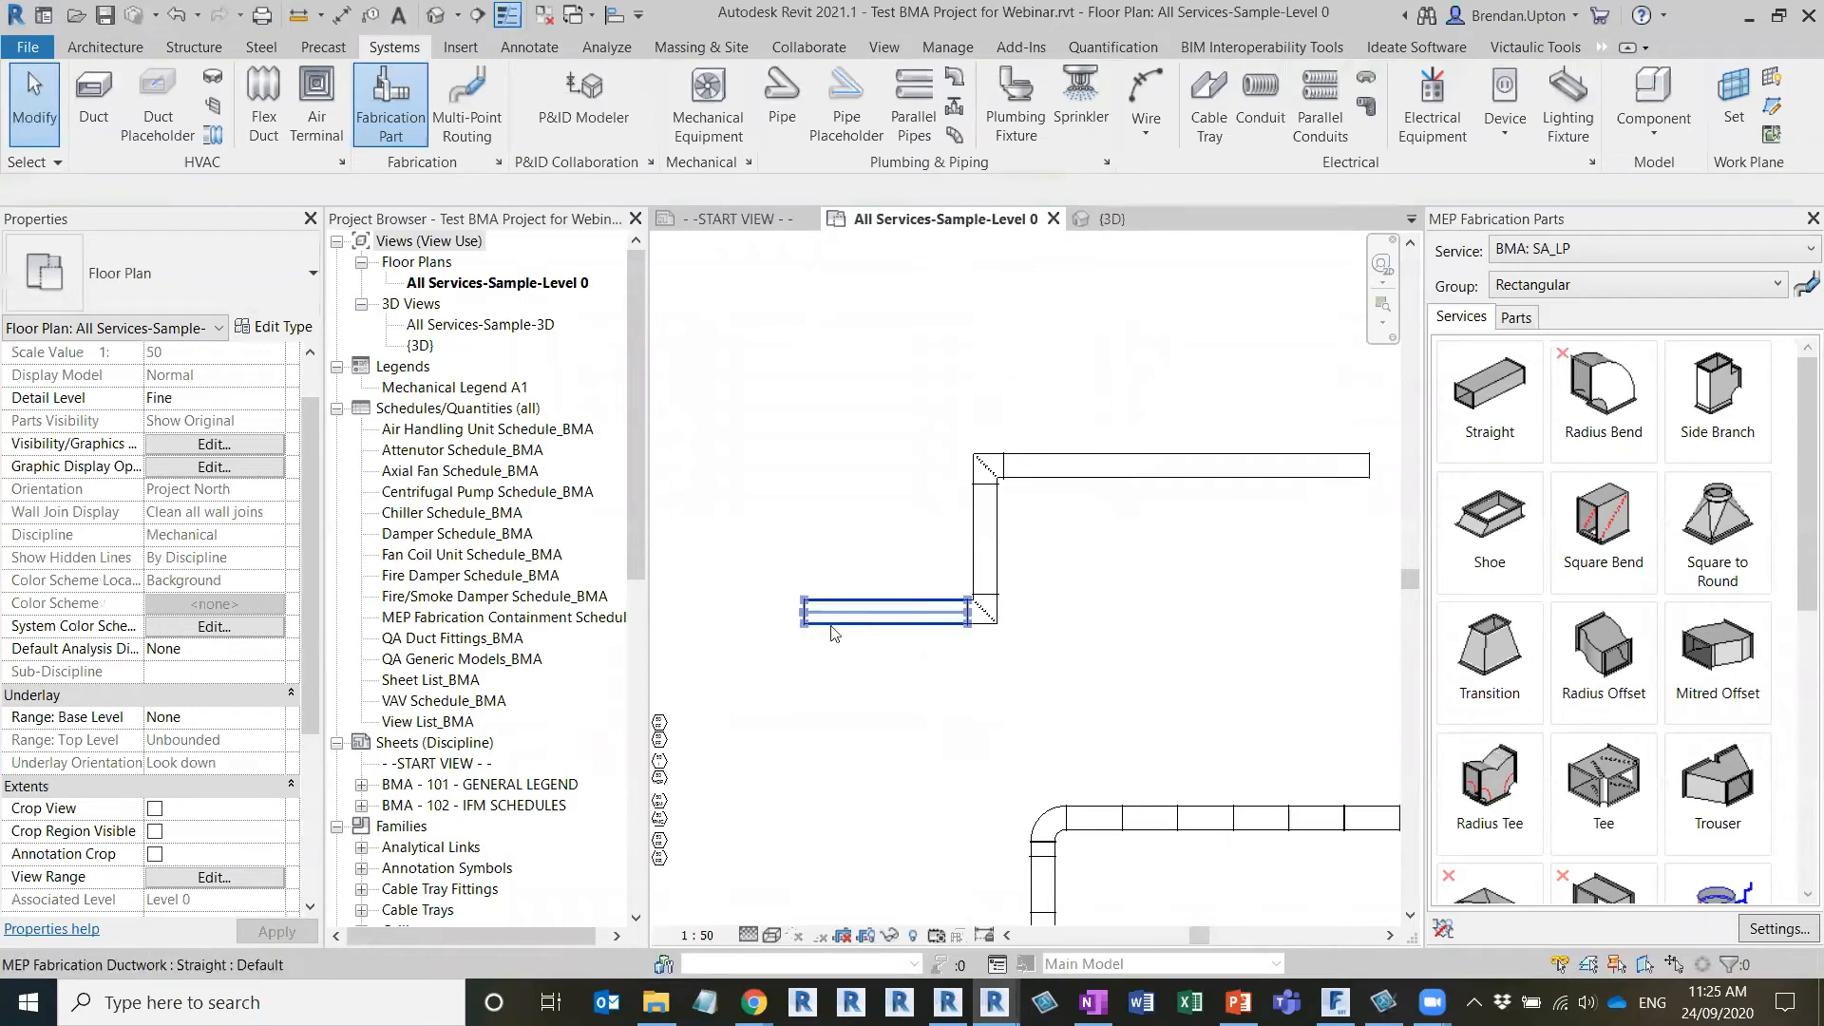
key(Tab)
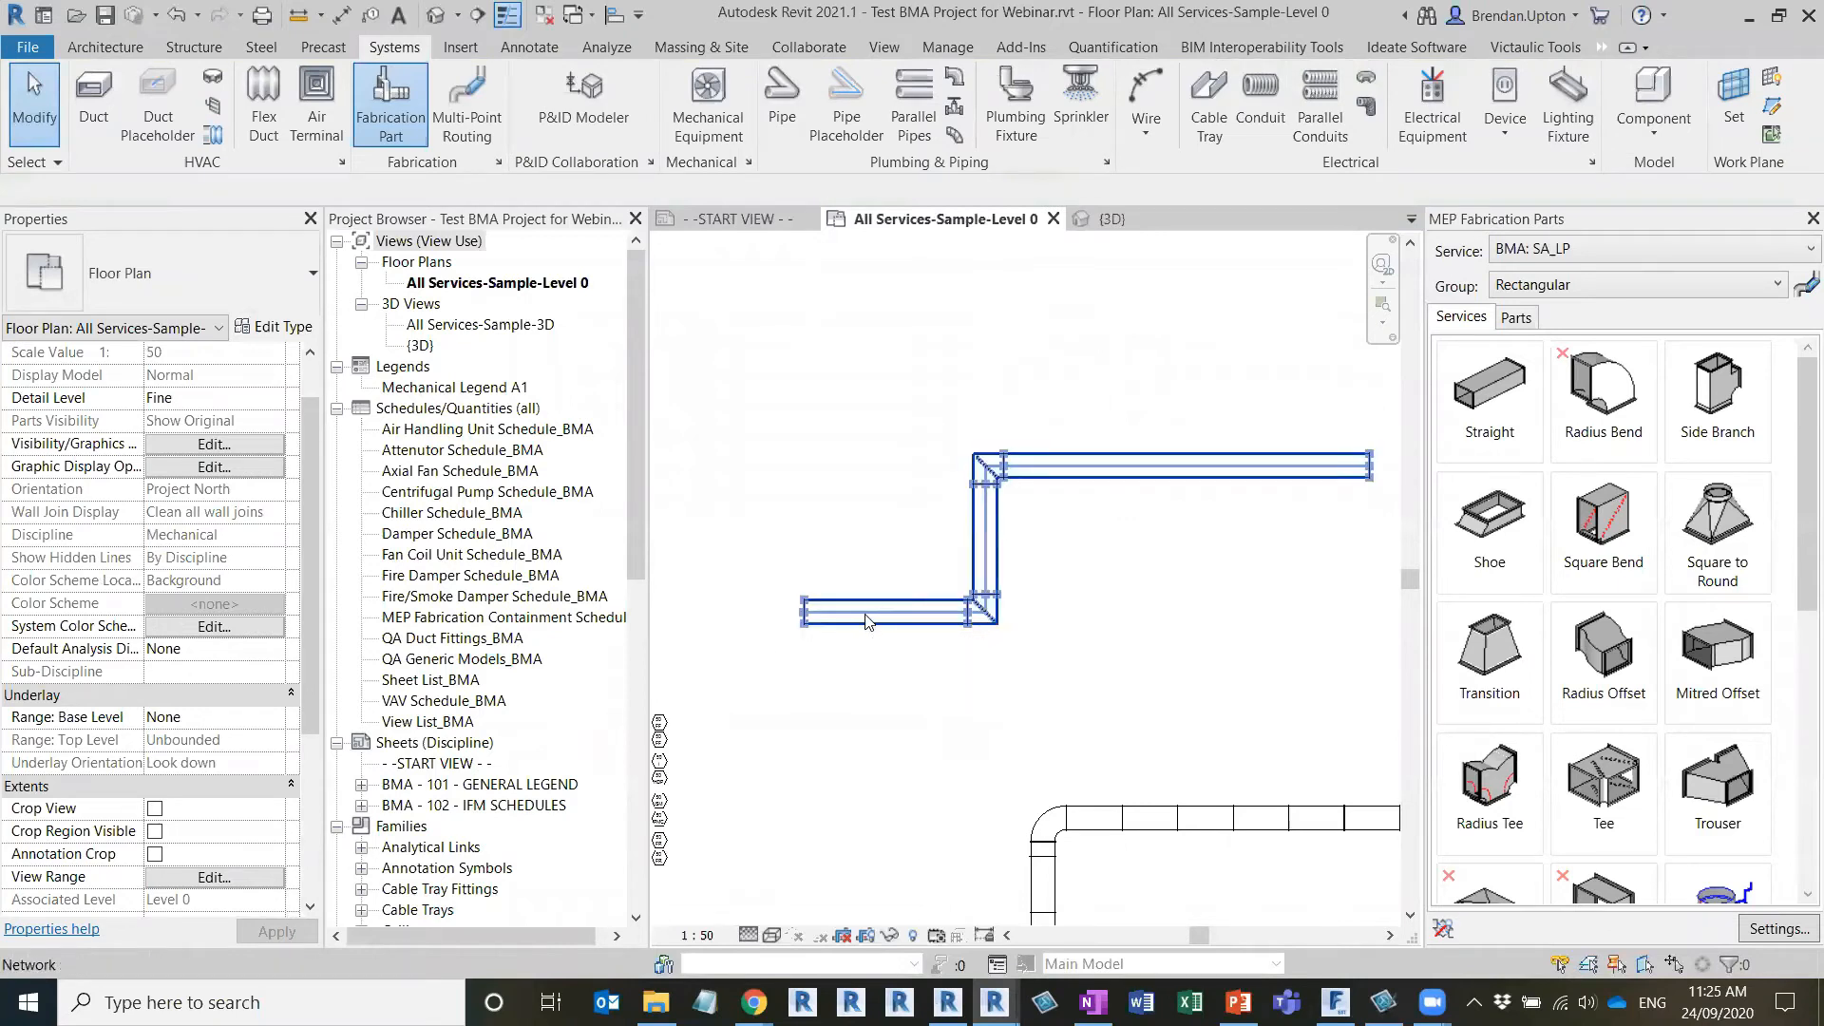
click(866, 620)
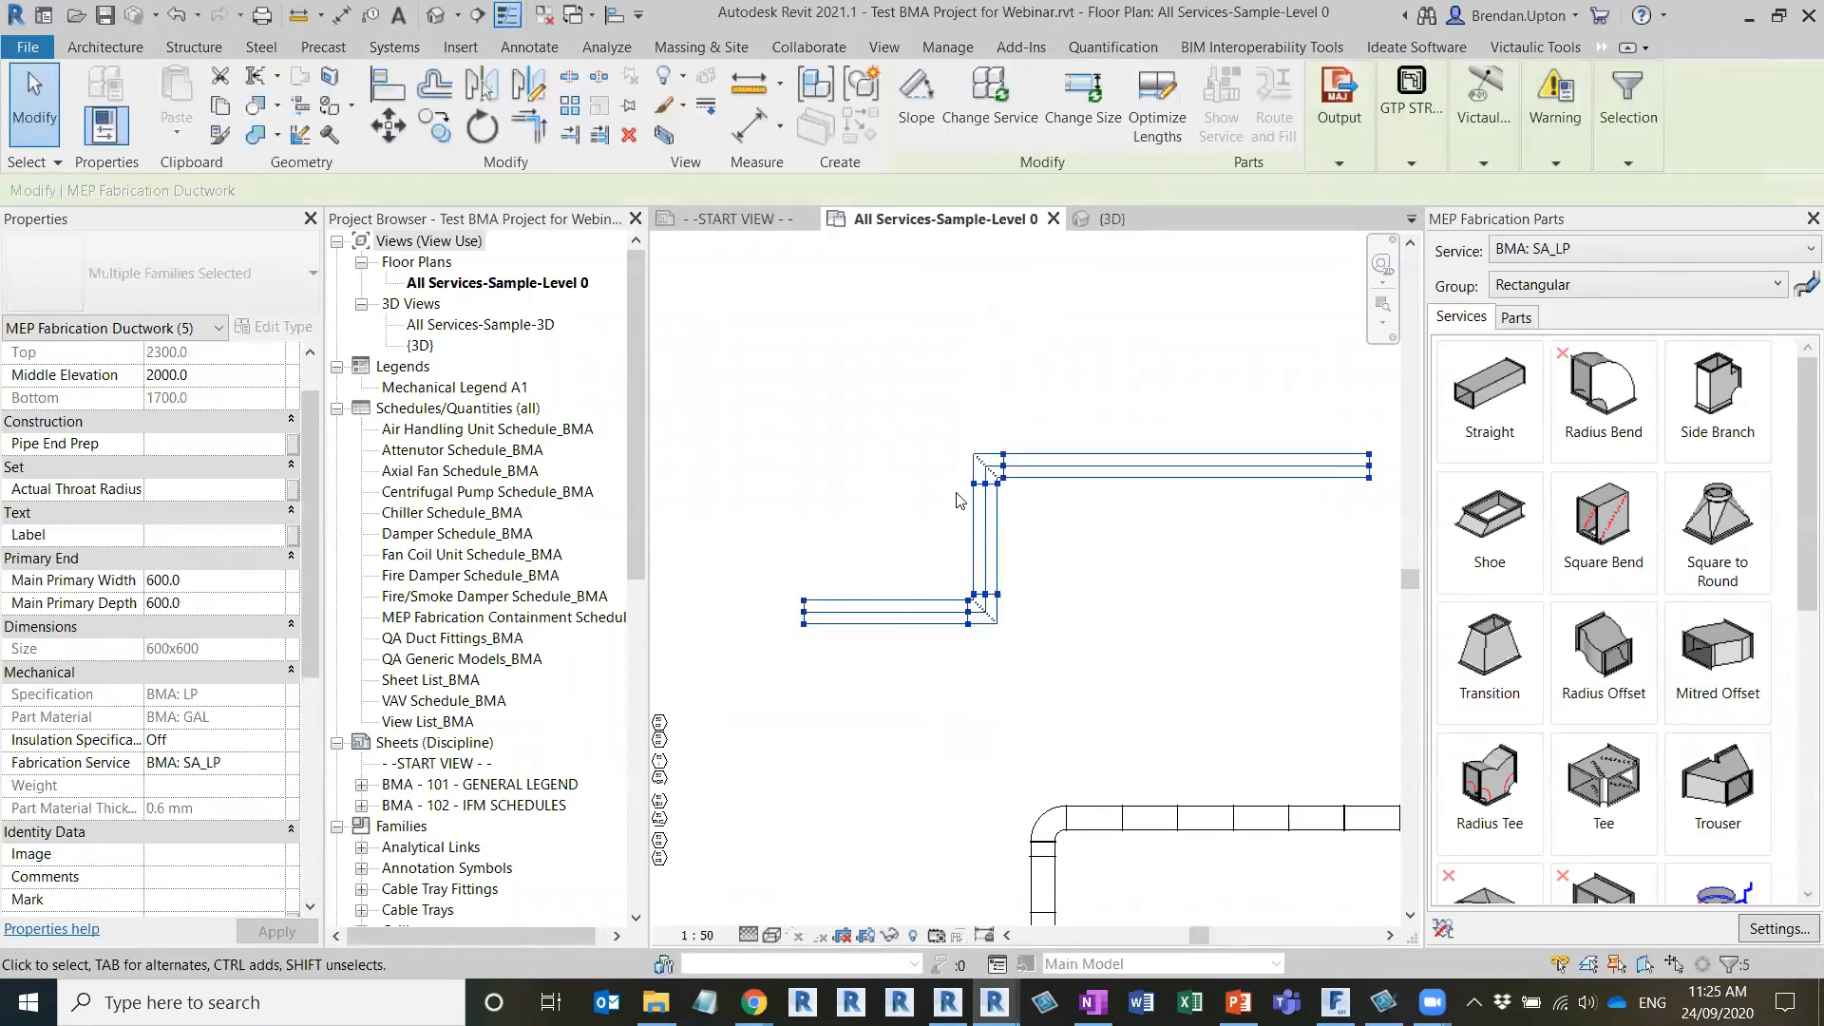
click(1149, 129)
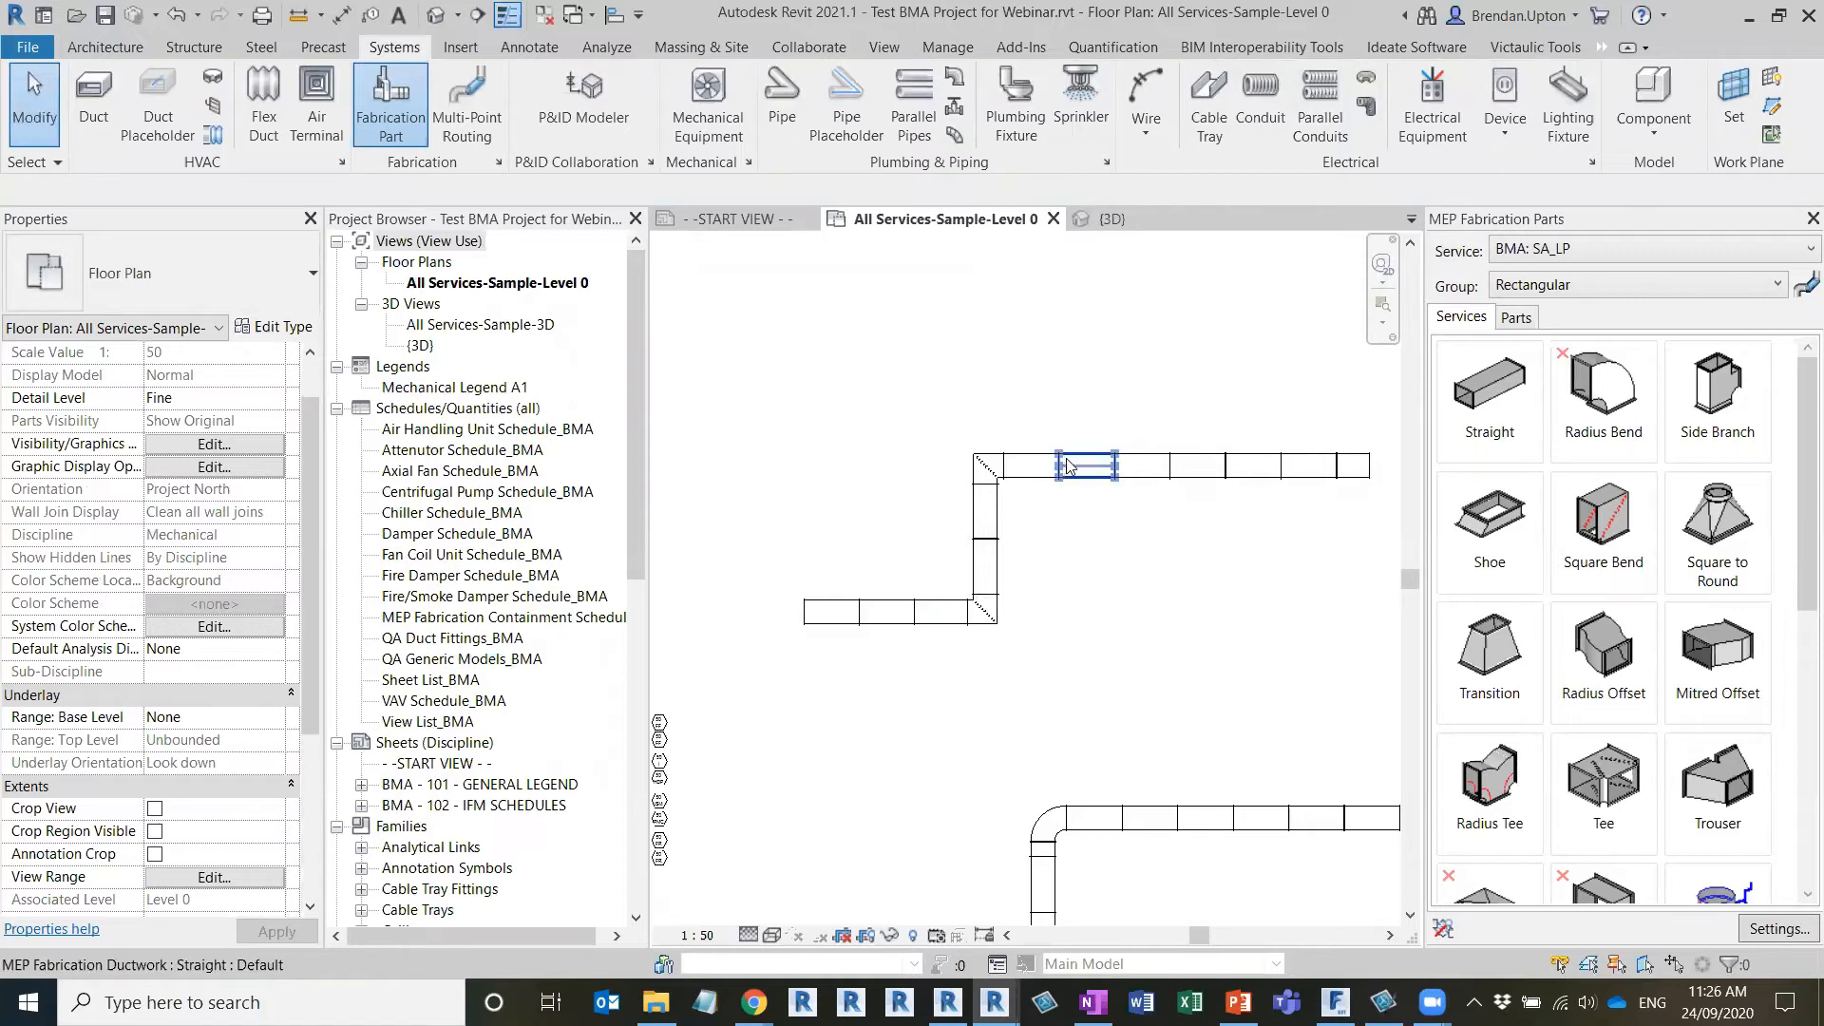
Try changing the Straight part's length setting from Auto to Value in its part dimensions, and discard the change
click(1518, 404)
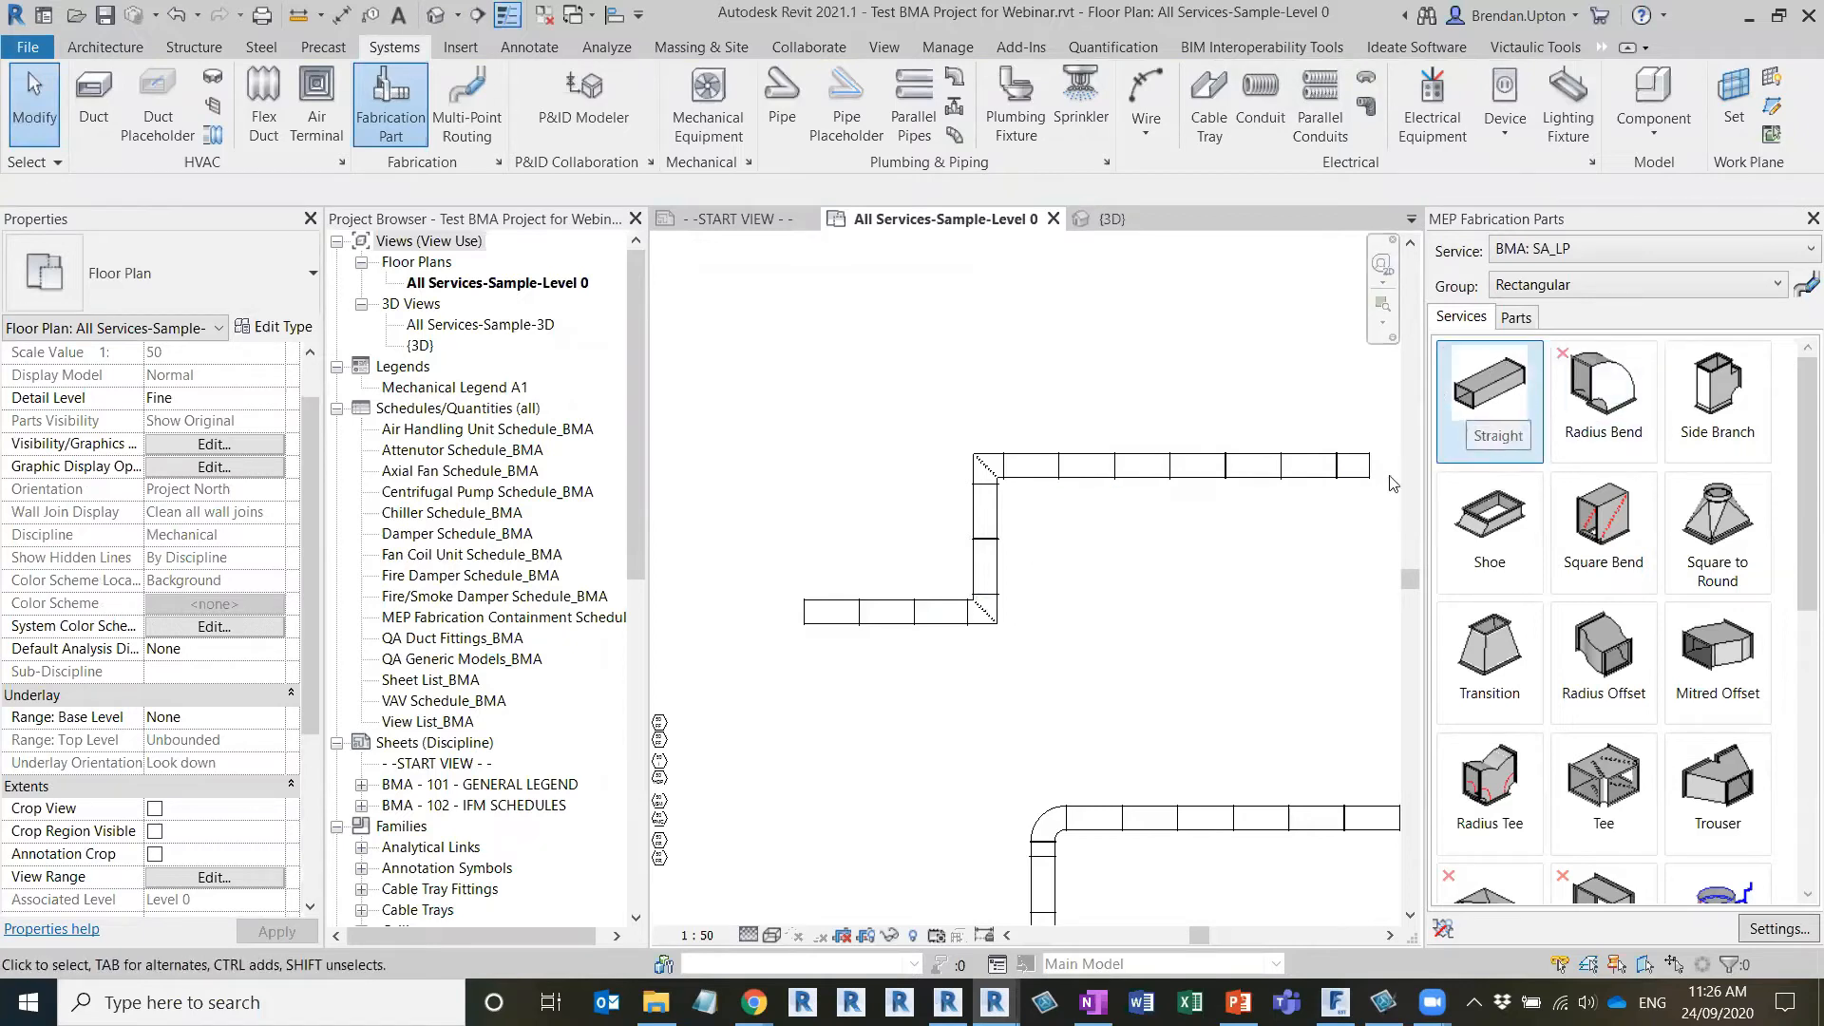
click(1485, 404)
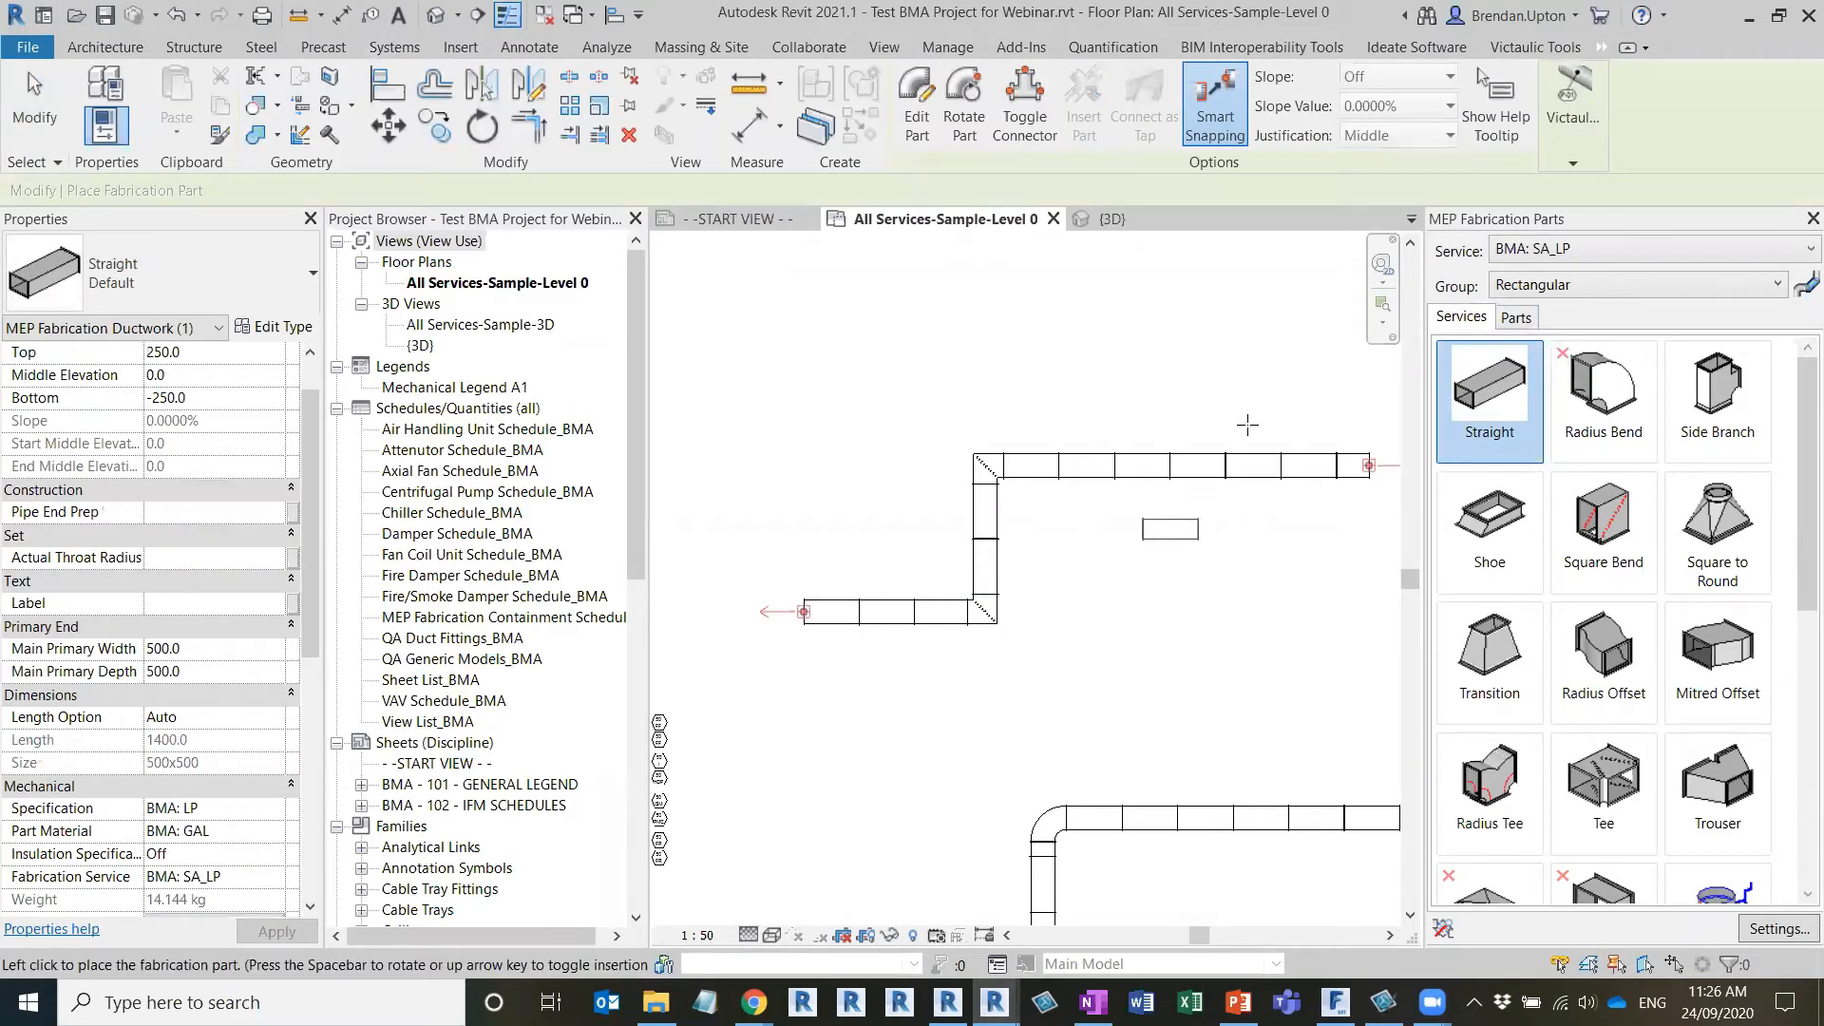
click(917, 118)
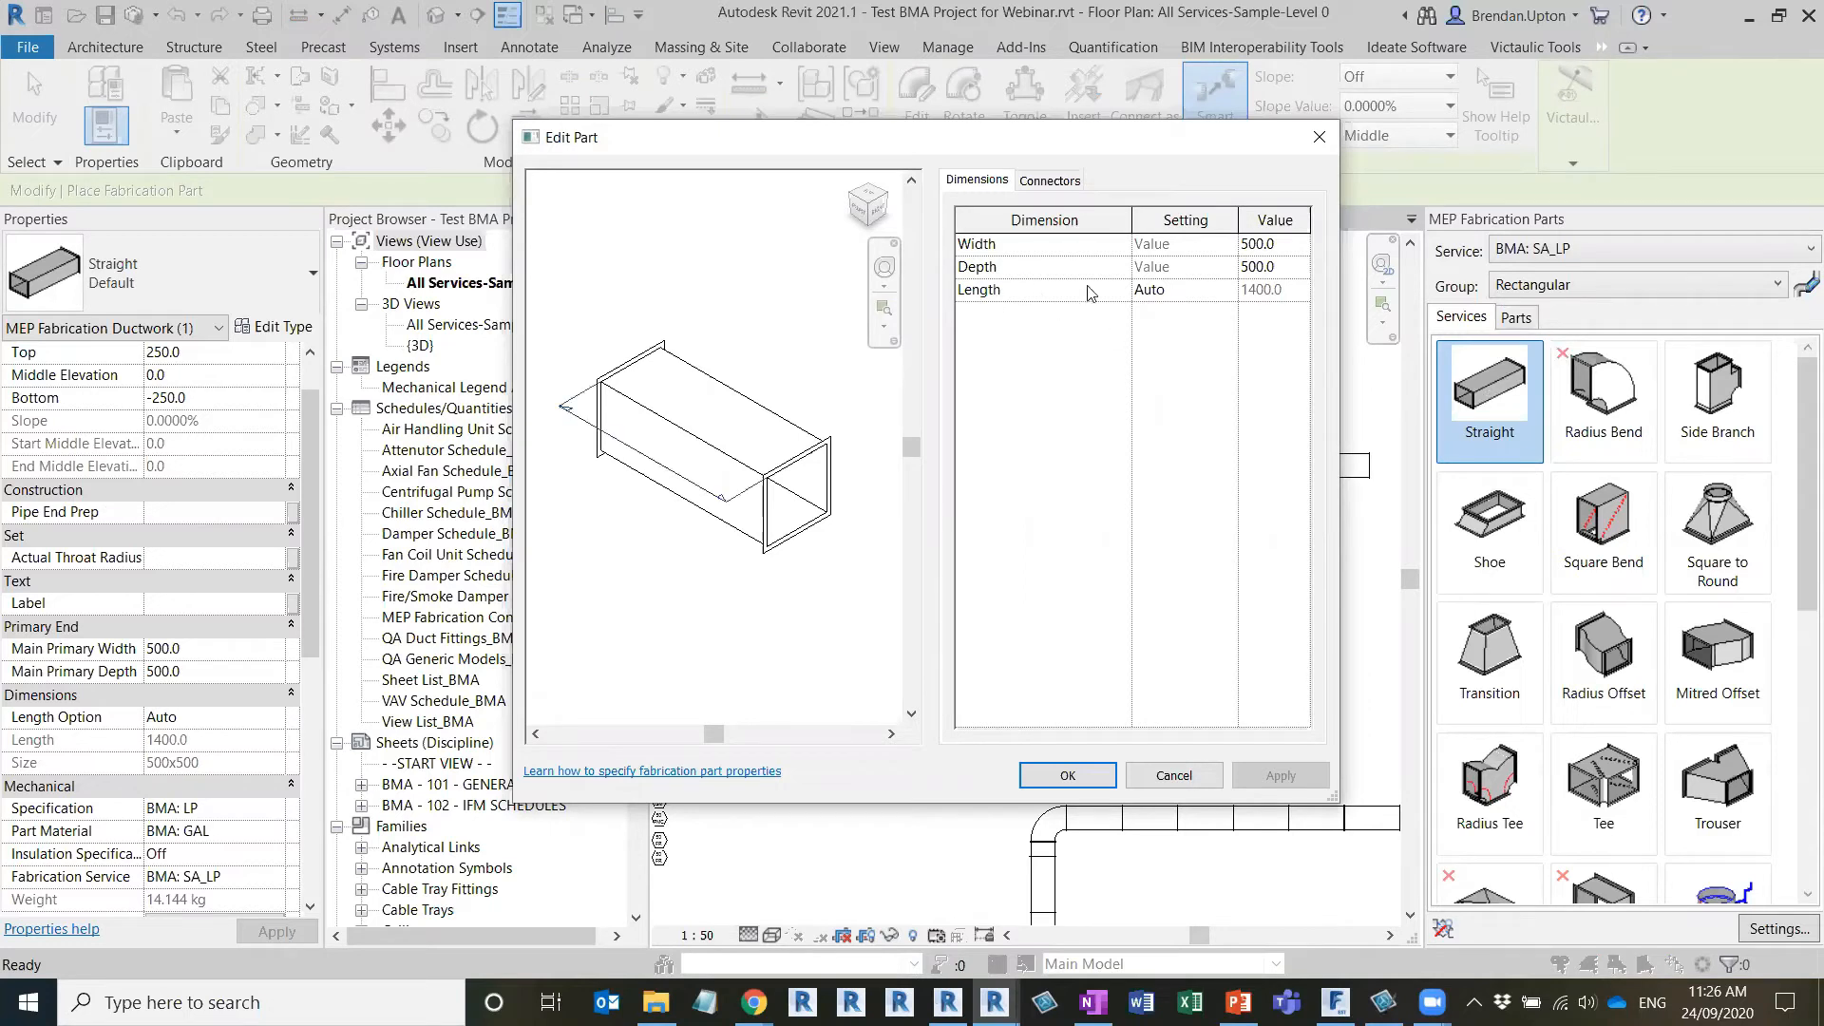
click(1153, 289)
click(1226, 289)
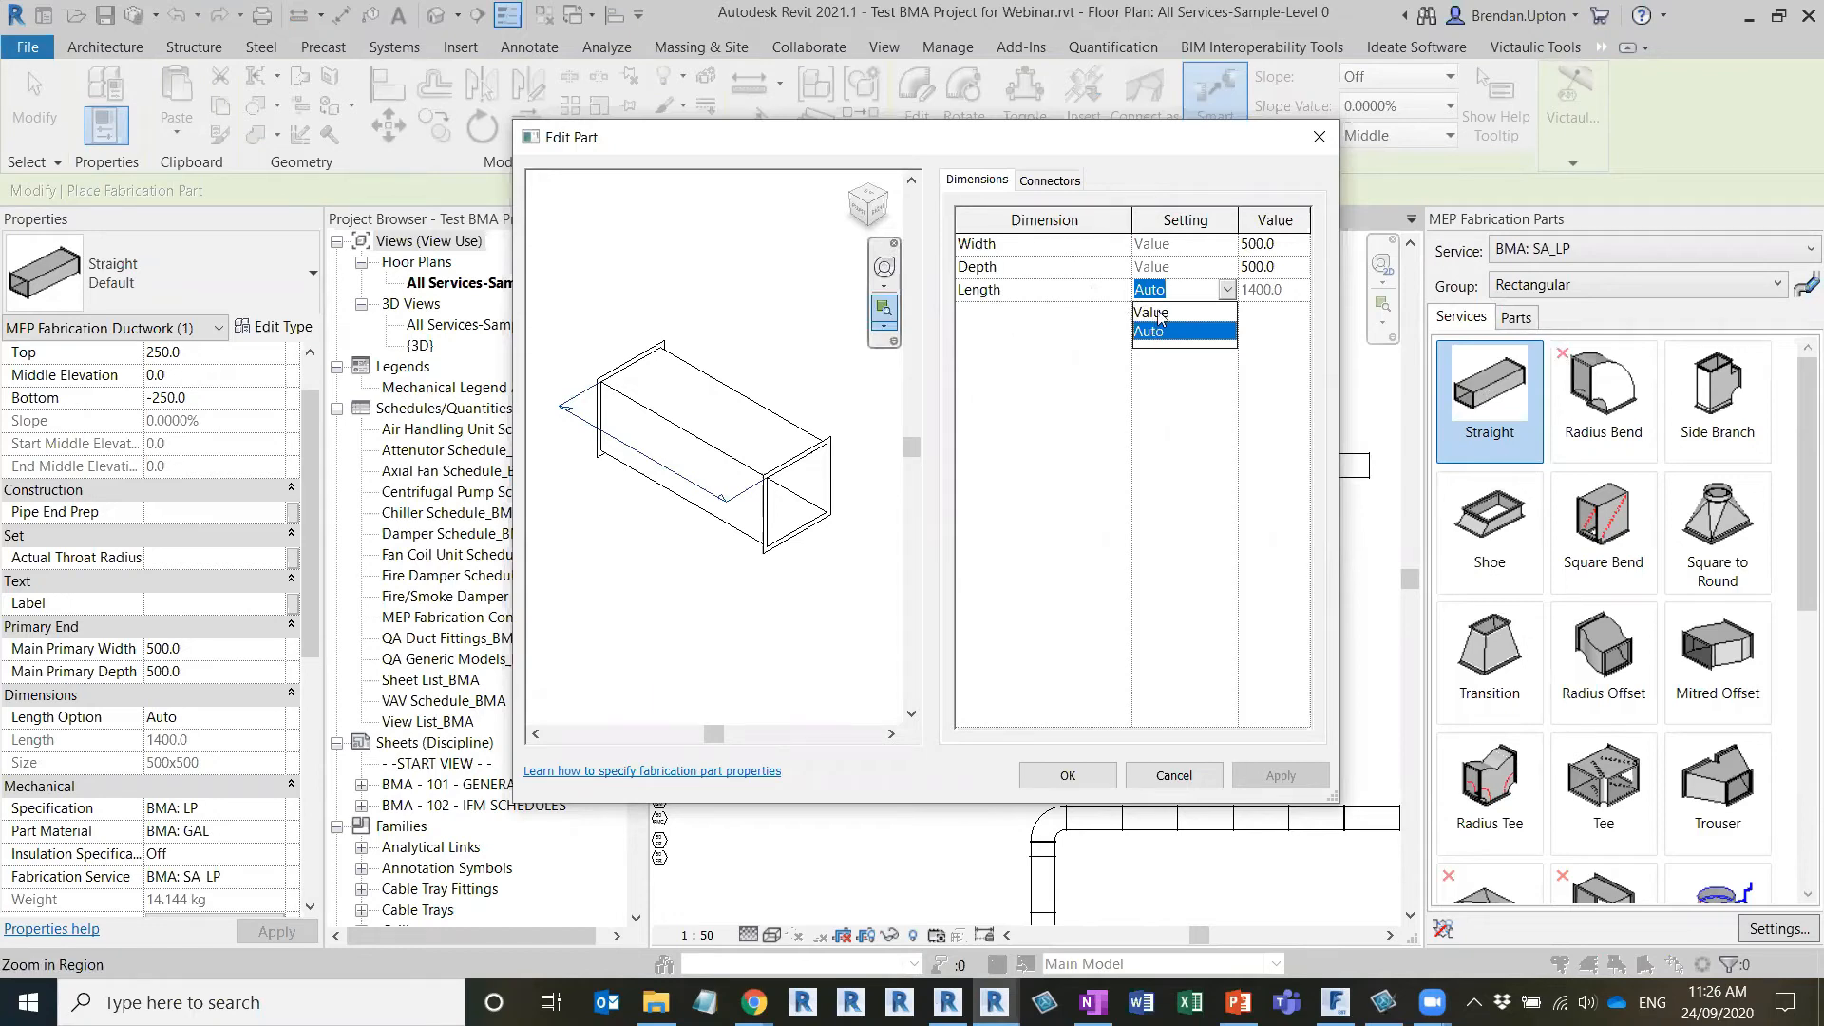
click(1159, 312)
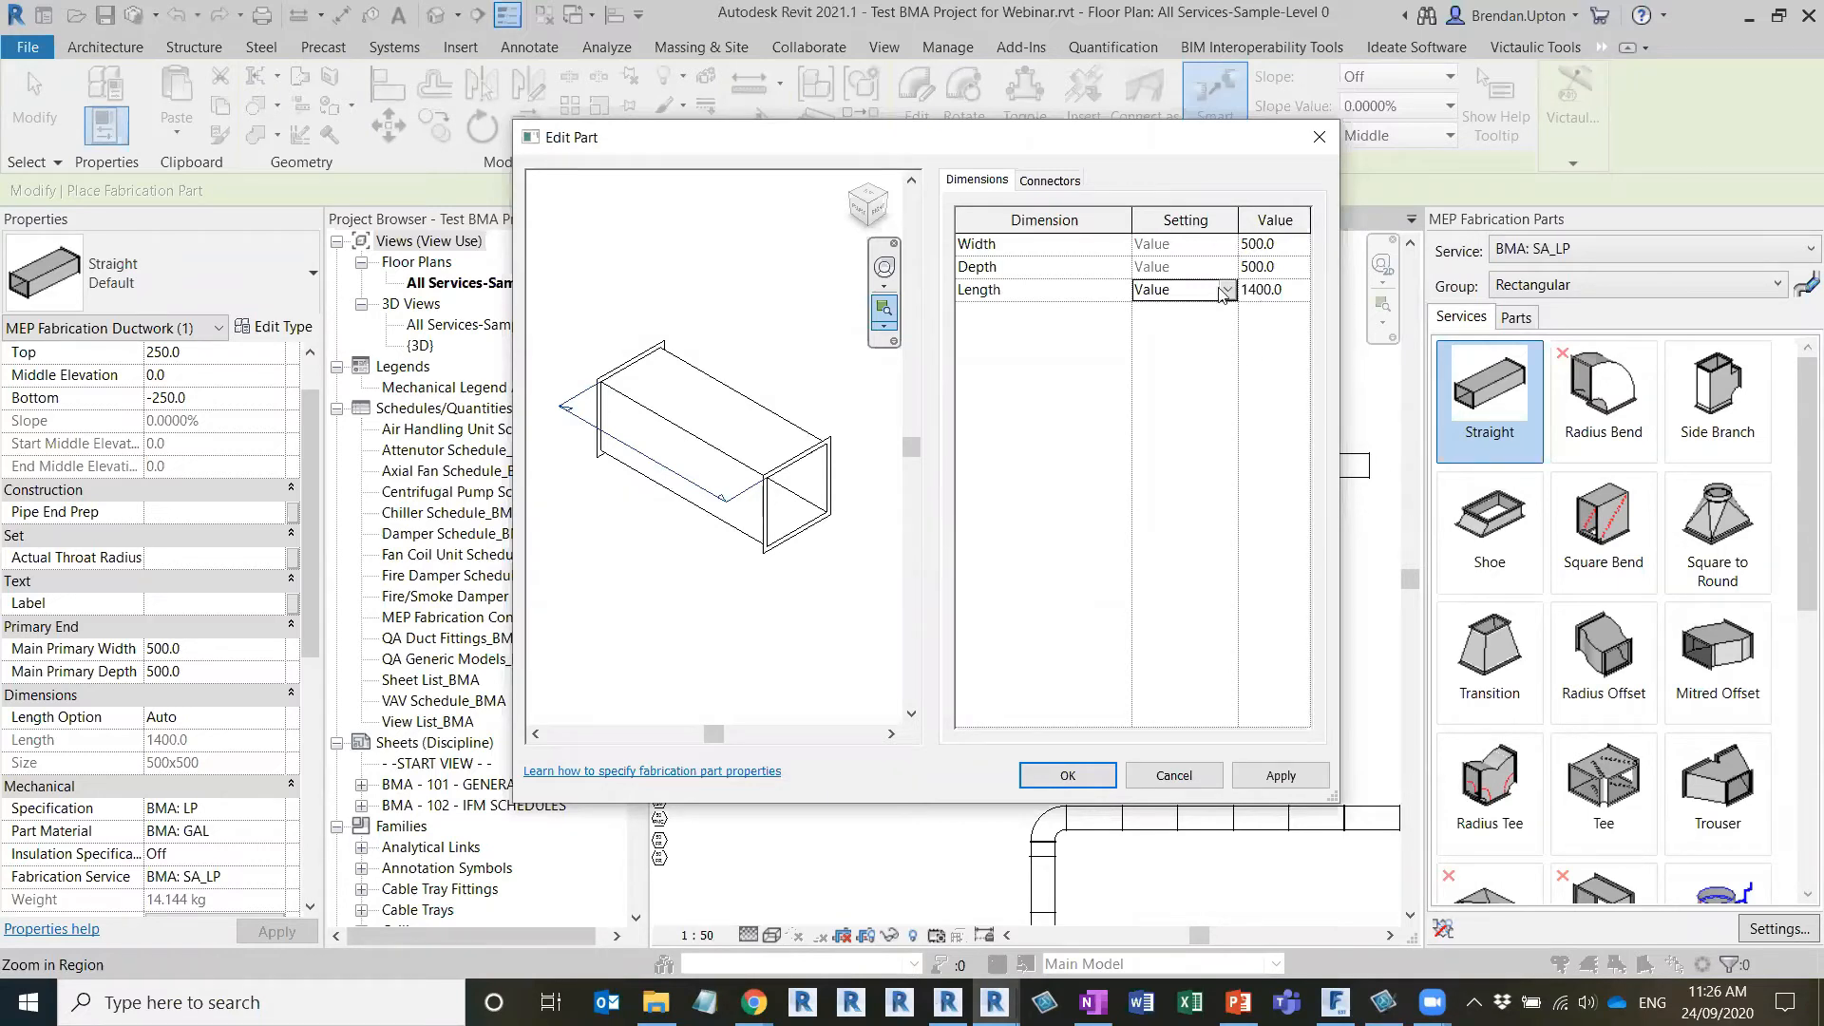
double_click(1262, 290)
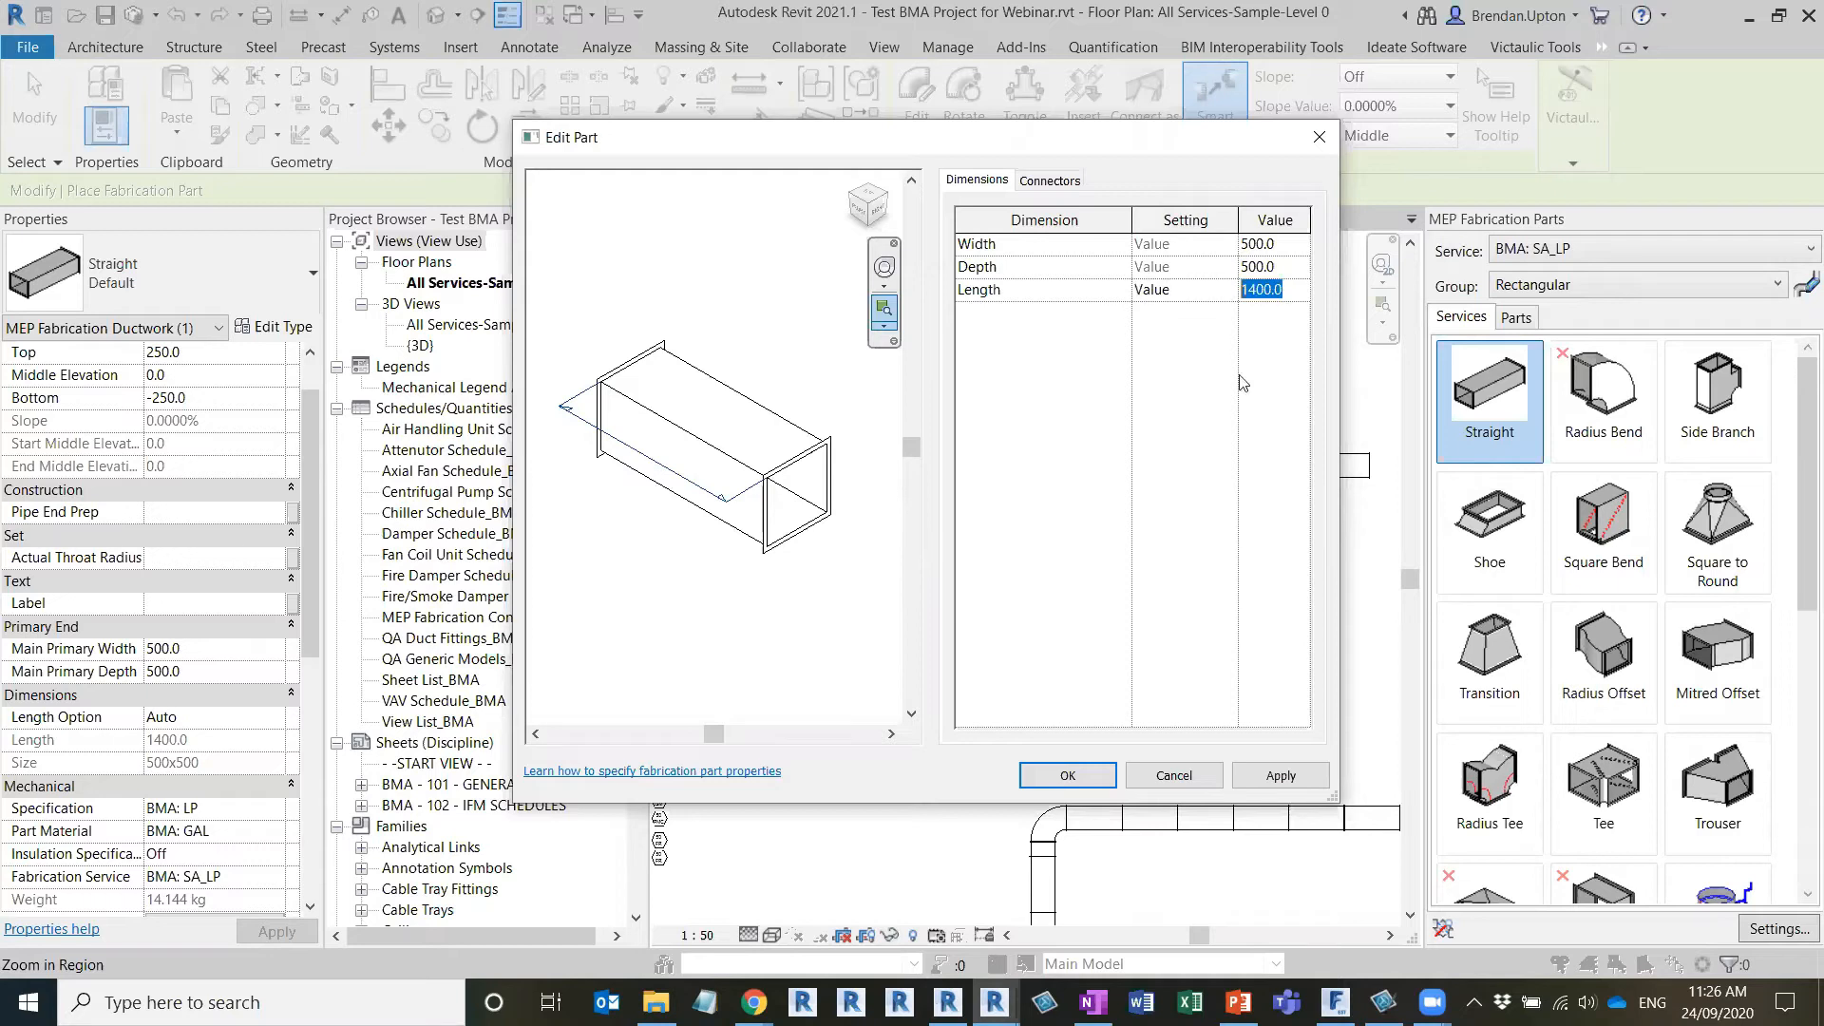
click(1154, 779)
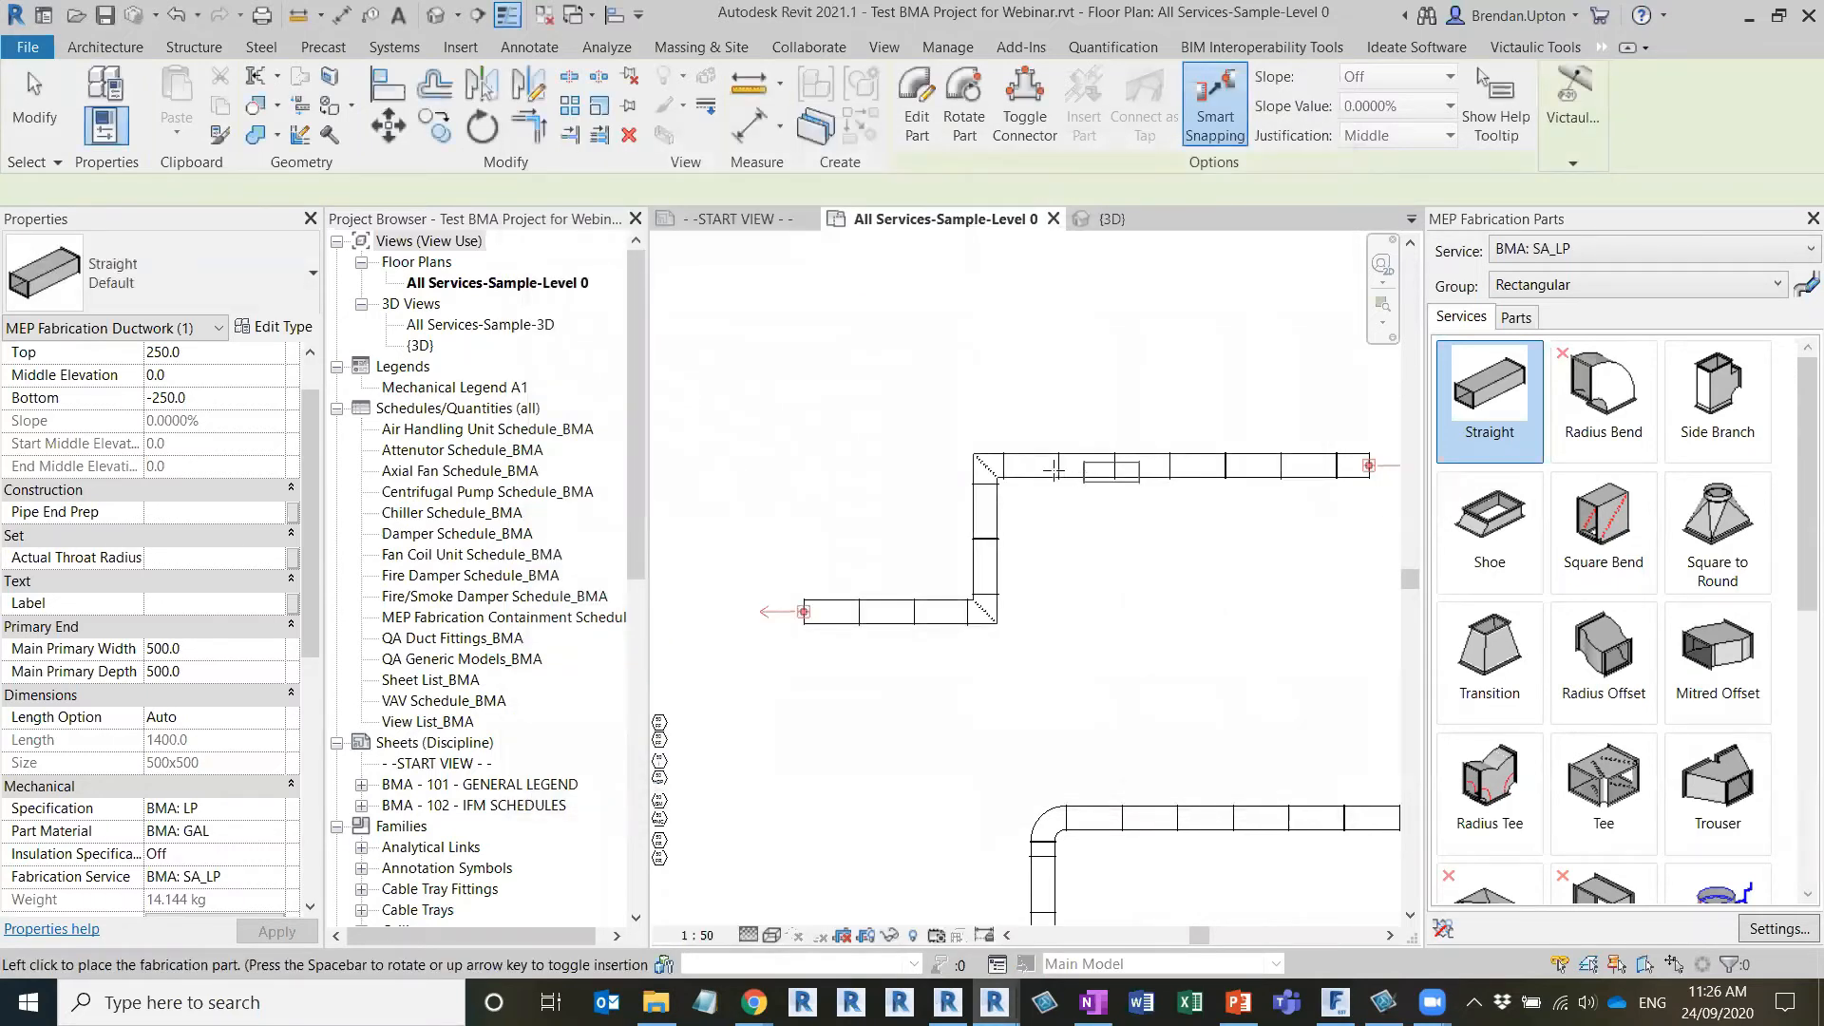
key(Escape)
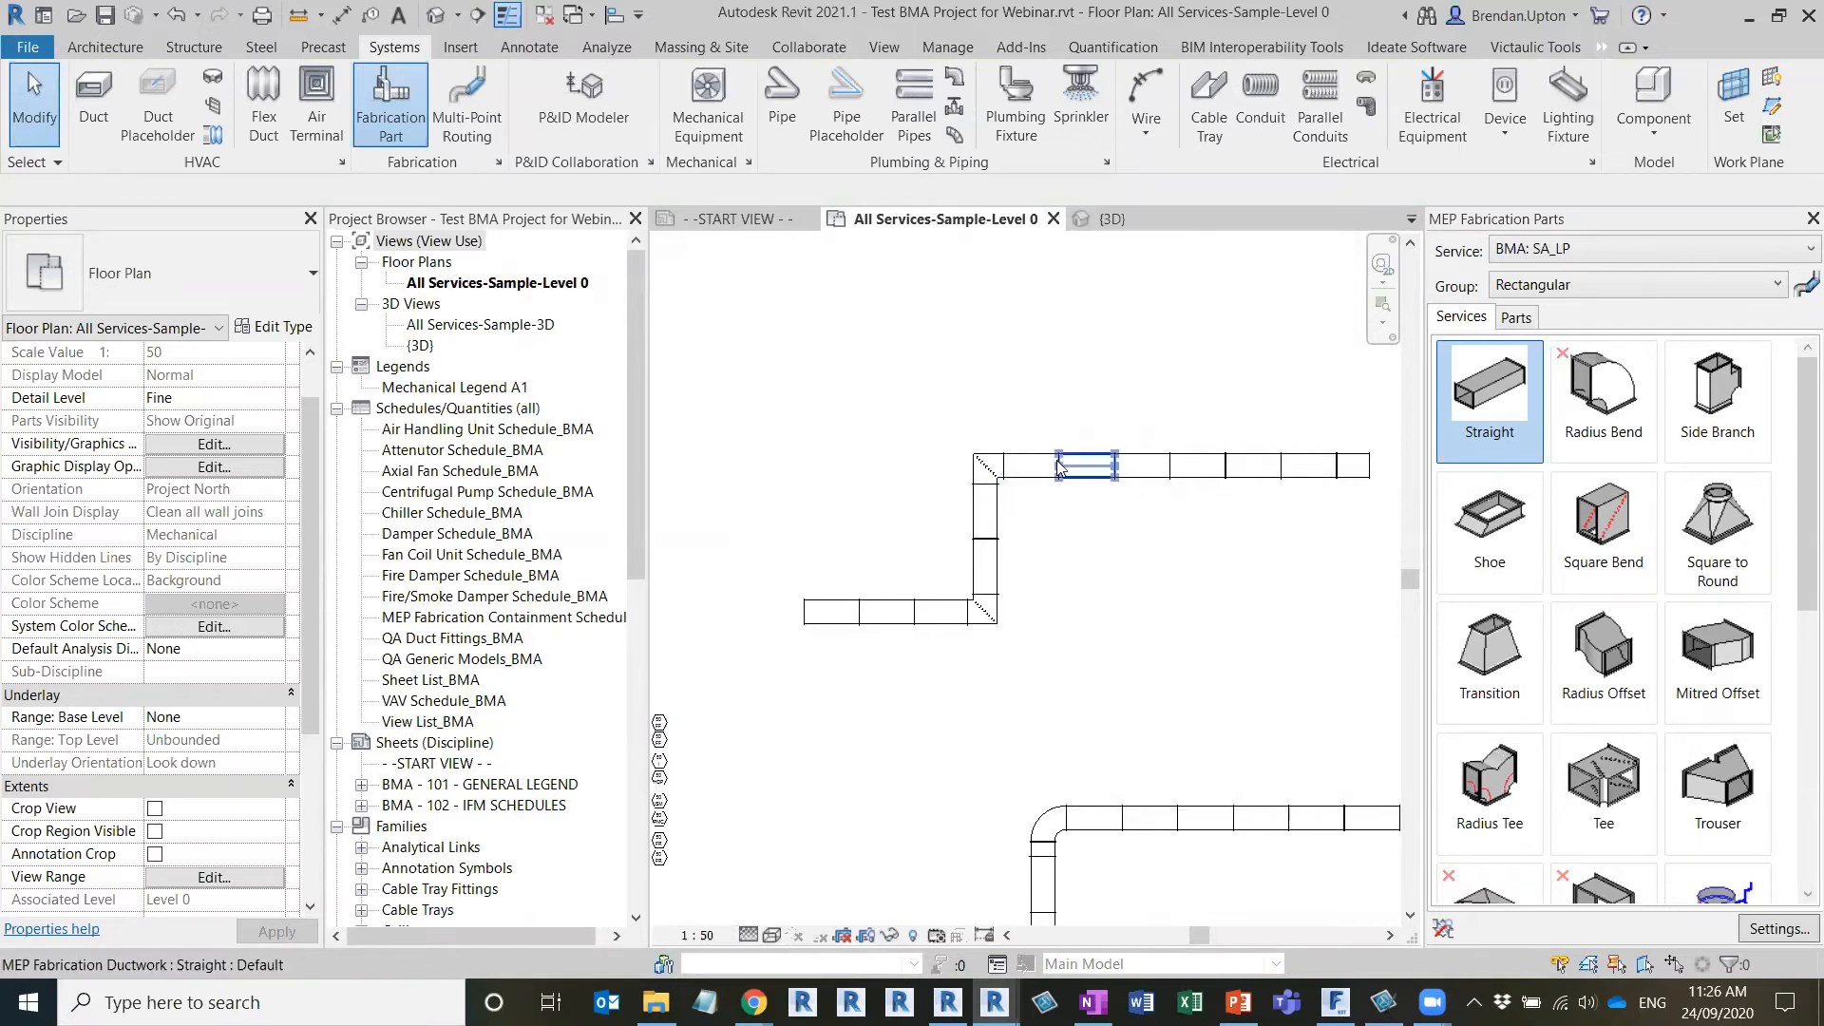
Examine the converted and optimized duct runs in the floor plan, comparing the square-bend run with the radius-bend runs
scroll(1033, 443, down, 2)
middle_drag(1196, 639, 1047, 498)
scroll(1046, 495, down, 2)
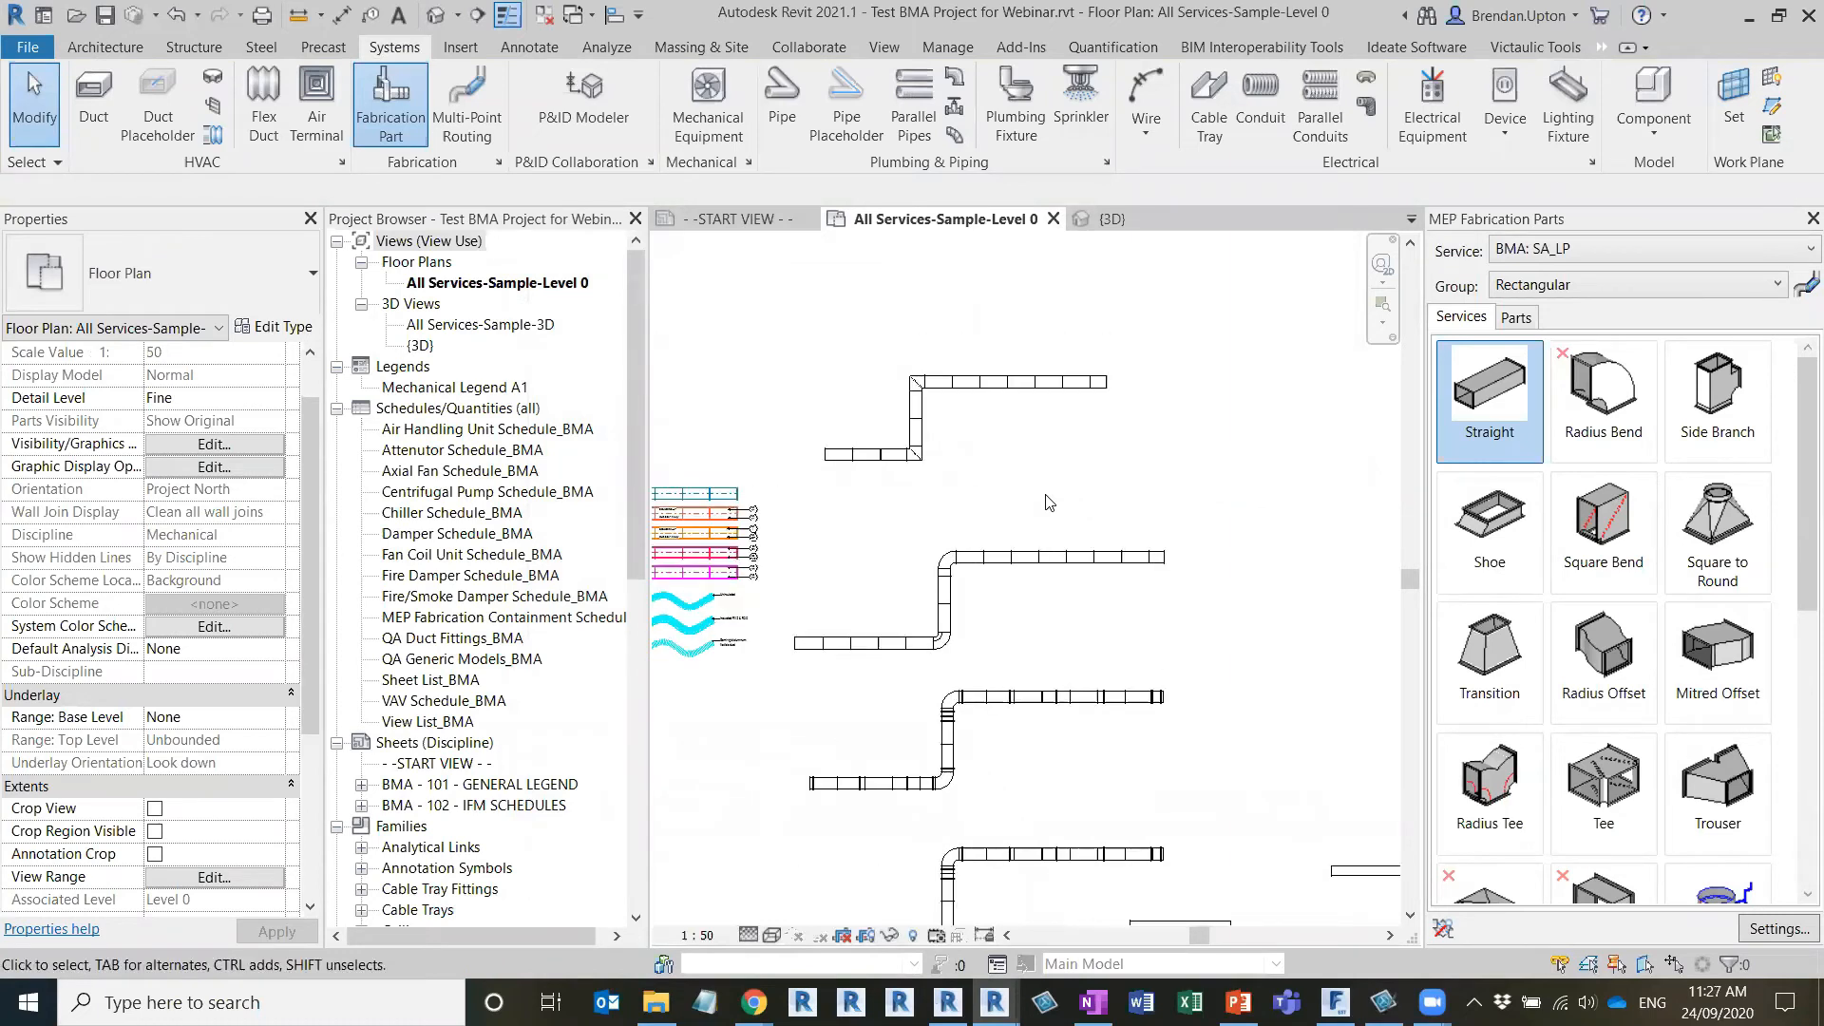
scroll(959, 461, up, 1)
scroll(1099, 481, up, 2)
middle_drag(1090, 490, 1009, 498)
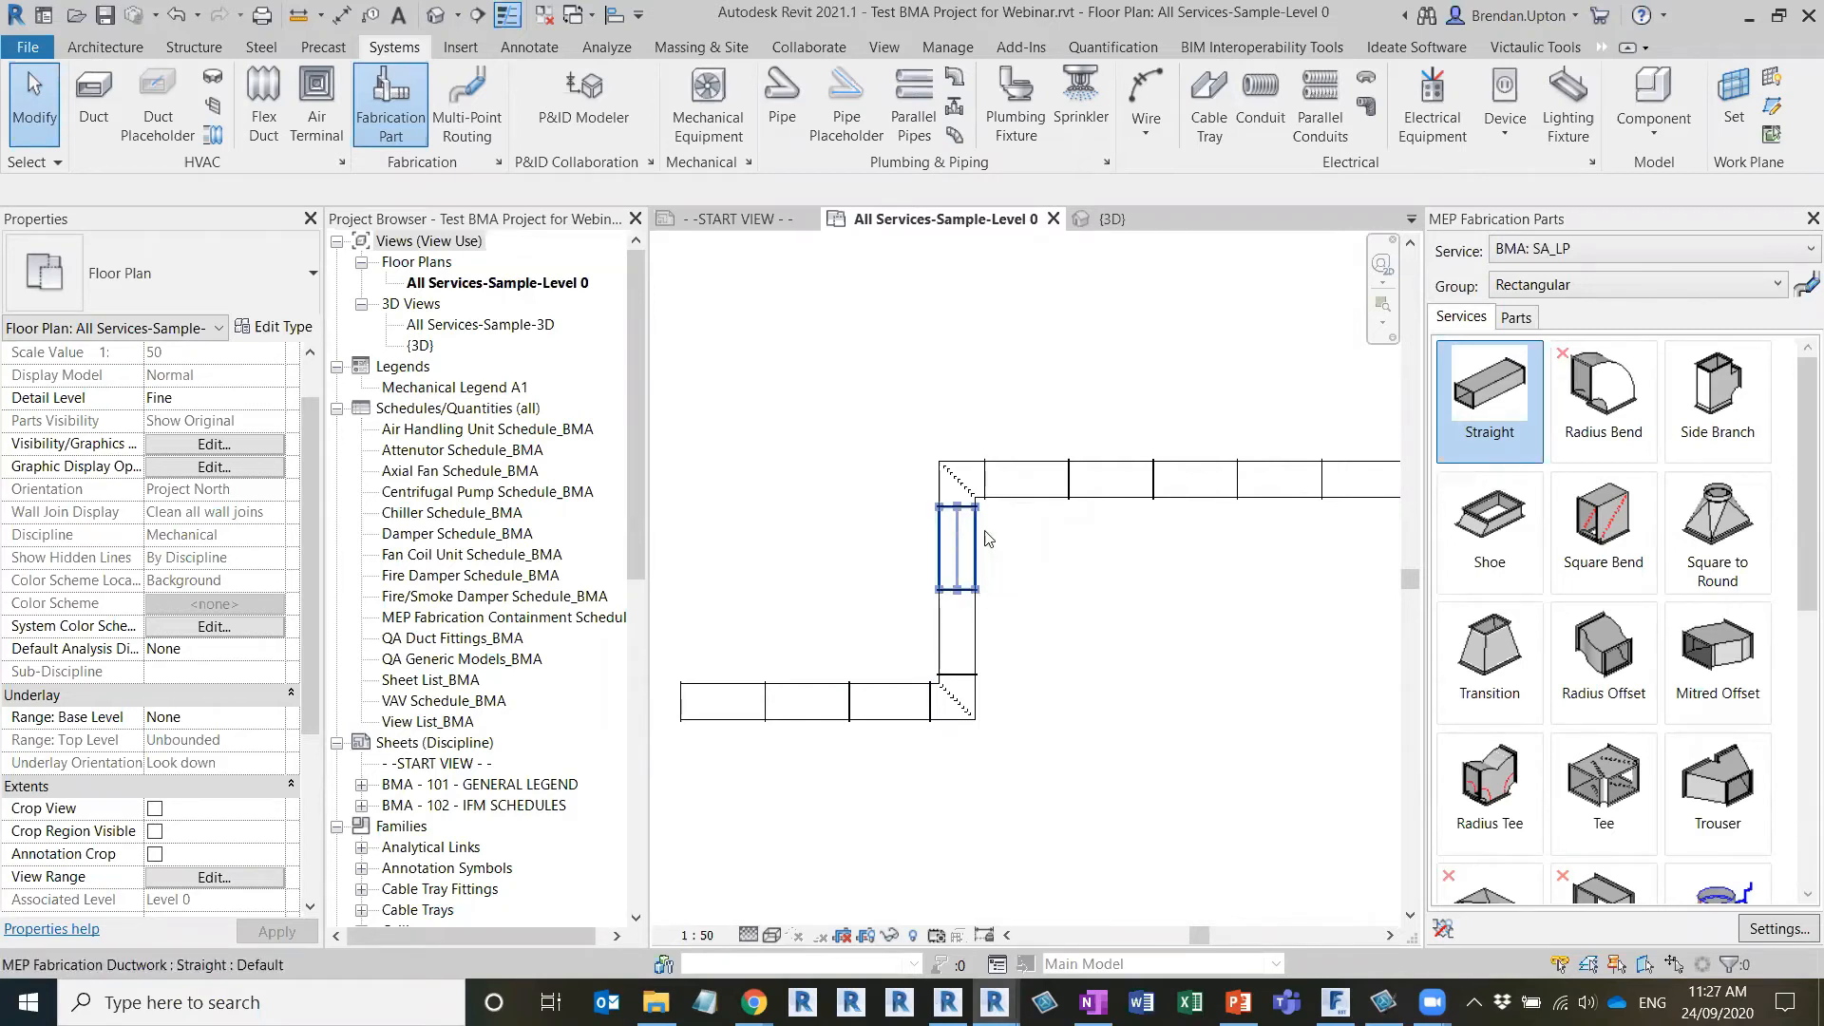
scroll(945, 525, down, 1)
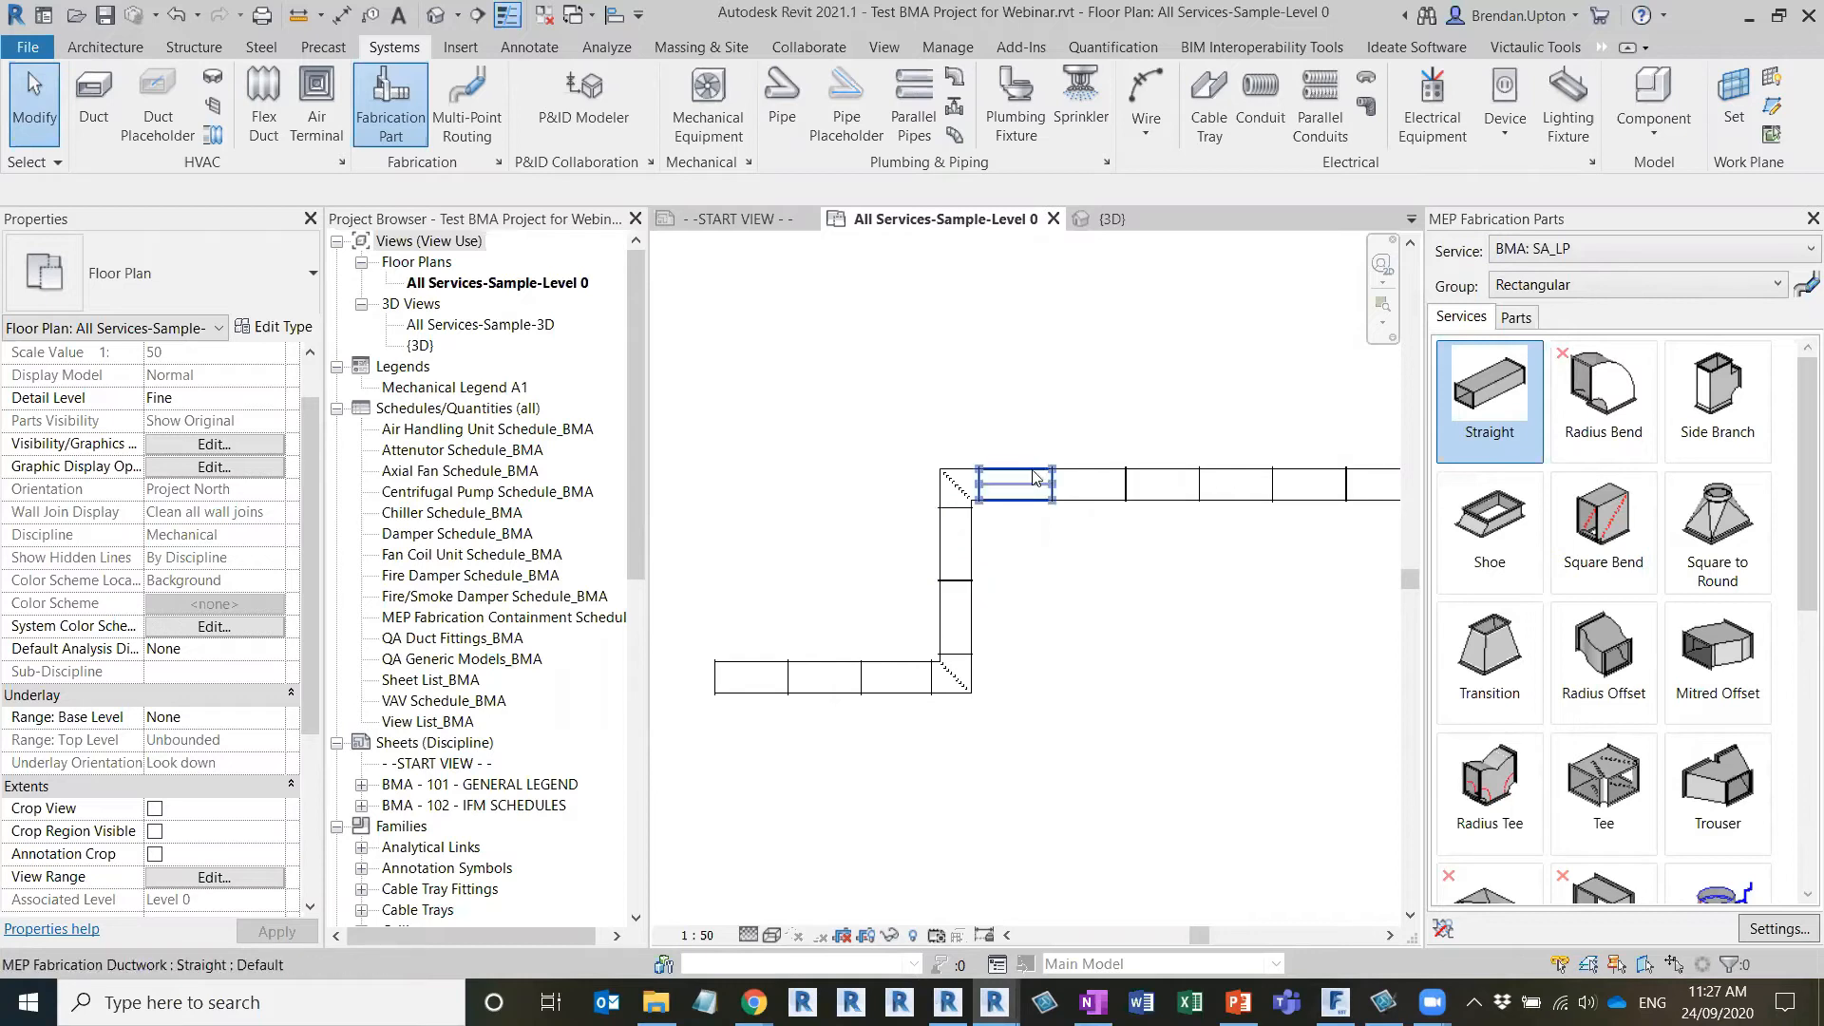
scroll(967, 530, down, 3)
Locate the two unconnected straight ducts in the floor plan and show their facing open ends in the 3D view
middle_drag(1084, 620, 955, 513)
scroll(943, 493, down, 2)
scroll(1065, 536, down, 2)
middle_drag(1081, 470, 908, 289)
scroll(1102, 804, up, 3)
scroll(1102, 808, up, 1)
middle_drag(1124, 836, 1030, 796)
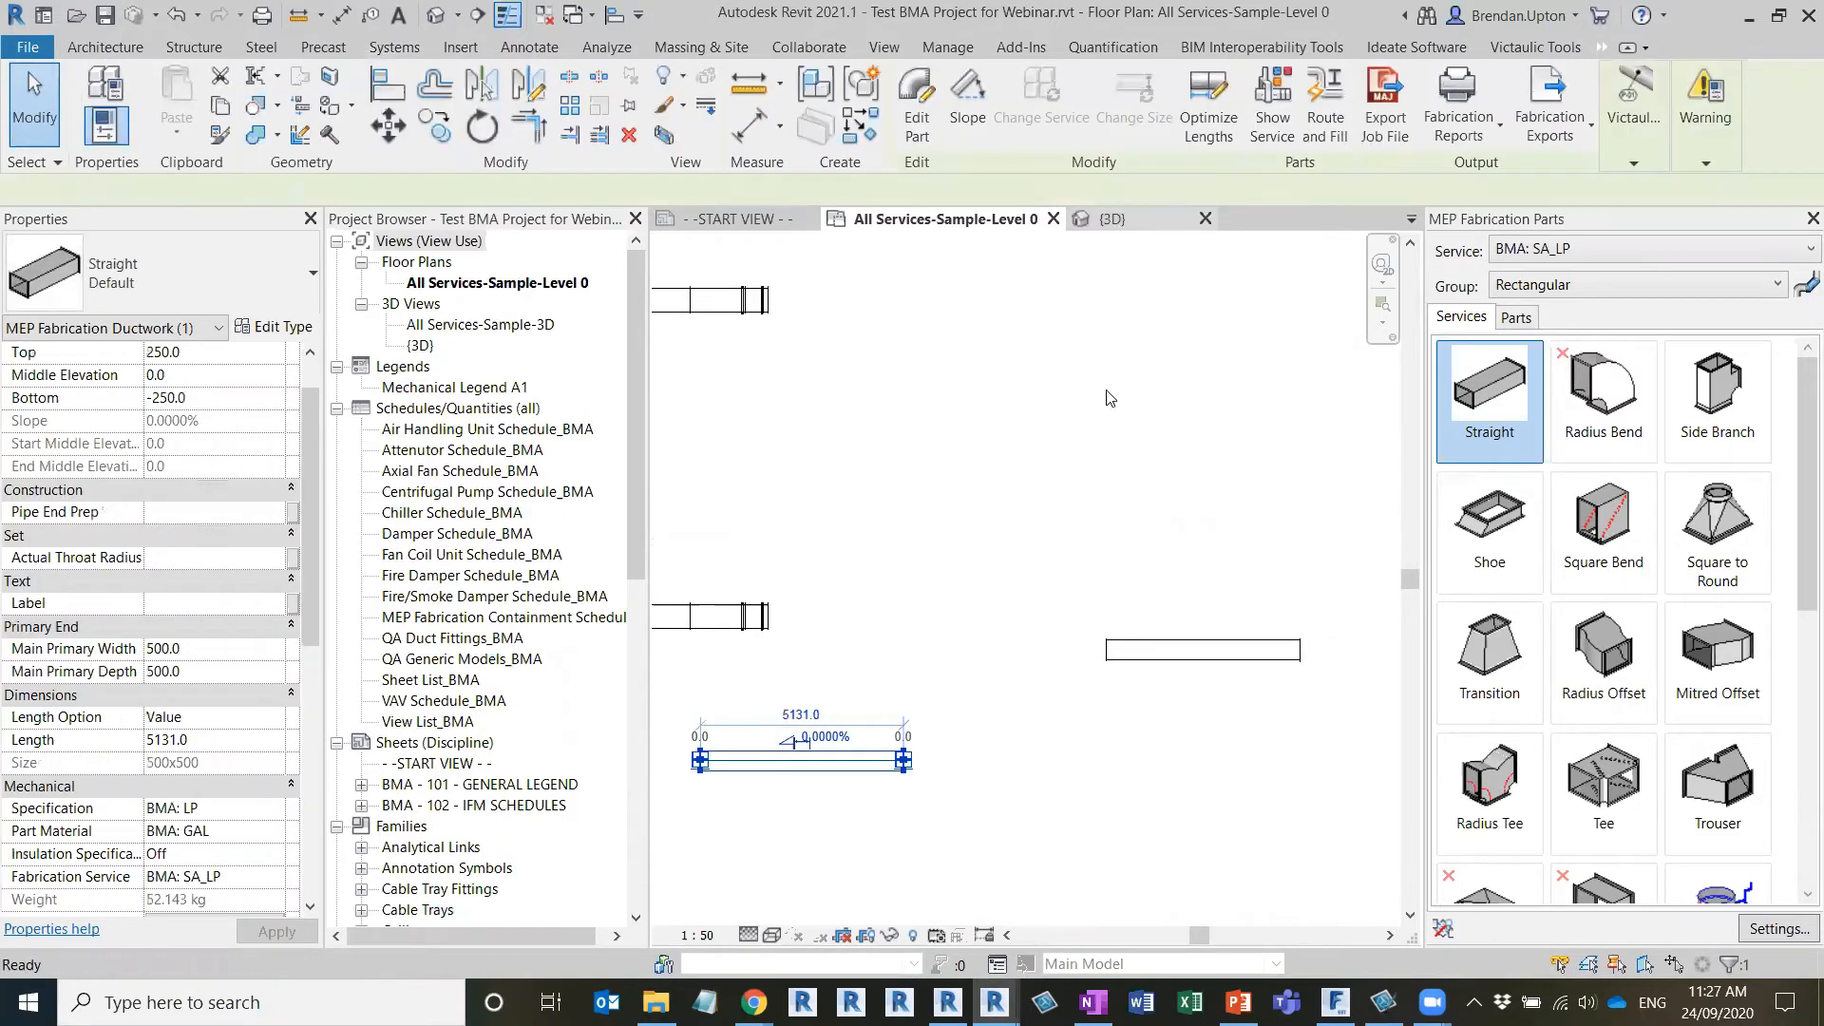
key(ctrl+Tab)
middle_drag(1214, 634, 843, 631)
scroll(843, 633, down, 2)
middle_drag(991, 570, 1017, 665)
scroll(974, 653, up, 6)
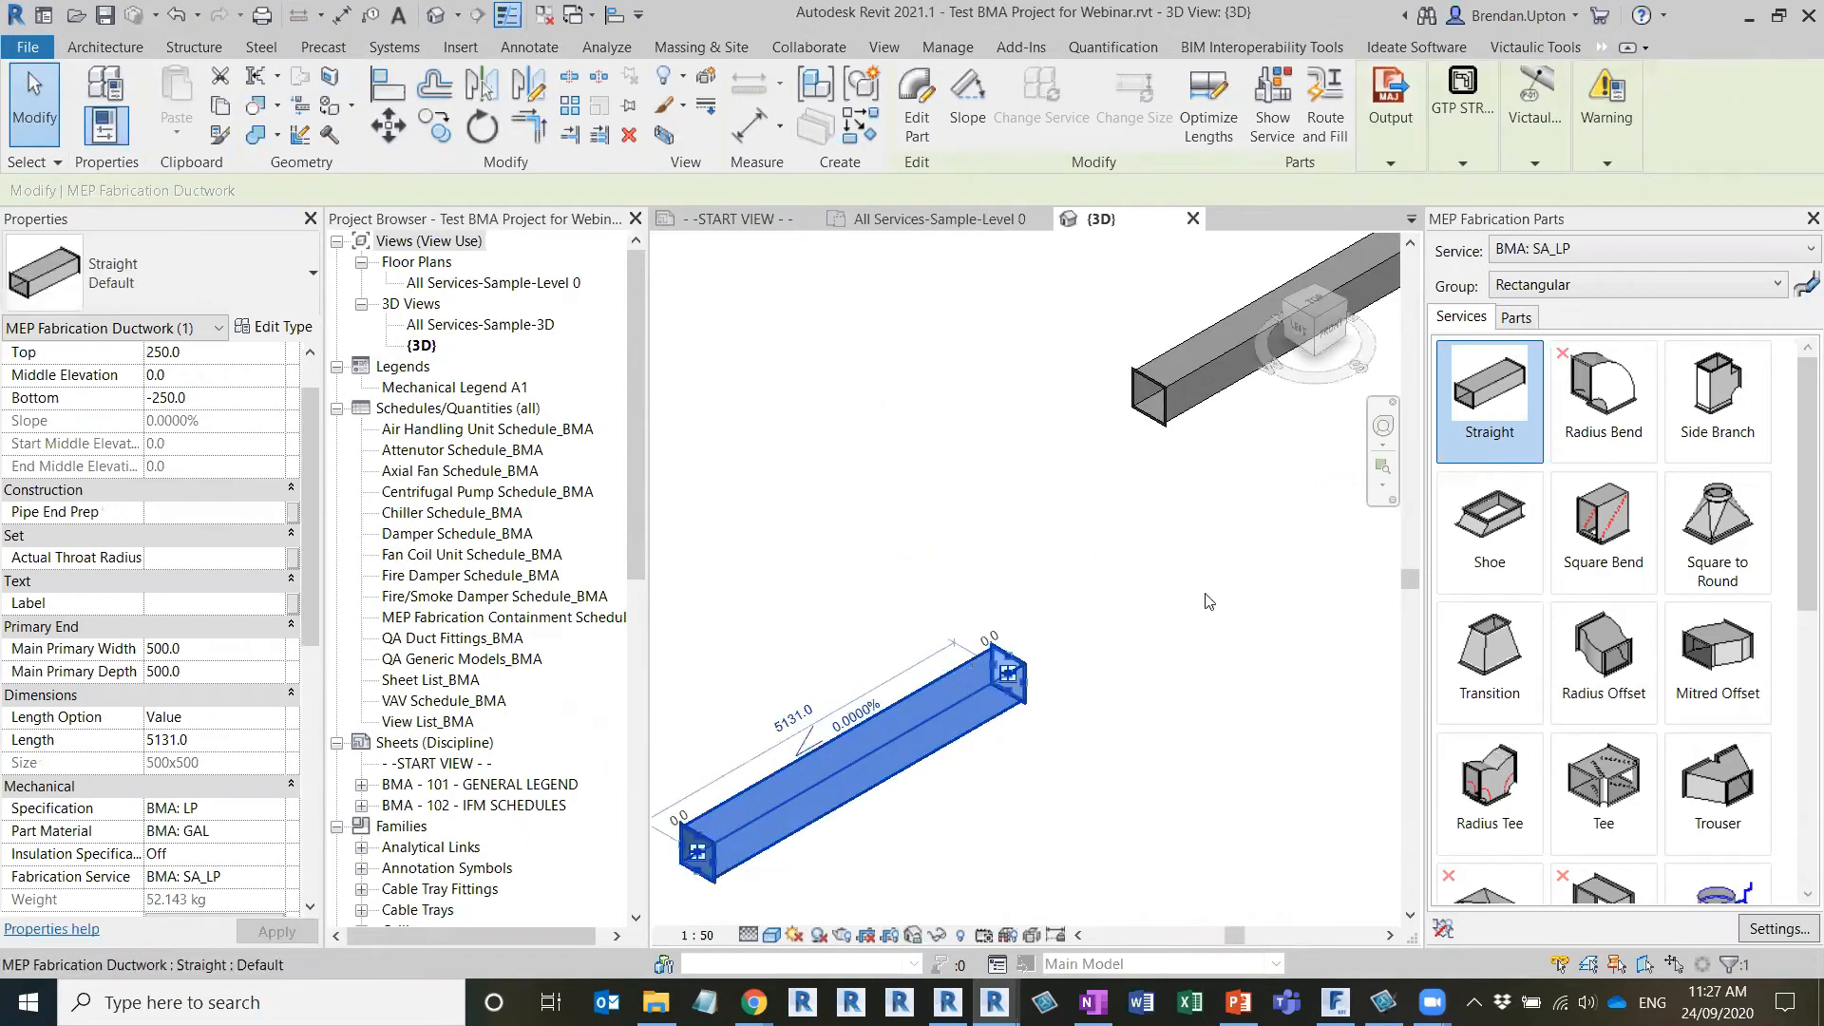
click(946, 773)
middle_drag(945, 773, 829, 876)
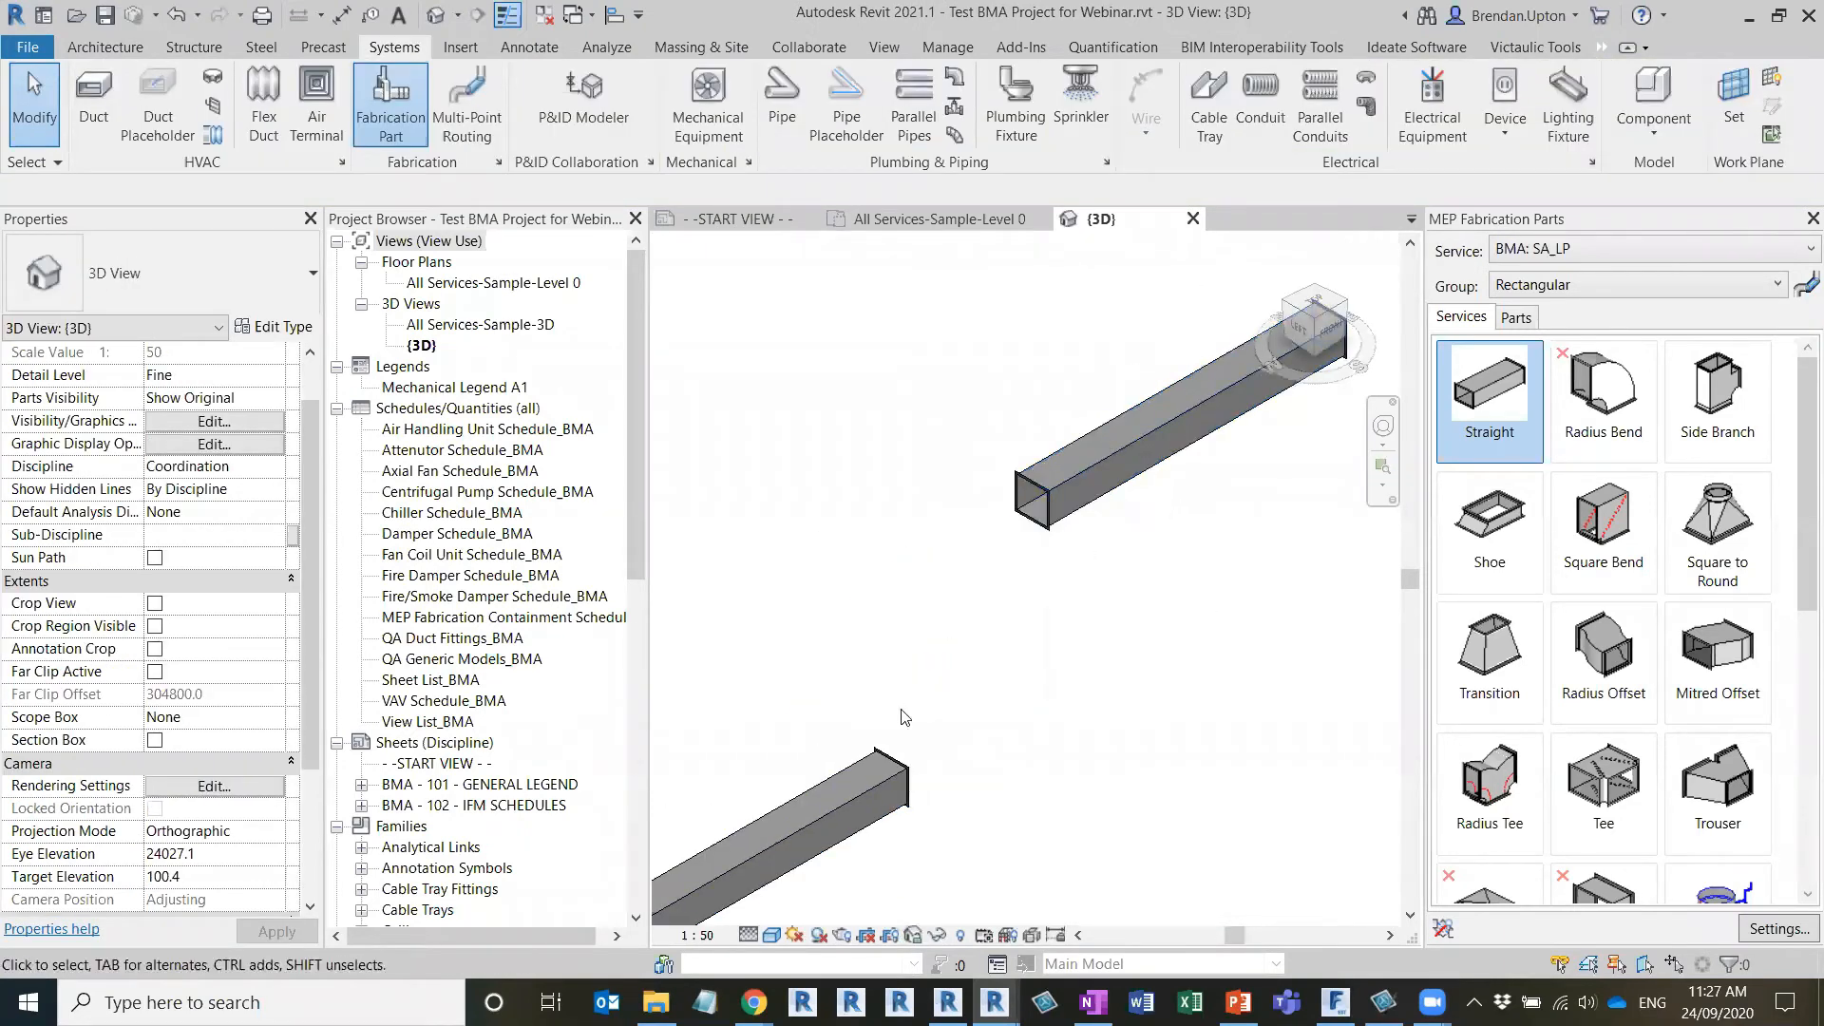
Run Route and Fill between the facing open ends of the two straight ducts
click(893, 803)
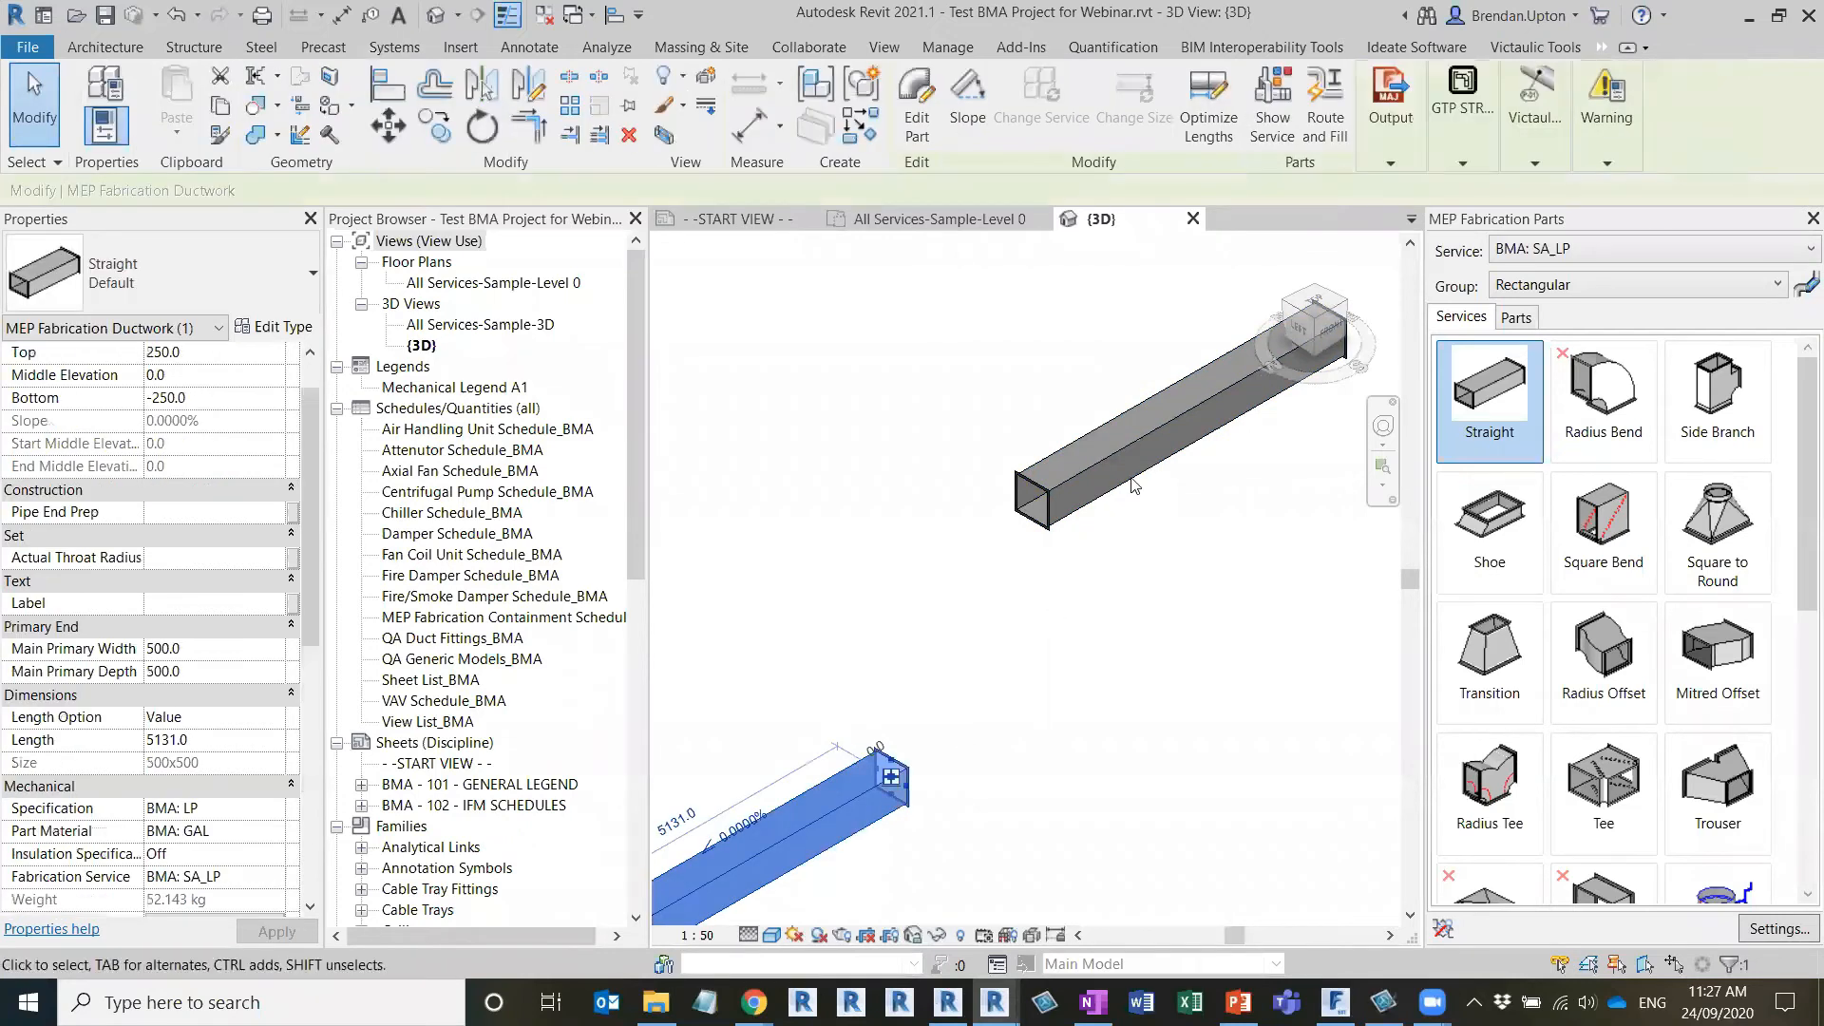
click(1333, 125)
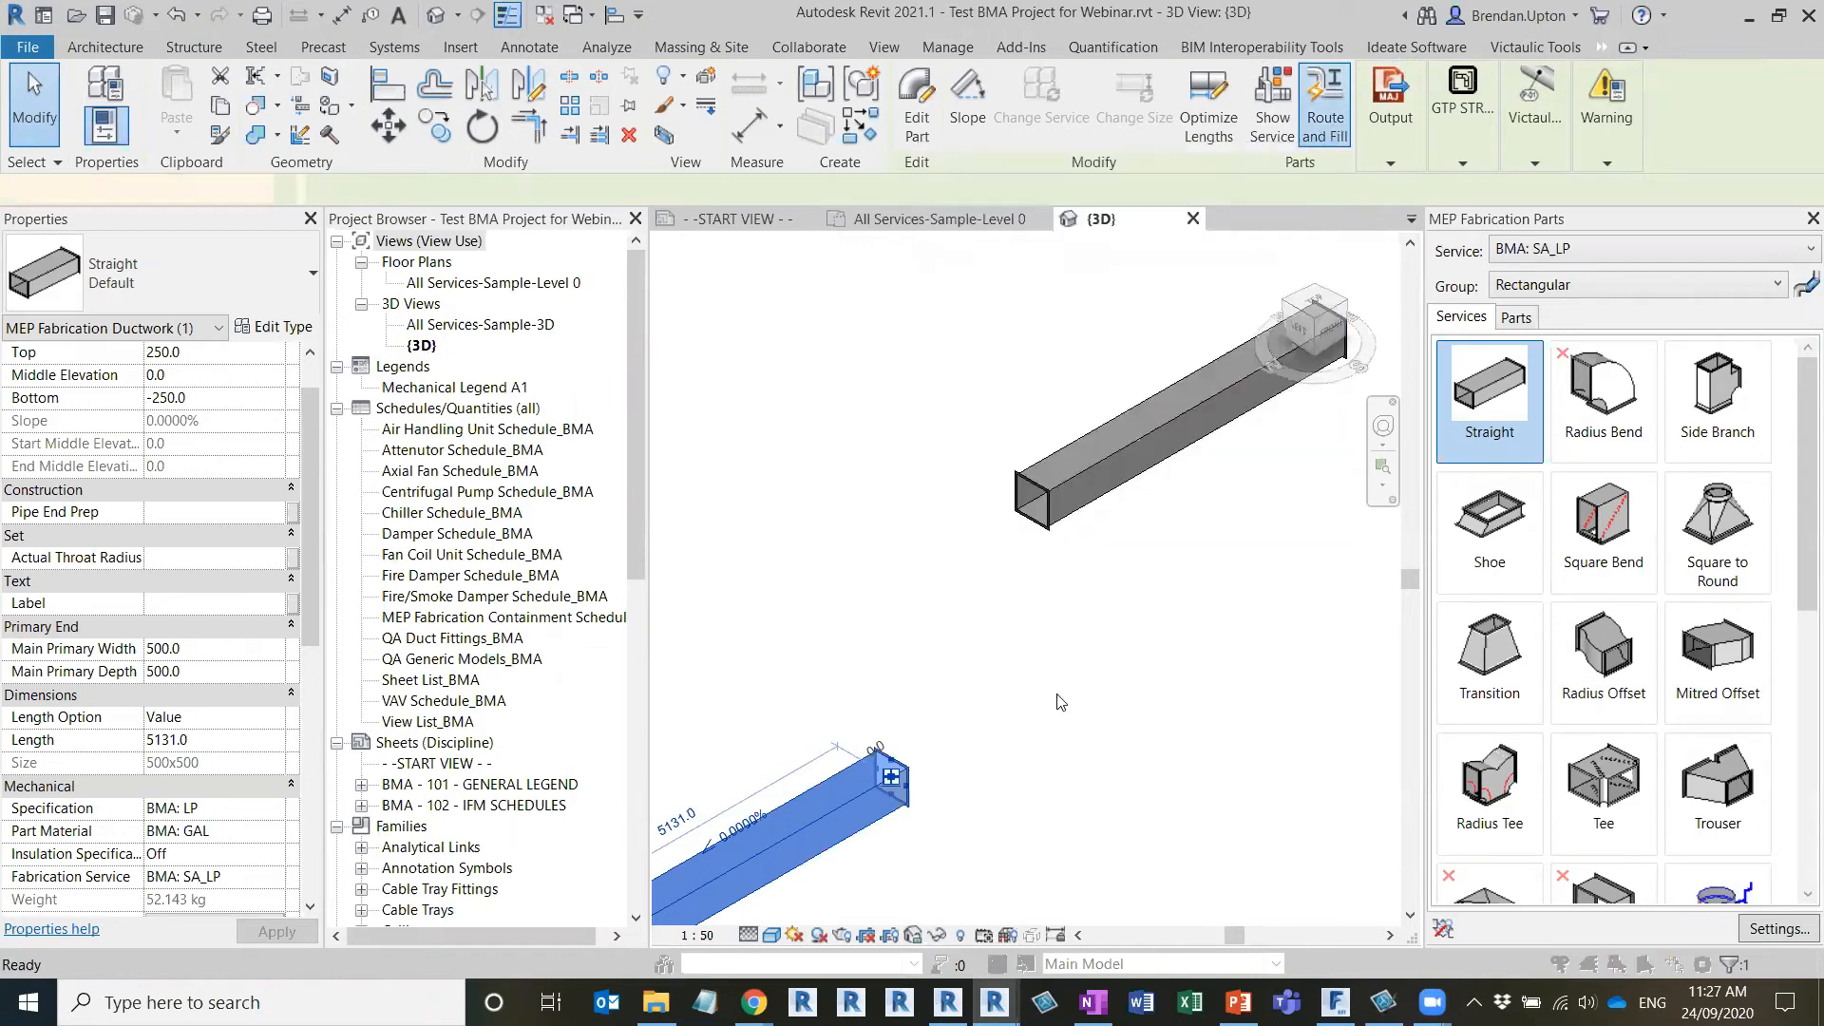
click(891, 777)
click(1021, 462)
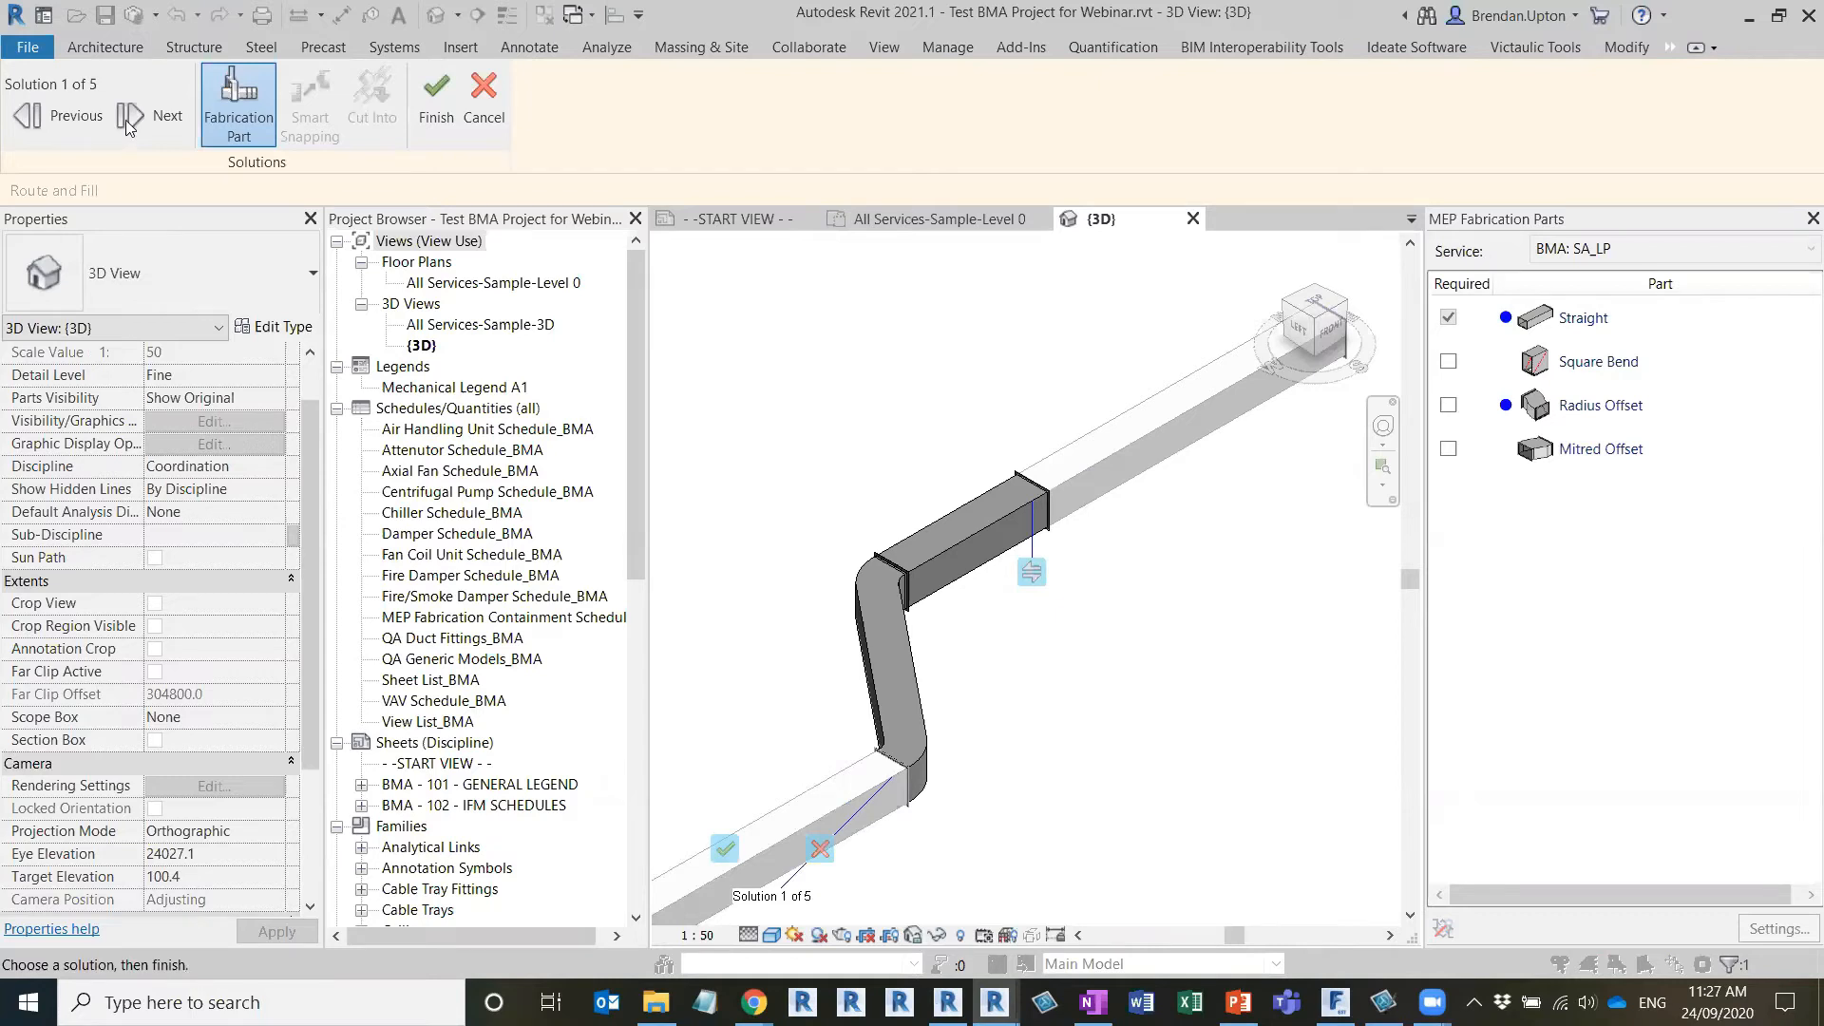
Compare the proposed routing solutions and accept solution 3 of 5, which uses straights and square bends
middle_drag(1080, 700, 1108, 602)
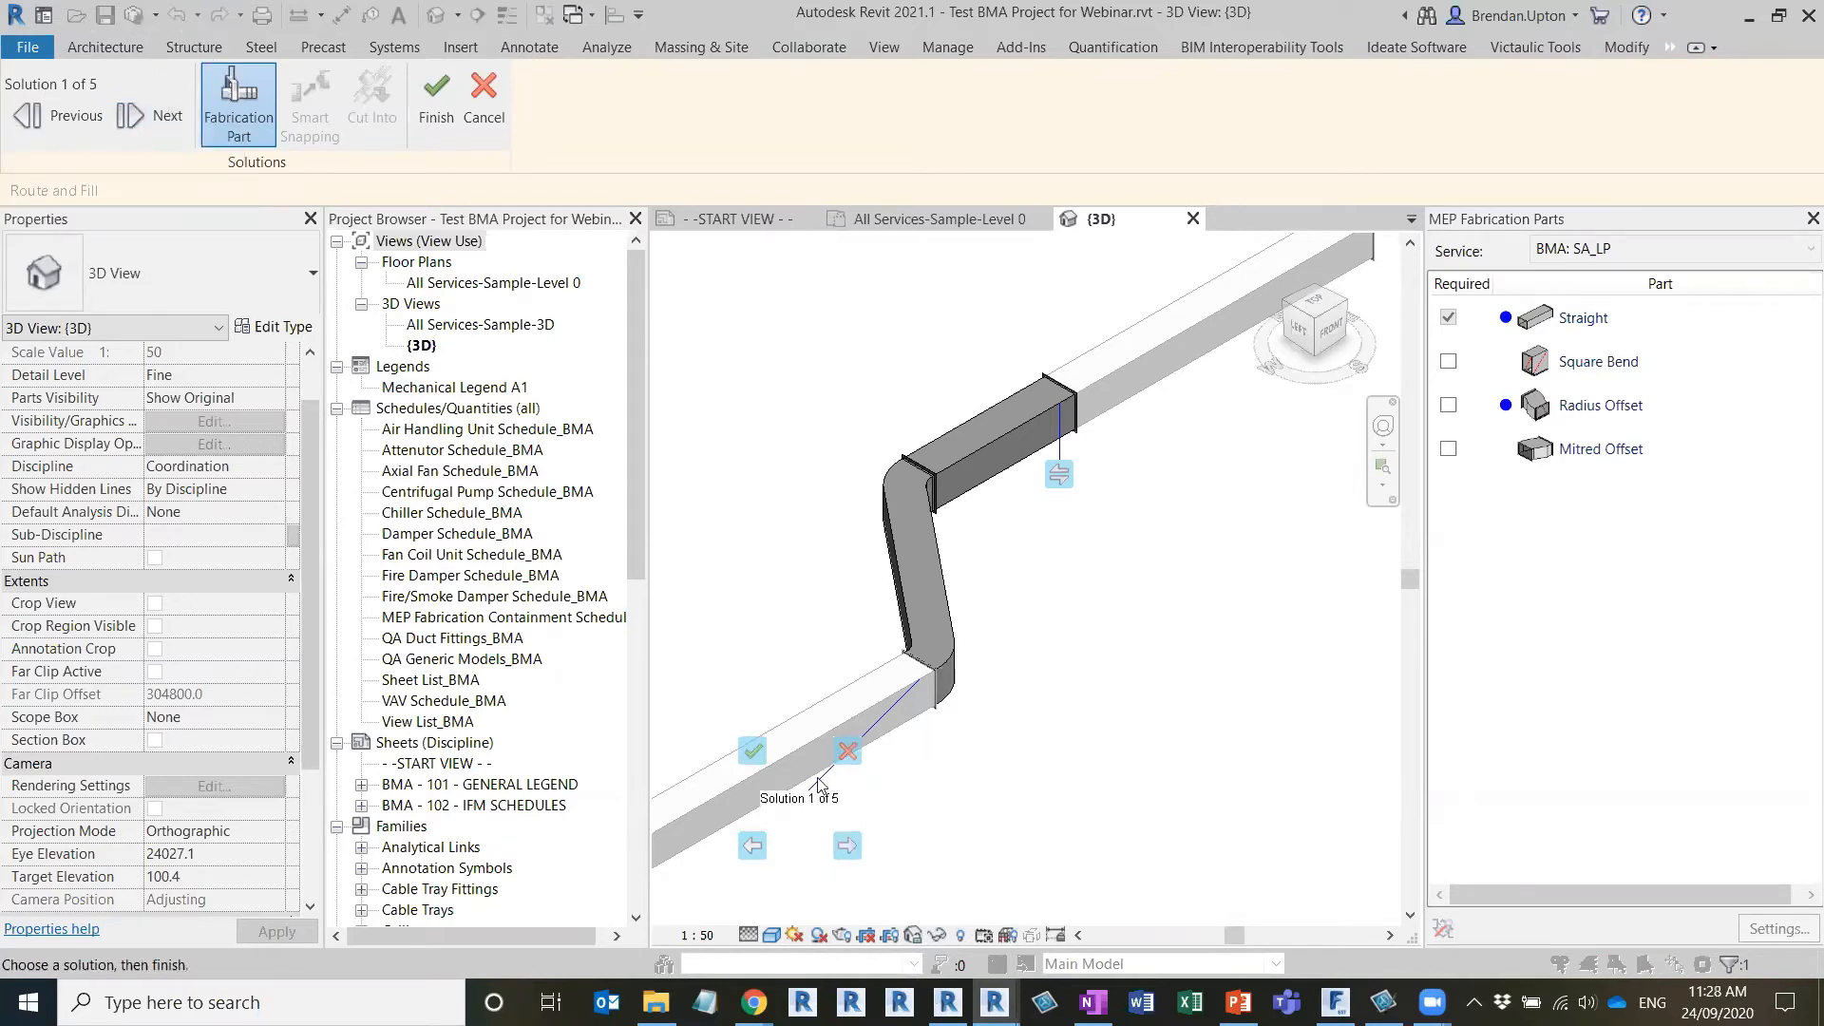
click(848, 847)
click(852, 848)
click(851, 848)
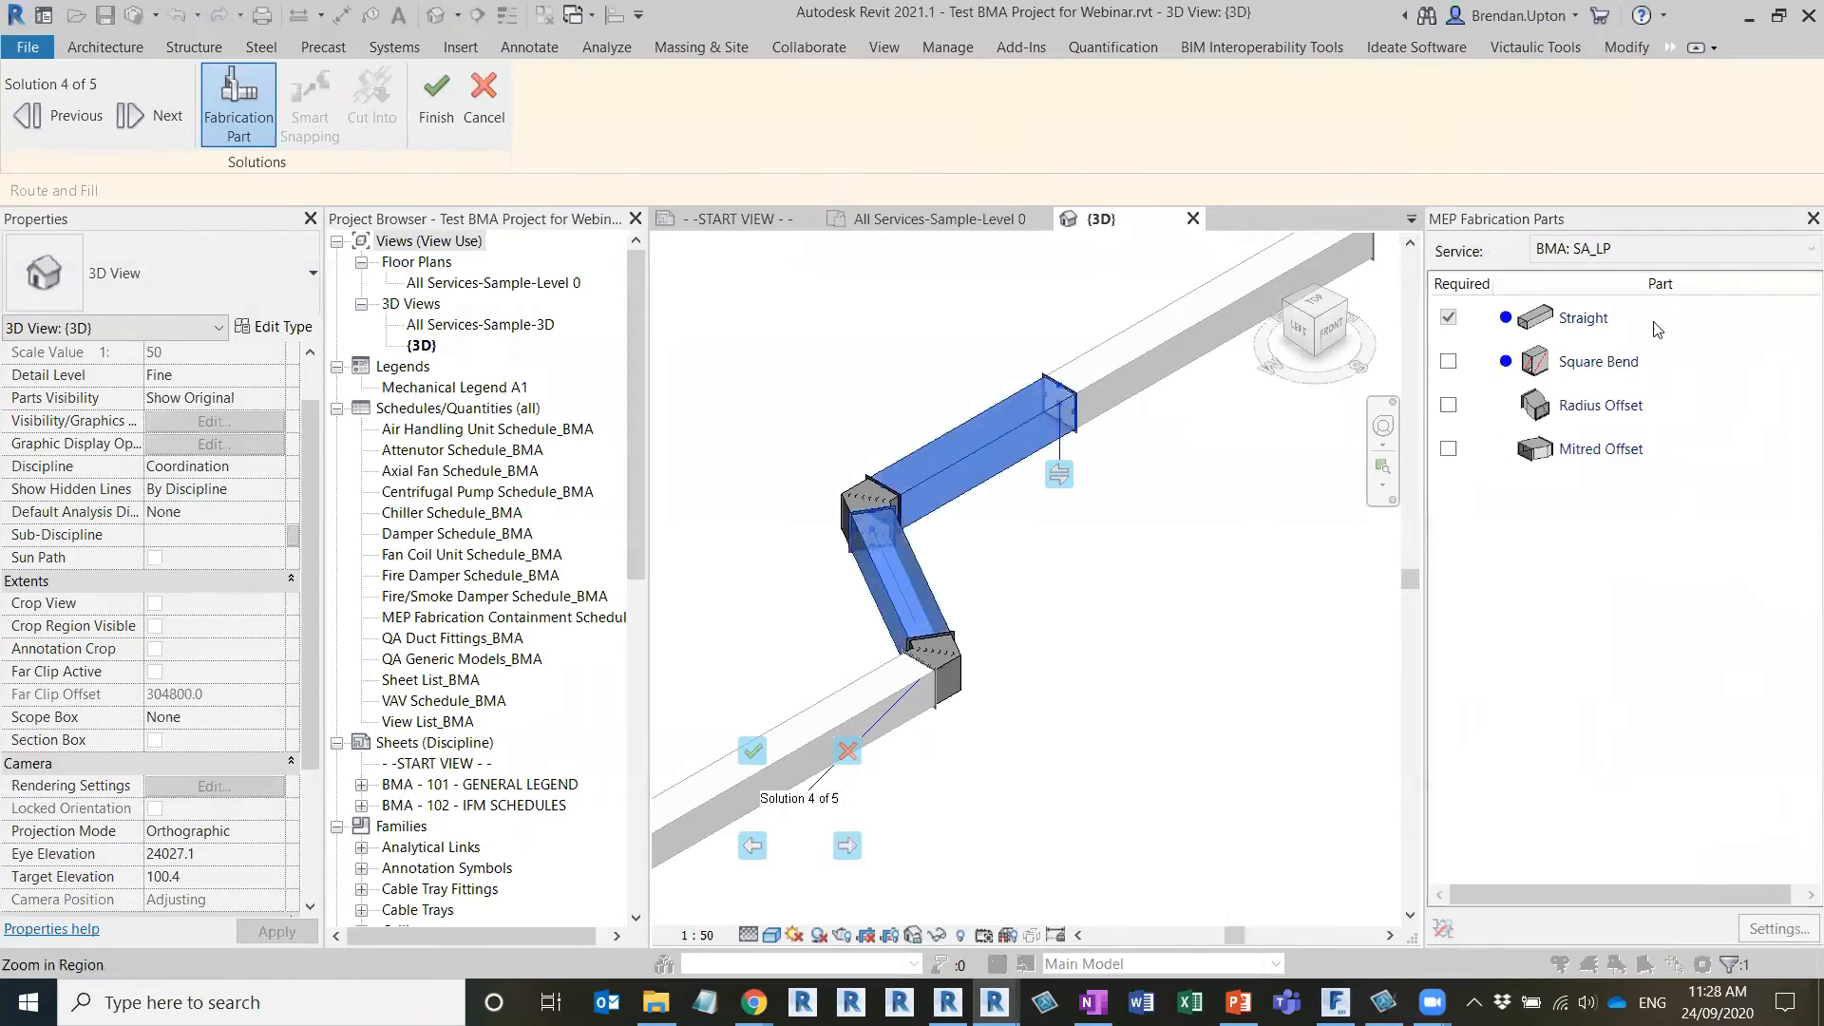
click(848, 850)
click(848, 850)
click(849, 851)
click(847, 849)
click(847, 849)
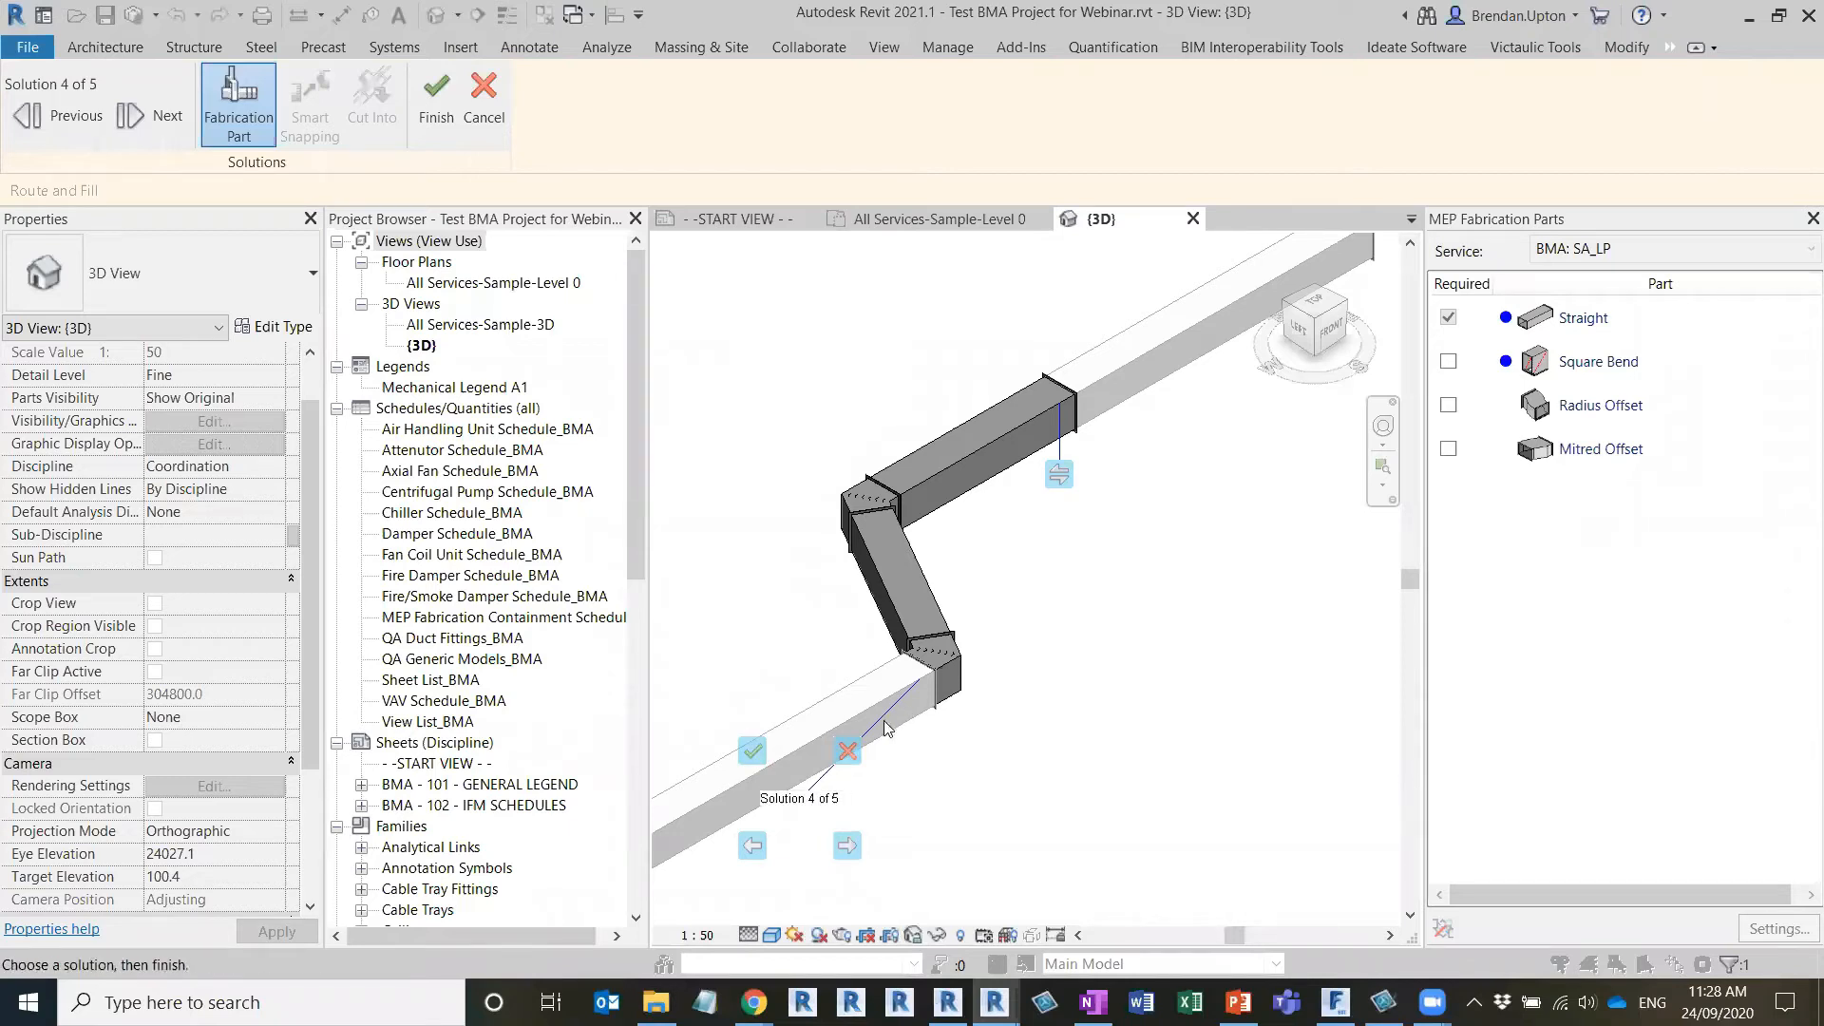
click(848, 844)
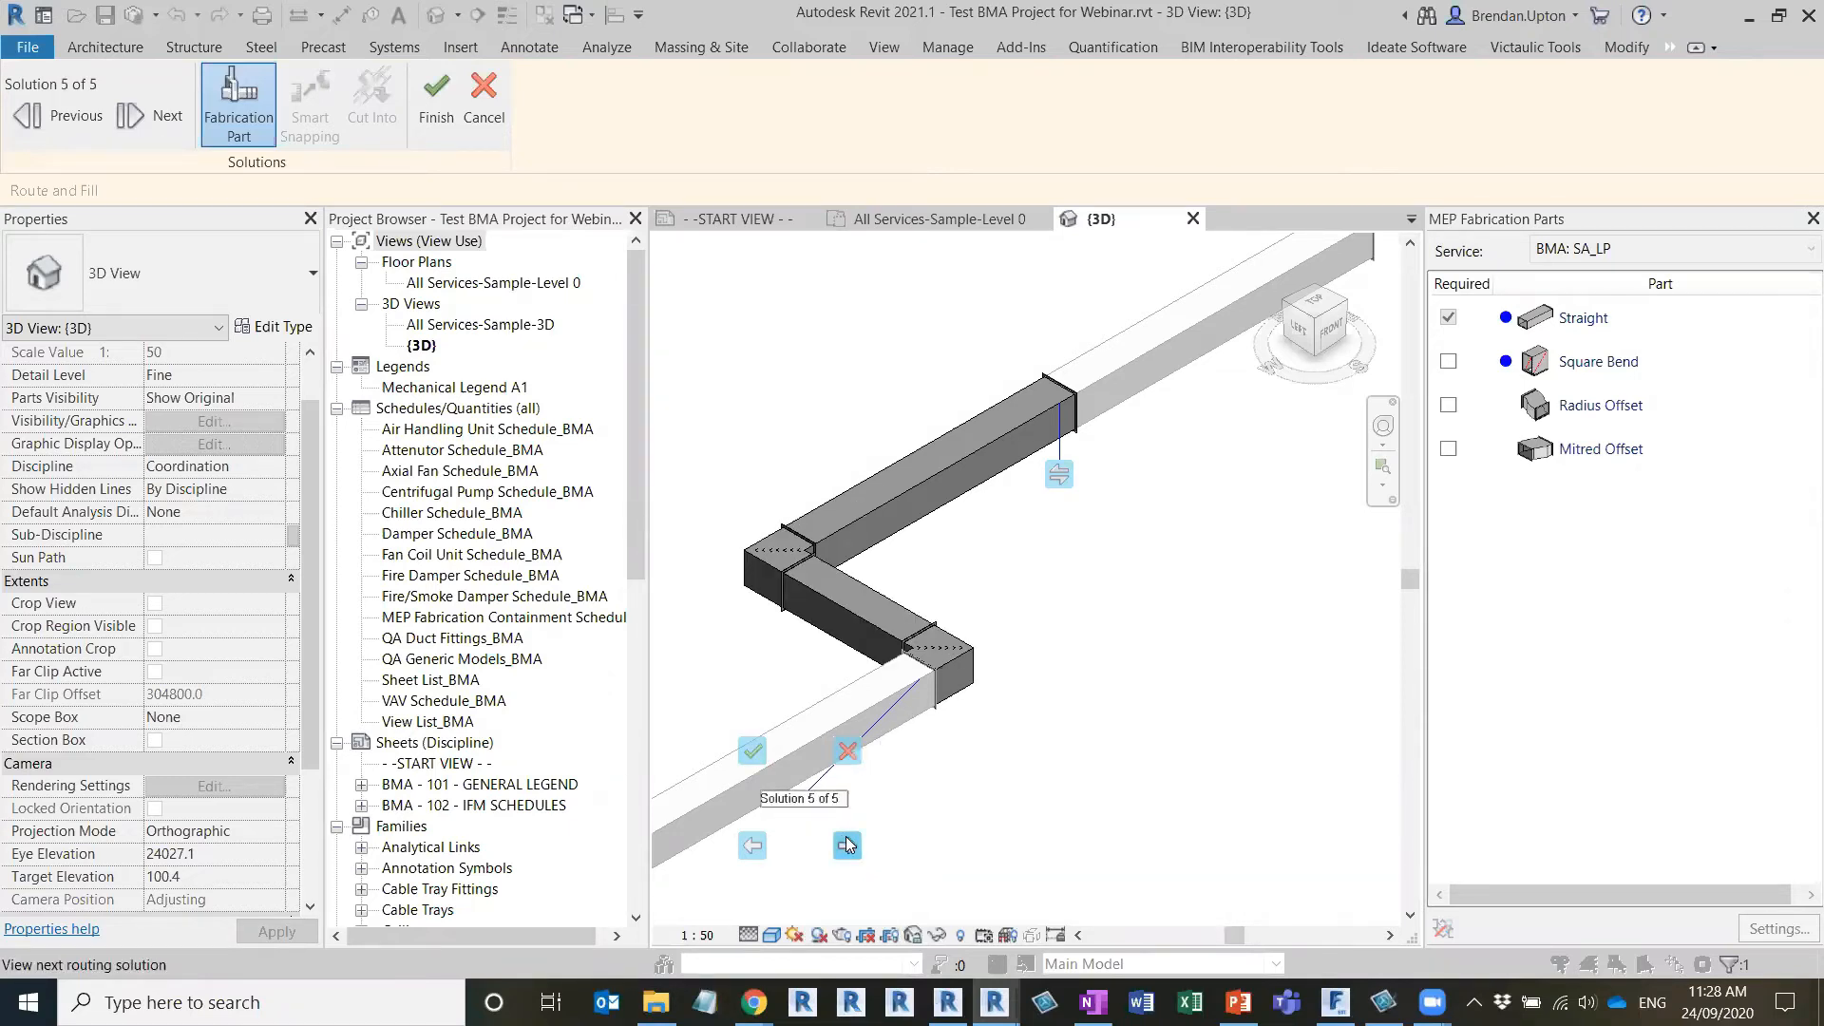
click(848, 845)
click(847, 845)
click(847, 845)
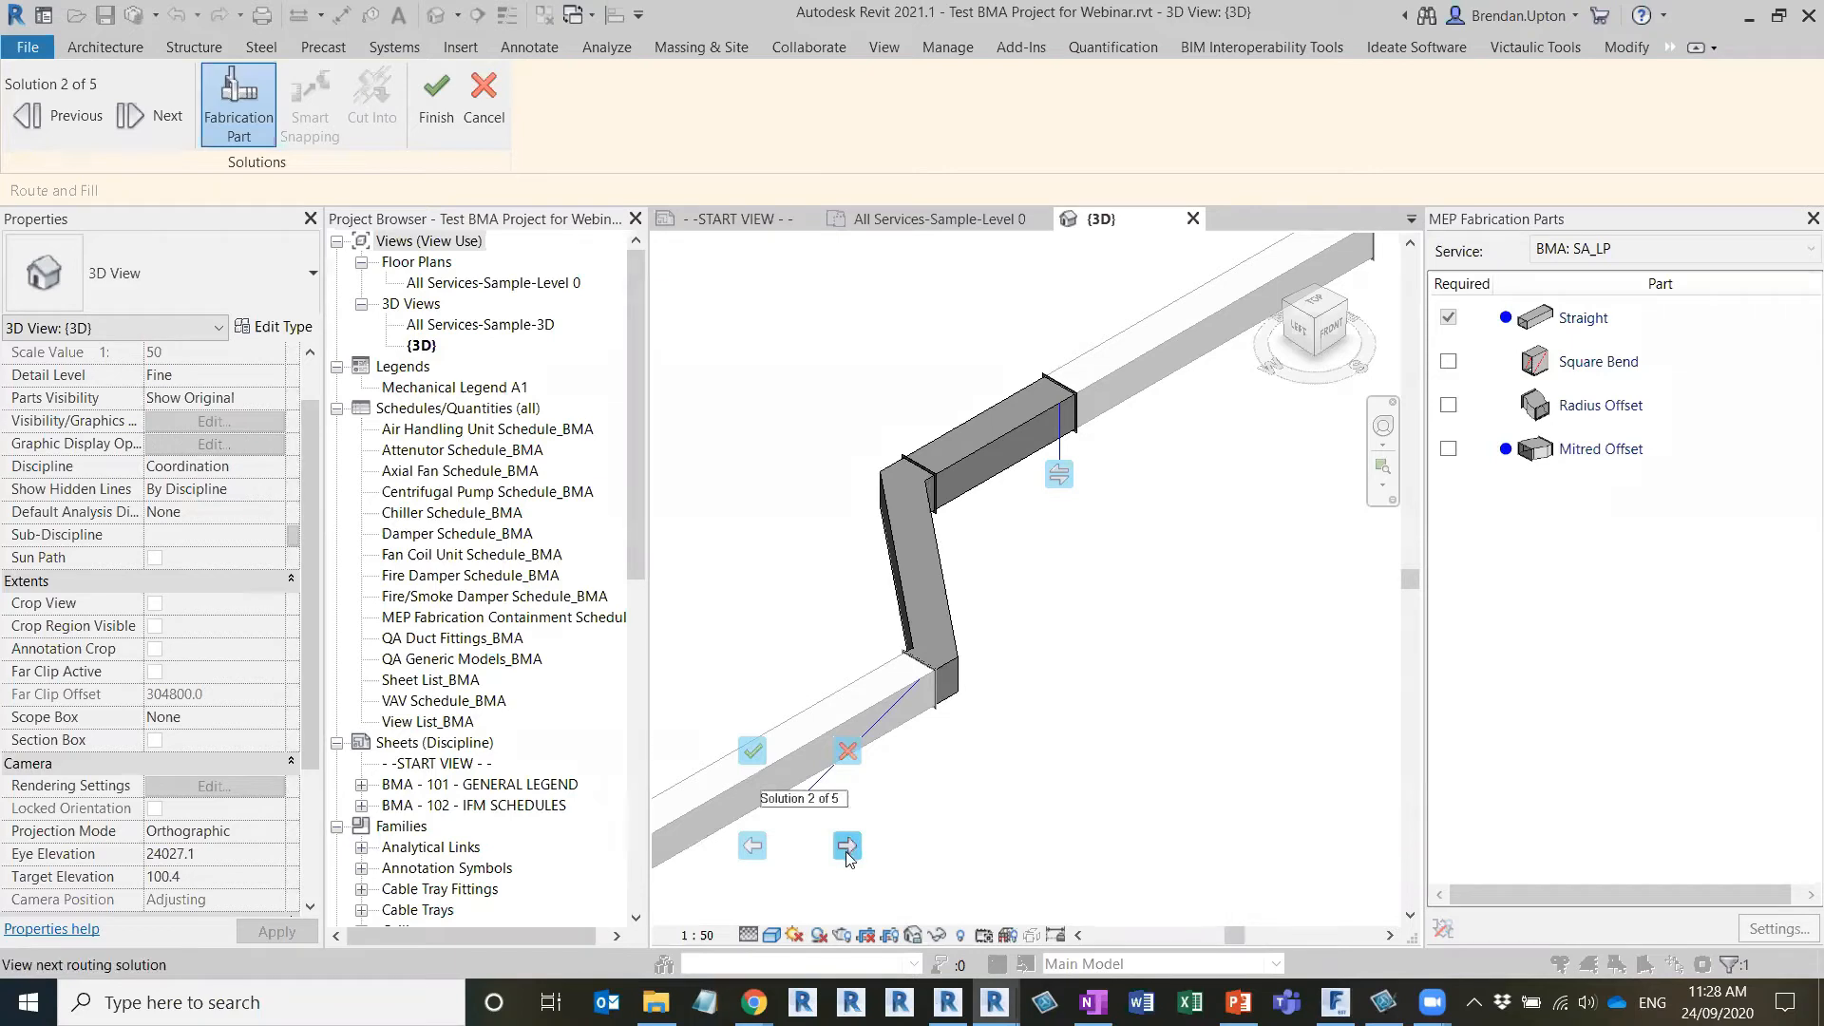
click(752, 752)
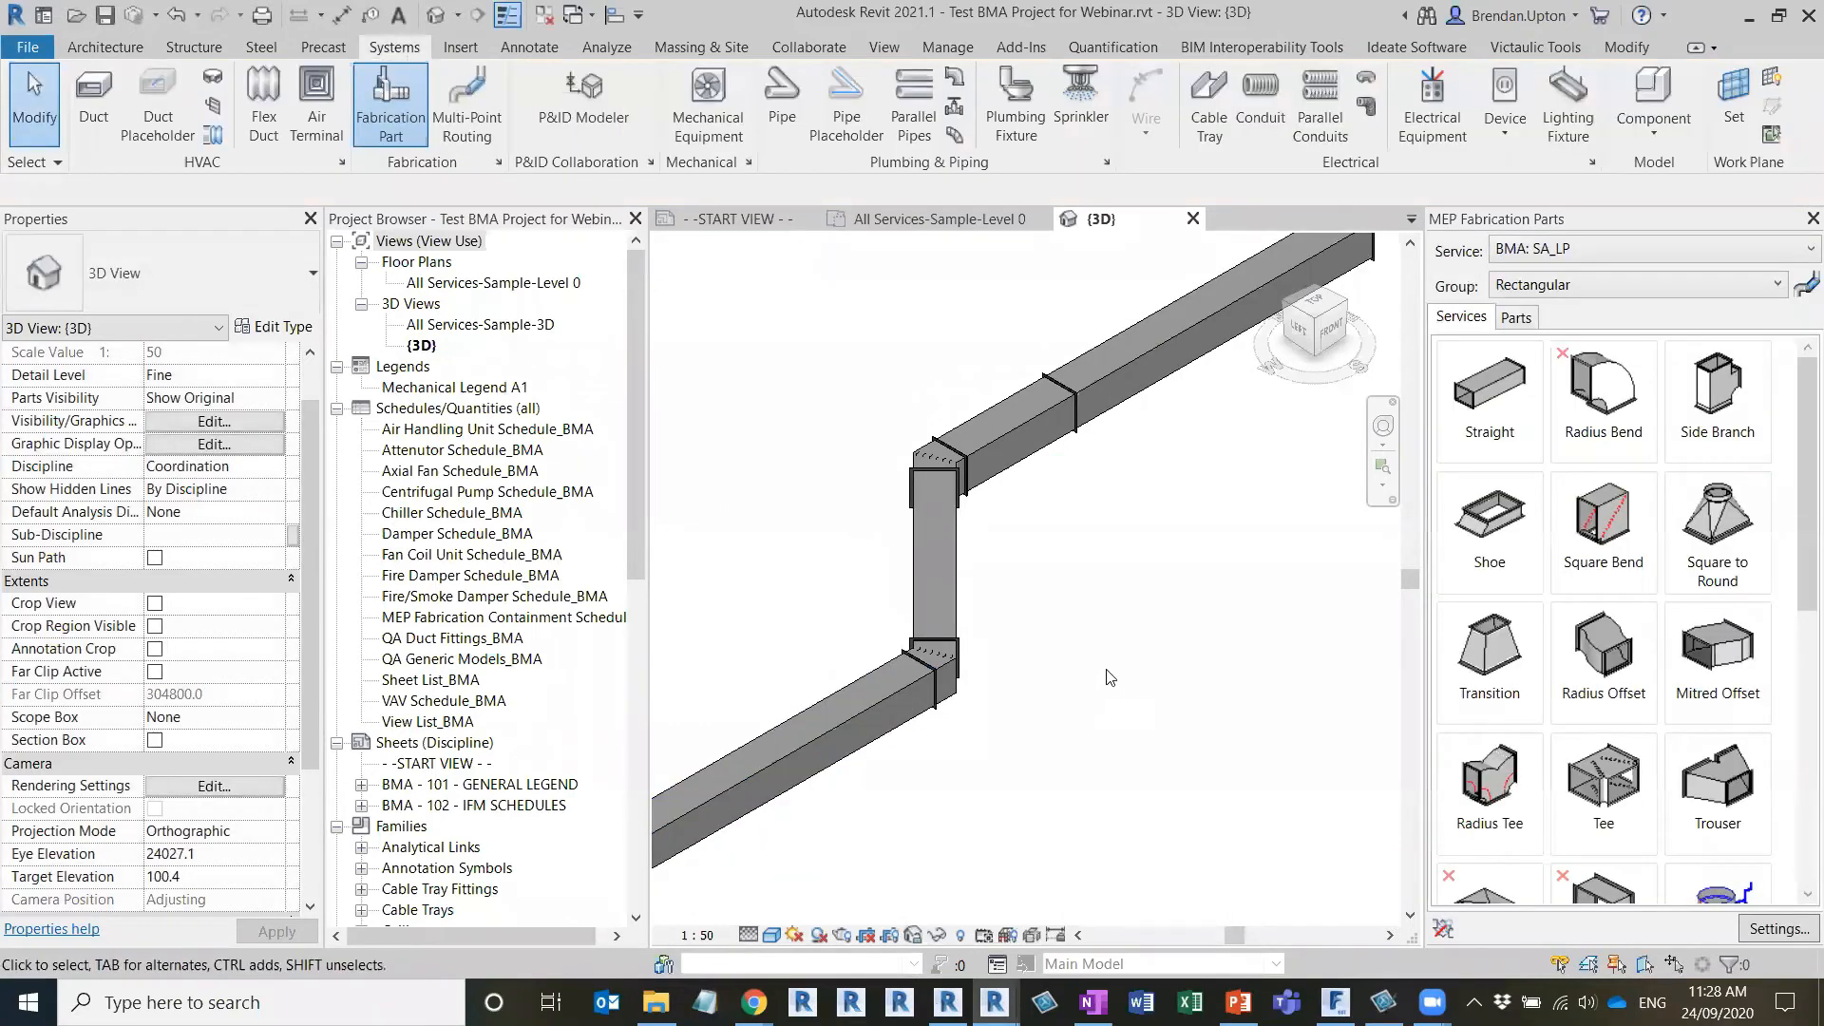
Optimize the lengths of the whole connected routed run, and save the project
key(Tab)
click(856, 724)
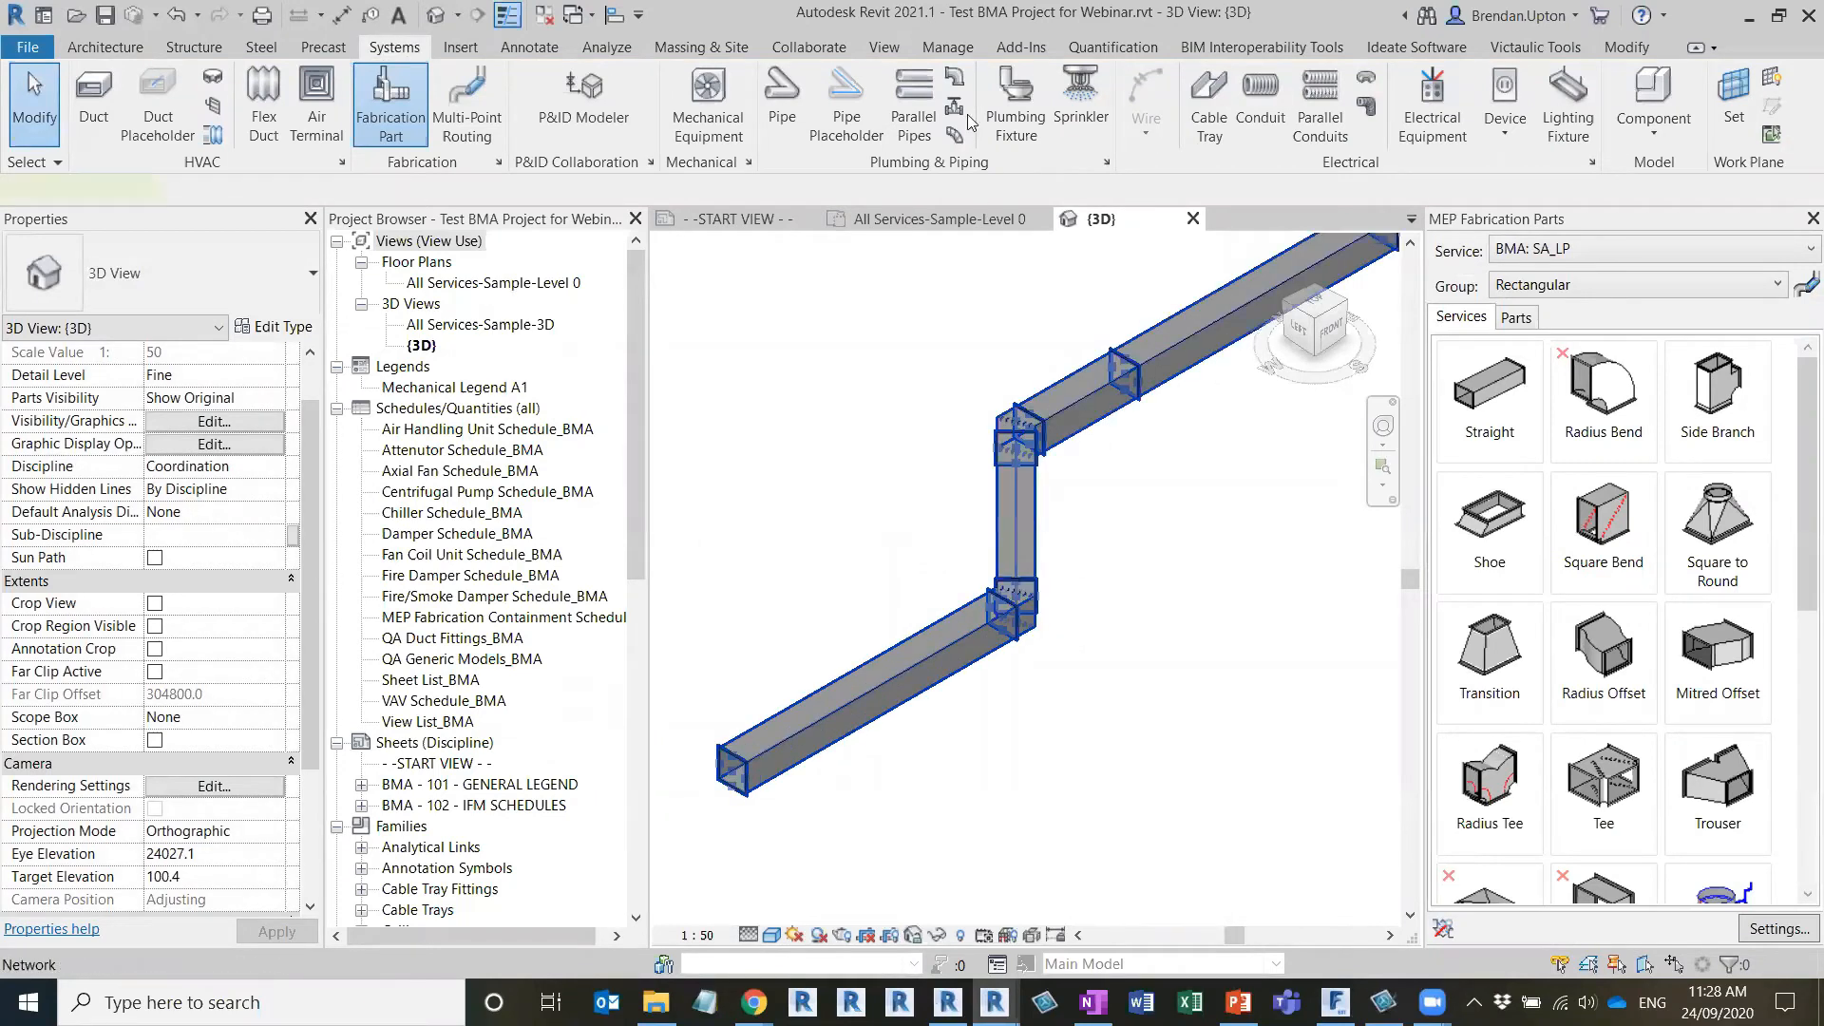
click(1123, 600)
scroll(1157, 602, down, 3)
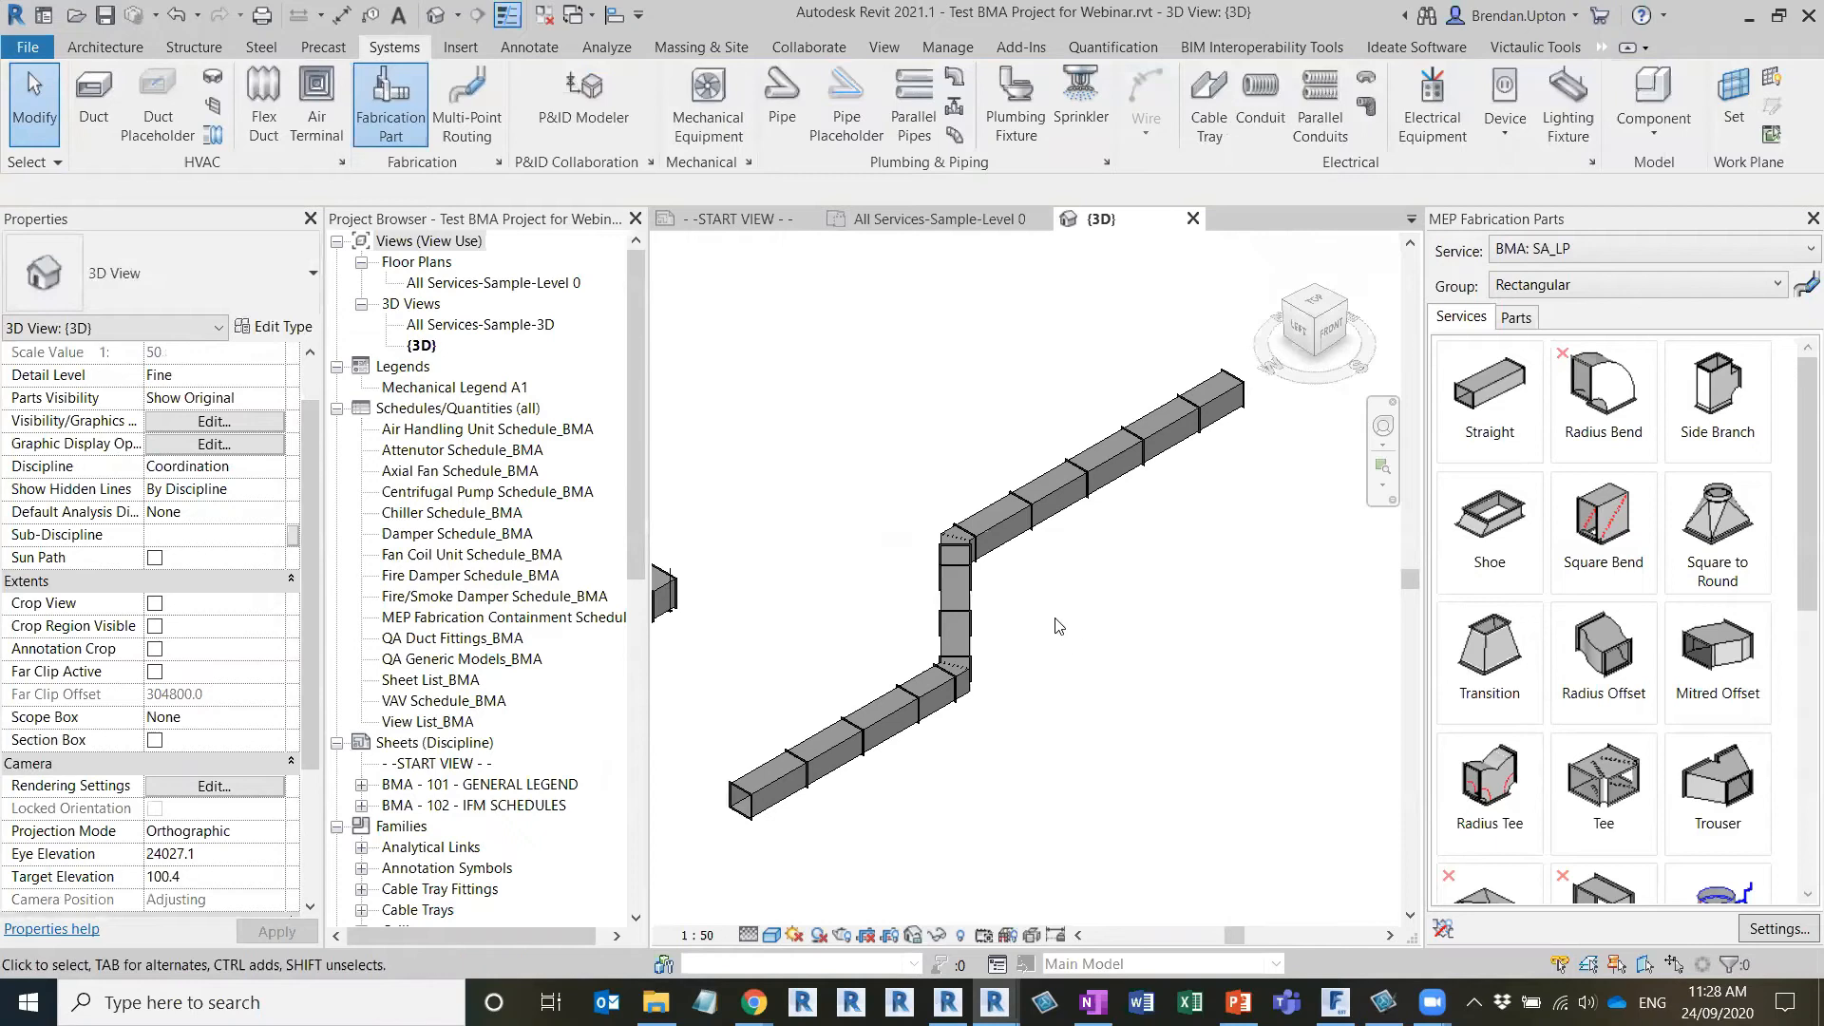
click(105, 15)
Place three Straight parts from the BMA: SA_LP service end to end in open space beside the routed run in 3D
click(956, 228)
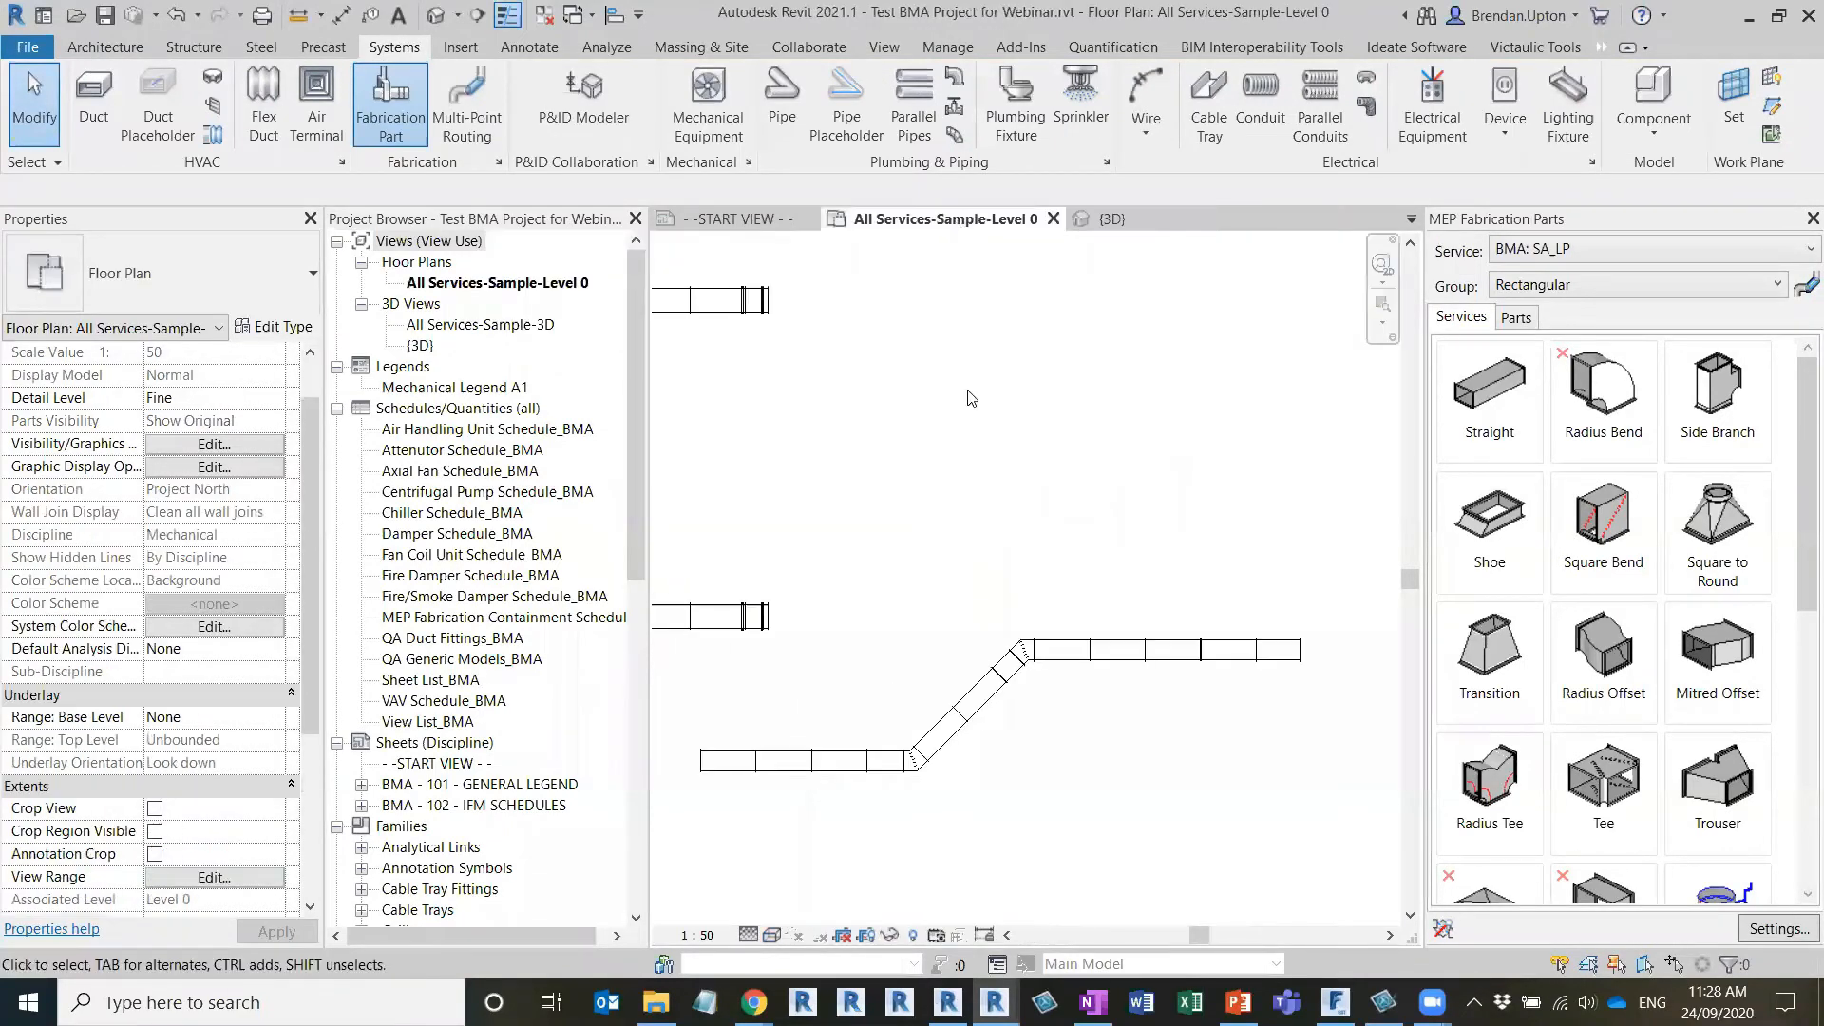
scroll(1026, 533, down, 3)
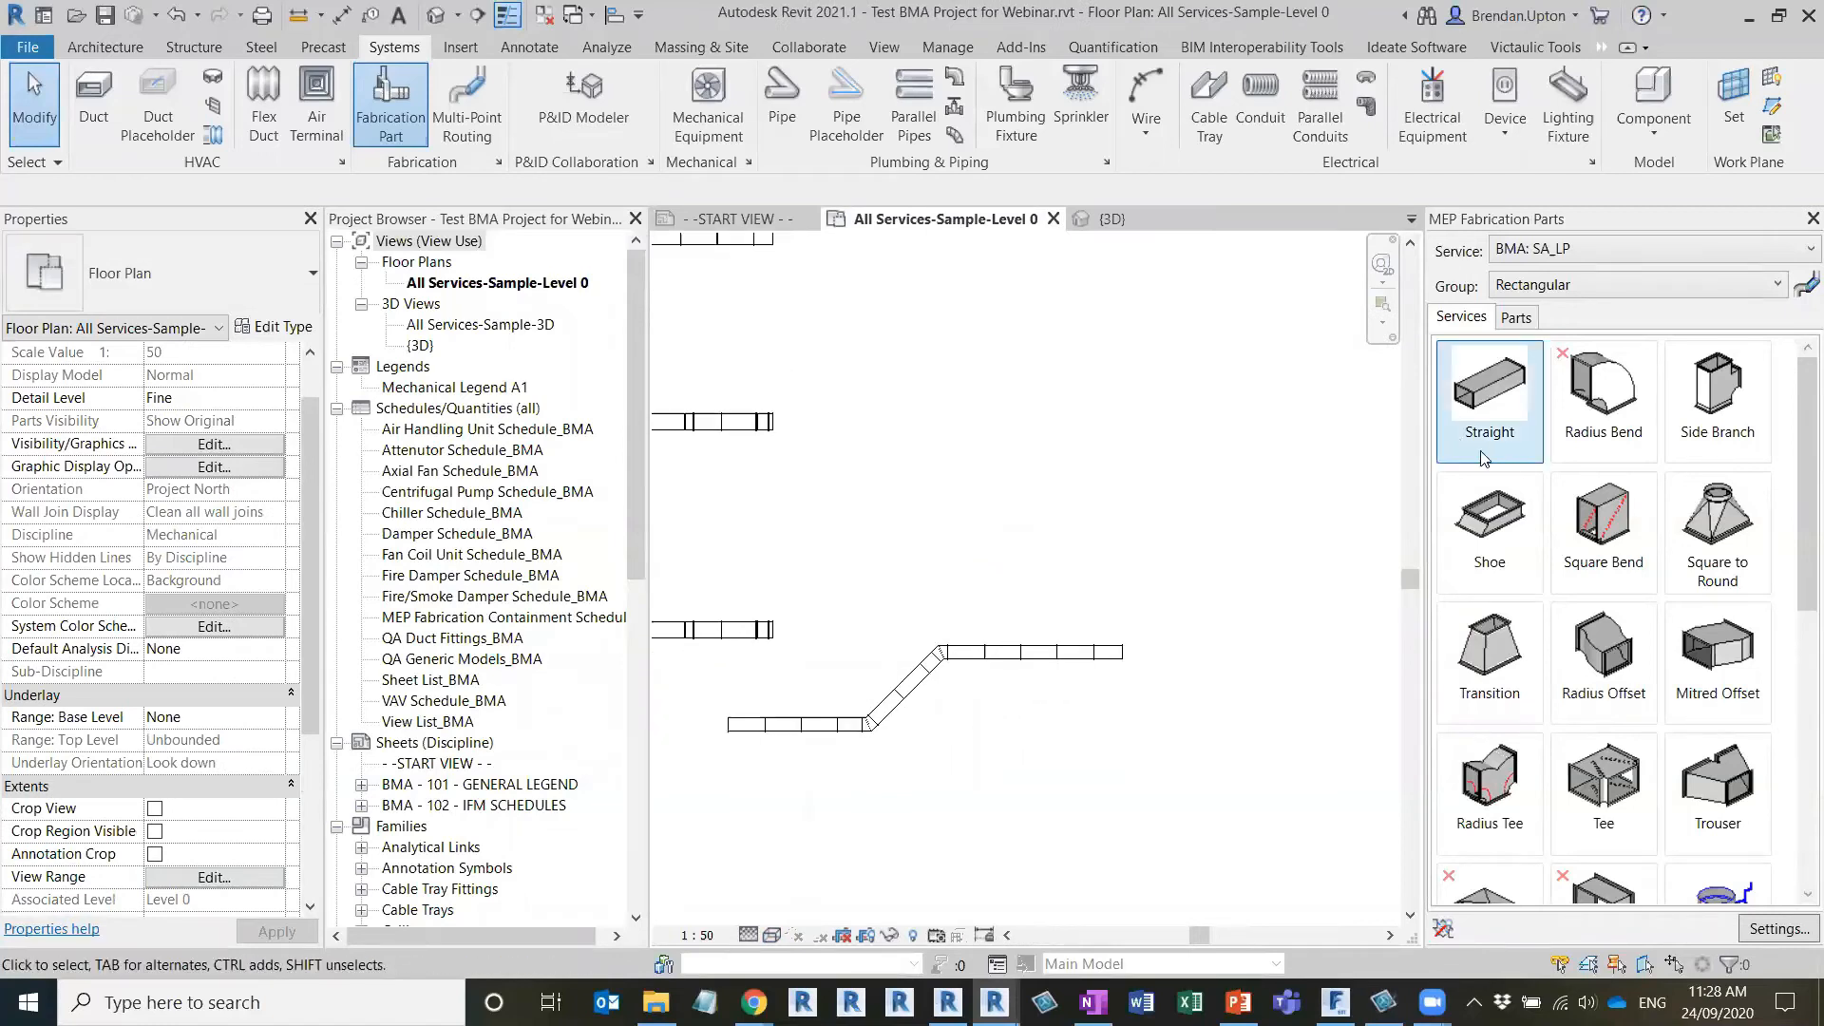
click(1490, 397)
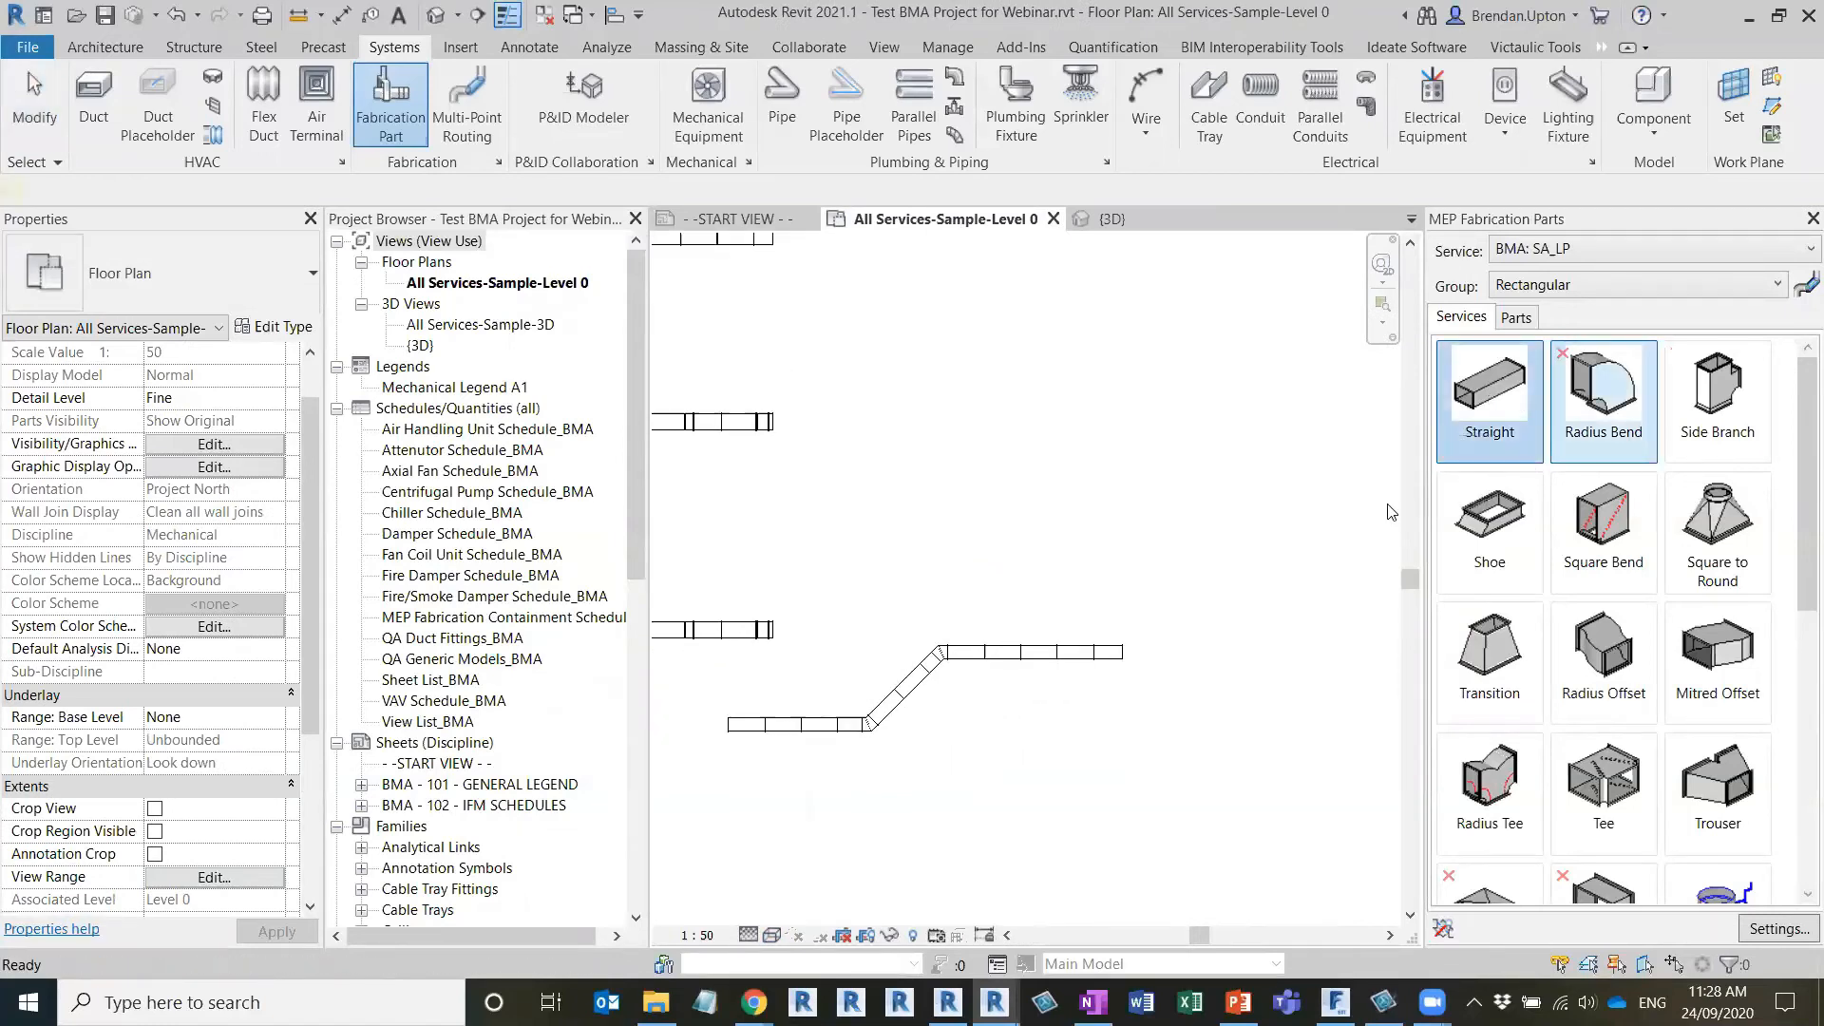
scroll(1064, 432, up, 2)
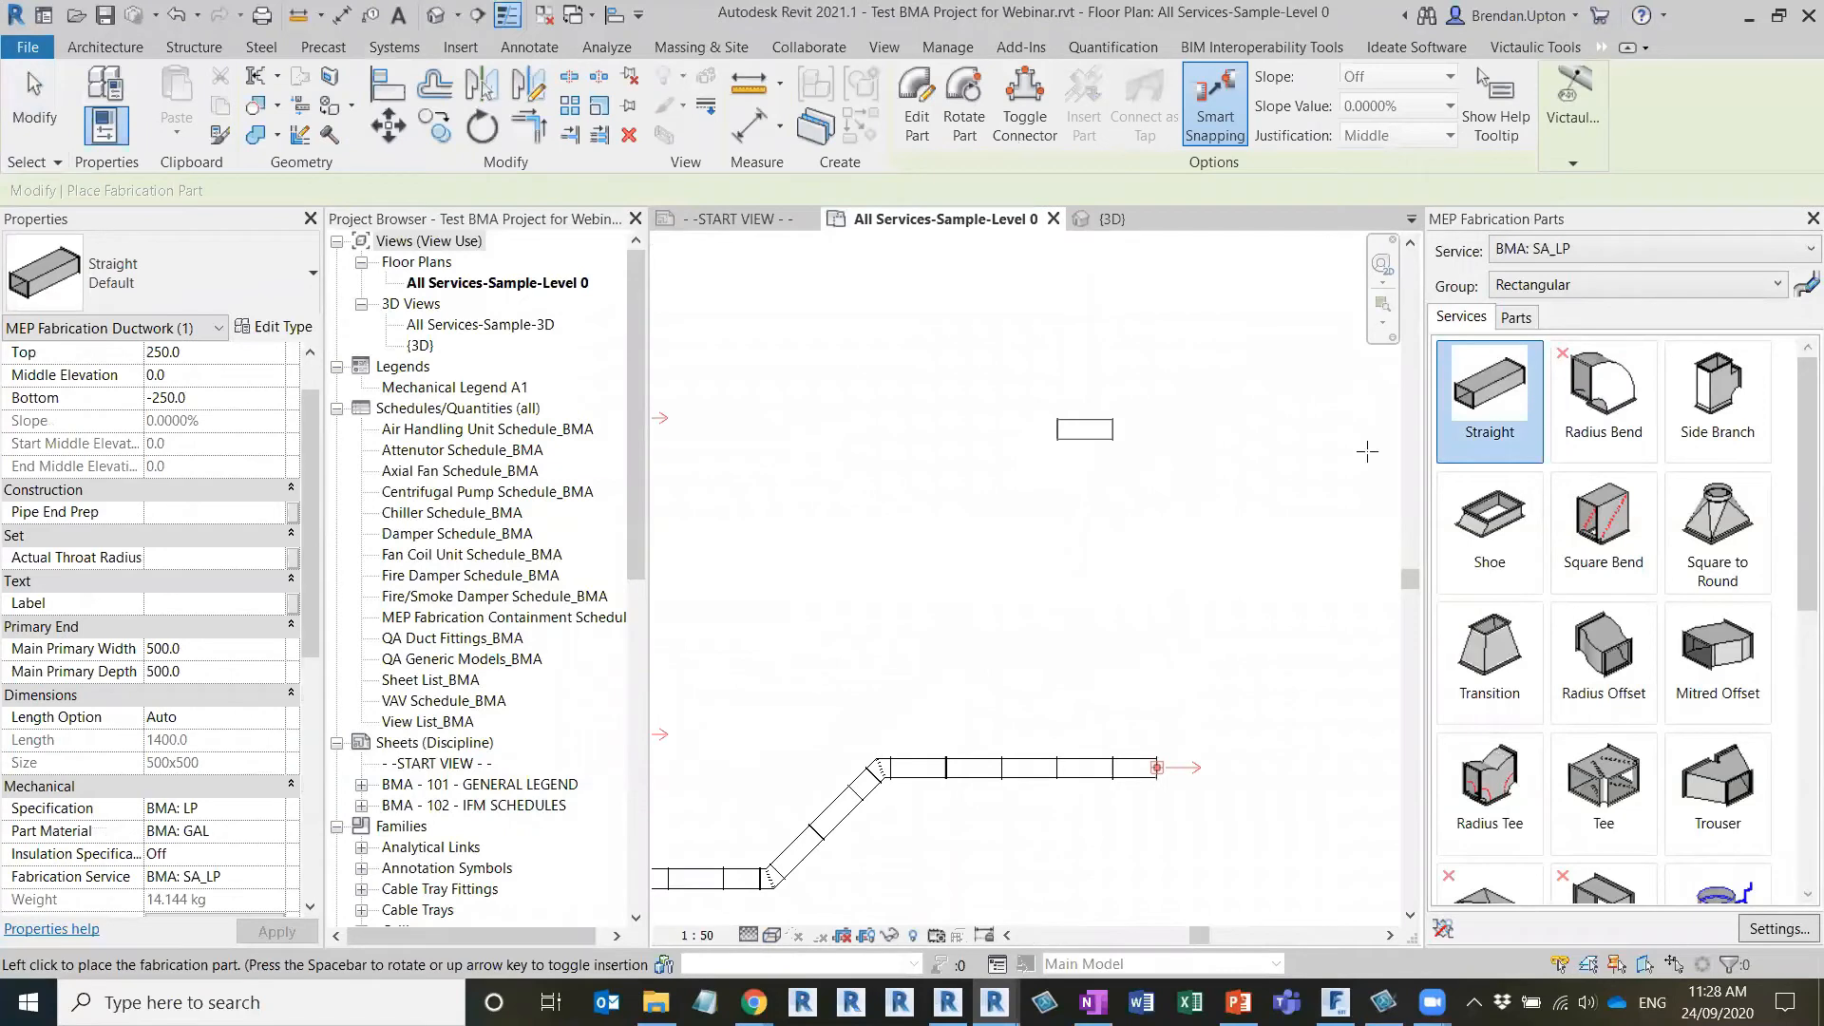
scroll(1022, 461, up, 1)
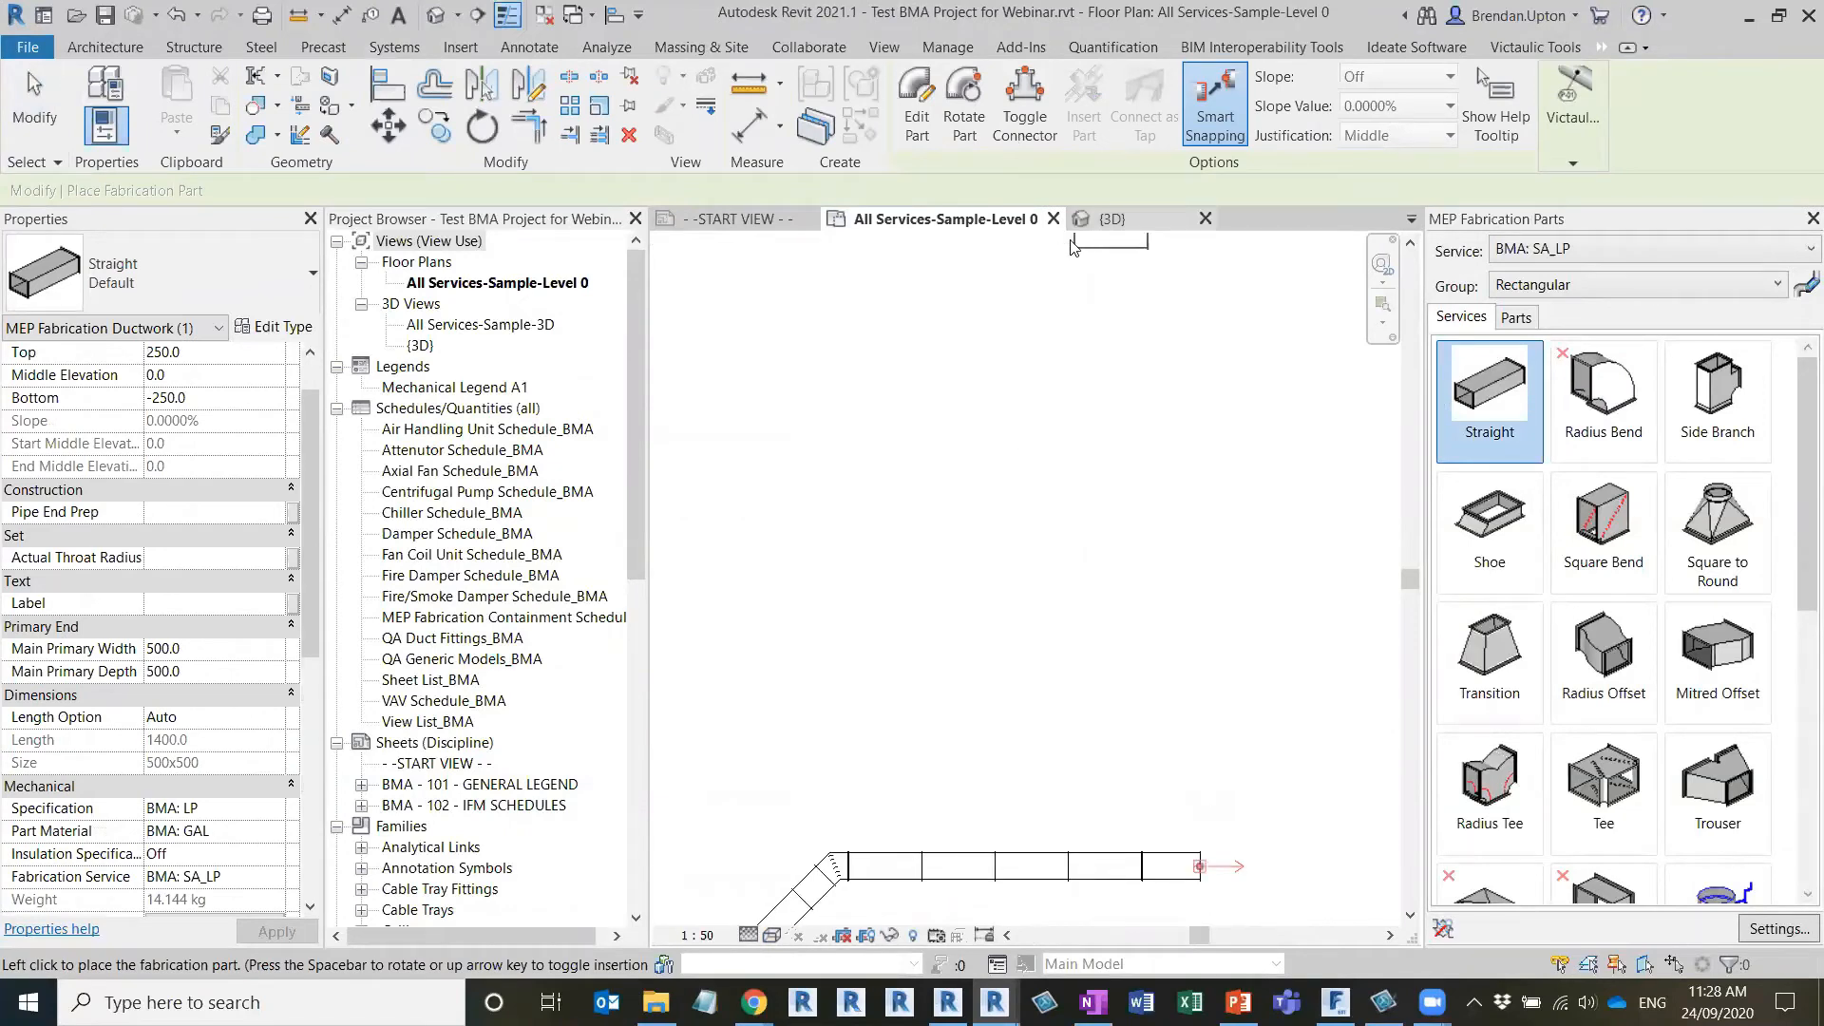
click(1109, 228)
scroll(971, 686, up, 3)
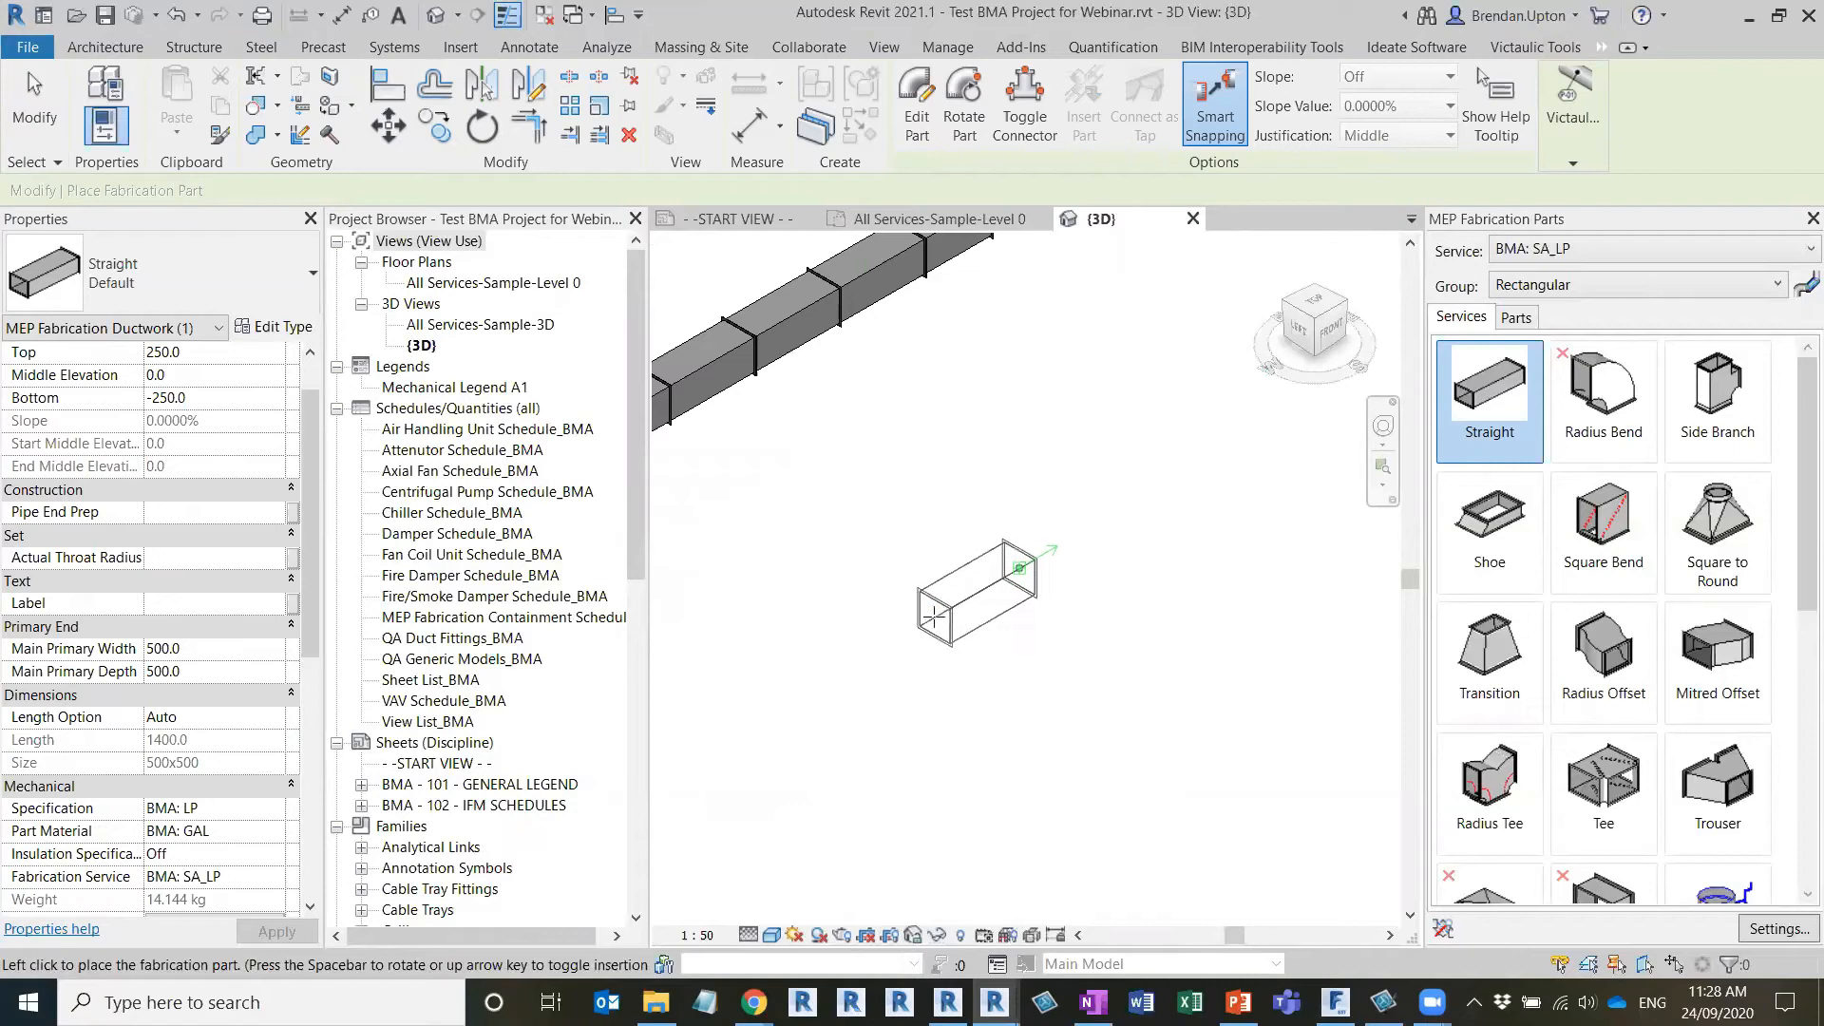
click(934, 616)
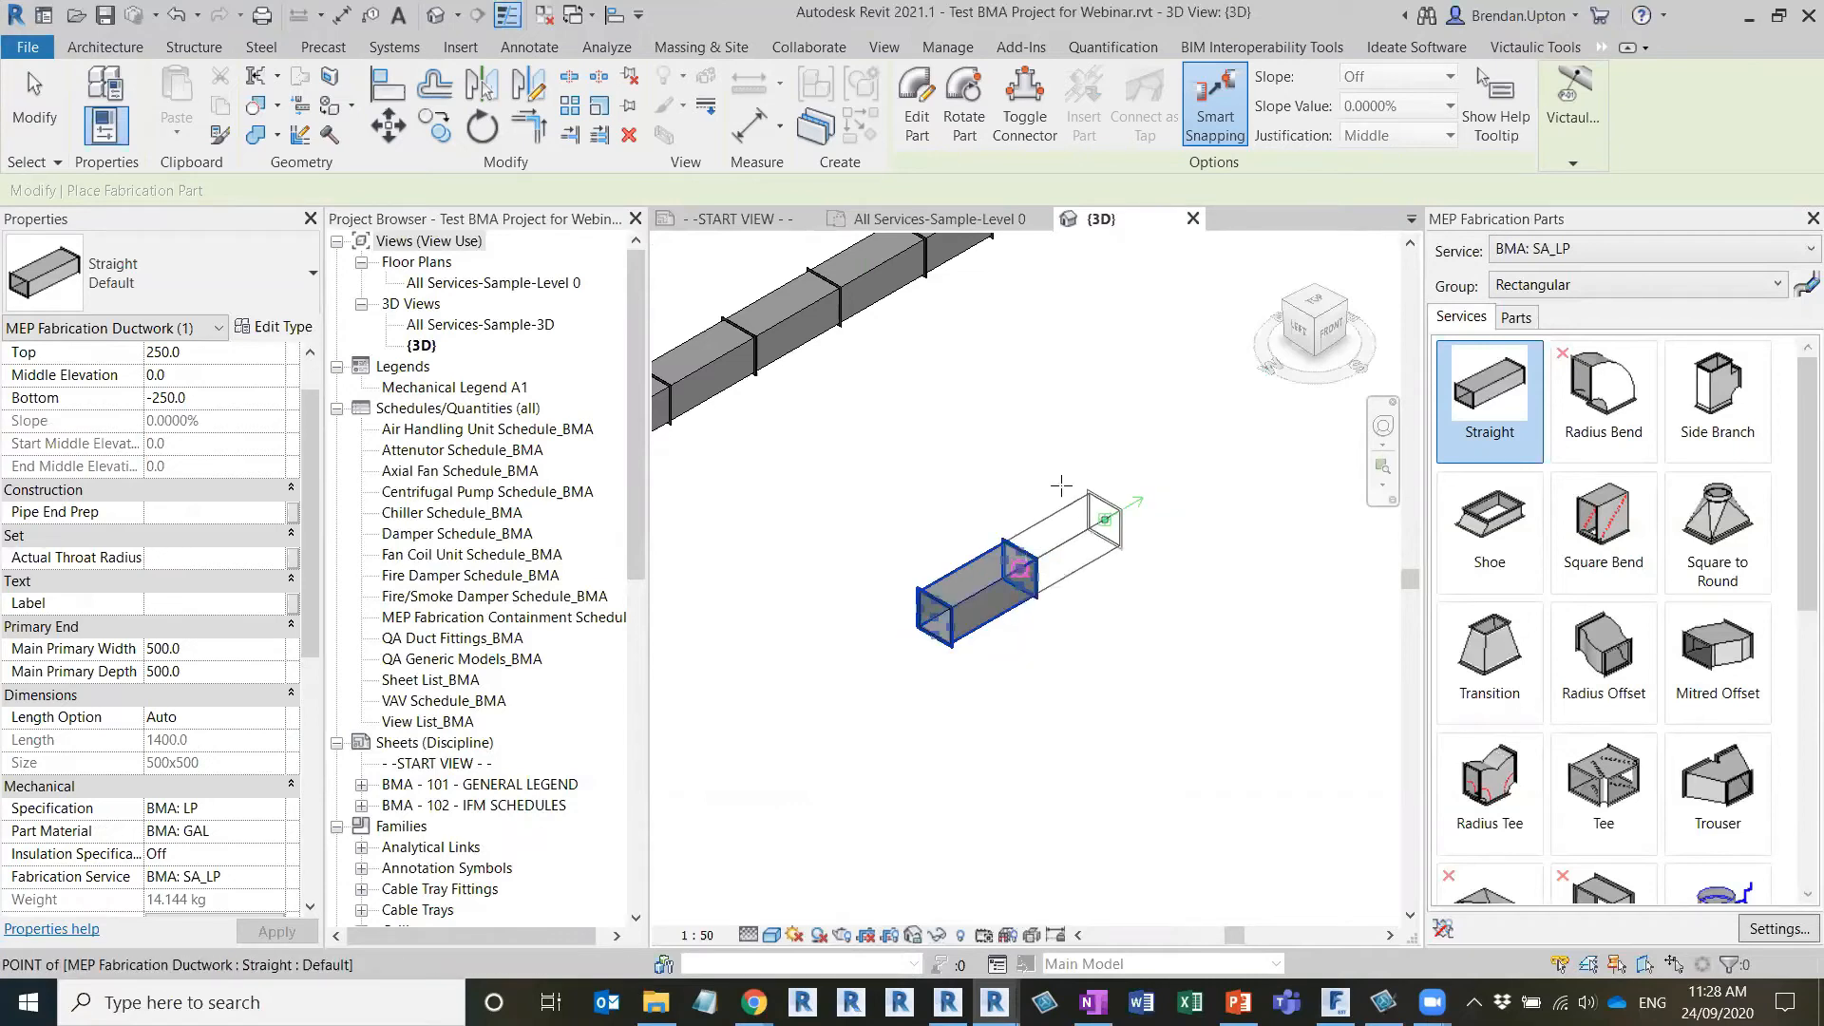
click(1061, 486)
click(1115, 509)
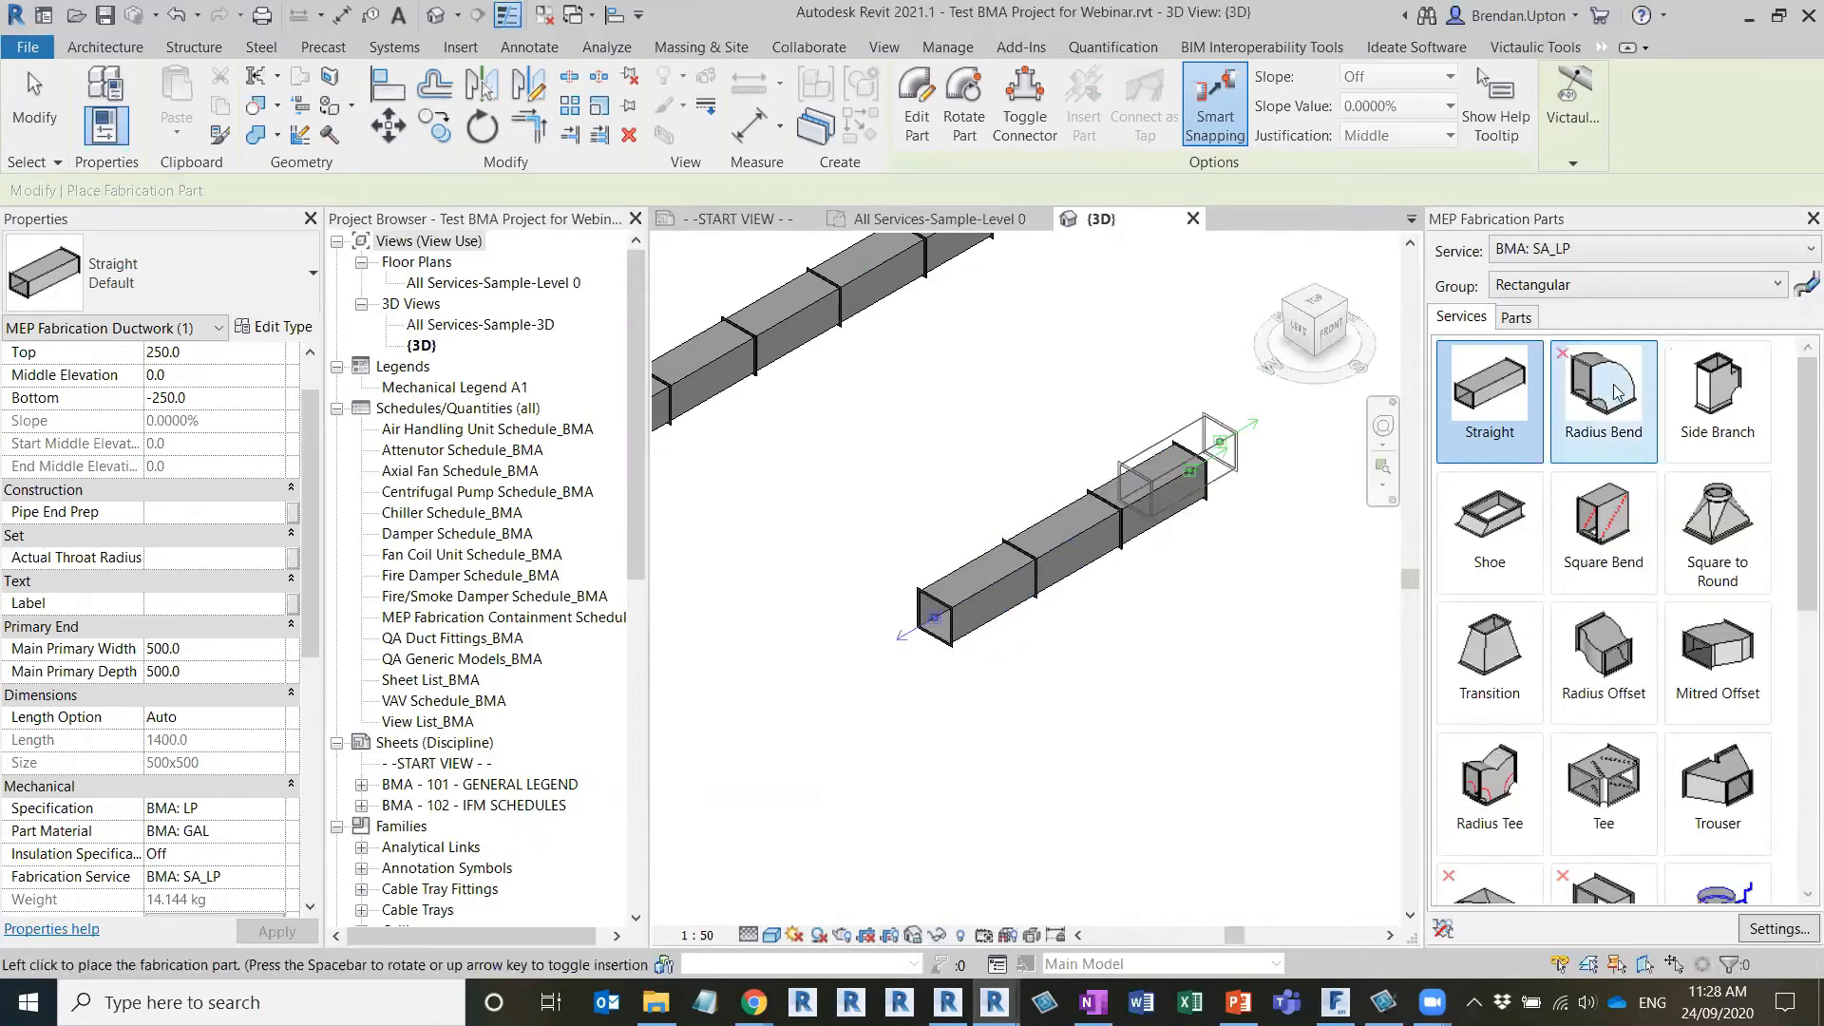
Attach a Radius Bend from the BMA: SA_LP service to the far open end of the three-piece straight run
click(1618, 392)
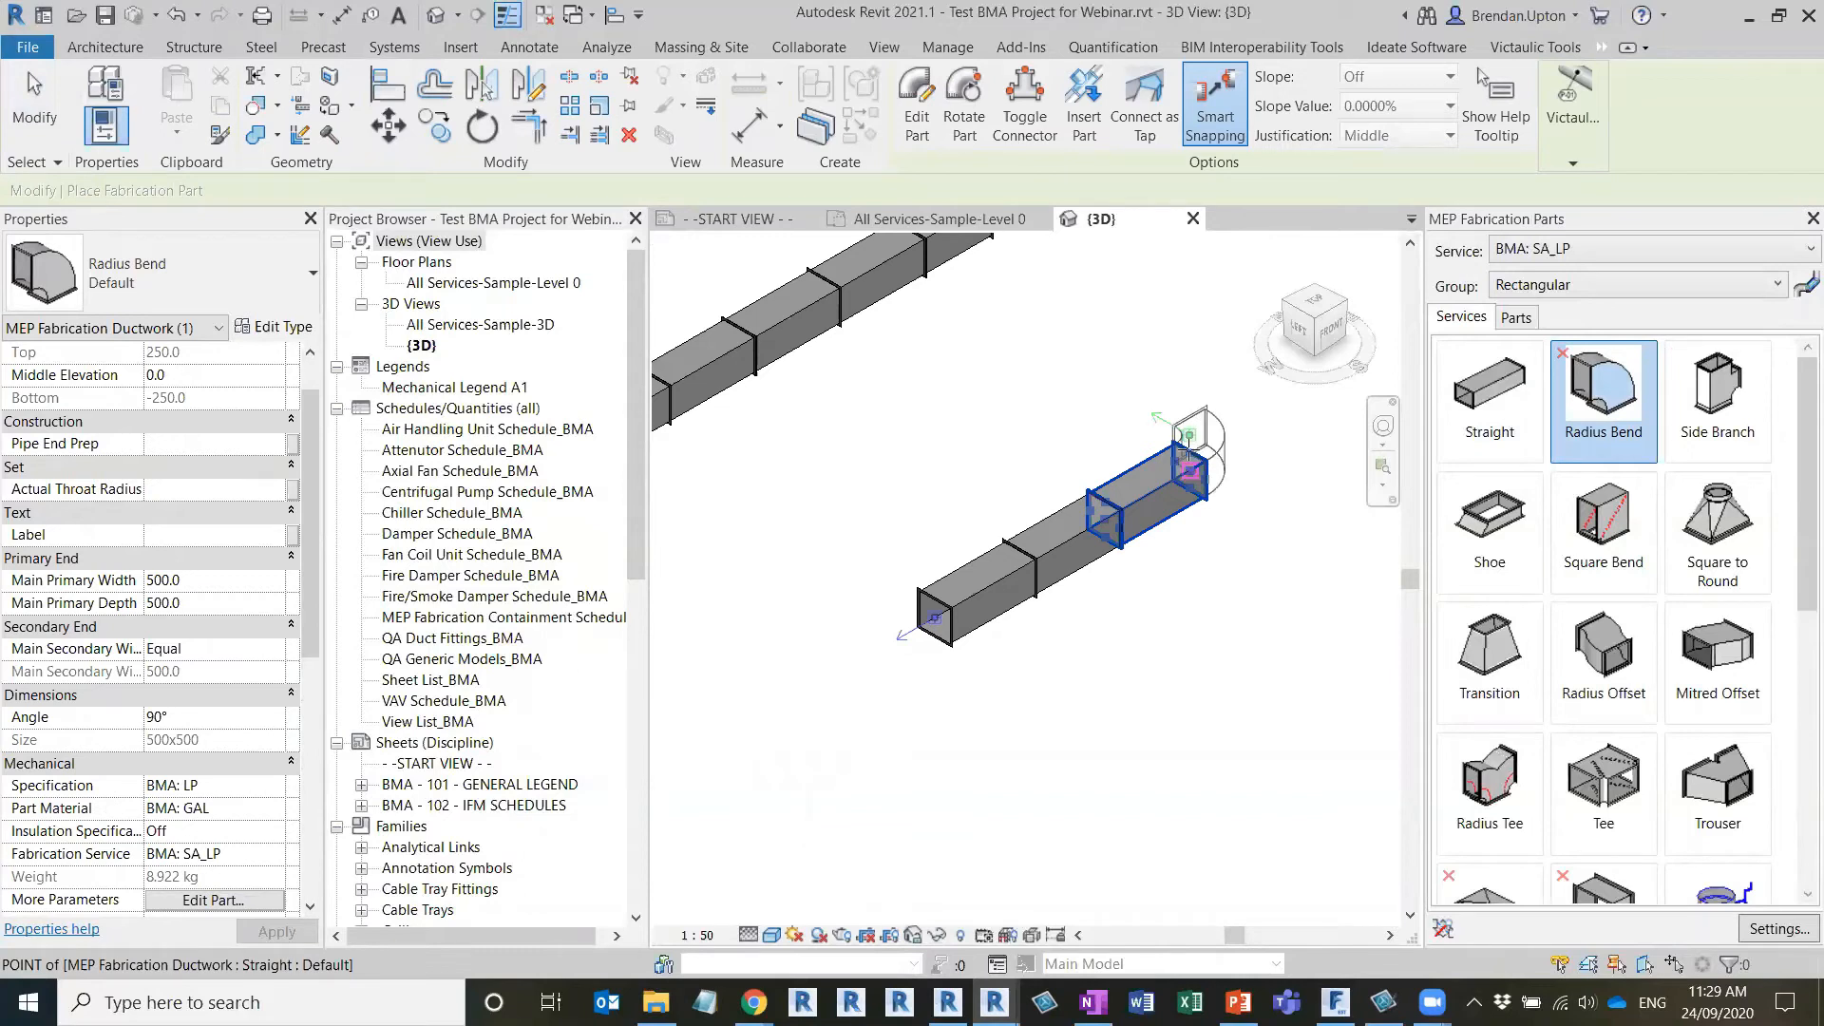
click(1489, 131)
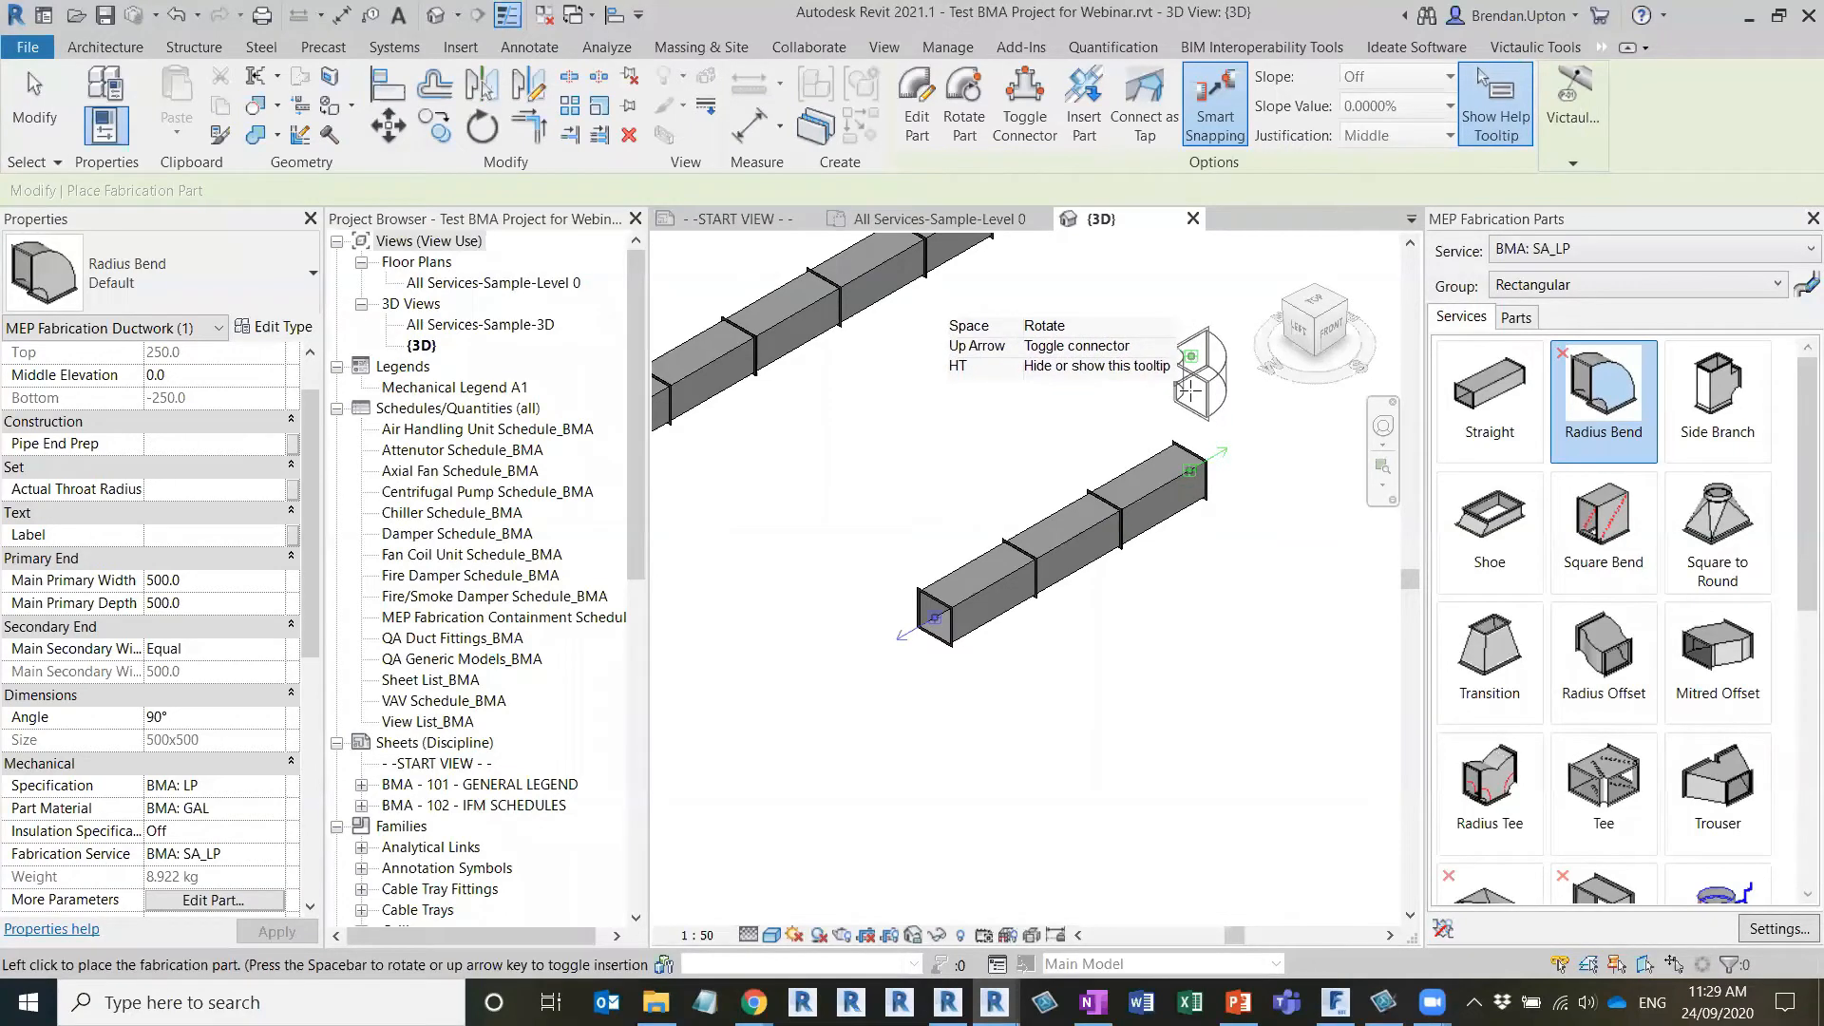
click(1497, 113)
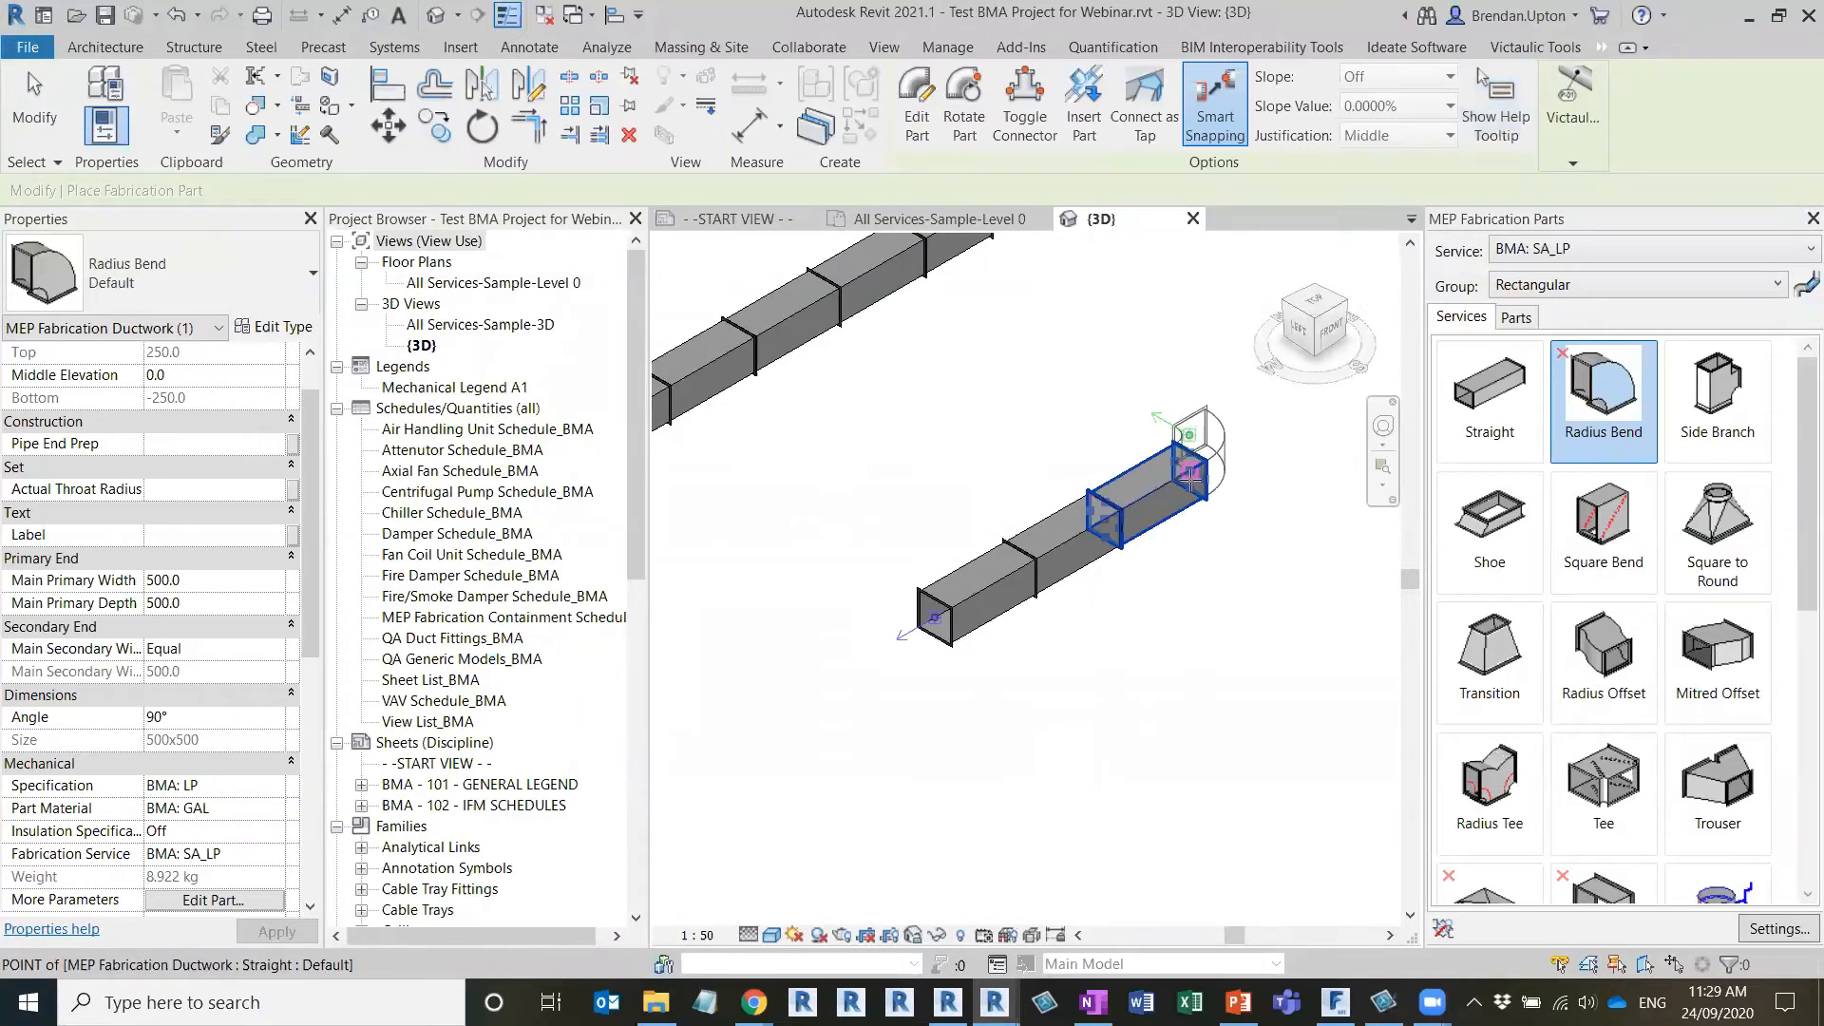
click(1189, 480)
middle_drag(1254, 513, 1083, 551)
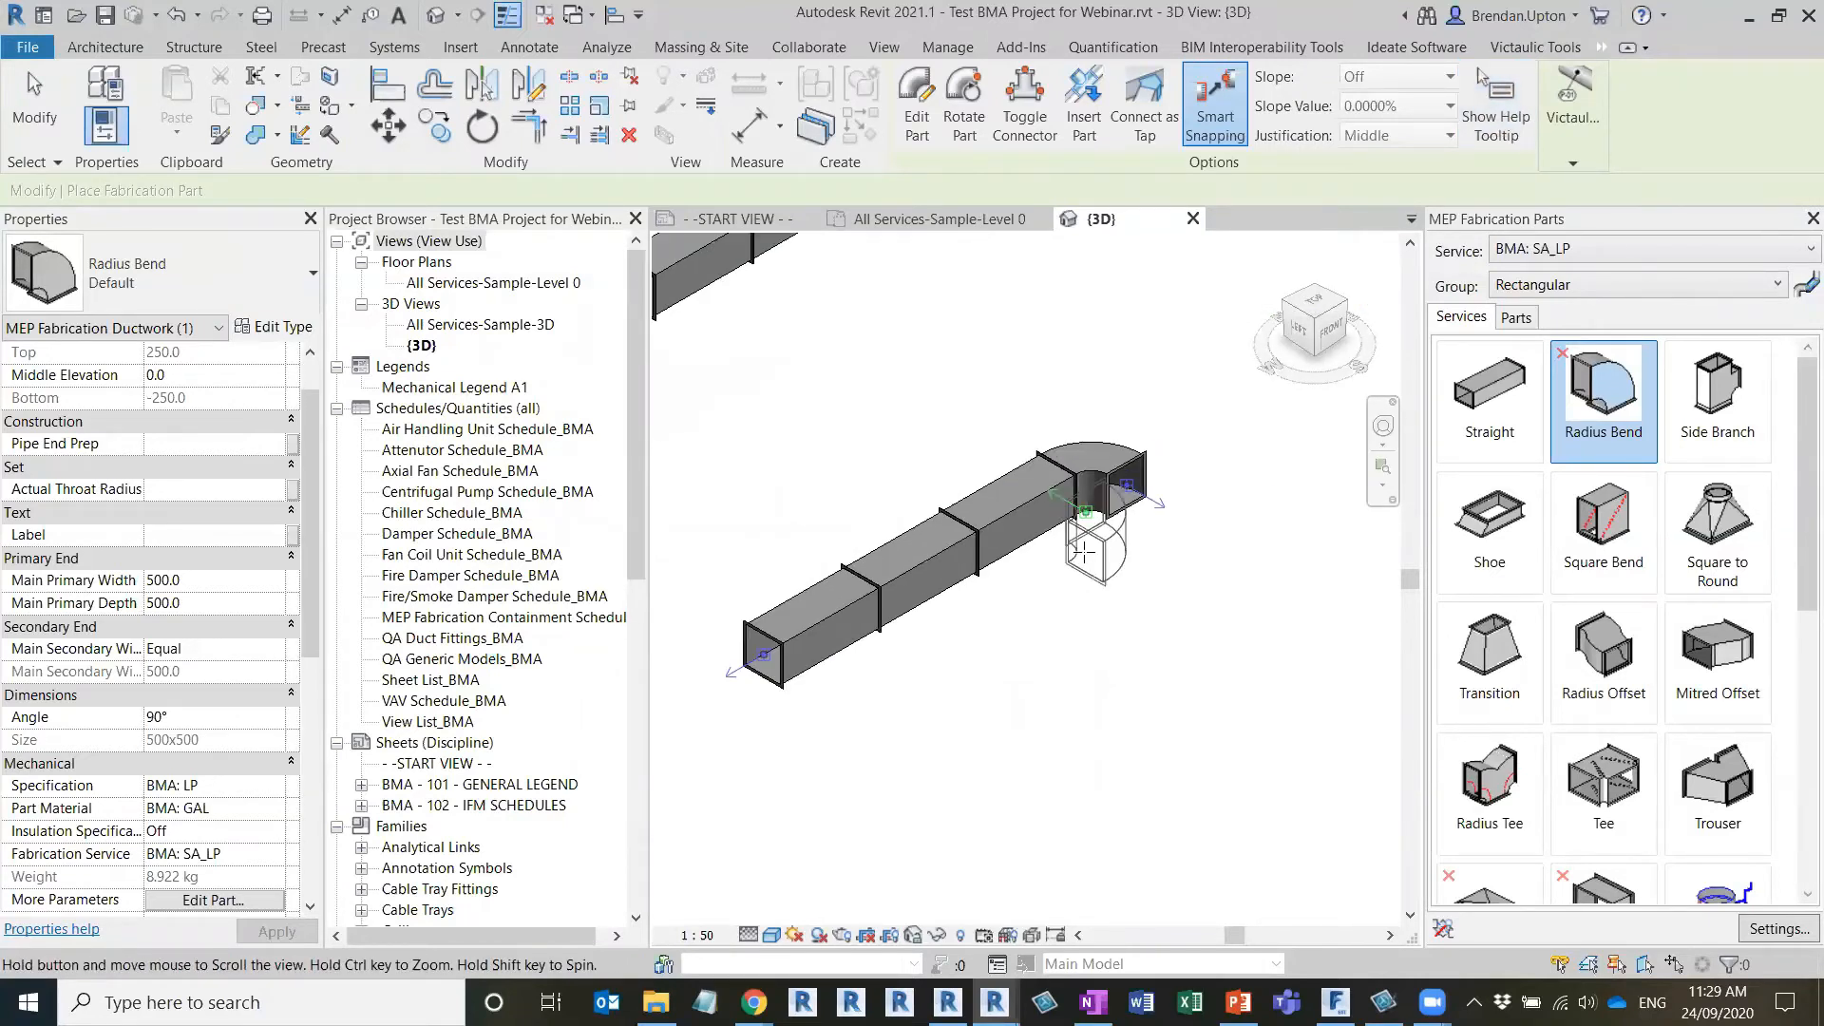
Add a Straight part to the open end of the radius bend and finish placing parts
scroll(1083, 551, down, 1)
click(1521, 437)
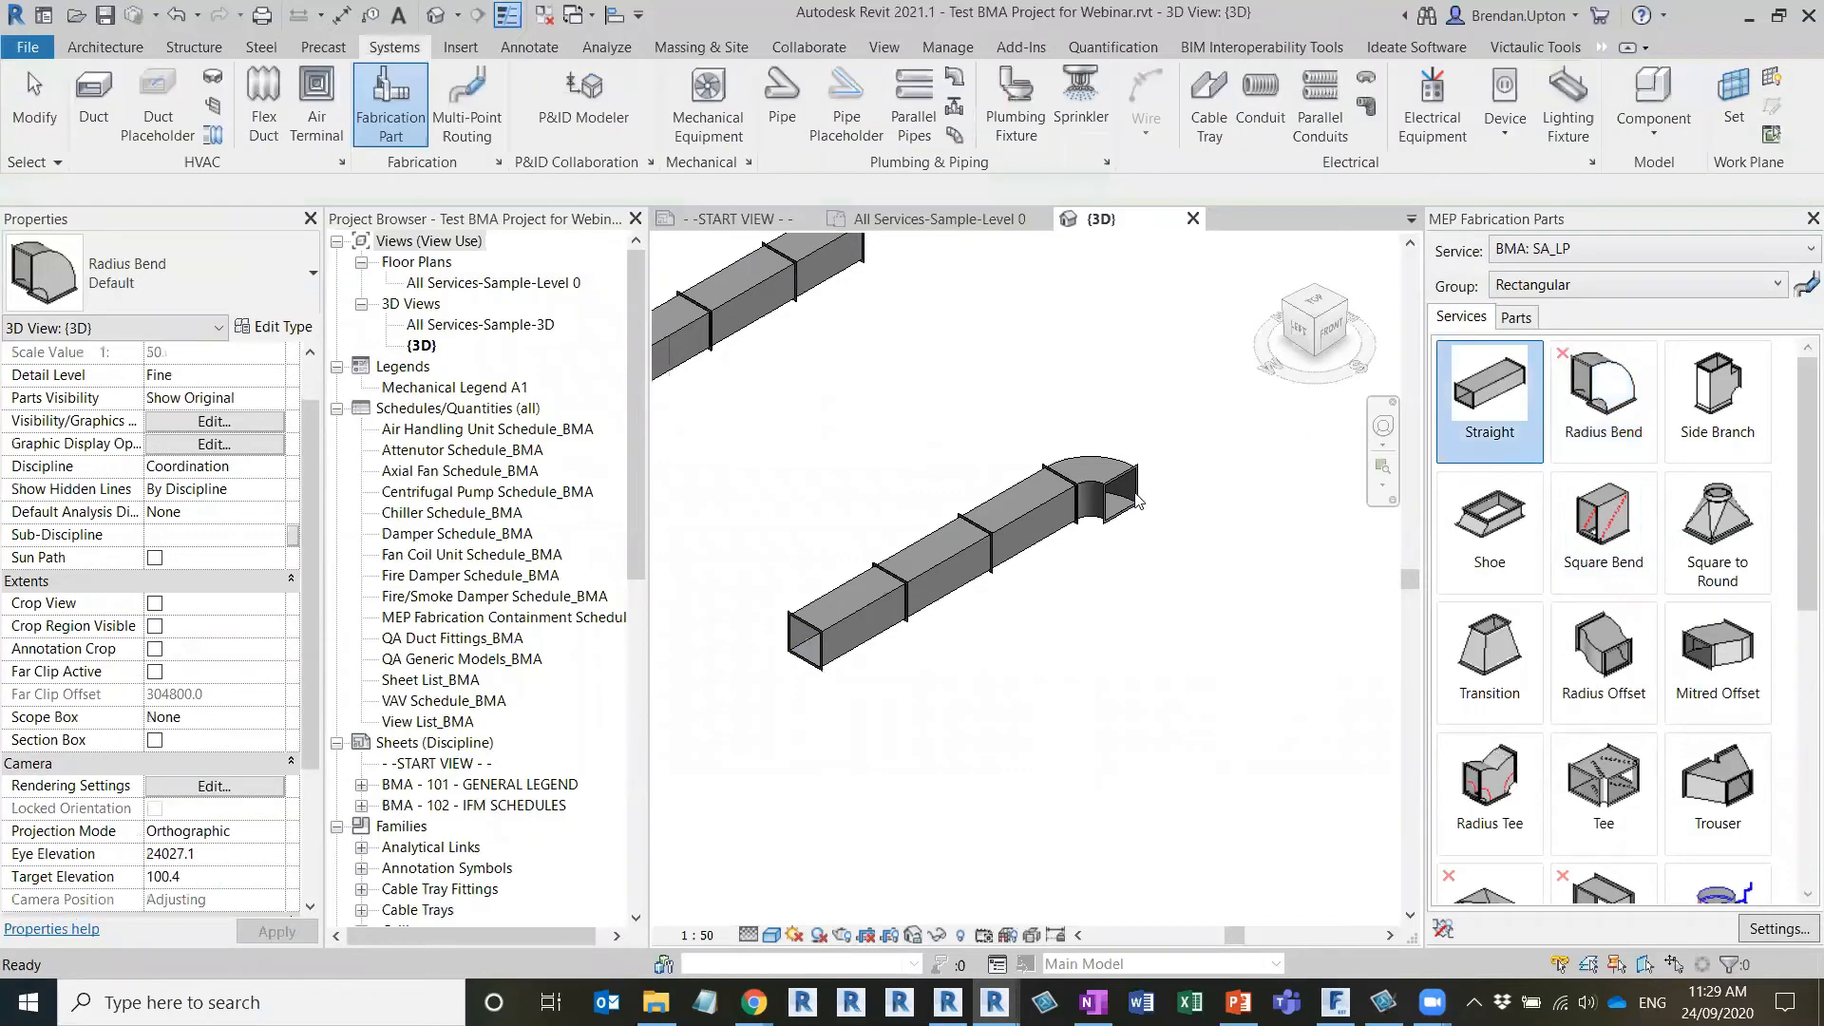
click(1169, 570)
key(Escape)
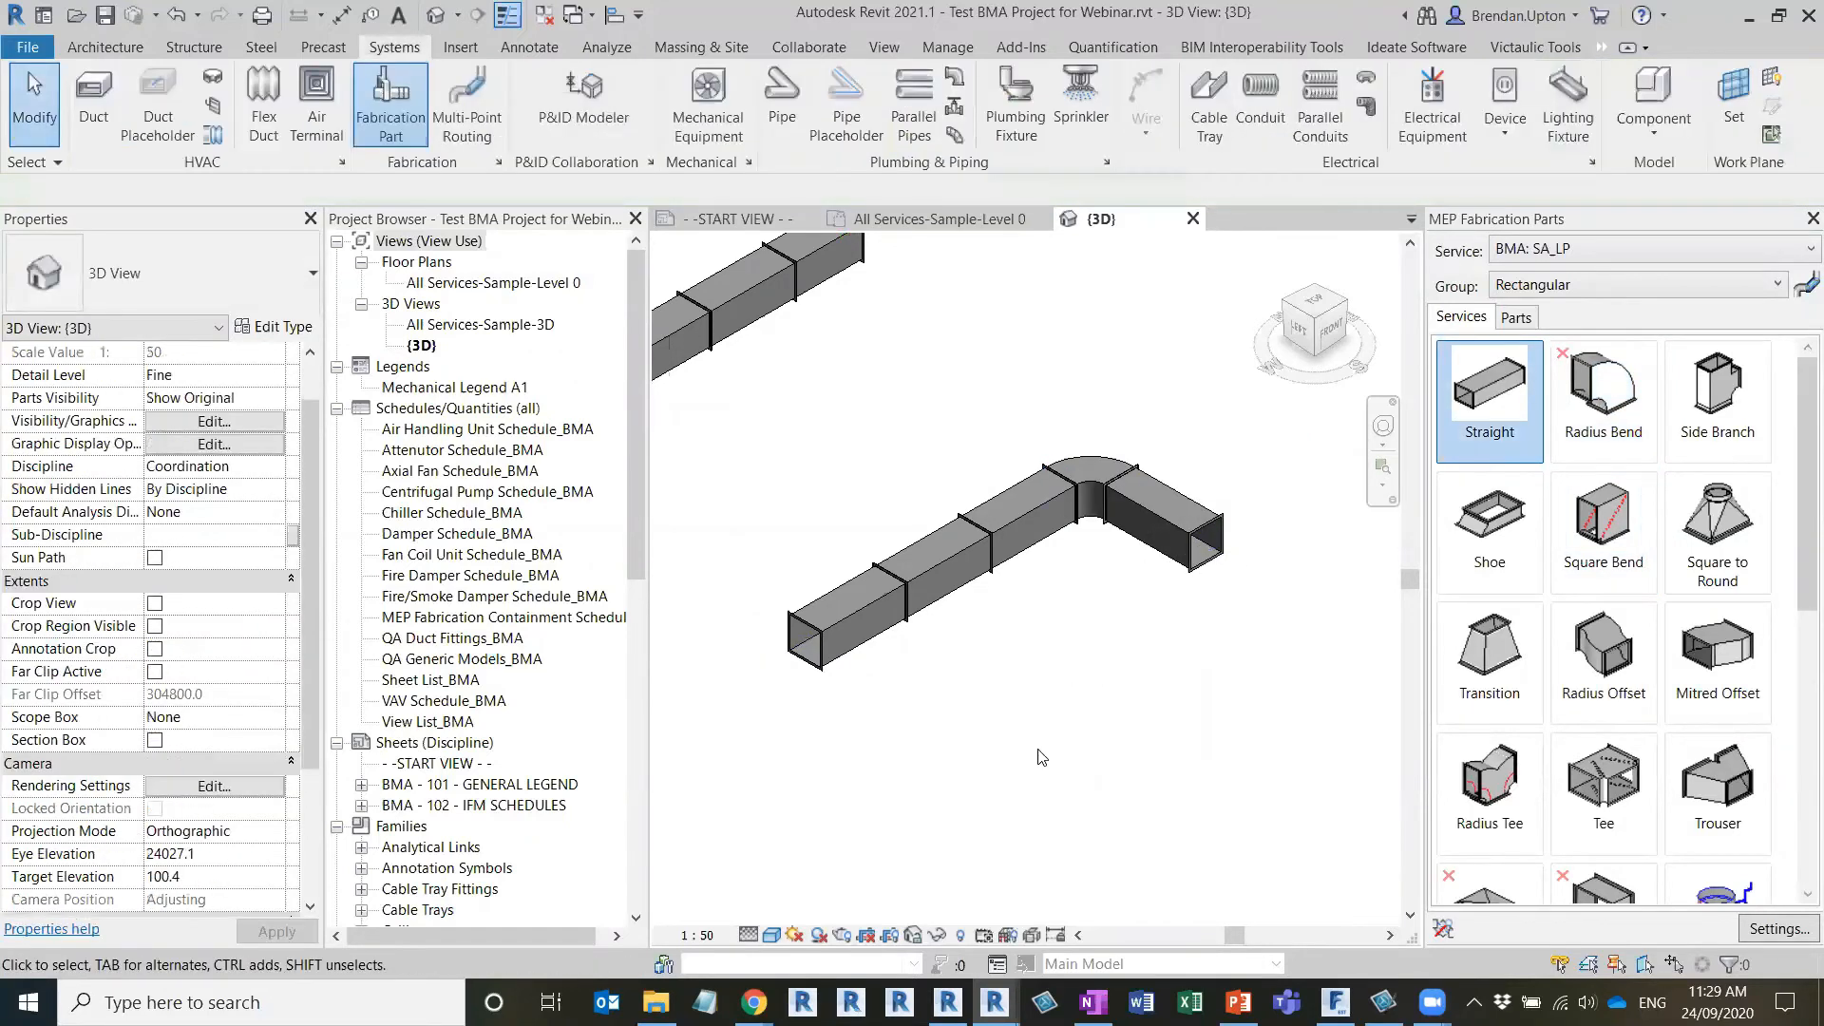
scroll(1040, 750, down, 1)
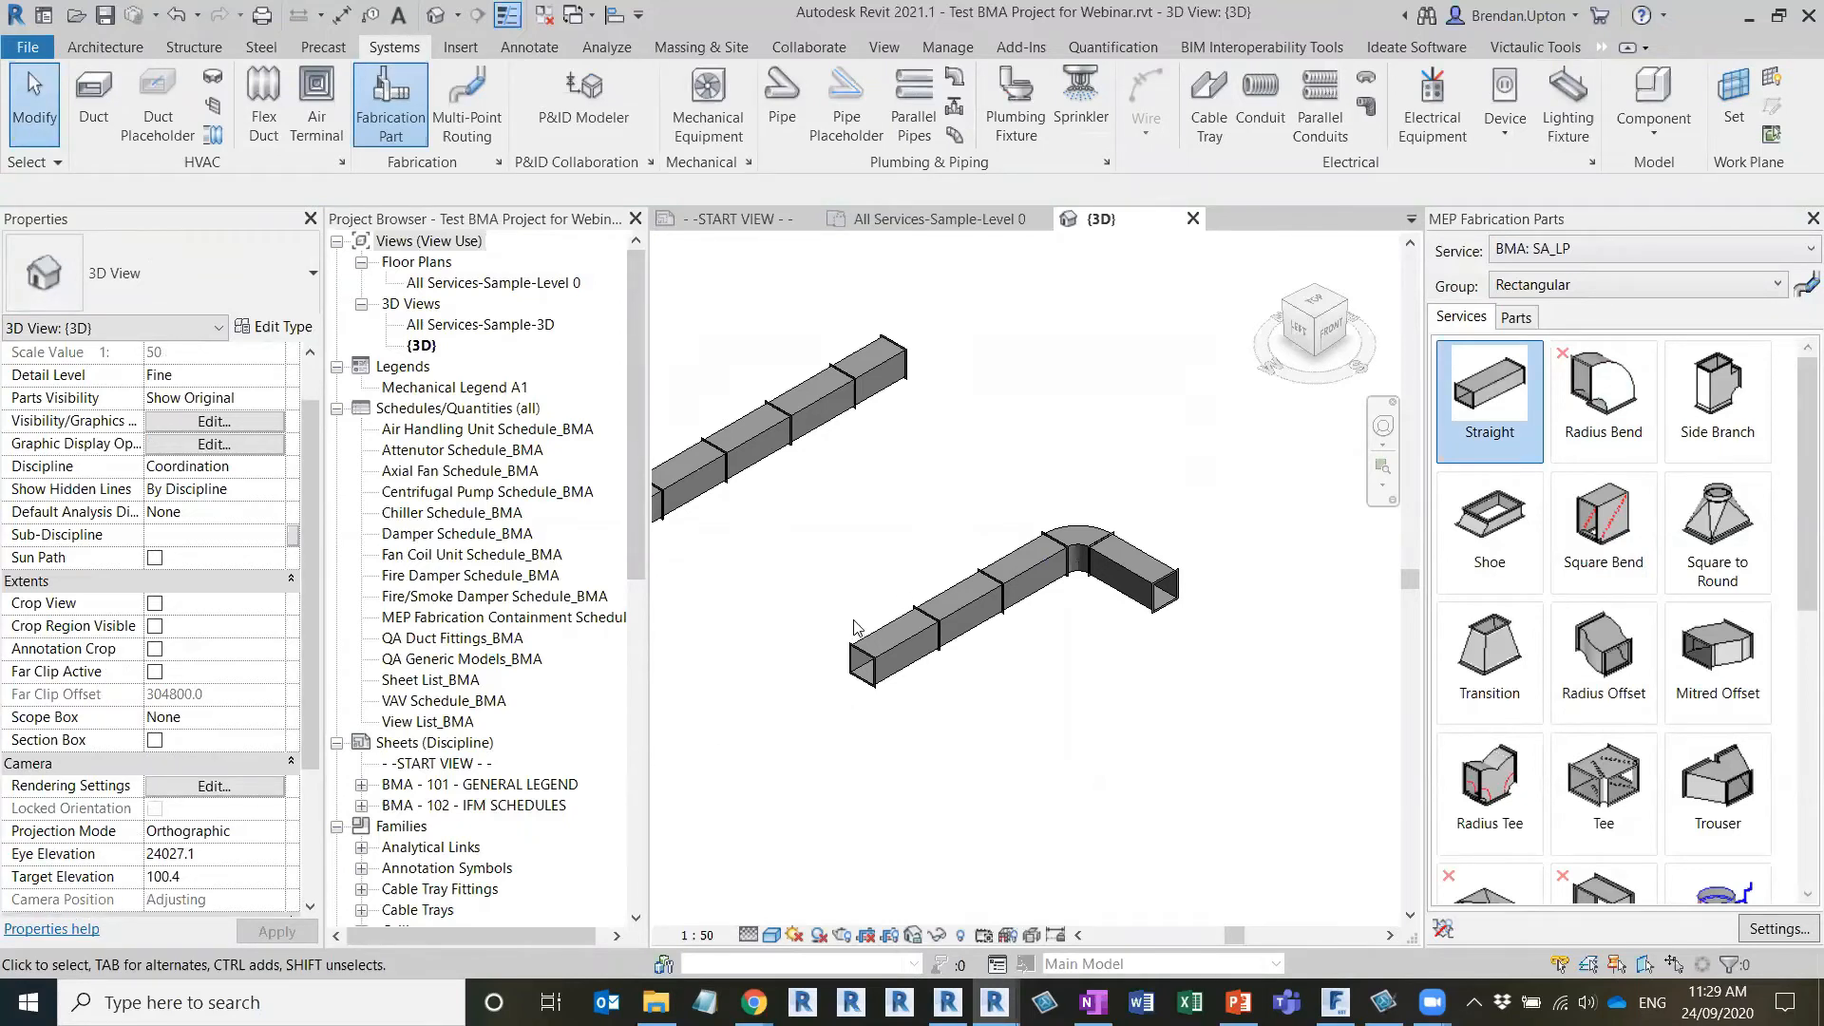
right_click(1193, 467)
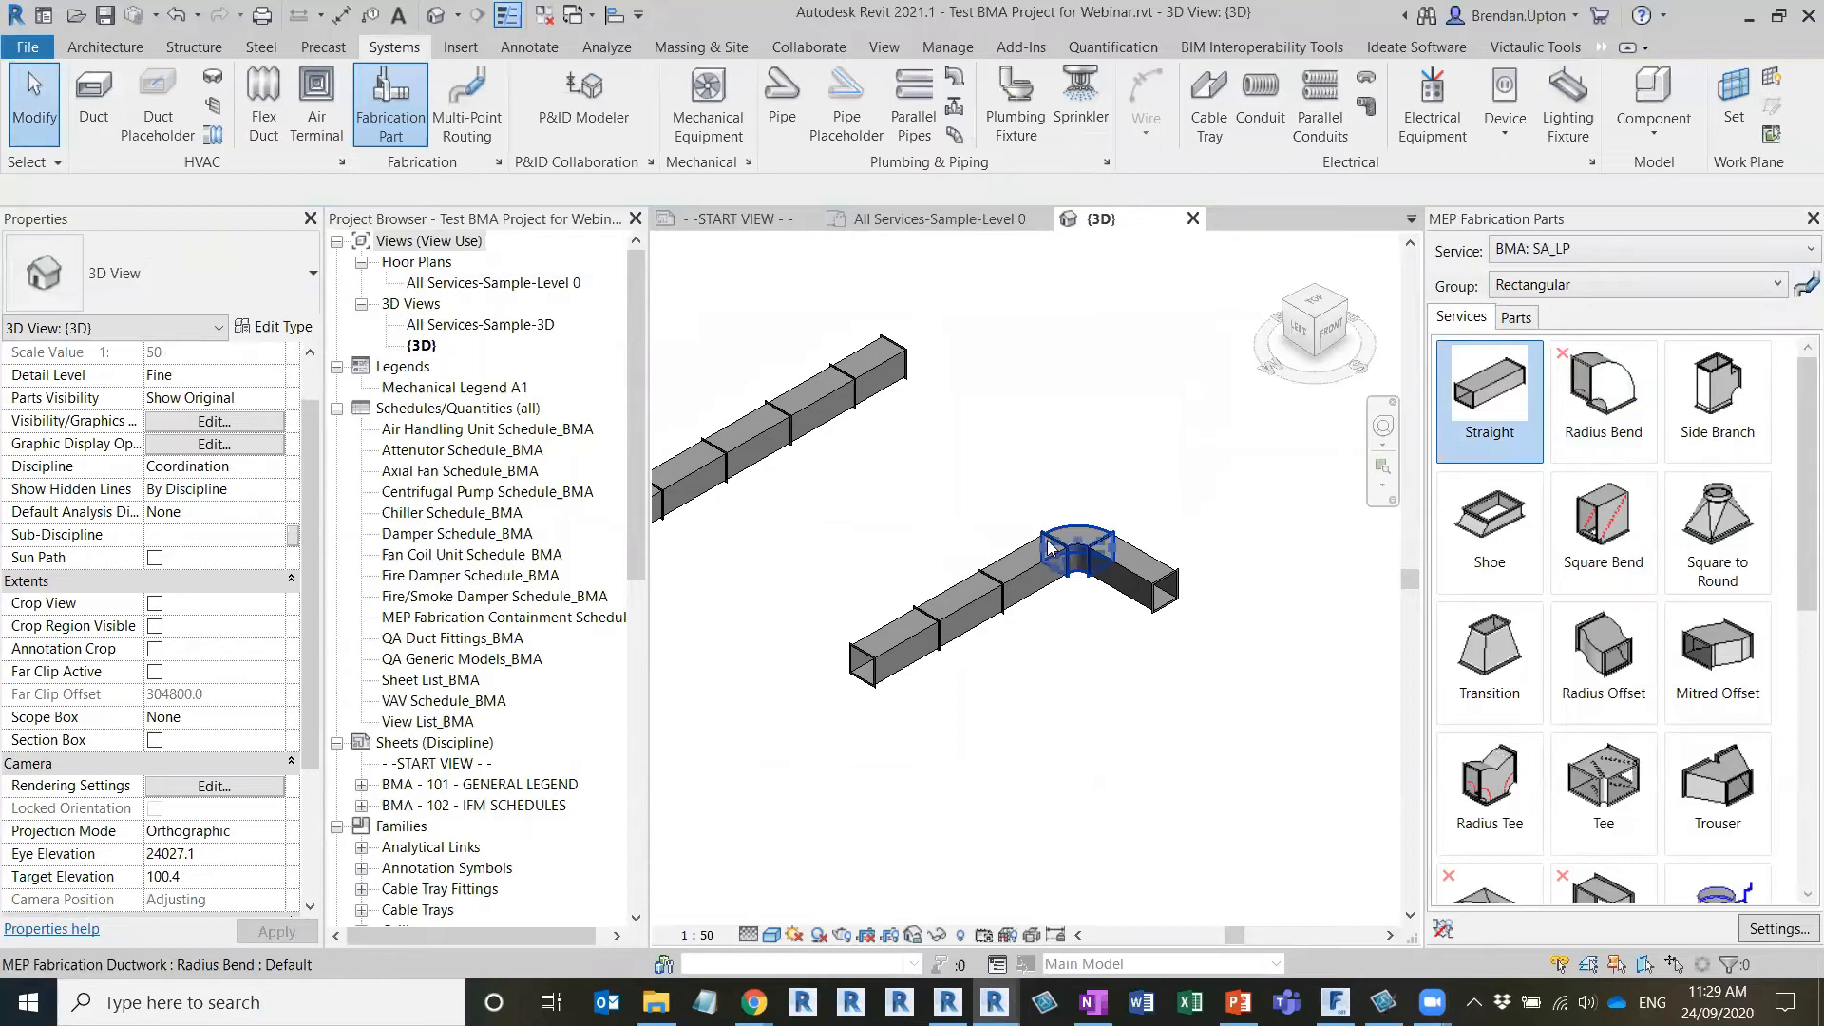
scroll(1014, 575, down, 2)
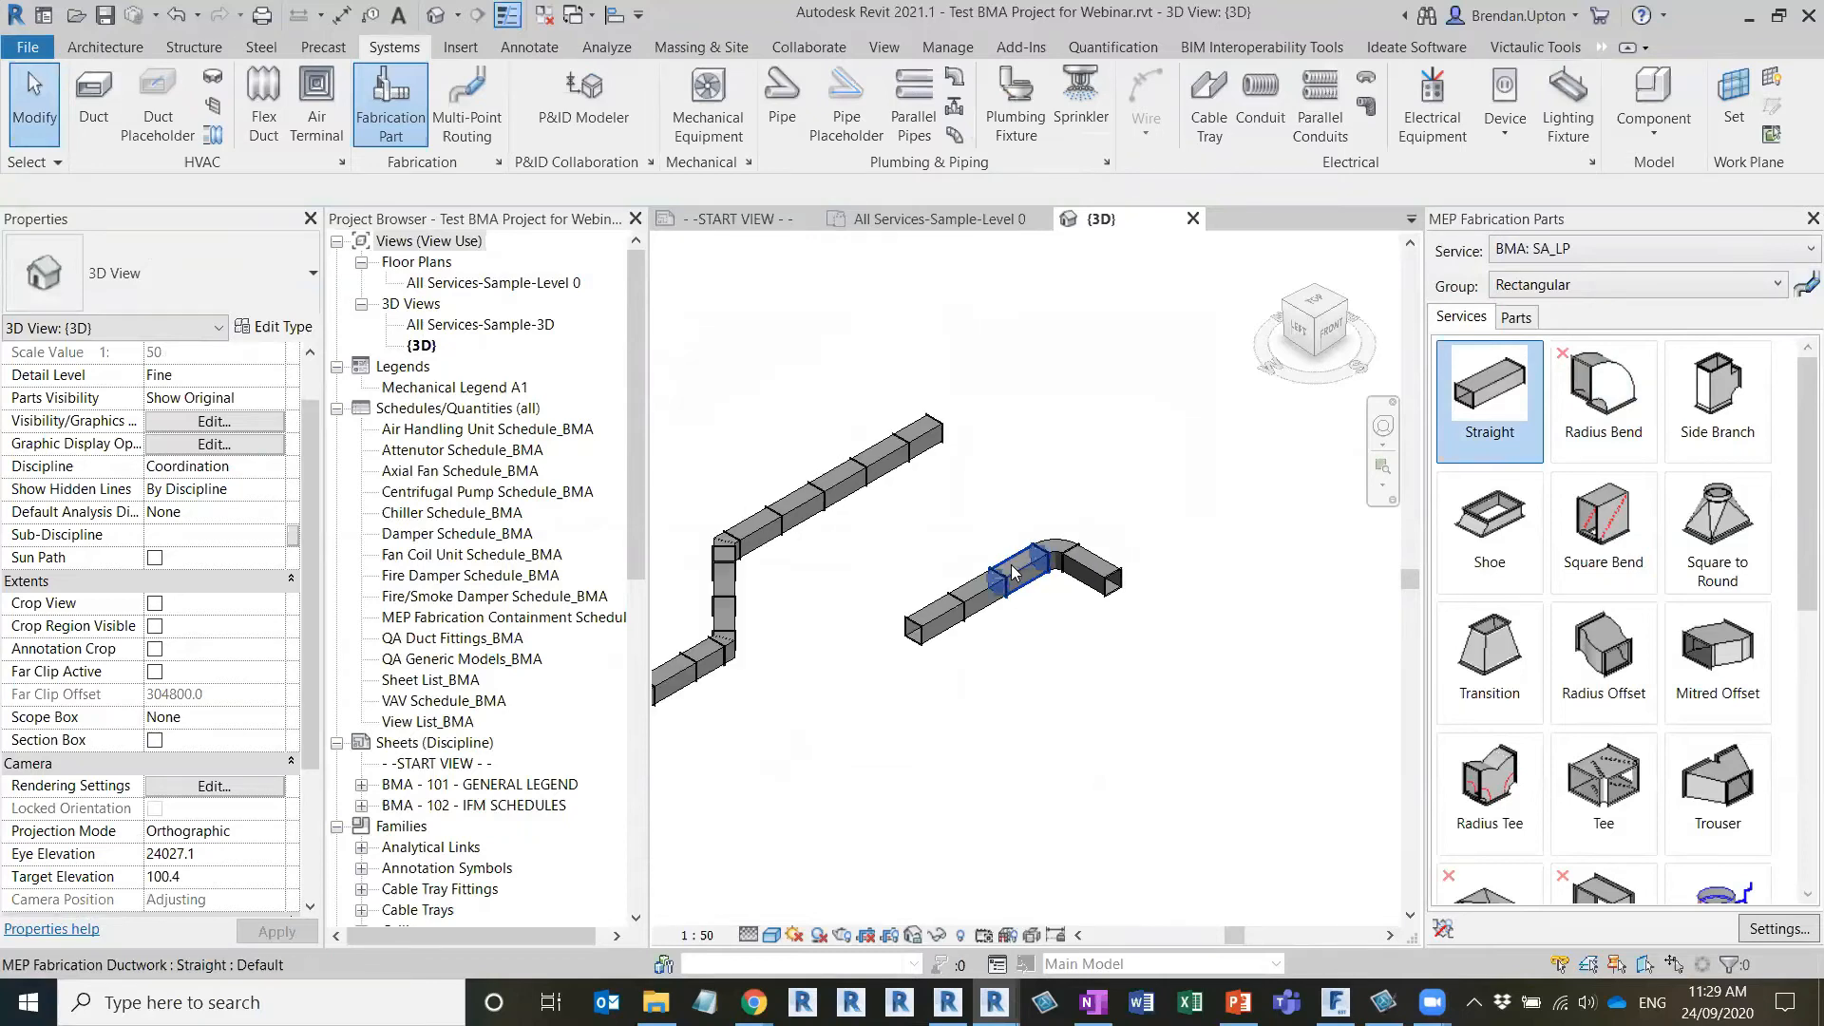
click(1806, 284)
click(1511, 390)
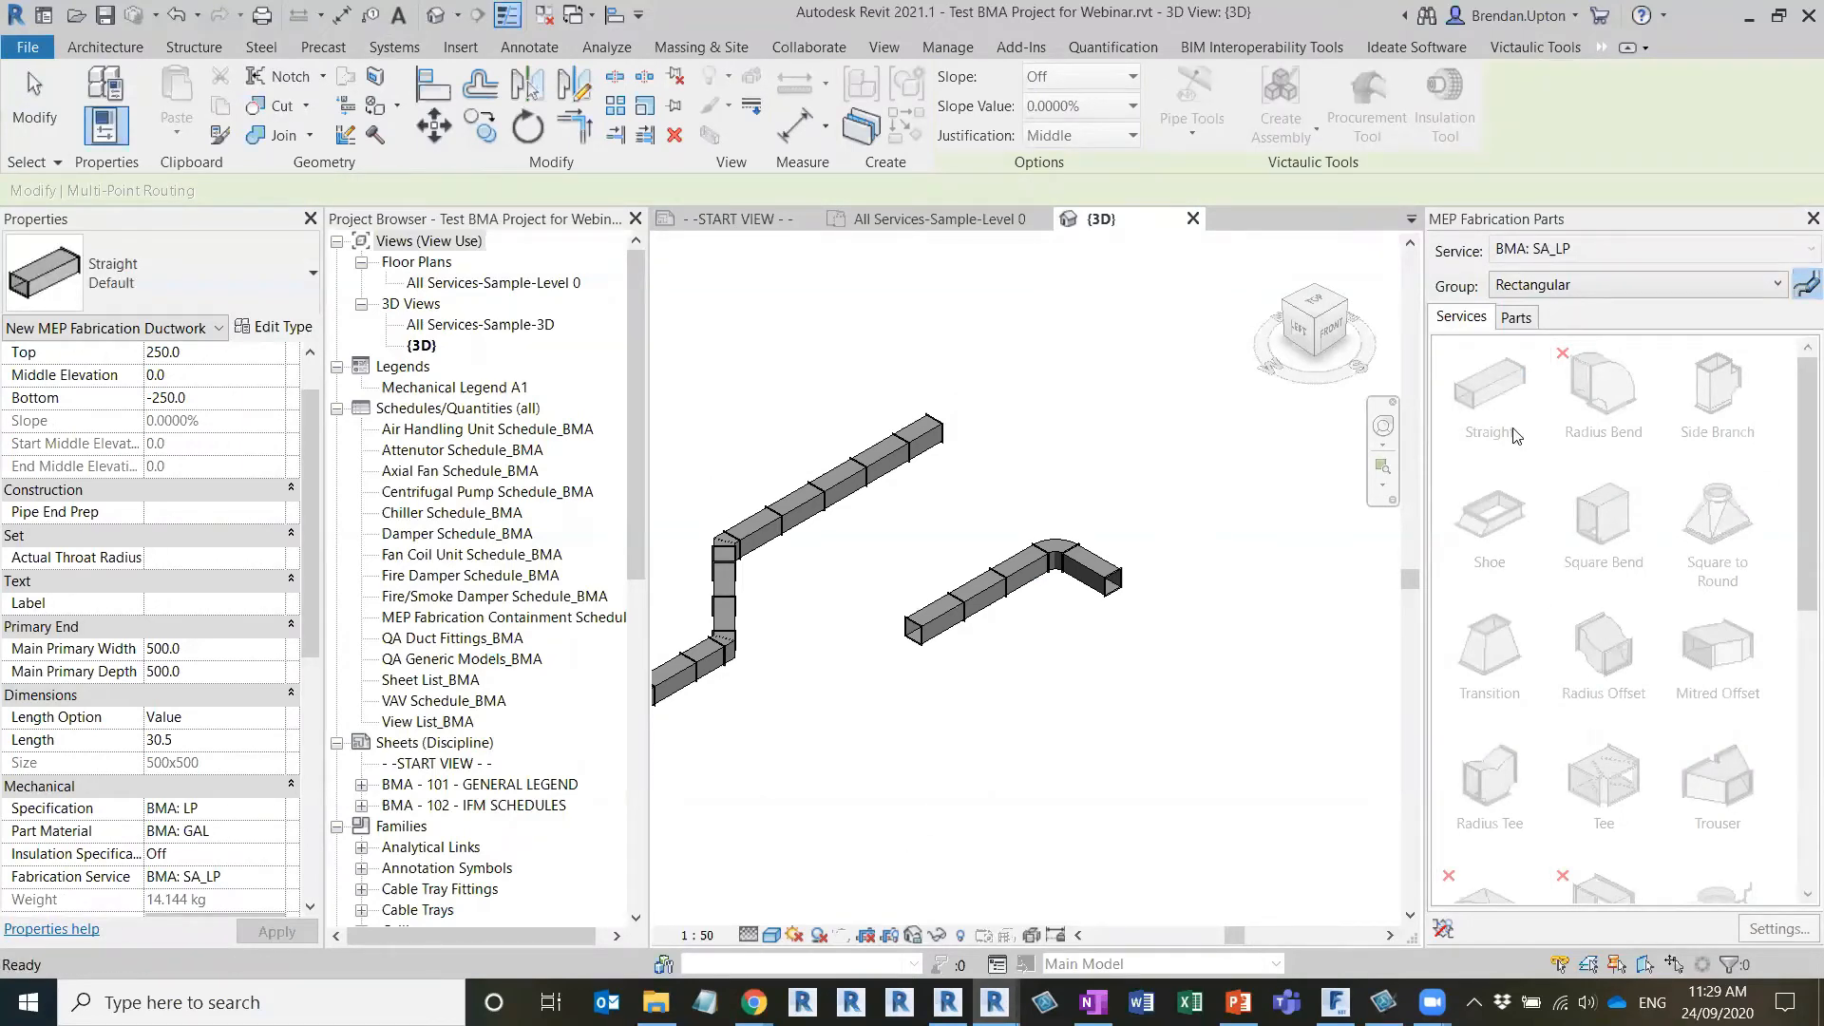
key(Escape)
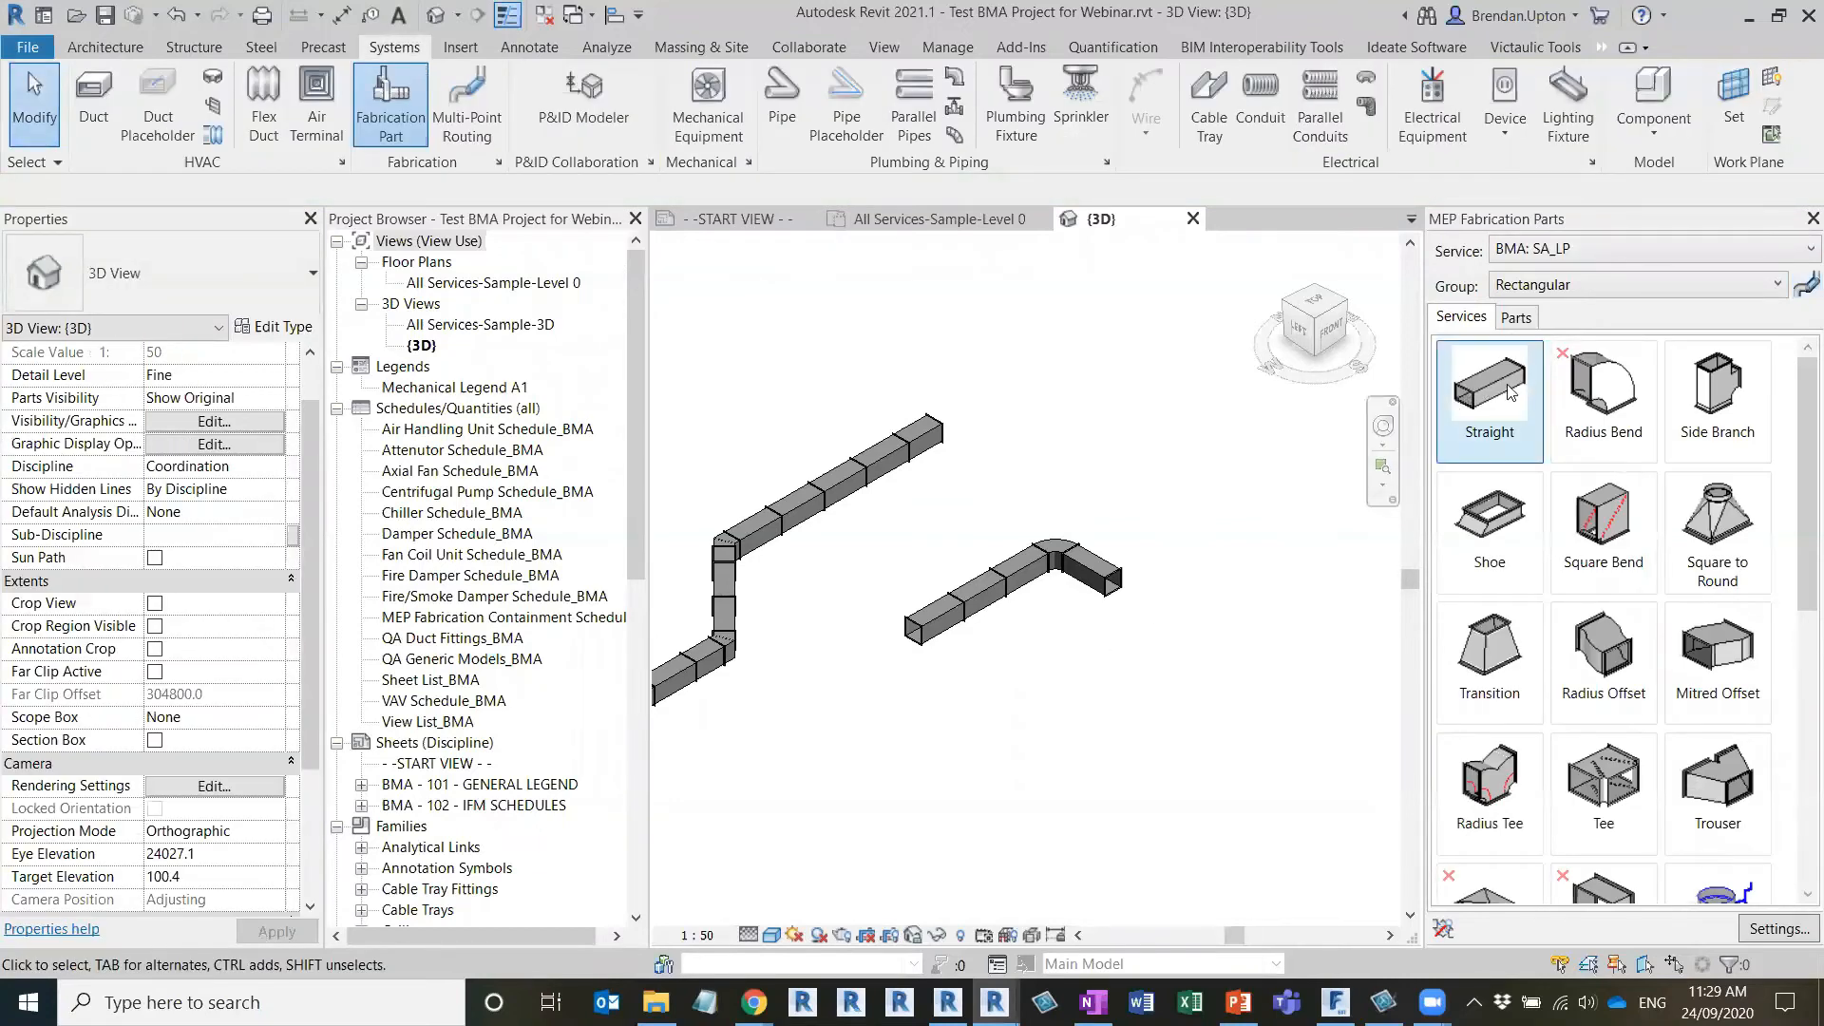
click(1488, 399)
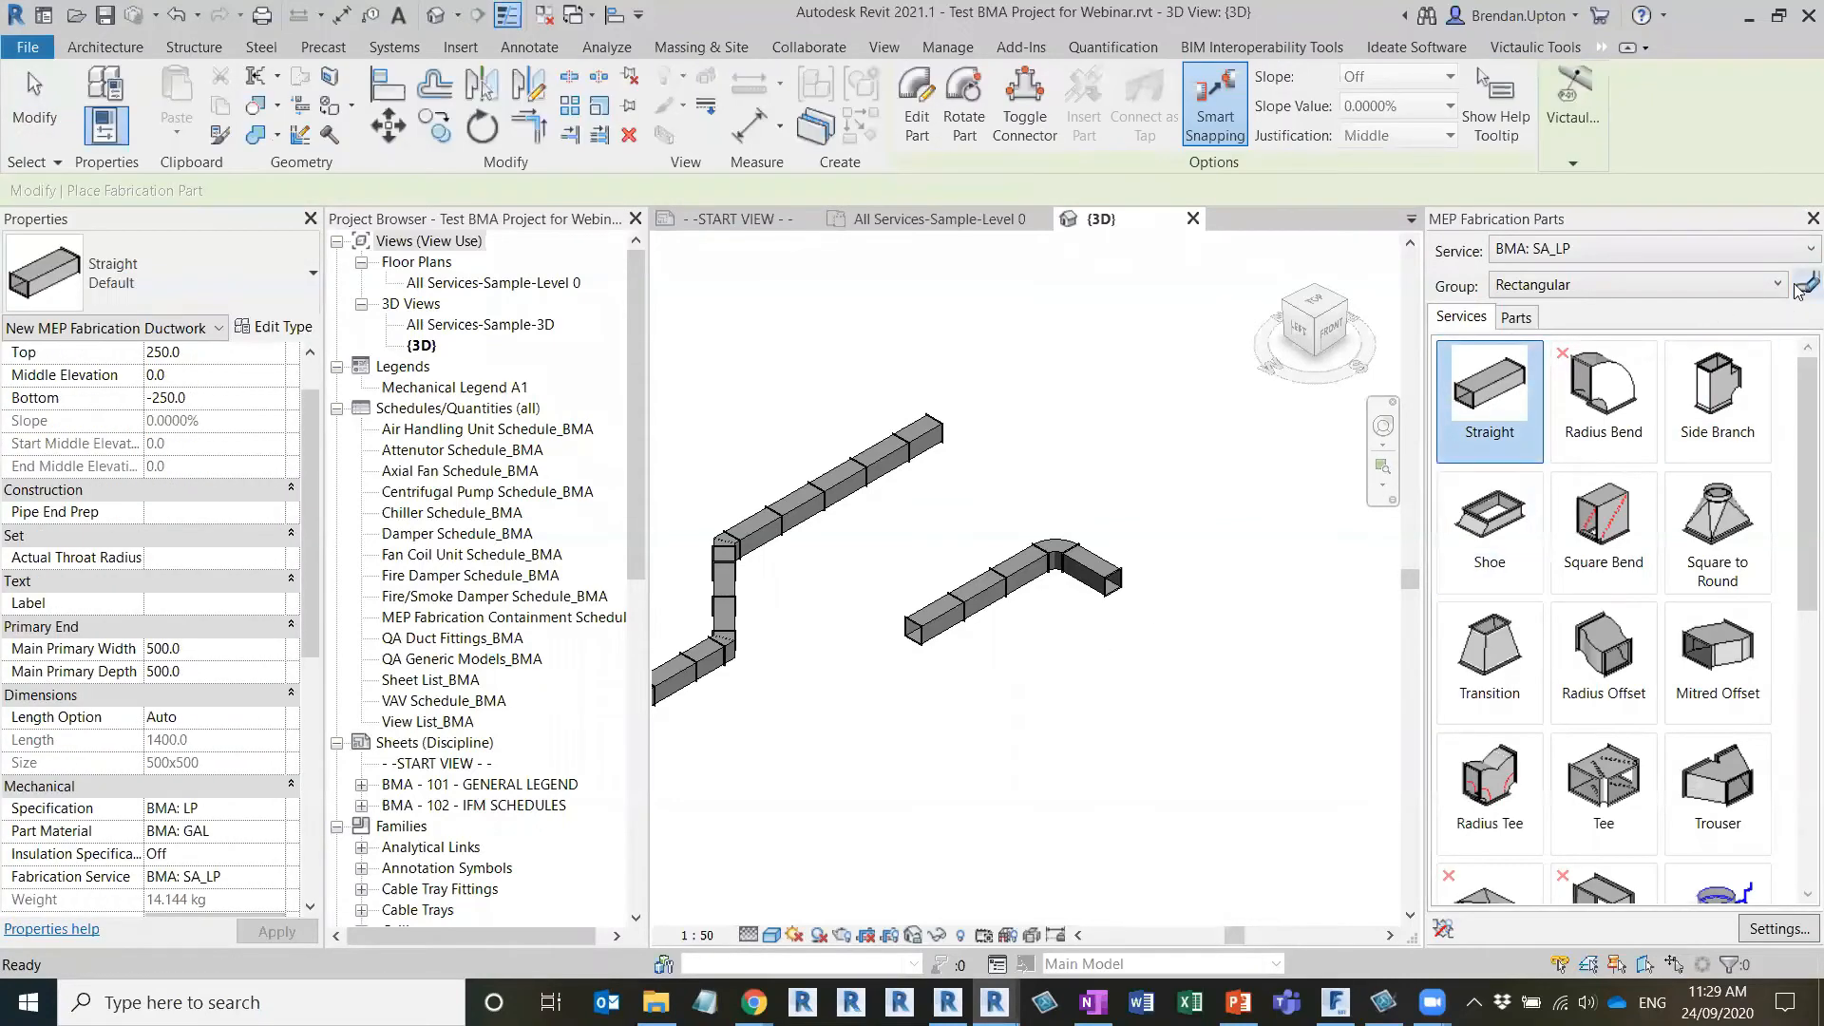
key(Escape)
Route a three-leg duct with Multi-Point Routing around the short run, with a first leg about 12900 mm and the last rising about 6100 mm
key(m)
key(r)
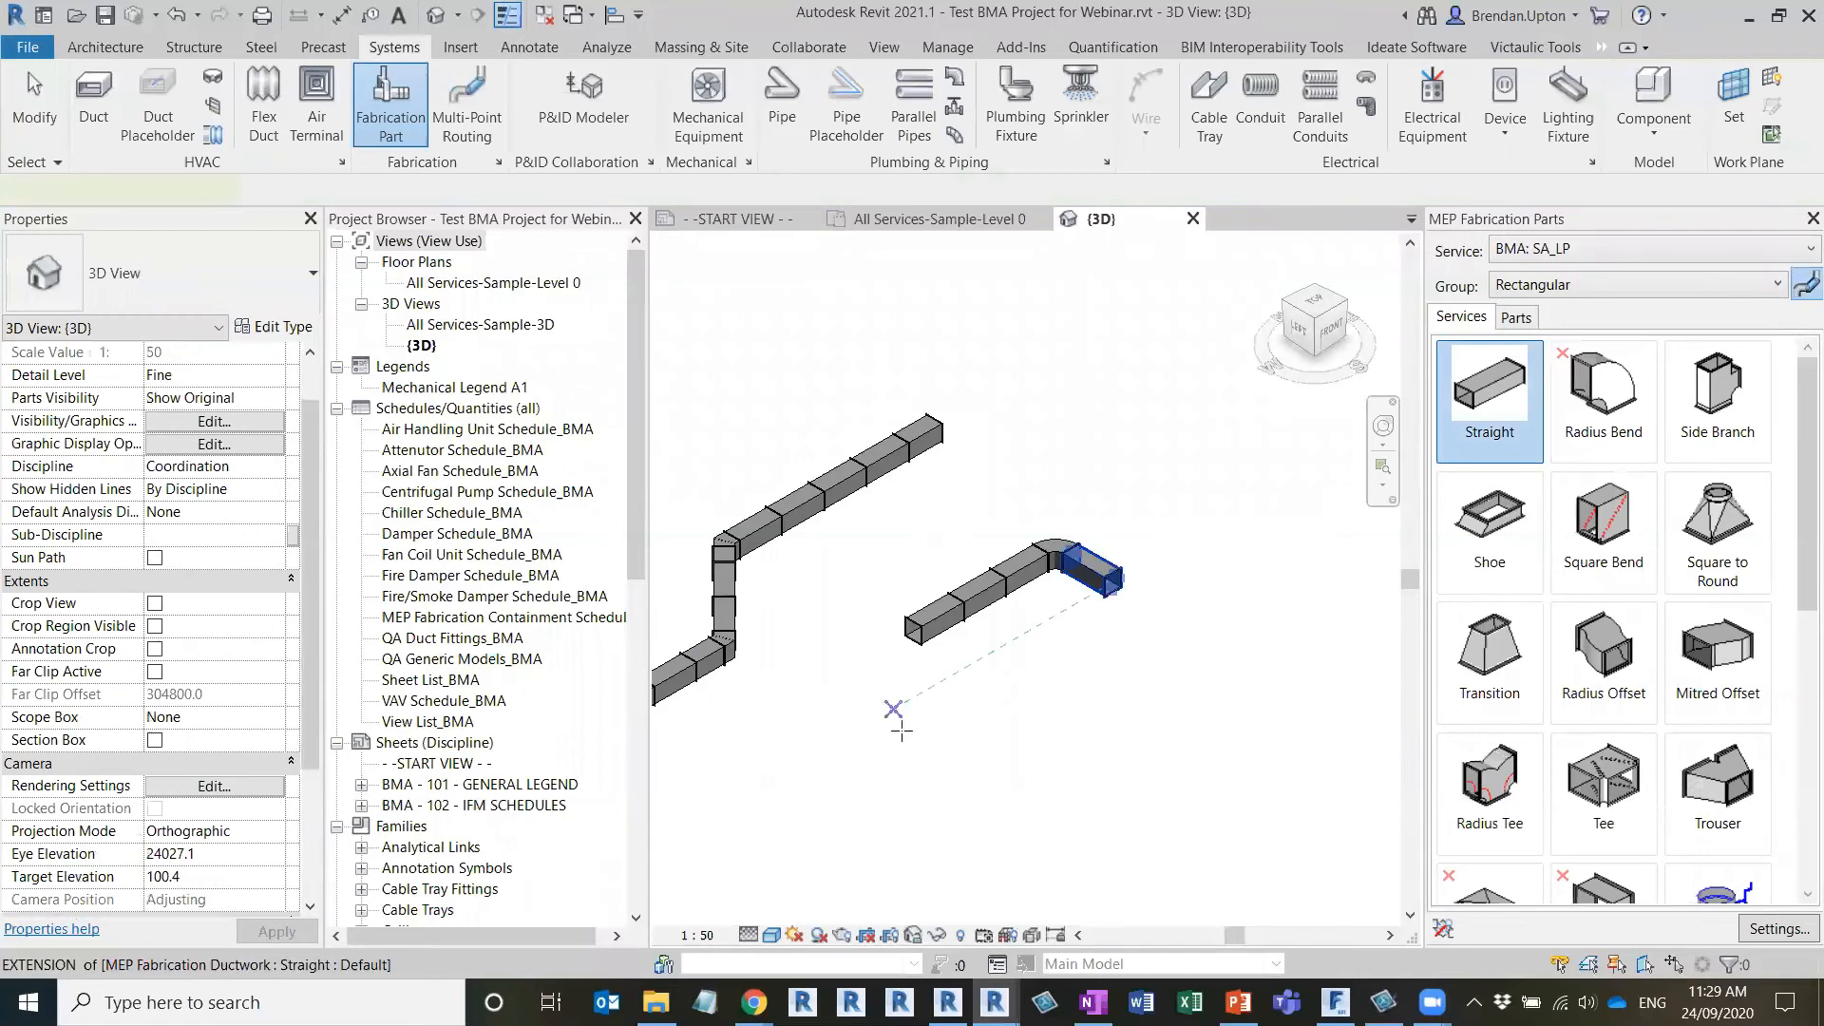
click(950, 858)
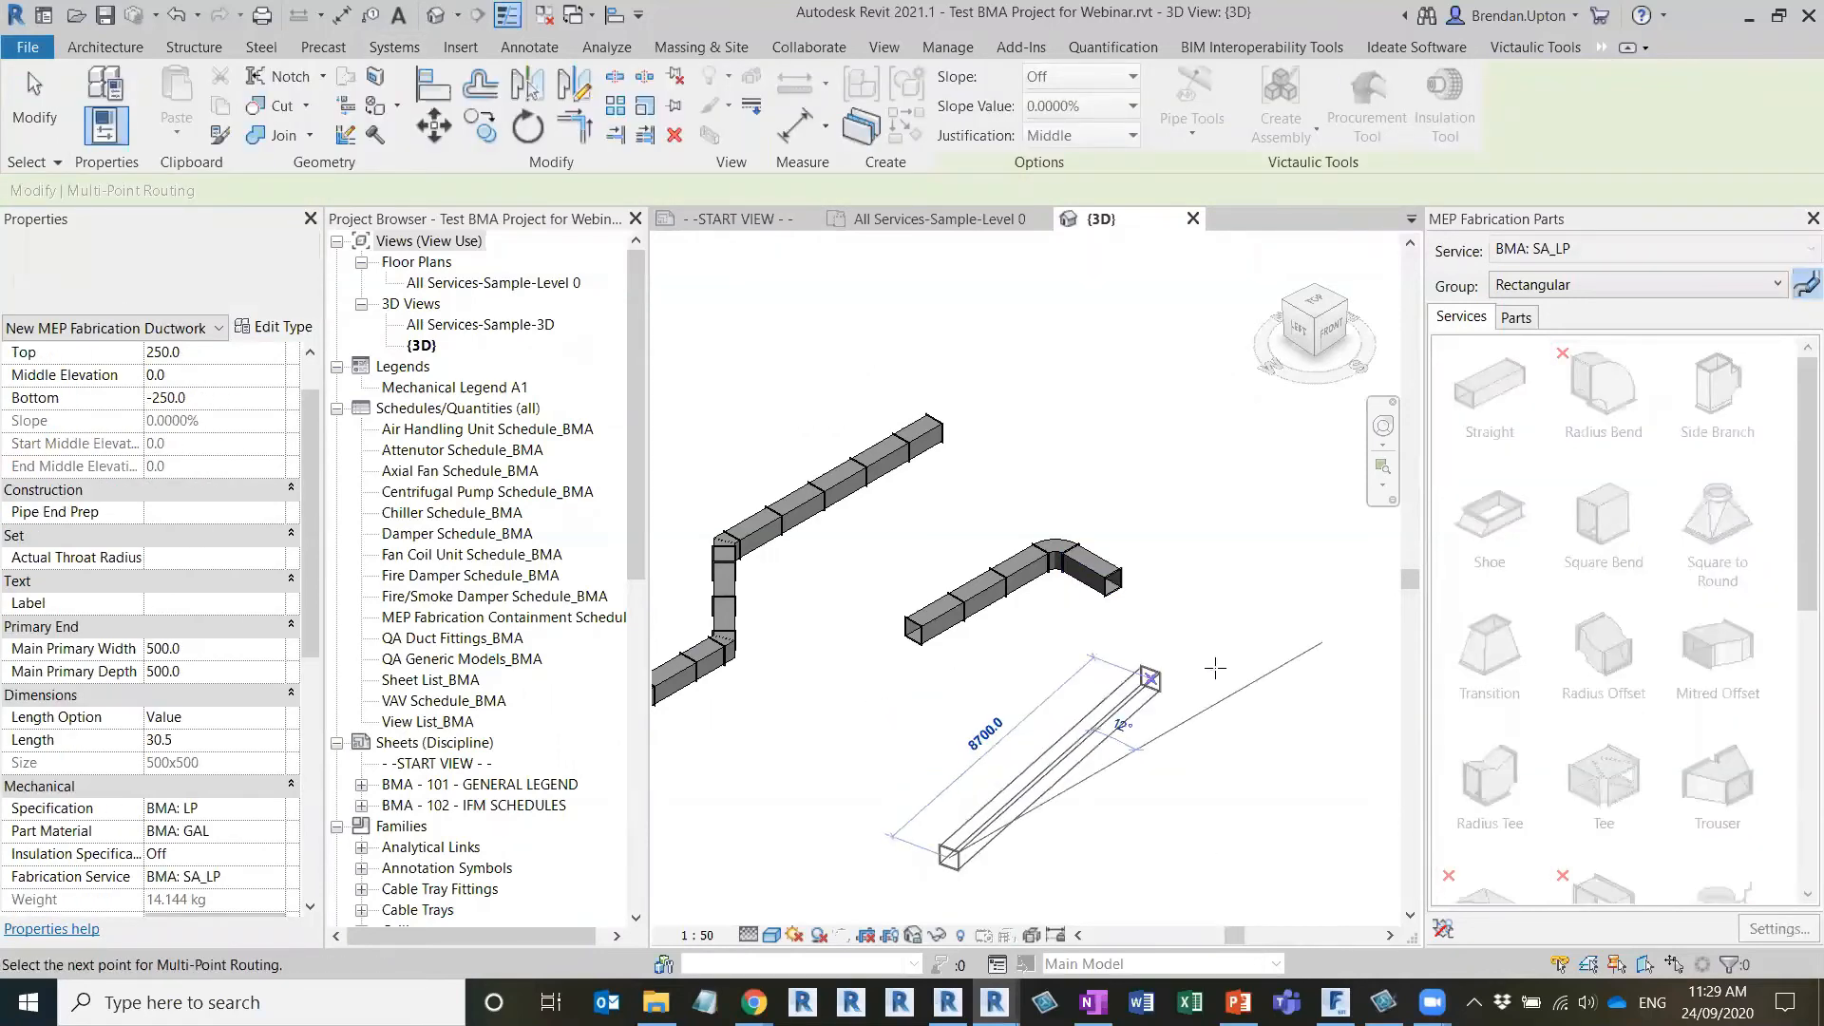
click(1333, 634)
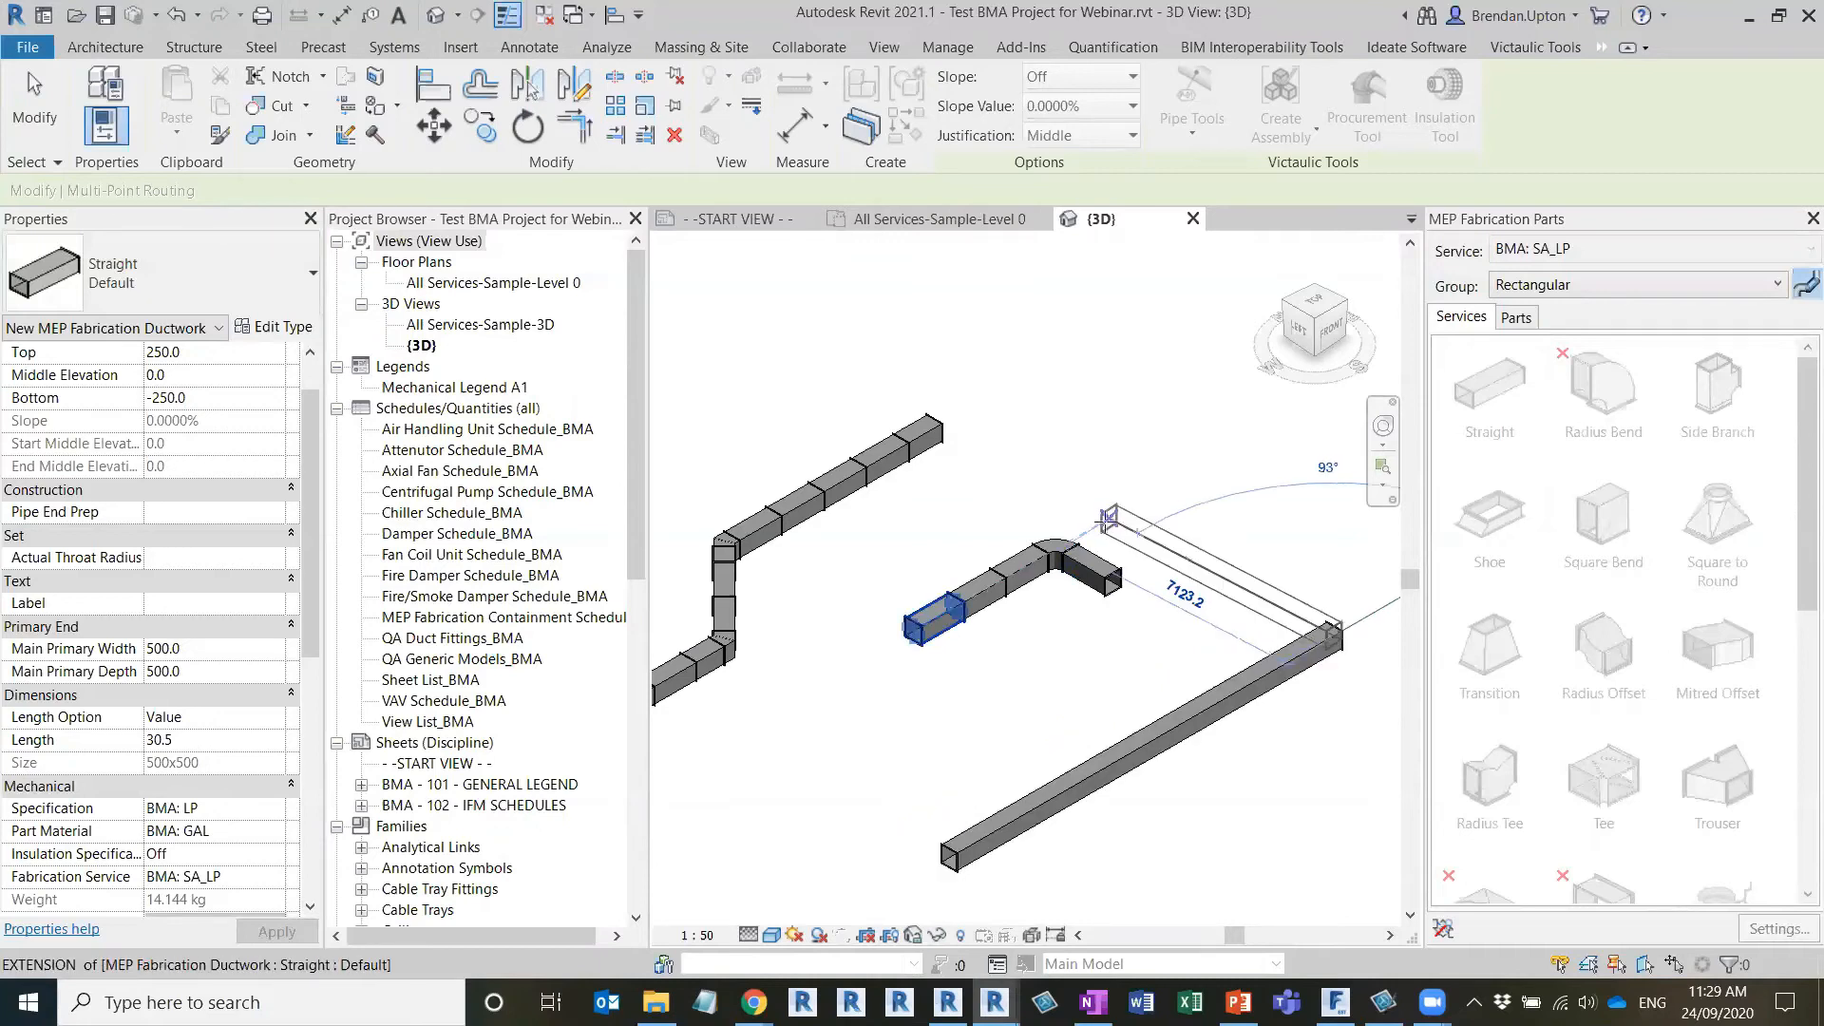
click(1080, 492)
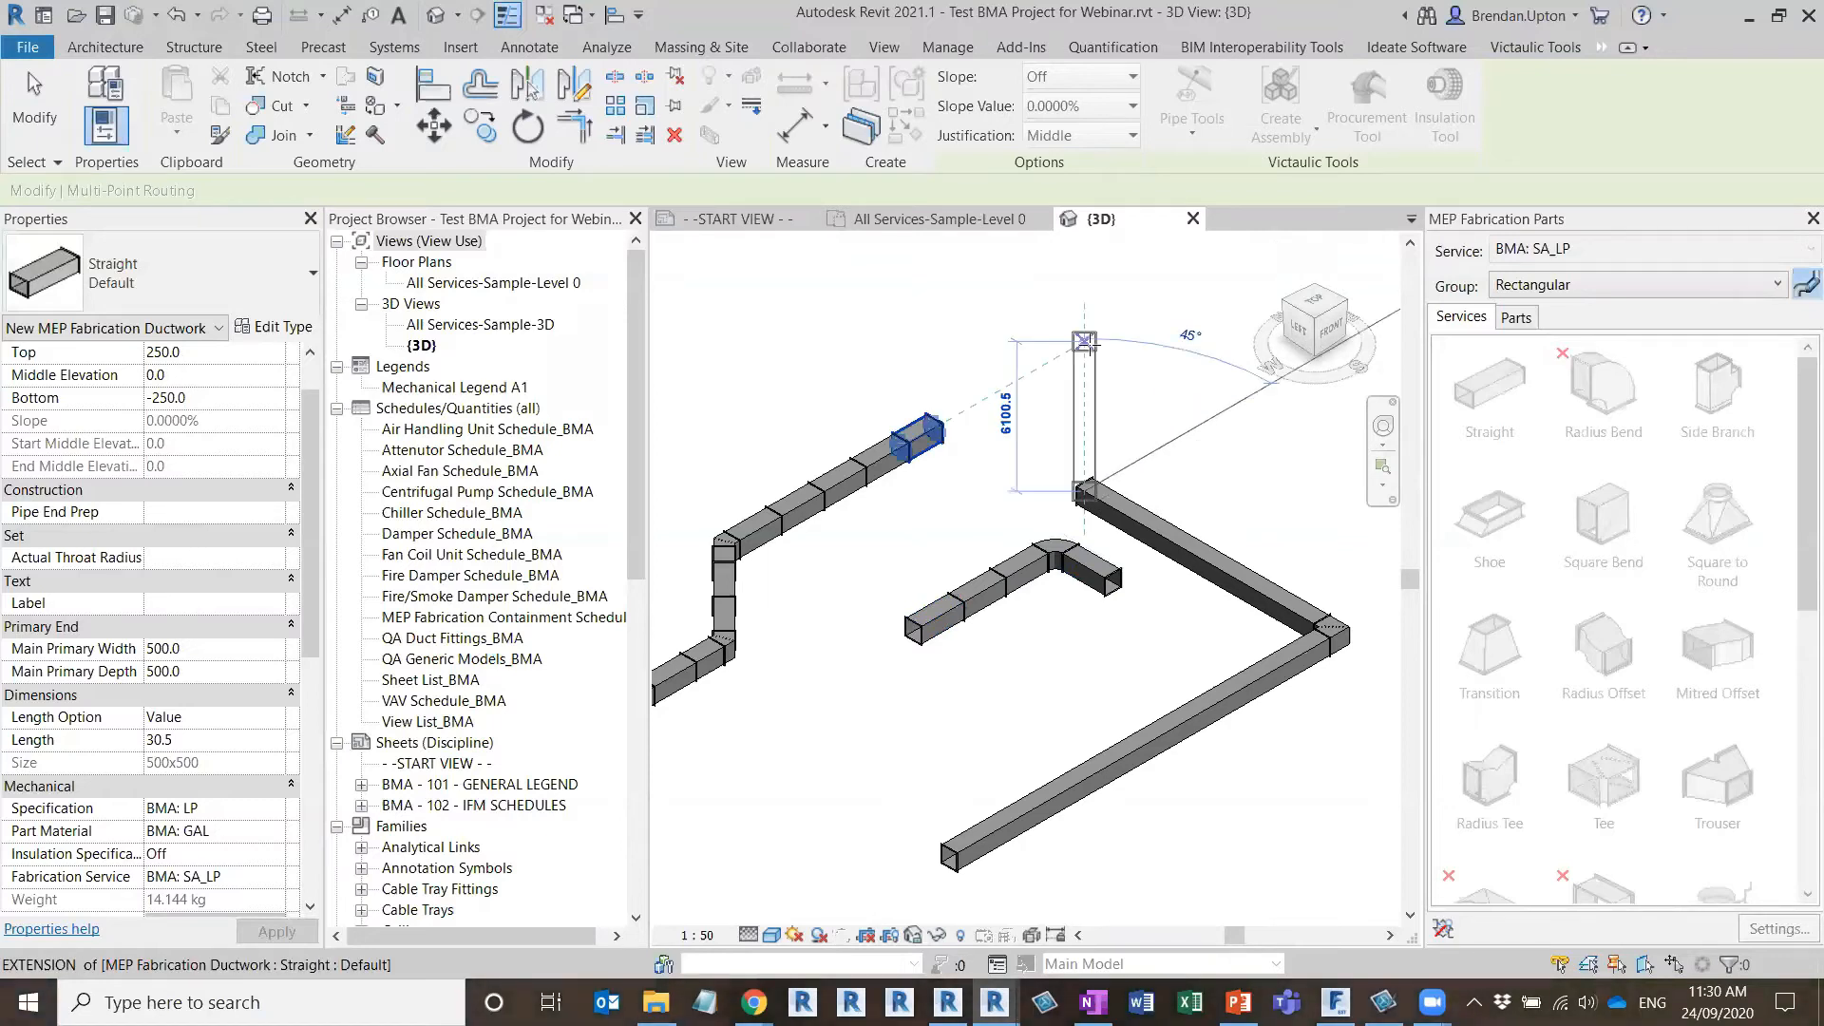
click(1084, 341)
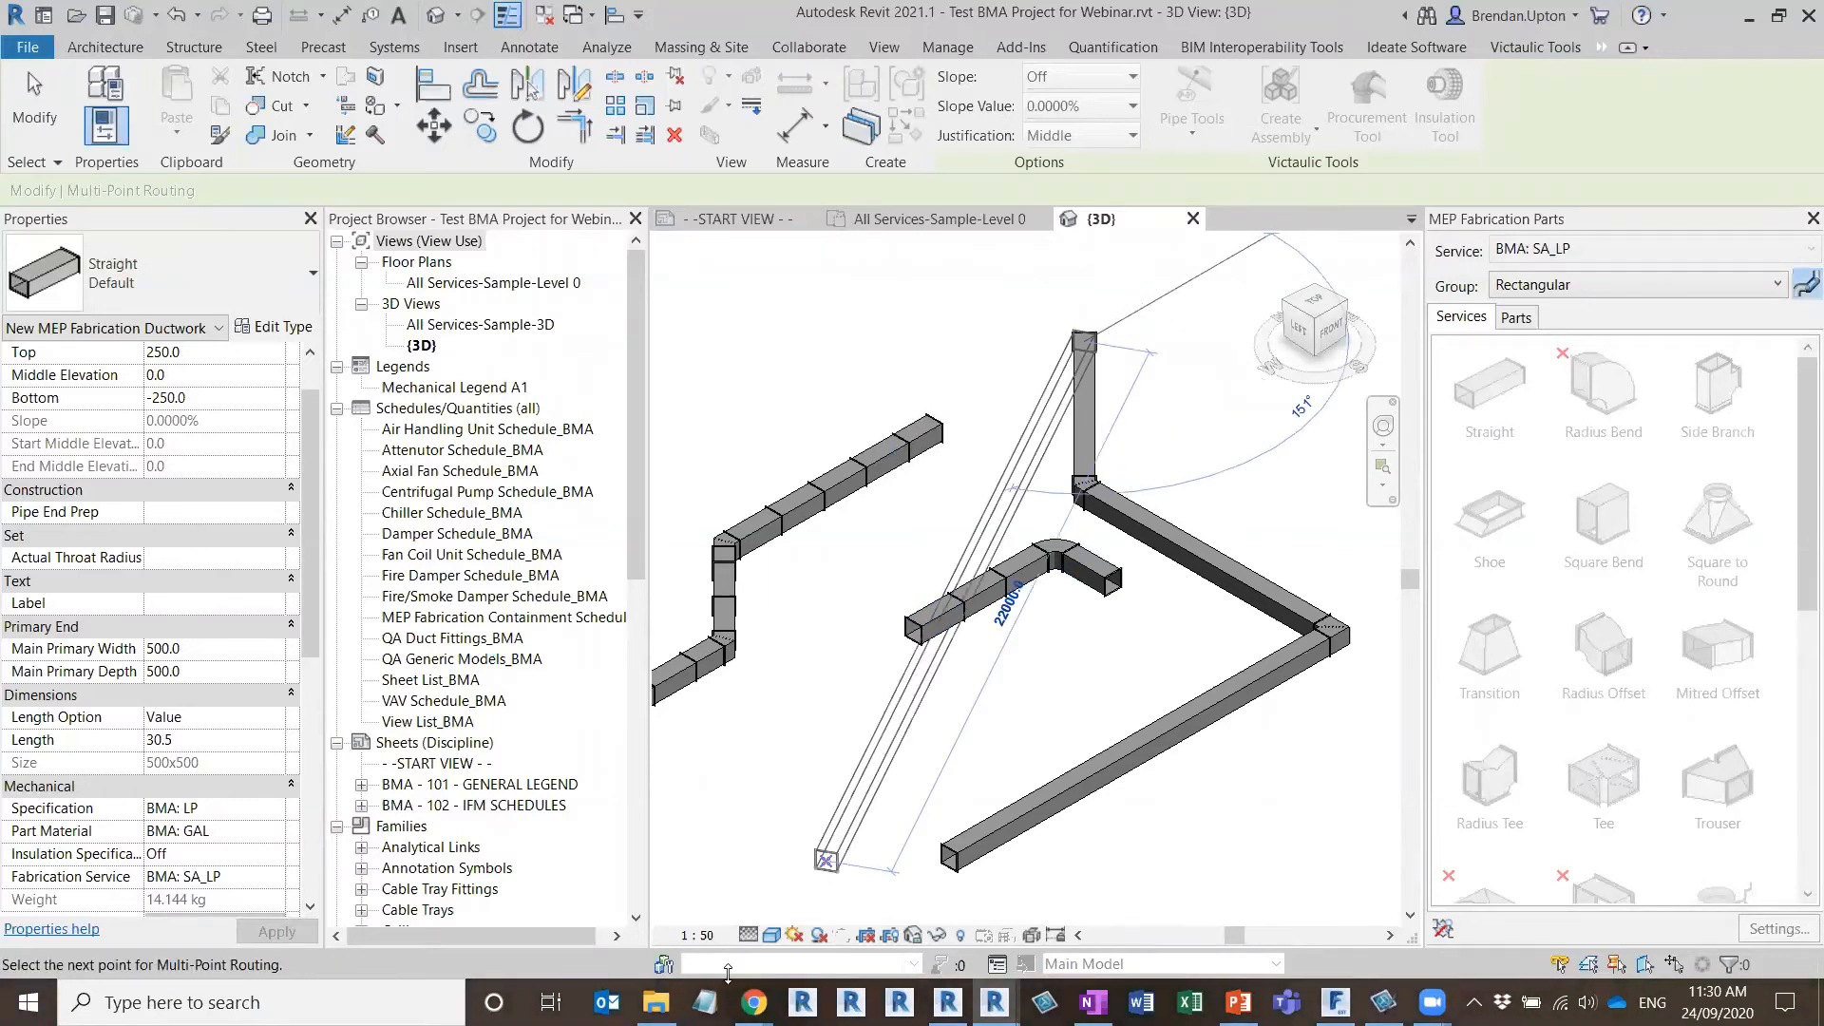
key(Escape)
key(Escape)
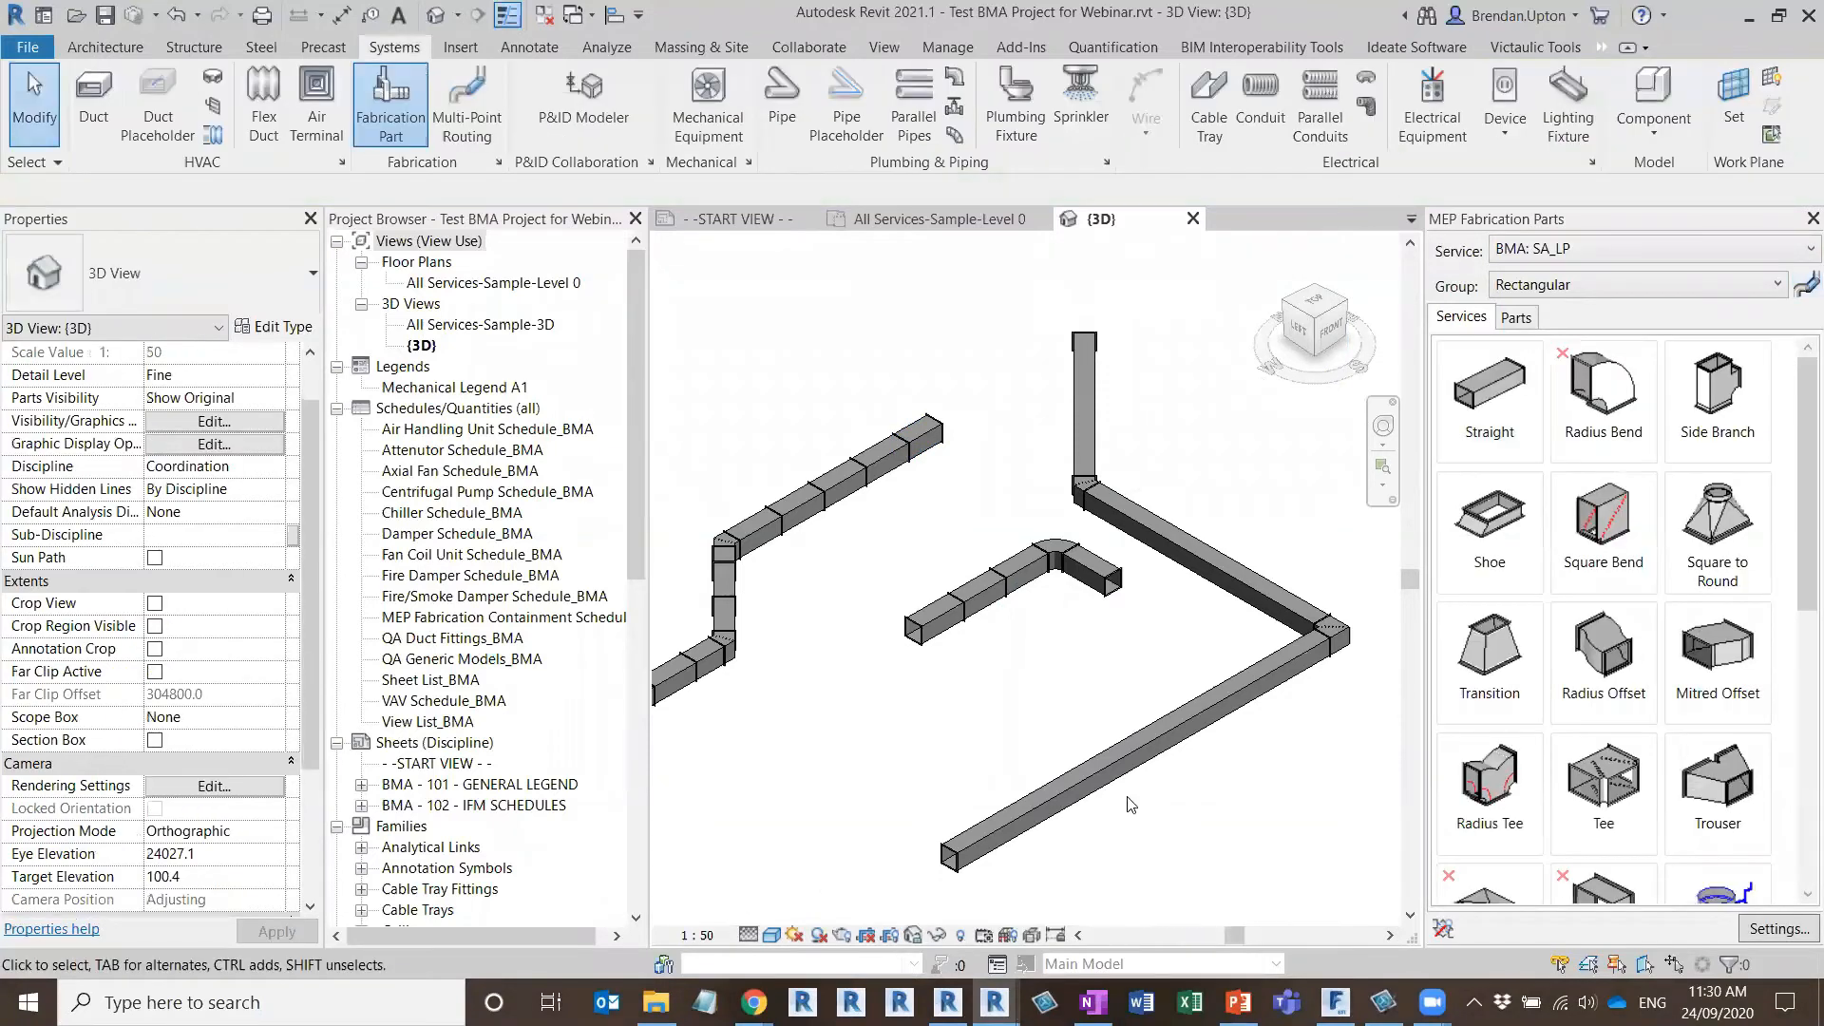
Optimize the lengths of the whole connected multi-point routed duct run
key(Tab)
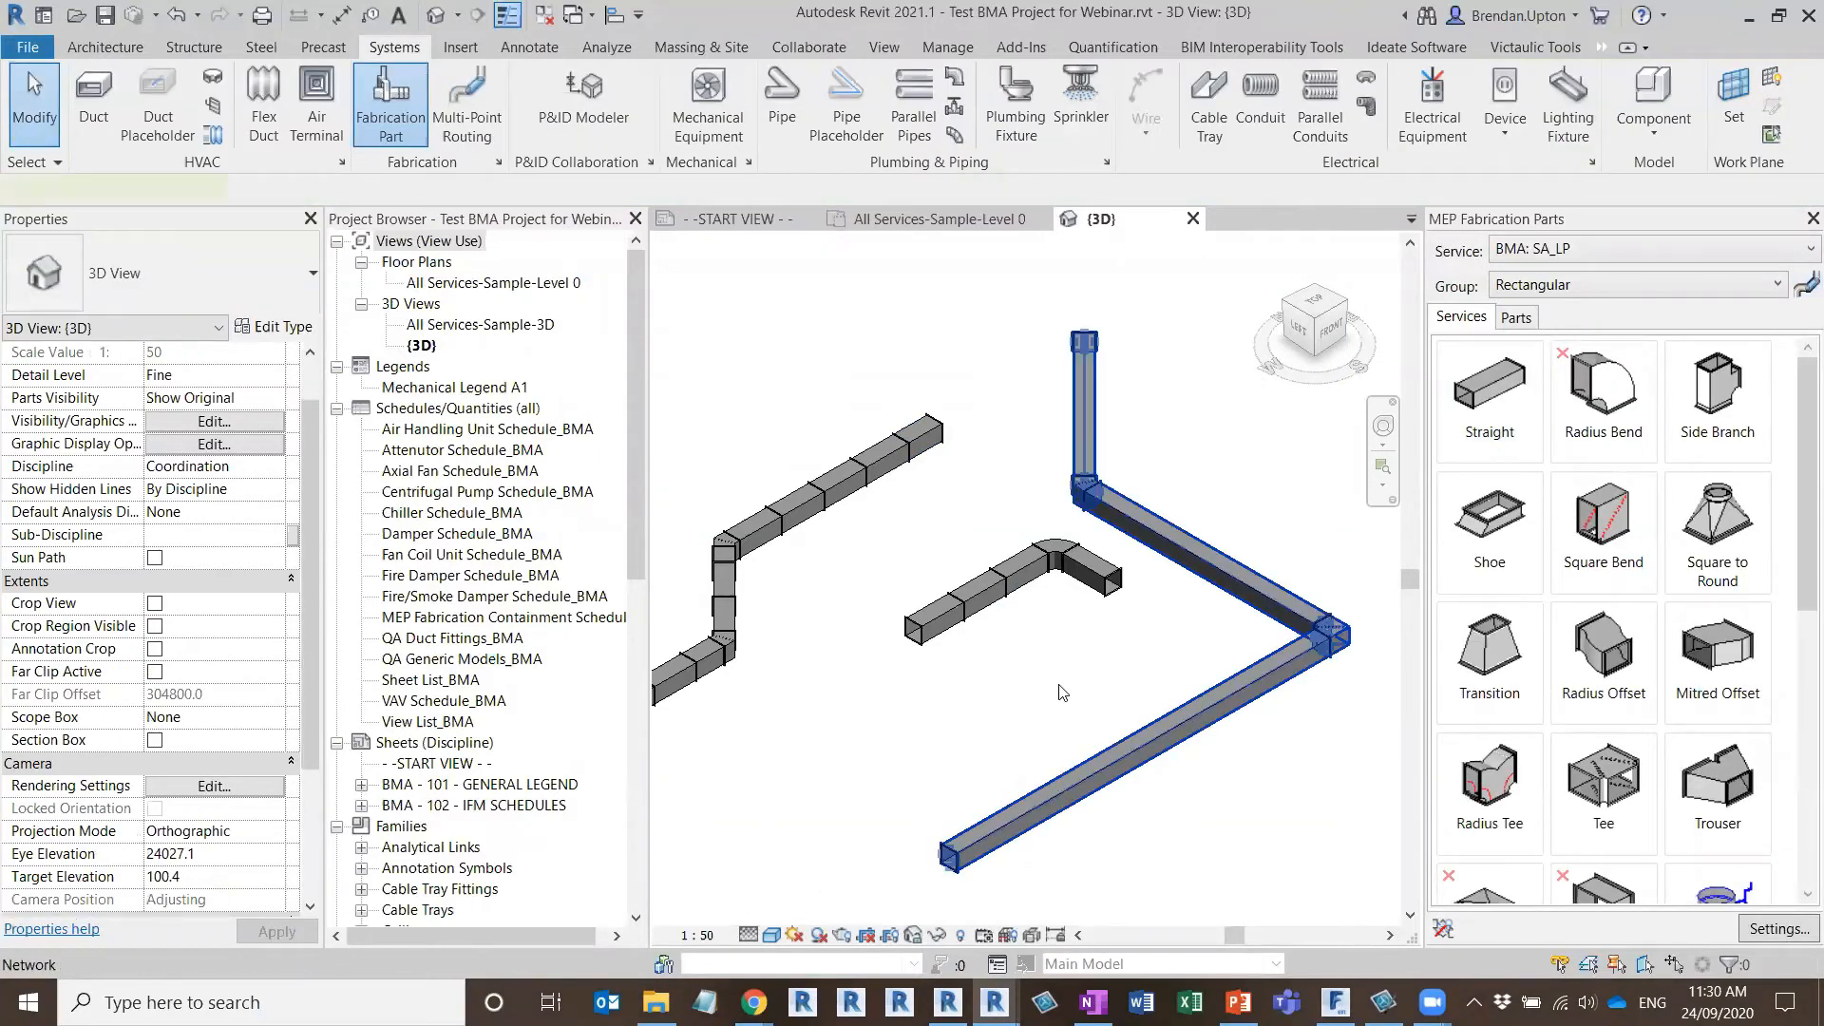
click(1055, 779)
click(1177, 136)
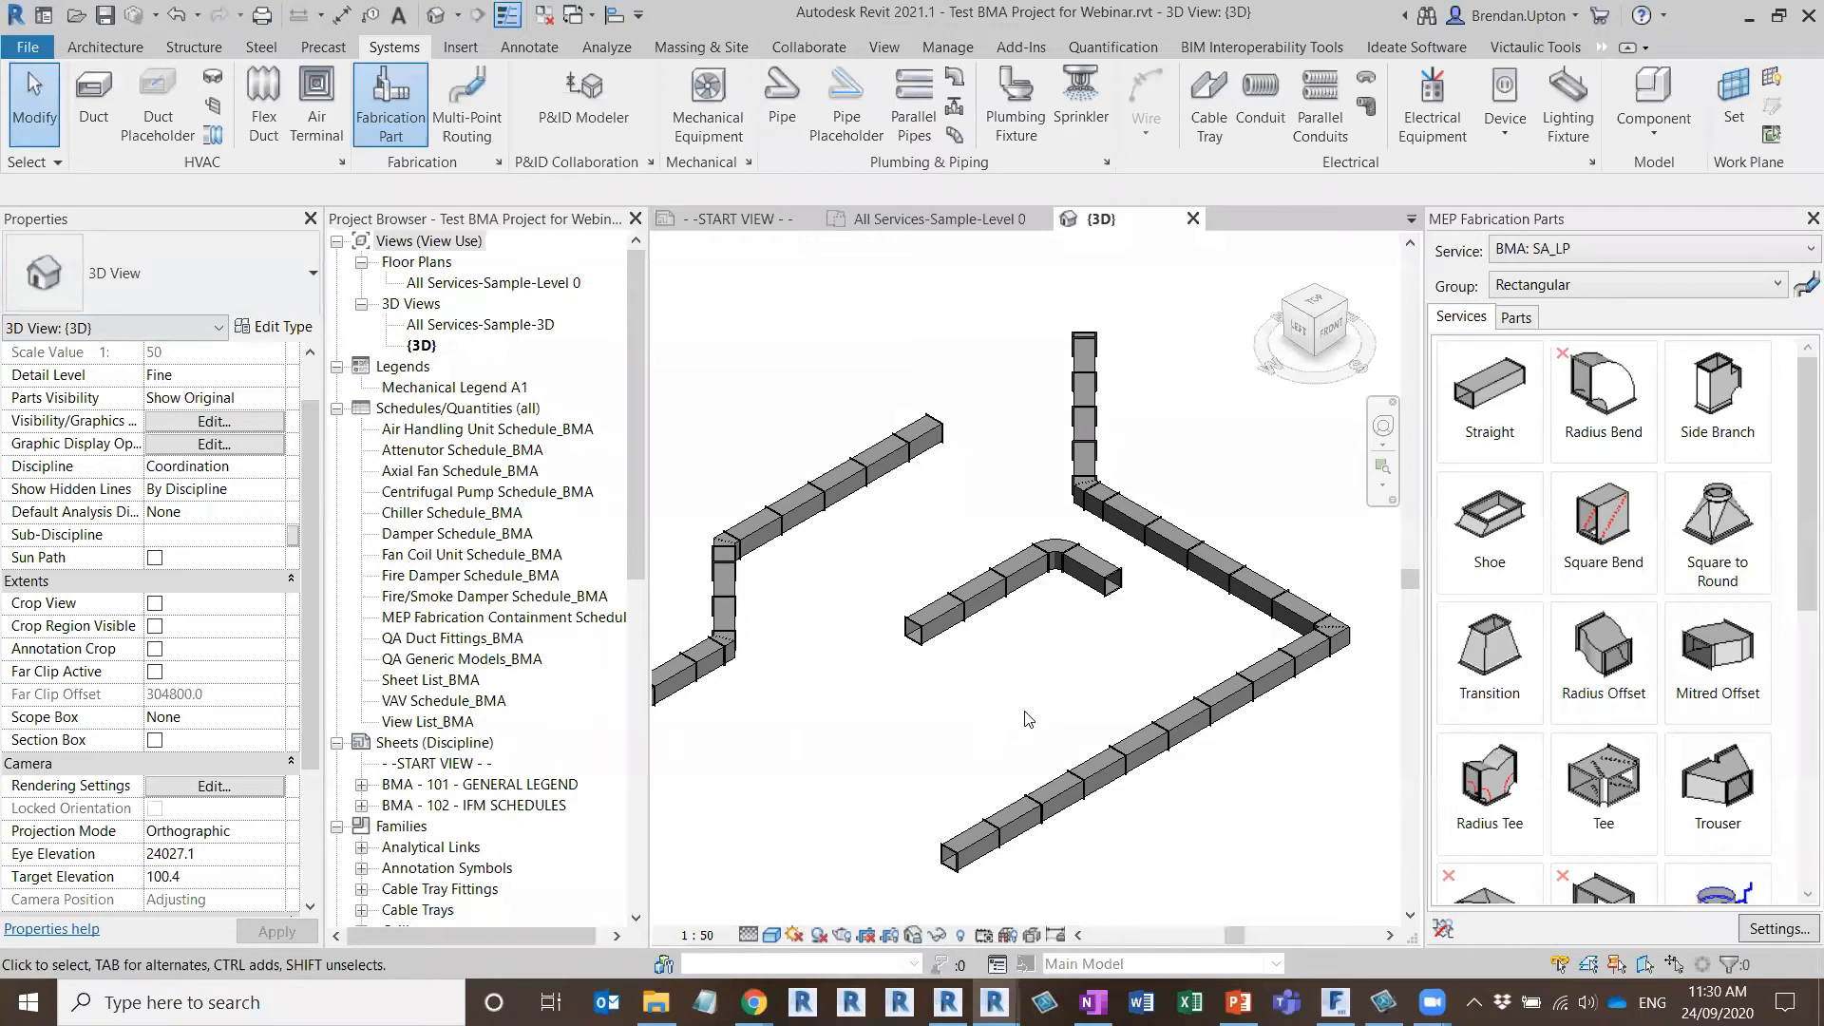
Open the All Services-Sample-Level 0 floor plan and examine the ductwork runs, ending at the uppermost run with square bends
click(933, 219)
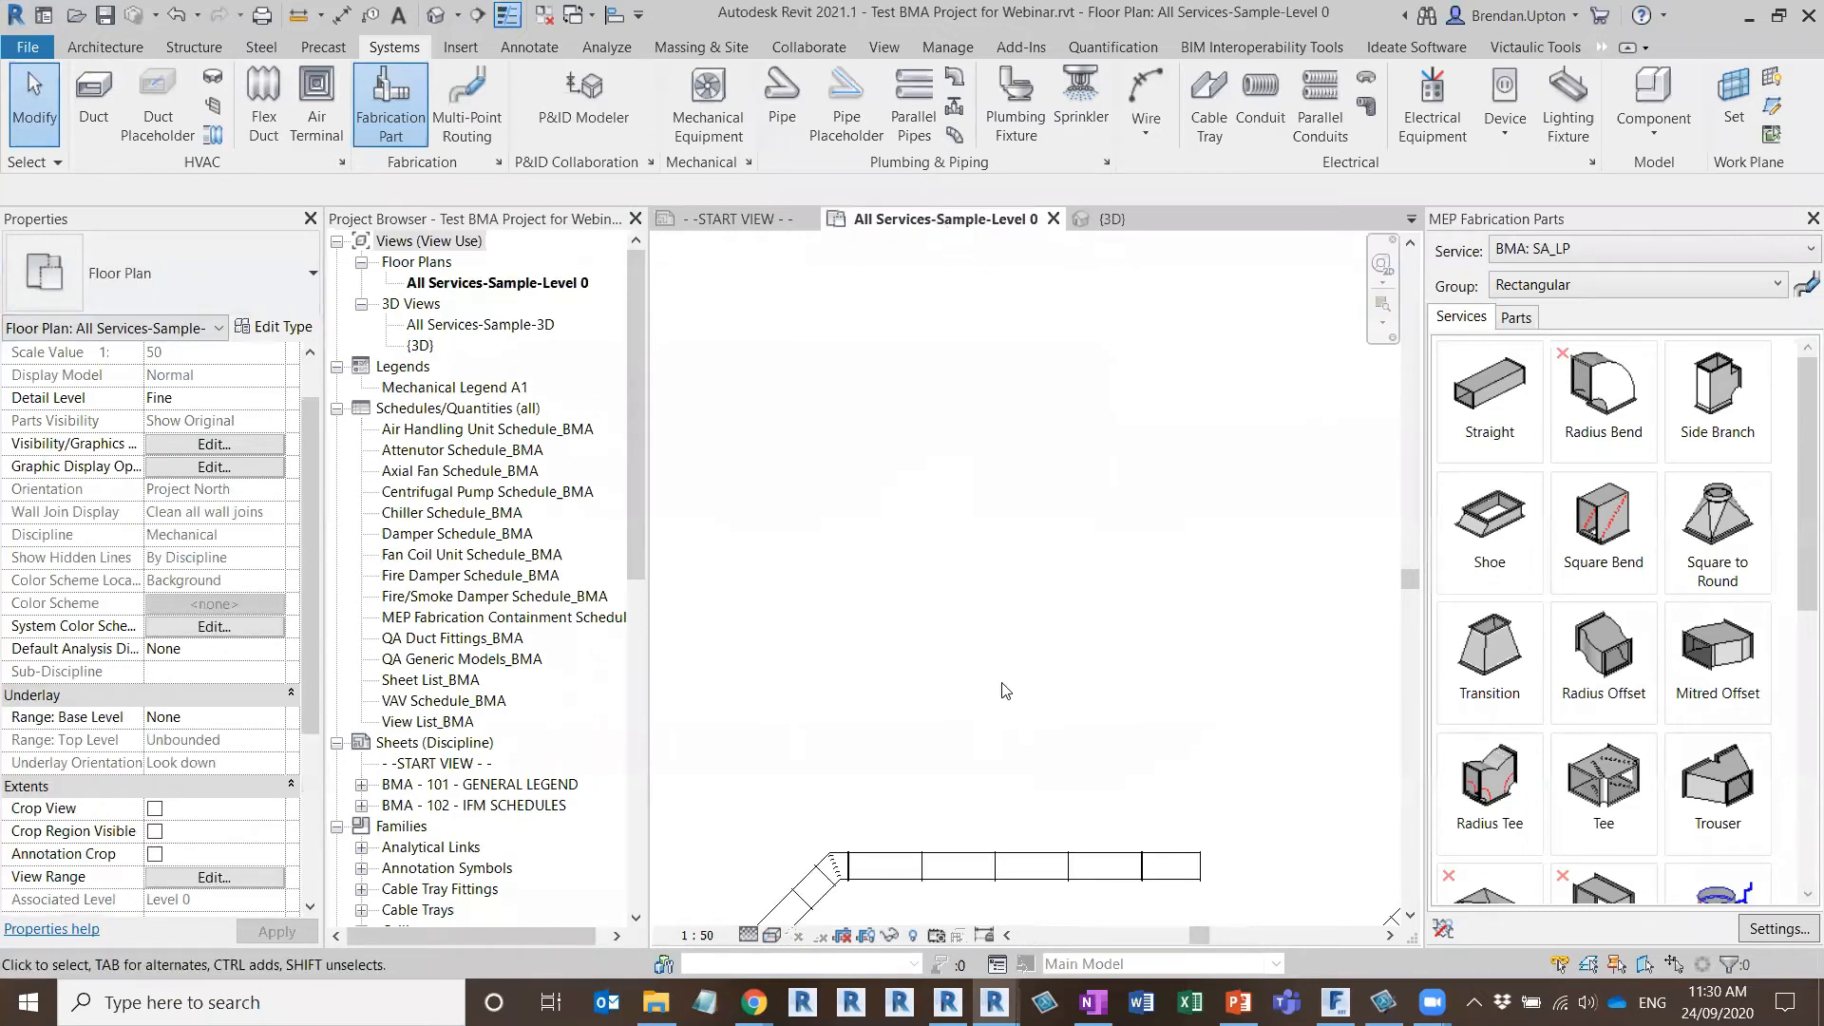
scroll(990, 561, down, 4)
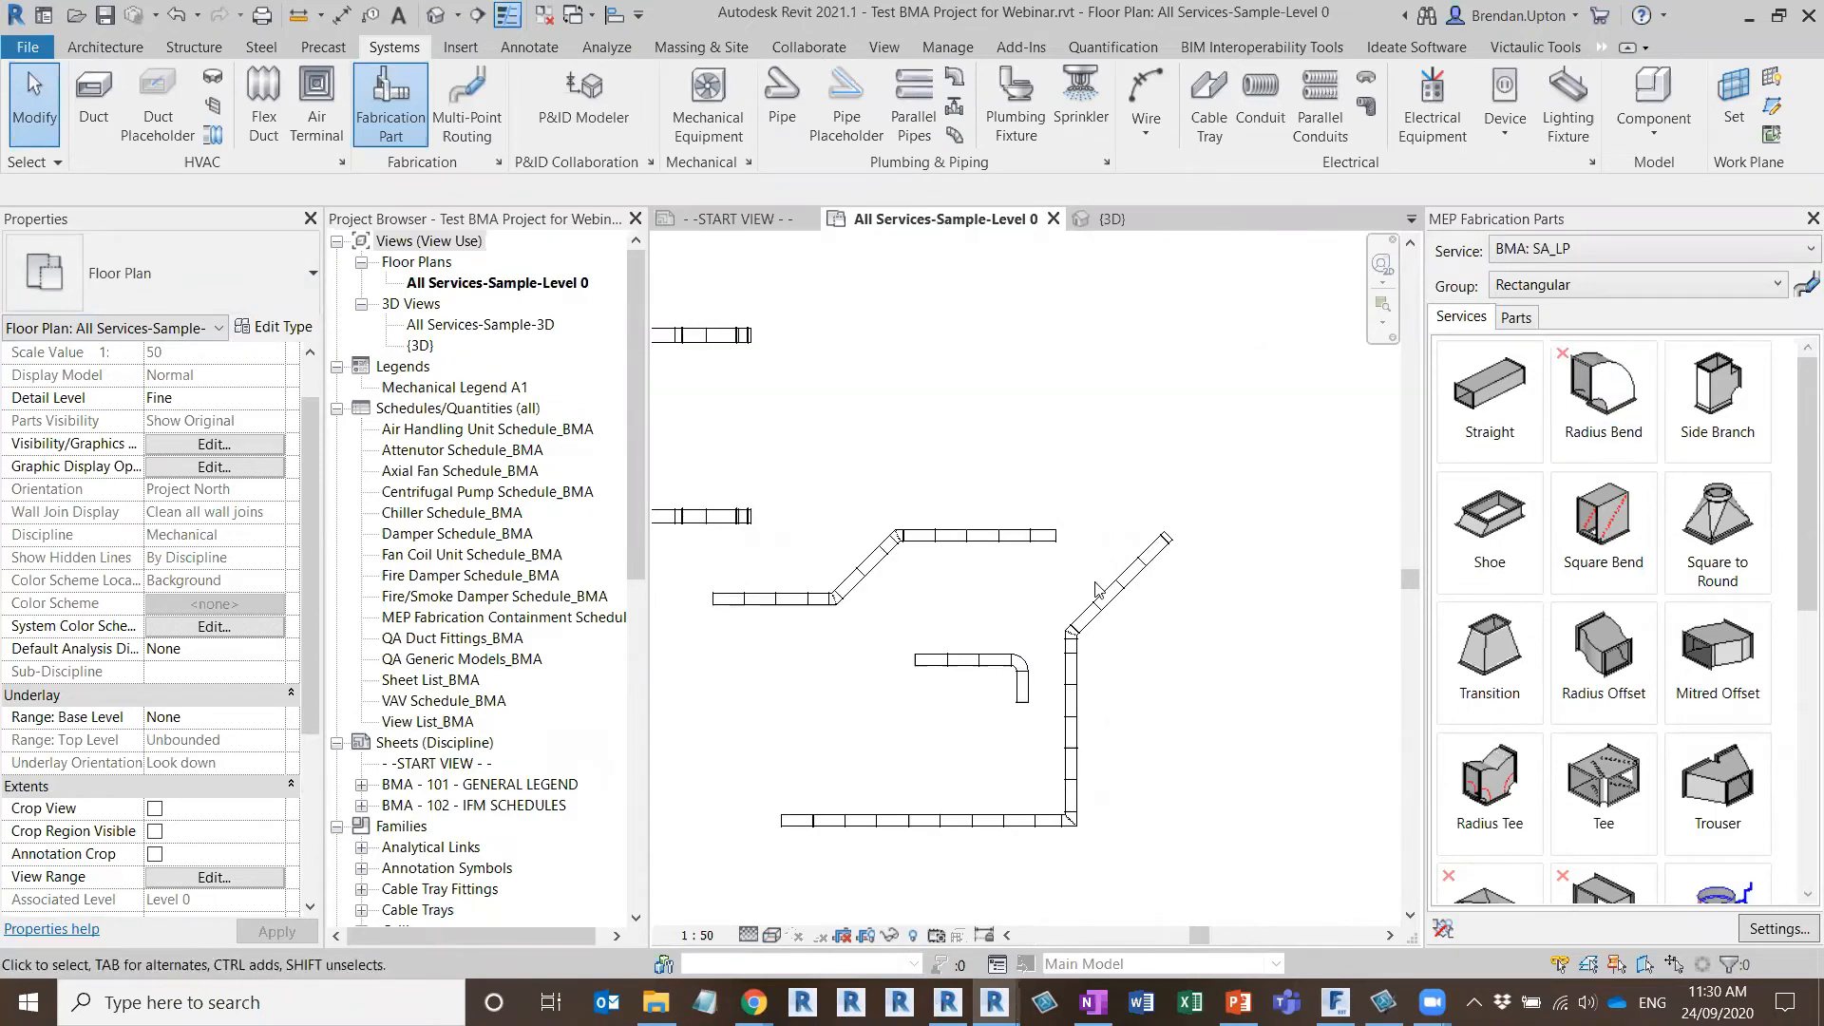
middle_drag(1229, 672, 1276, 564)
scroll(790, 506, up, 3)
middle_drag(916, 486, 947, 629)
scroll(946, 628, down, 6)
scroll(945, 628, down, 1)
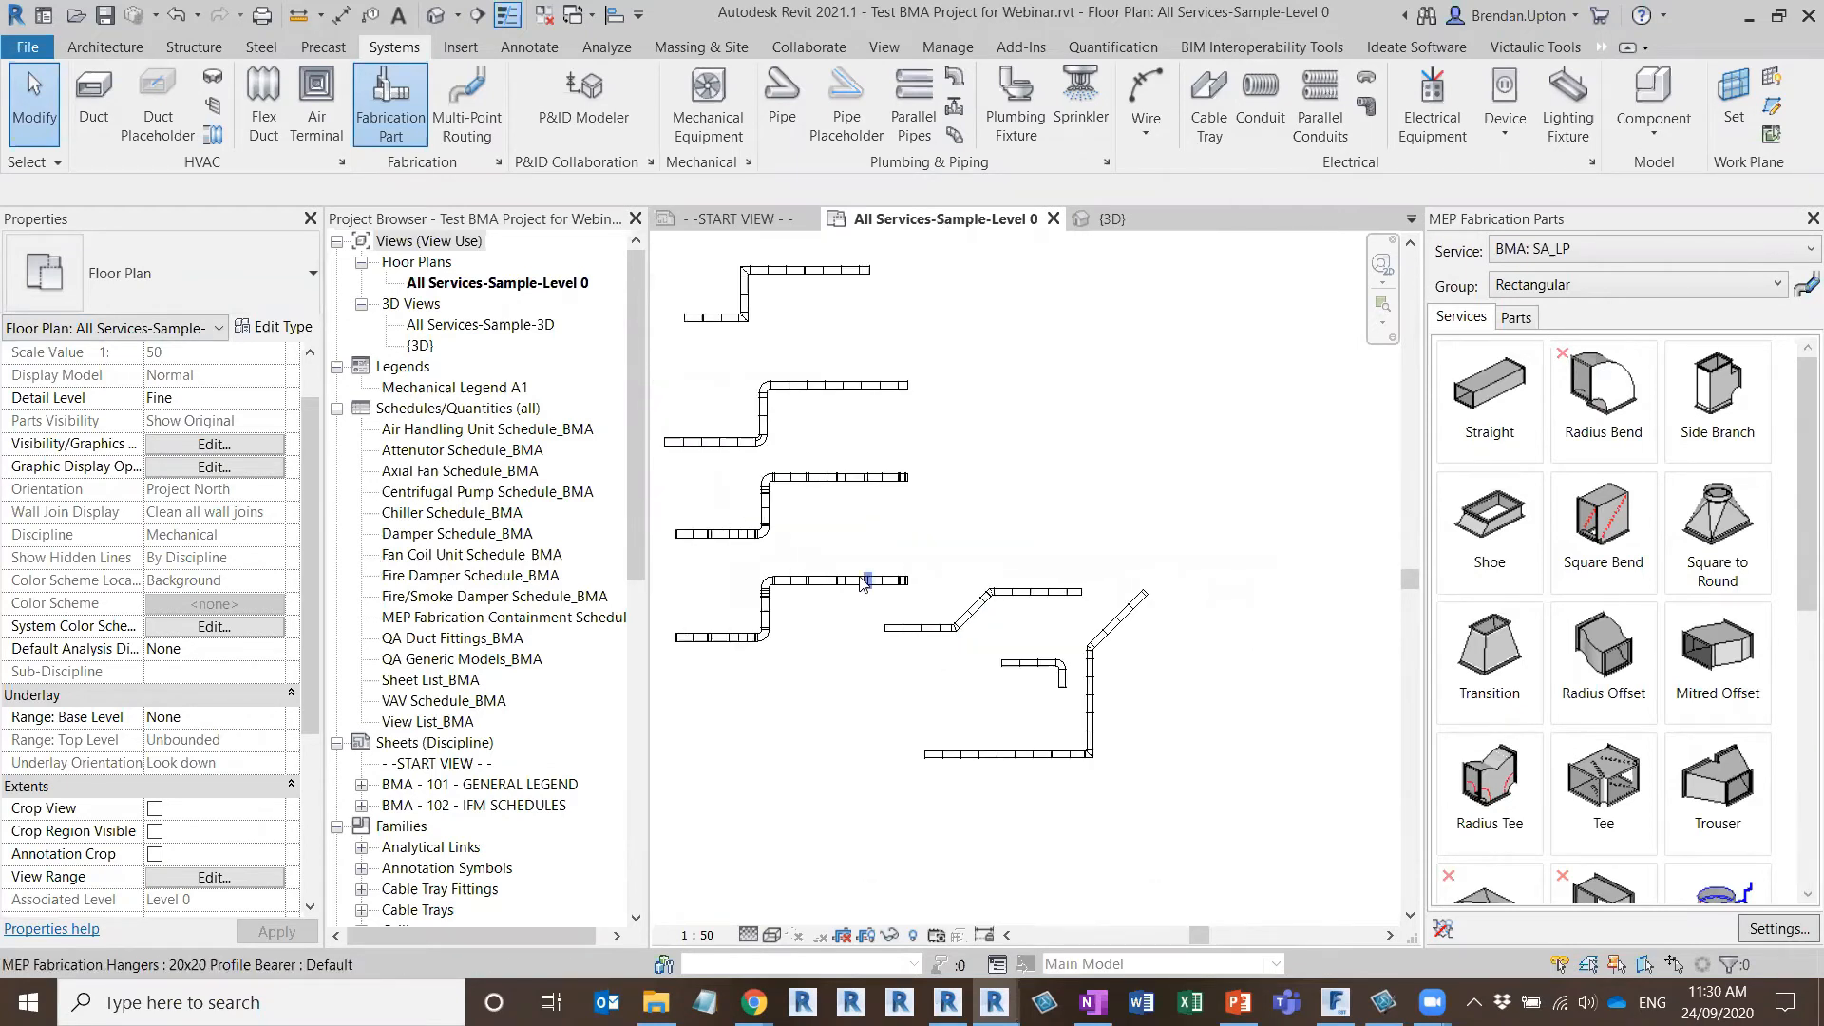
middle_drag(865, 579, 1056, 675)
scroll(993, 428, up, 8)
middle_drag(1062, 554, 1135, 684)
scroll(1135, 684, down, 1)
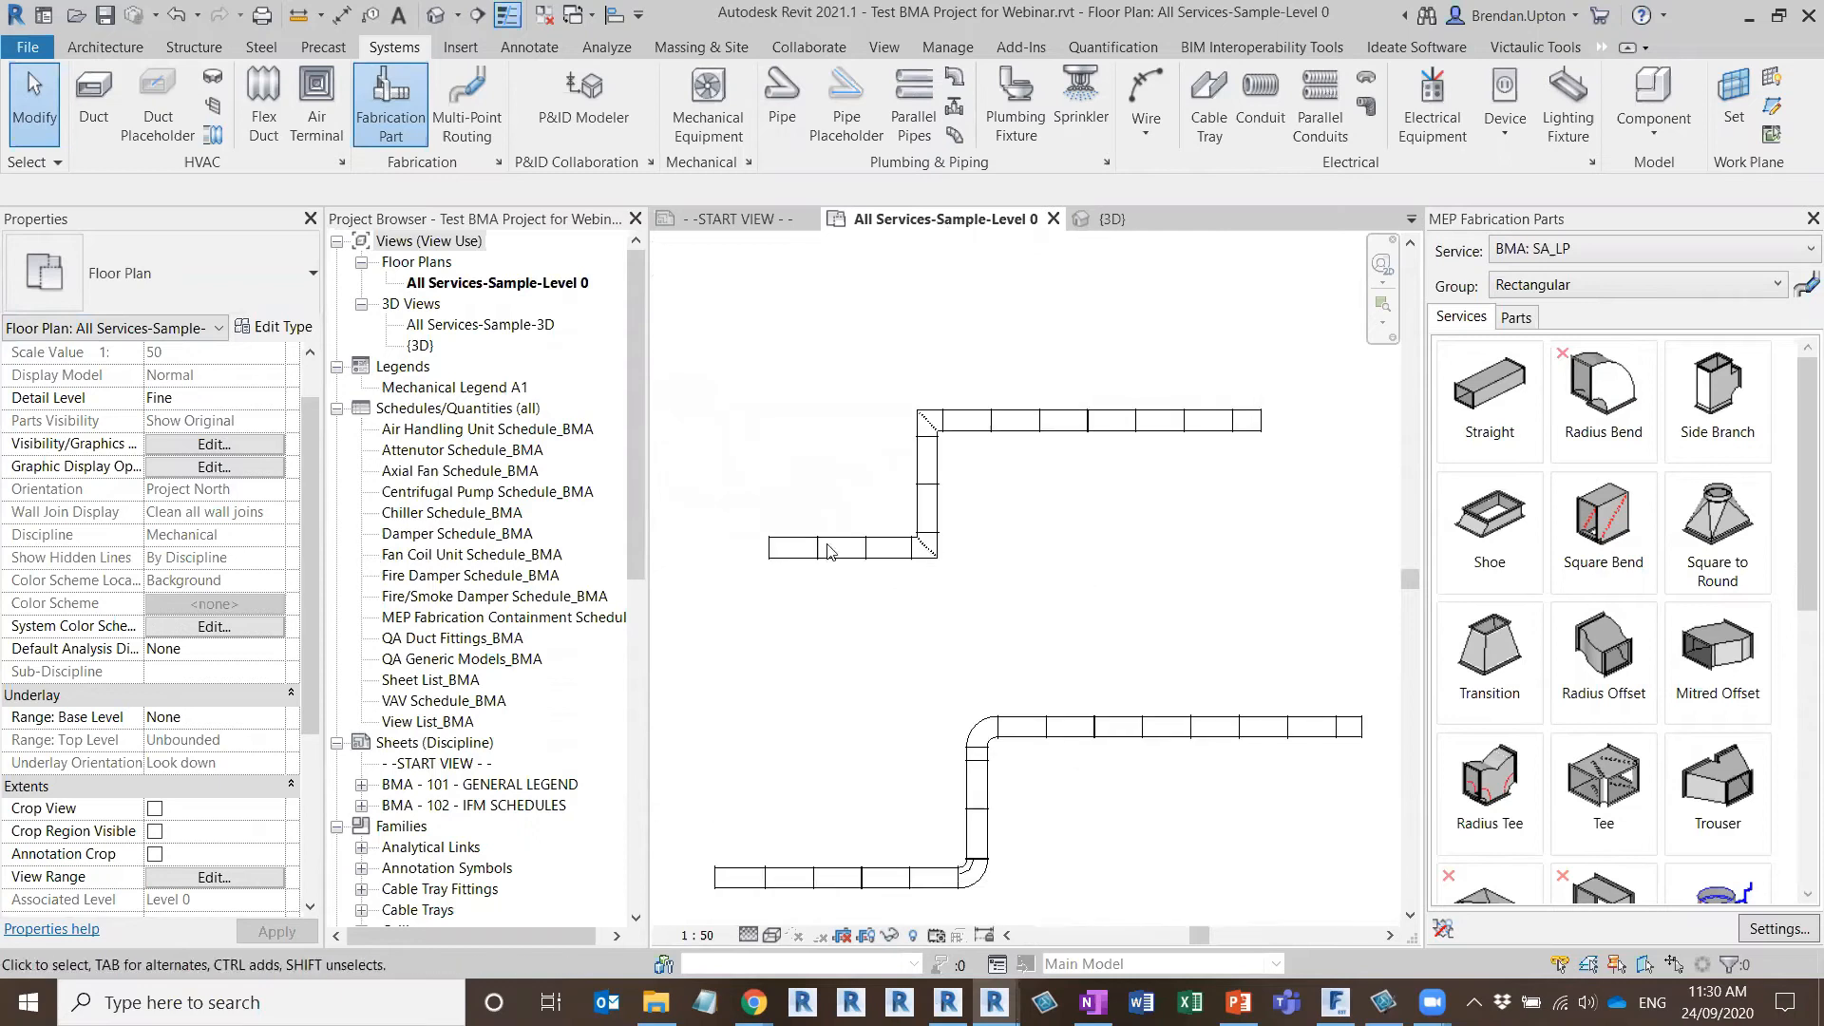
key(Tab)
click(801, 586)
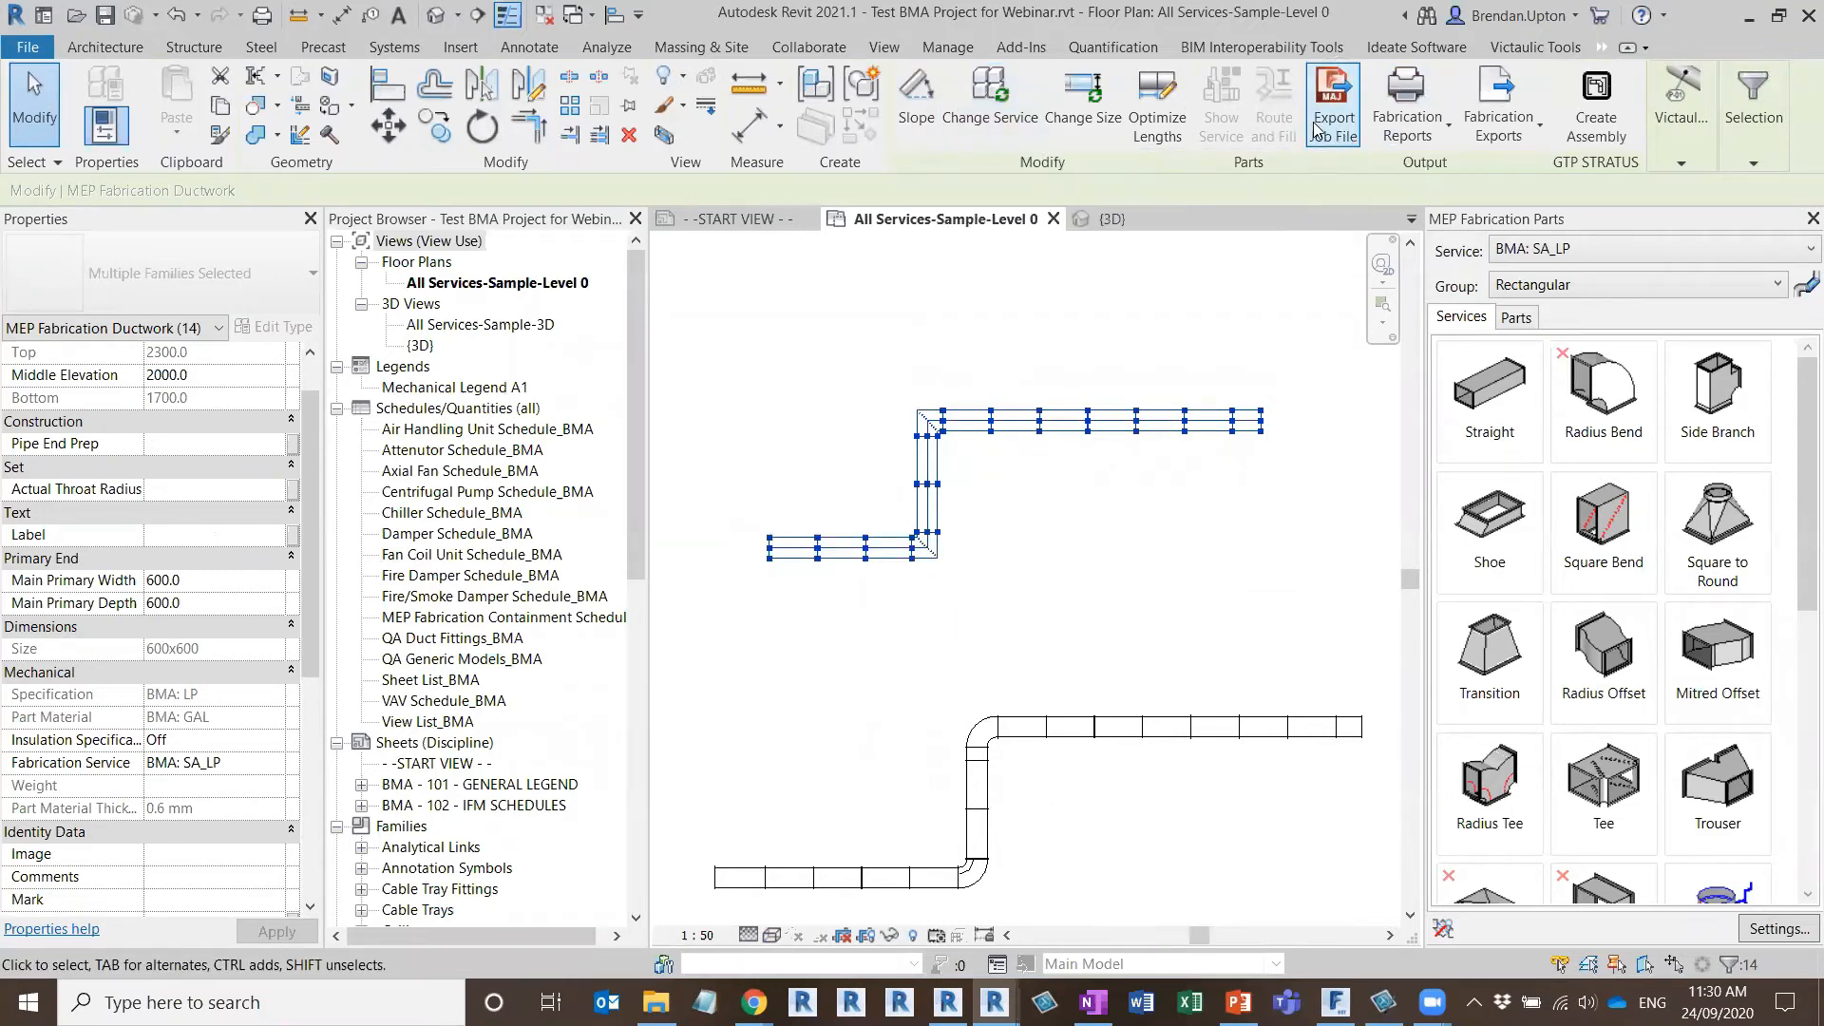
click(27, 46)
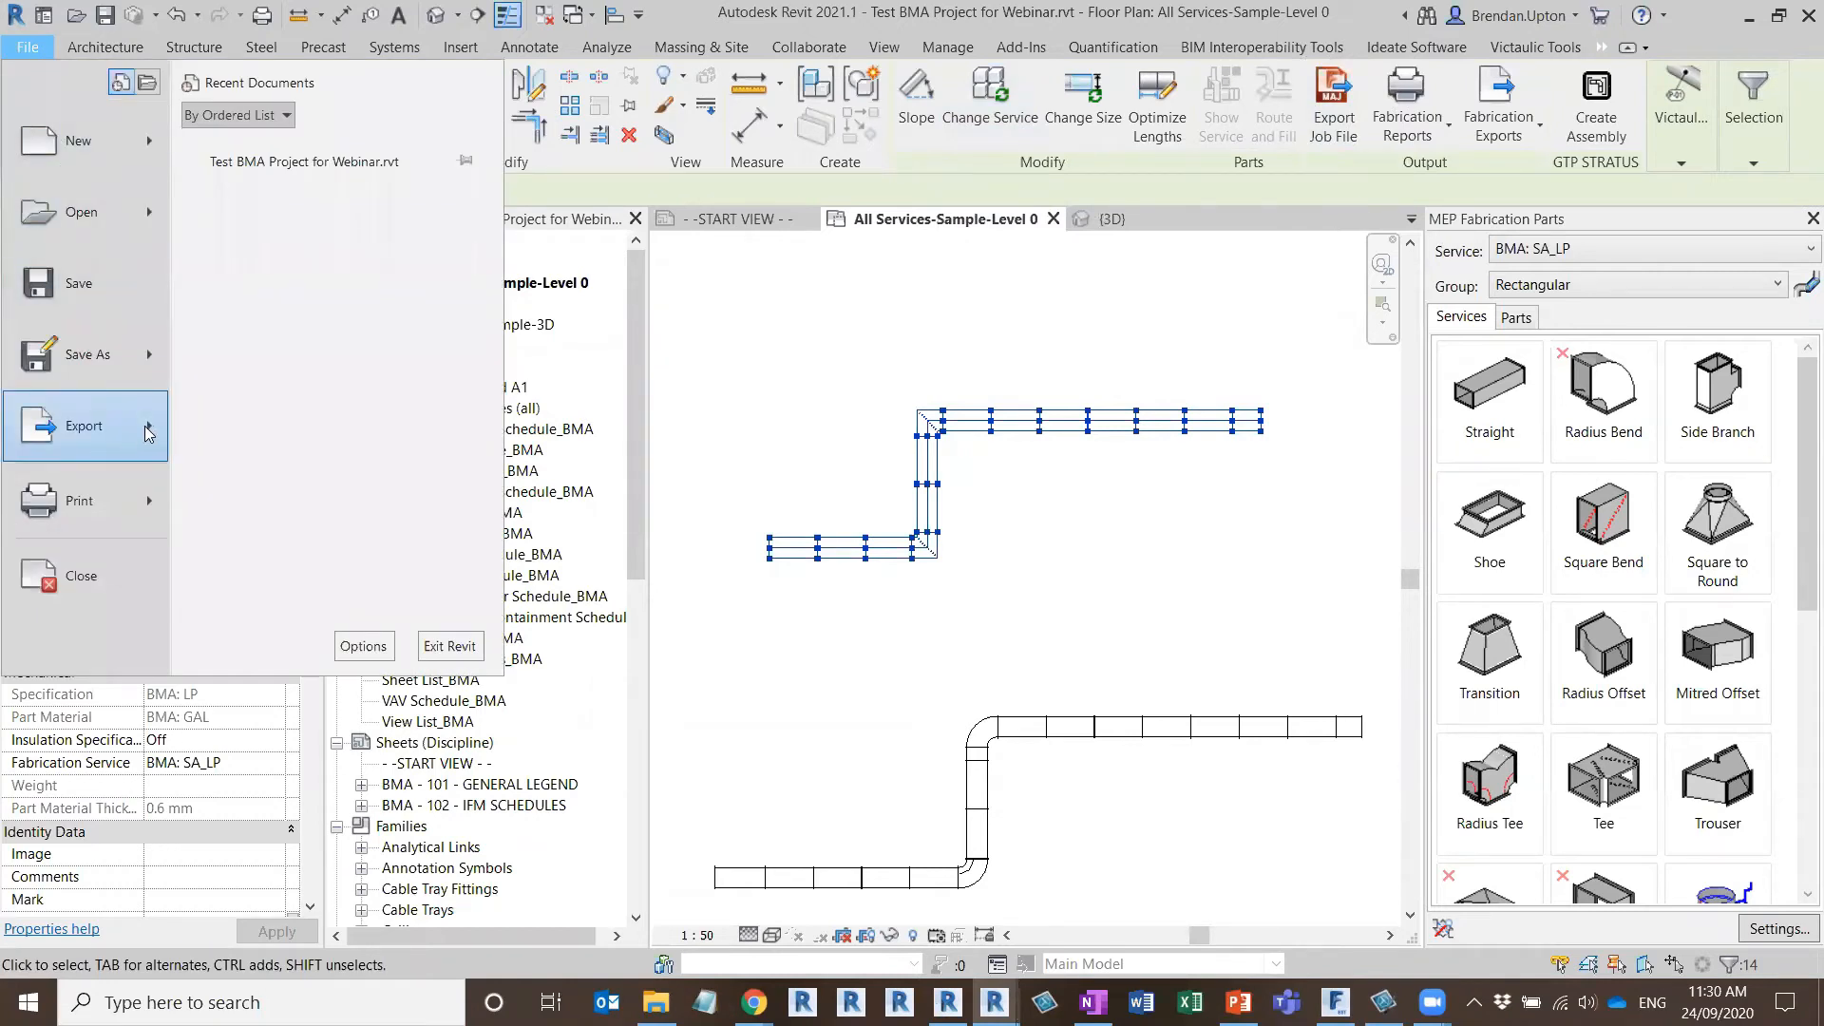
mouse_move(149, 432)
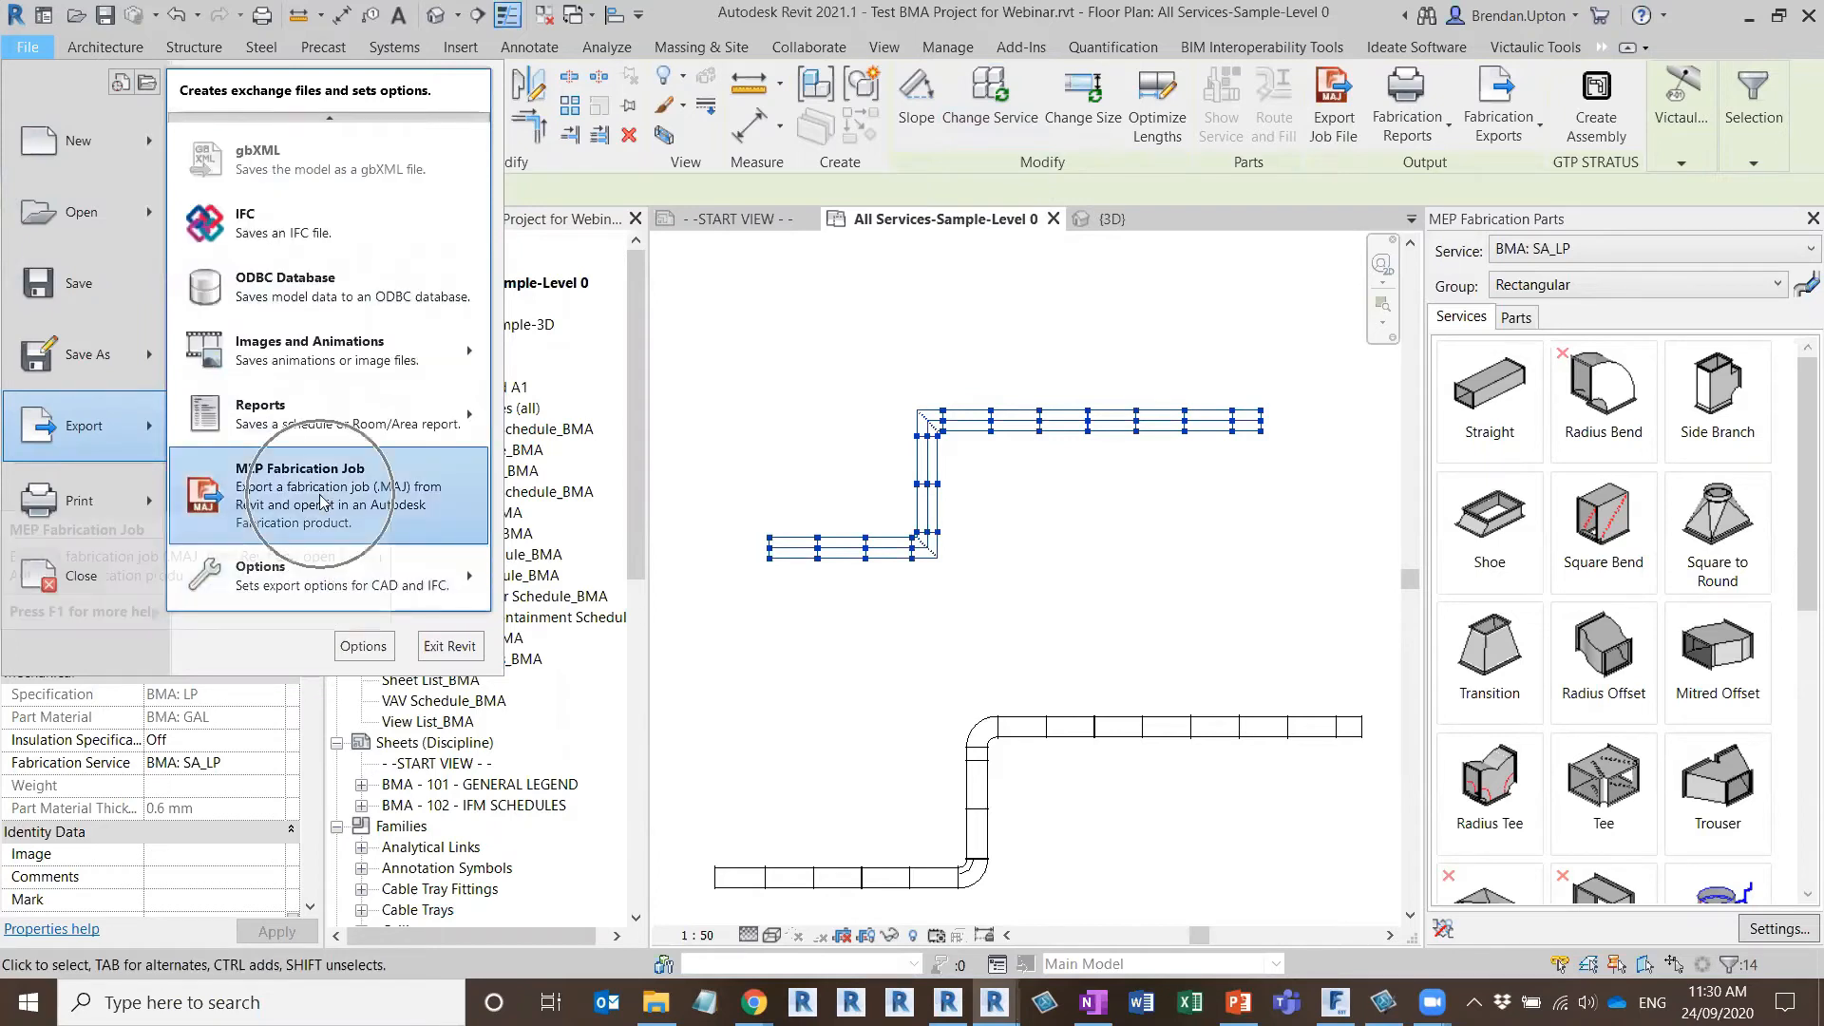
click(320, 501)
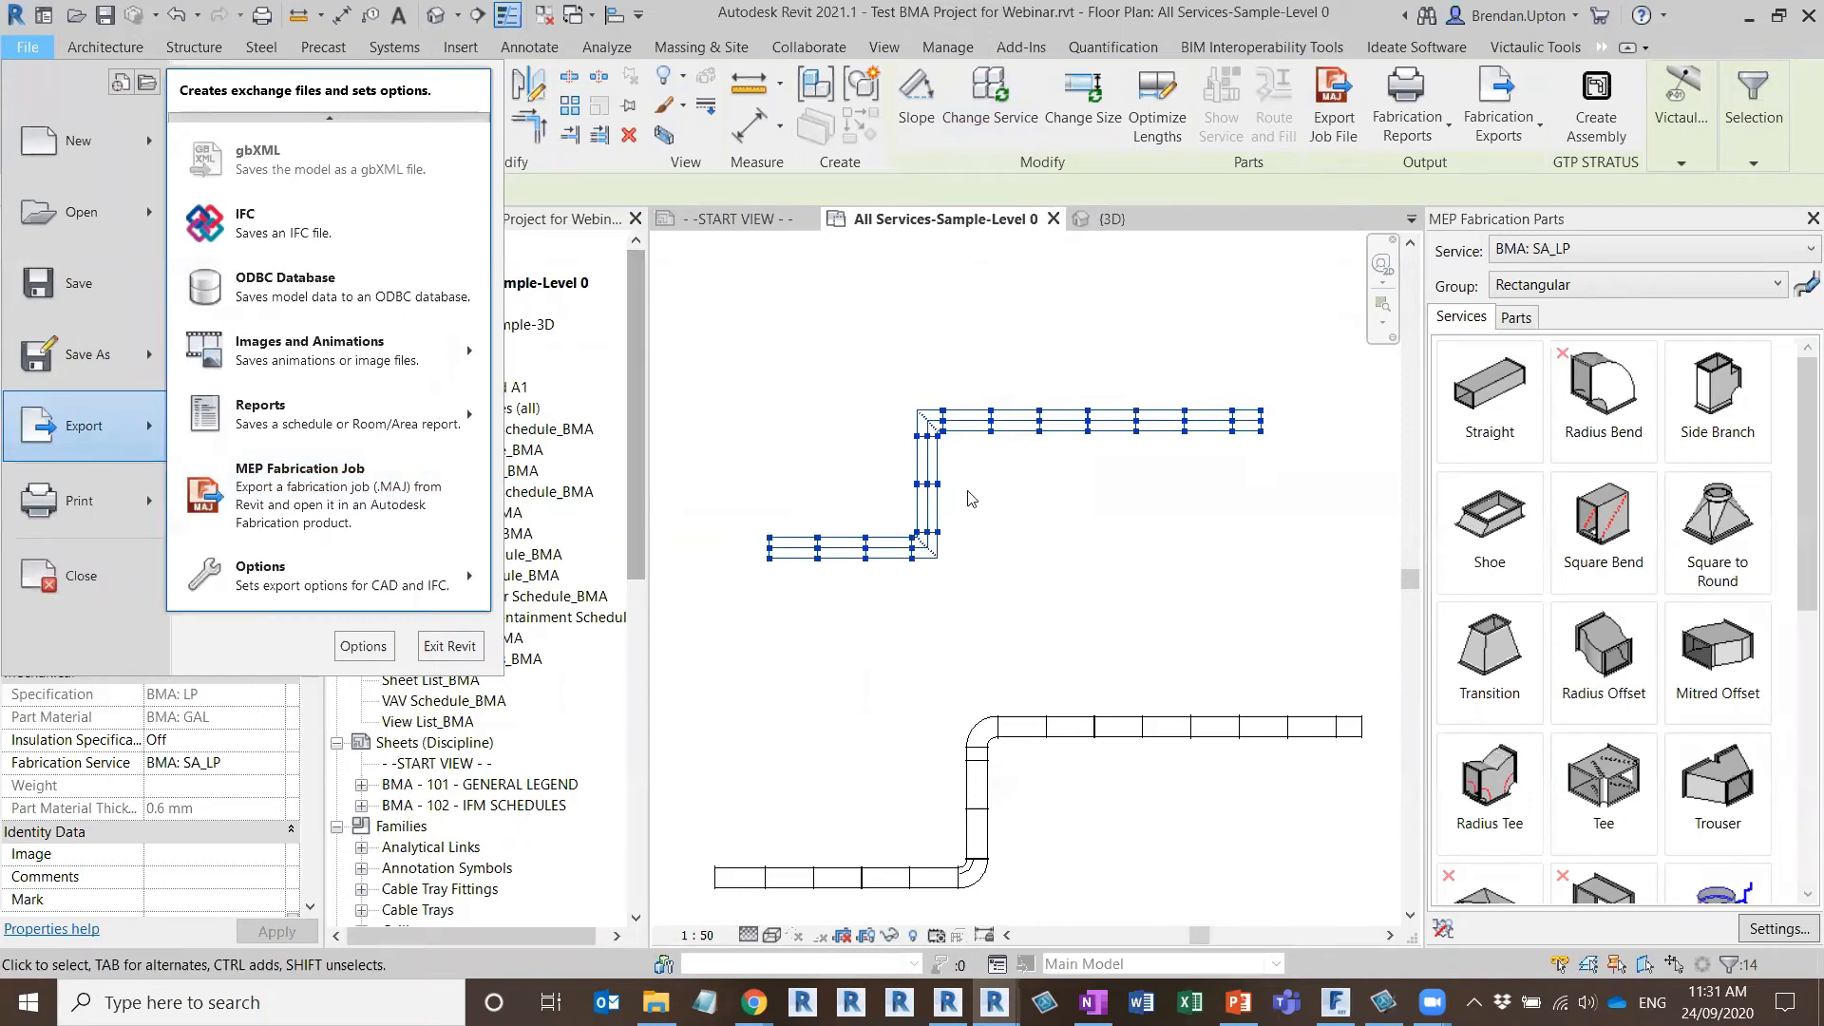
click(849, 597)
Export the whole connected square-bend run as the fabrication job file Test BMA Project for Webinar.MAJ in the desktop webinar folder
key(Tab)
click(799, 557)
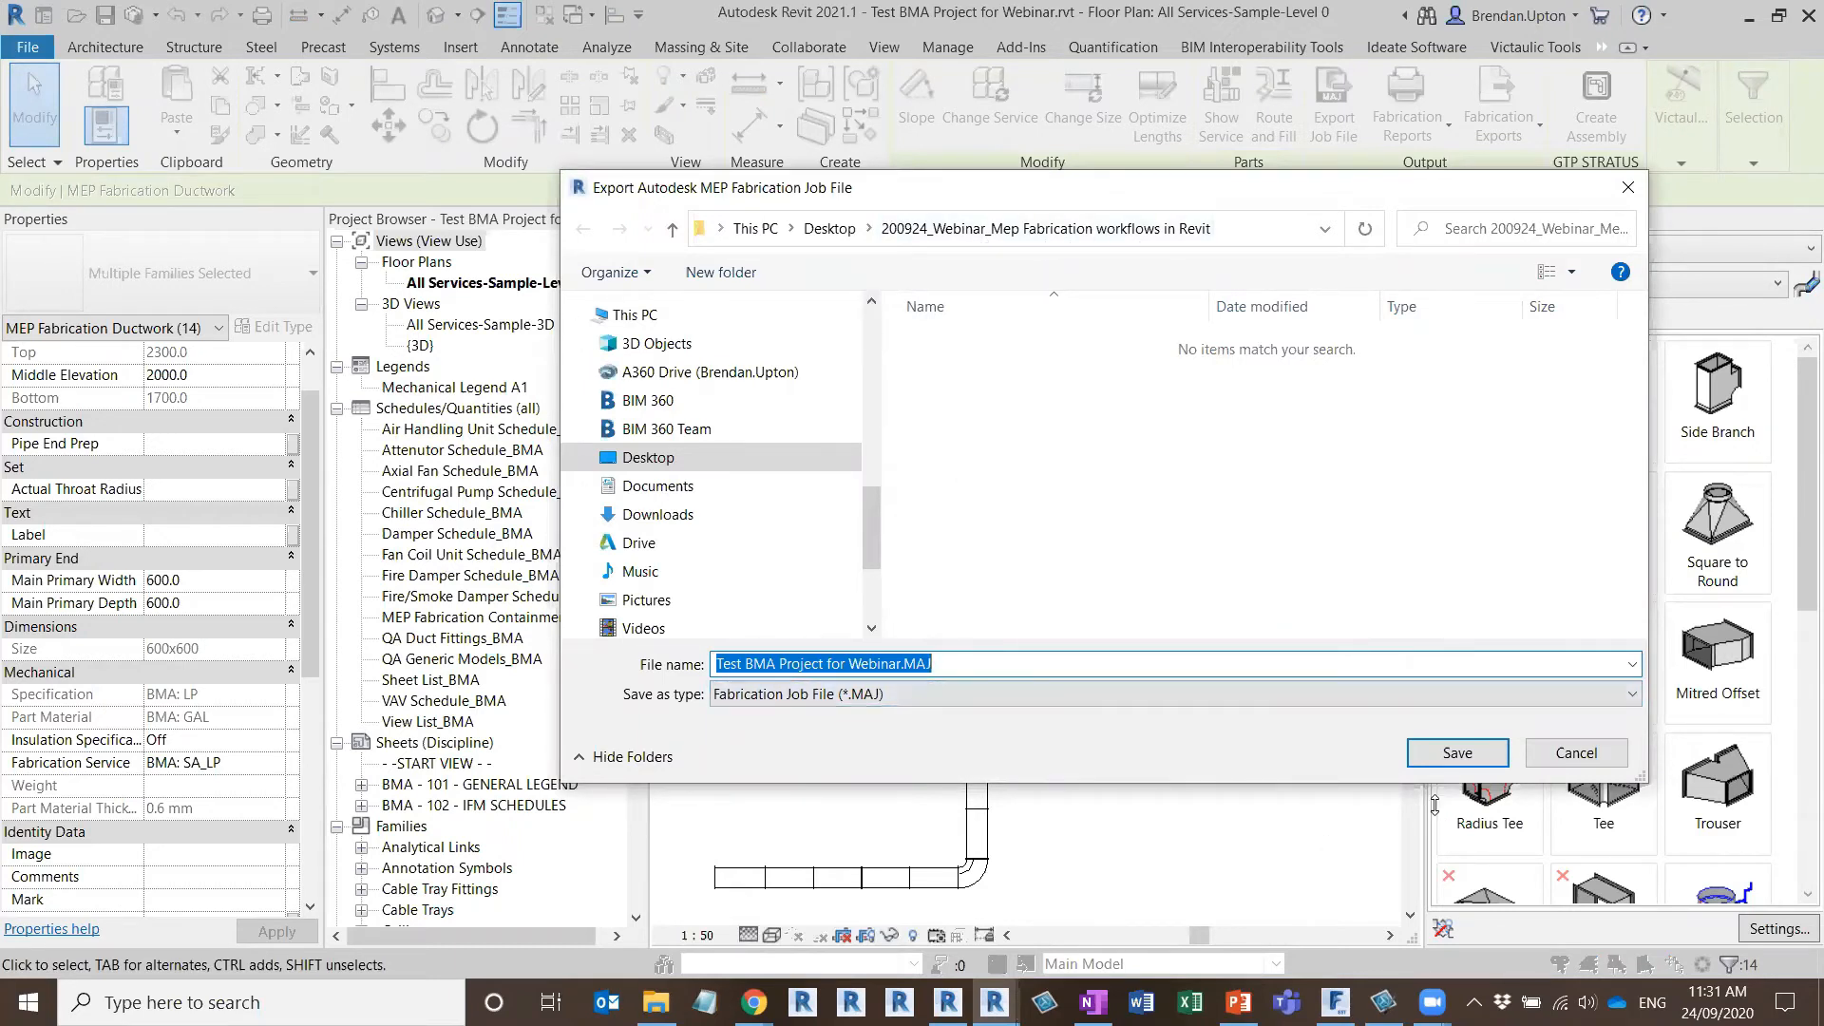
click(1458, 753)
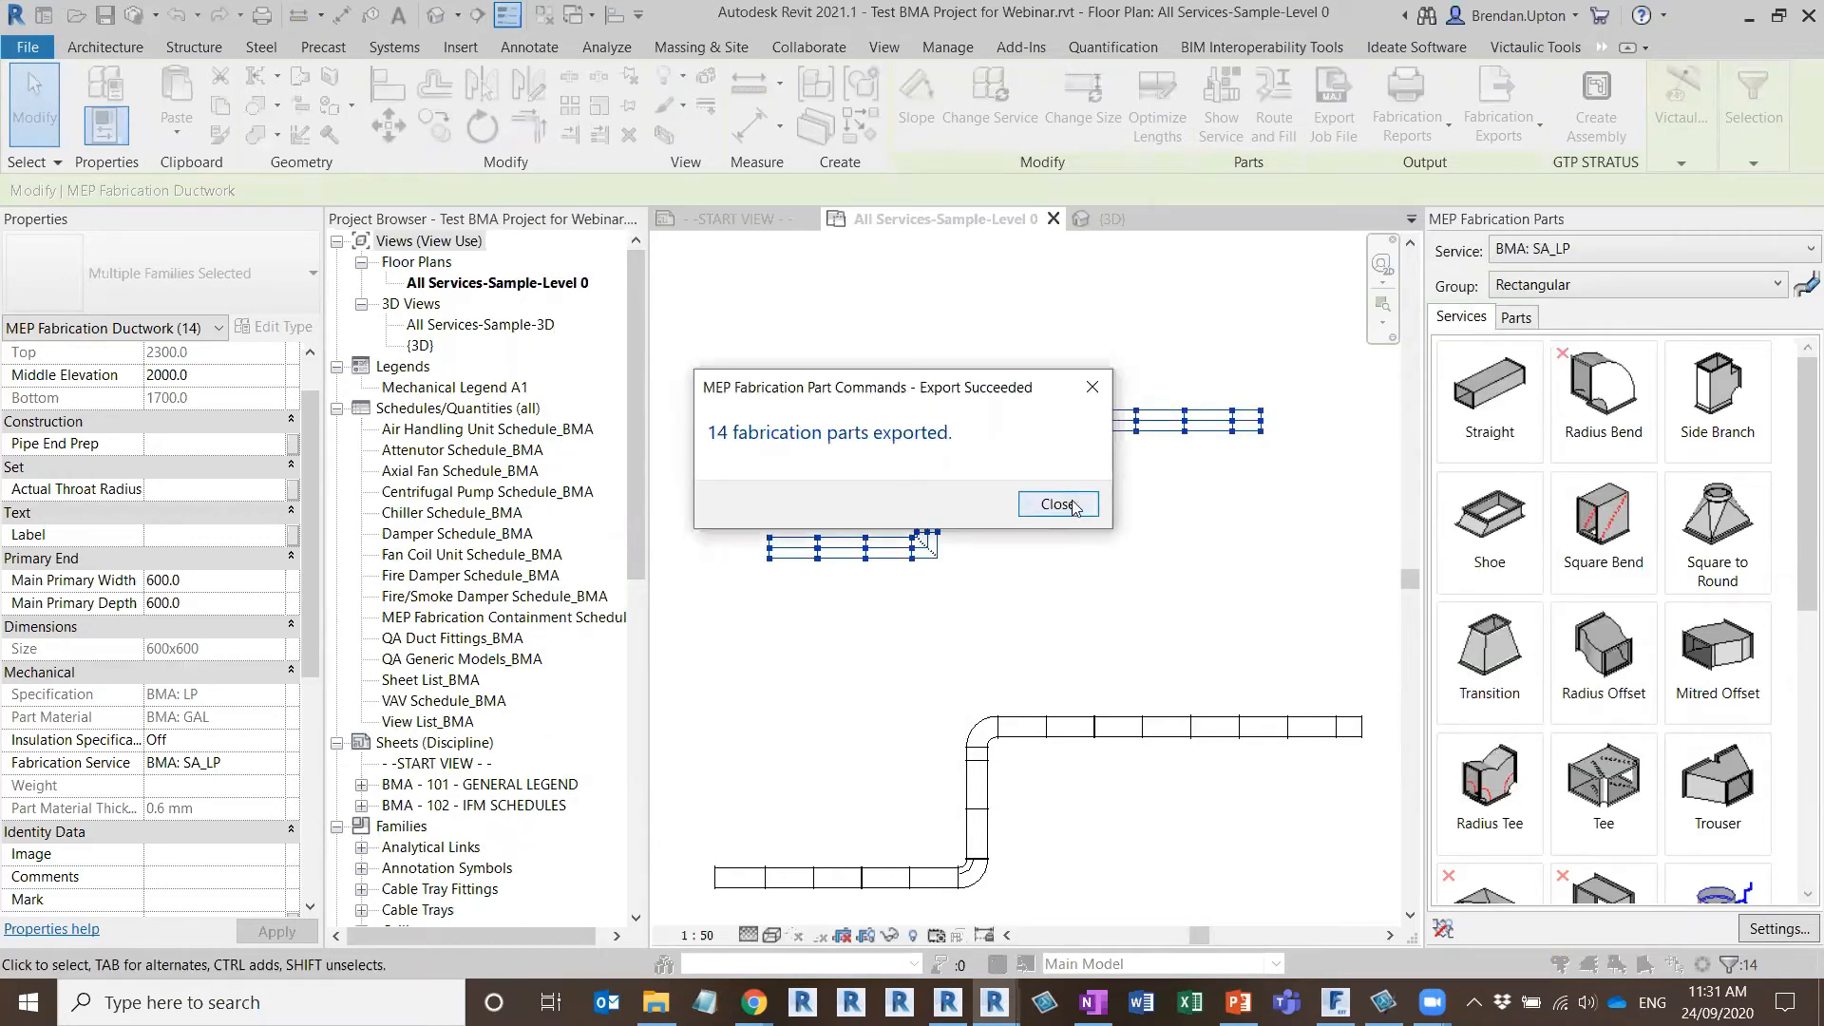
click(1073, 506)
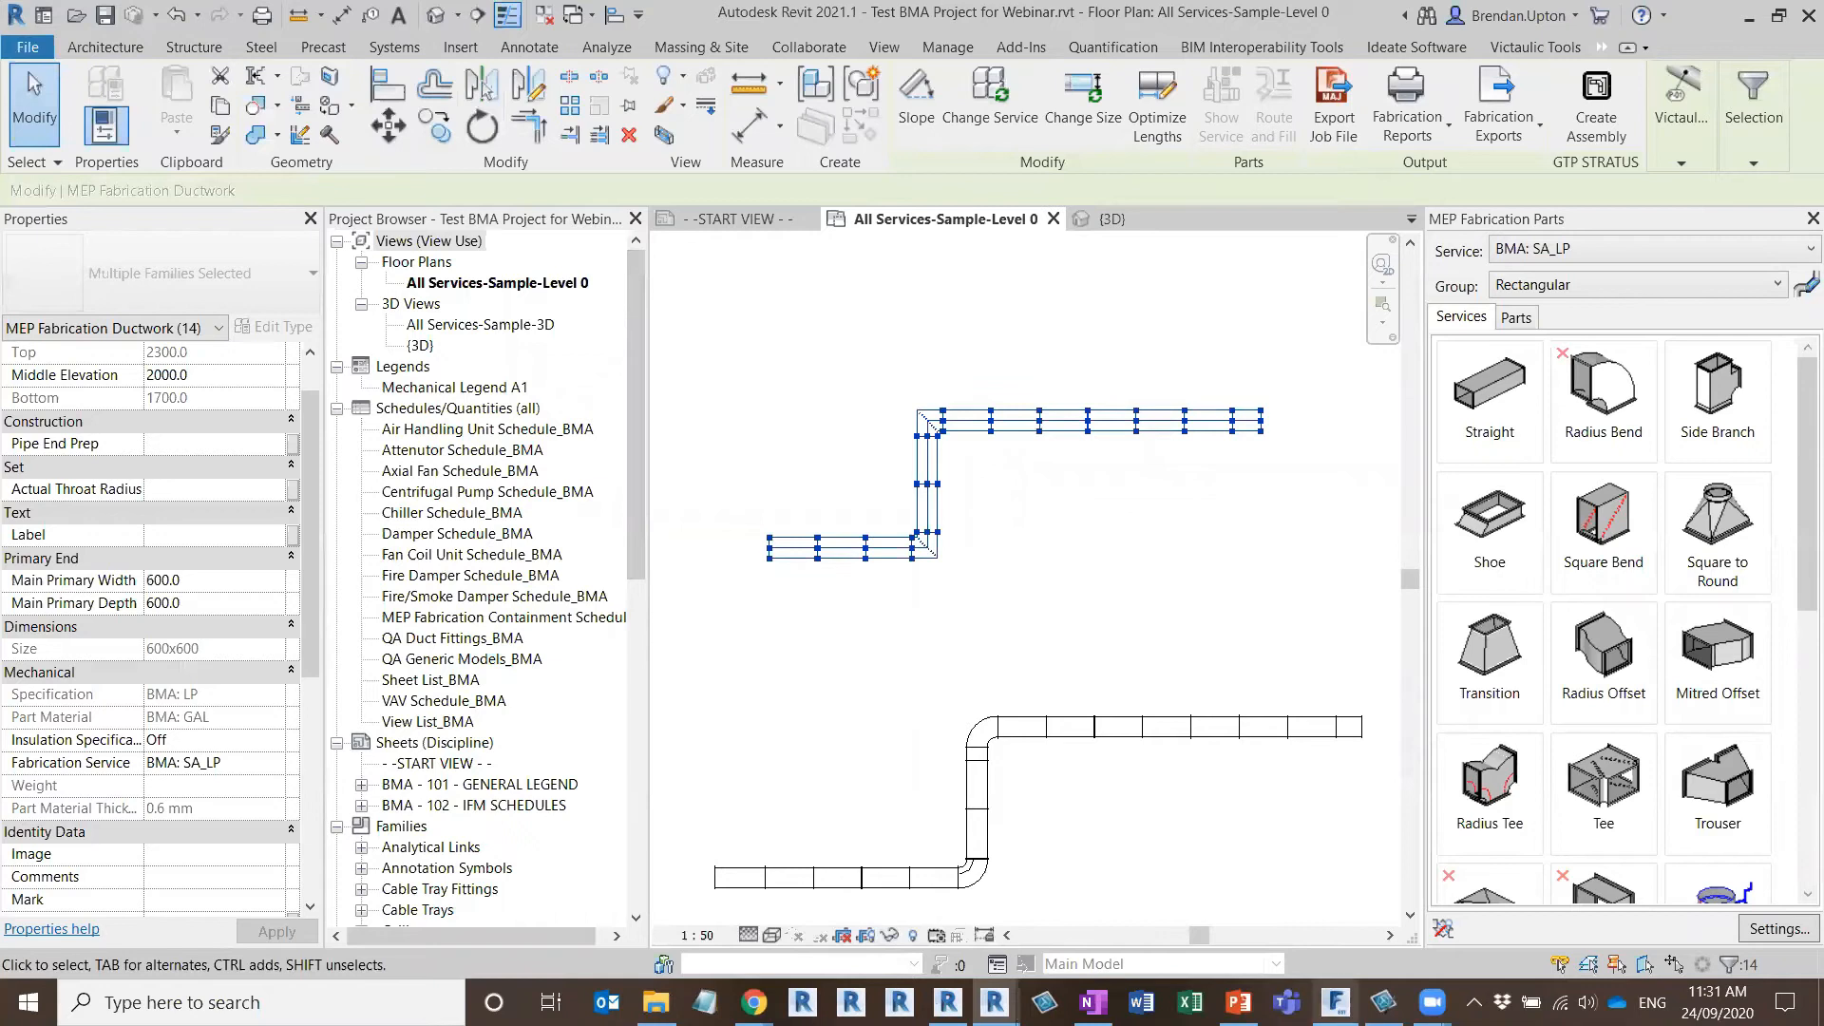
Check the webinar folder for the exported job file, and create a blank job in Fabrication ESTmep with the BMA MECH + ELEC configuration
mouse_move(1336, 1002)
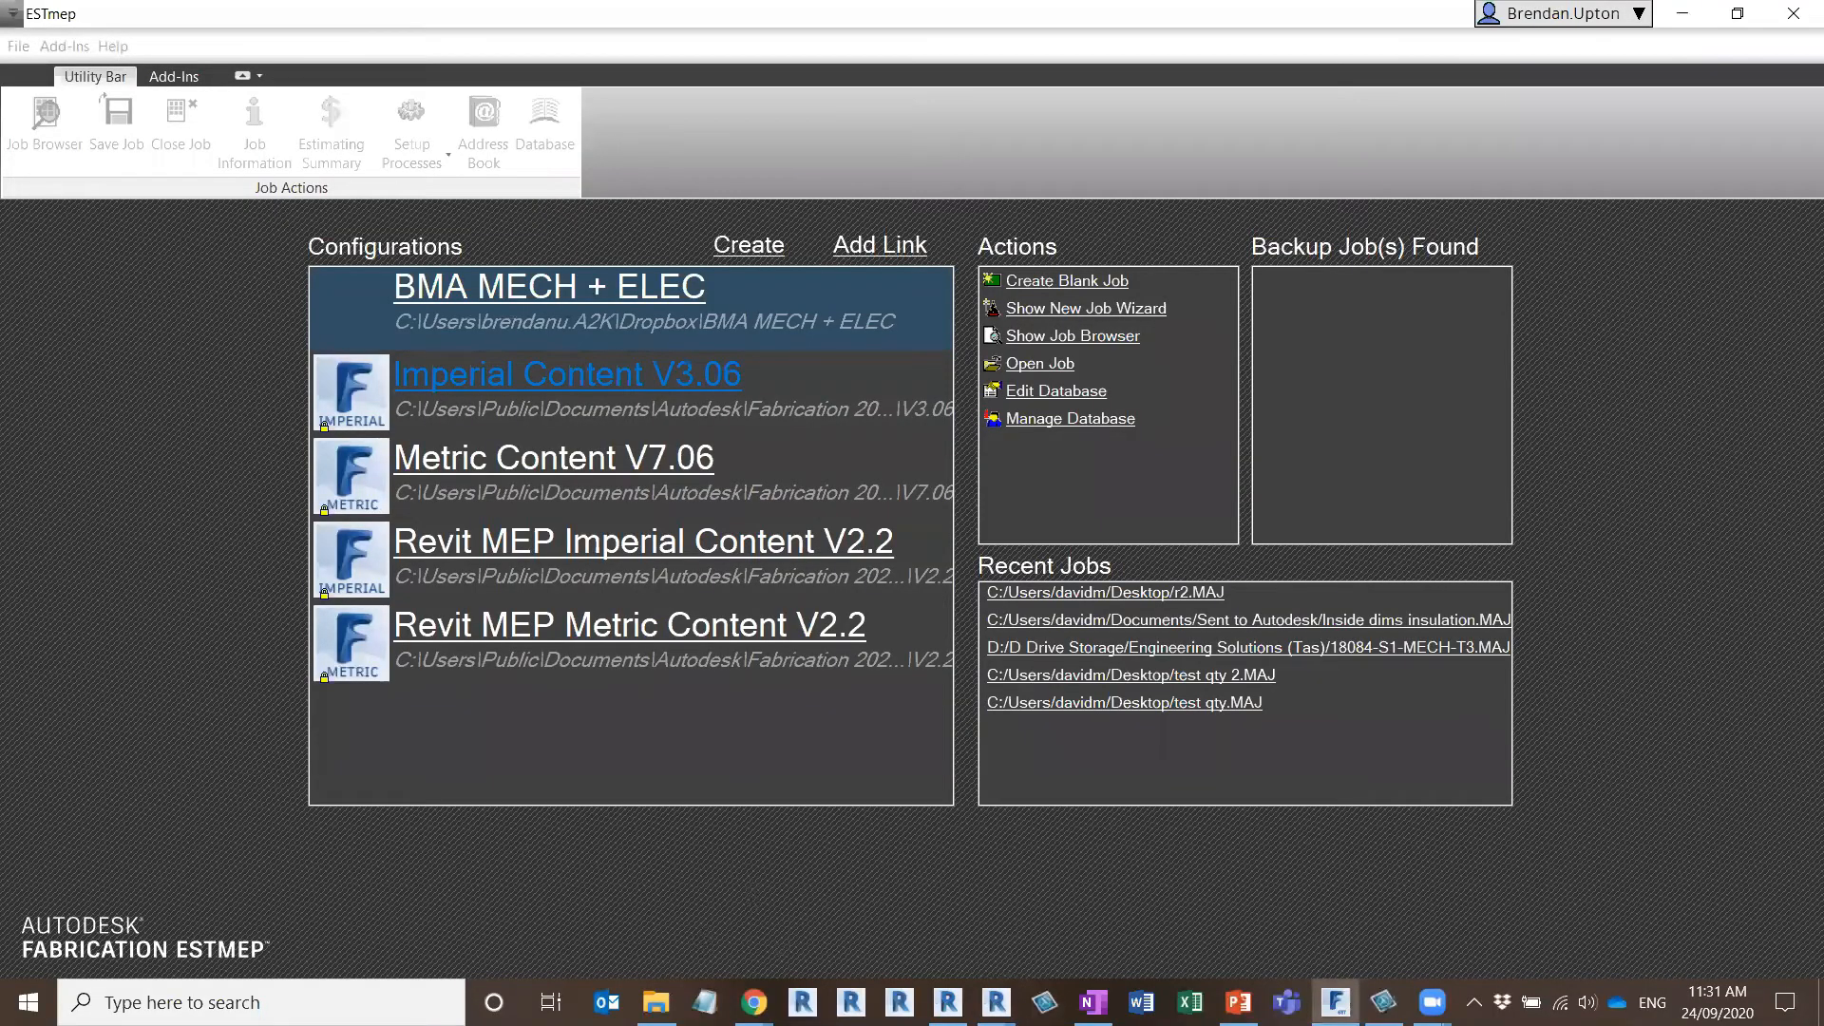
click(657, 1002)
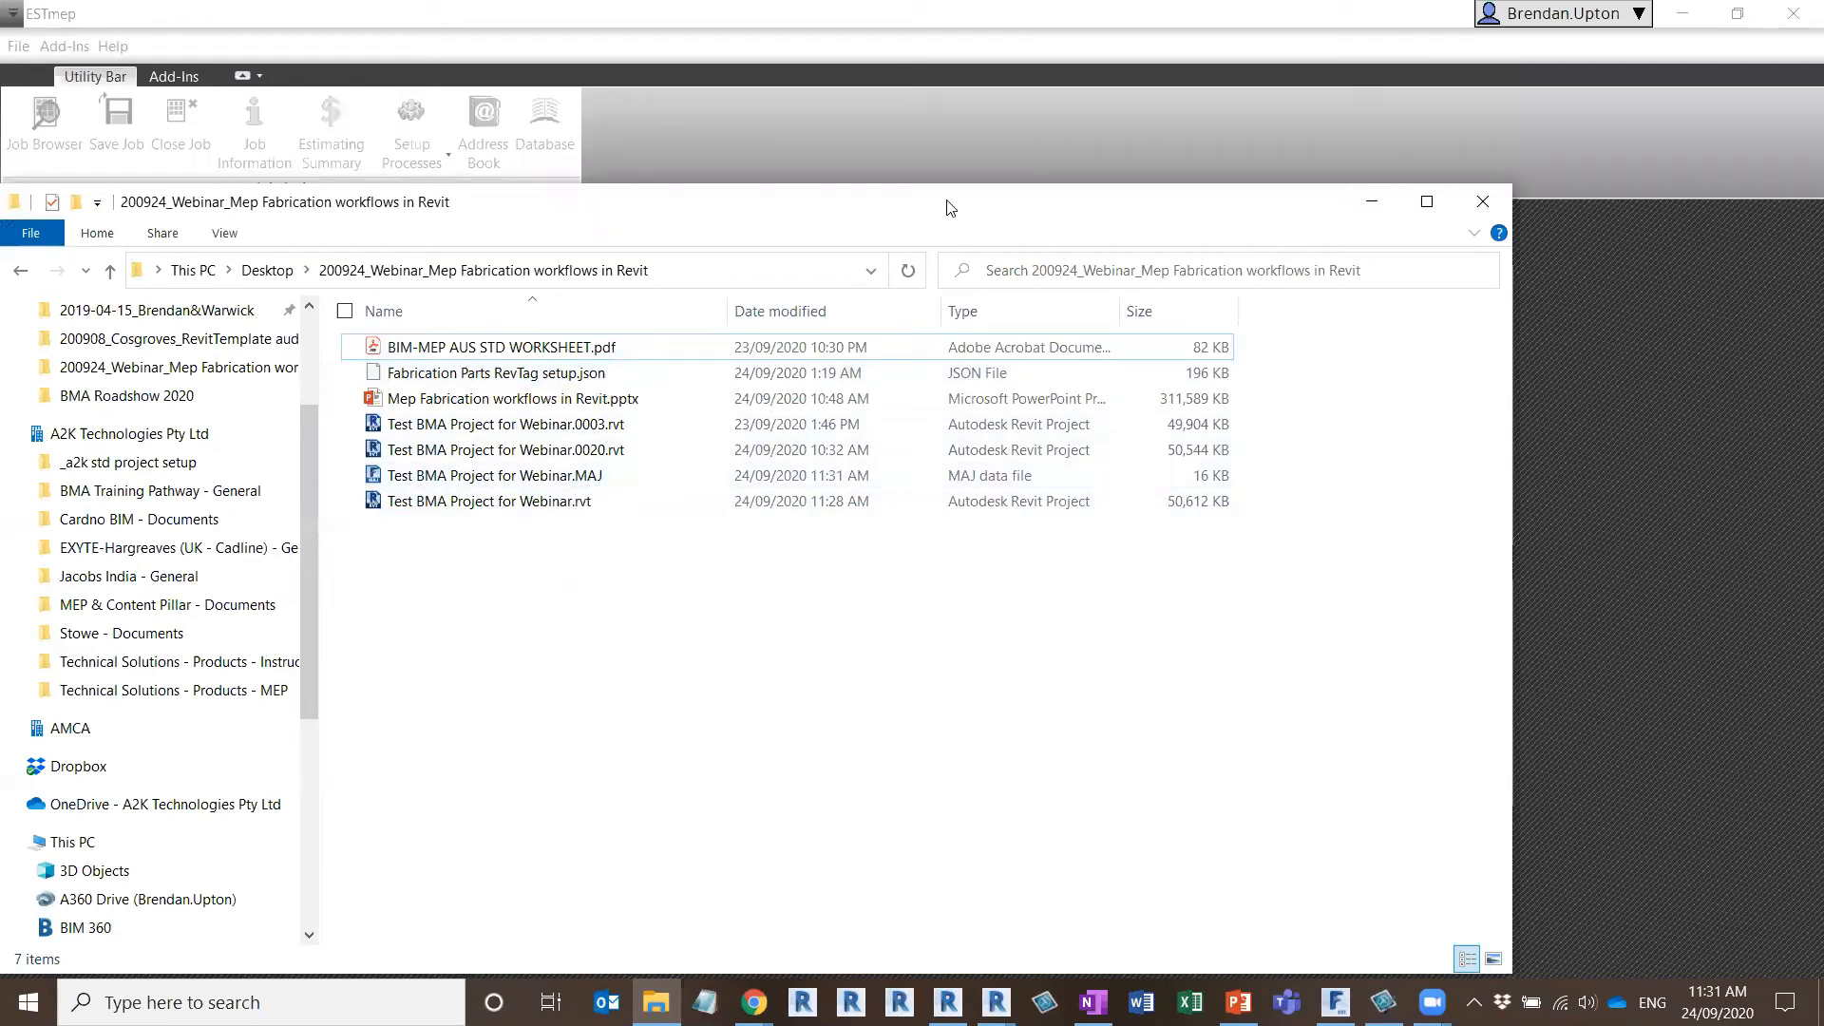
key(alt+Tab)
click(1064, 280)
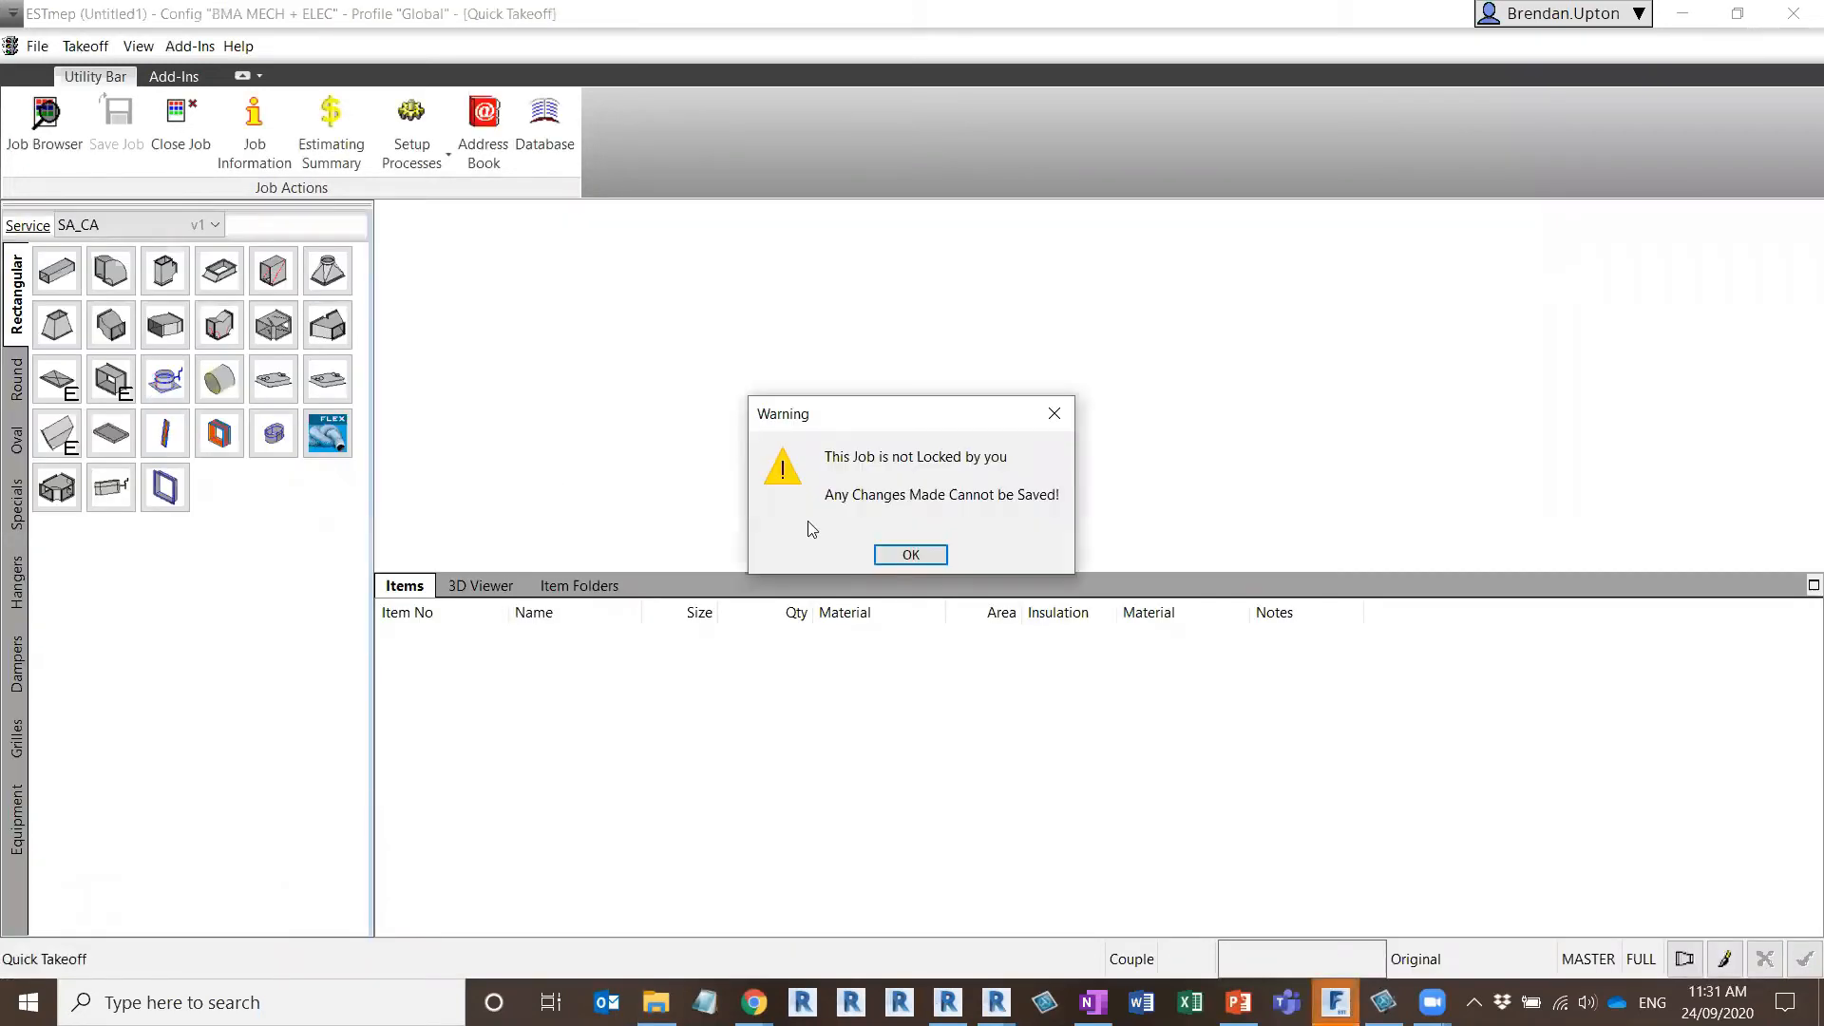
click(912, 555)
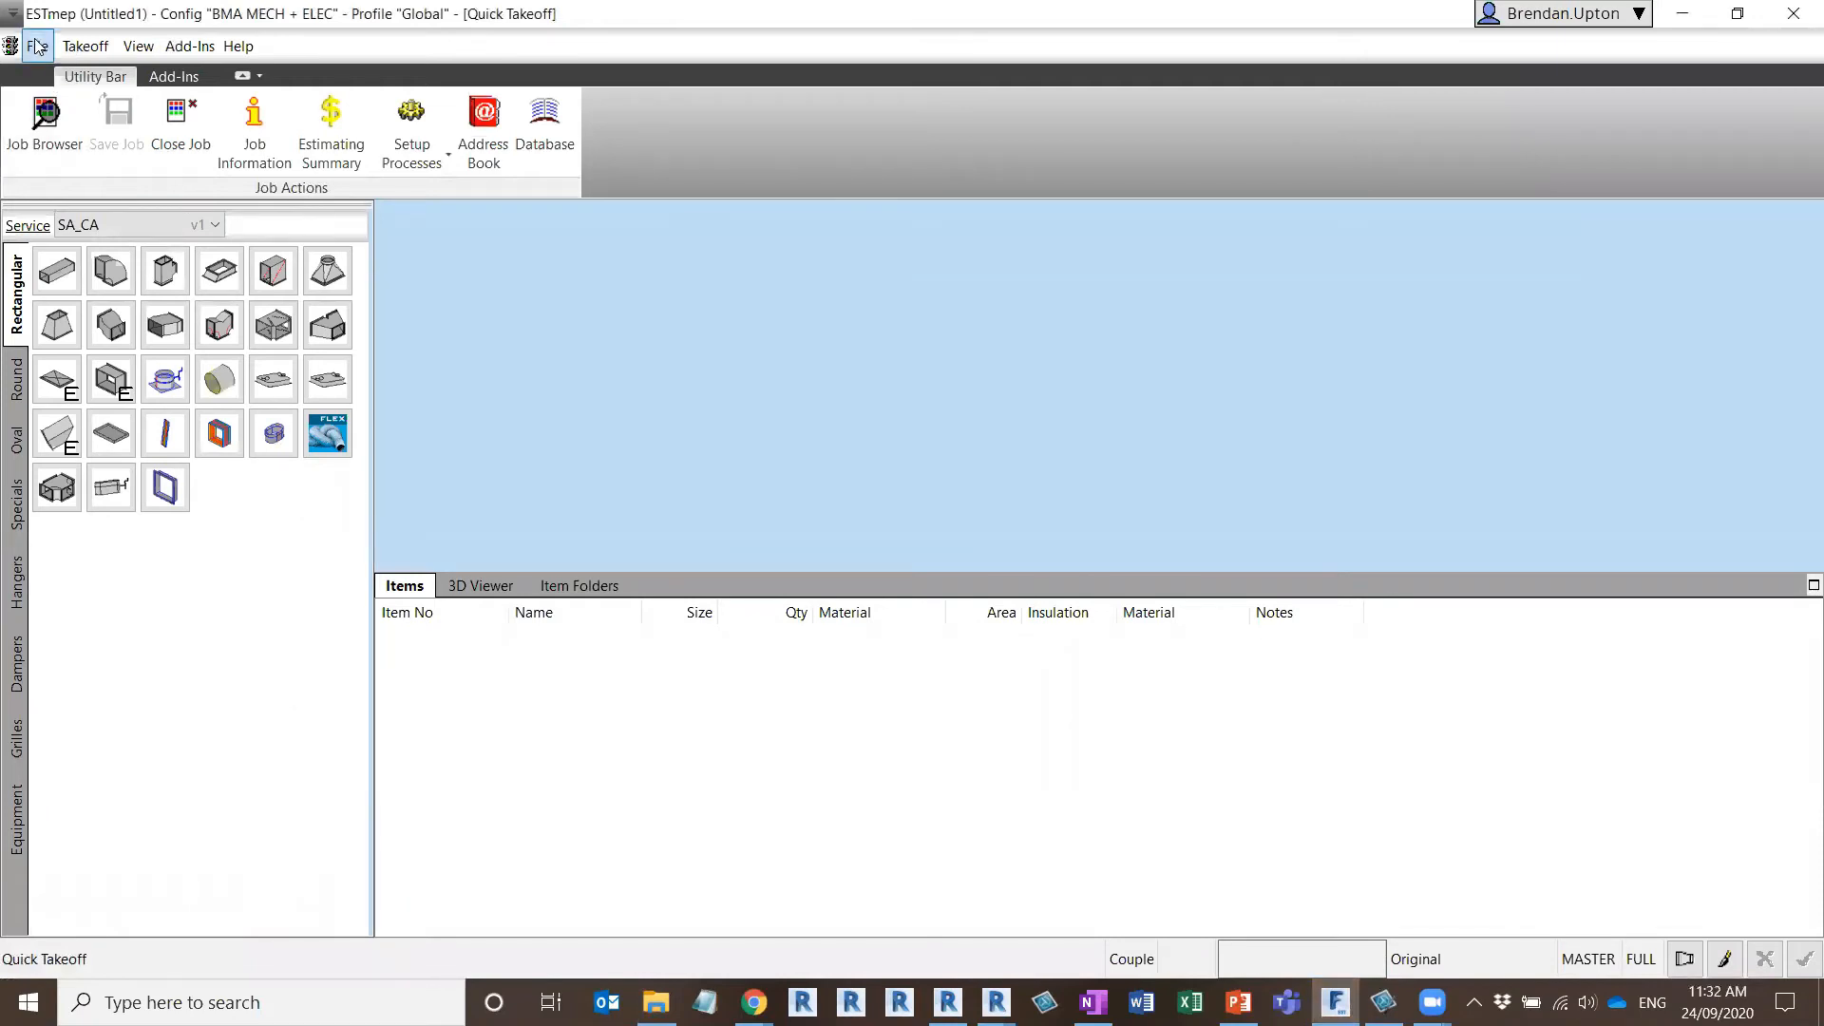
Open the job file Test BMA Project for Webinar.MAJ from the desktop webinar folder and dismiss the file messages
click(36, 46)
click(66, 101)
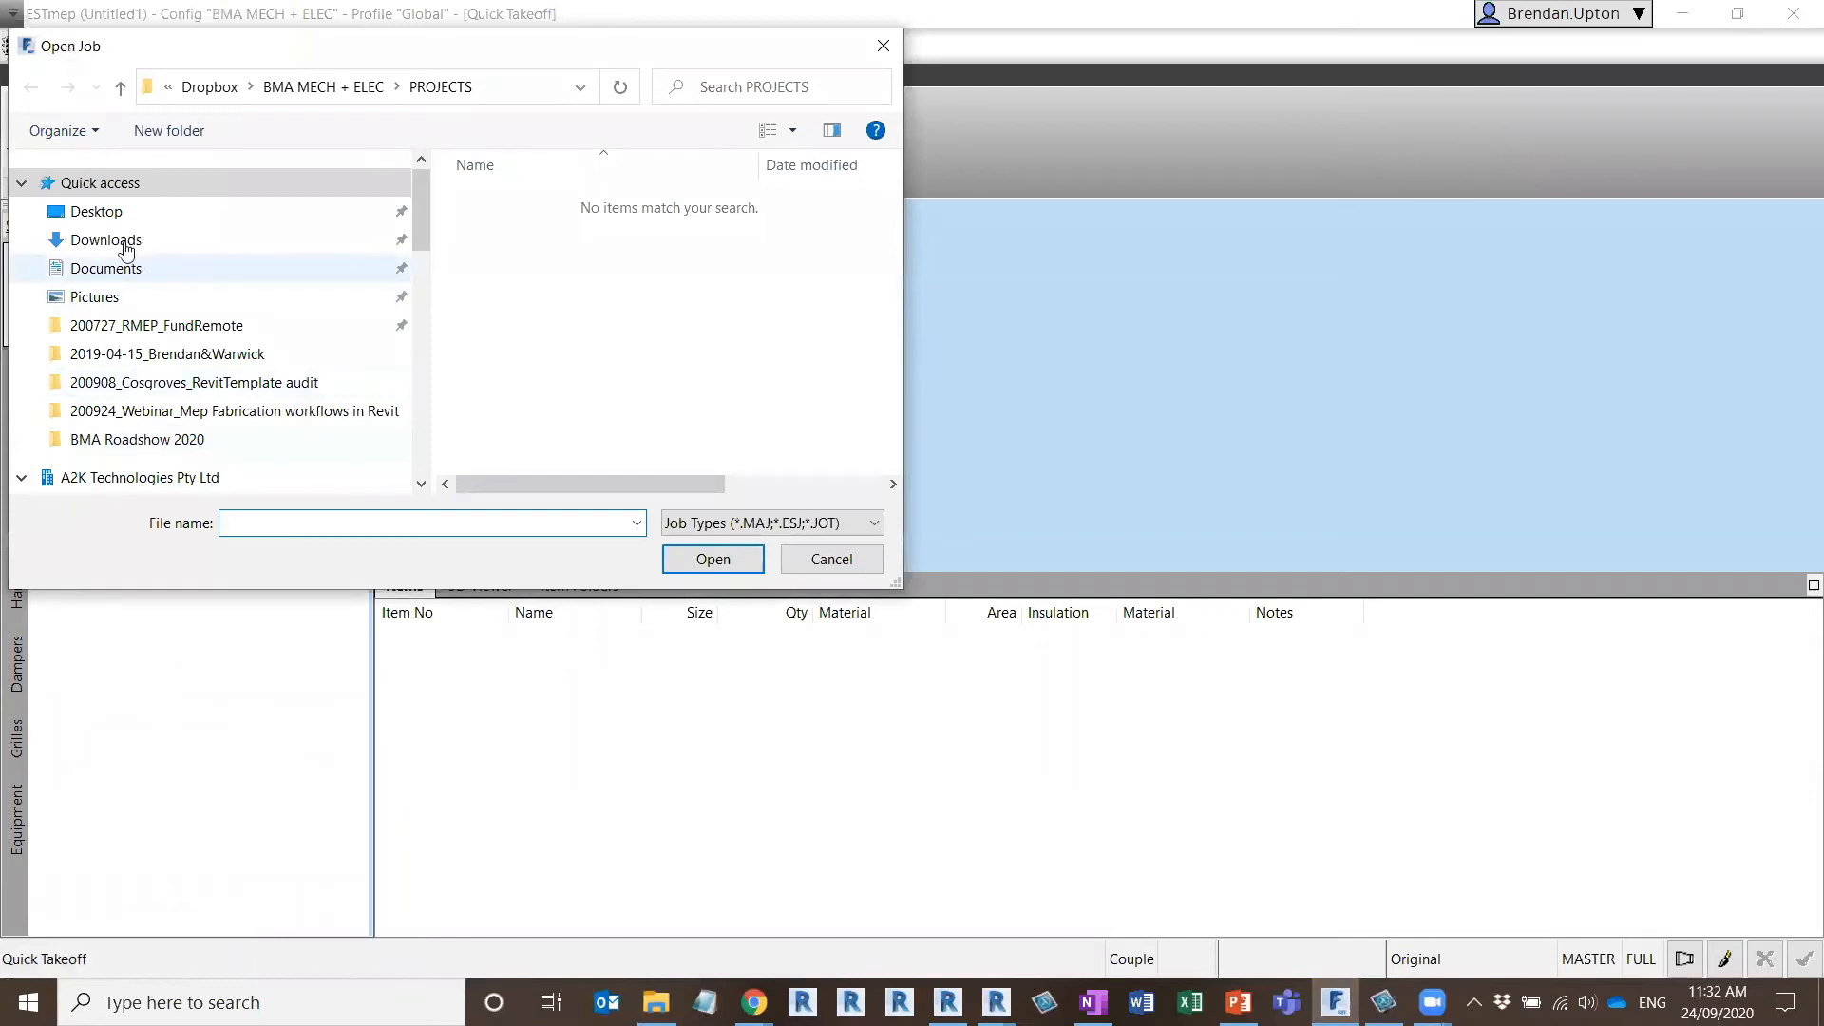
click(142, 218)
drag(887, 205, 920, 355)
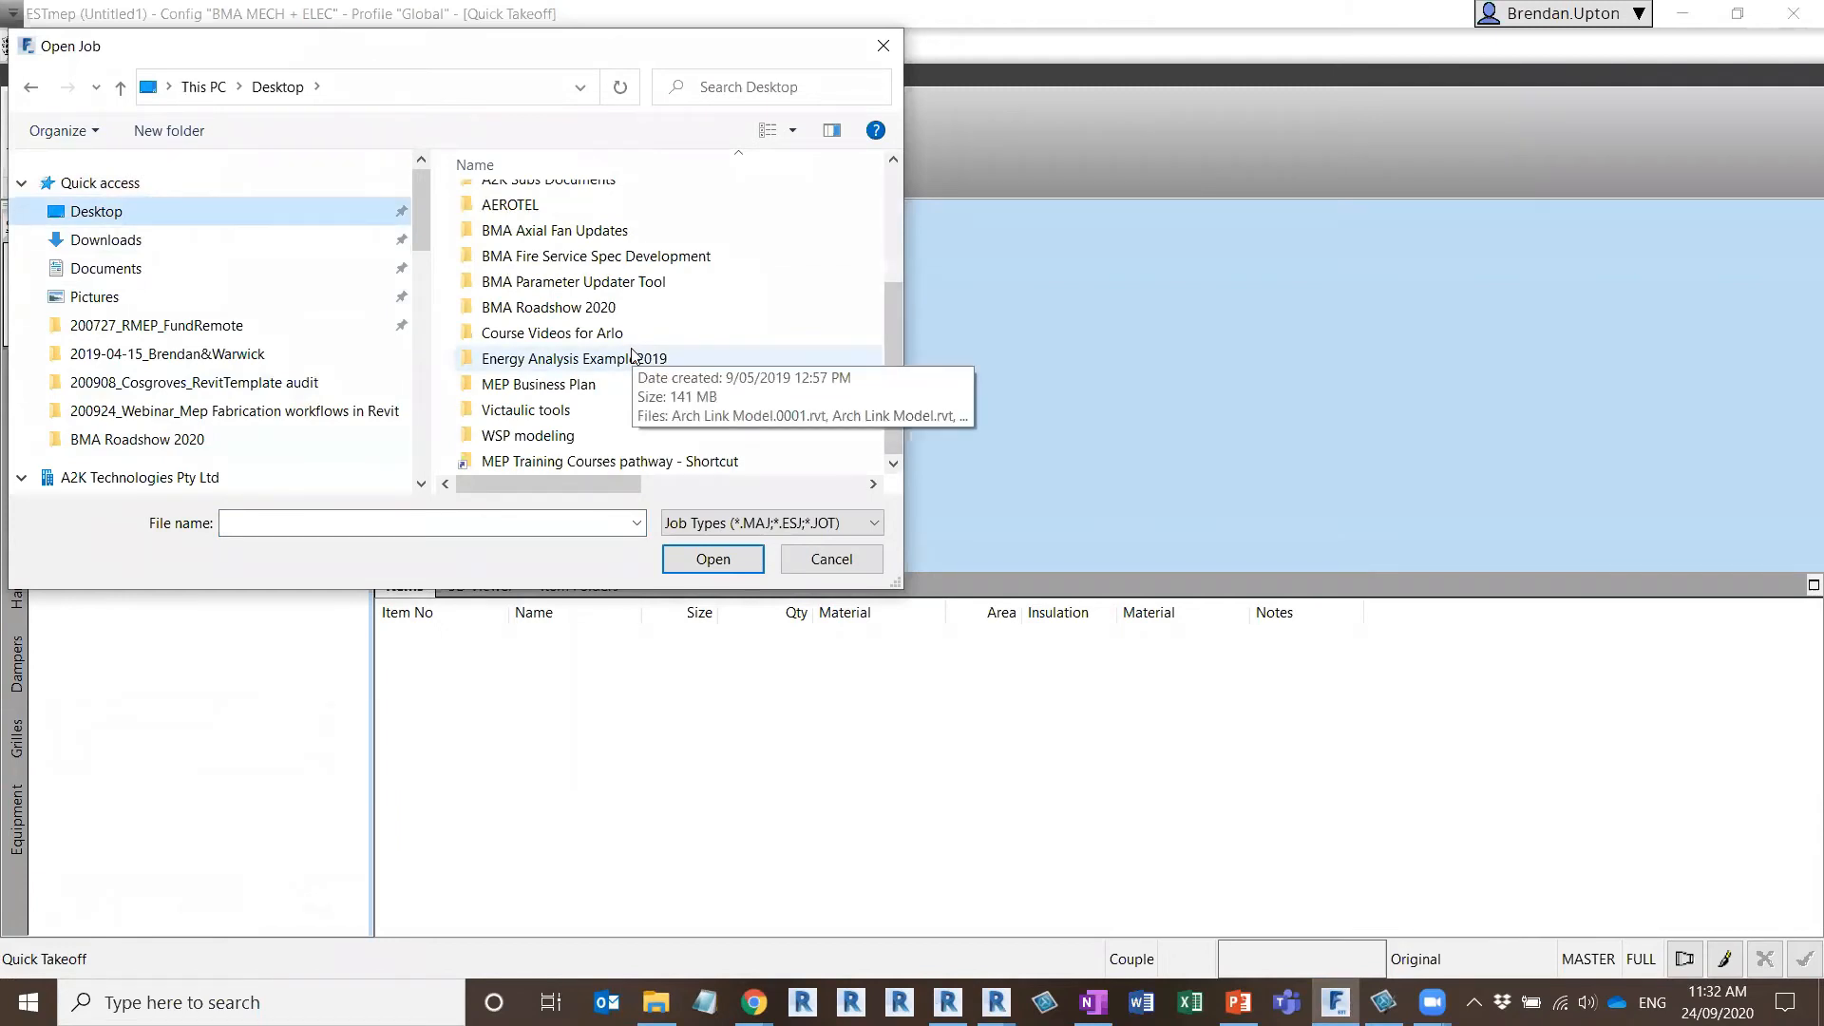
drag(893, 349, 870, 285)
double_click(646, 245)
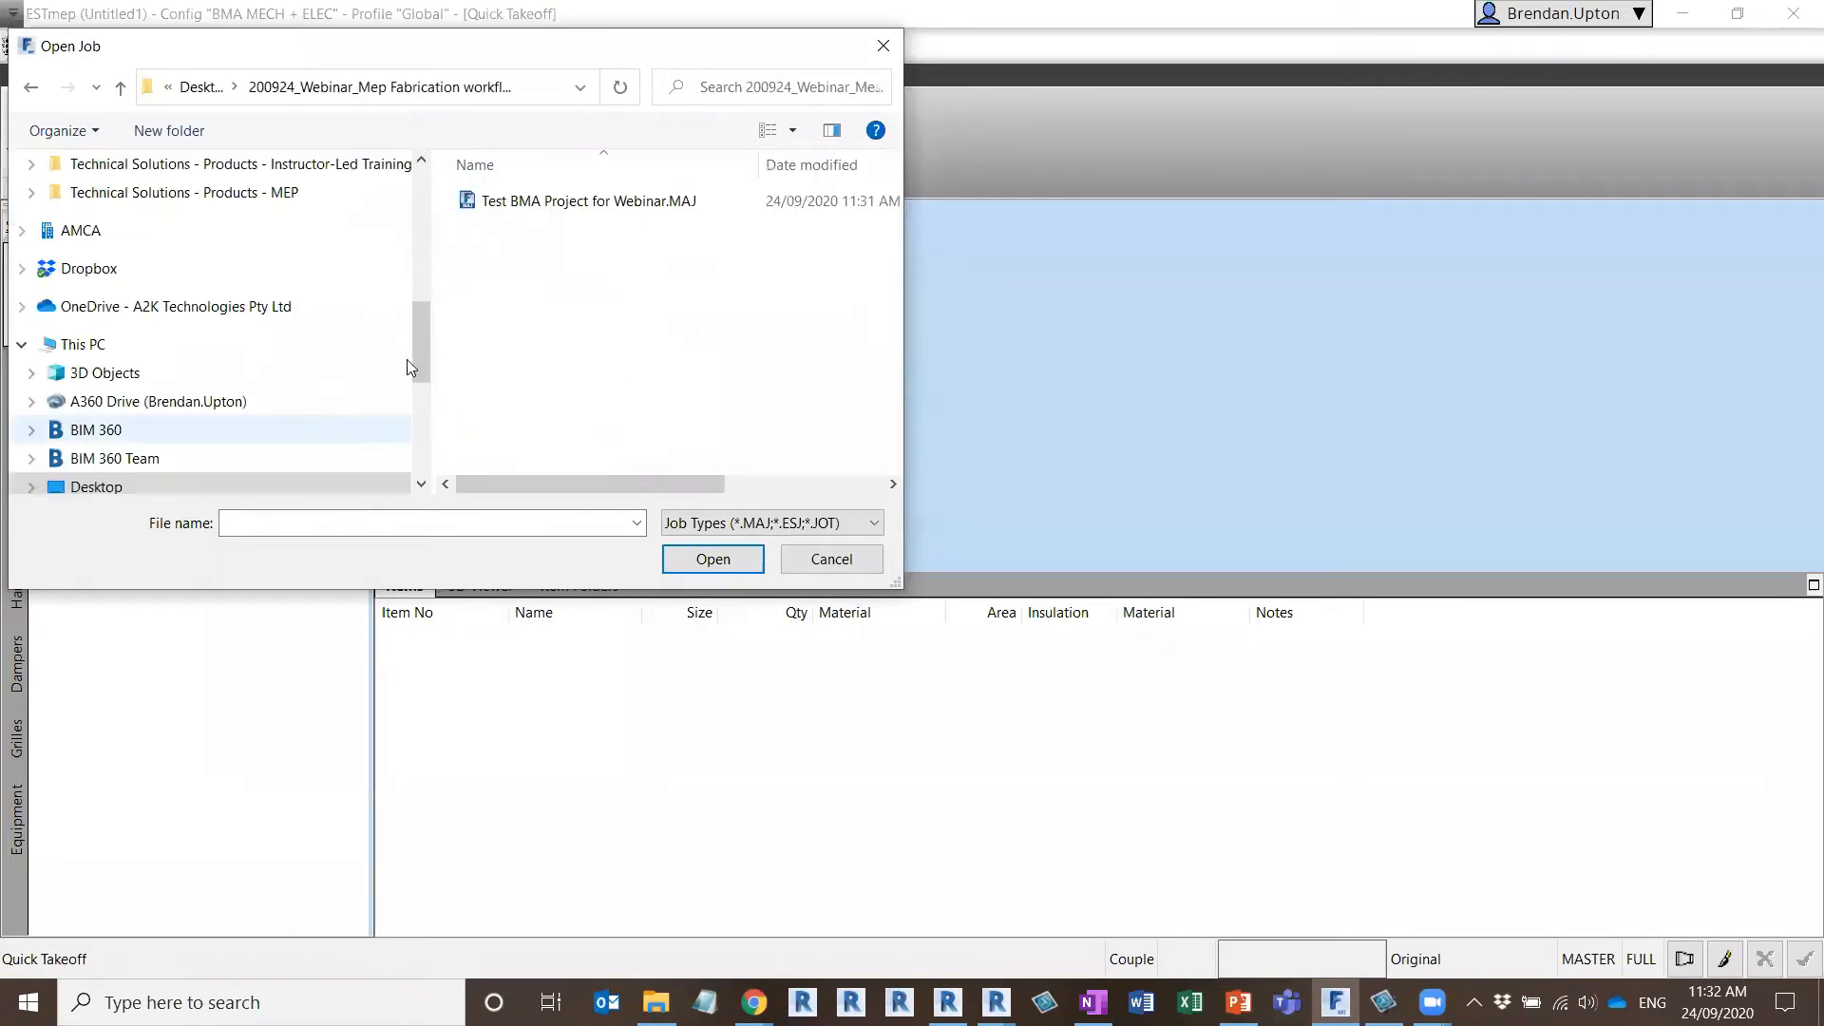
click(530, 202)
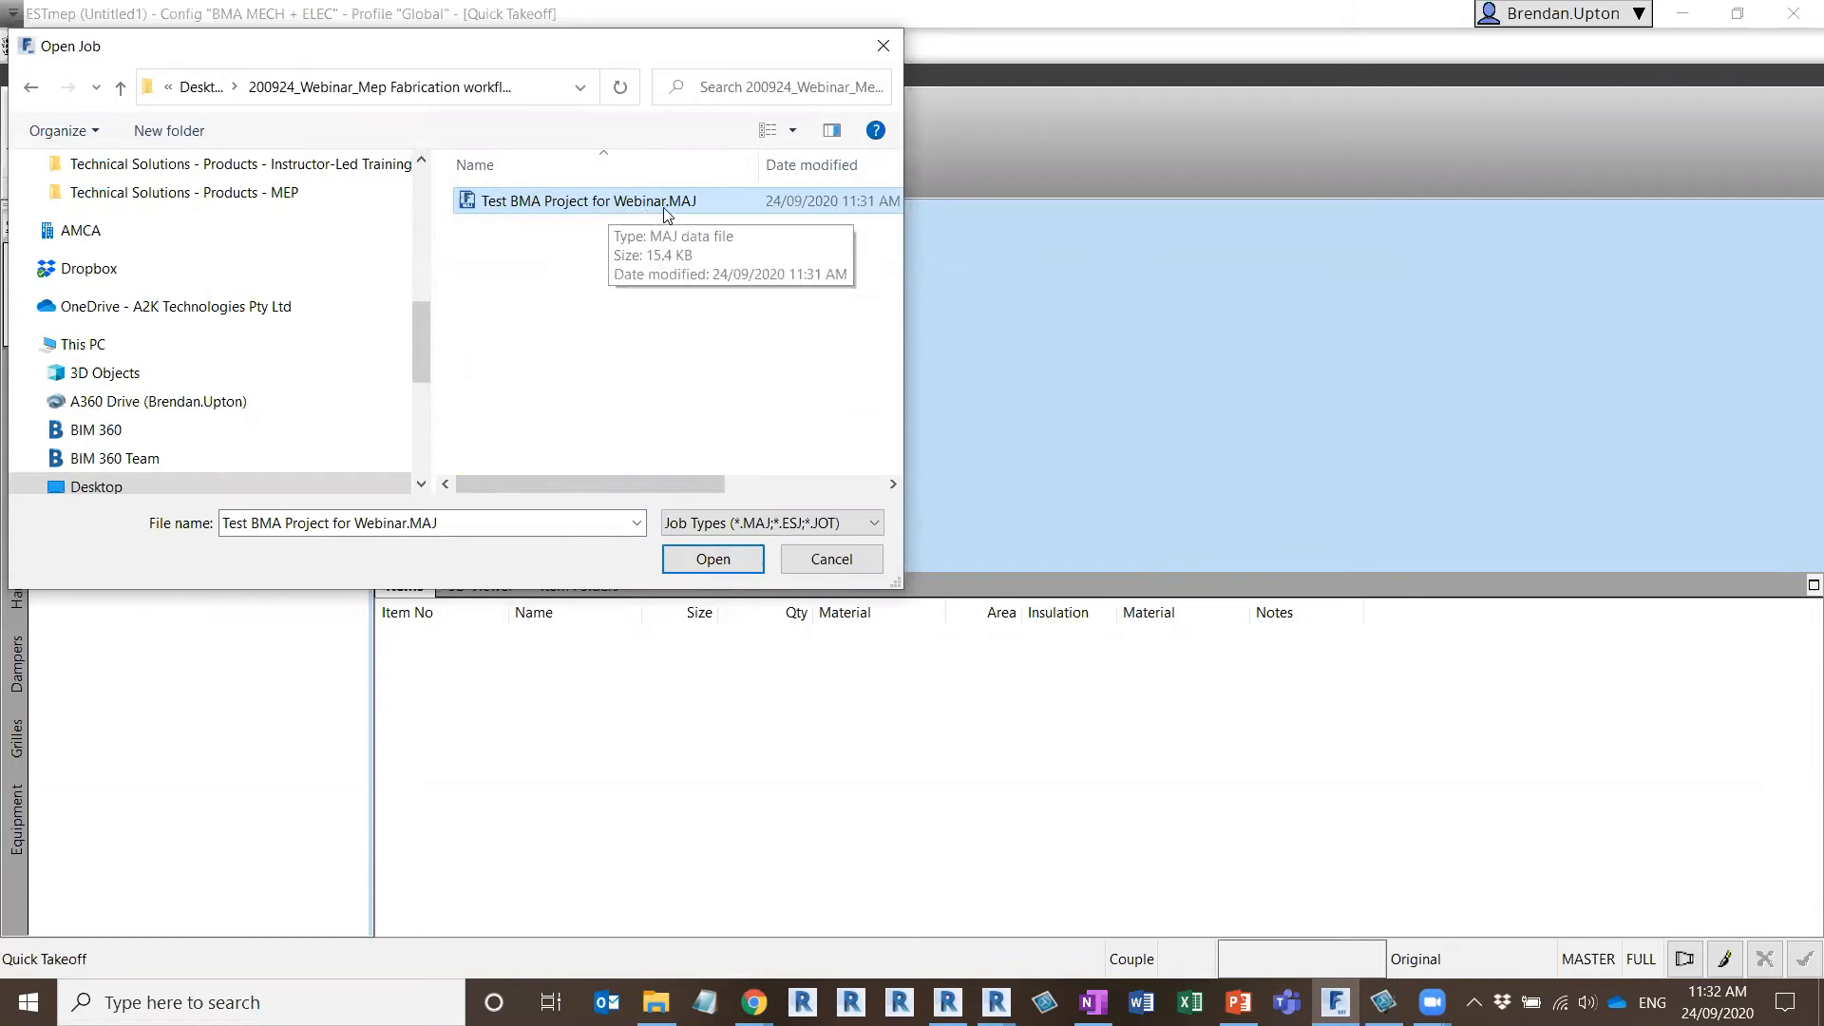
click(713, 561)
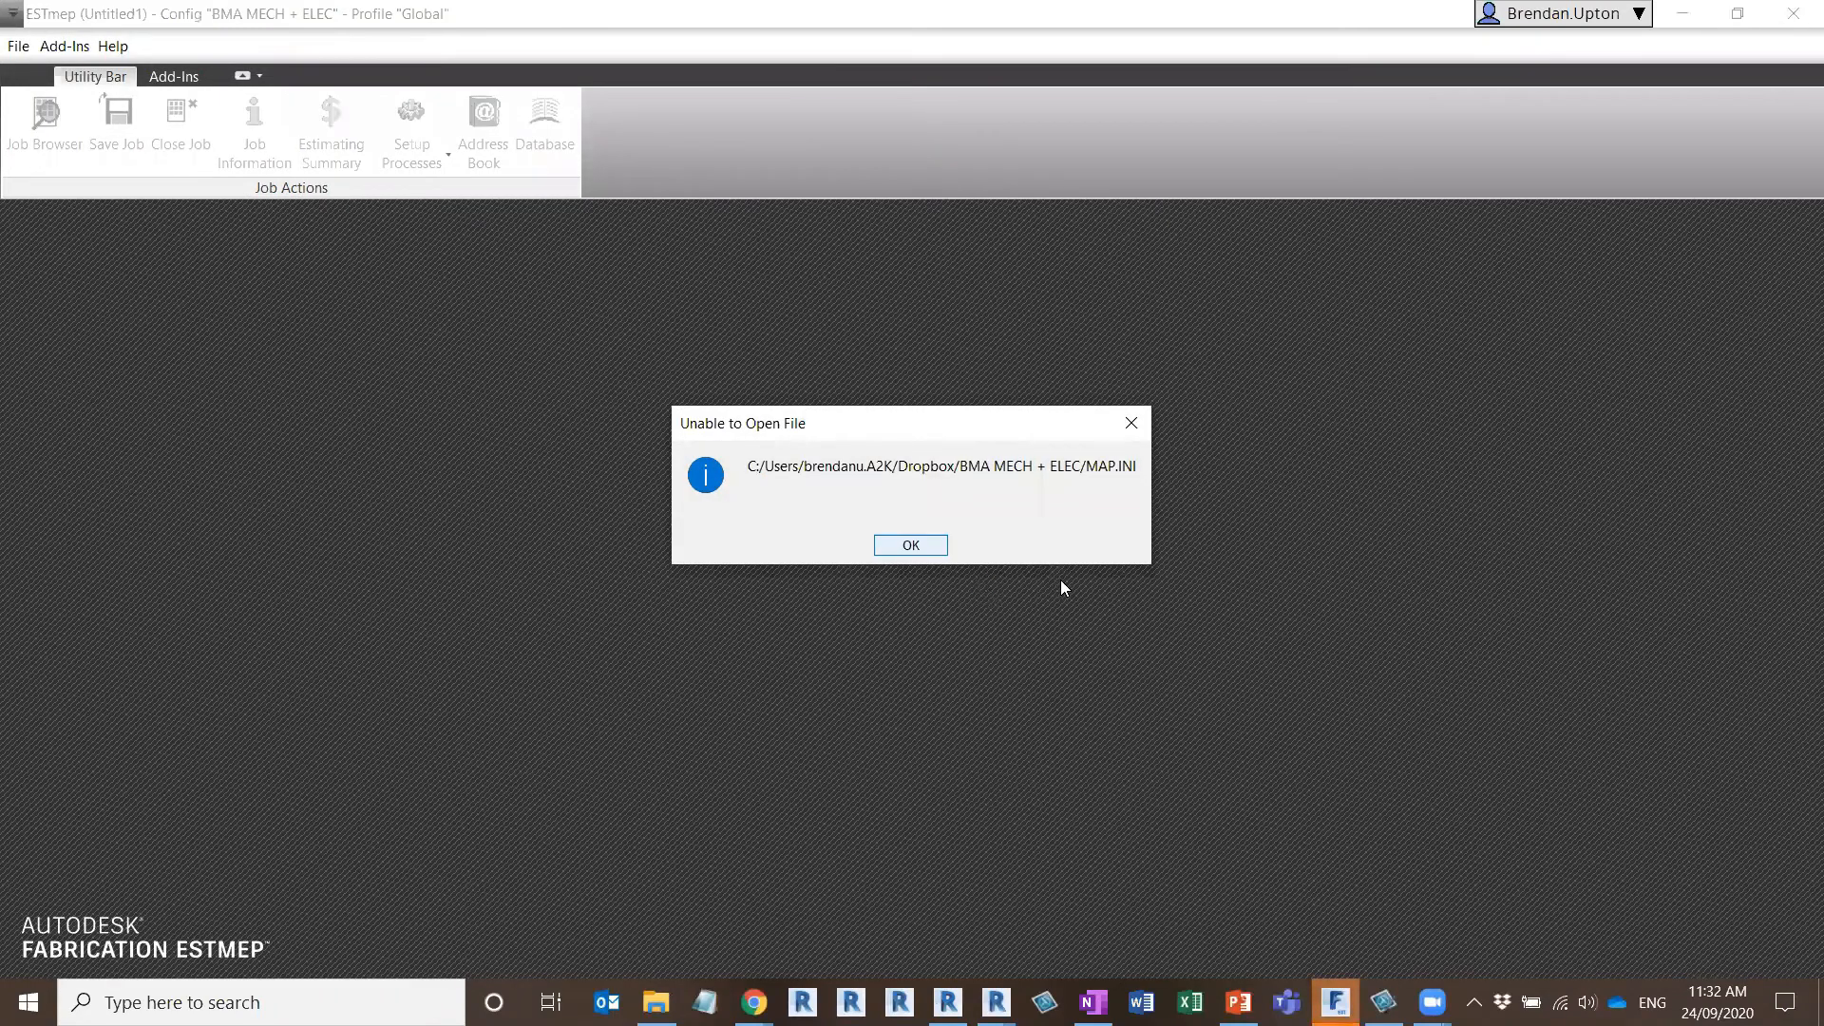
key(Return)
key(Return)
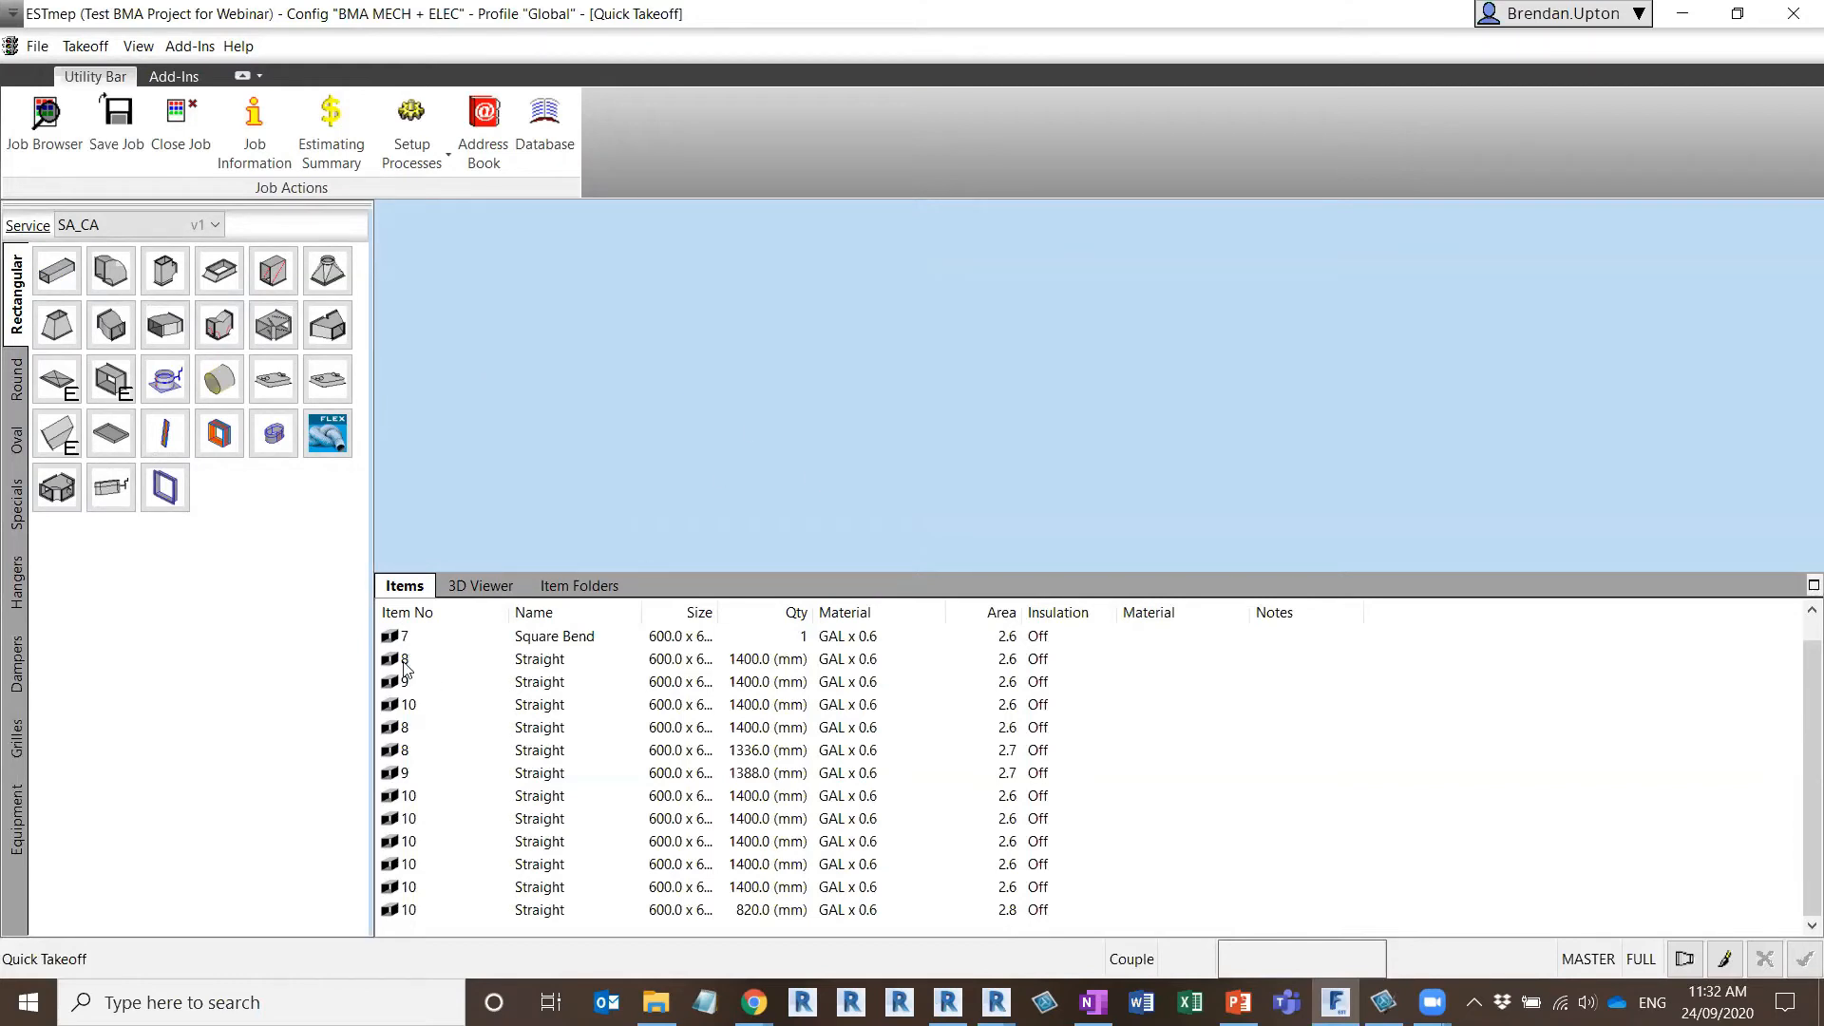
Examine the opened job in the 3D viewer and its list of square bend and straight items
click(478, 586)
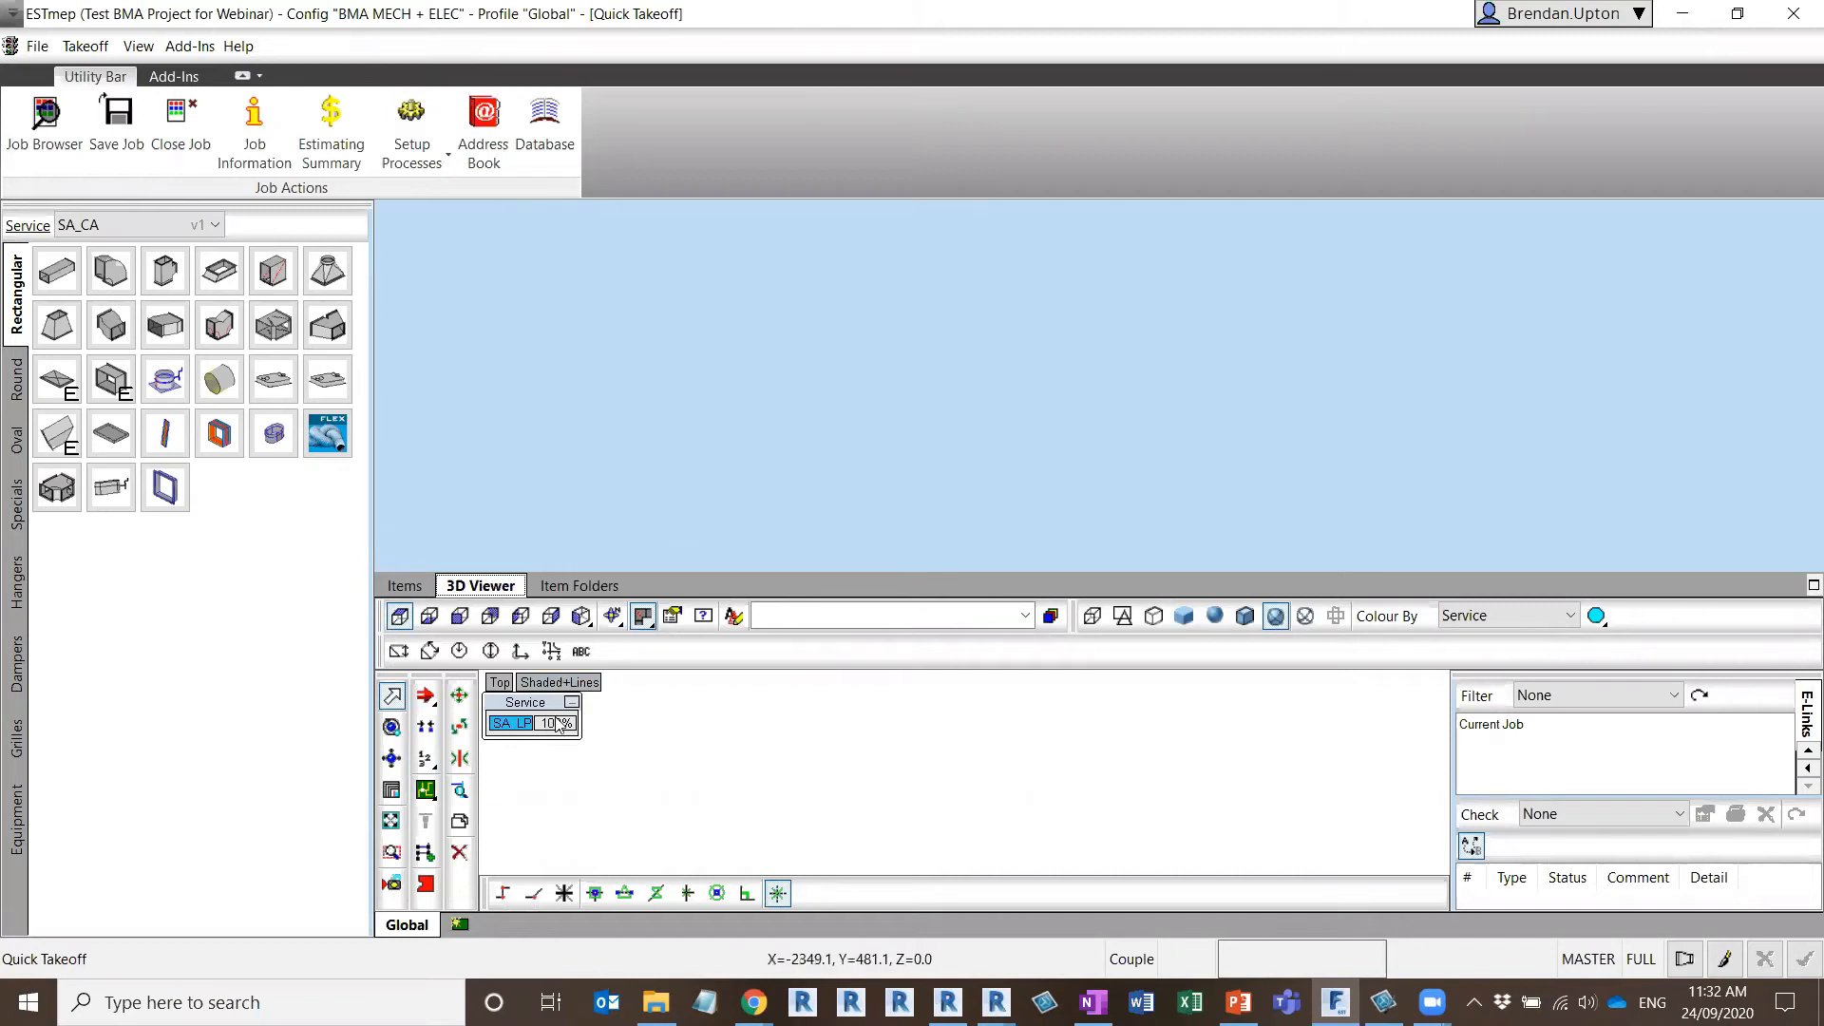
click(411, 587)
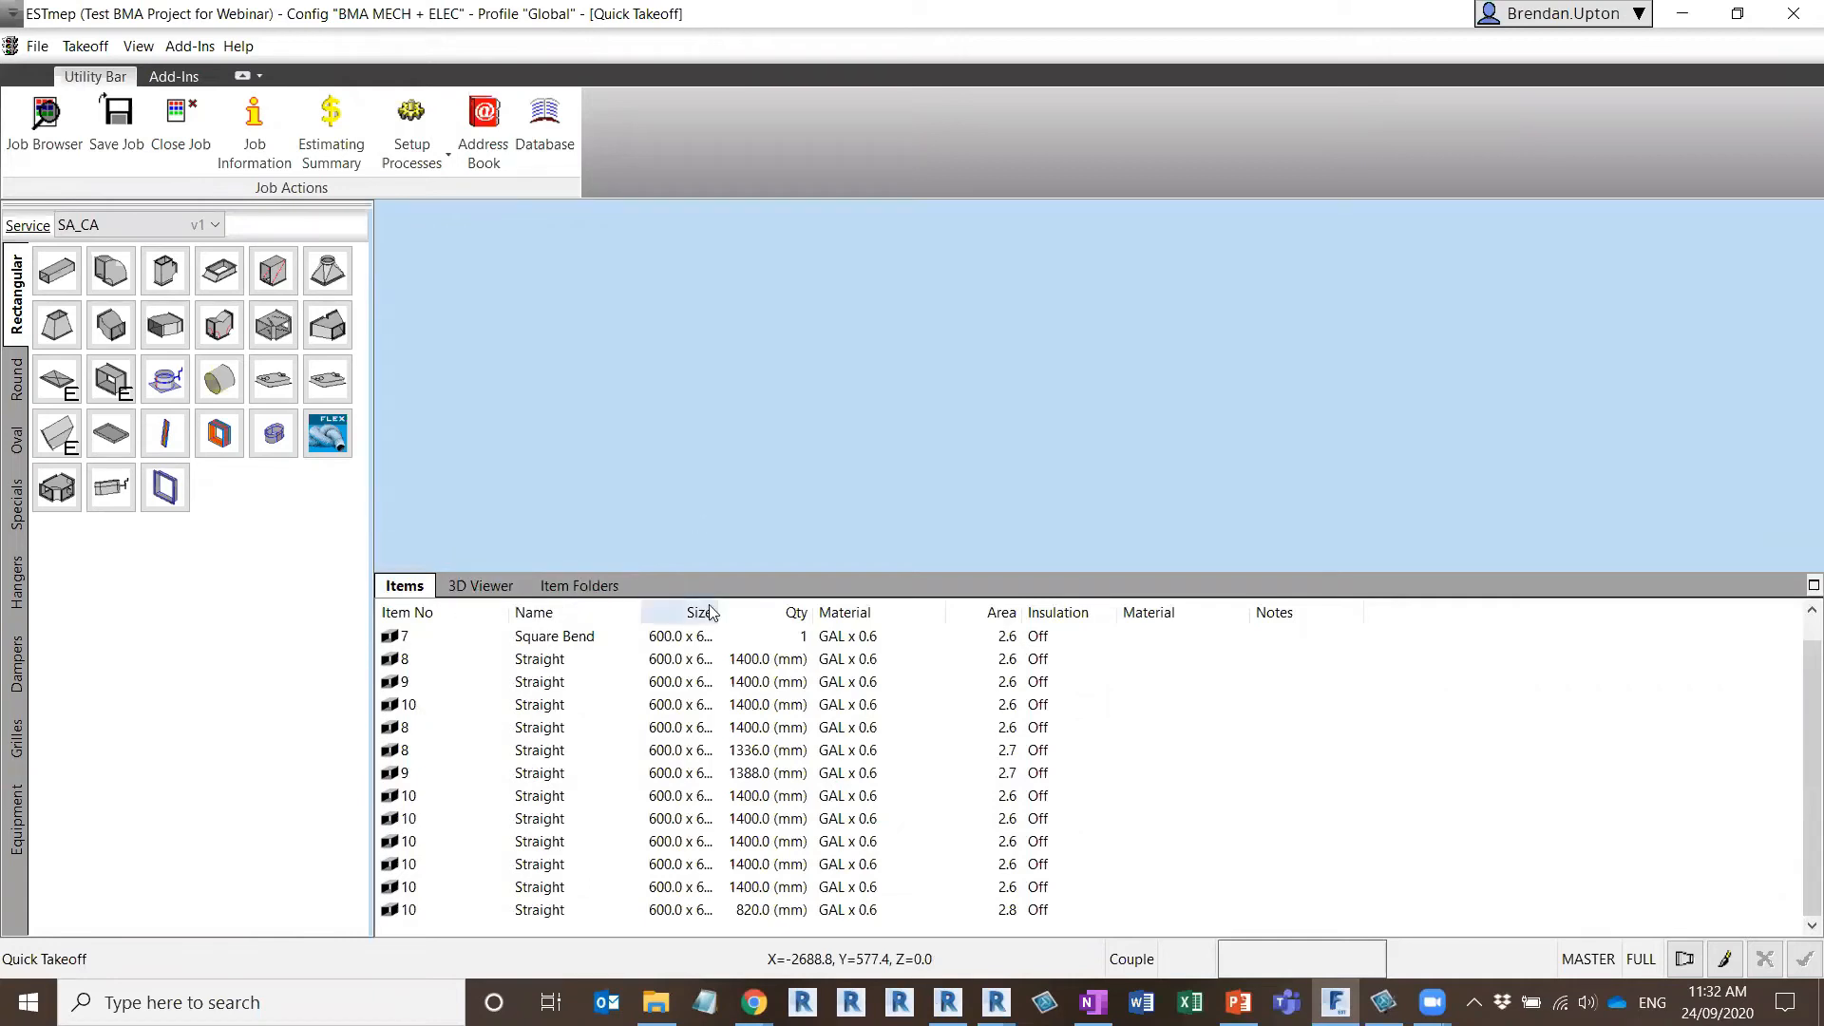
click(501, 587)
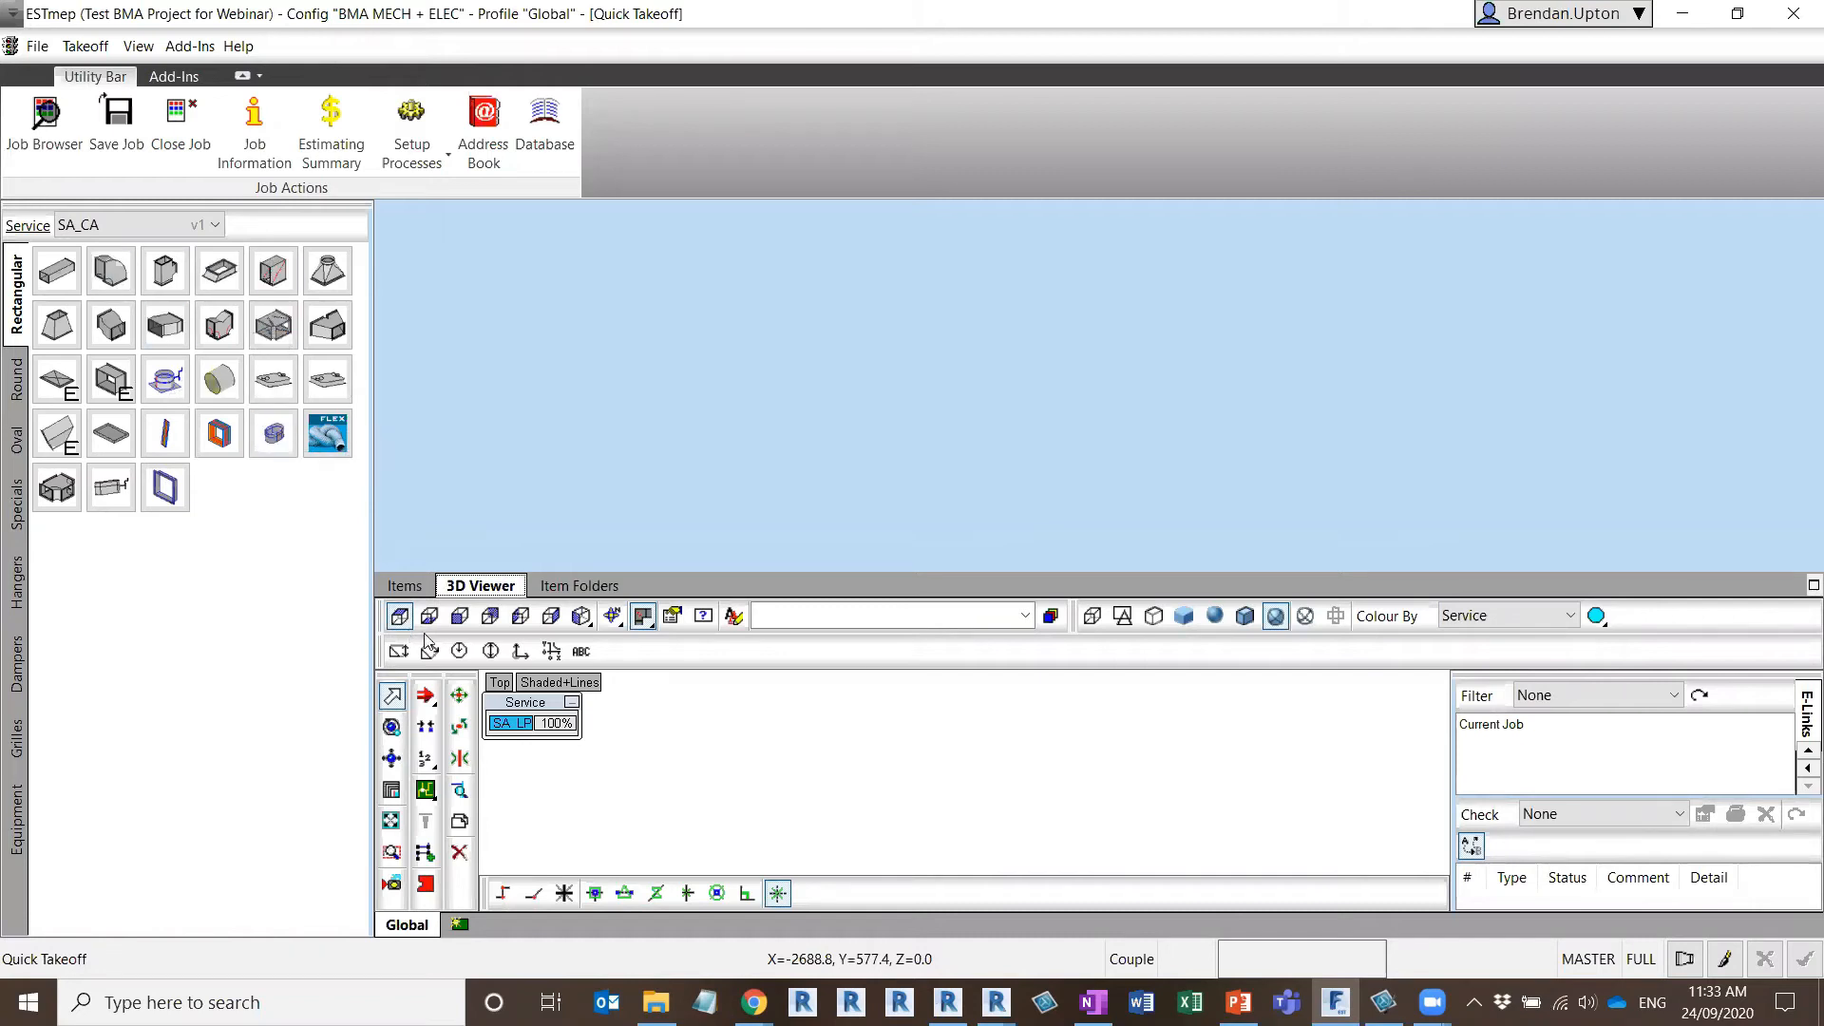
click(404, 586)
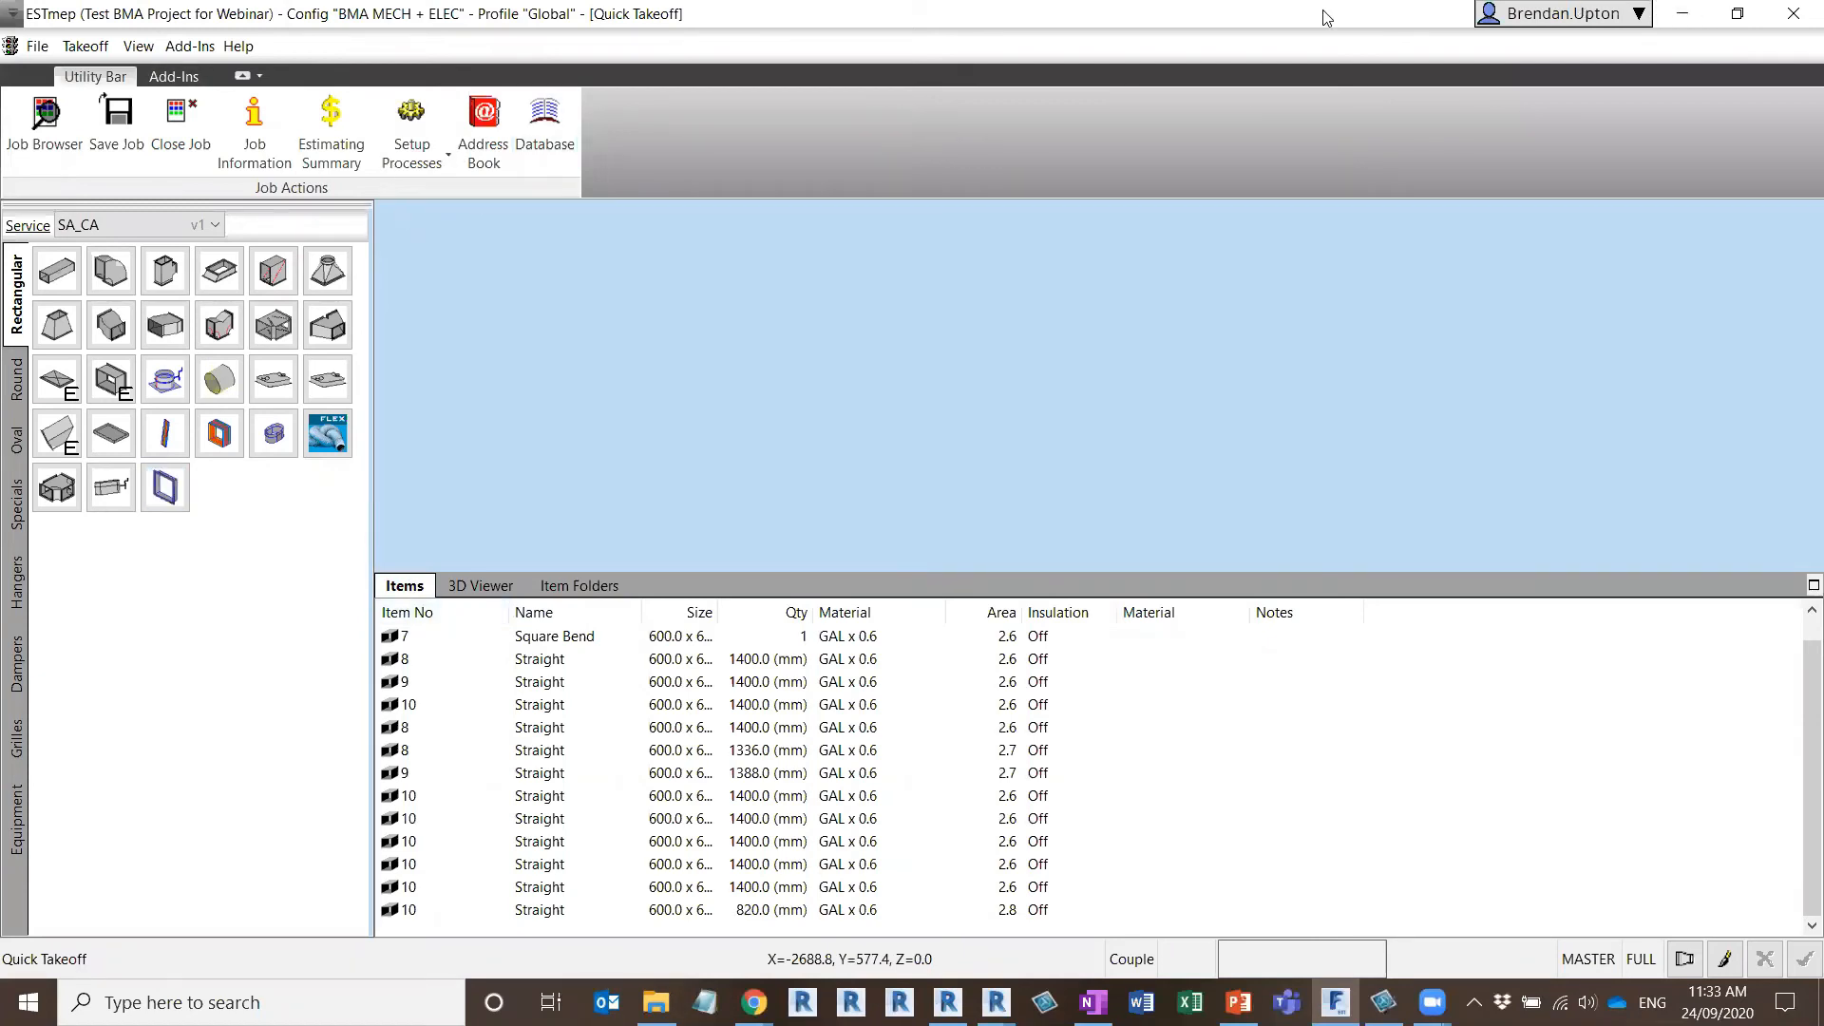
Switch back to Revit, clear the duct selection, and look over the job import tools and all ductwork runs in the floor plan
click(1683, 17)
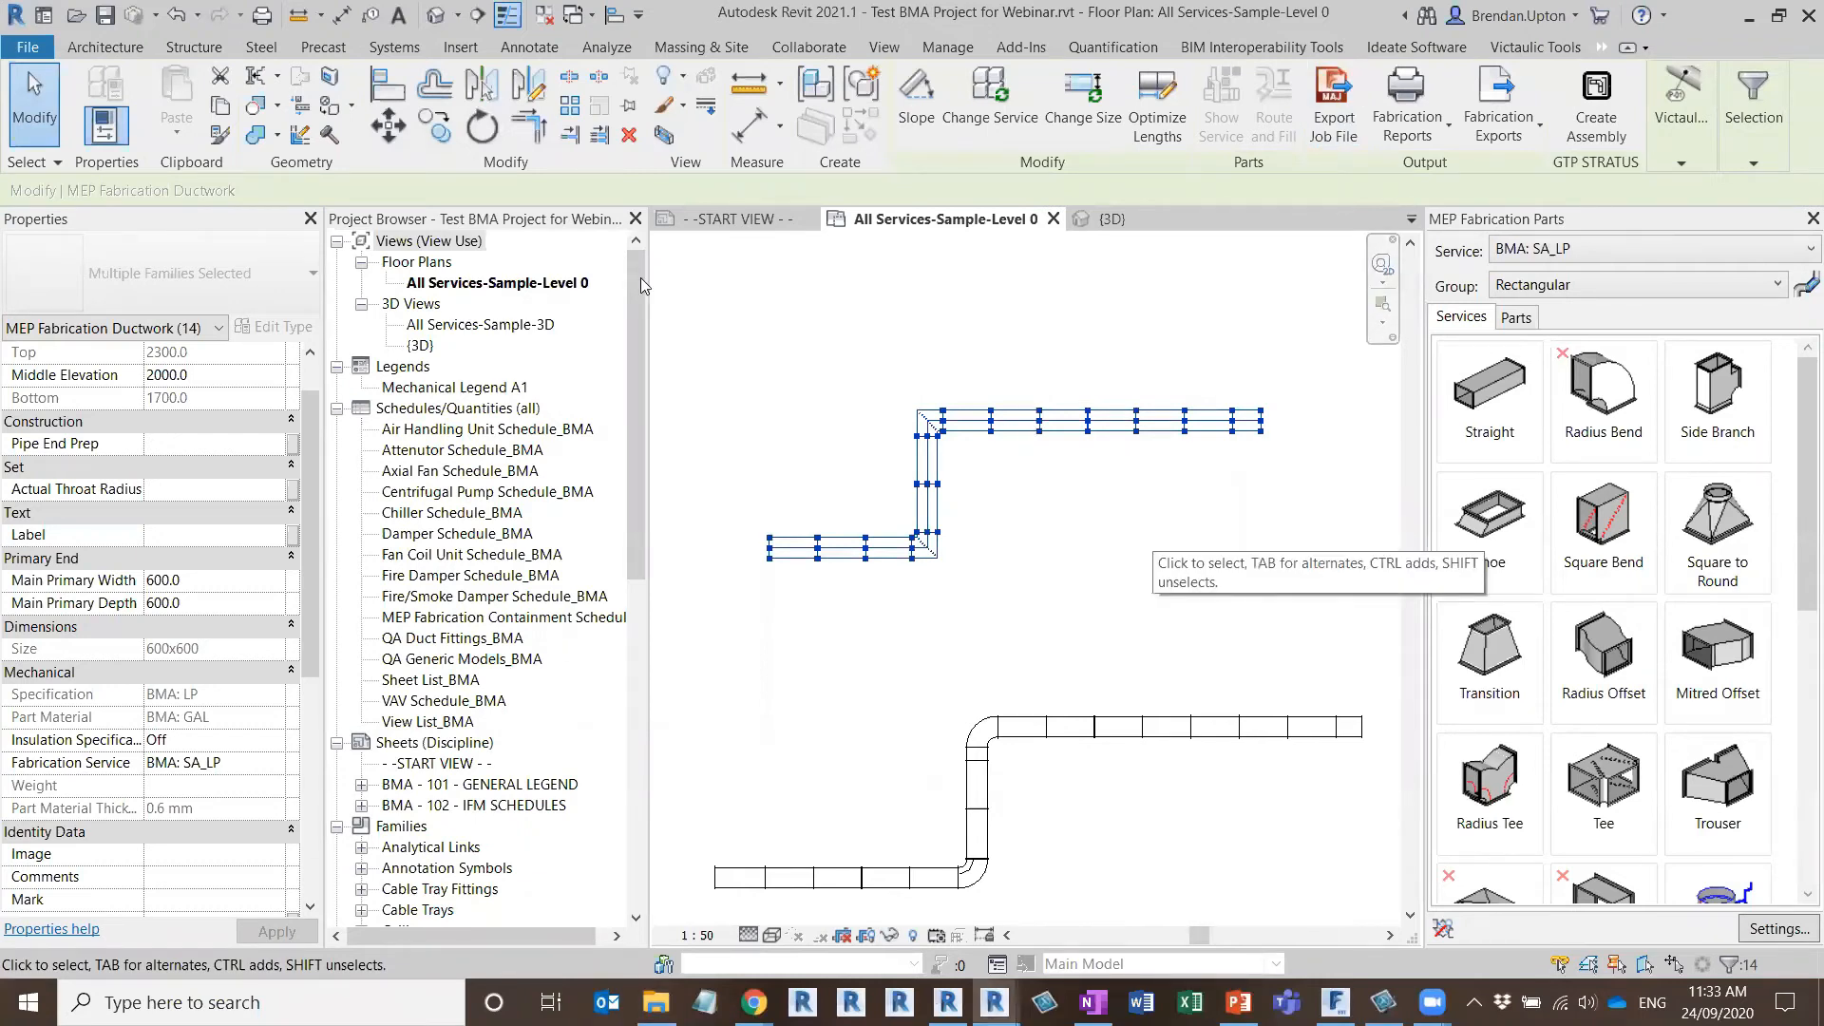
key(Escape)
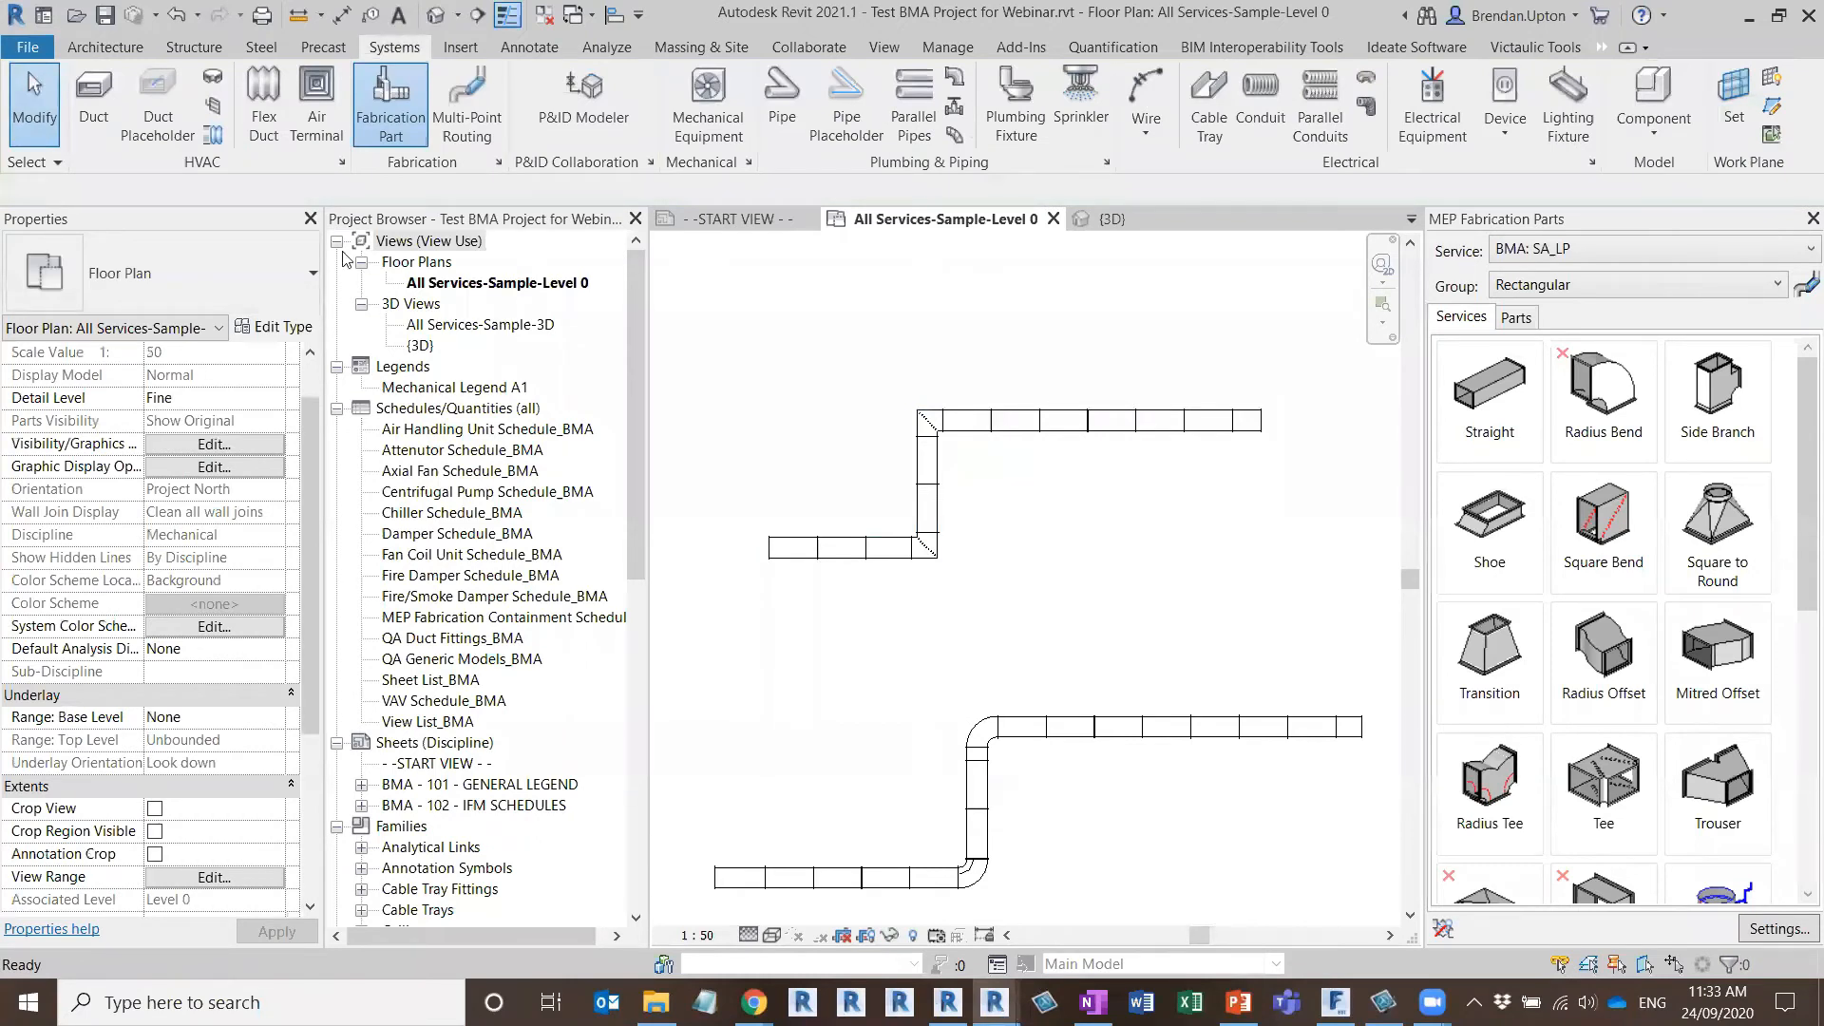
click(463, 50)
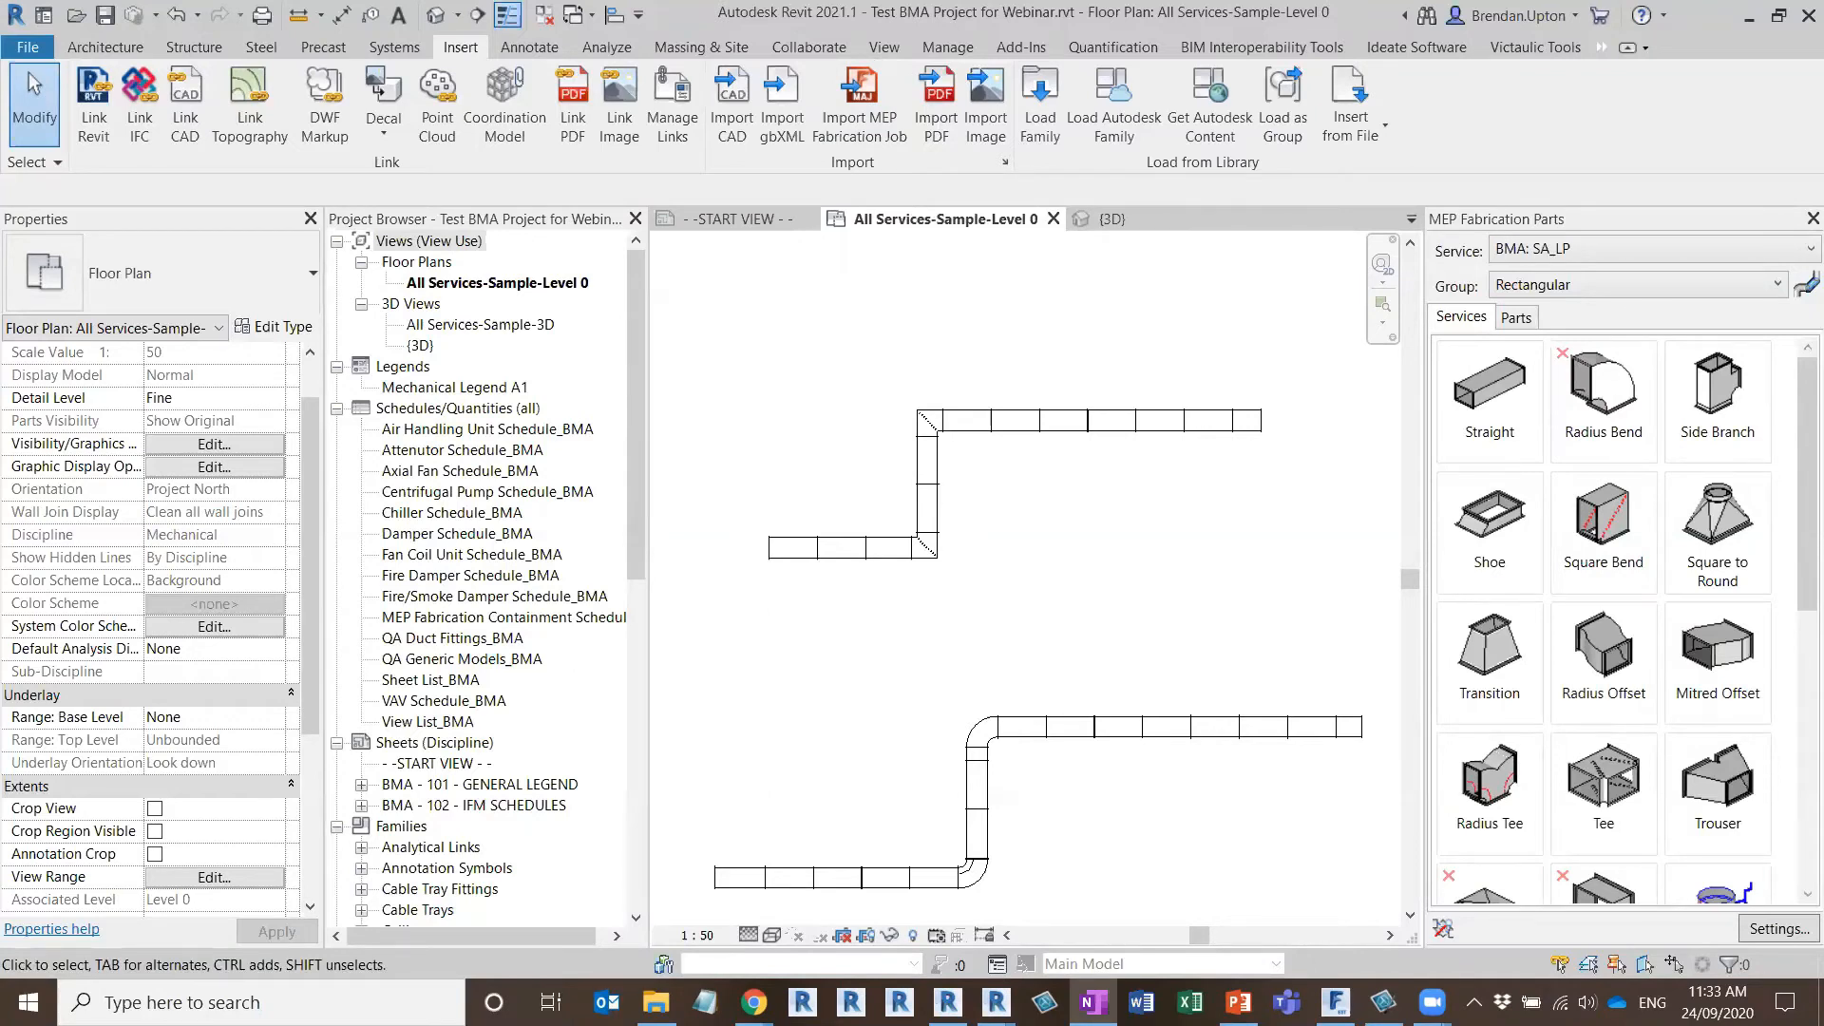
scroll(1060, 609, down, 2)
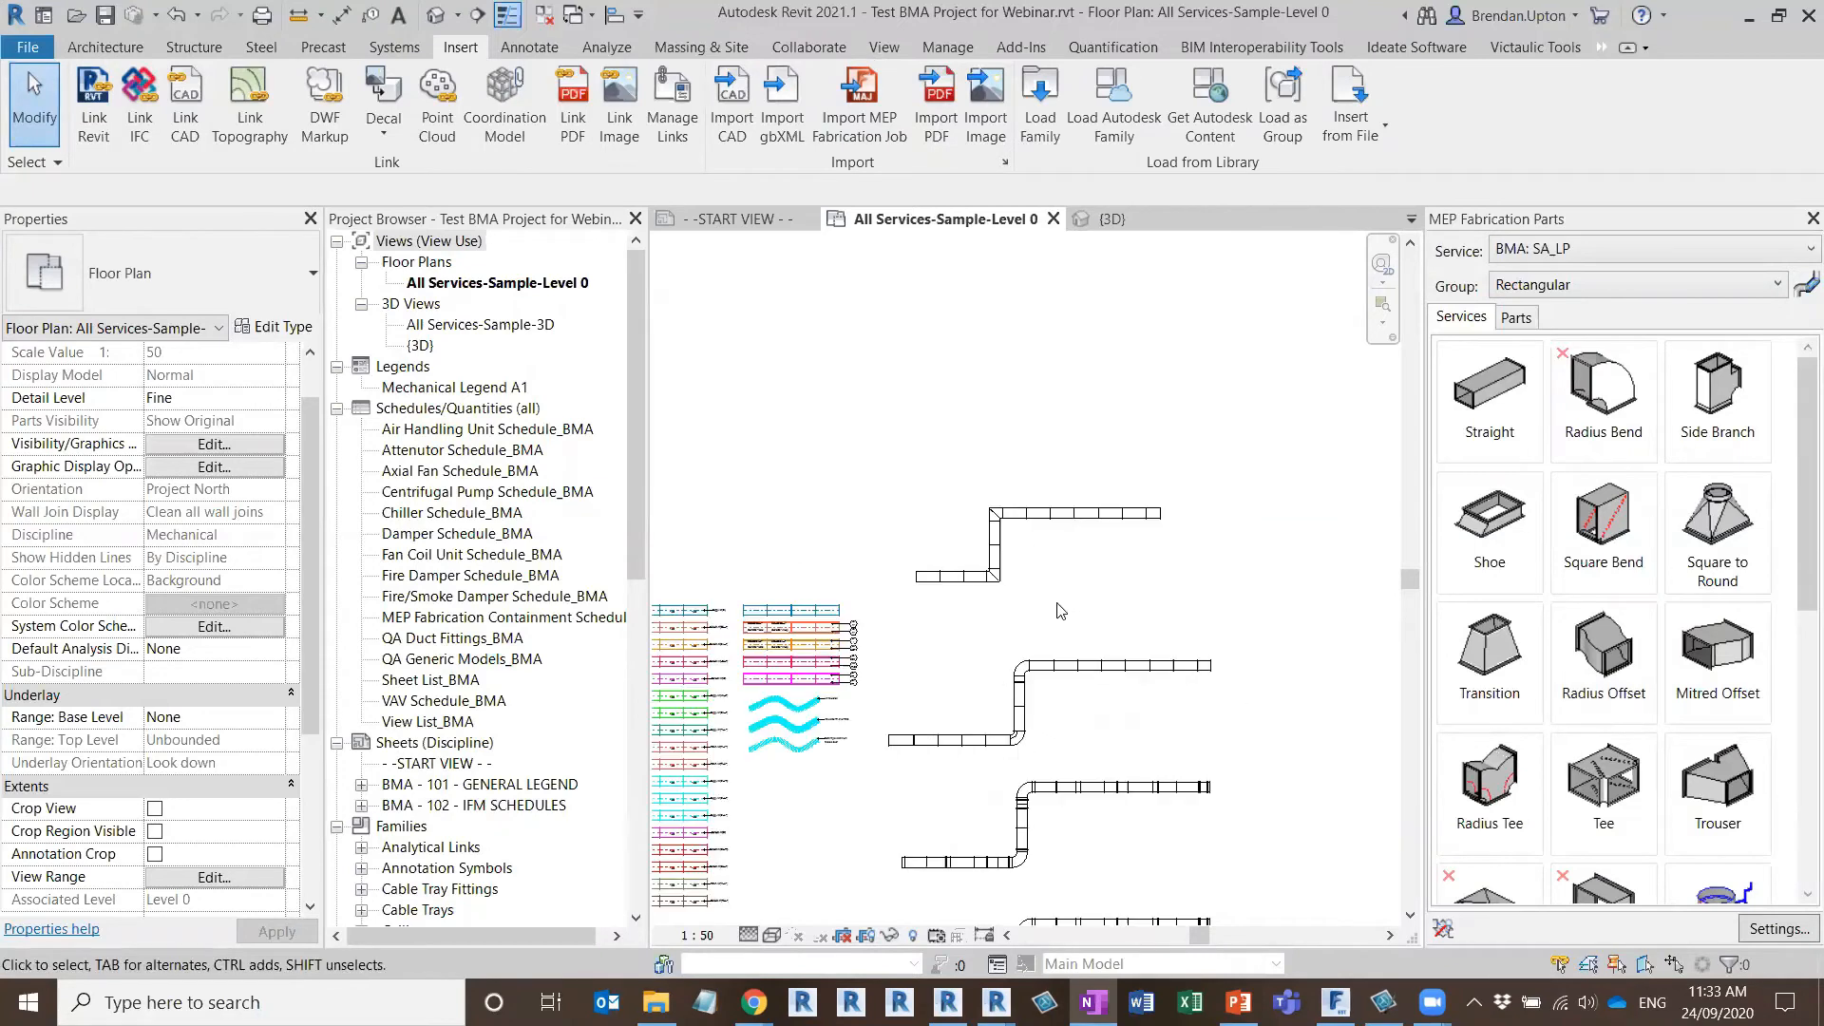
scroll(1060, 609, down, 2)
middle_drag(1112, 606, 869, 493)
click(1604, 788)
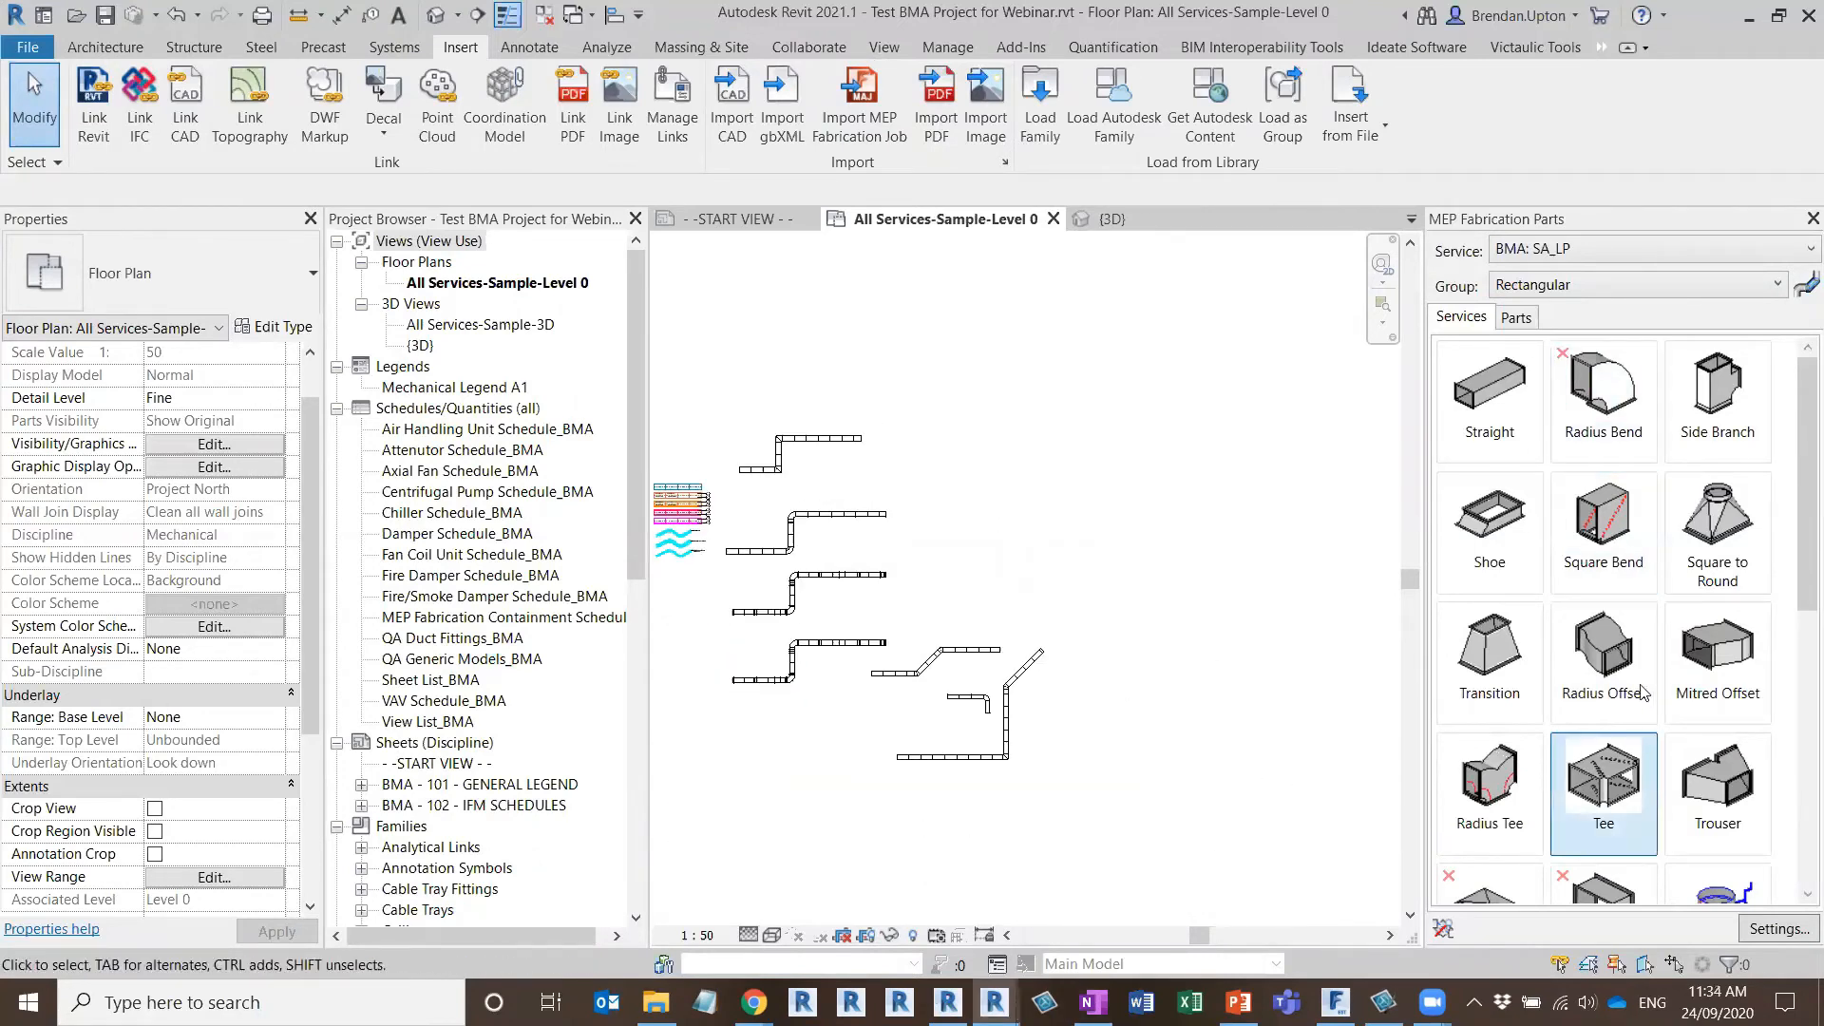
Load the services BMA - CONTAINMENT: BMS - FIRE RATED and BMA - CONTAINMENT: BMS - METAL in the fabrication settings
click(1780, 929)
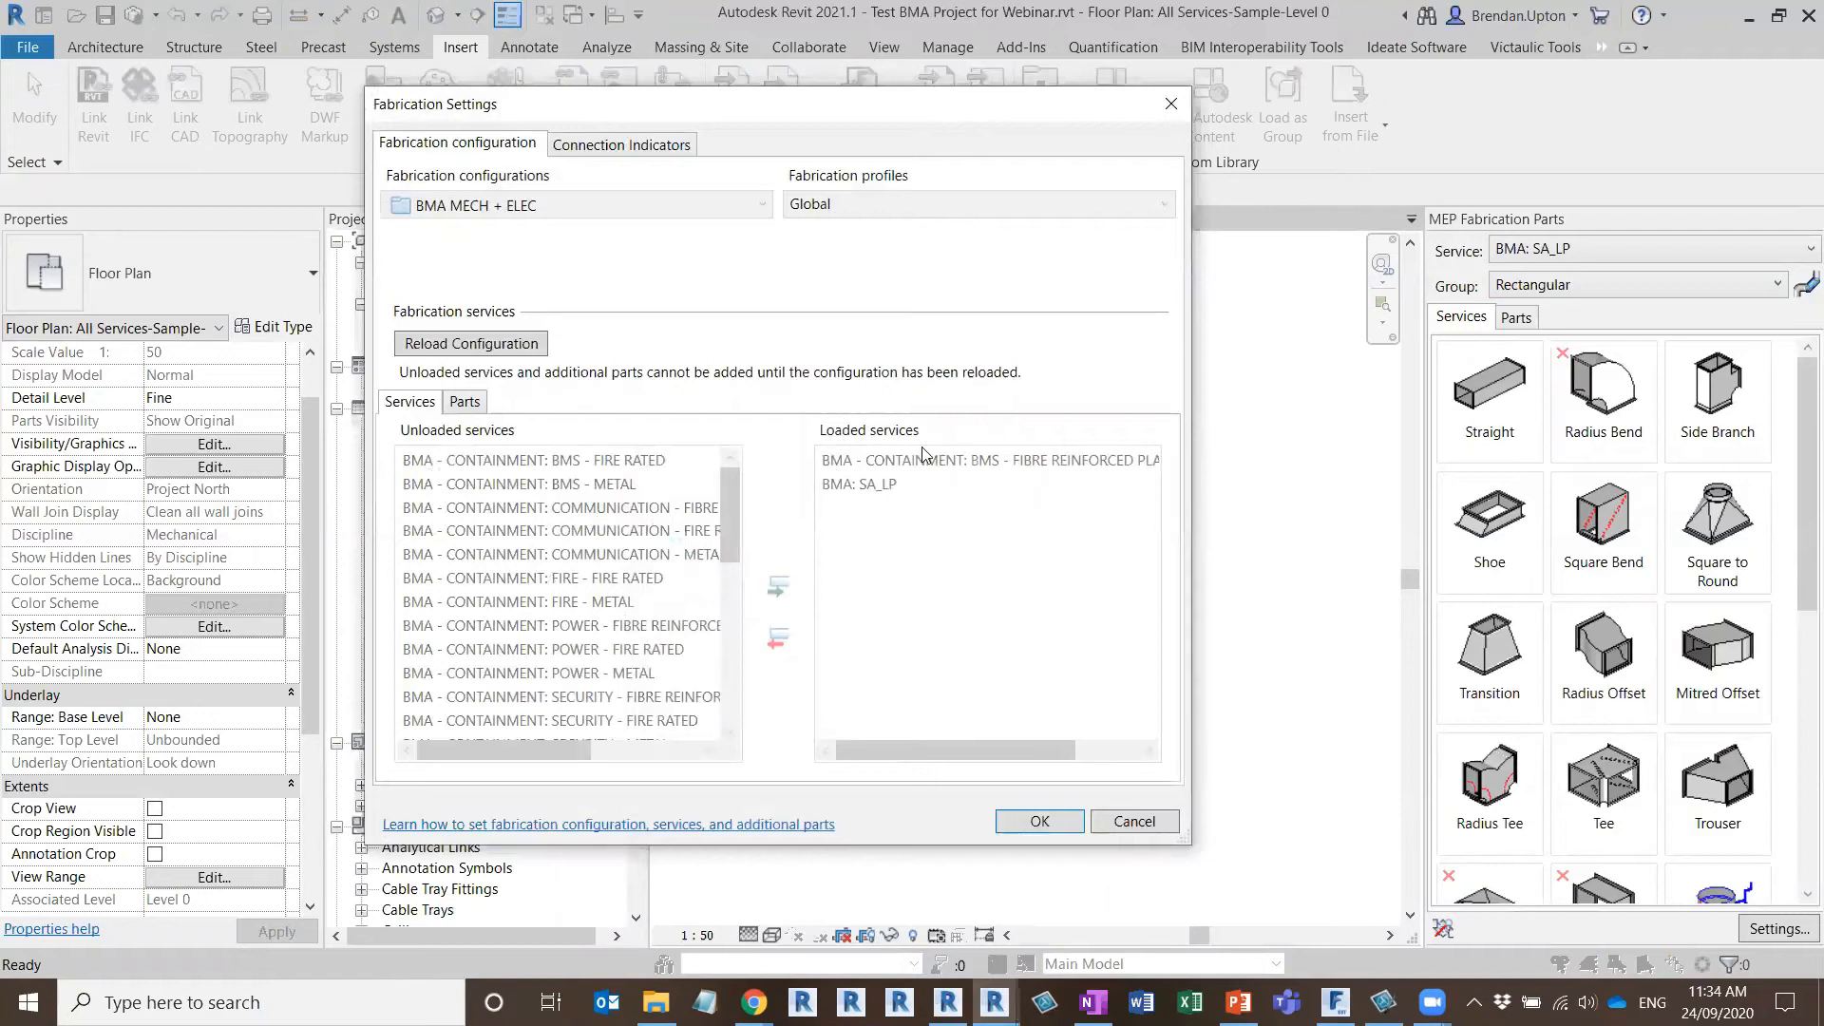
key(ctrl)
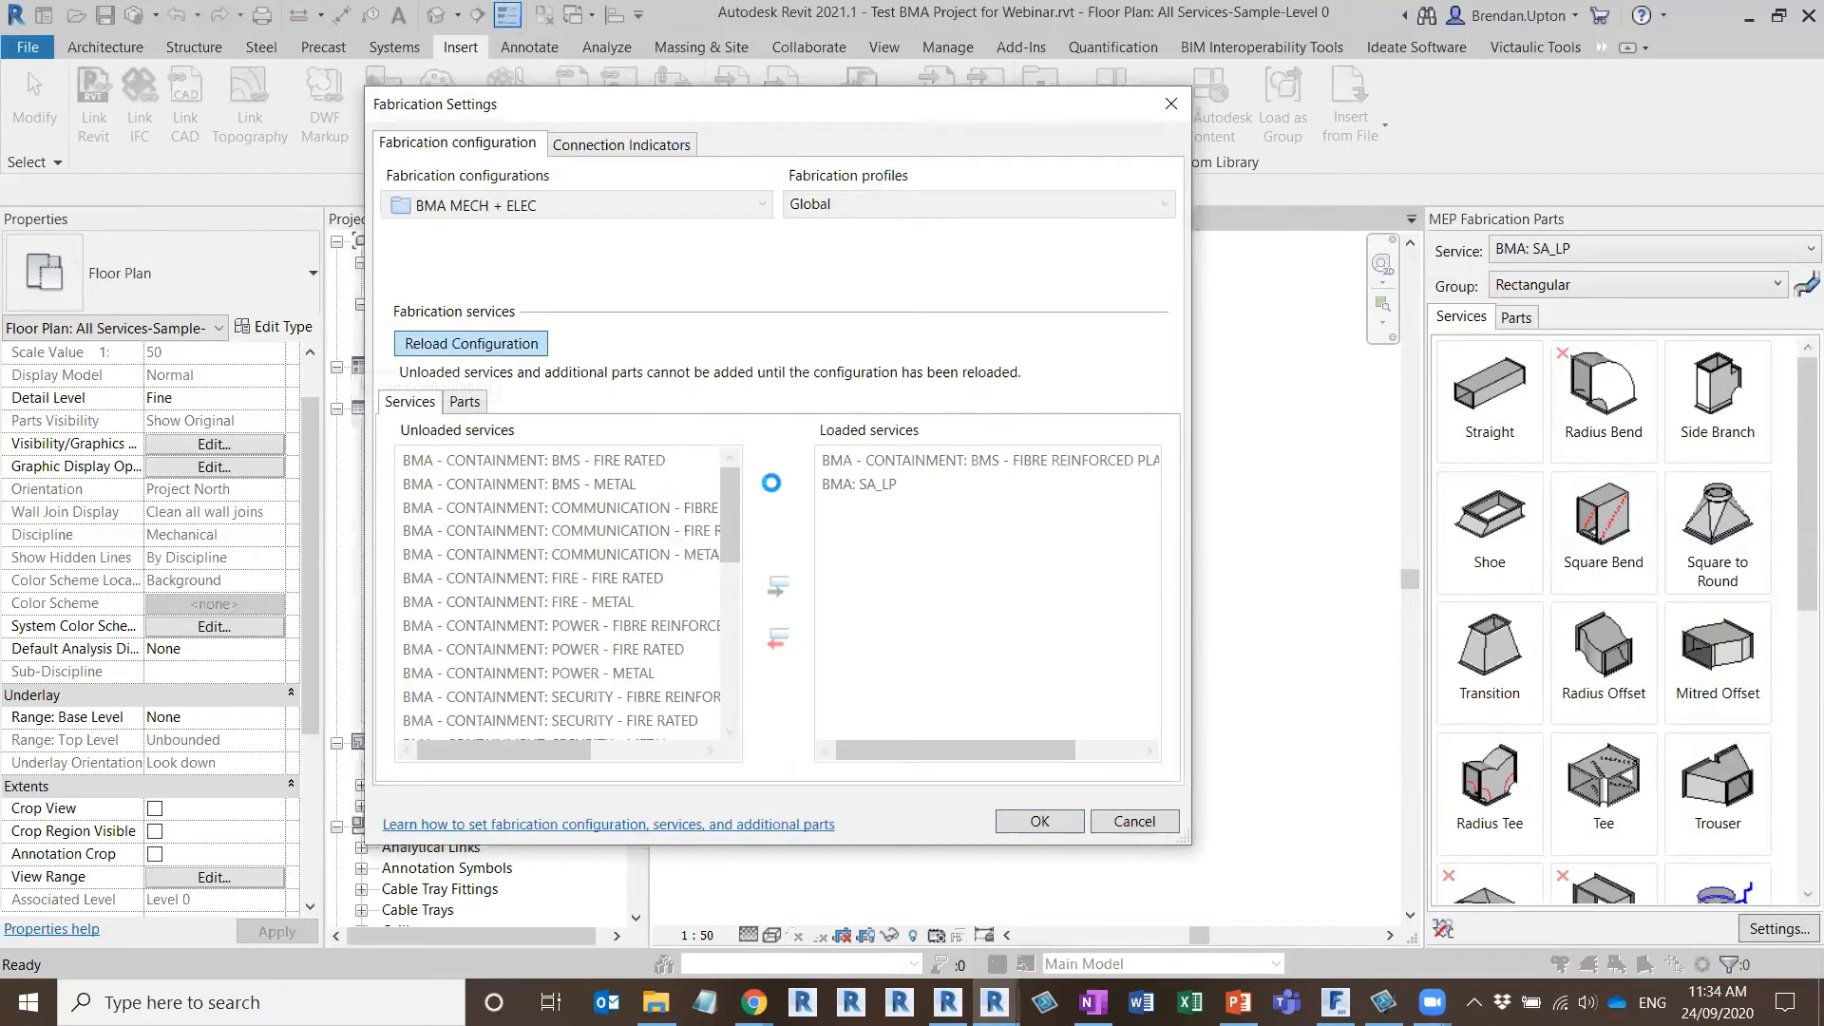
click(570, 461)
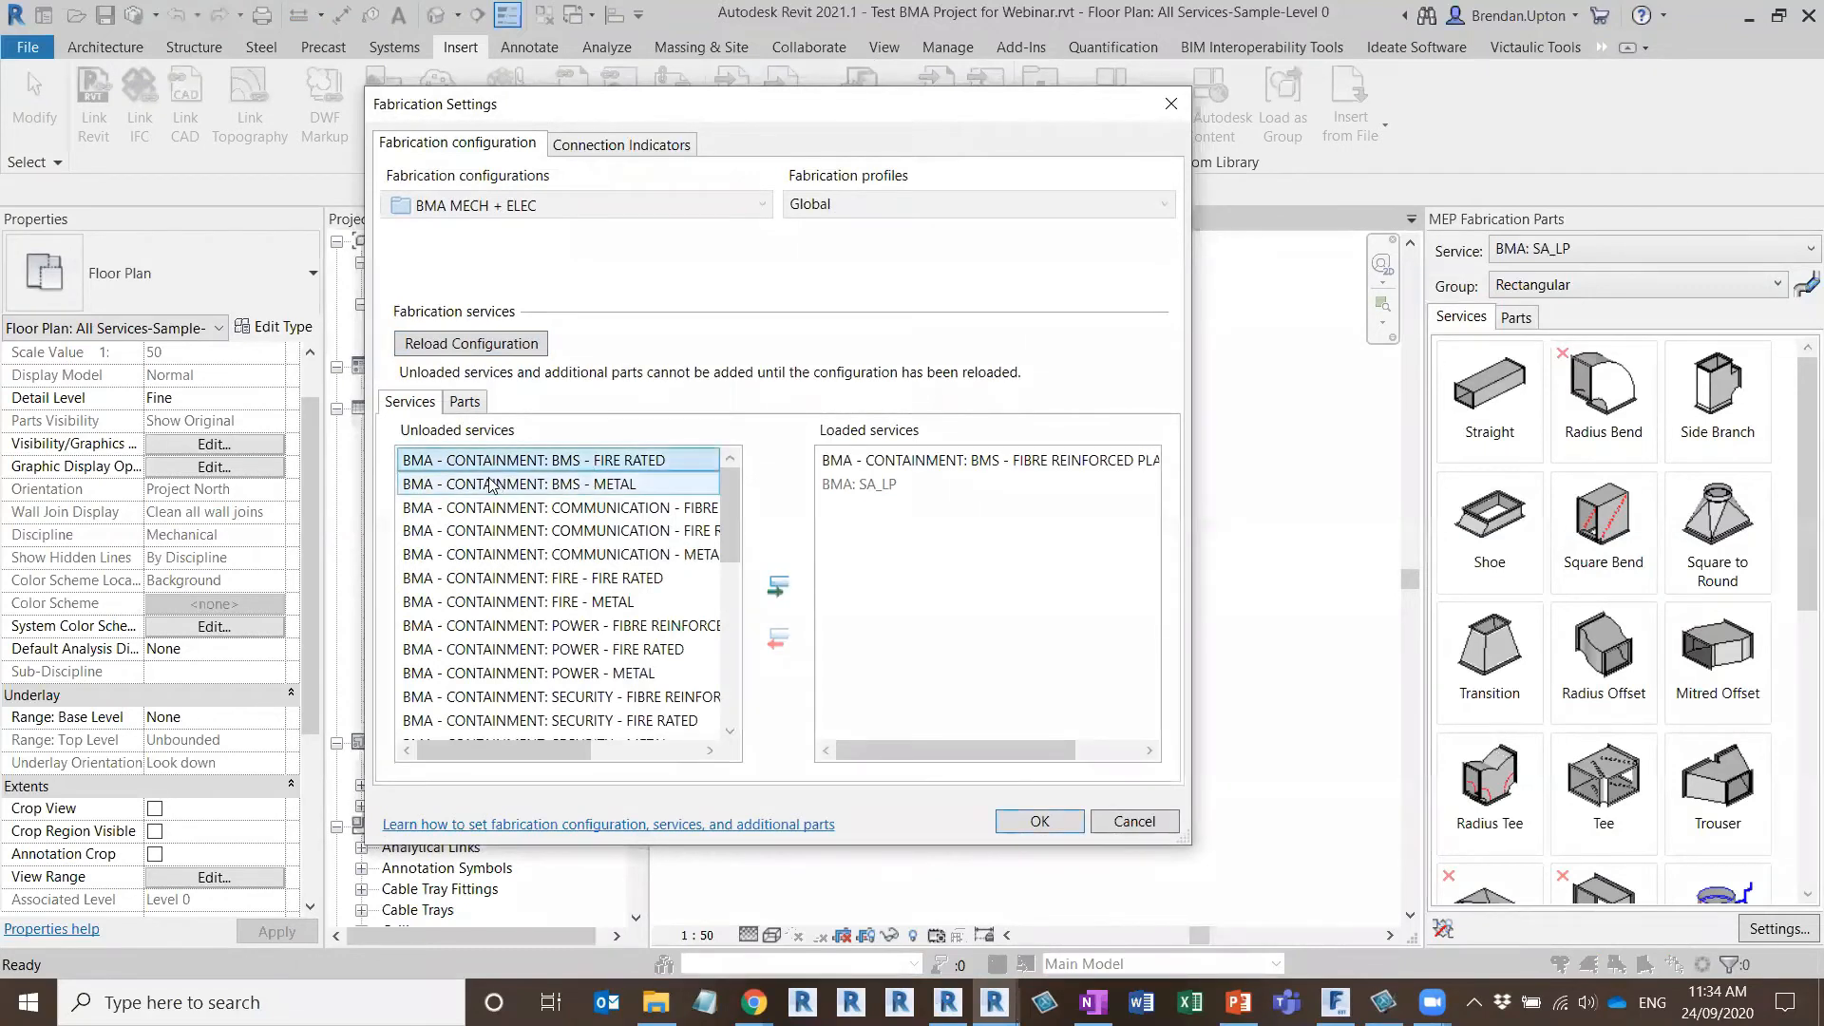
key(ctrl)
key(ctrl)
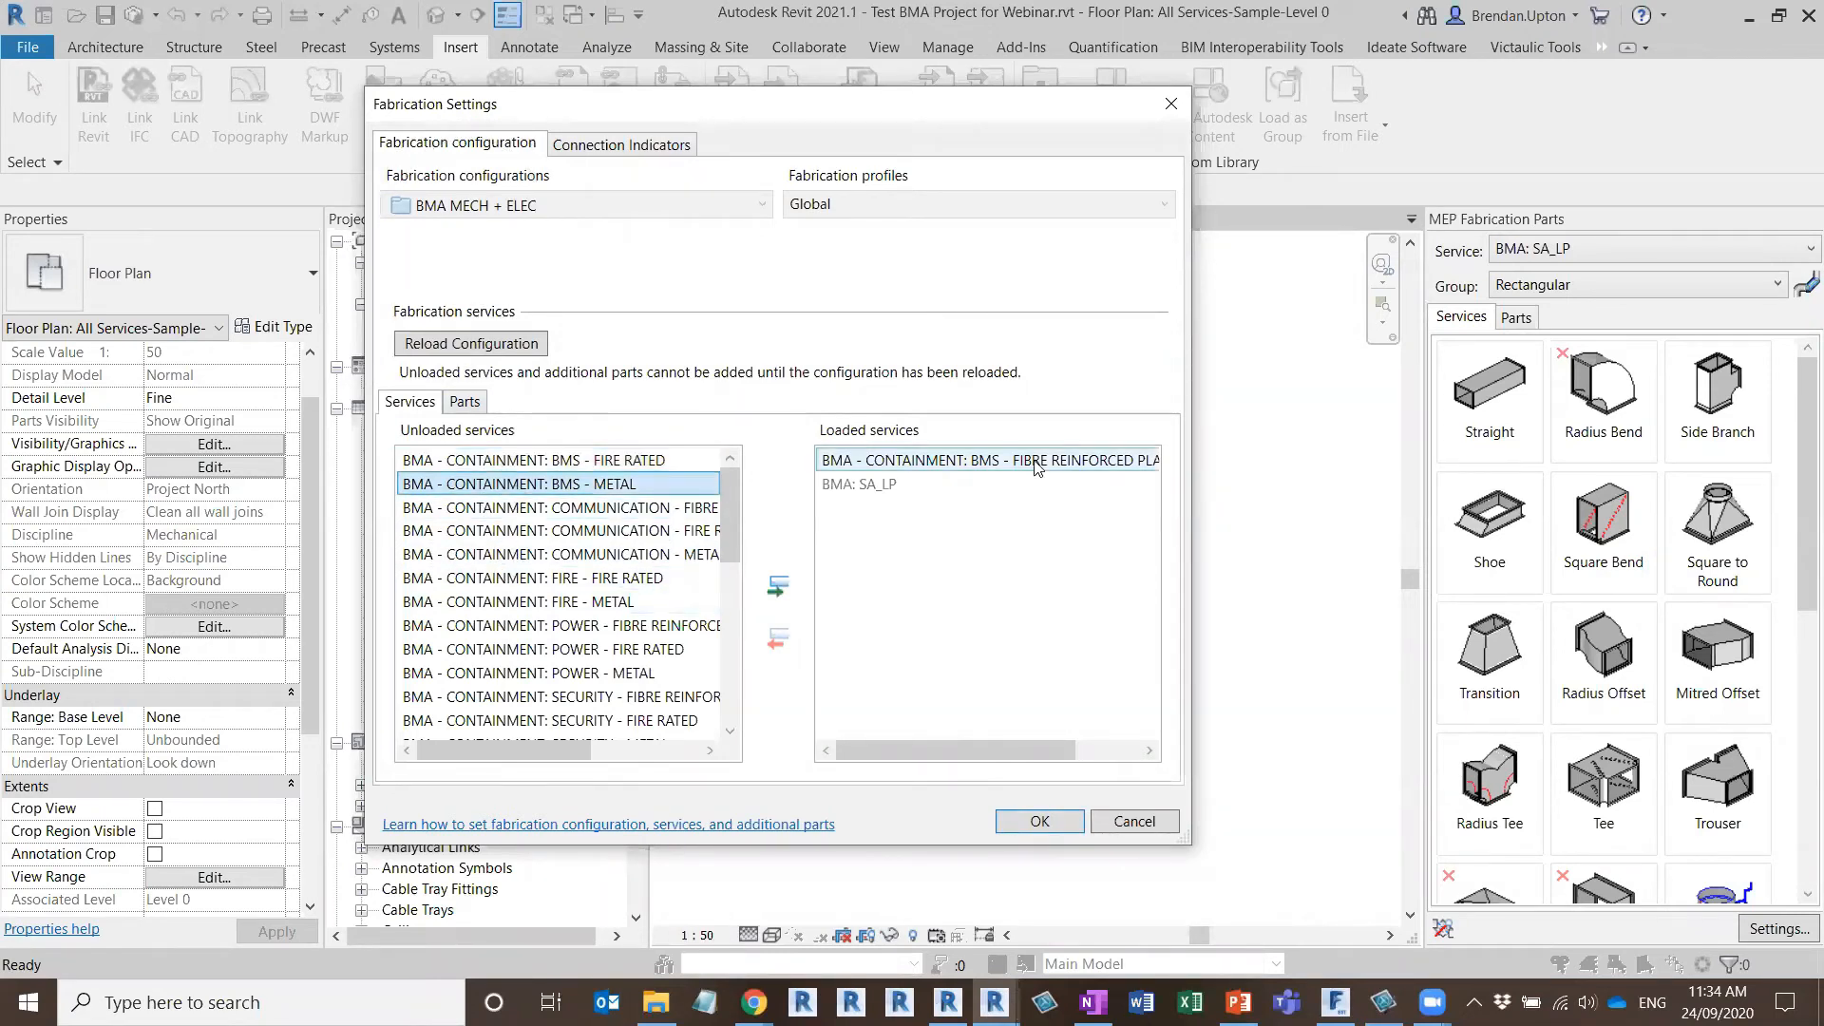
shift+click(589, 485)
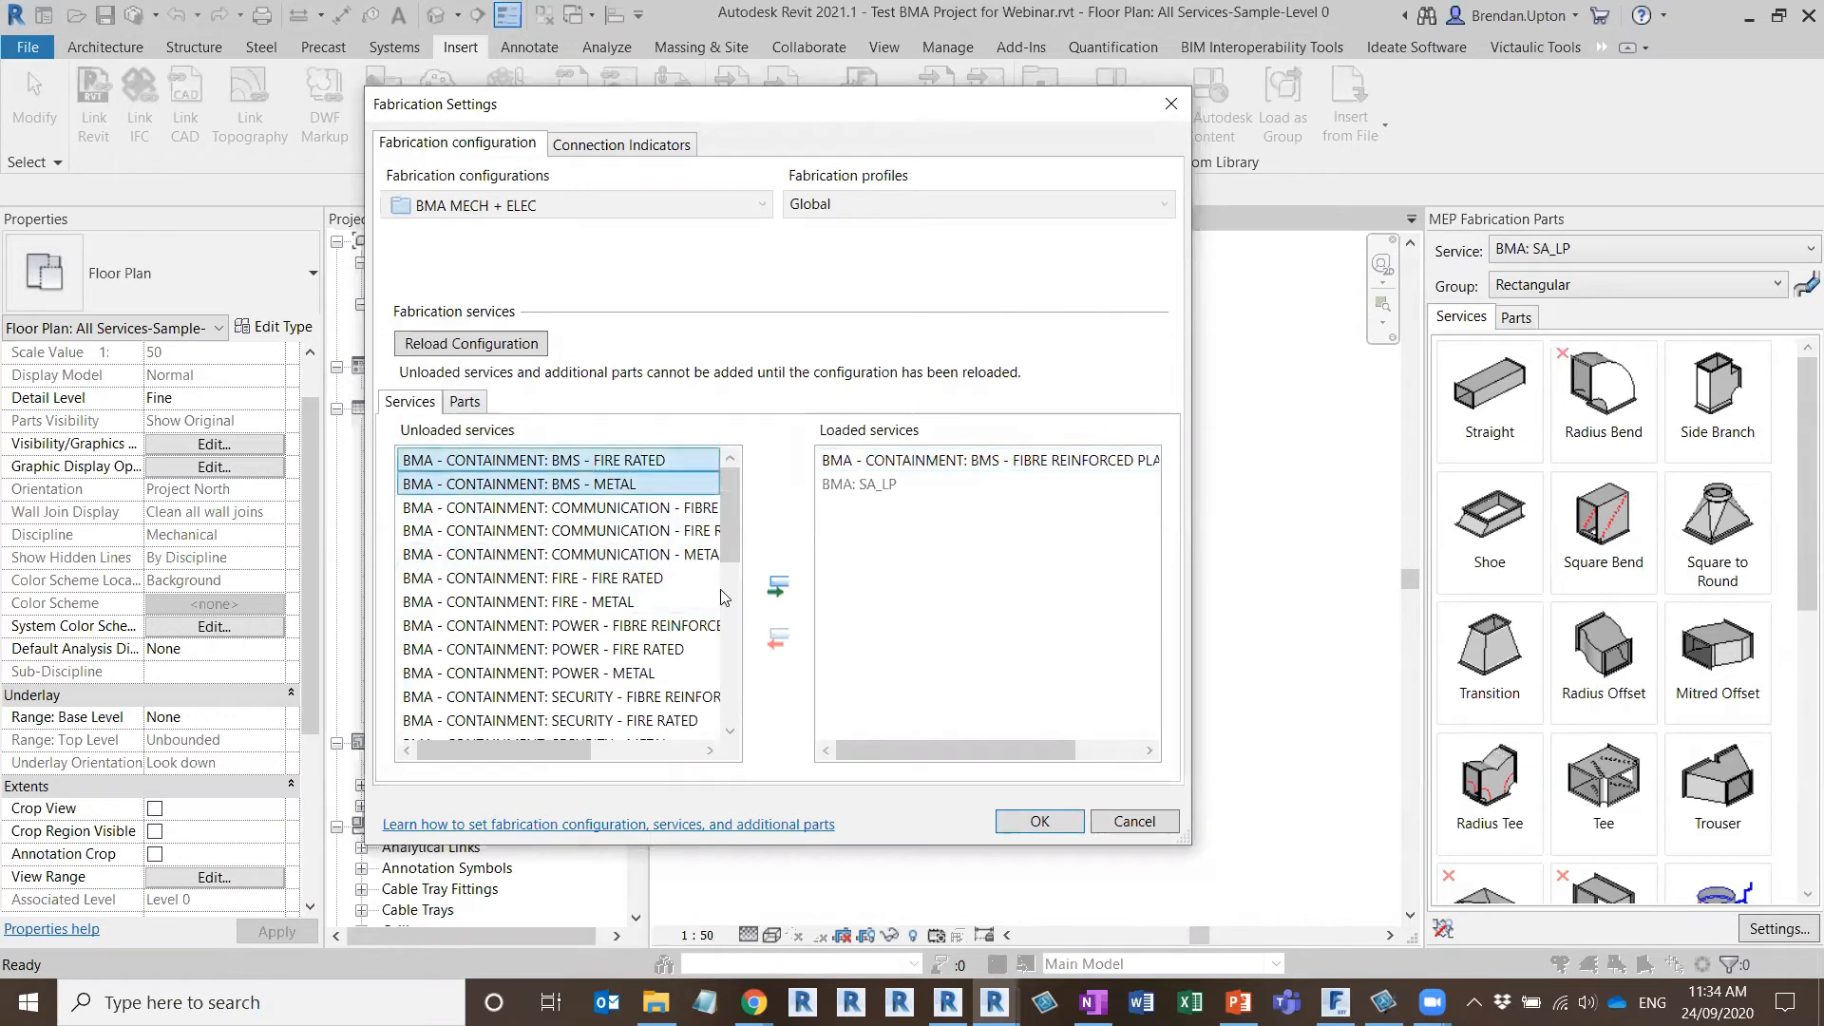
click(777, 586)
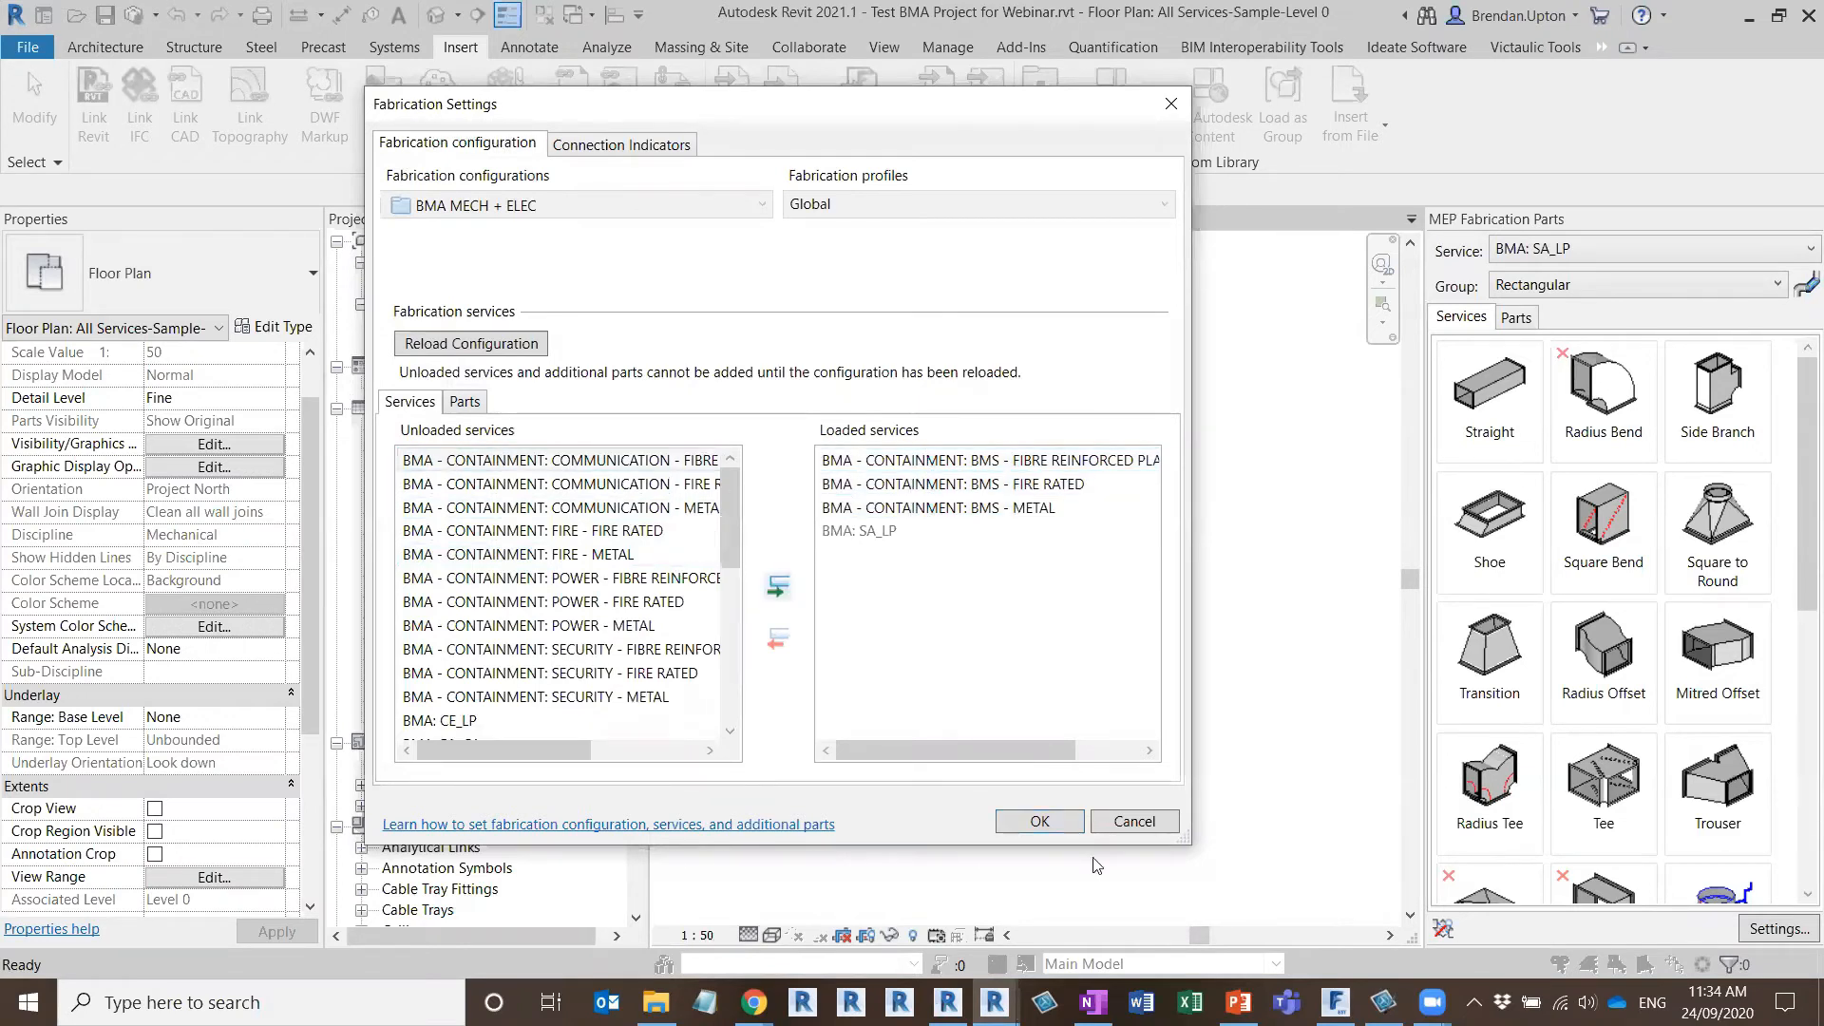
click(1051, 824)
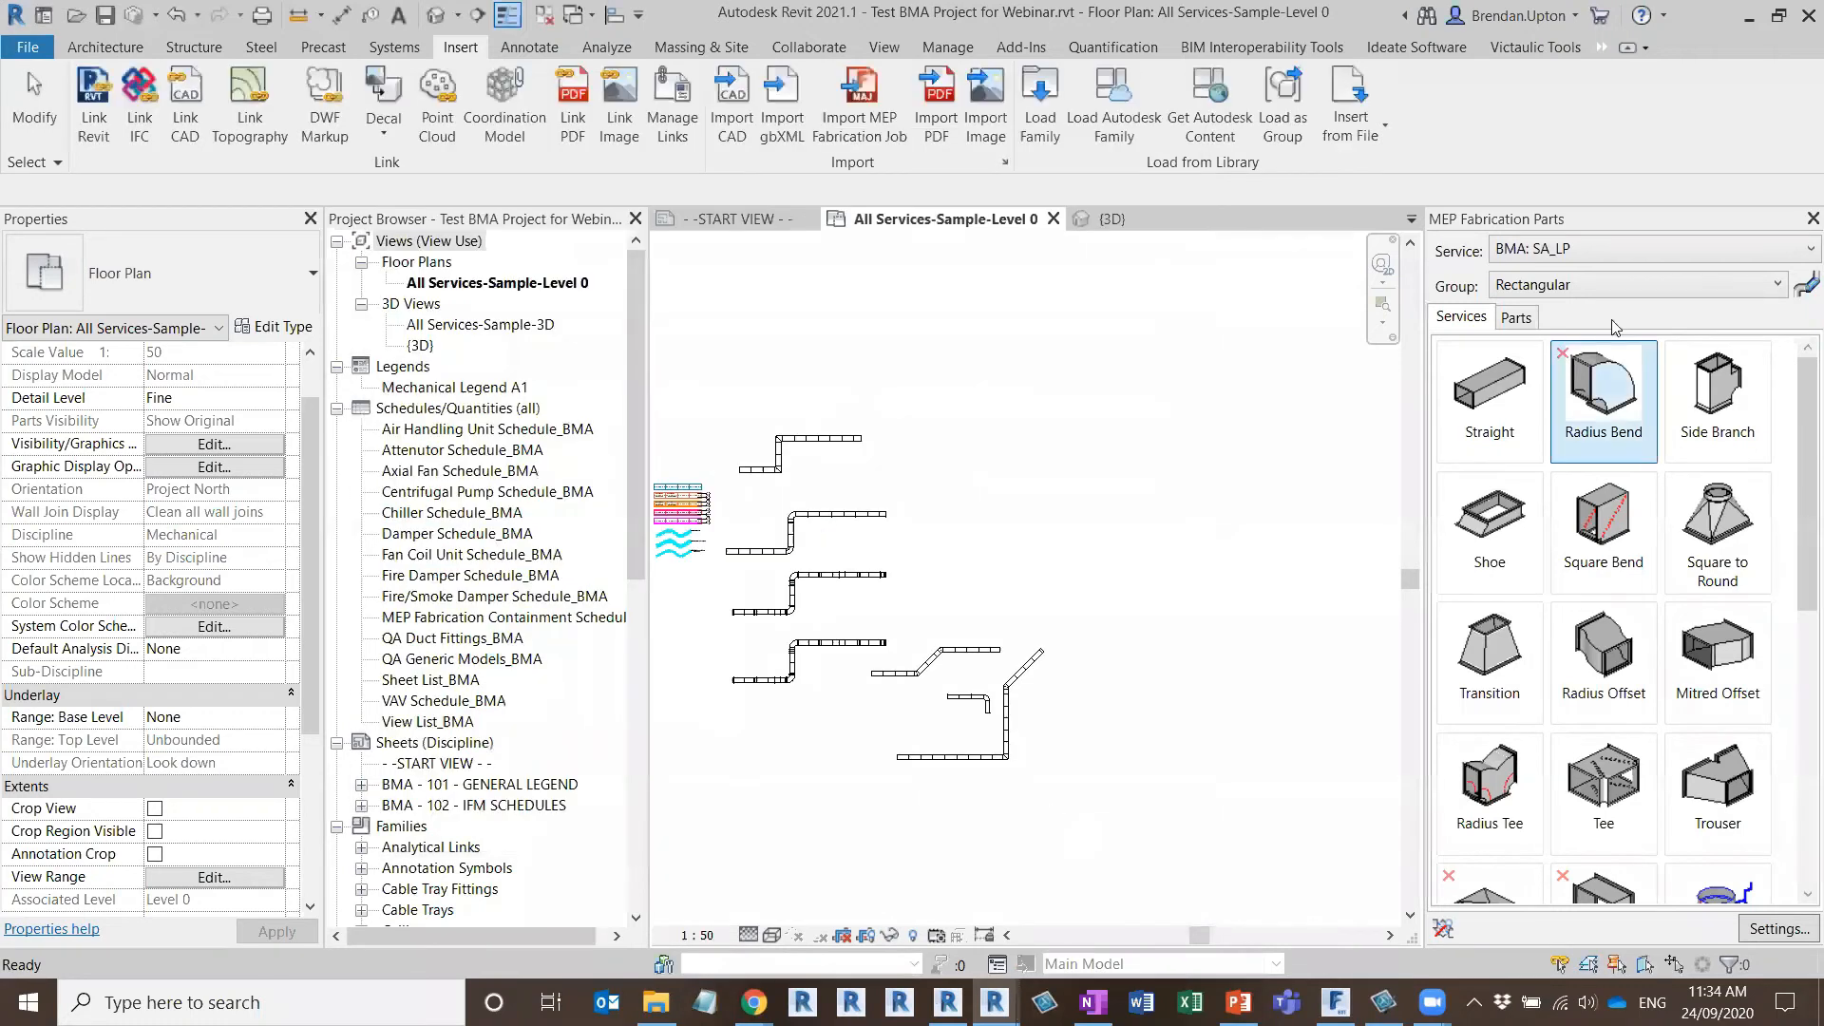
Choose the BMS - FIBRE REINFORCED PLASTIC LADDER containment service and show an empty area of the {3D} view
click(1799, 252)
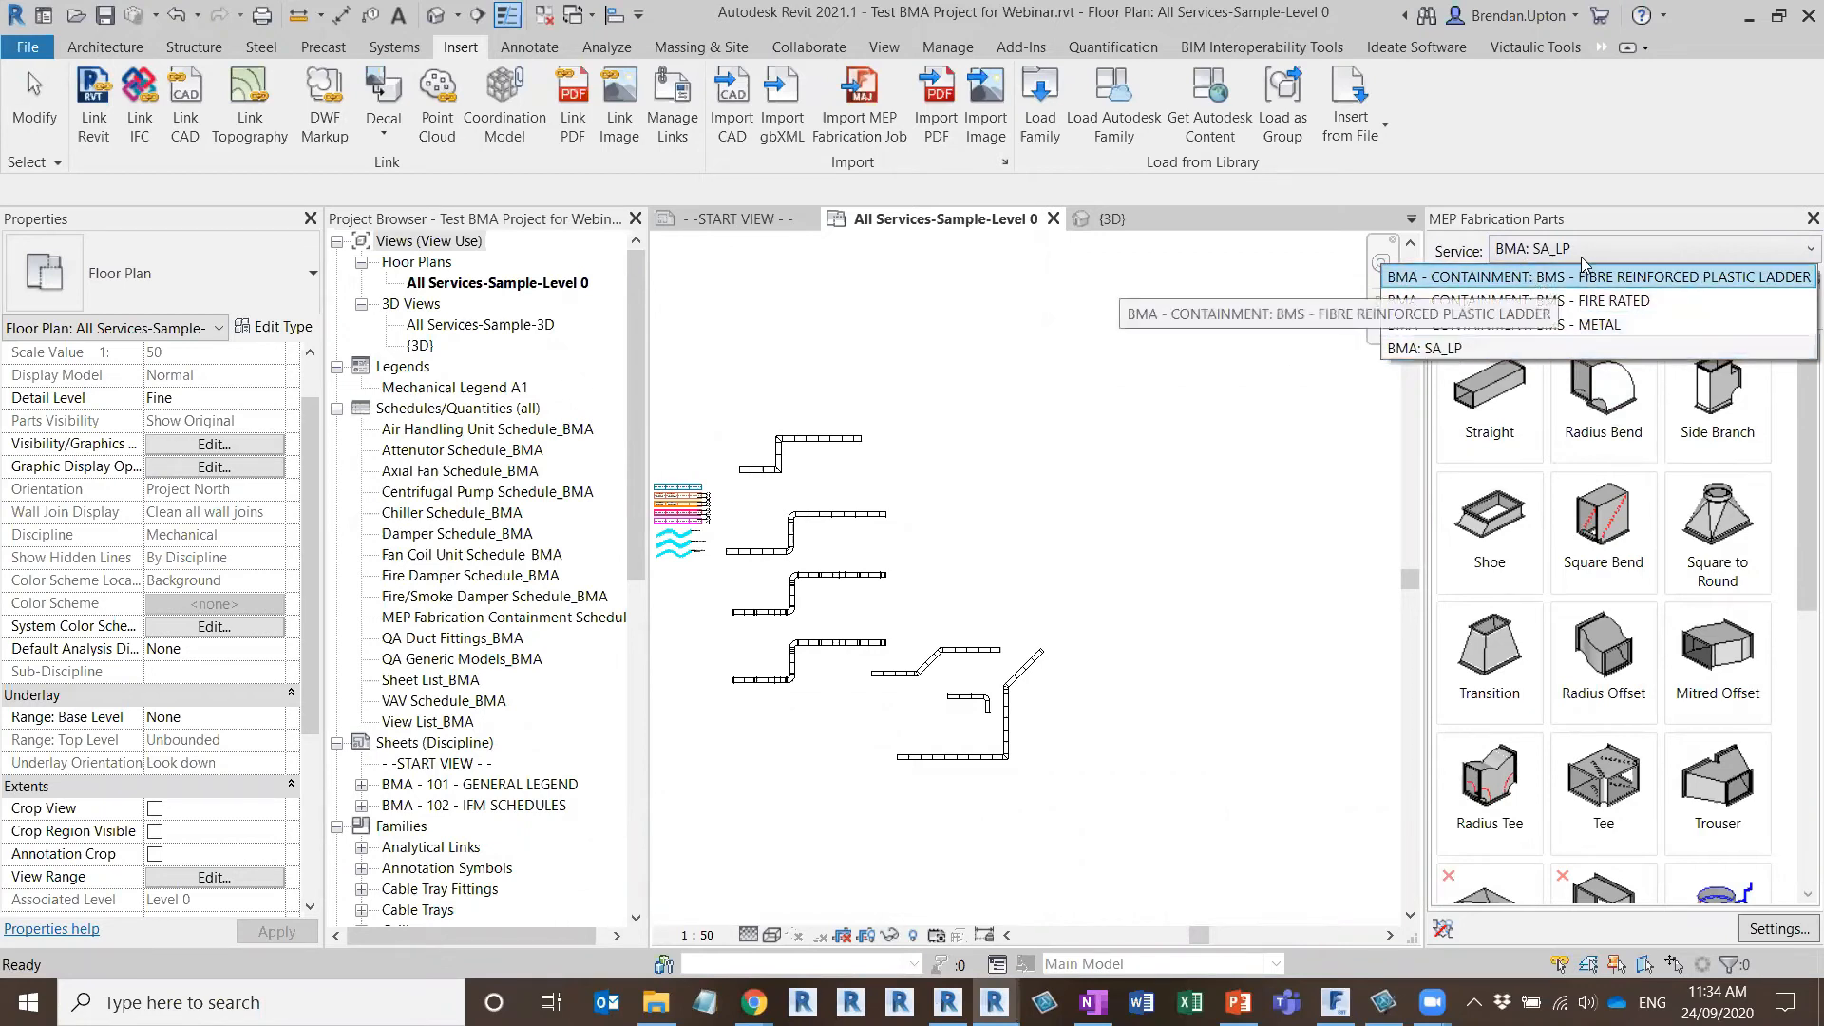
click(1524, 277)
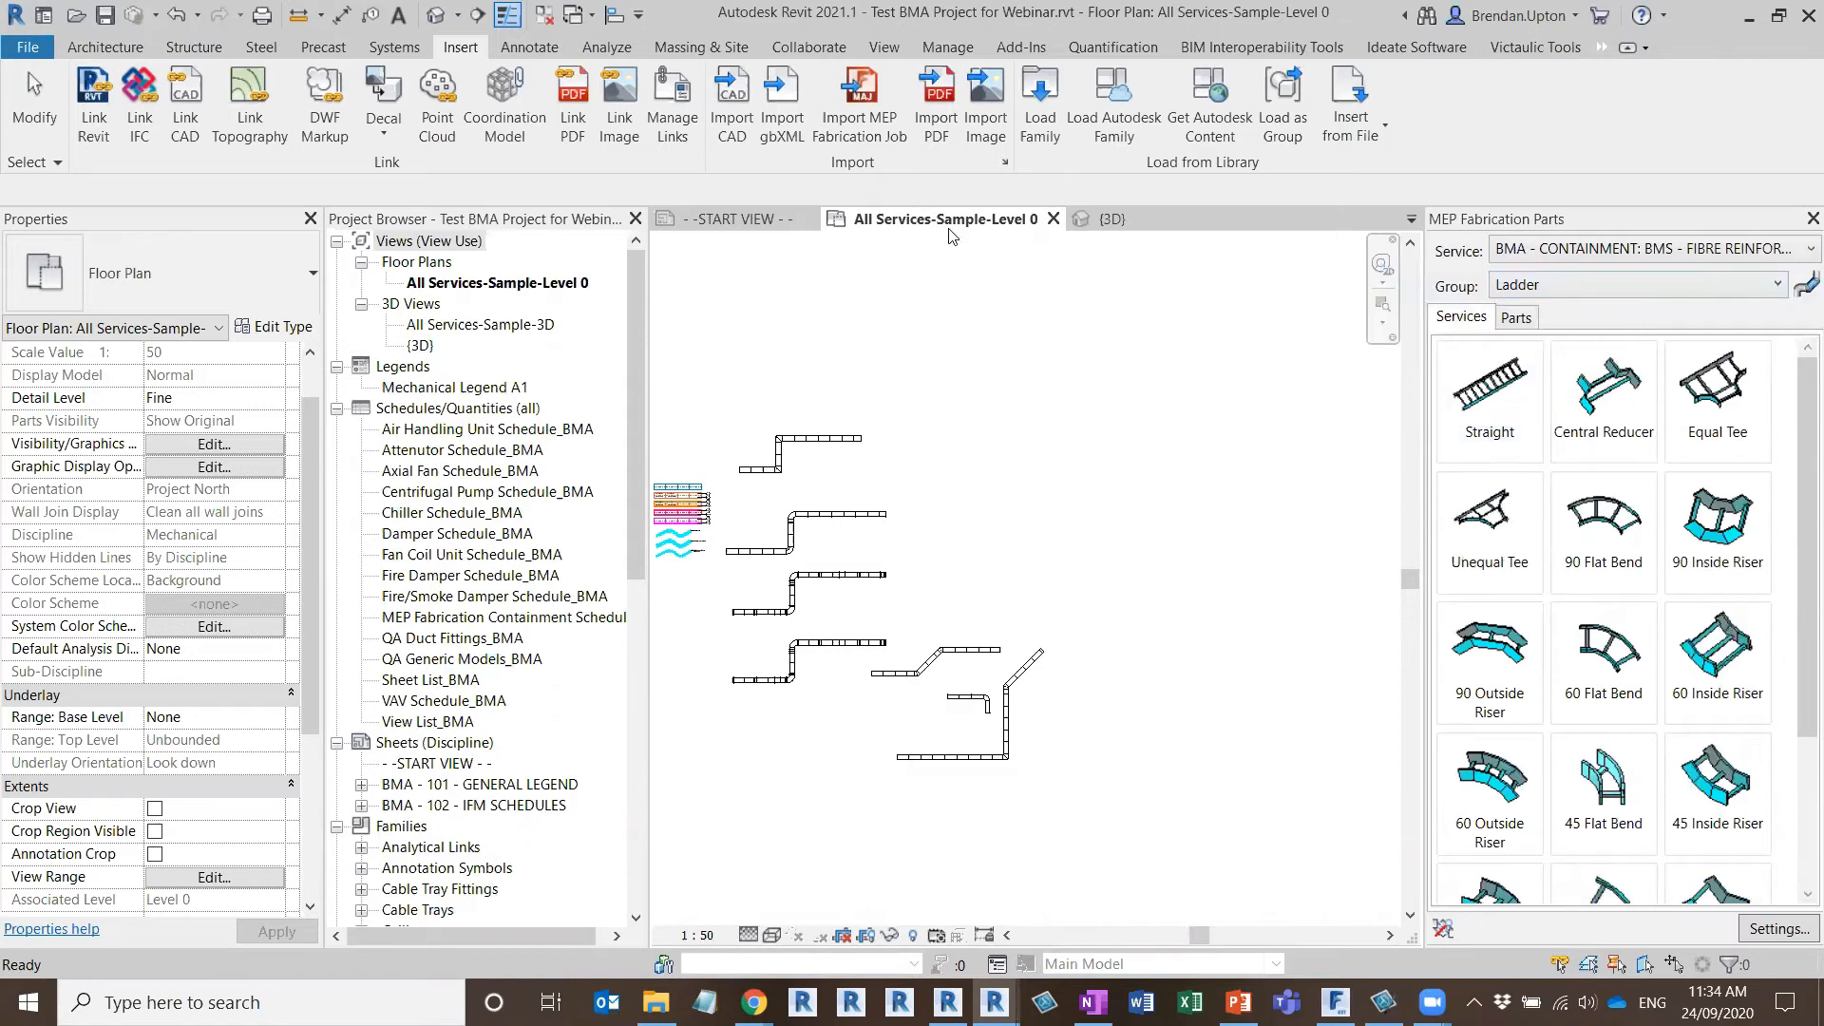
click(1110, 220)
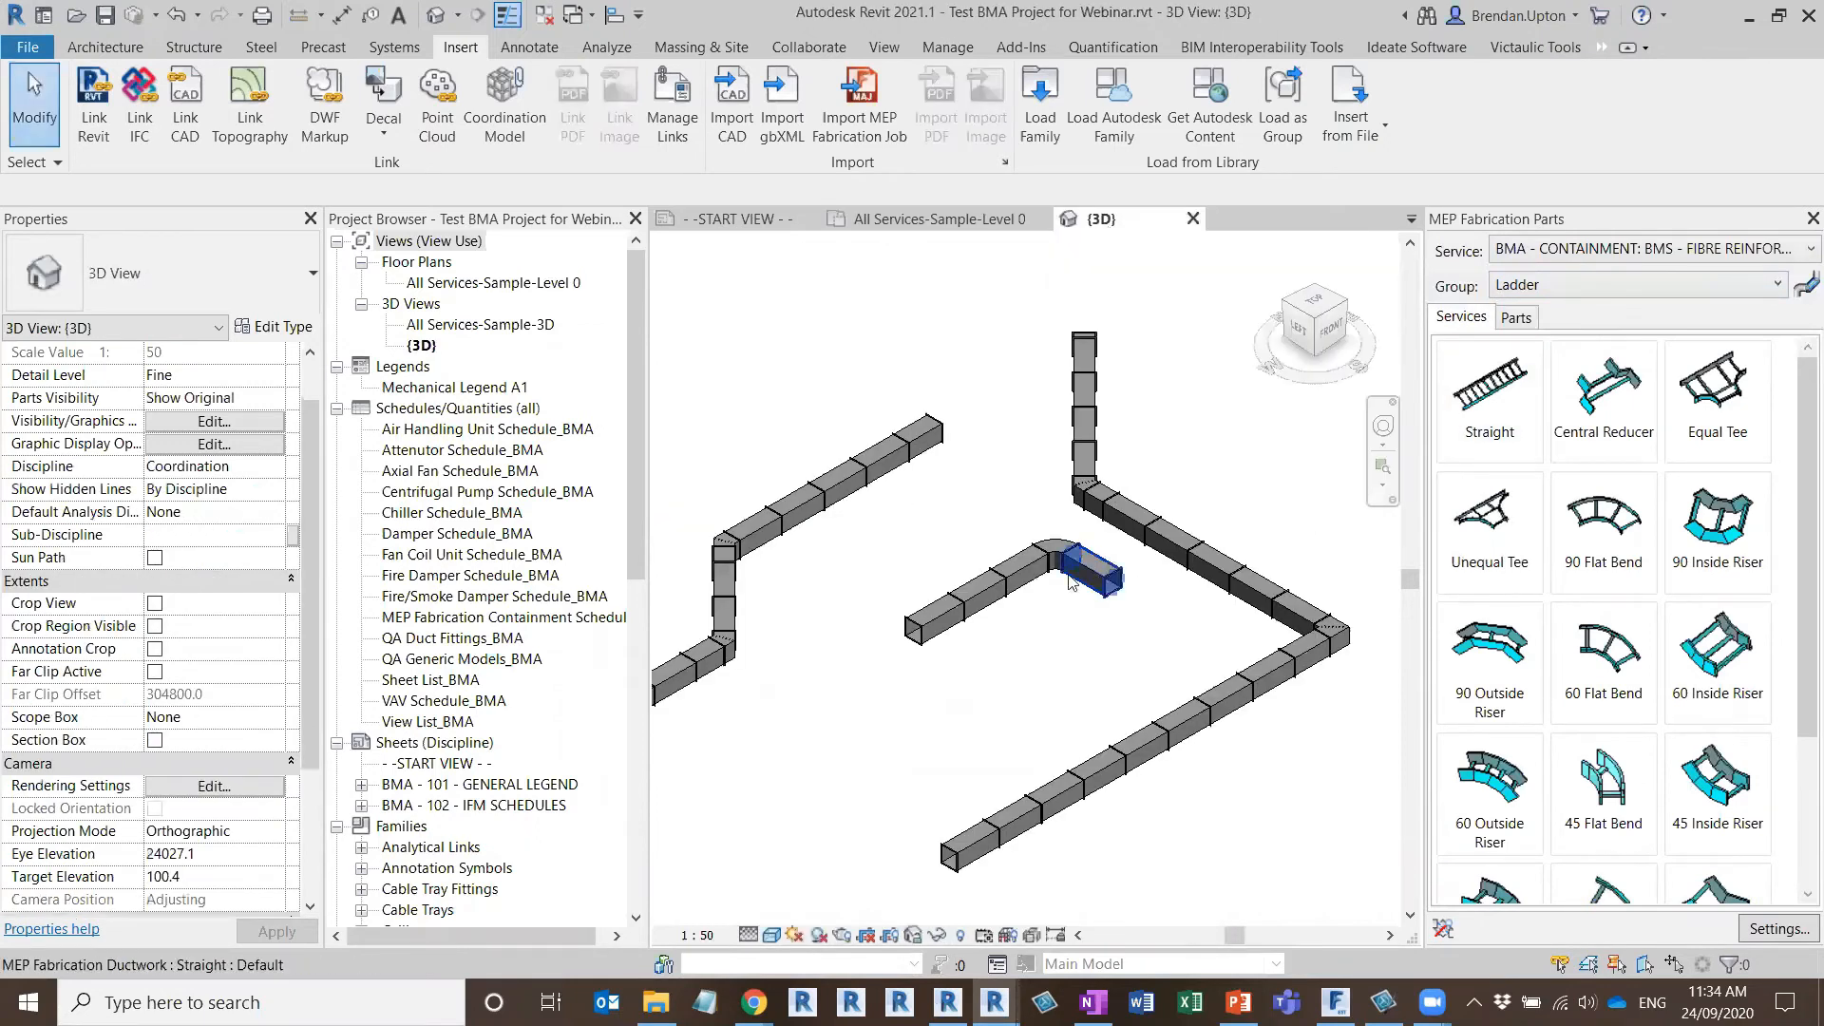
scroll(1069, 581, down, 4)
scroll(1042, 591, up, 3)
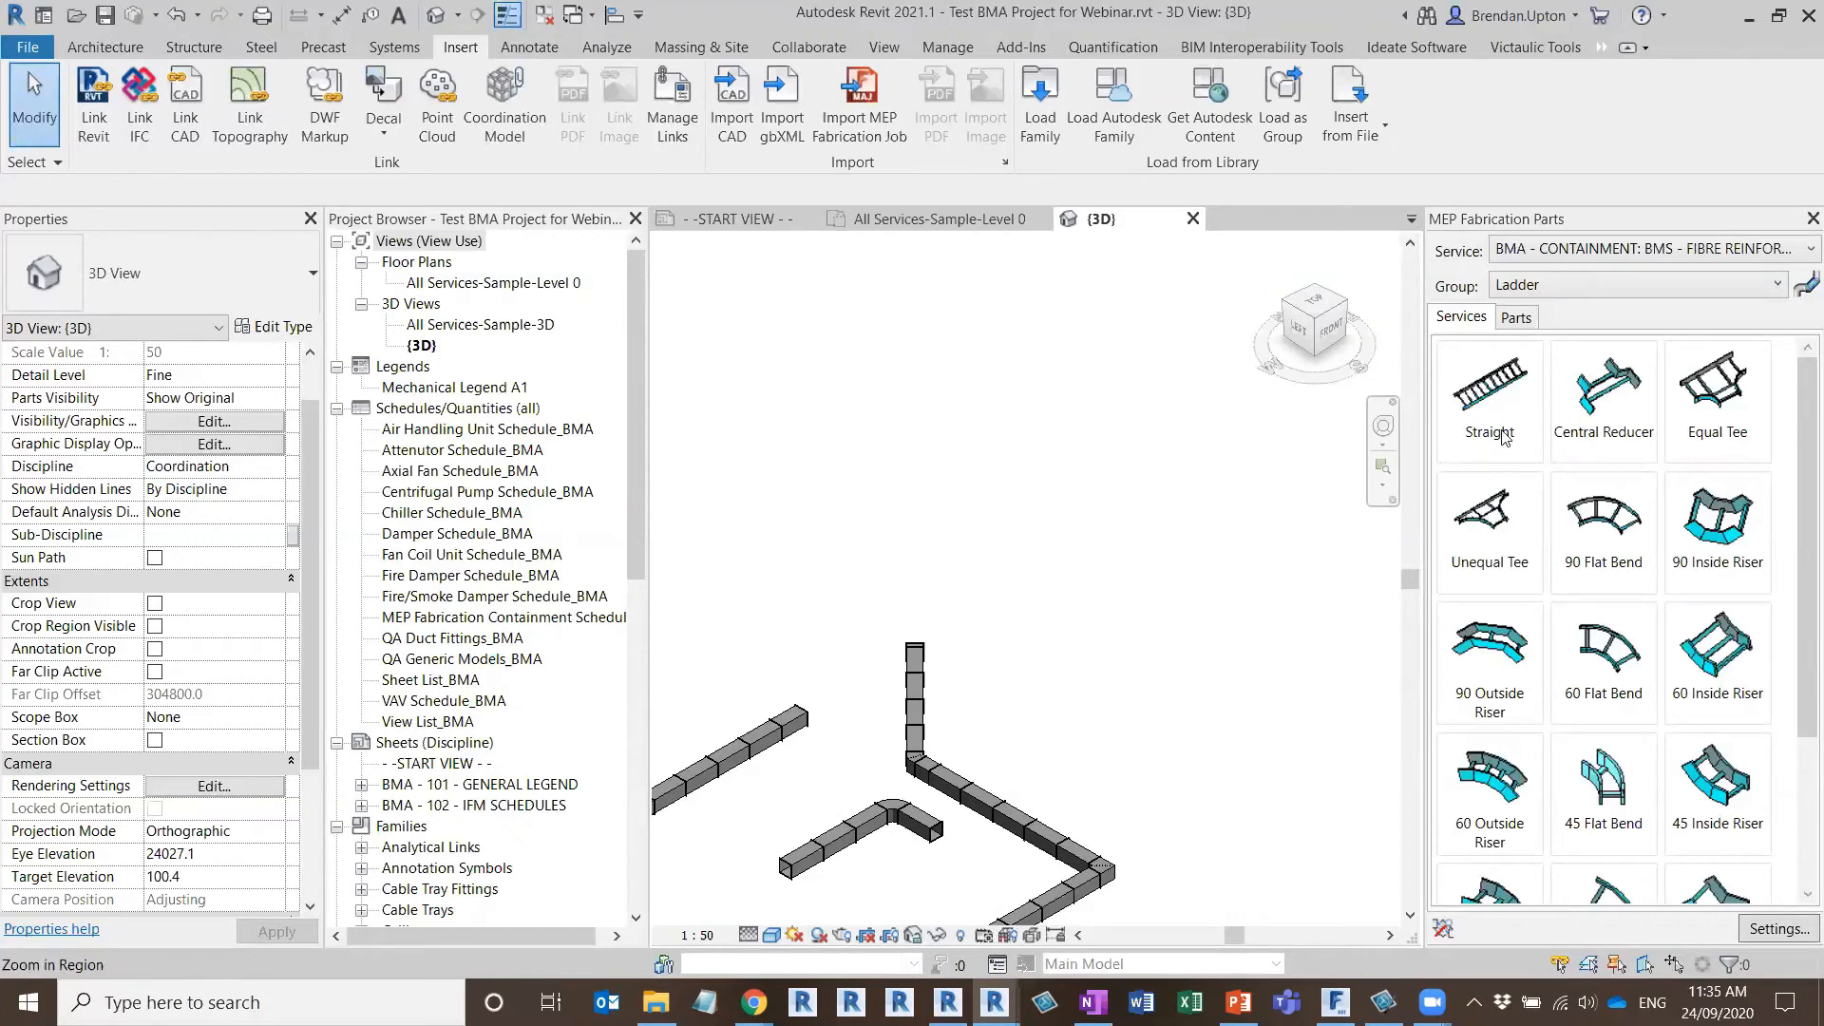
Look over the tray parts of the BMA - CONTAINMENT: BMS - FIRE RATED service
click(1491, 394)
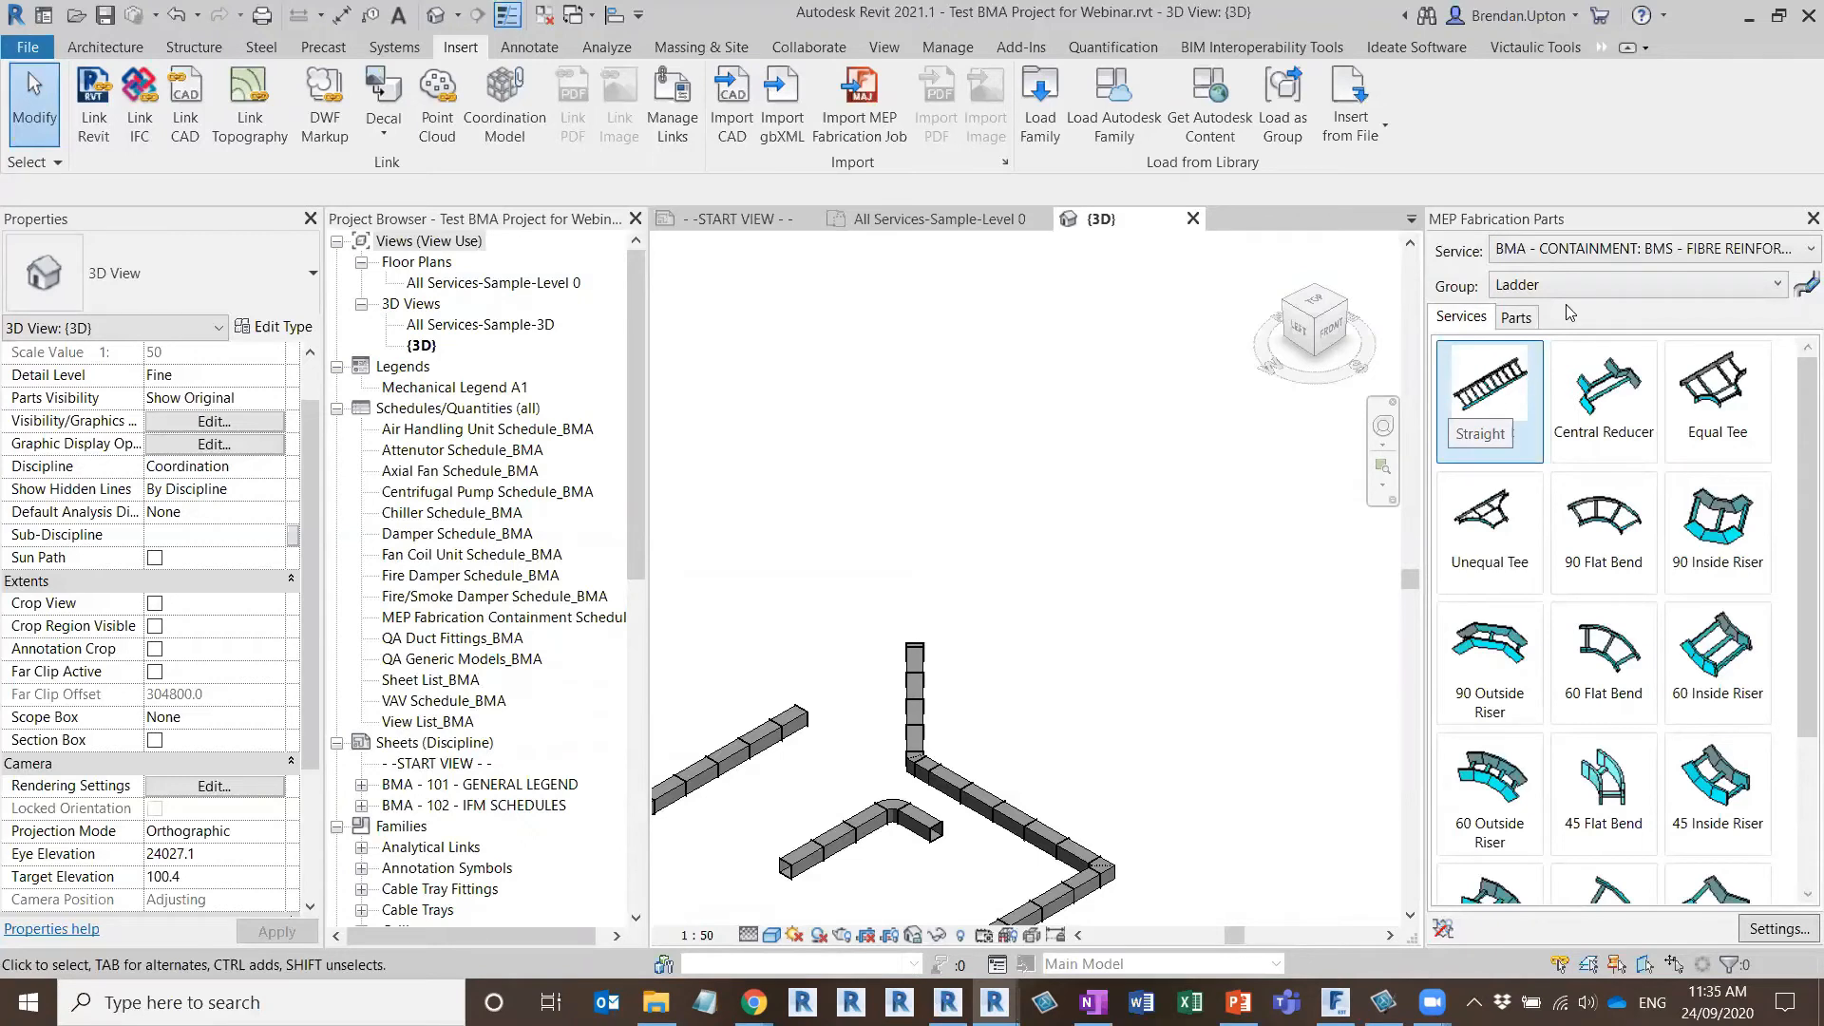
click(1722, 255)
click(1516, 298)
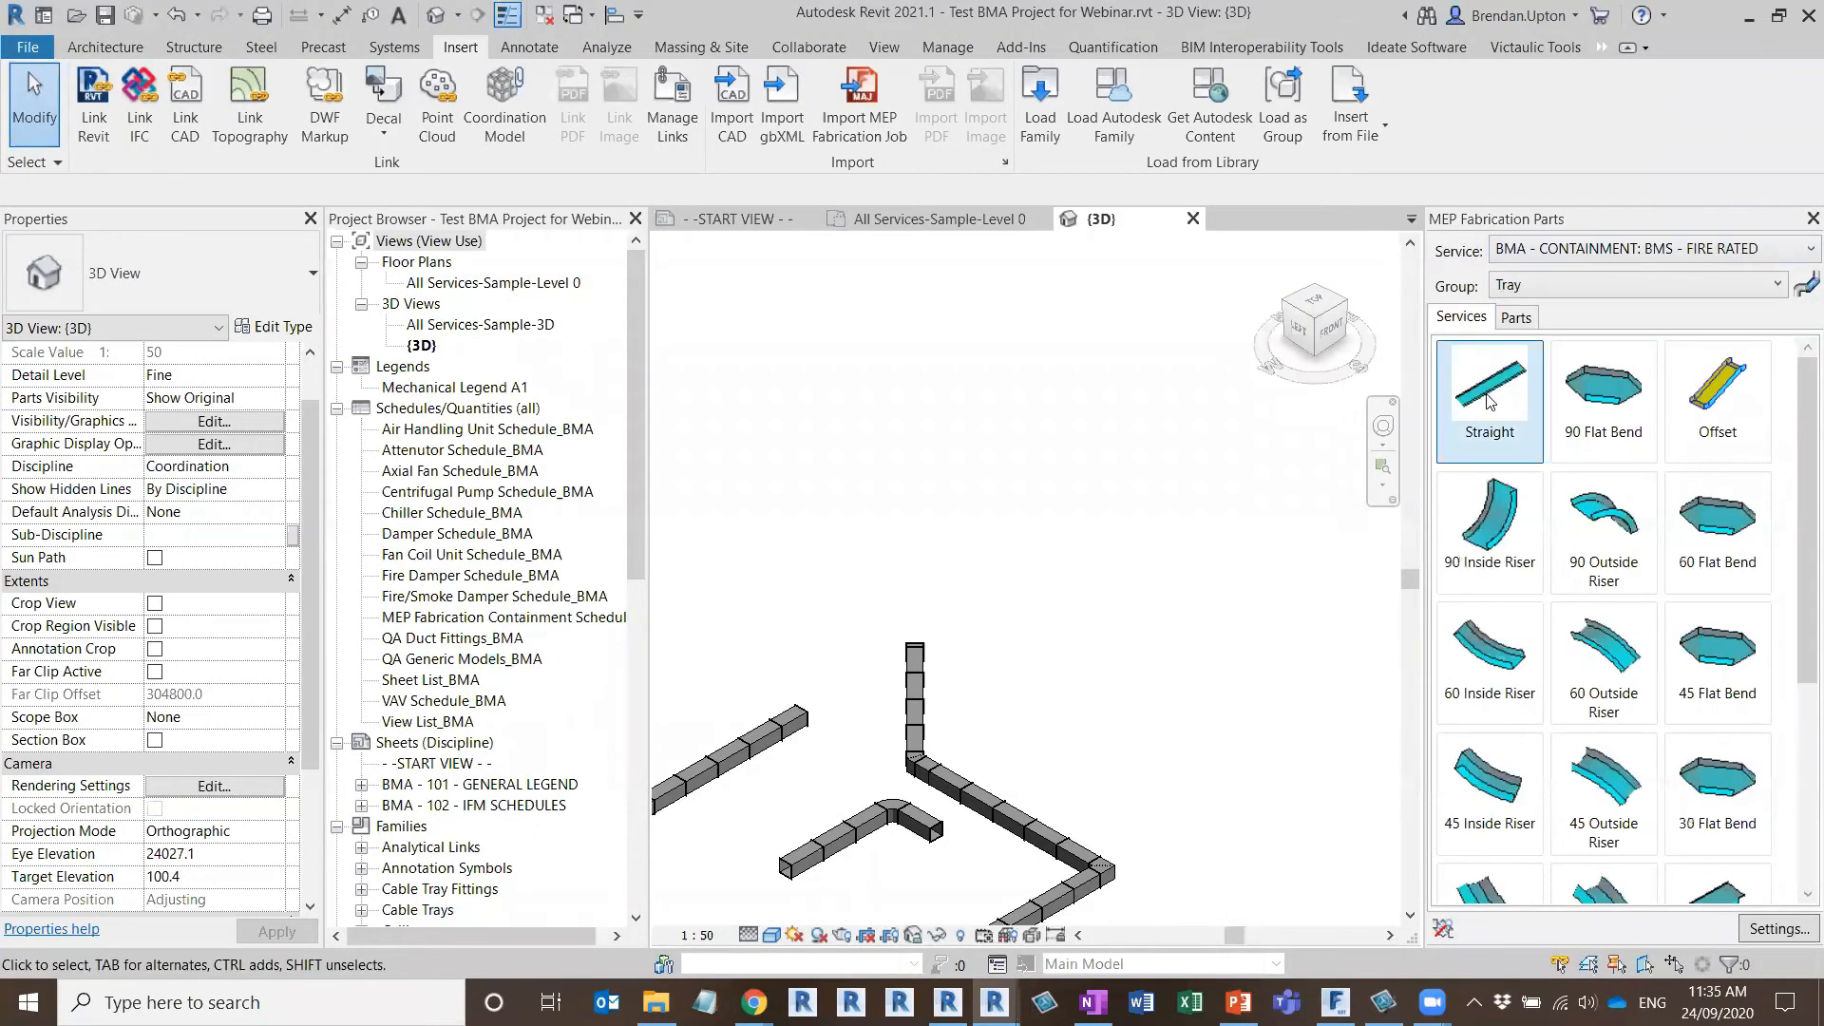
scroll(1645, 639, down, 1)
scroll(1645, 639, up, 1)
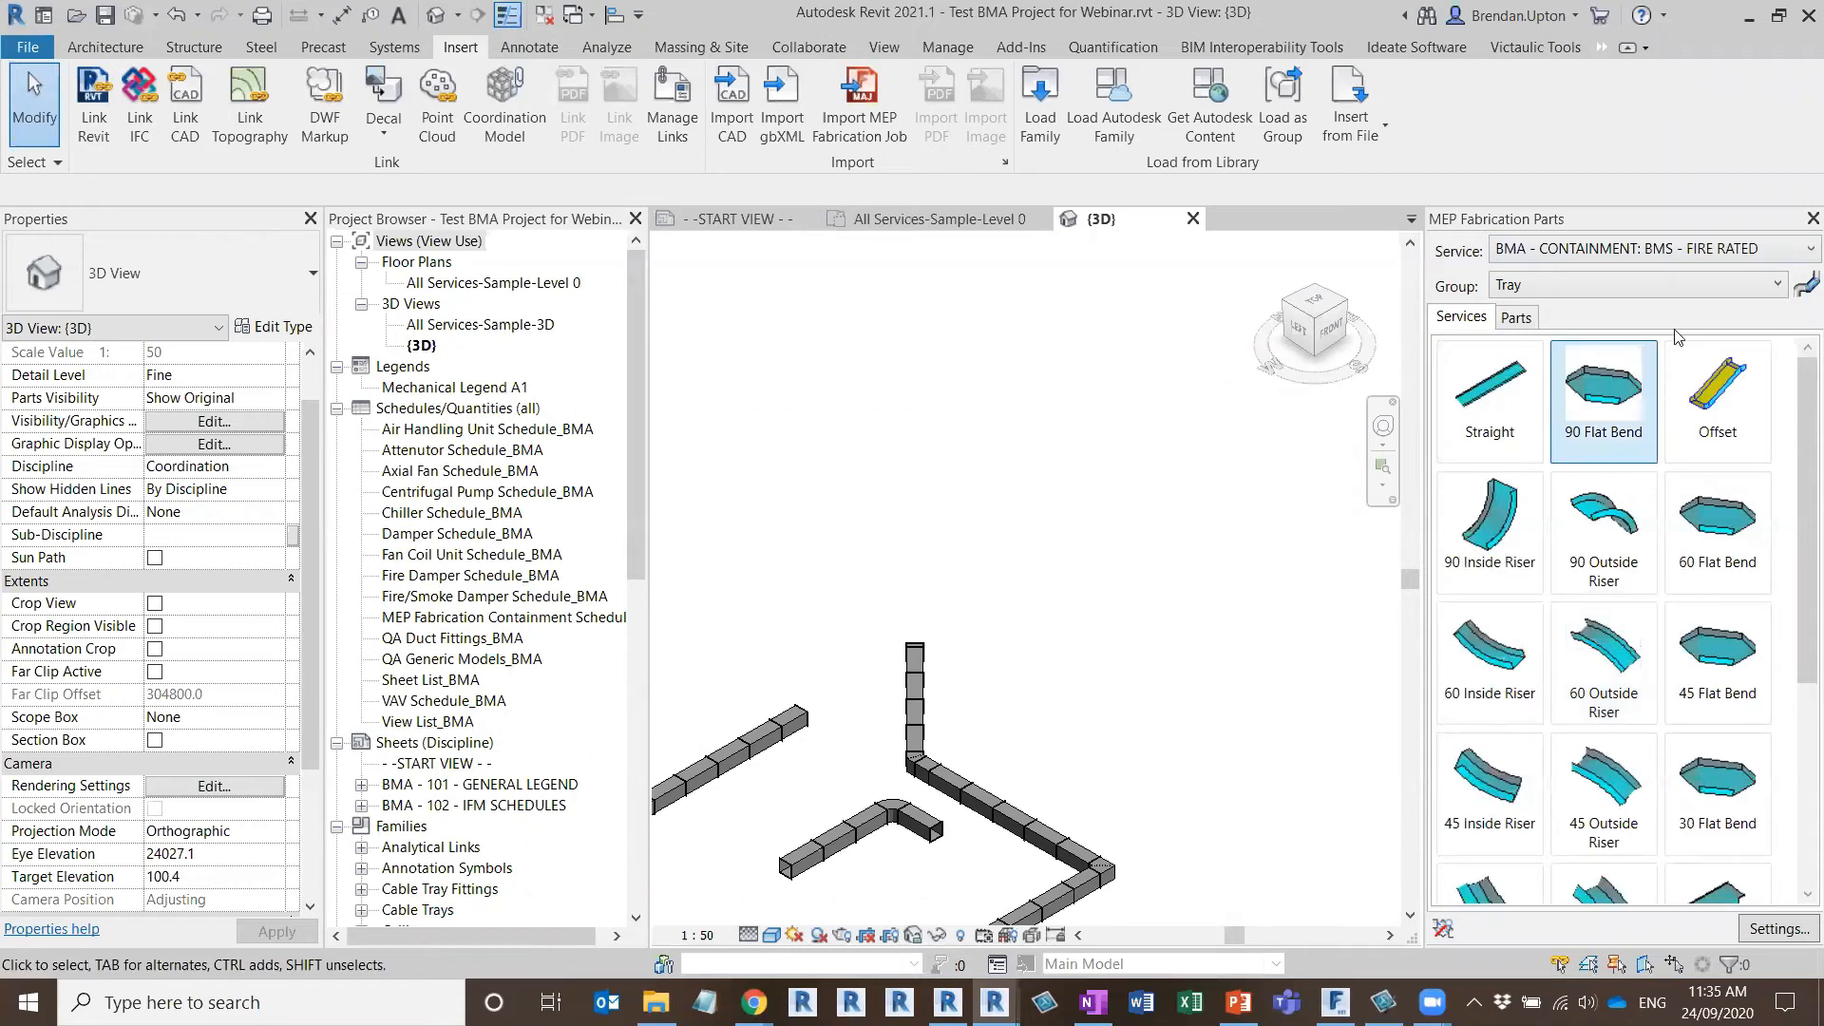
Place a 6000 mm Straight from the BMS - FIBRE REINFORCED PLASTIC LADDER service, with product entry 920-100, in the empty 3D area
click(1767, 250)
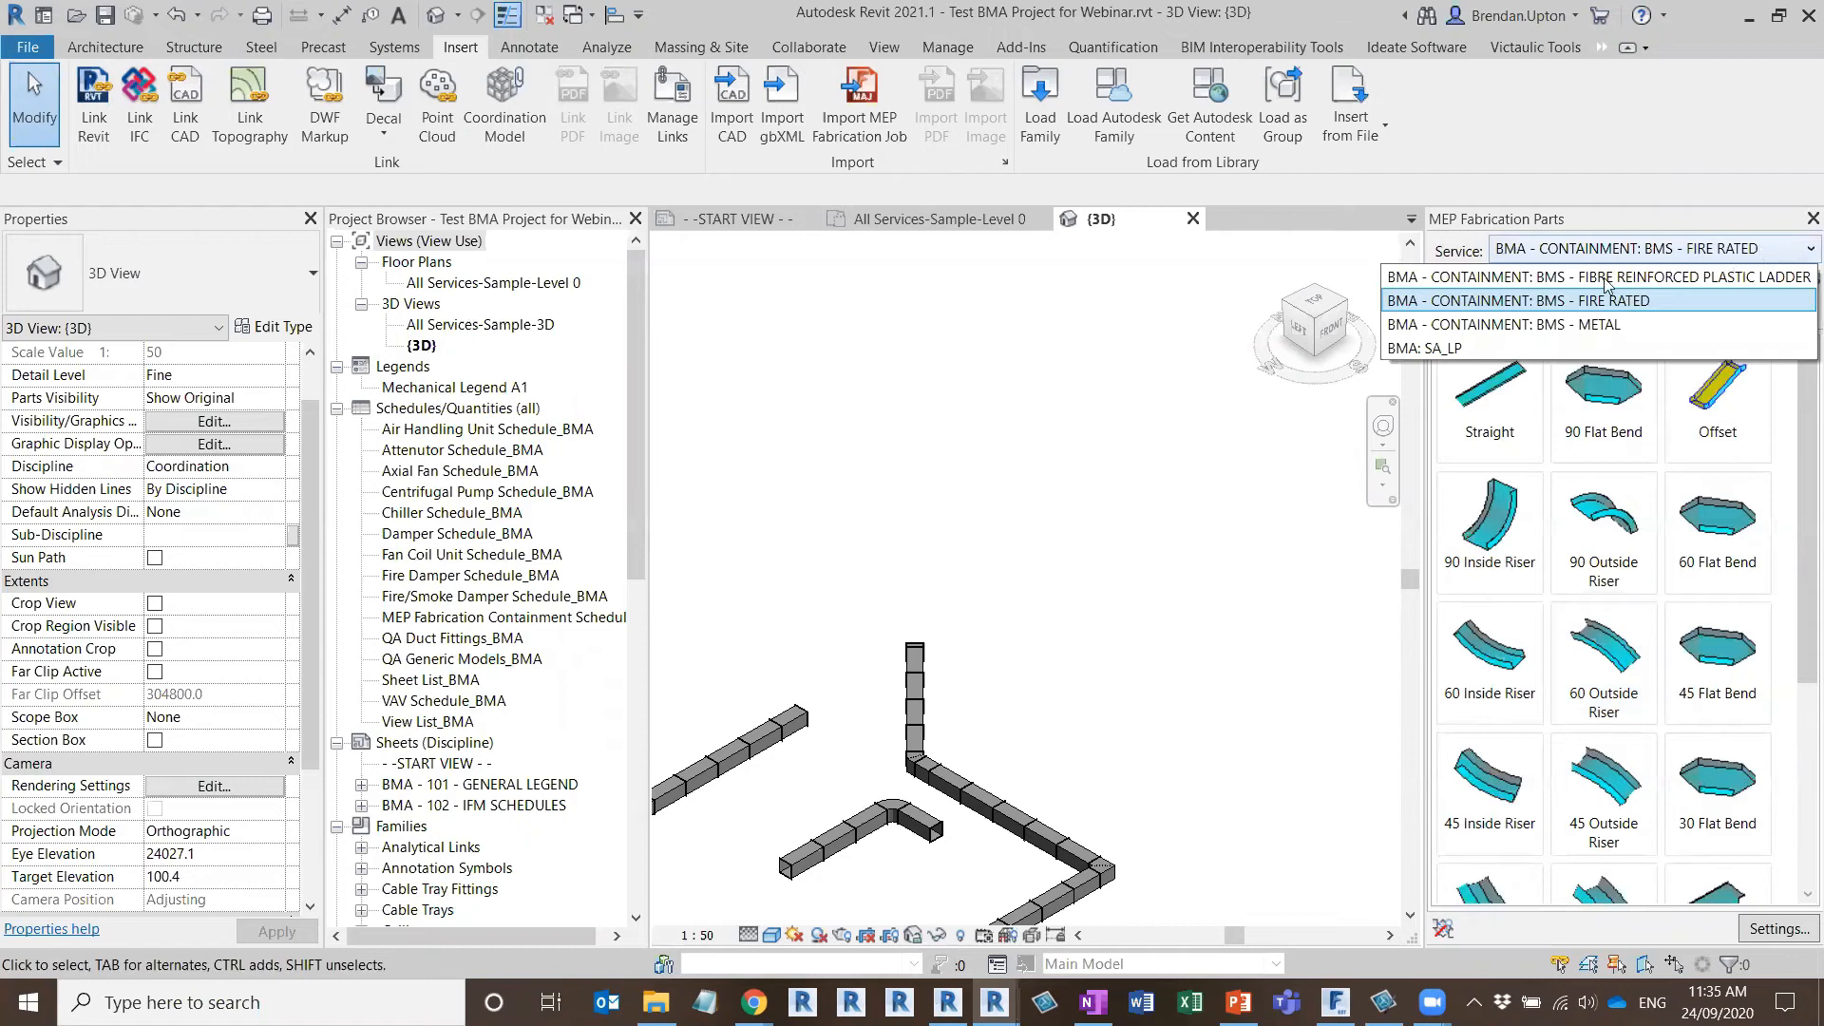
click(1553, 278)
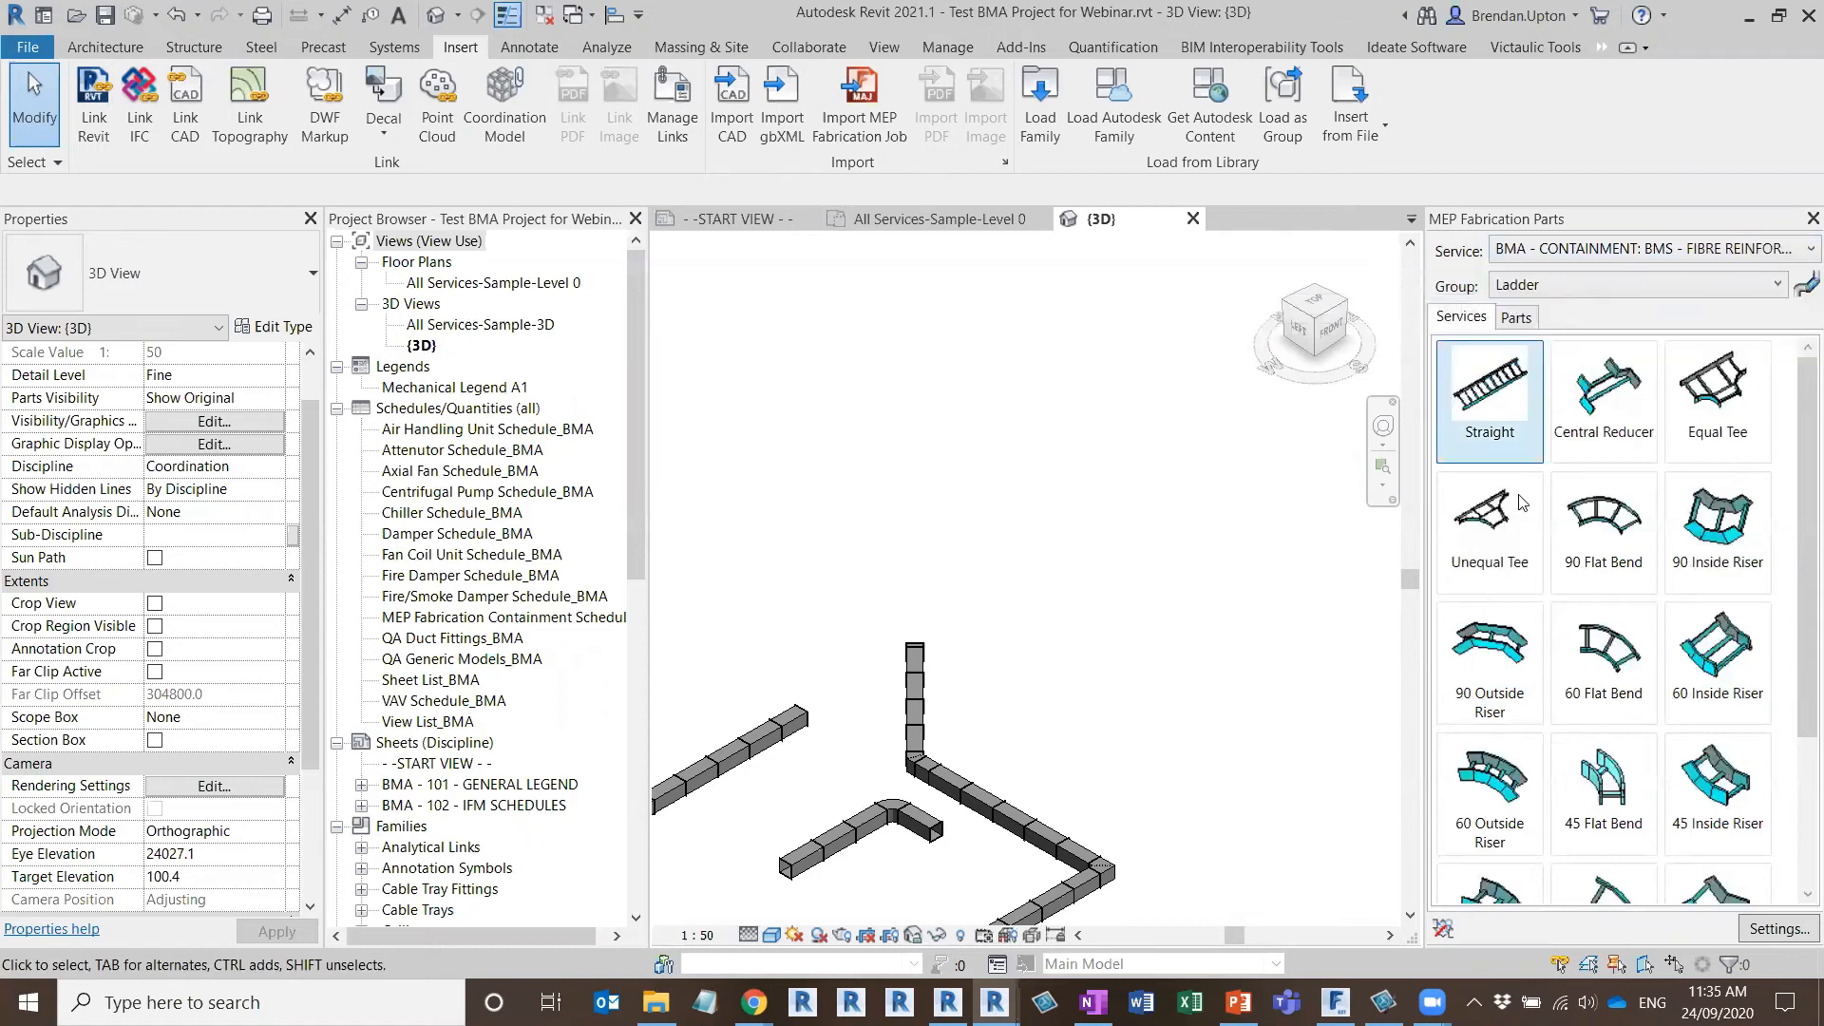
click(1492, 397)
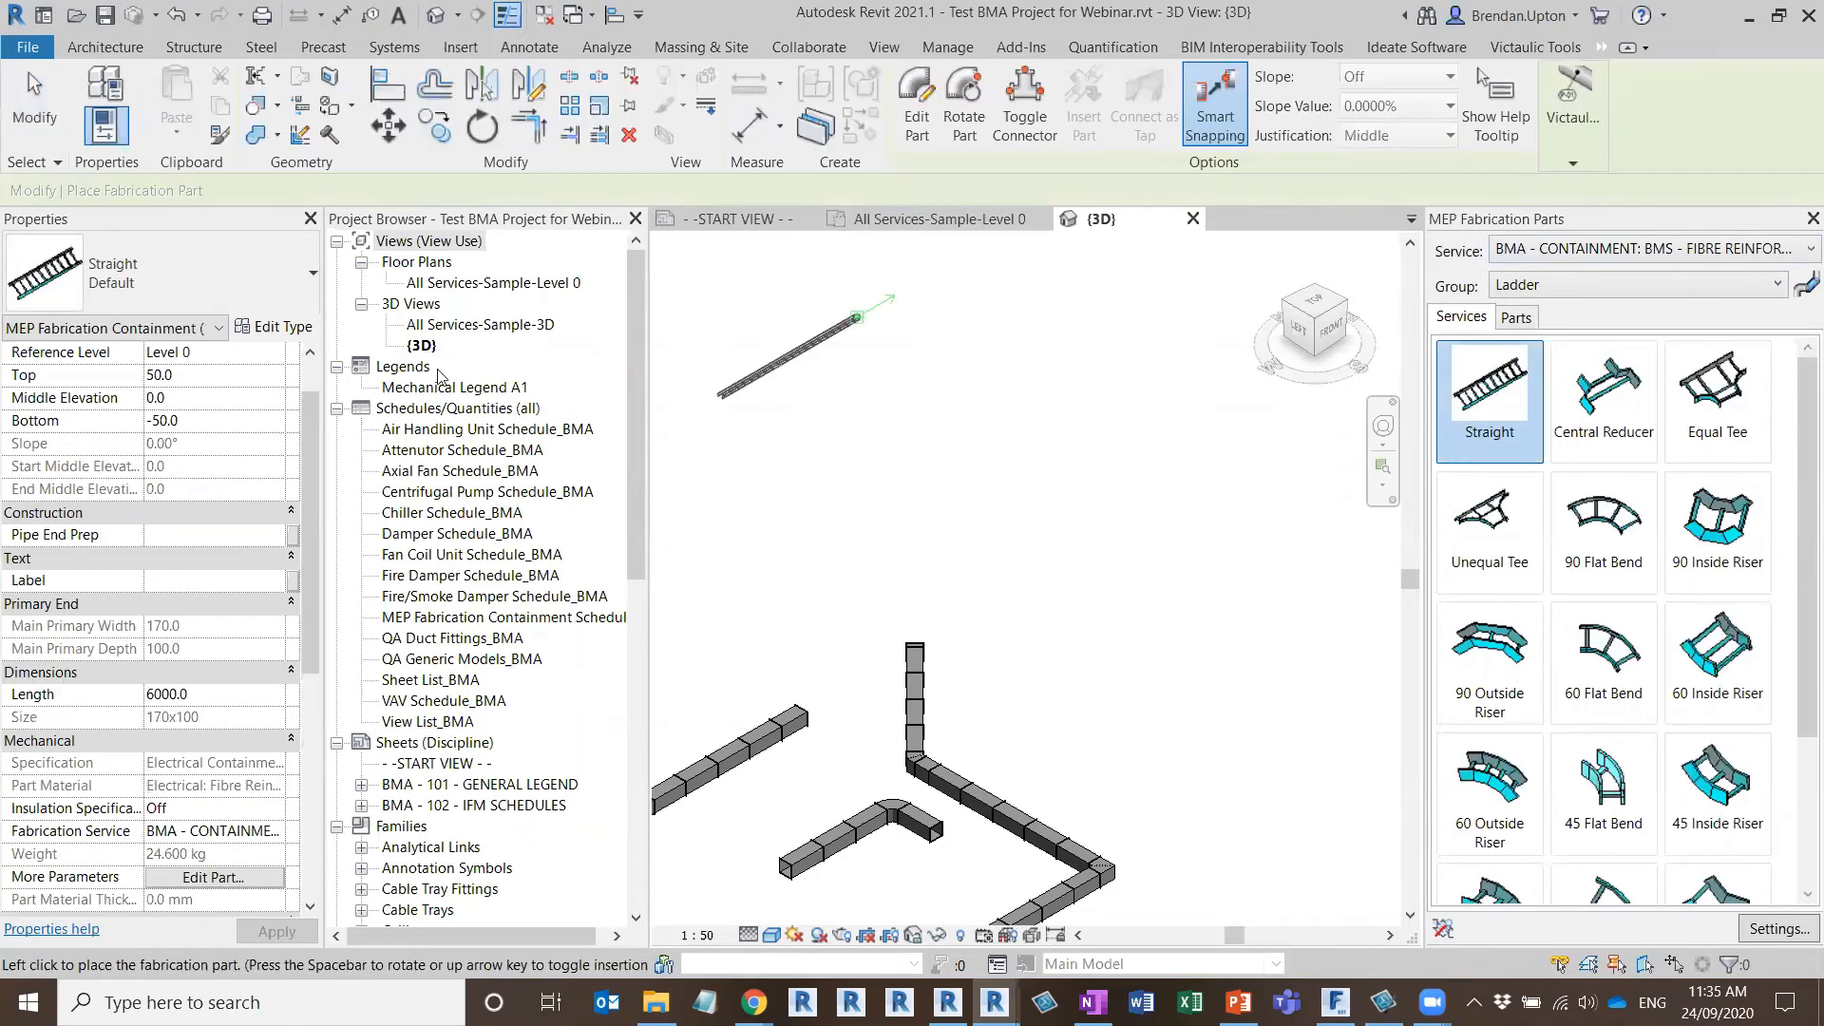
click(274, 375)
click(189, 472)
middle_drag(1064, 549, 850, 719)
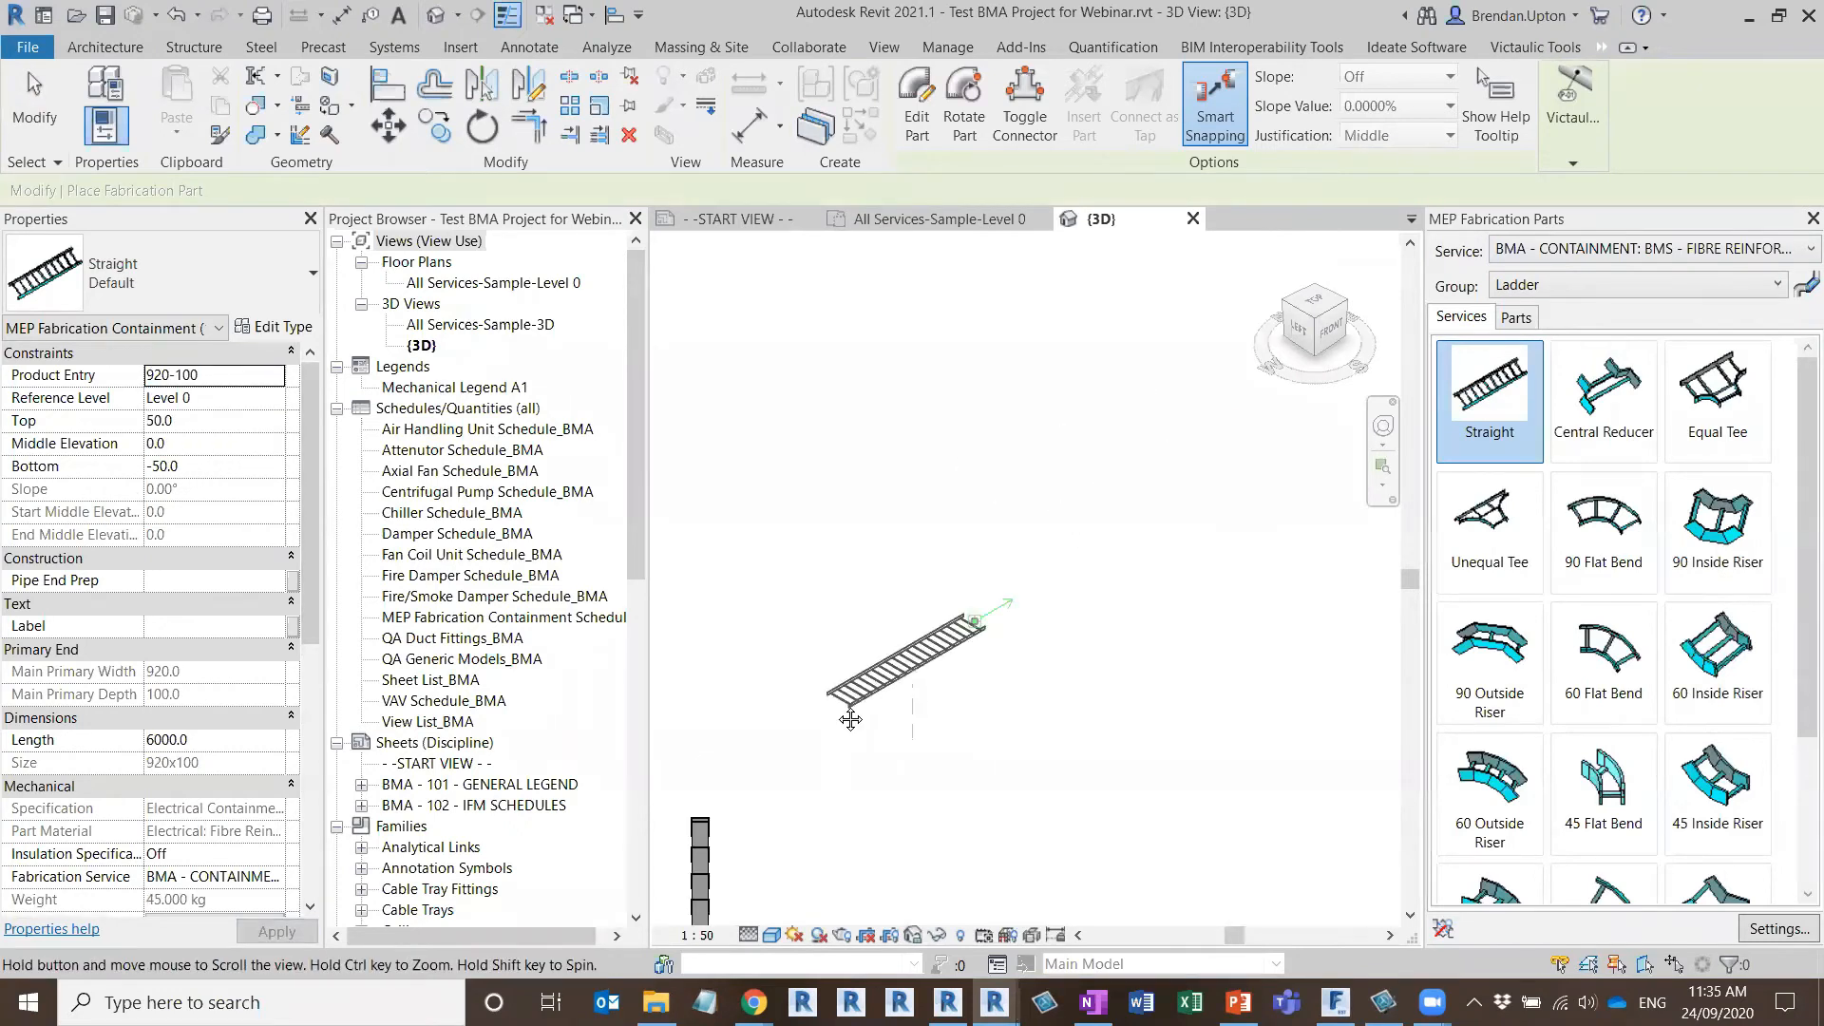
scroll(896, 664, up, 3)
scroll(896, 664, down, 5)
scroll(896, 664, up, 3)
scroll(896, 664, down, 3)
scroll(896, 664, up, 2)
click(932, 596)
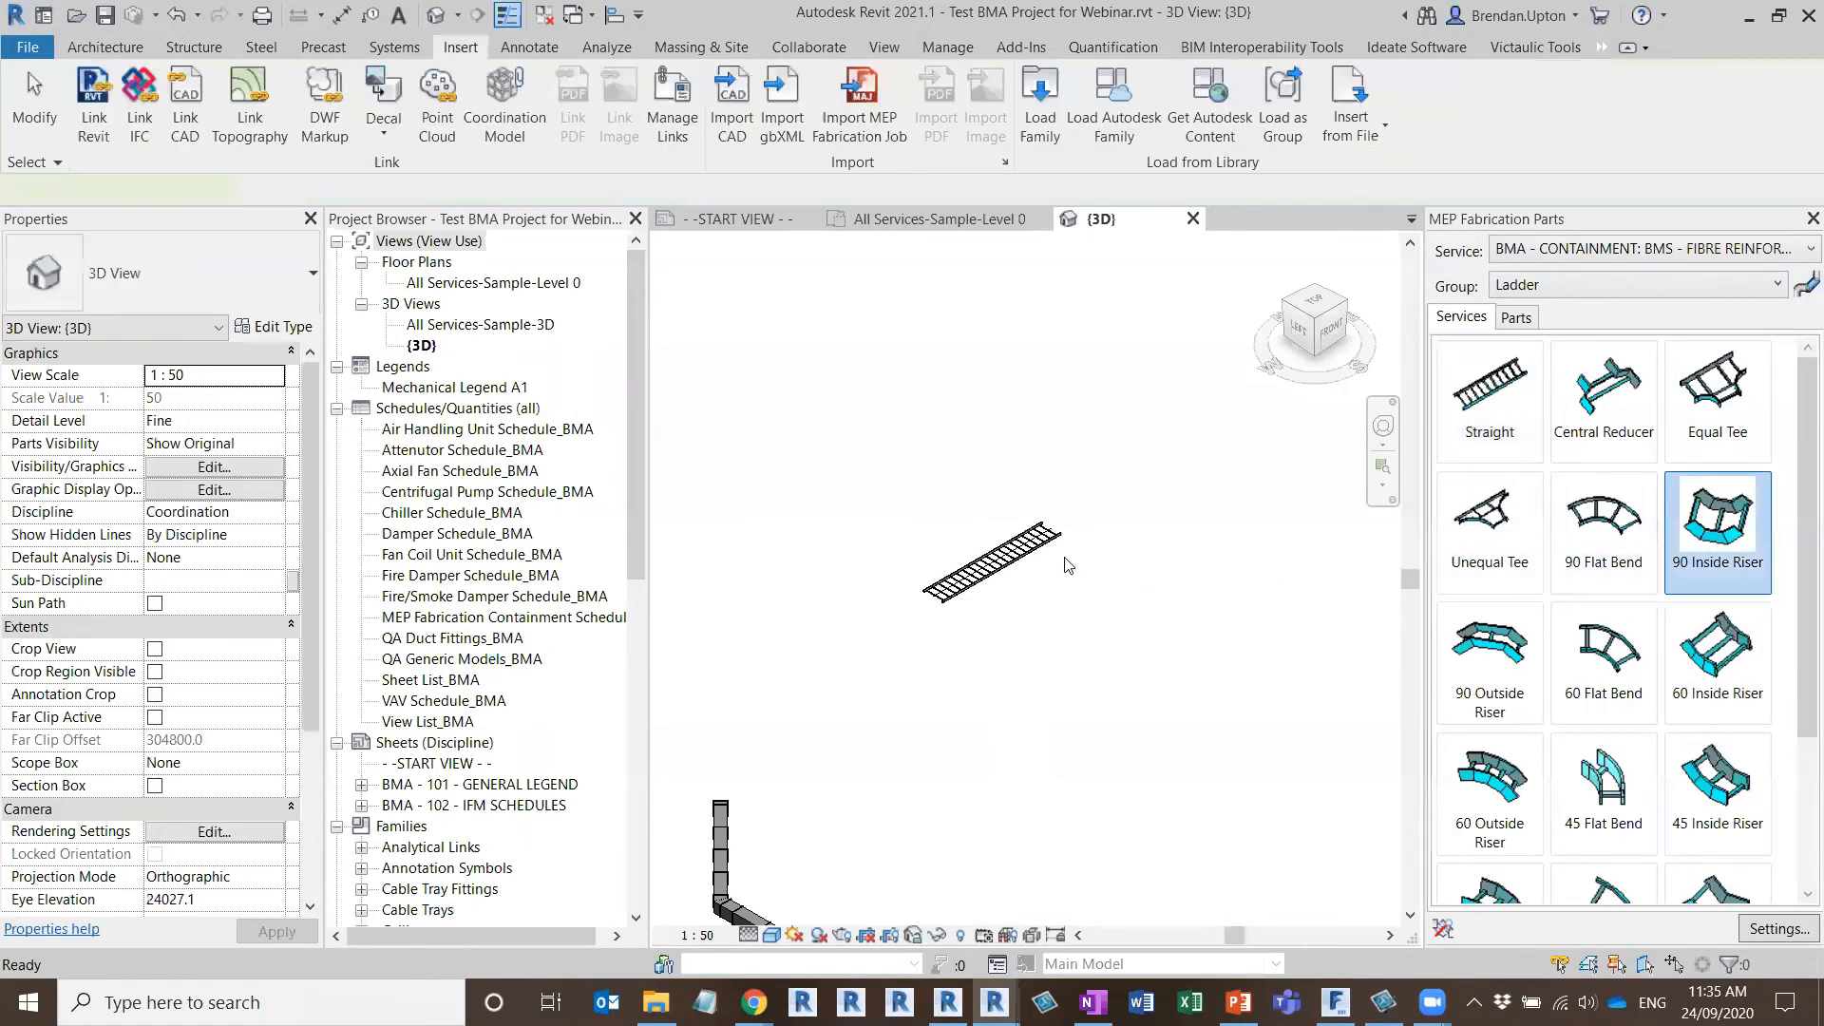
Connect a 90 Inside Riser to the far end of the ladder straight and attach a 6000 mm vertical 920-100 Straight to it
scroll(1064, 558, up, 3)
click(1049, 494)
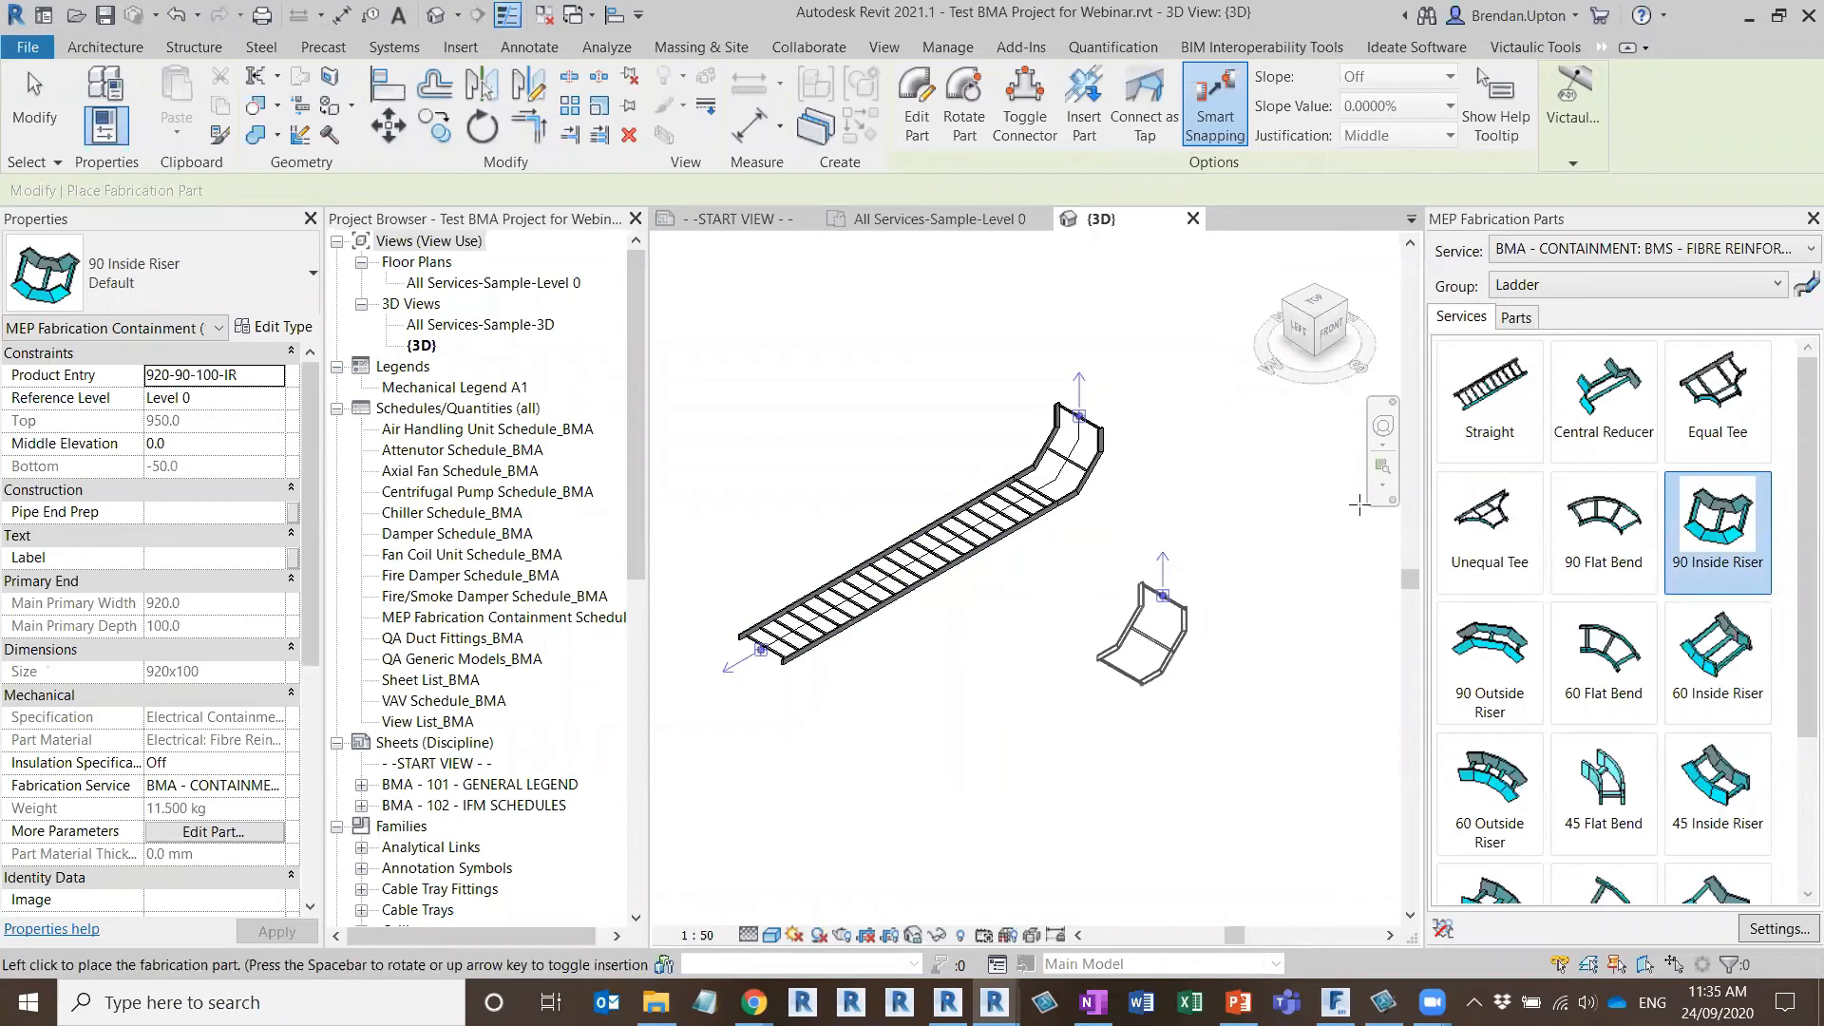
double_click(1490, 389)
click(1081, 415)
Connect a 90 Flat Bend, flipped to the opposite direction, to the top of the vertical ladder and attach a 6000 mm 920-100 Straight to it
middle_drag(1101, 548, 1077, 866)
scroll(1077, 869, down, 1)
click(1610, 530)
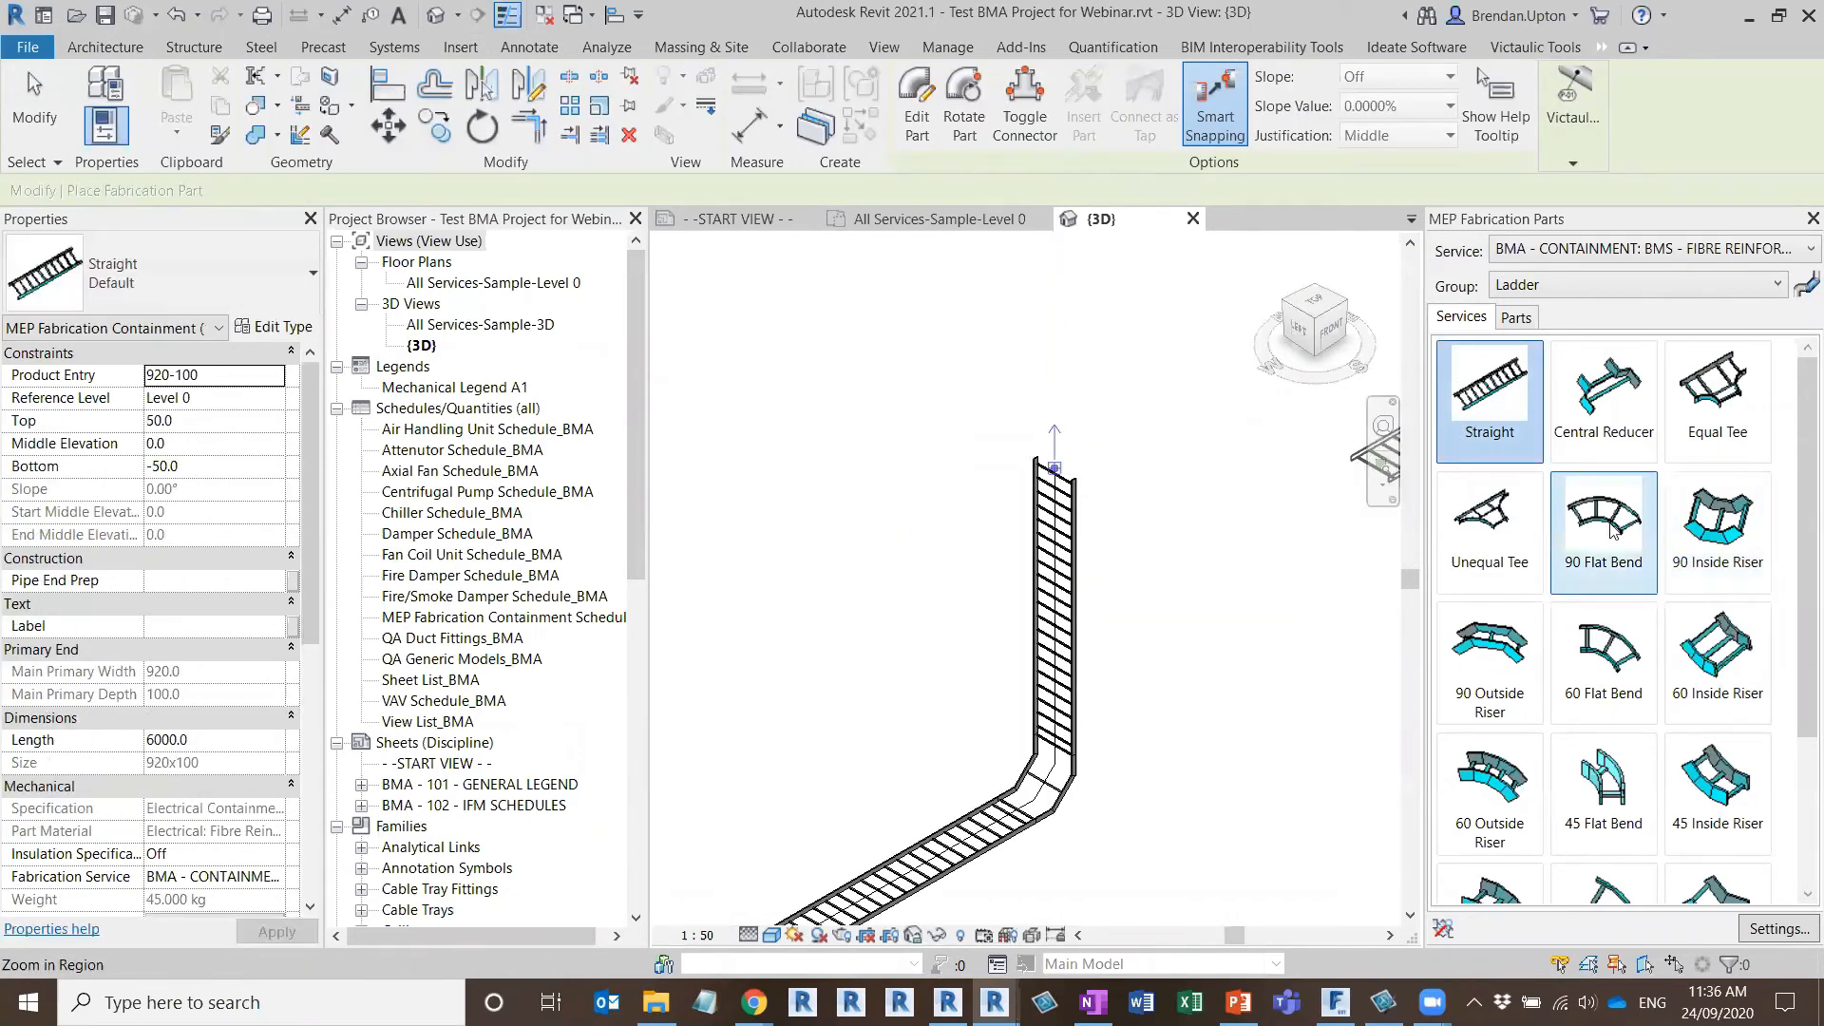
click(1053, 468)
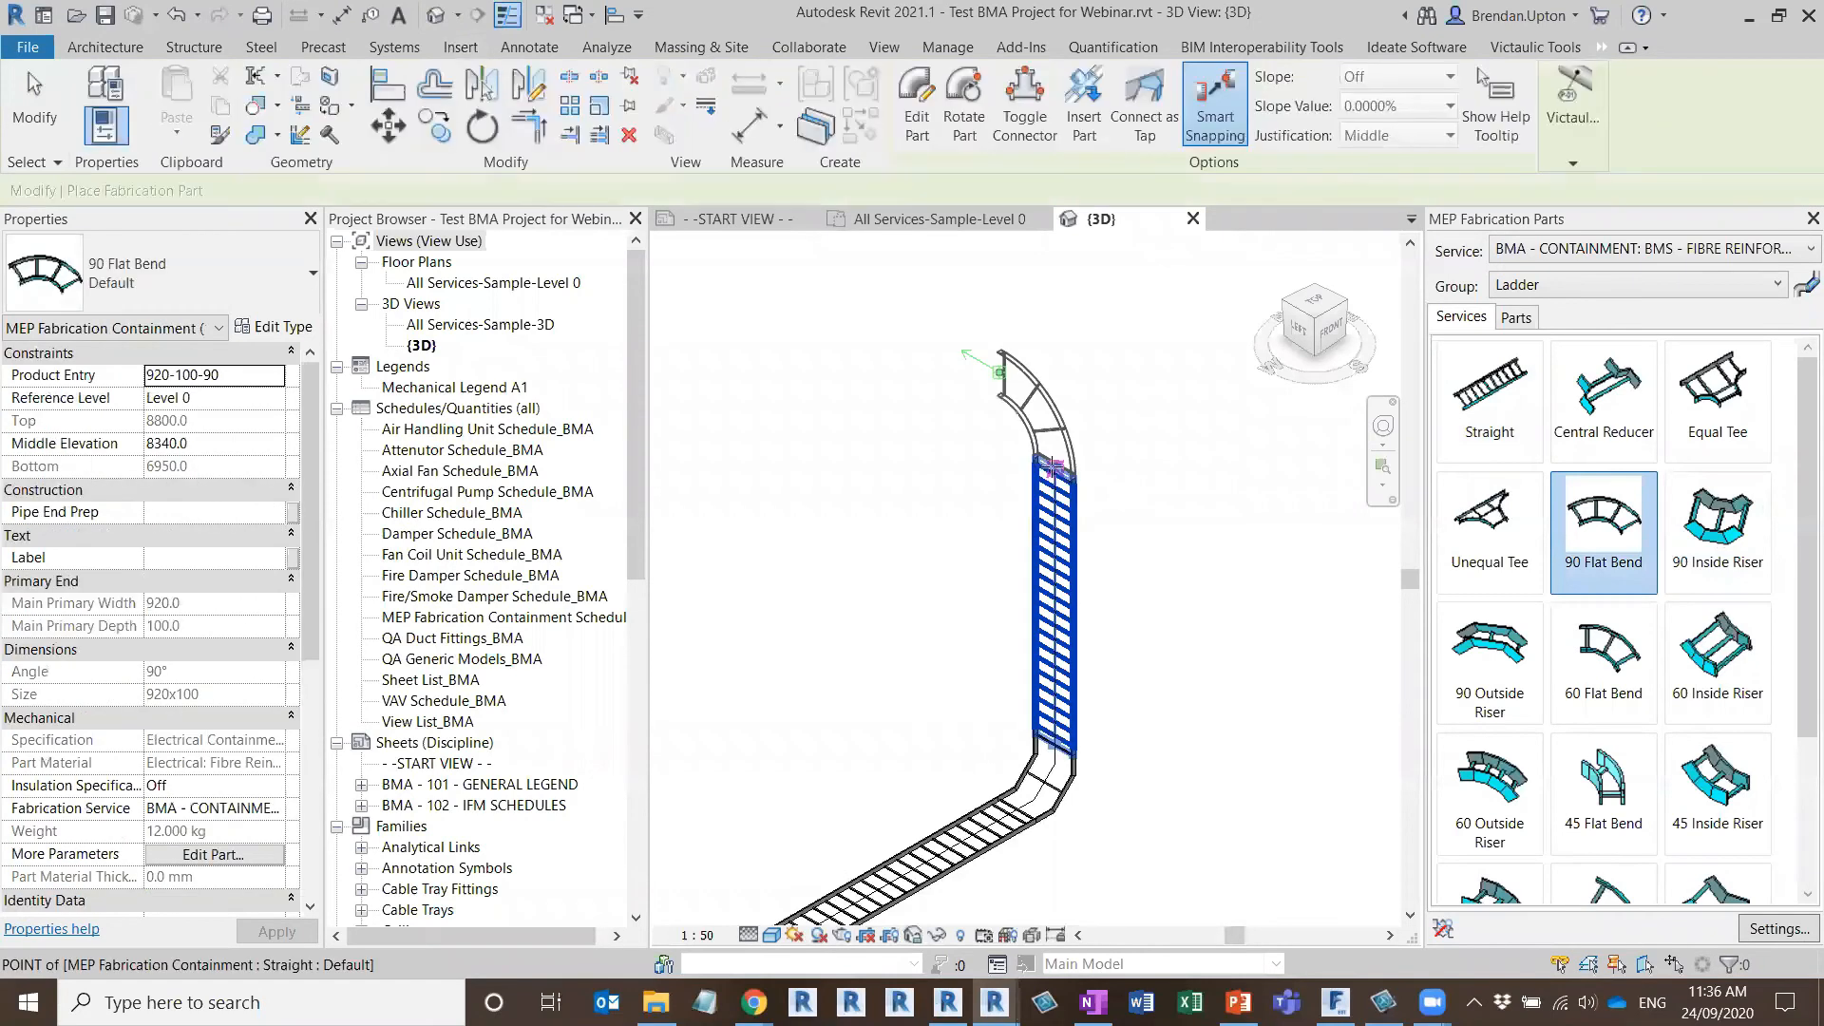
key(space)
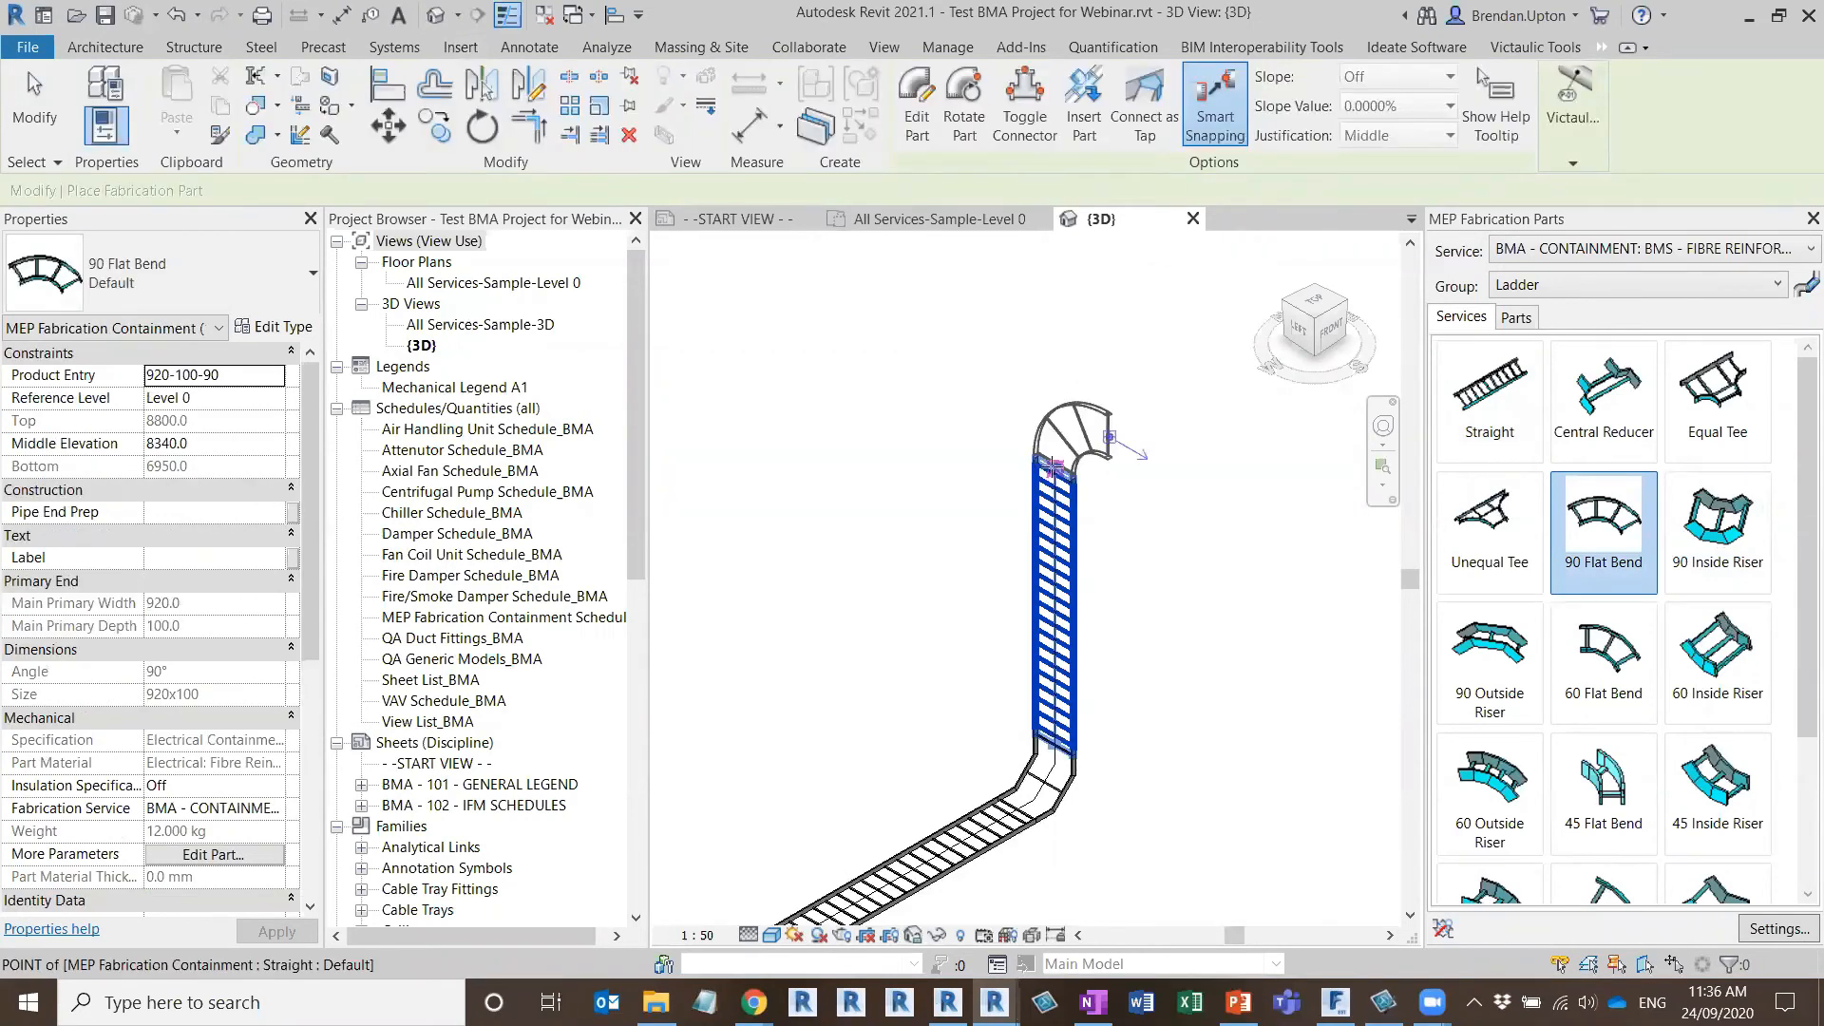
click(1053, 467)
click(1459, 410)
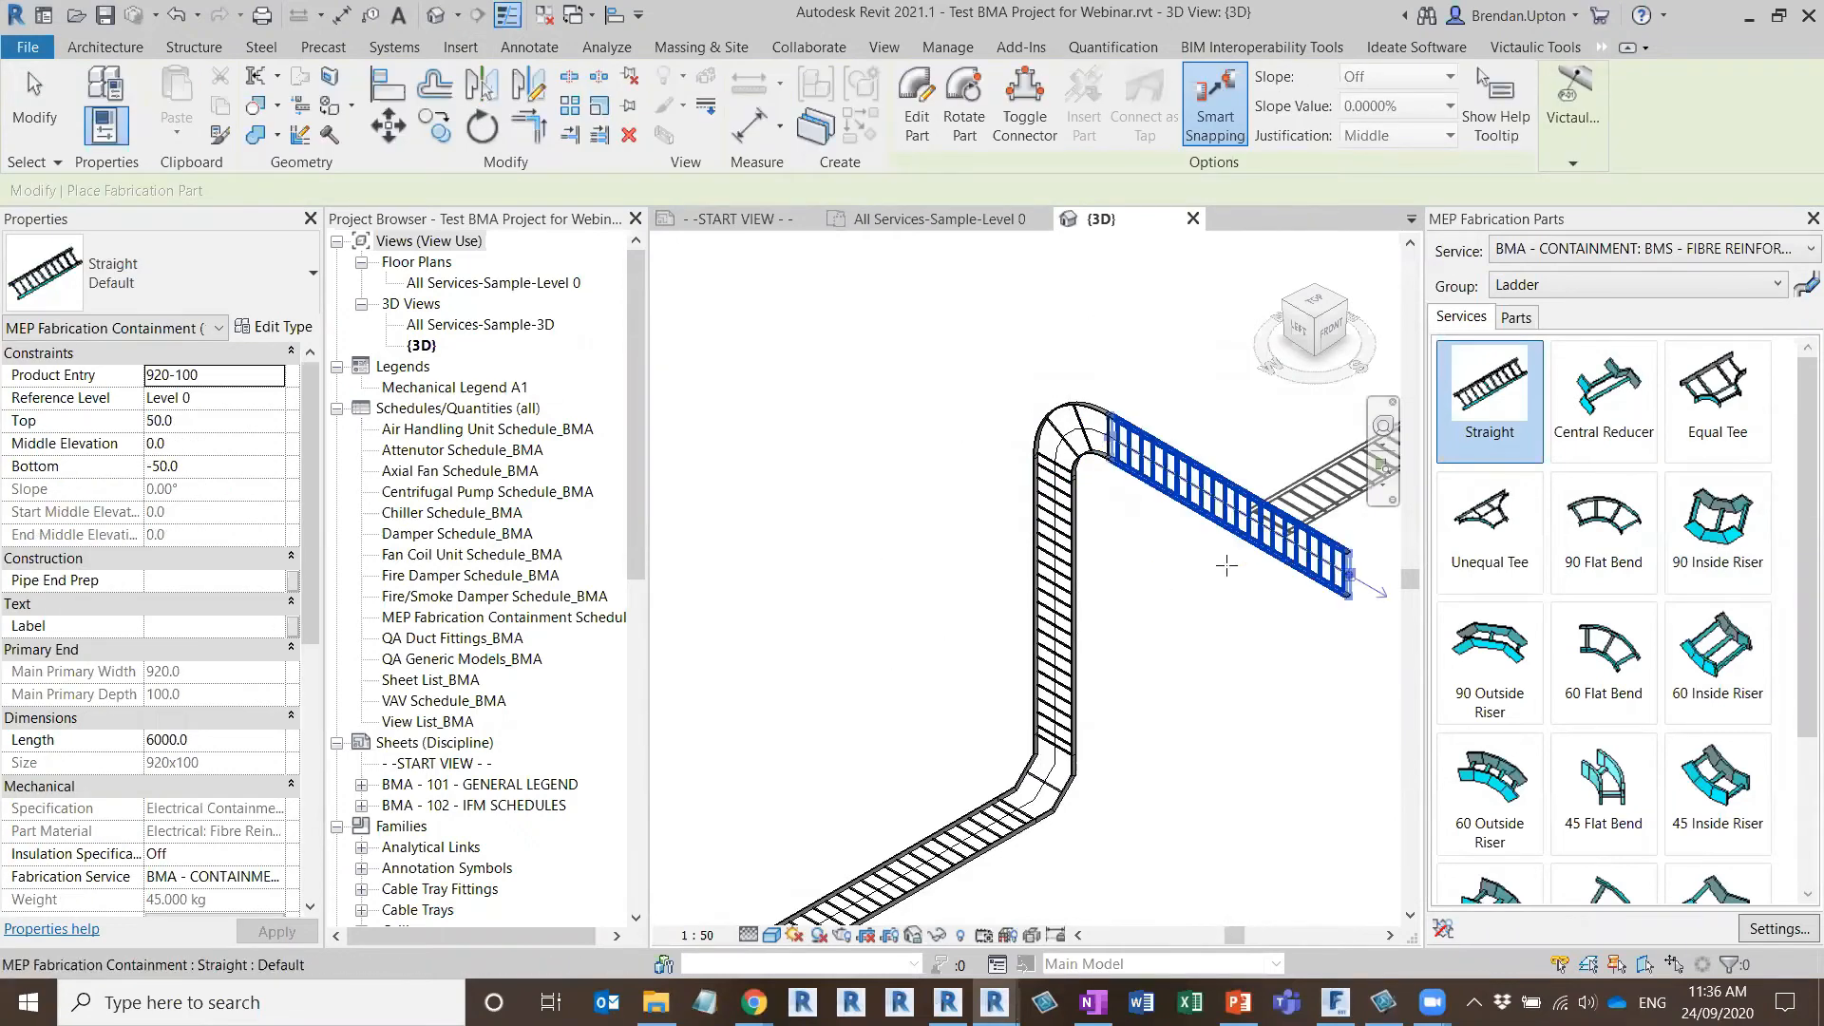
key(Escape)
Connect another 90 Flat Bend to the free end of the newest straight and attach a 6000 mm vertical 920-100 Straight to it
middle_drag(1223, 630, 938, 667)
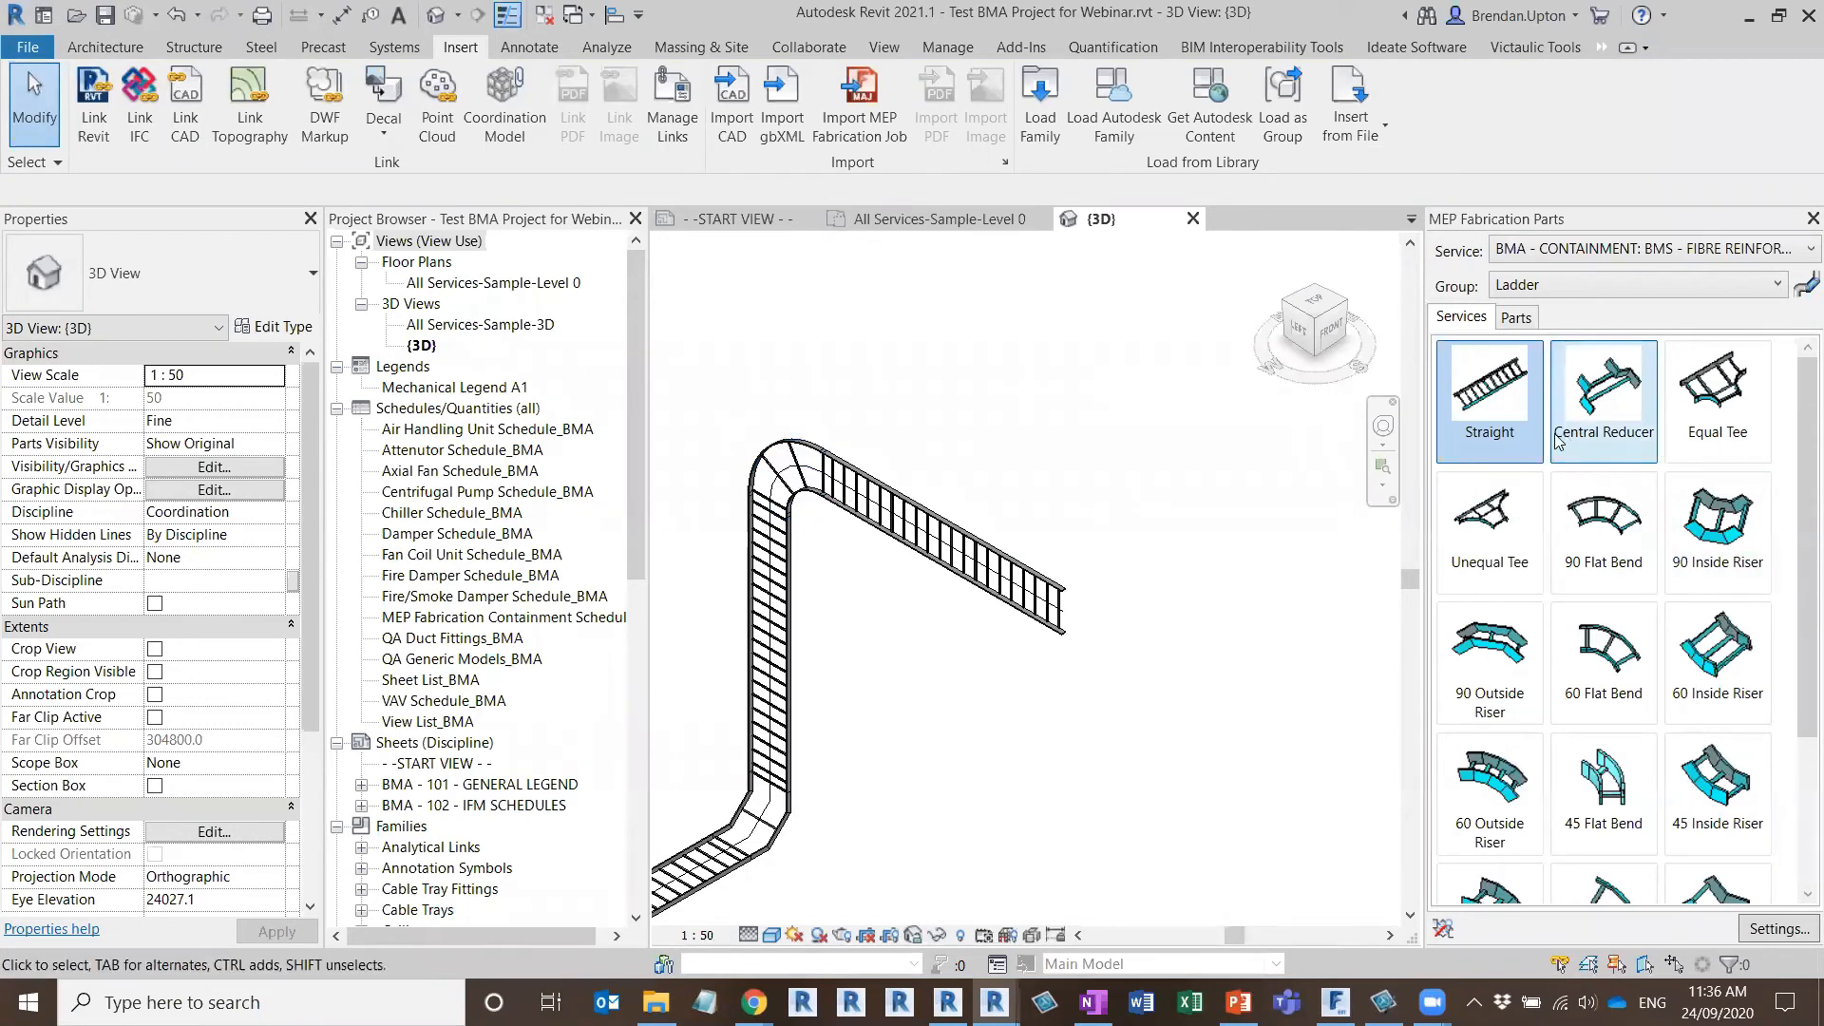
click(1588, 539)
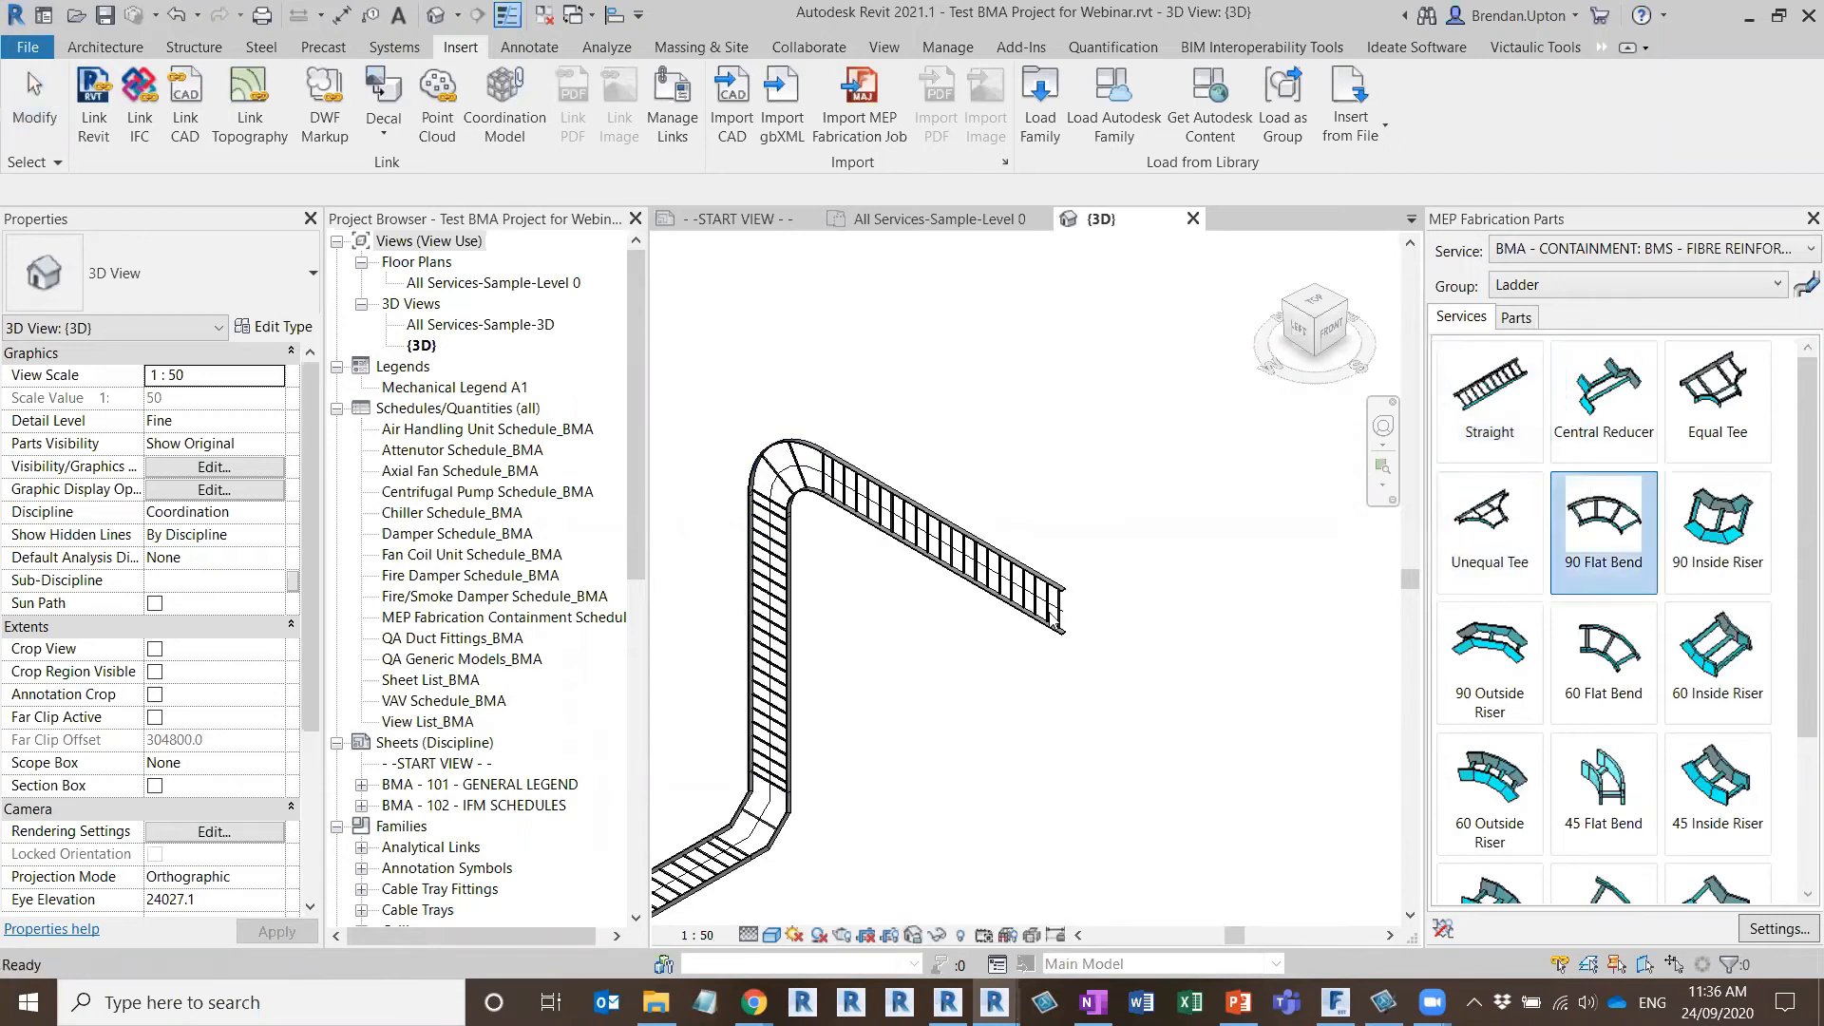
click(1066, 609)
click(1439, 418)
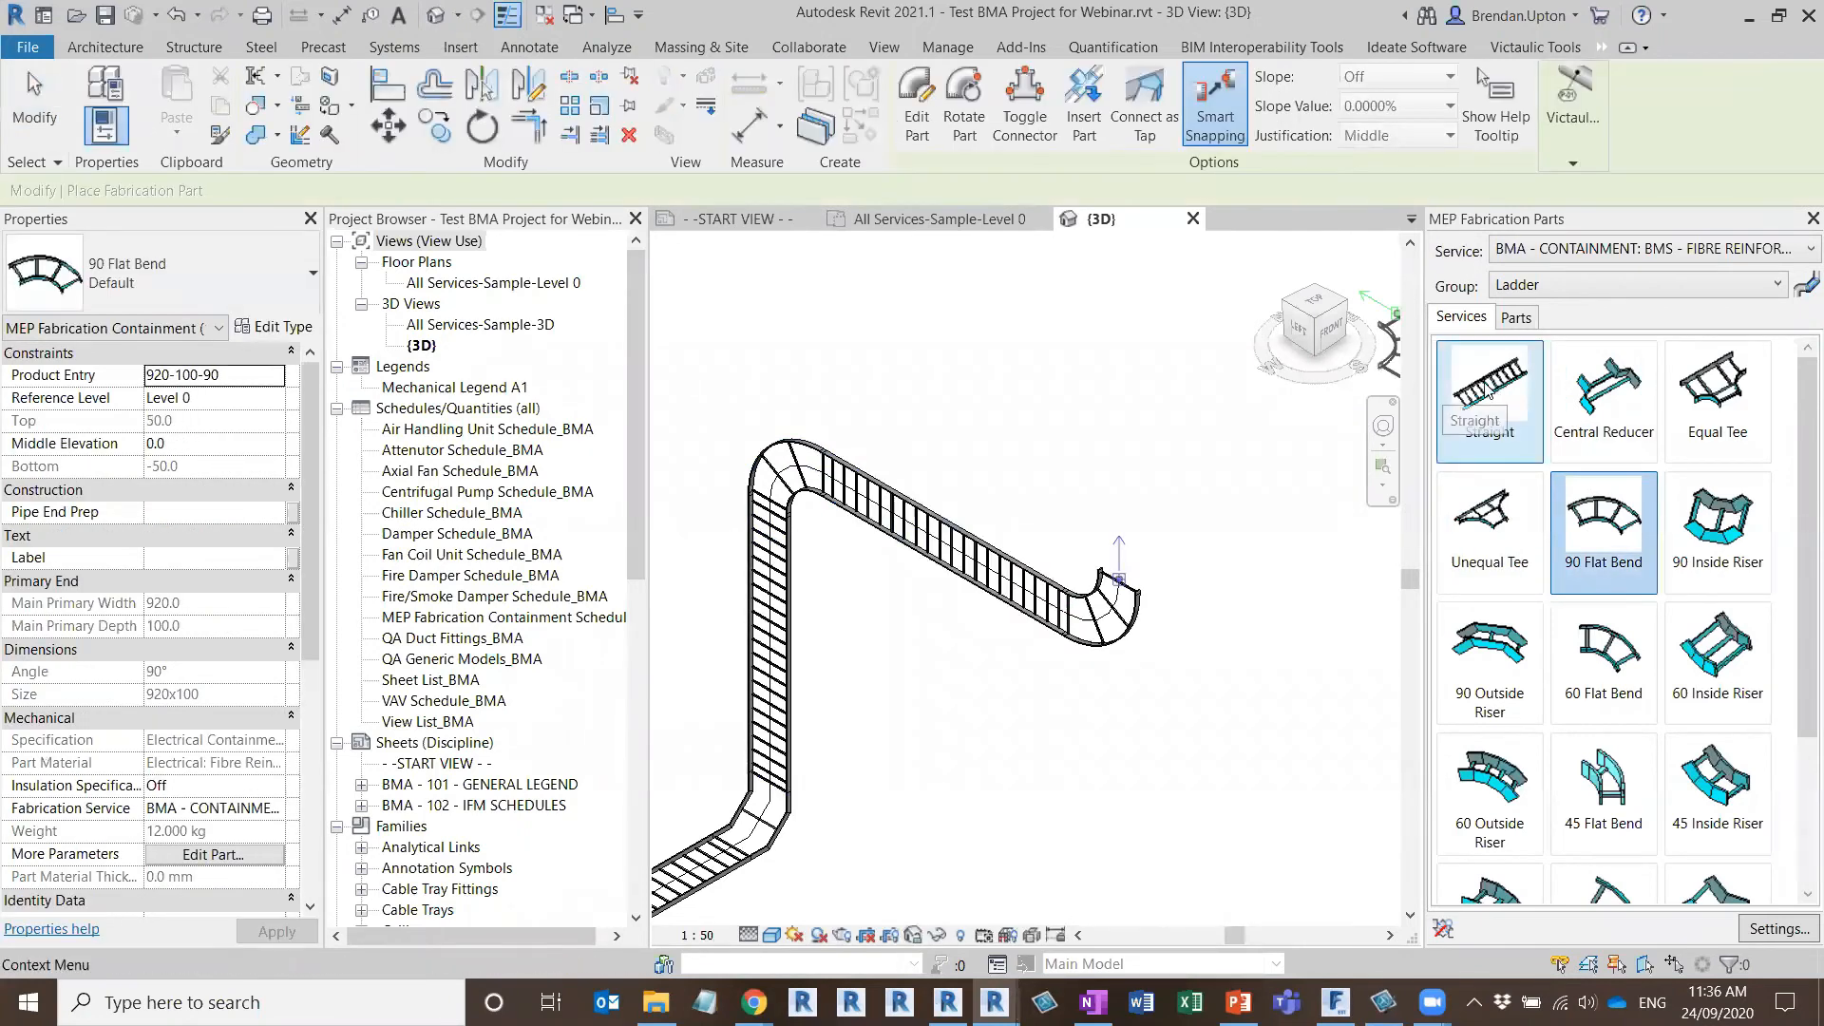
click(1123, 580)
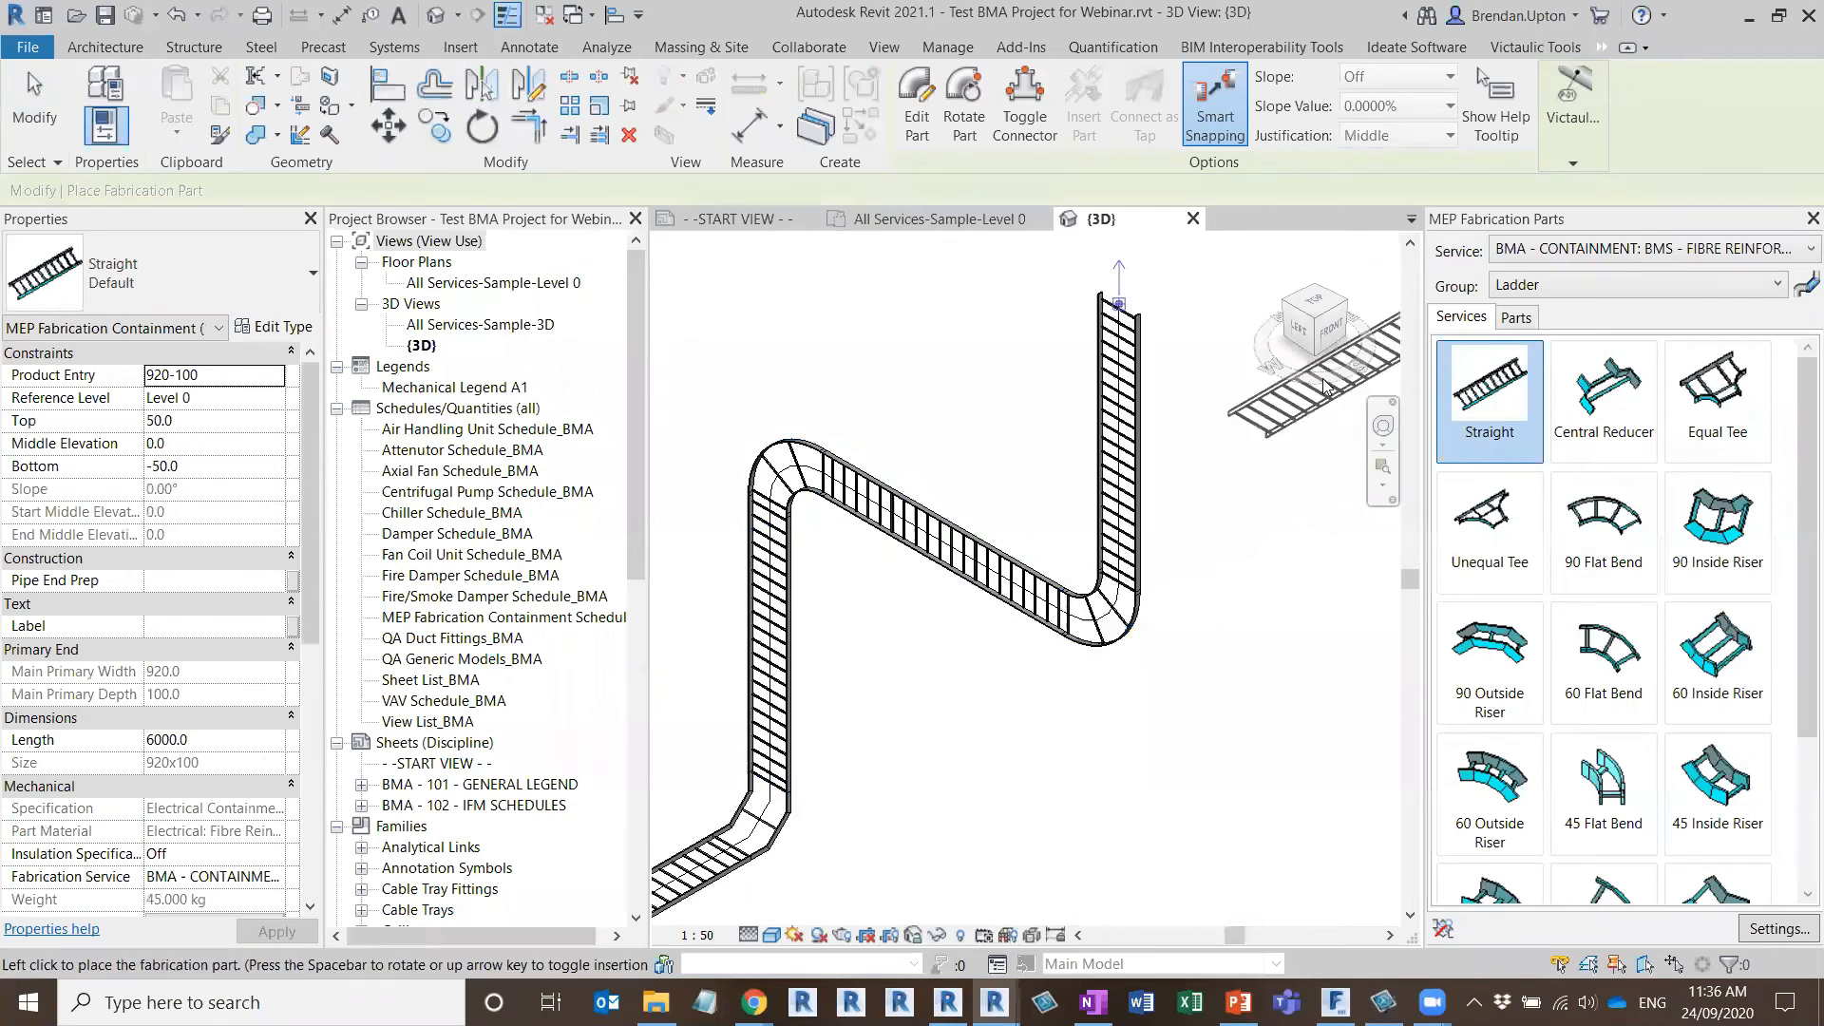
Connect a 90 Inside Riser to the top end of the second vertical ladder straight
scroll(1098, 611, down, 1)
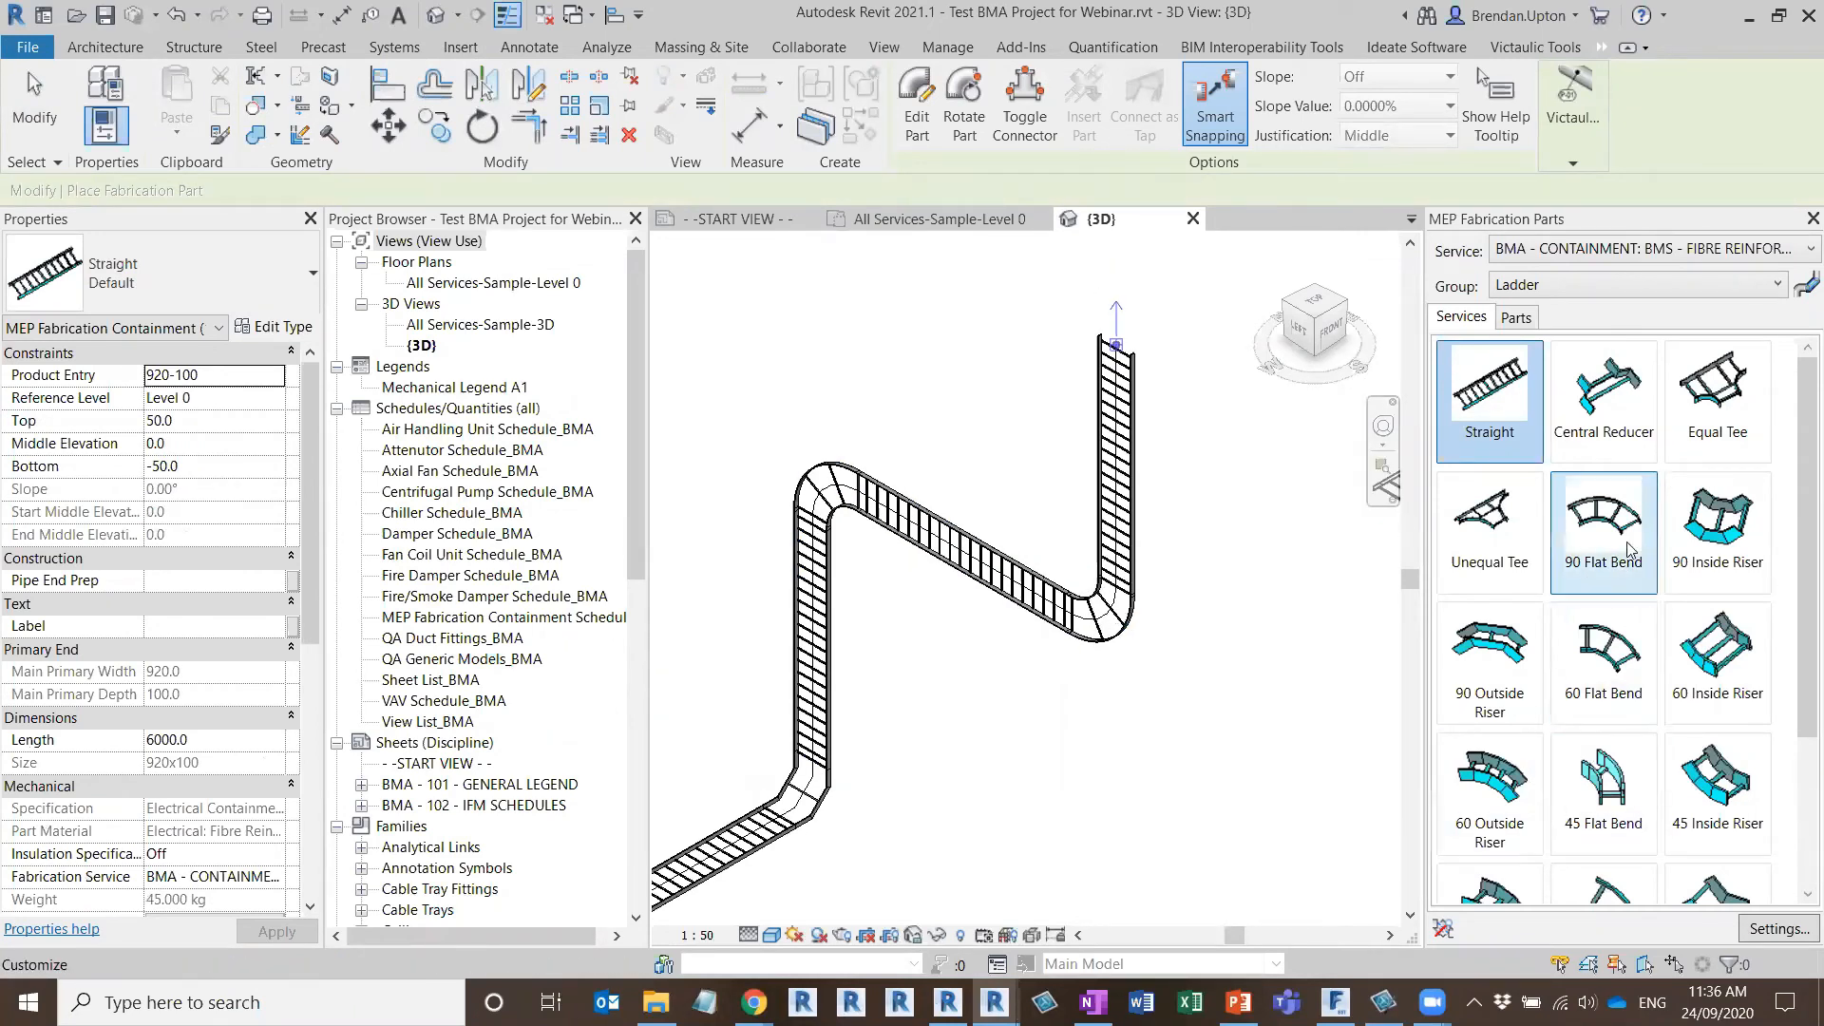
click(1718, 532)
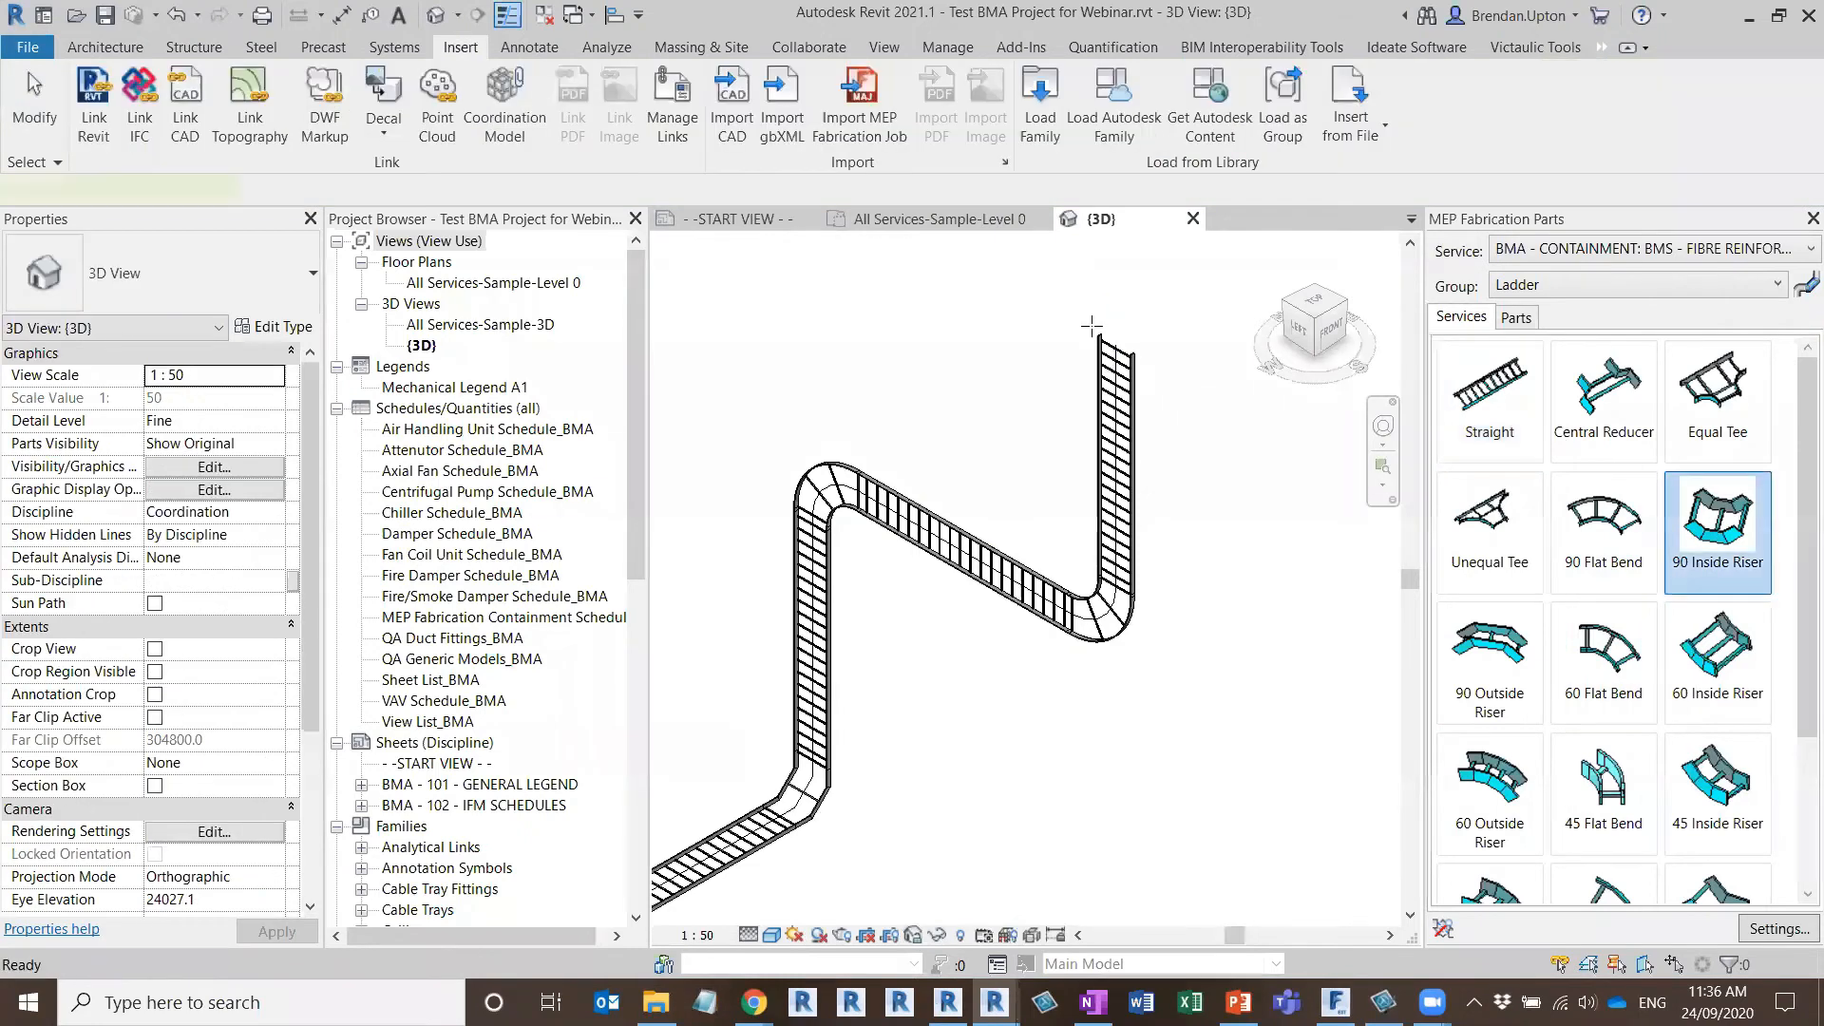
scroll(1095, 328, up, 3)
shift+middle_drag(1159, 395, 1063, 569)
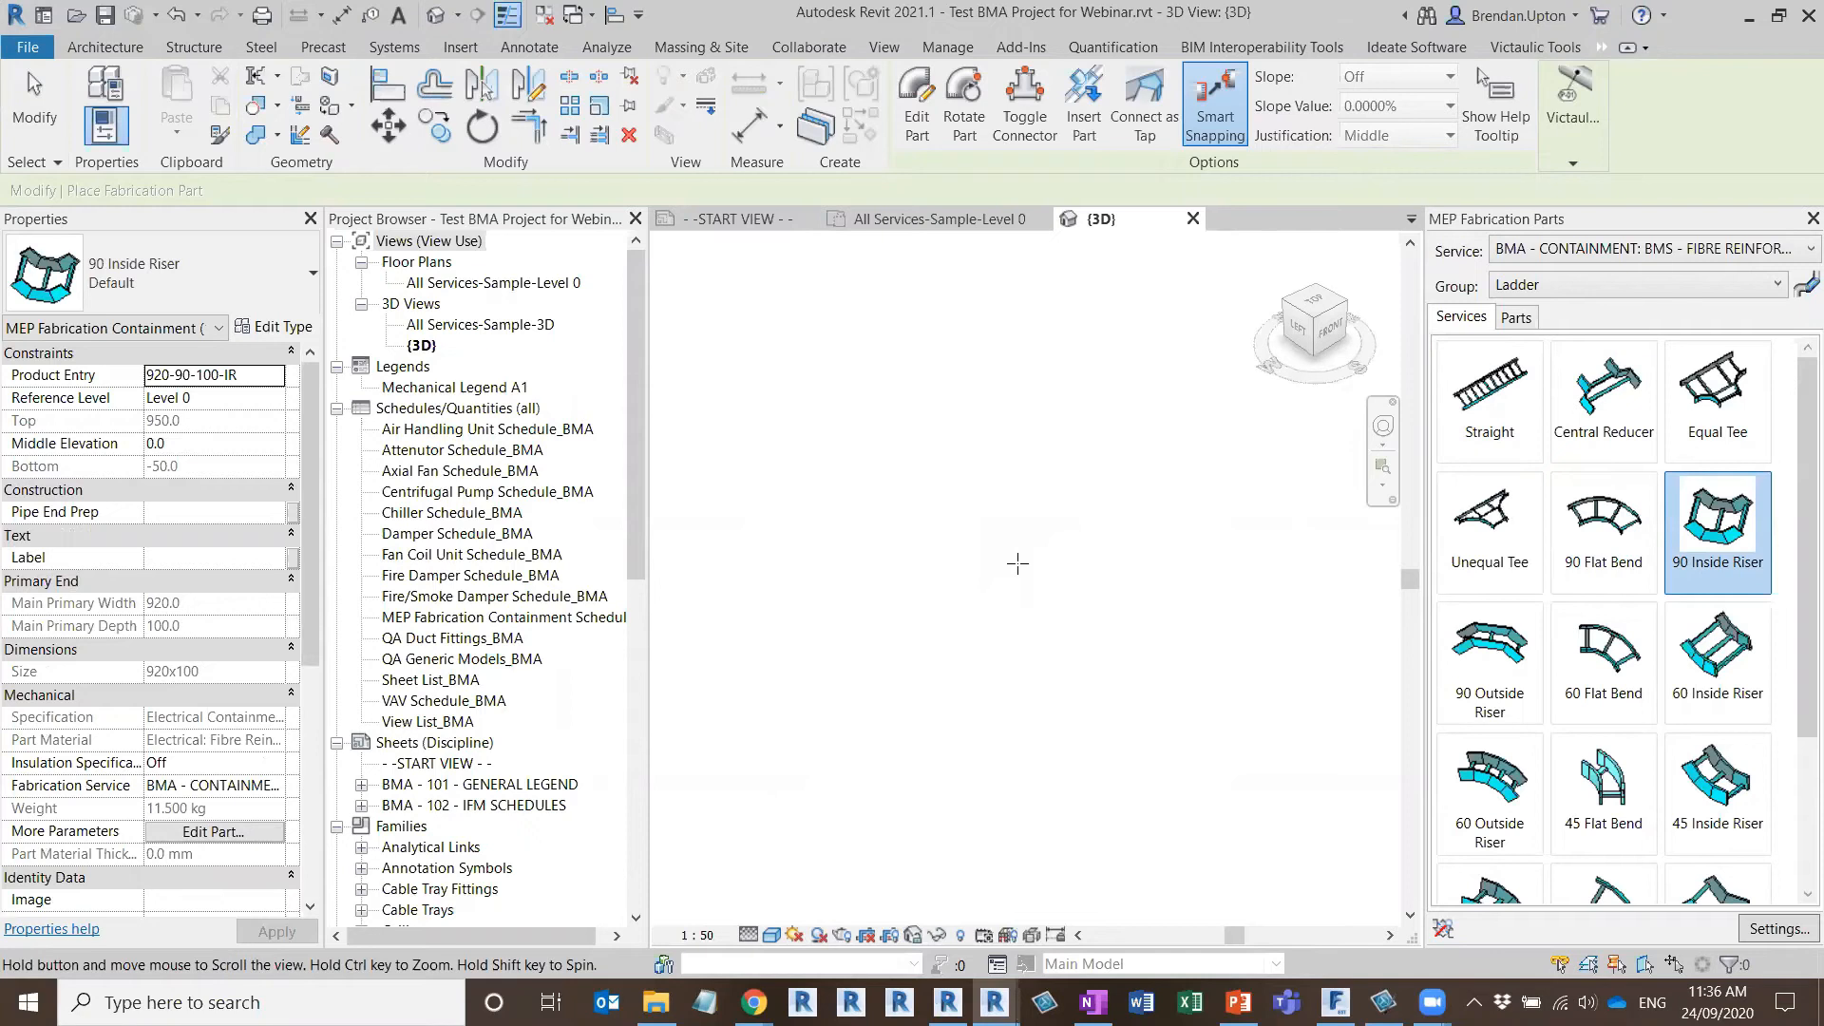
key(Escape)
middle_drag(951, 470, 985, 468)
scroll(985, 468, down, 1)
click(1088, 309)
scroll(1090, 342, up, 3)
middle_drag(1089, 369, 1009, 568)
mouse_move(984, 629)
shift+middle_down()
mouse_move(1046, 497)
mouse_move(1170, 465)
mouse_move(1042, 333)
mouse_move(989, 618)
mouse_move(970, 619)
shift+middle_up()
Attach a 6000 mm 920-100 Straight to the open end of the upper inside riser, finish placing parts and show the whole ladder run
click(1490, 390)
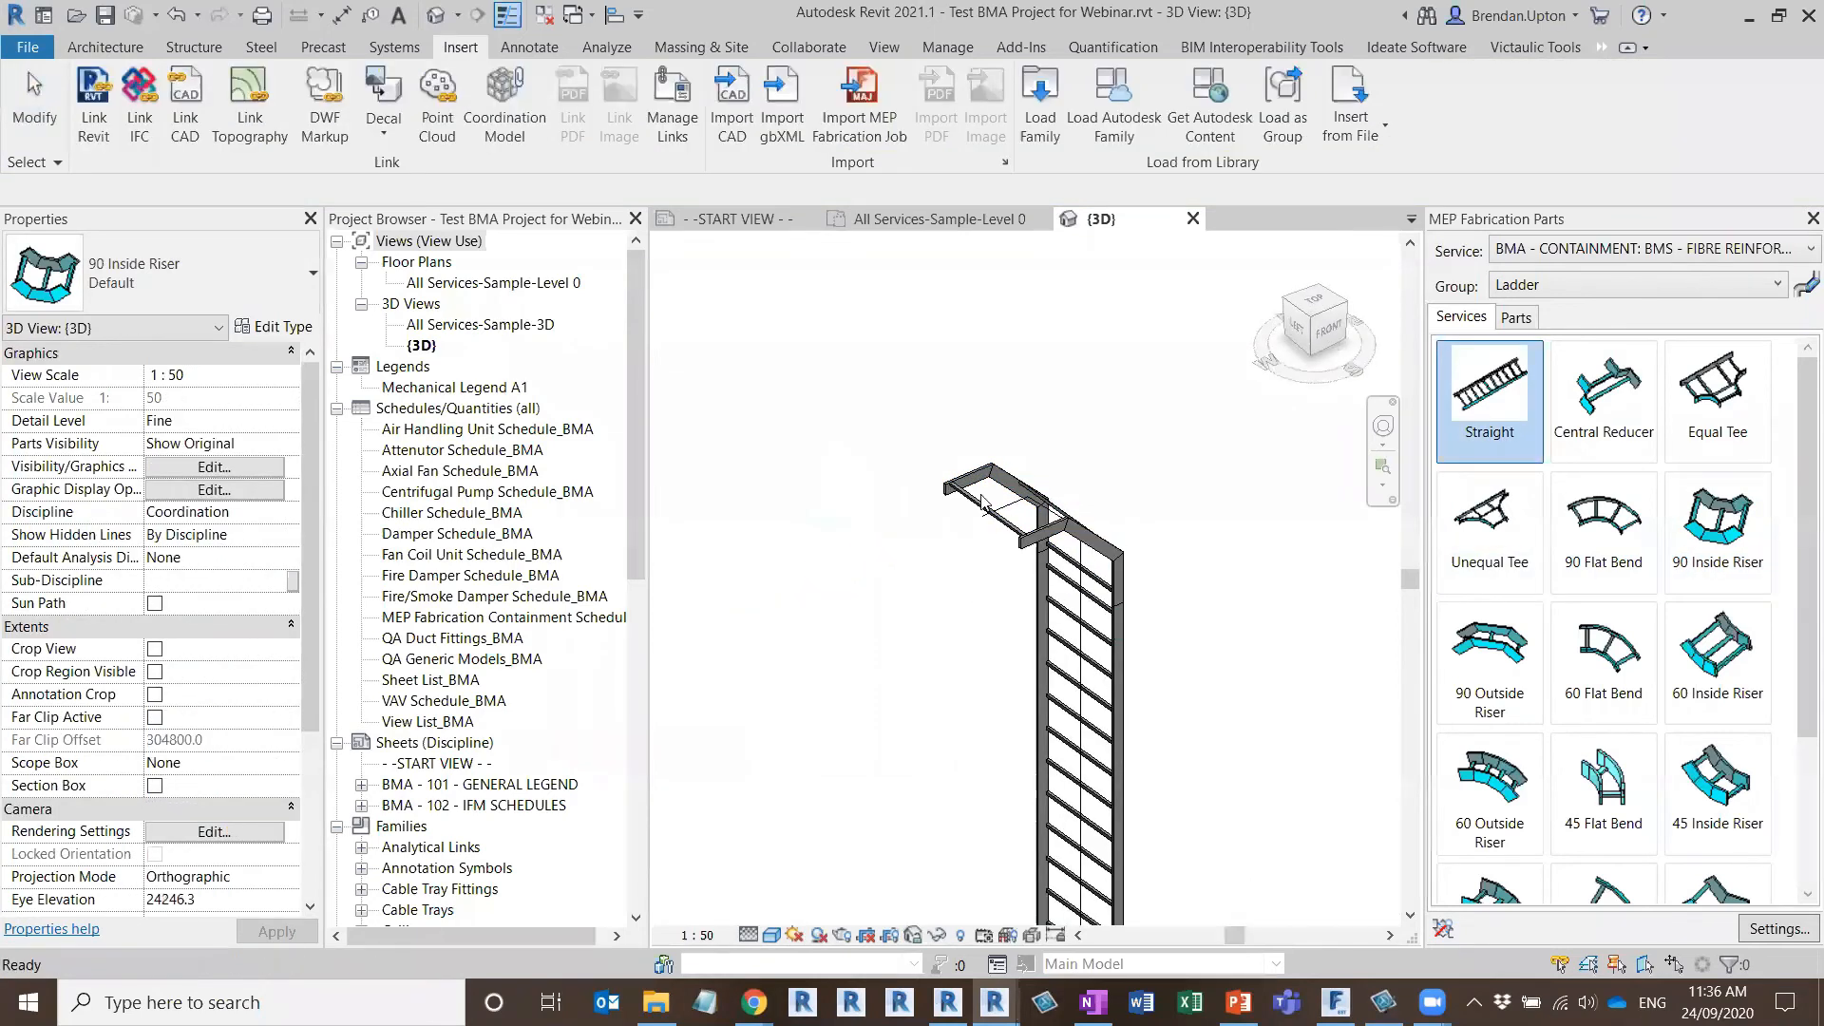
click(982, 517)
scroll(1108, 631, down, 2)
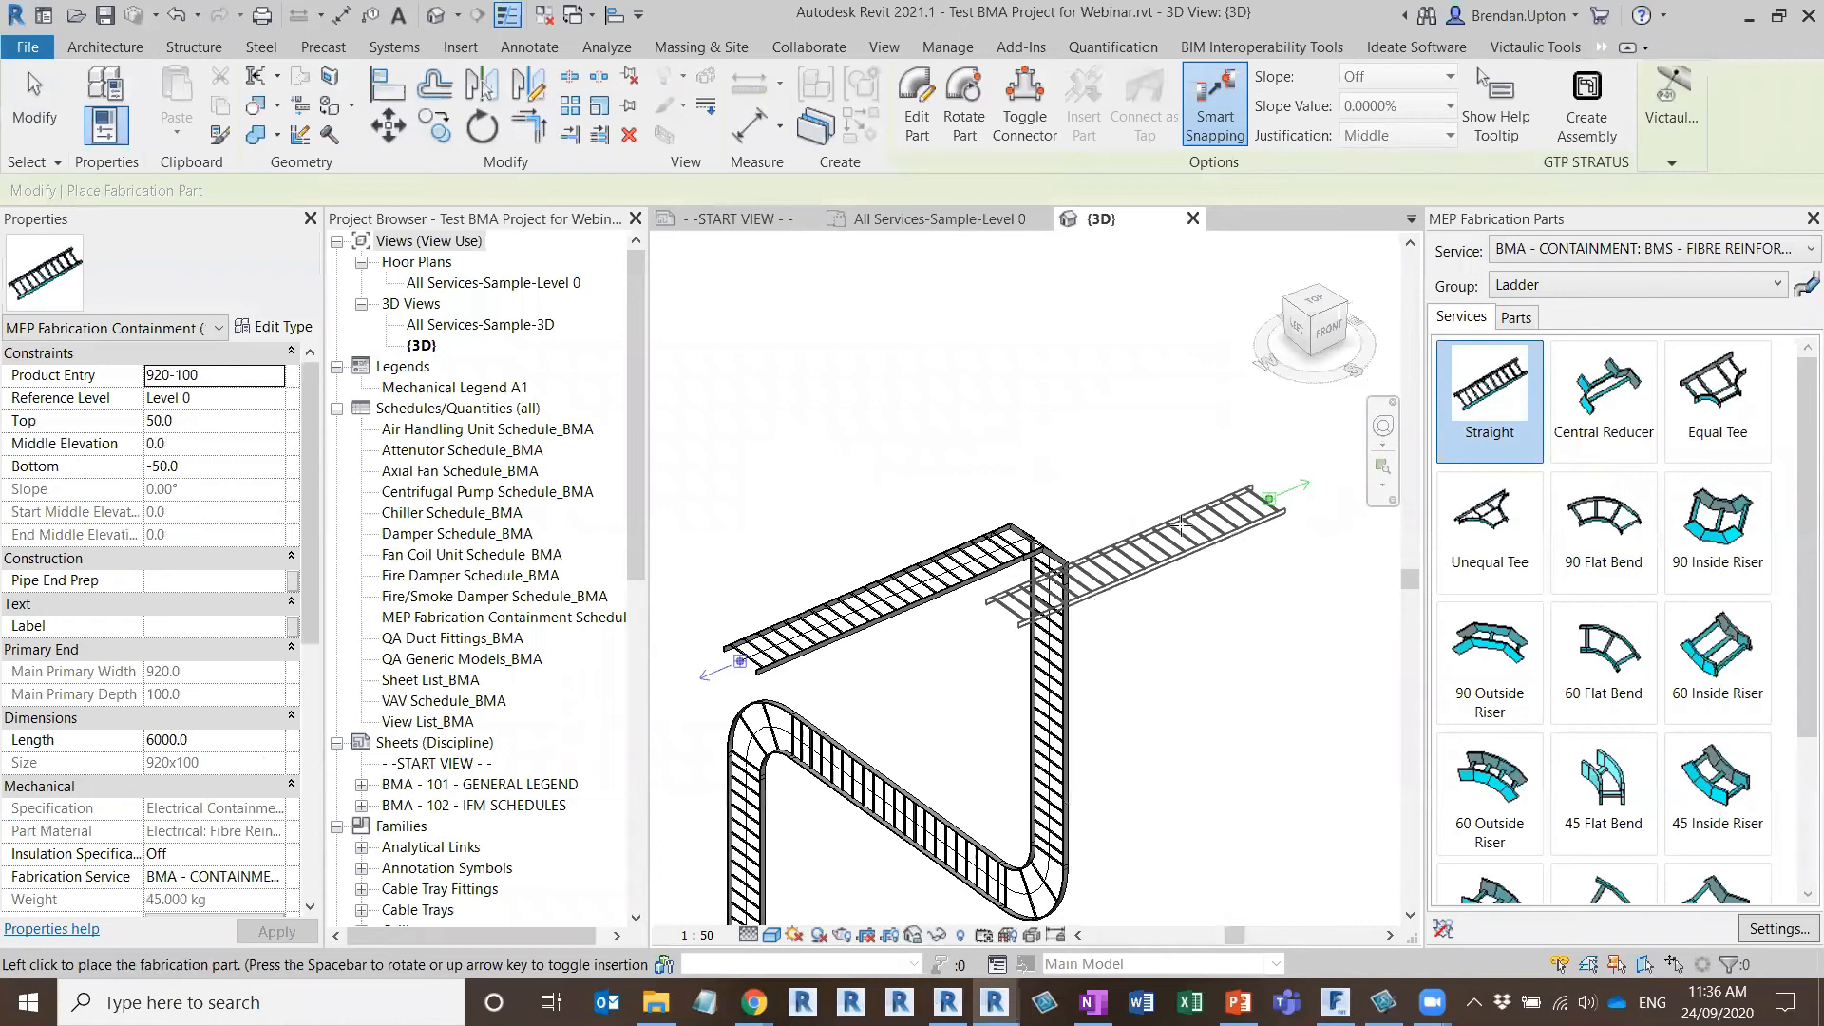
key(Escape)
scroll(1169, 456, down, 2)
middle_drag(775, 809, 907, 632)
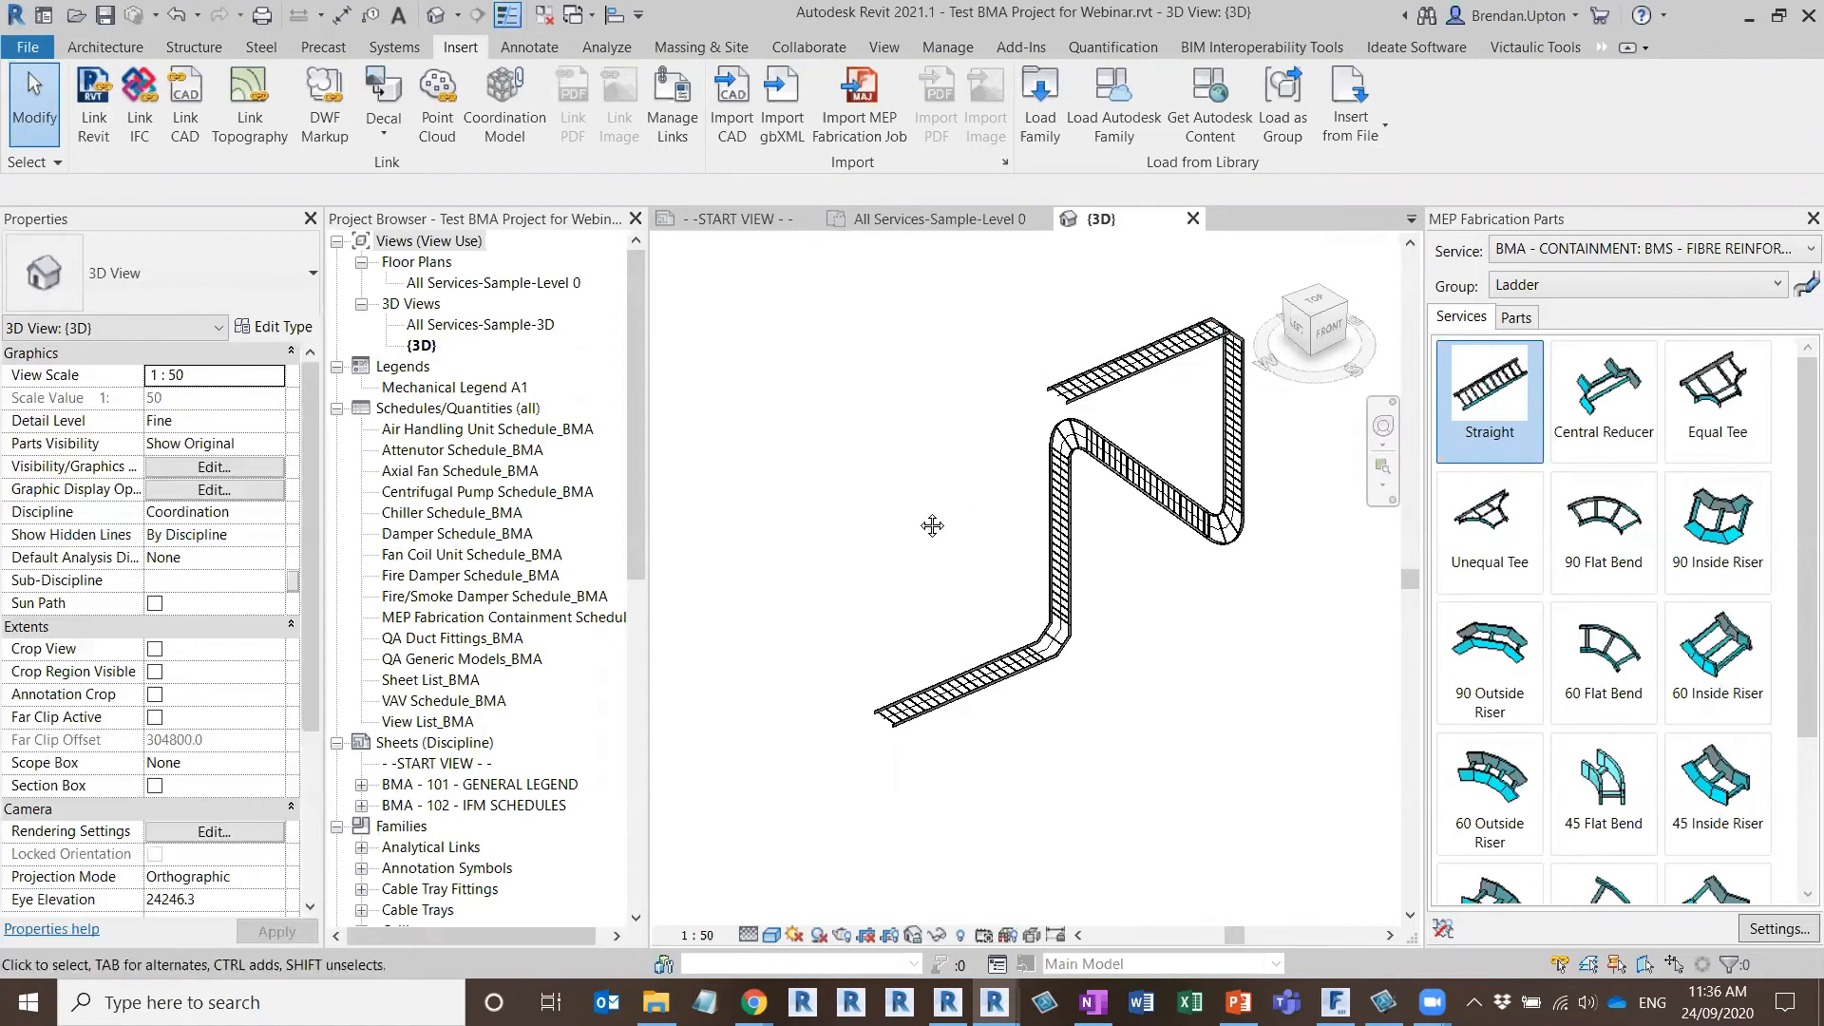
scroll(1012, 589, up, 3)
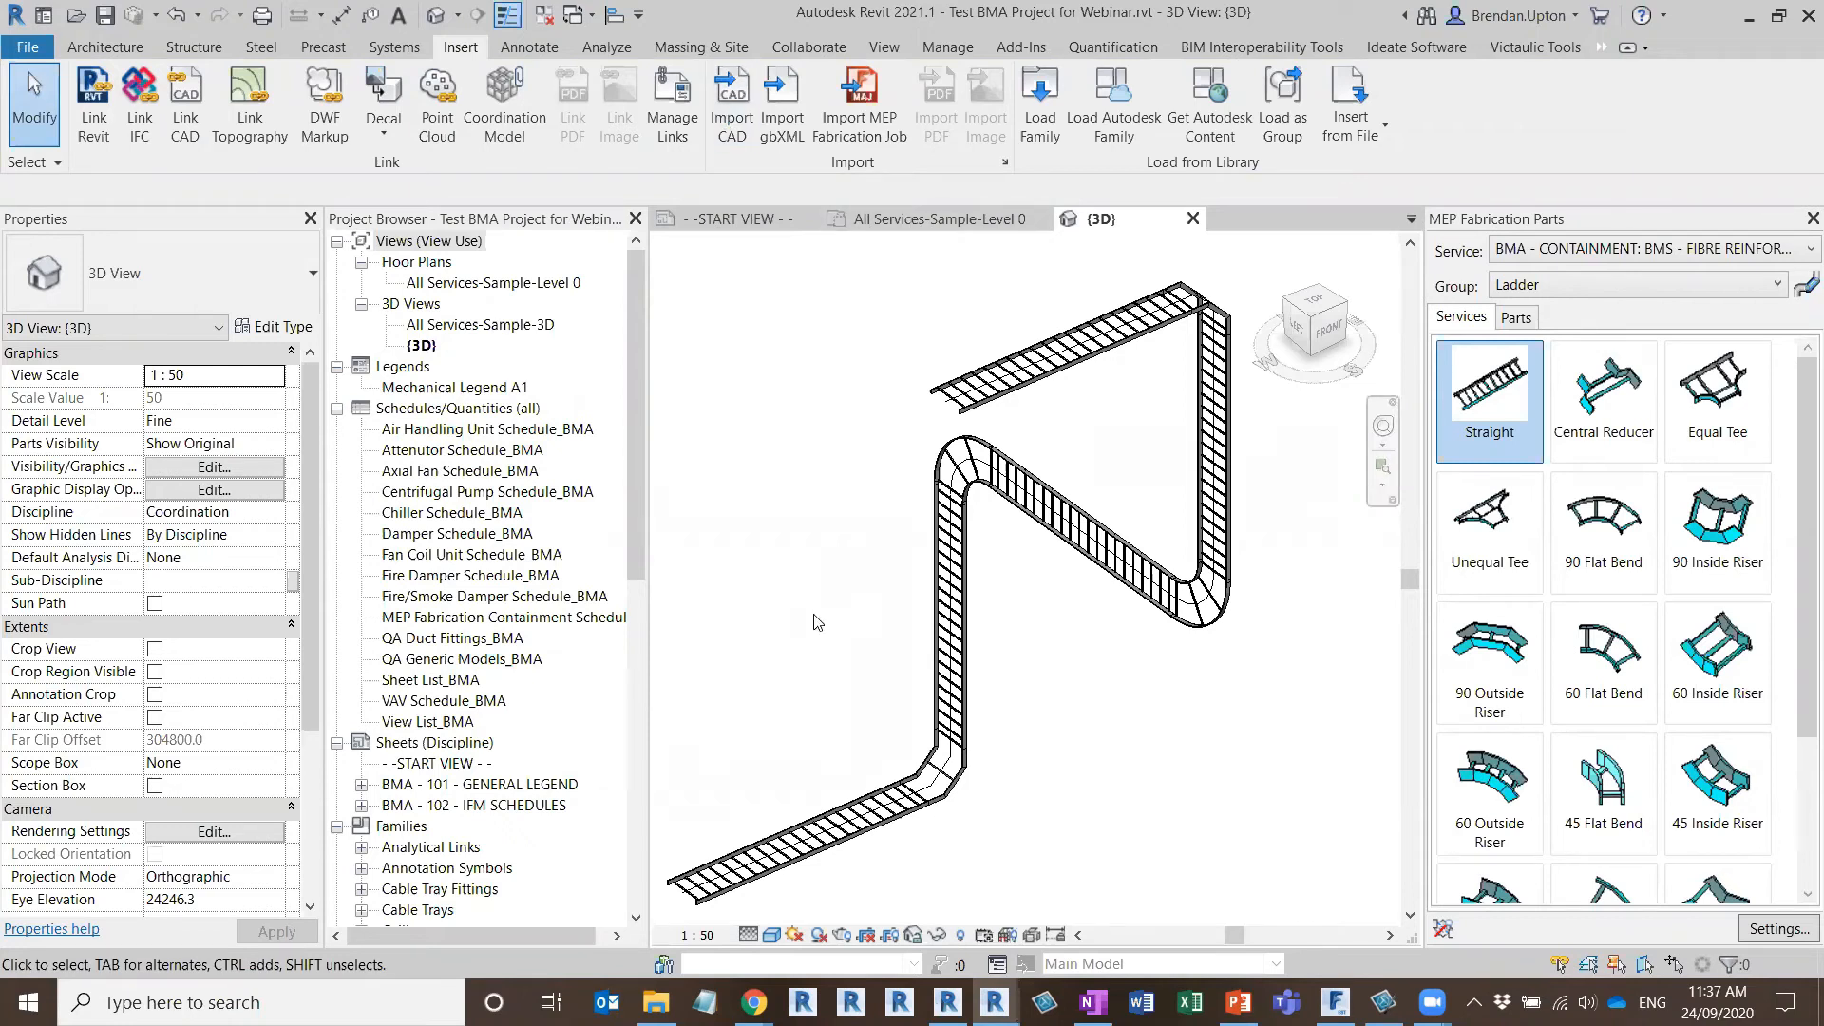
Open the All Services-Sample-Level 0 floor plan at the stepped duct runs
click(918, 219)
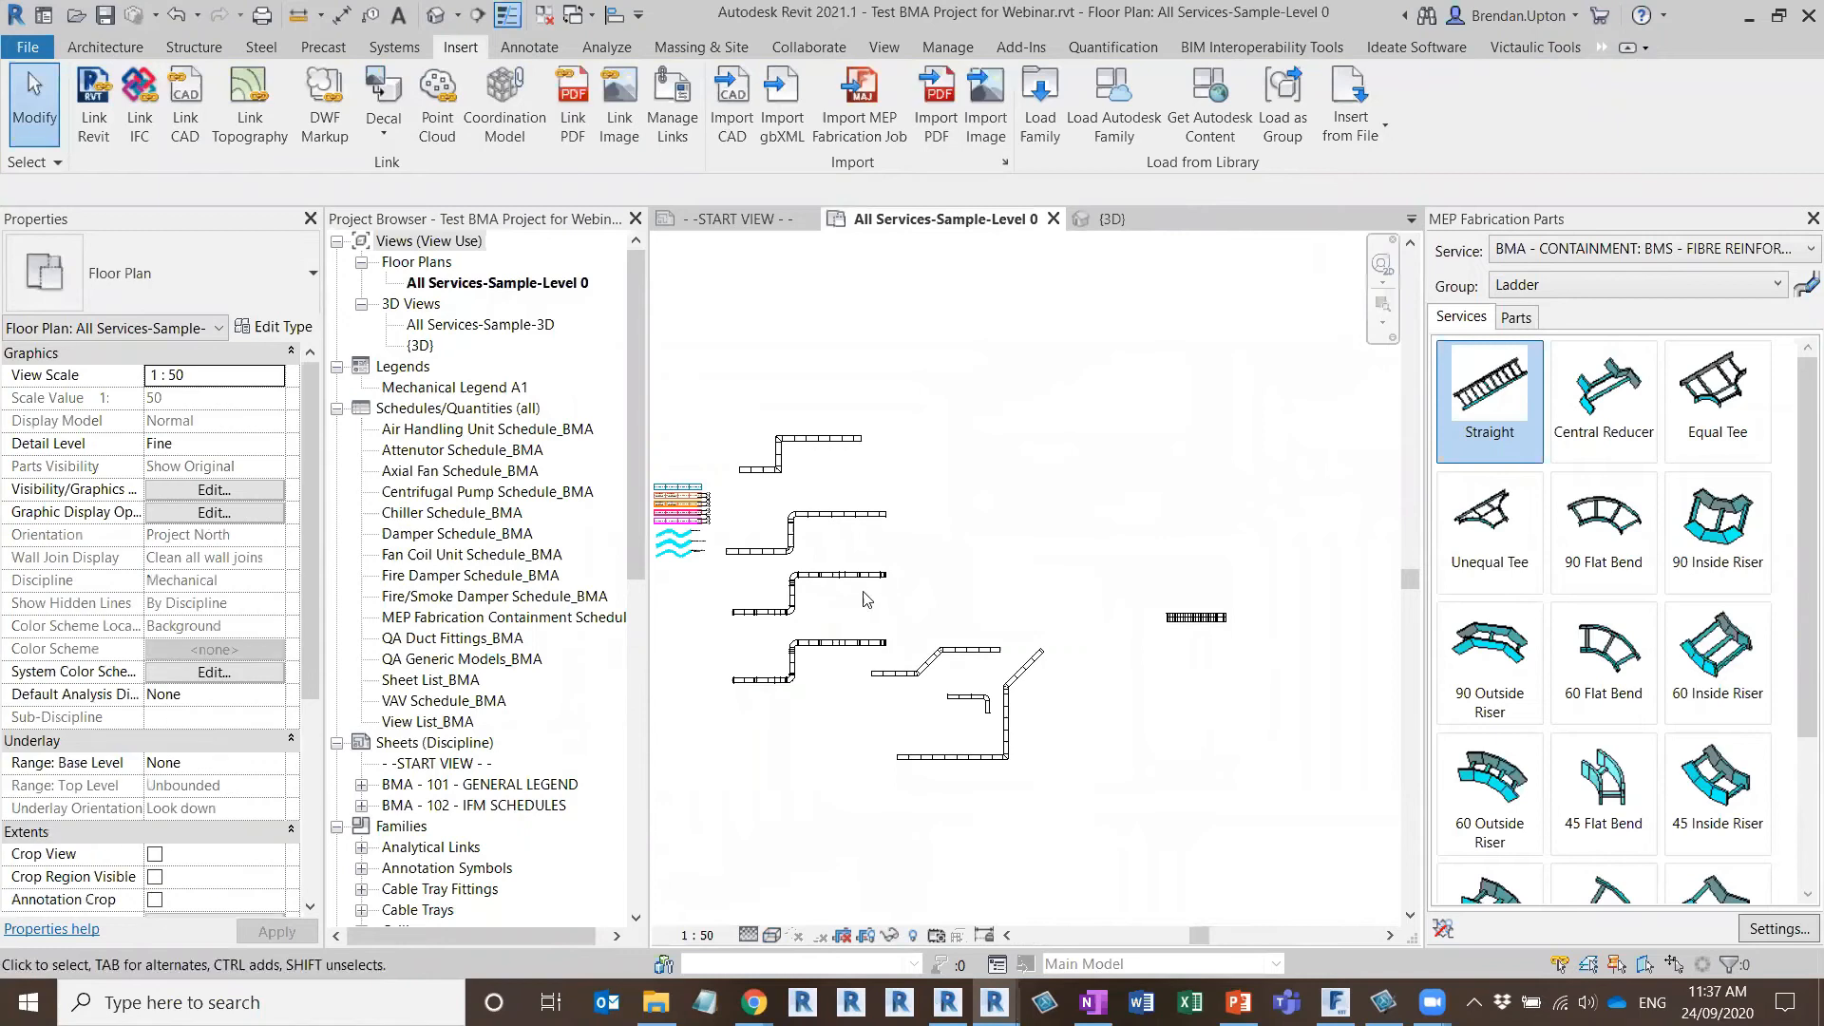
scroll(1028, 599, up, 2)
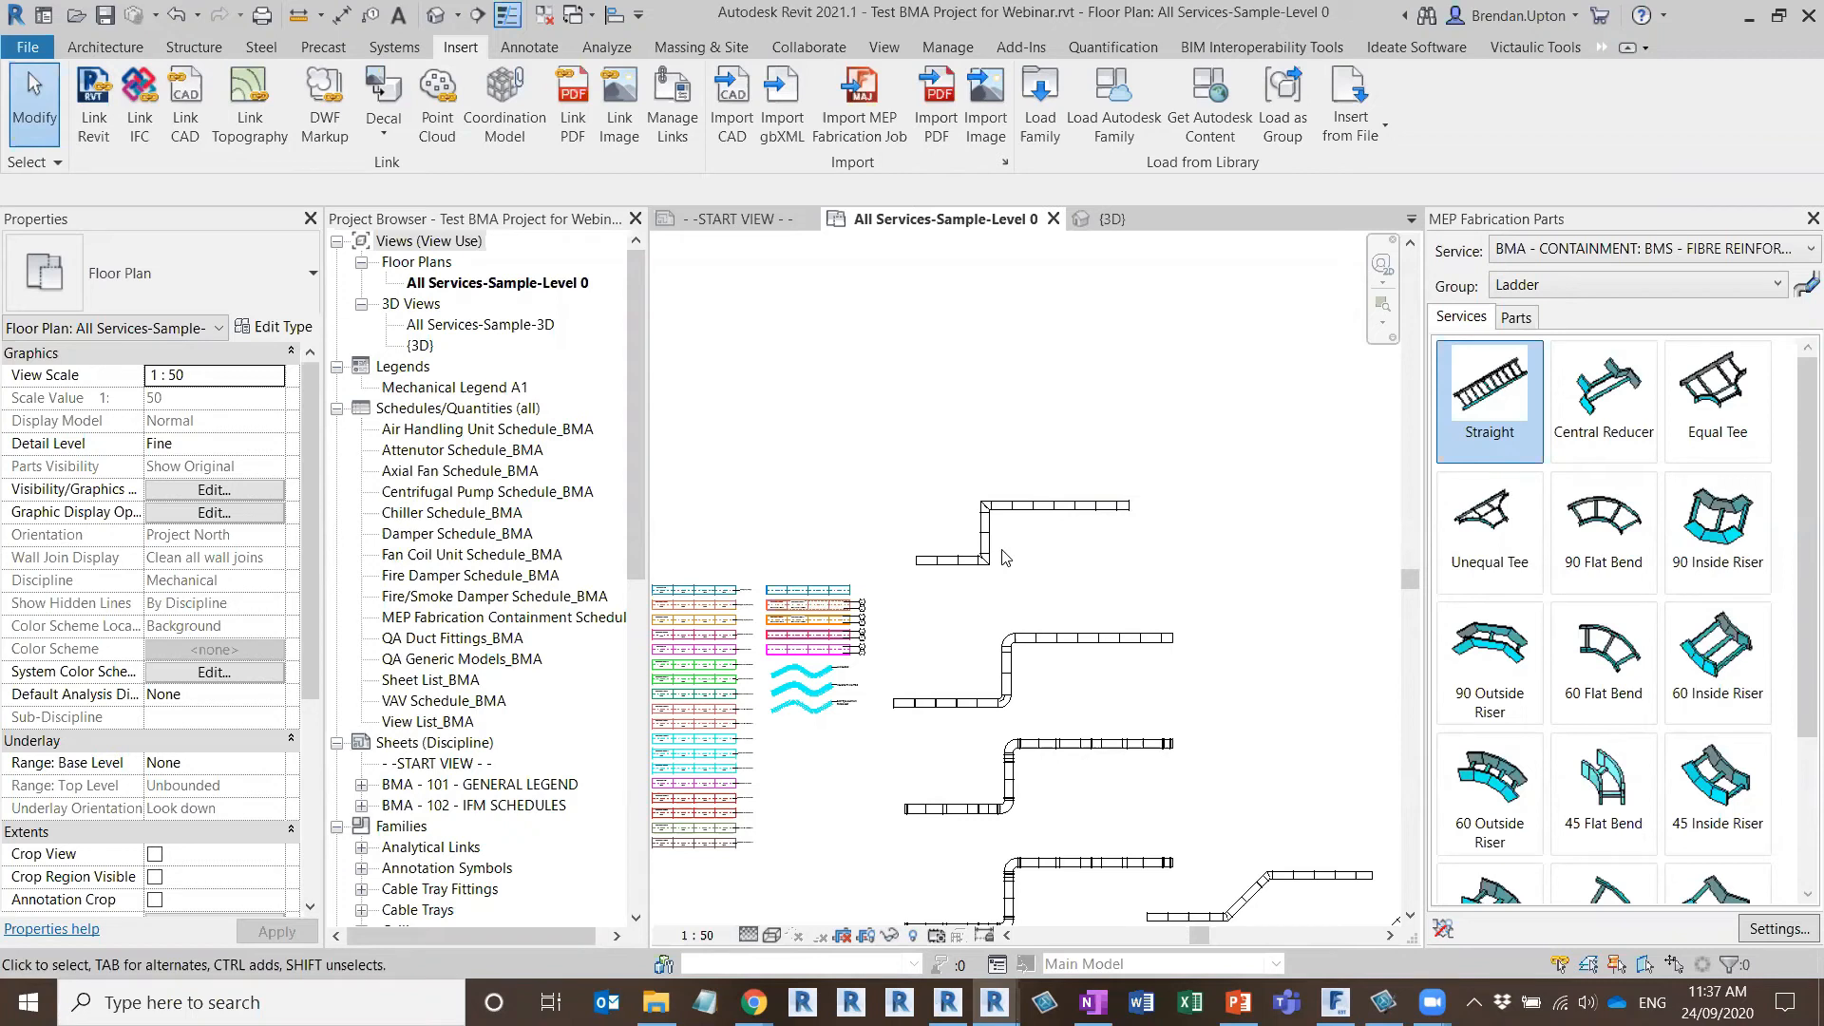
scroll(999, 560, up, 1)
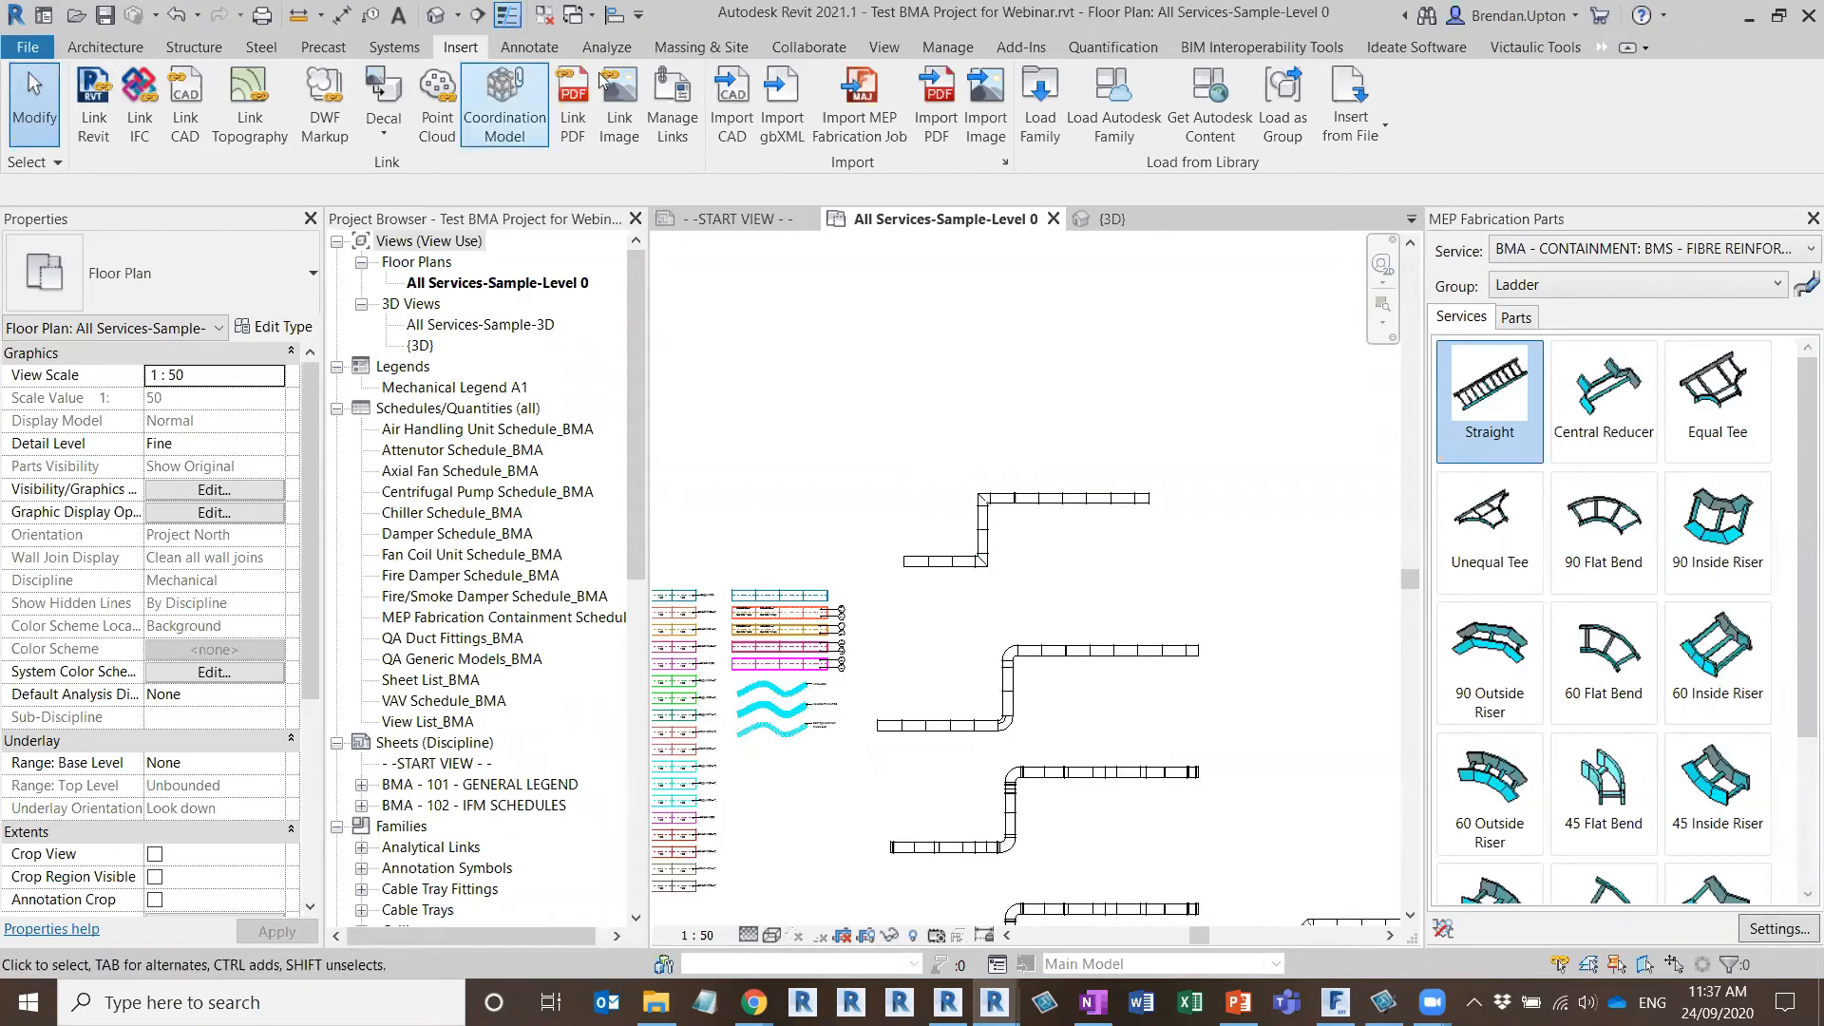
Review the RevTag tag options of the Default Part configuration for the Fabrication system and save them
click(1025, 49)
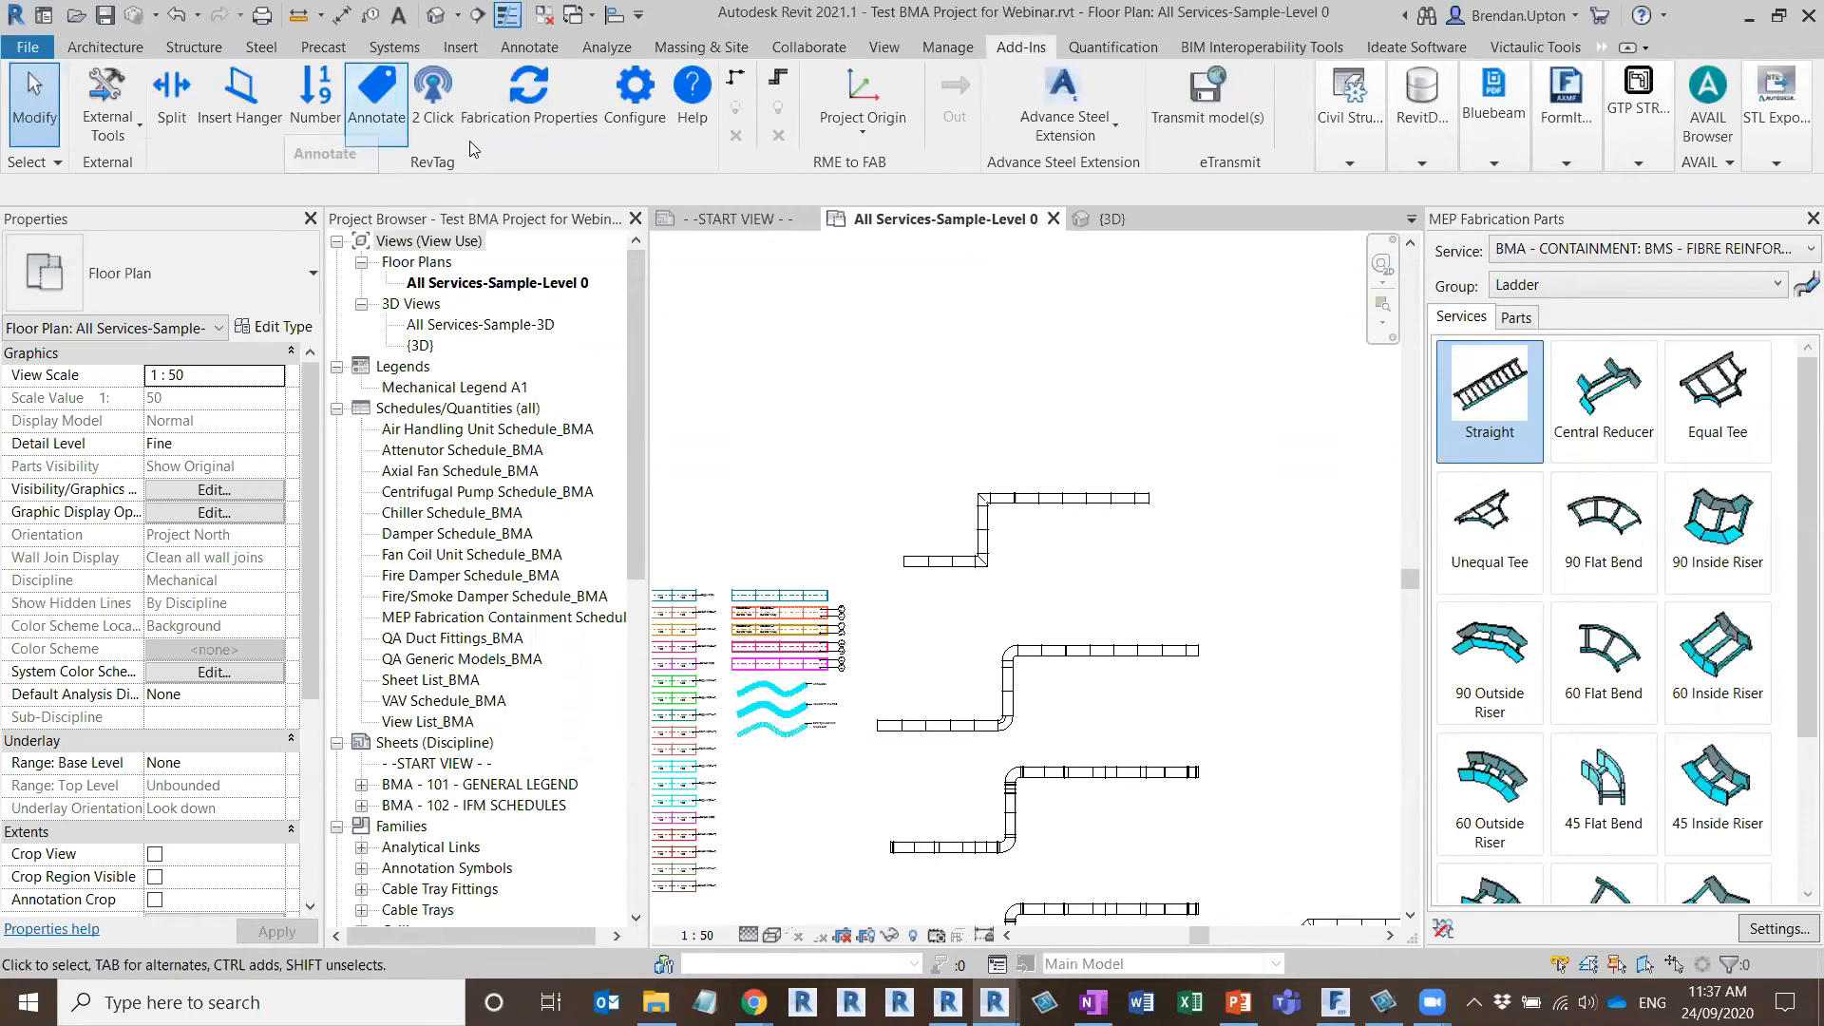
click(634, 93)
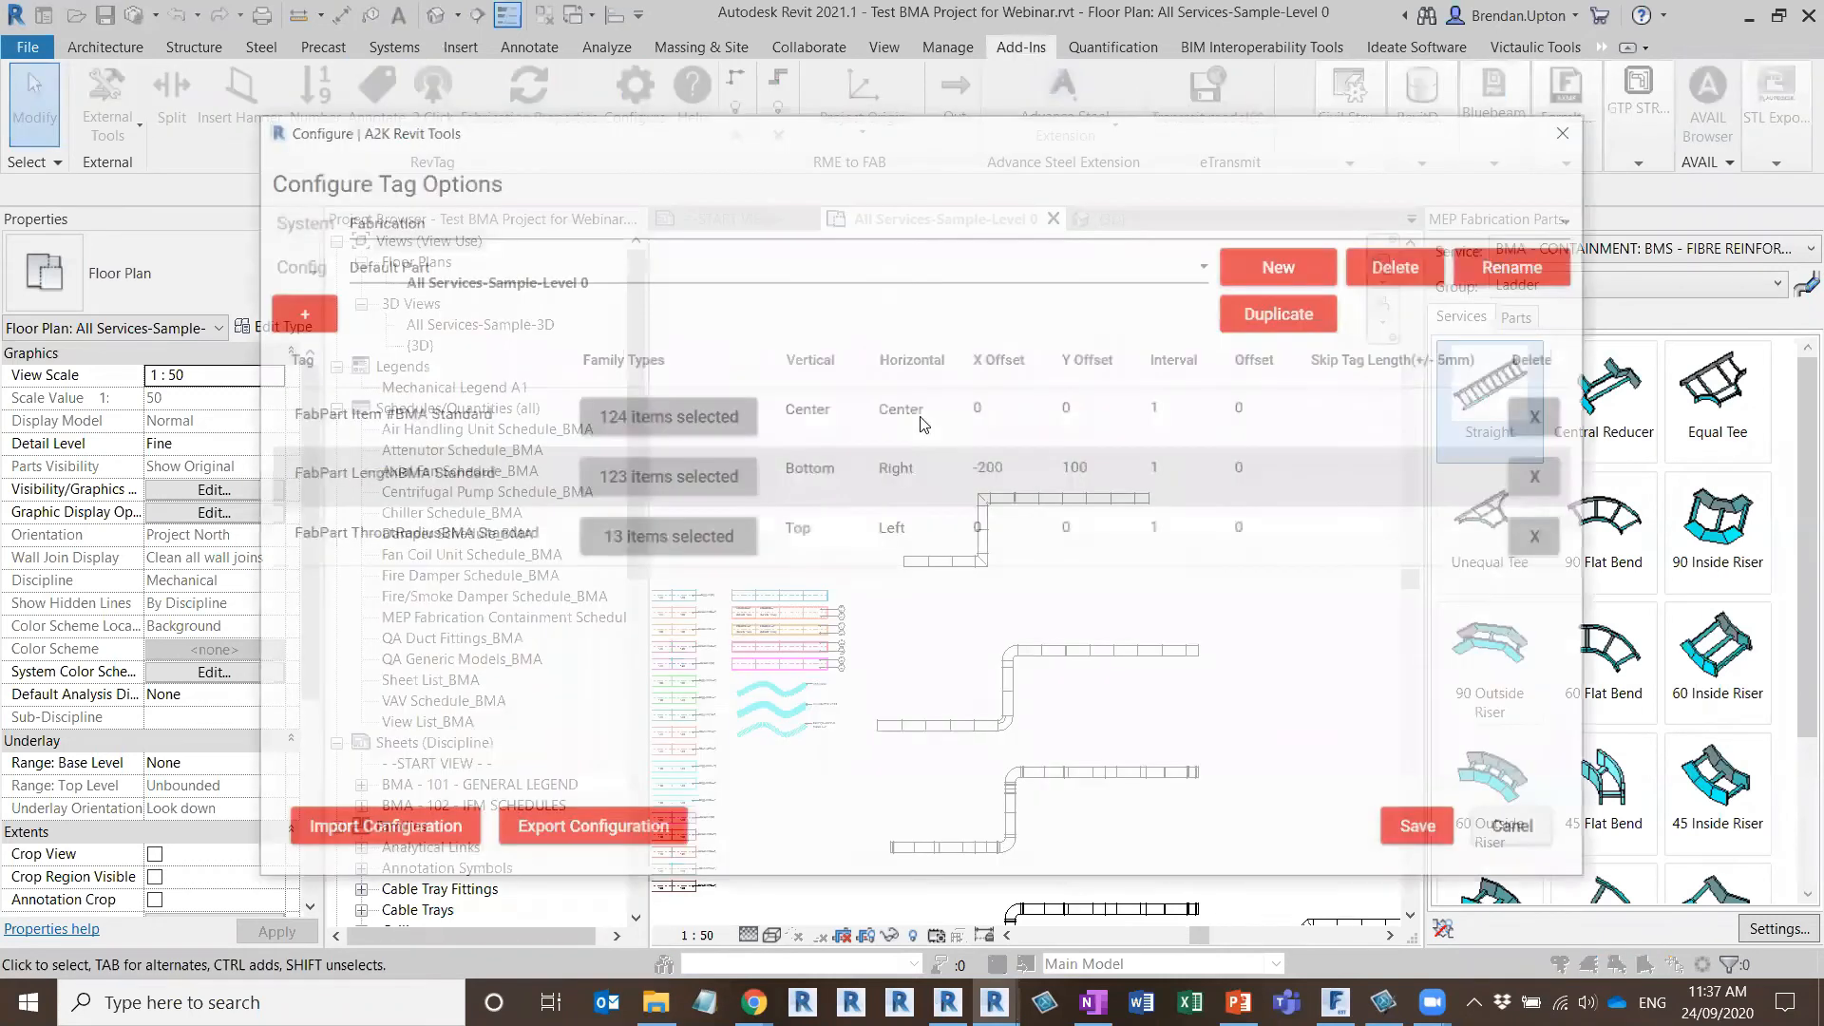
drag(994, 118, 1075, 76)
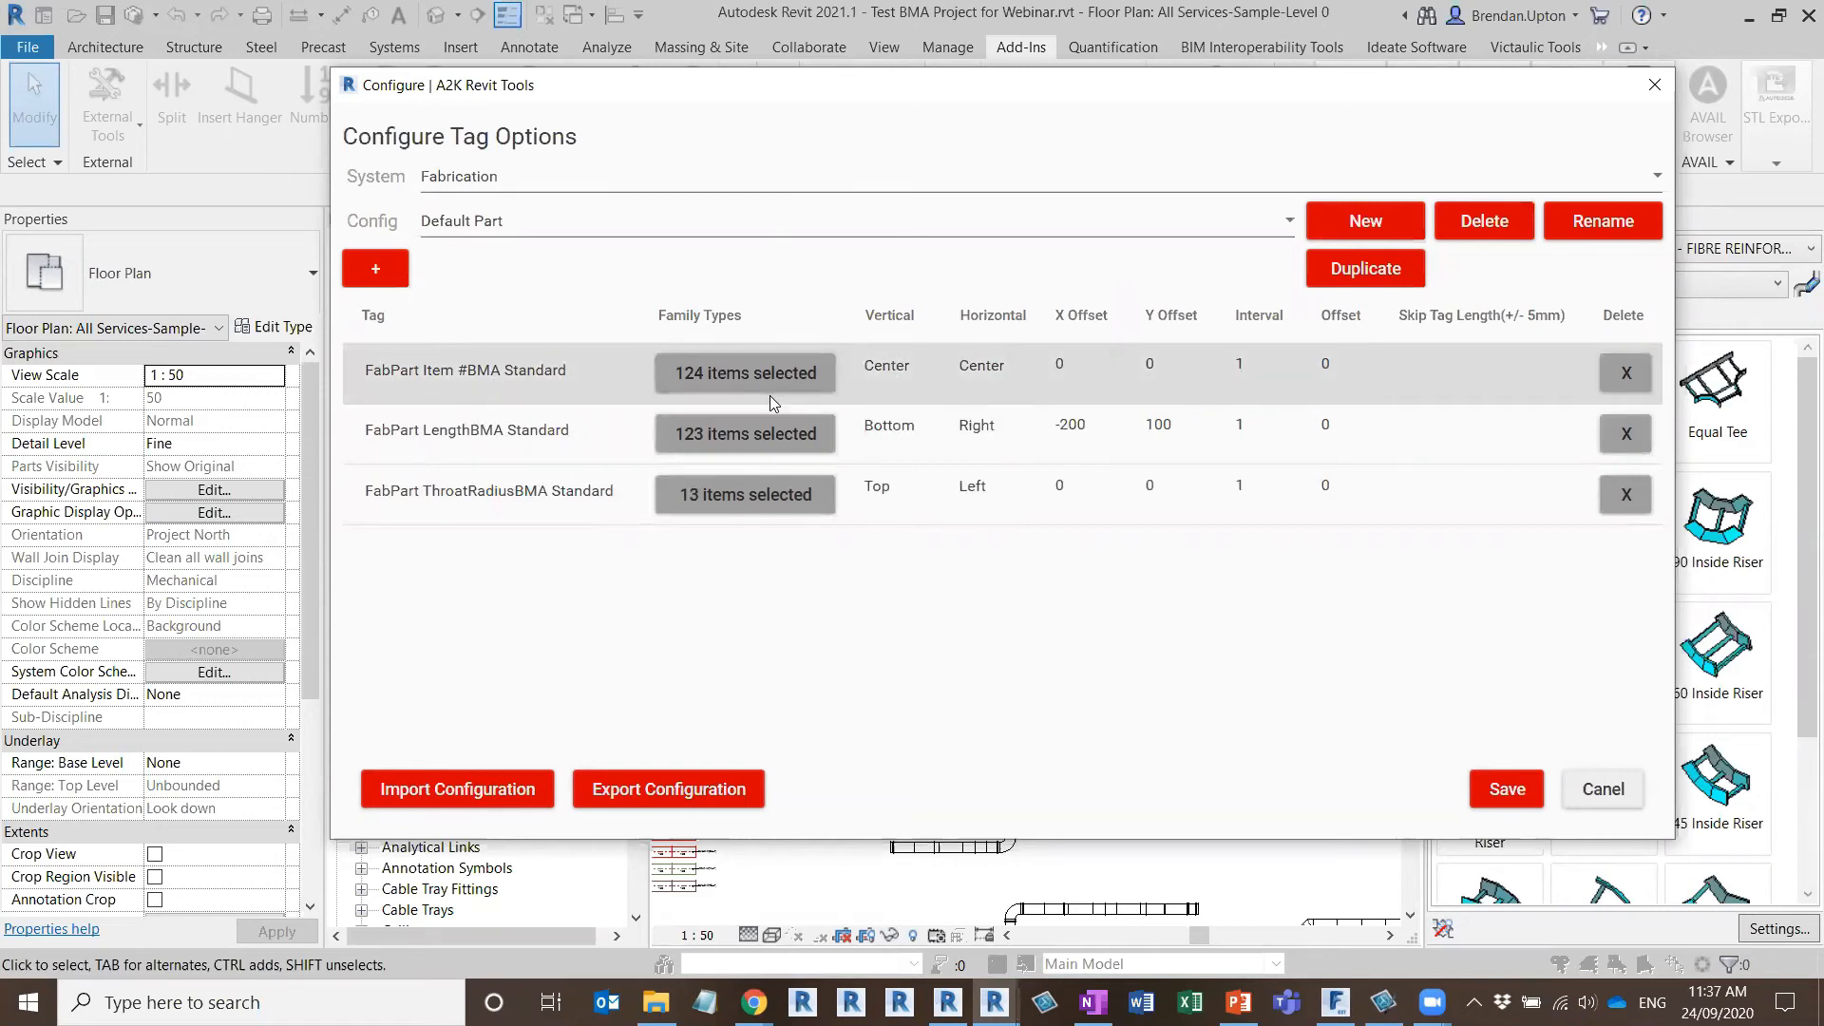
click(432, 377)
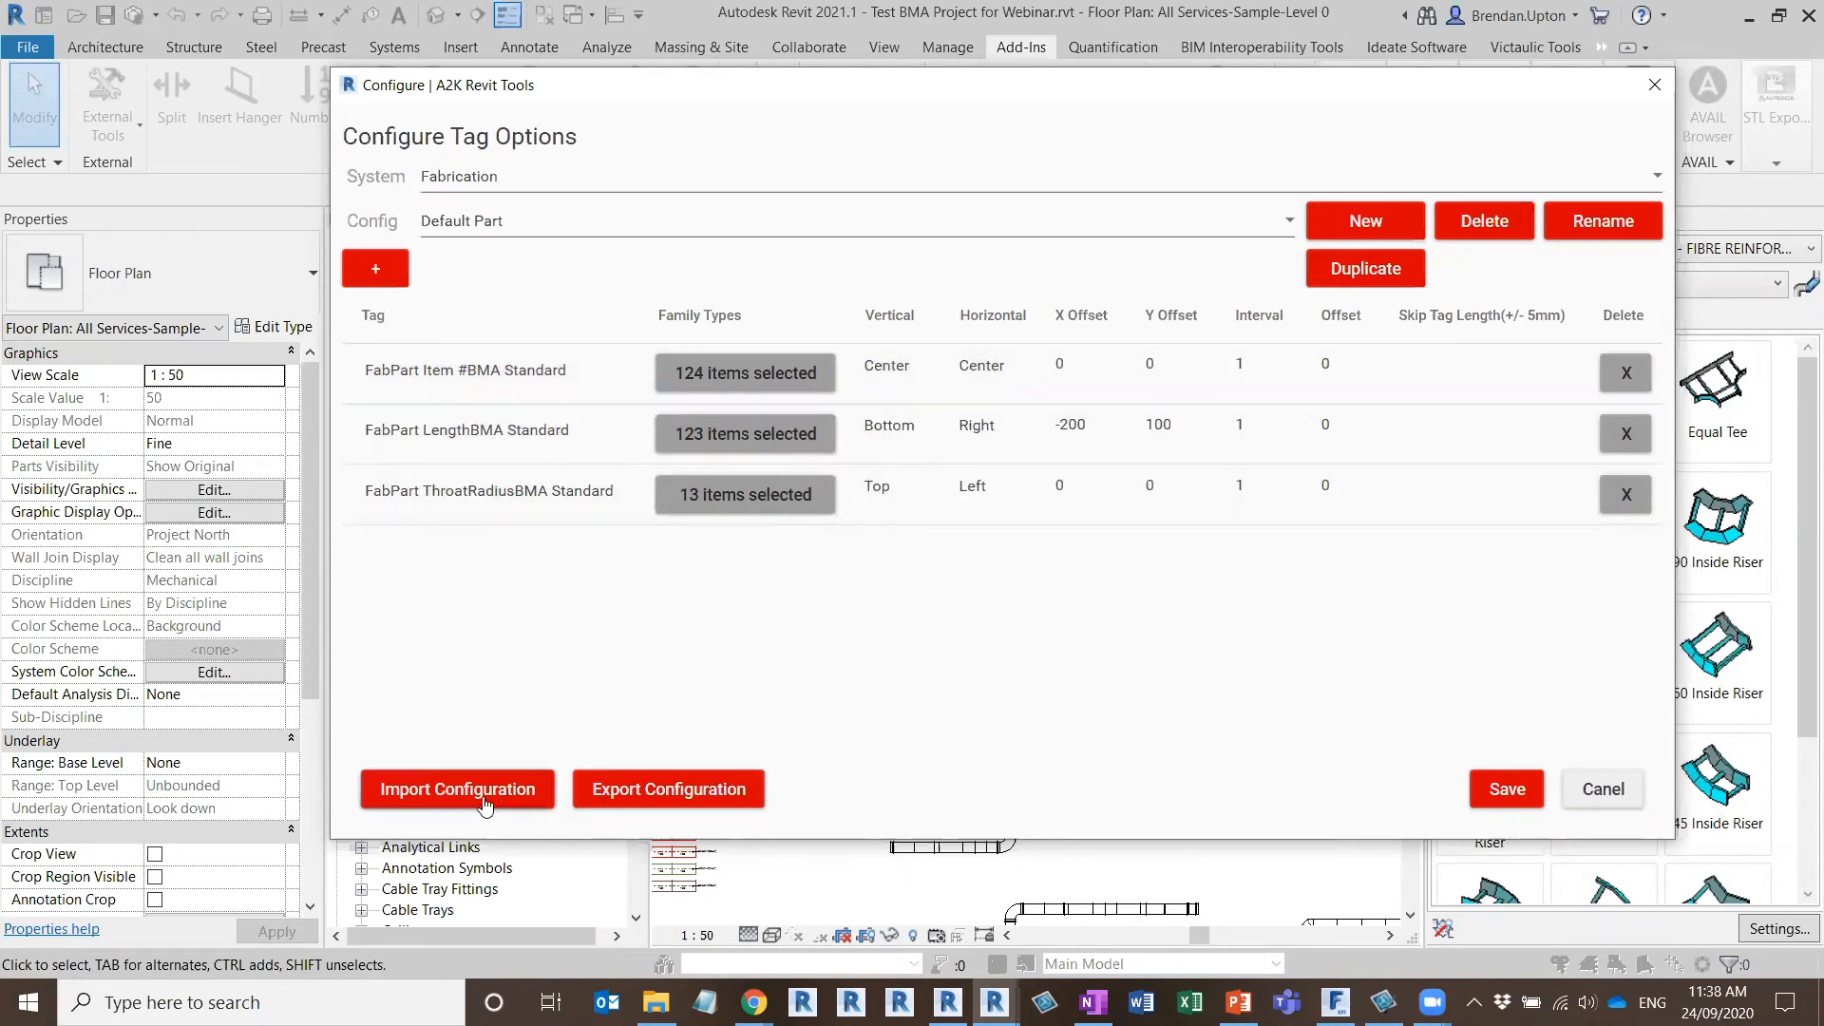
key(ctrl)
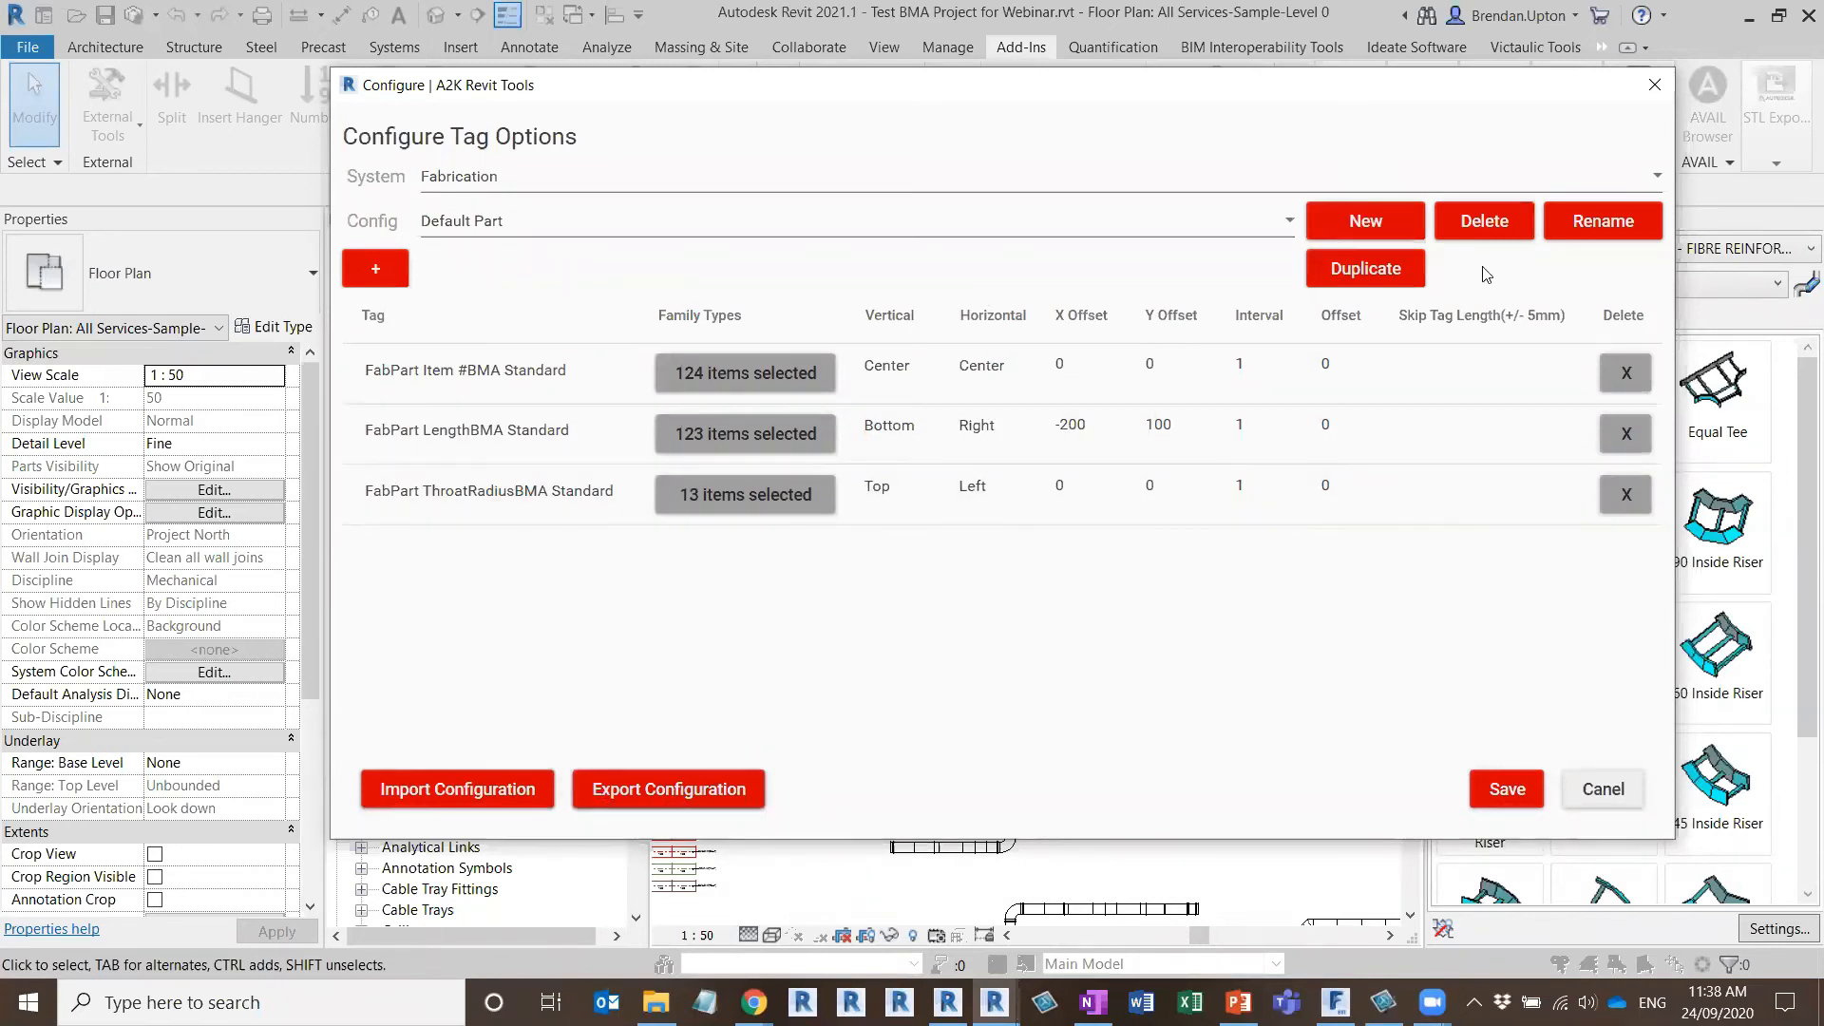
click(1504, 791)
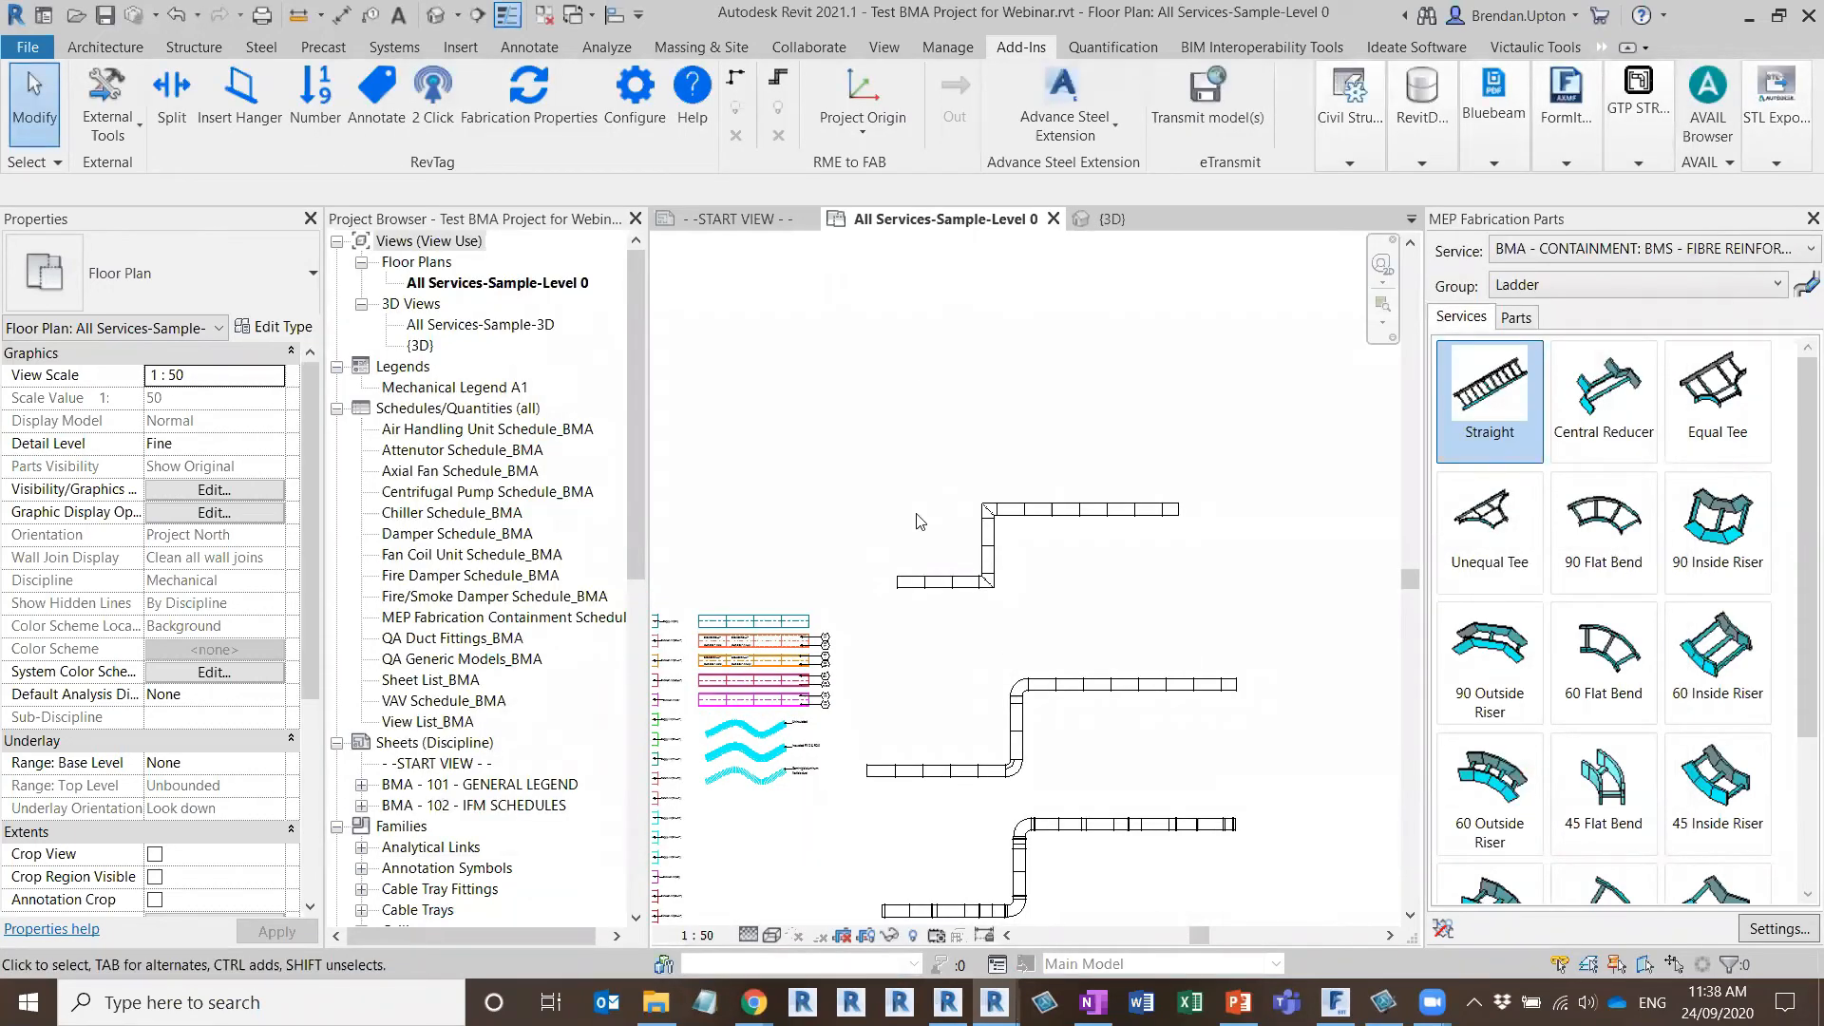
Annotate the uppermost stepped duct run by rectangle pick, using the Fabrication system and the Default Part configuration
scroll(975, 549, up, 3)
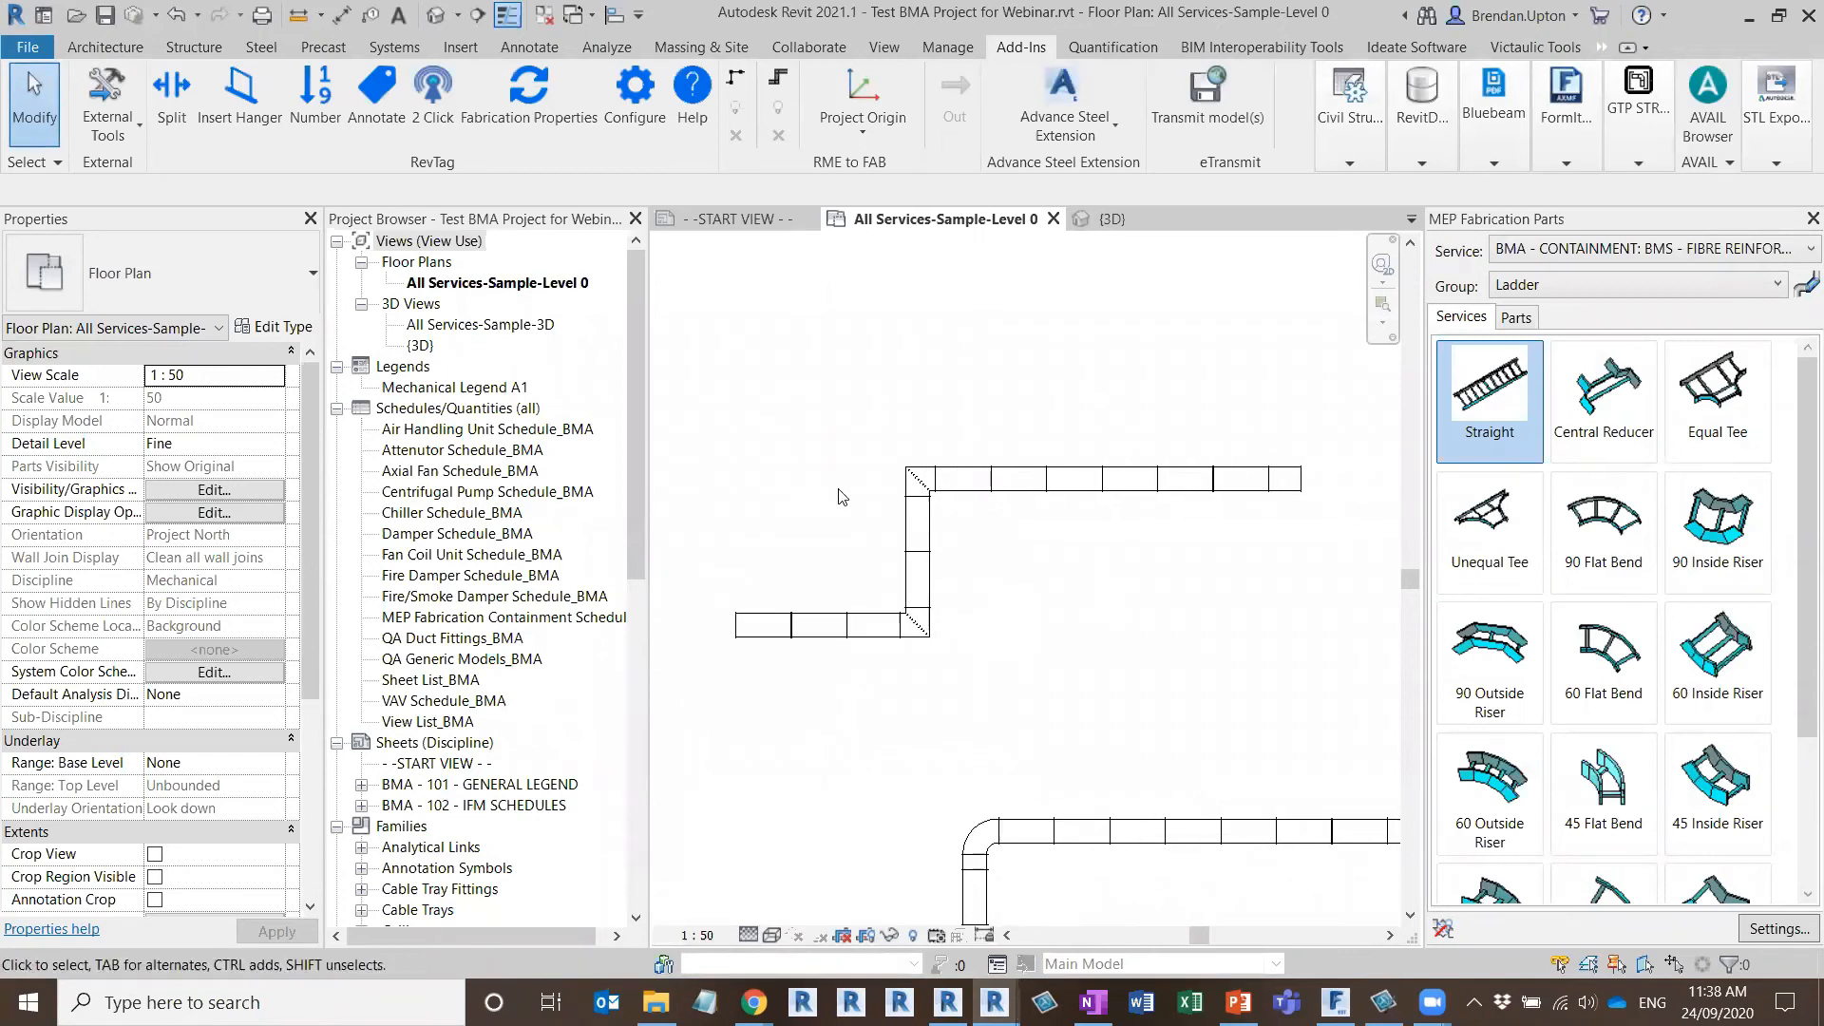
scroll(842, 497, up, 1)
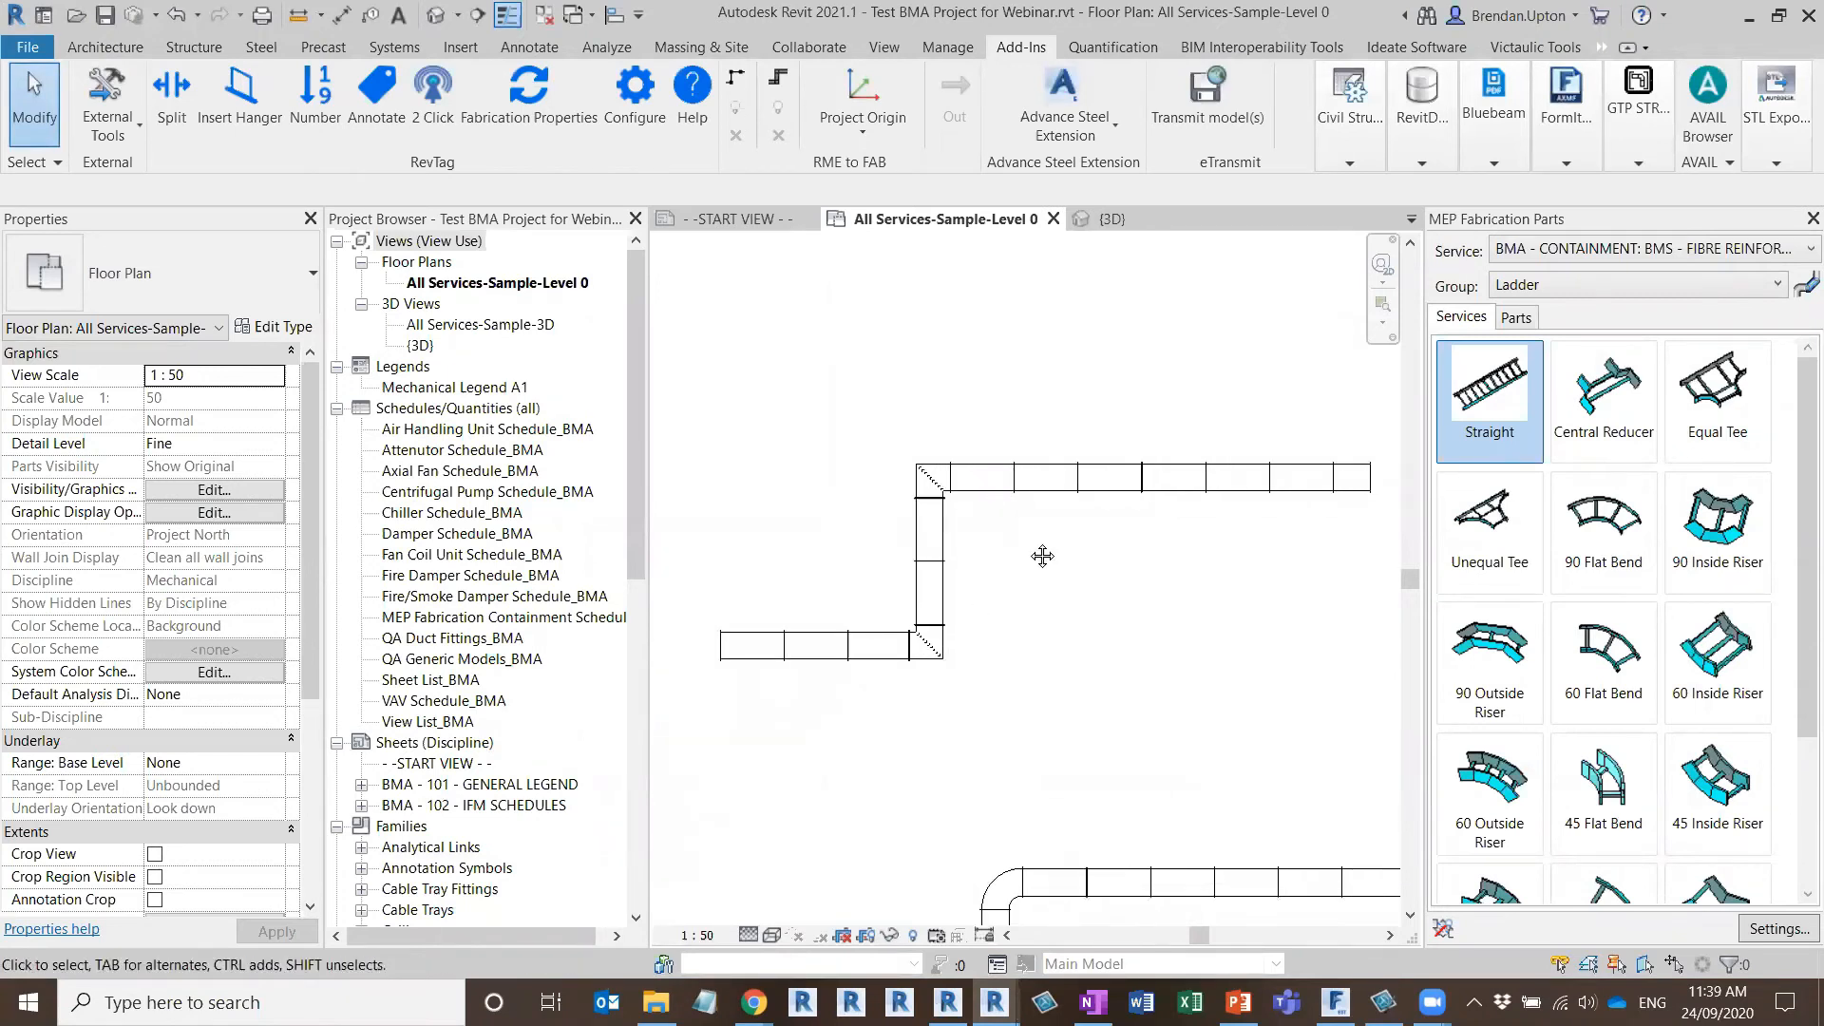
middle_drag(1043, 555, 1017, 556)
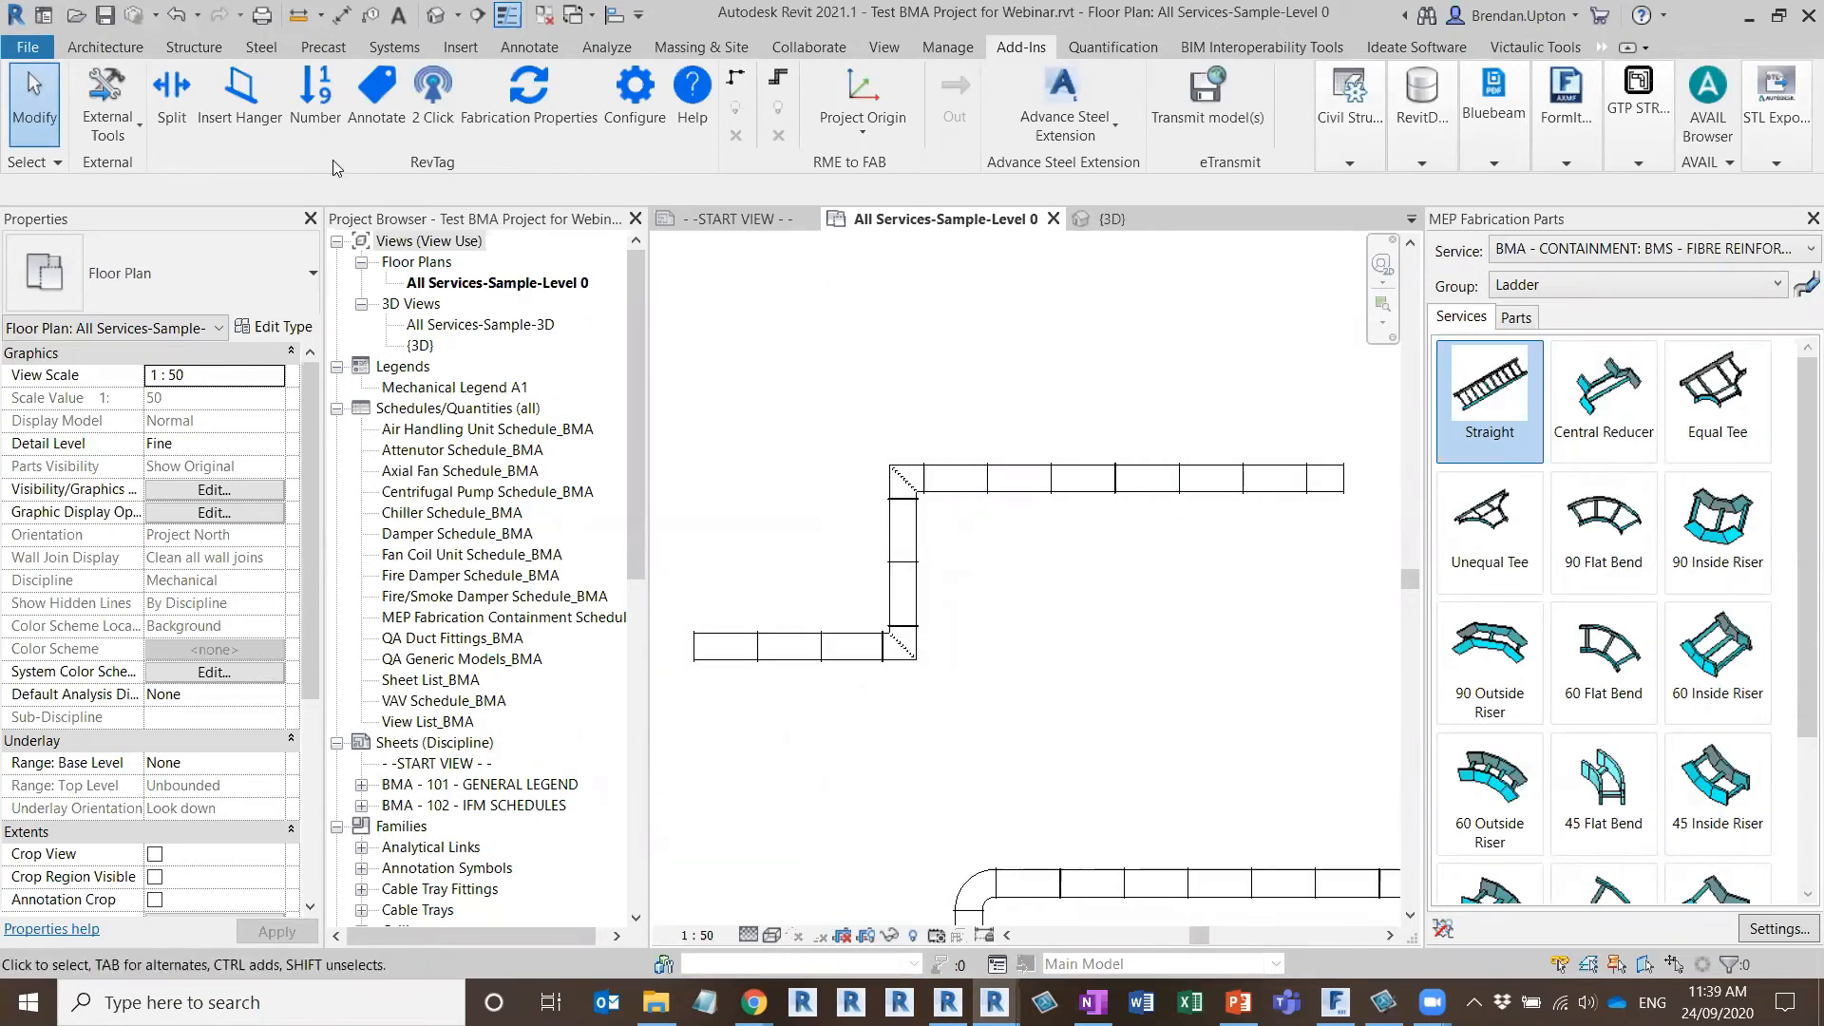
click(376, 95)
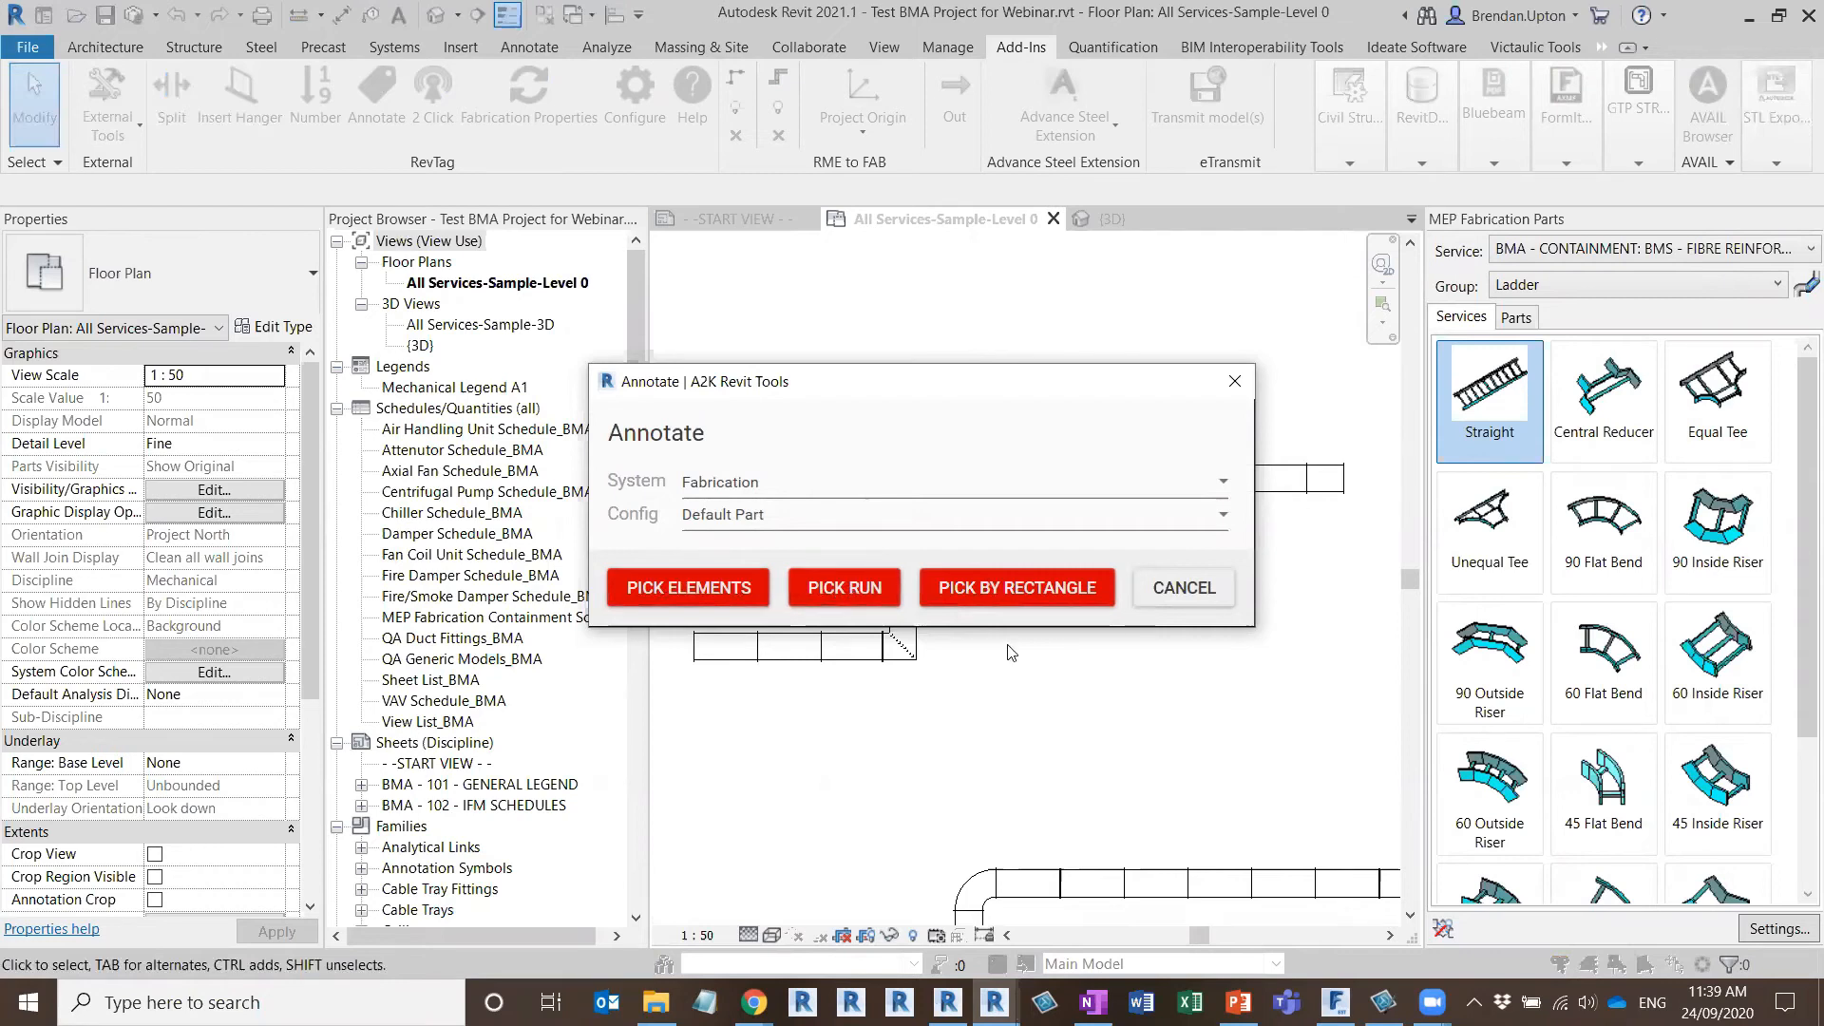
click(1034, 596)
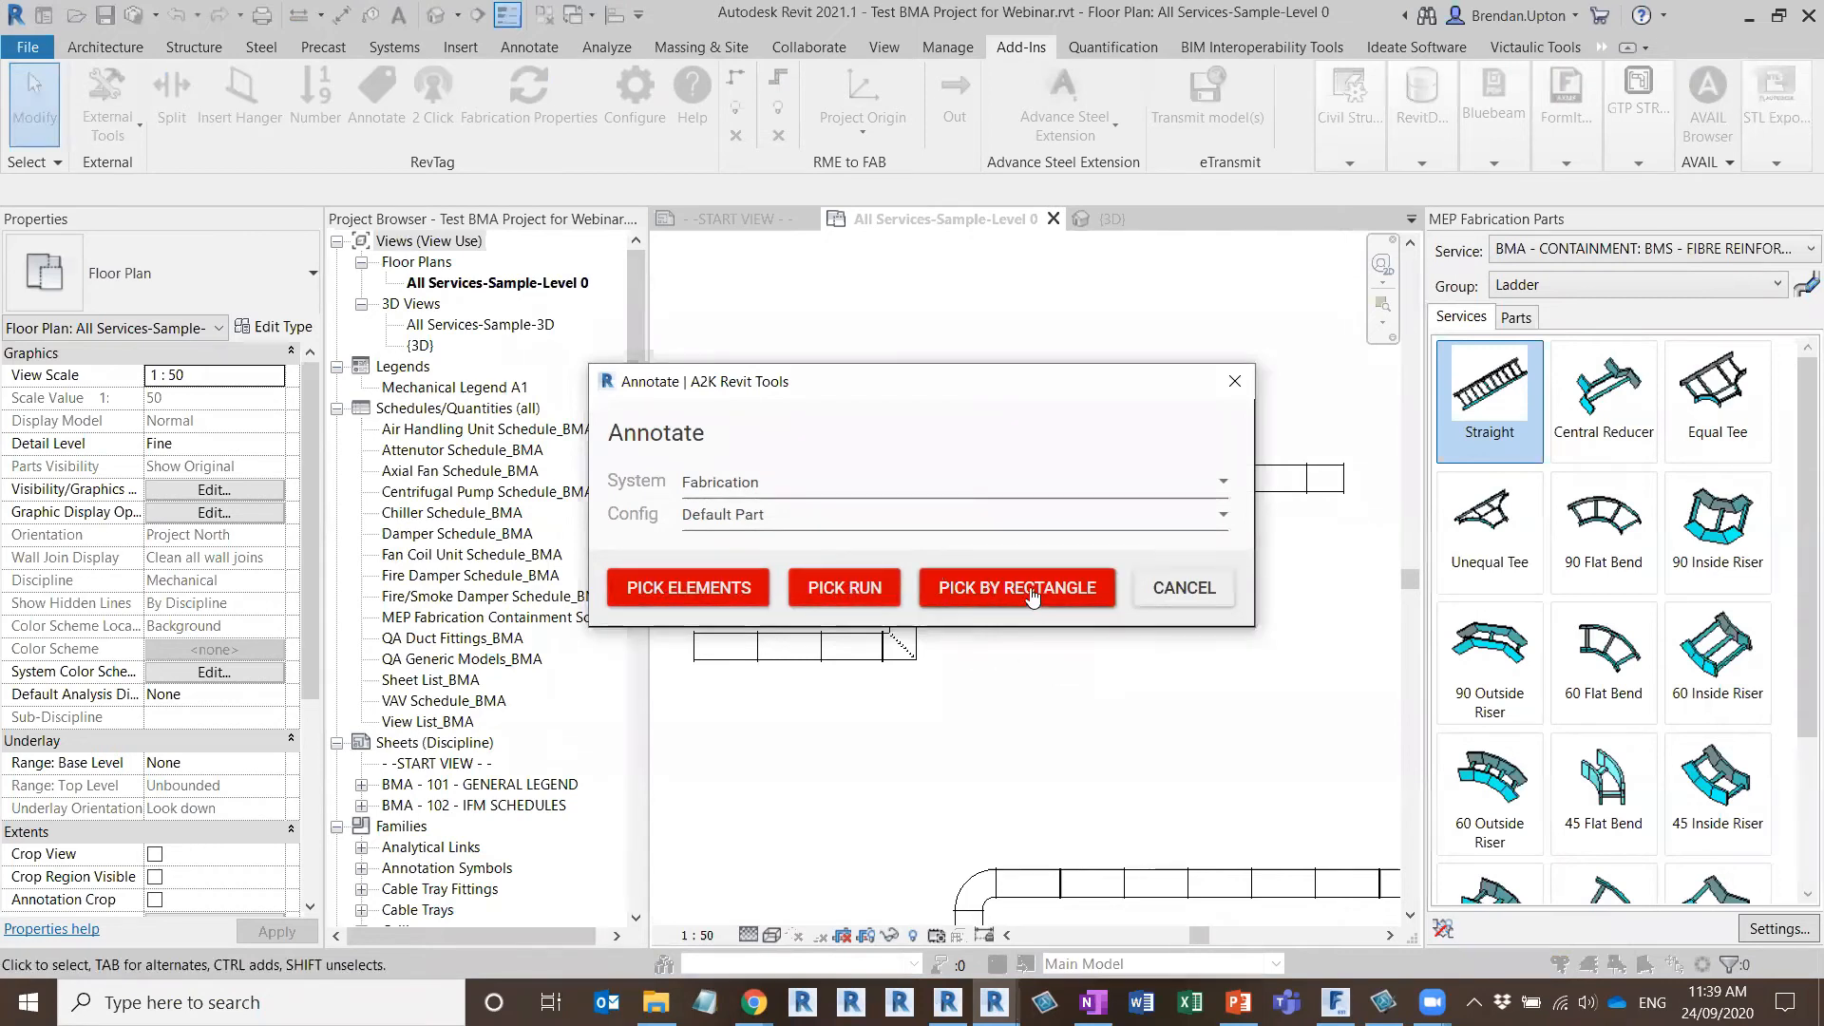
mouse_move(677, 401)
mouse_down()
mouse_move(1266, 713)
mouse_move(1363, 742)
mouse_up()
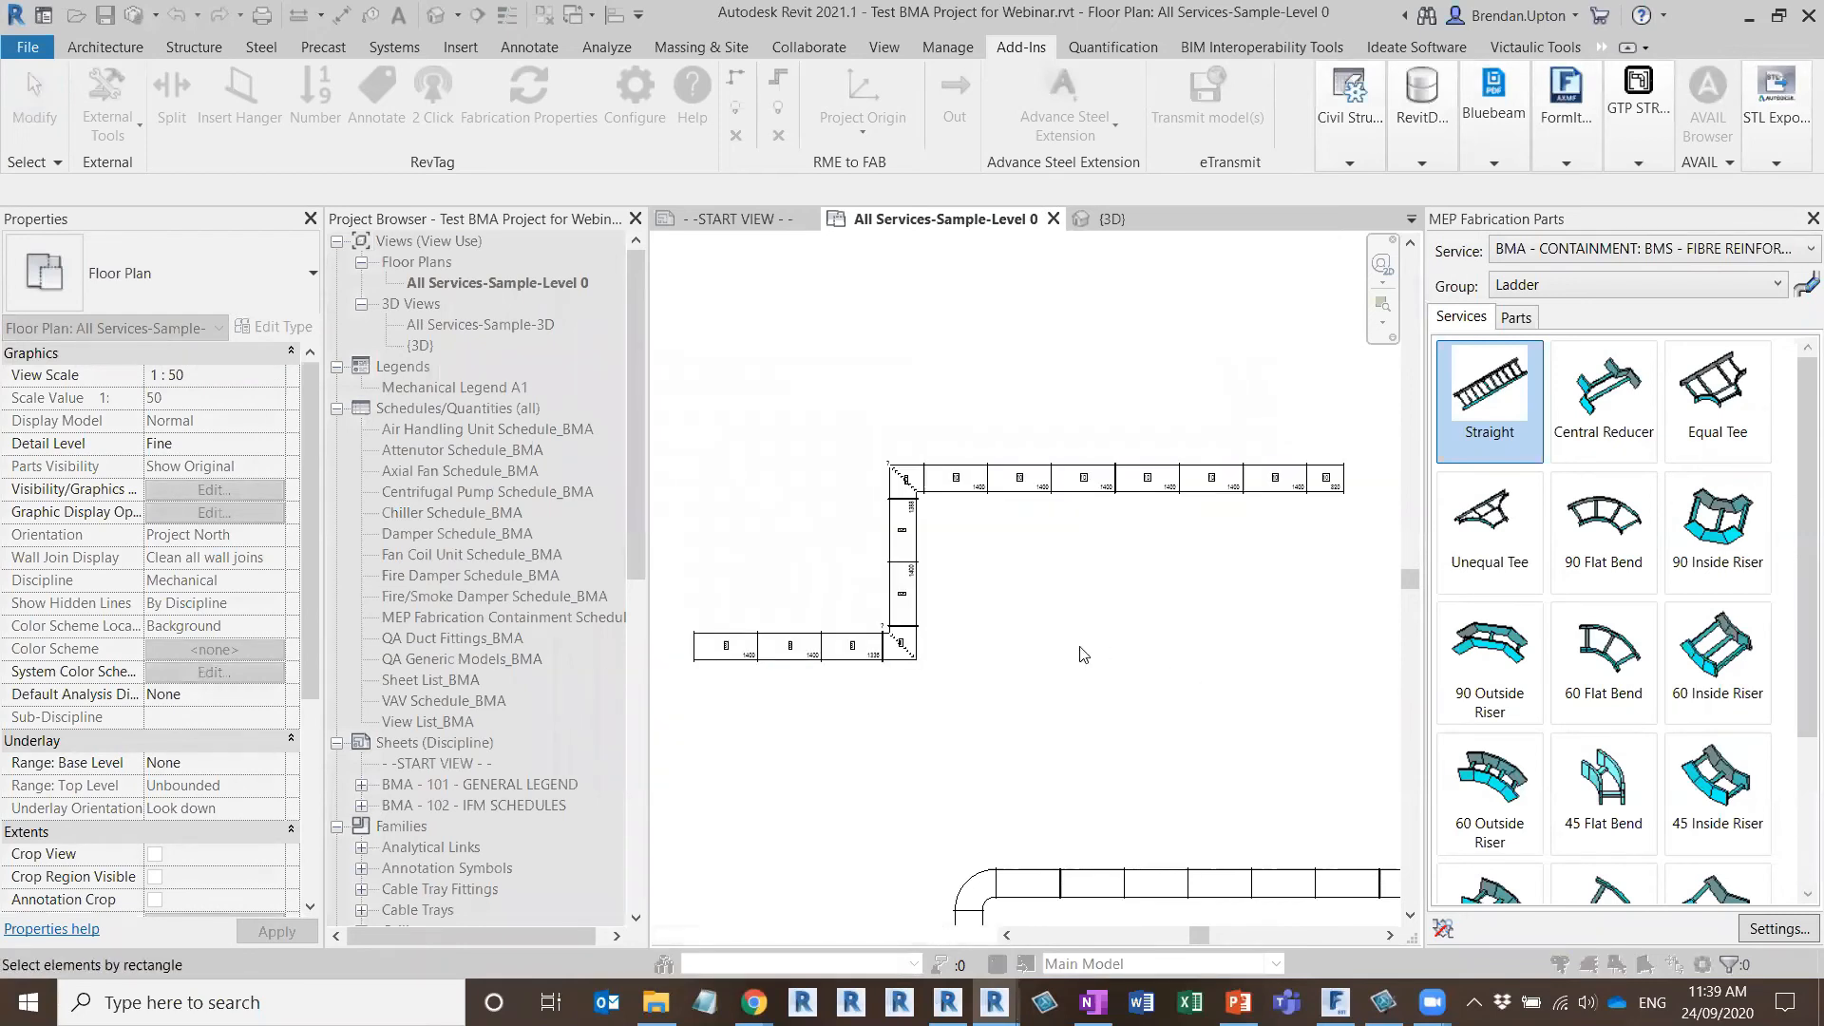
Examine the item number, length and throat radius tags on the annotated duct run's straights and elbows
scroll(679, 696, up, 5)
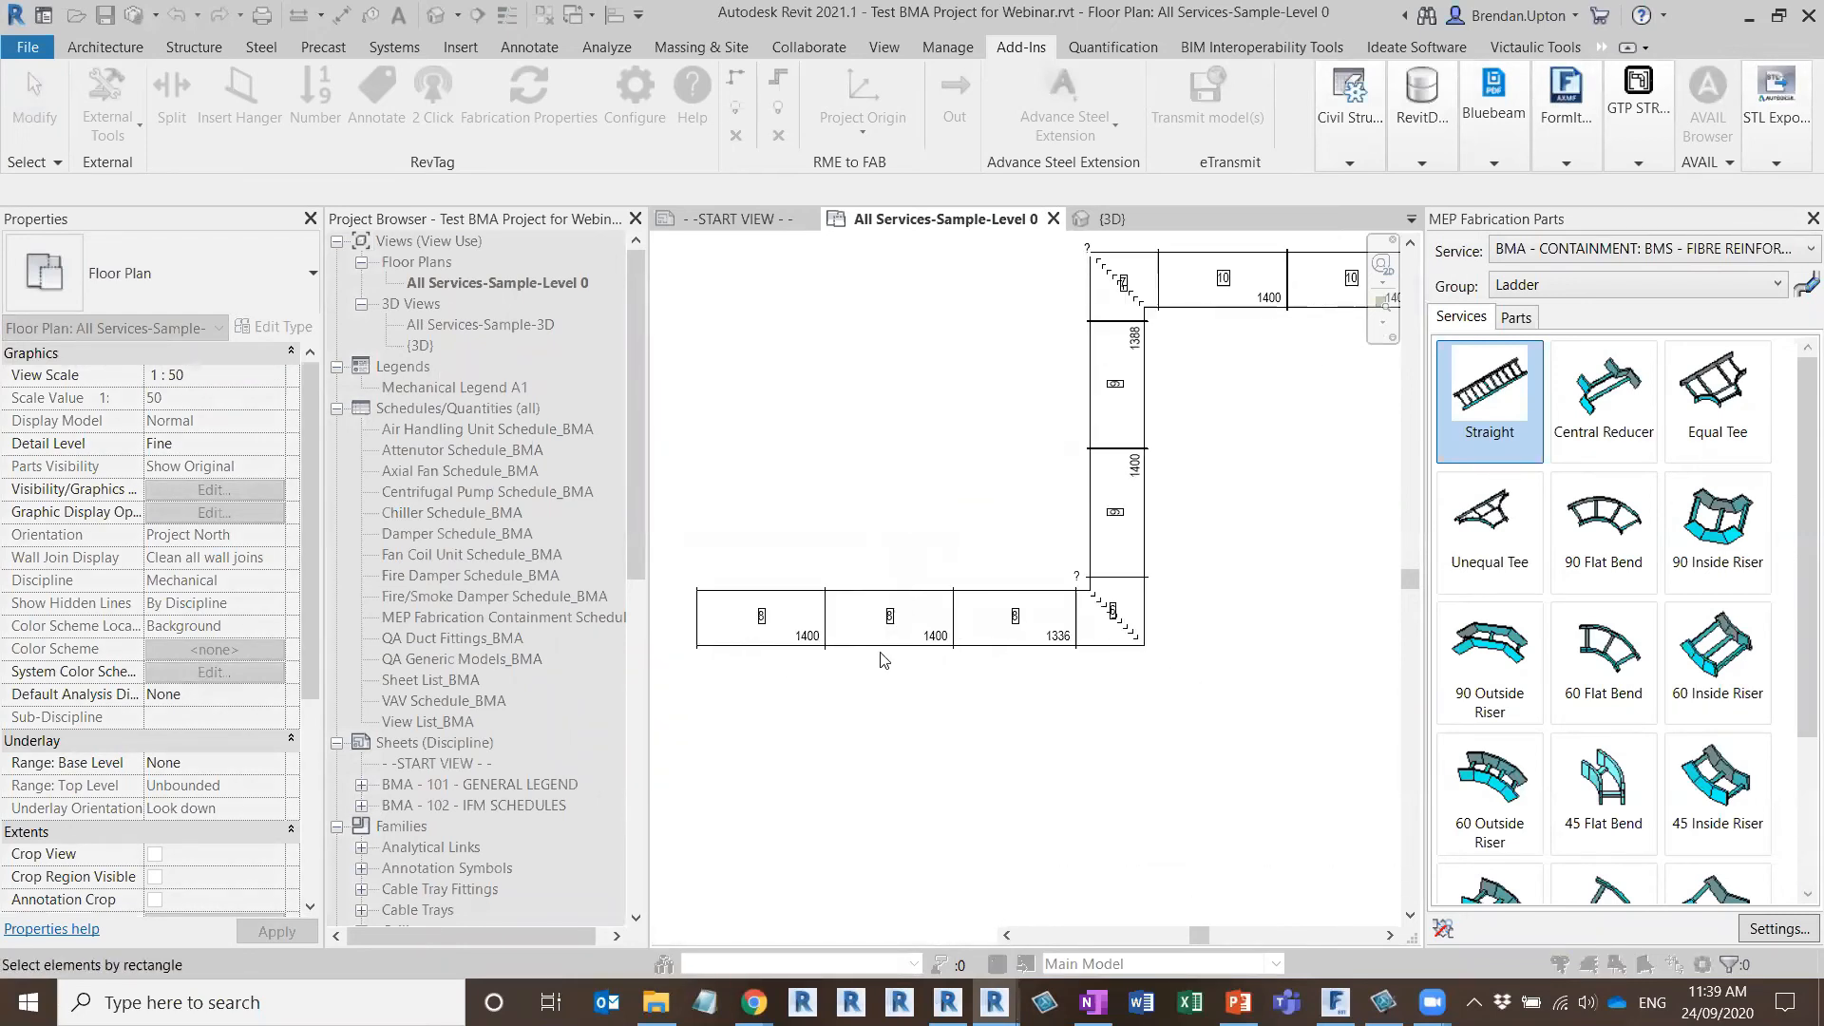
scroll(883, 650, up, 1)
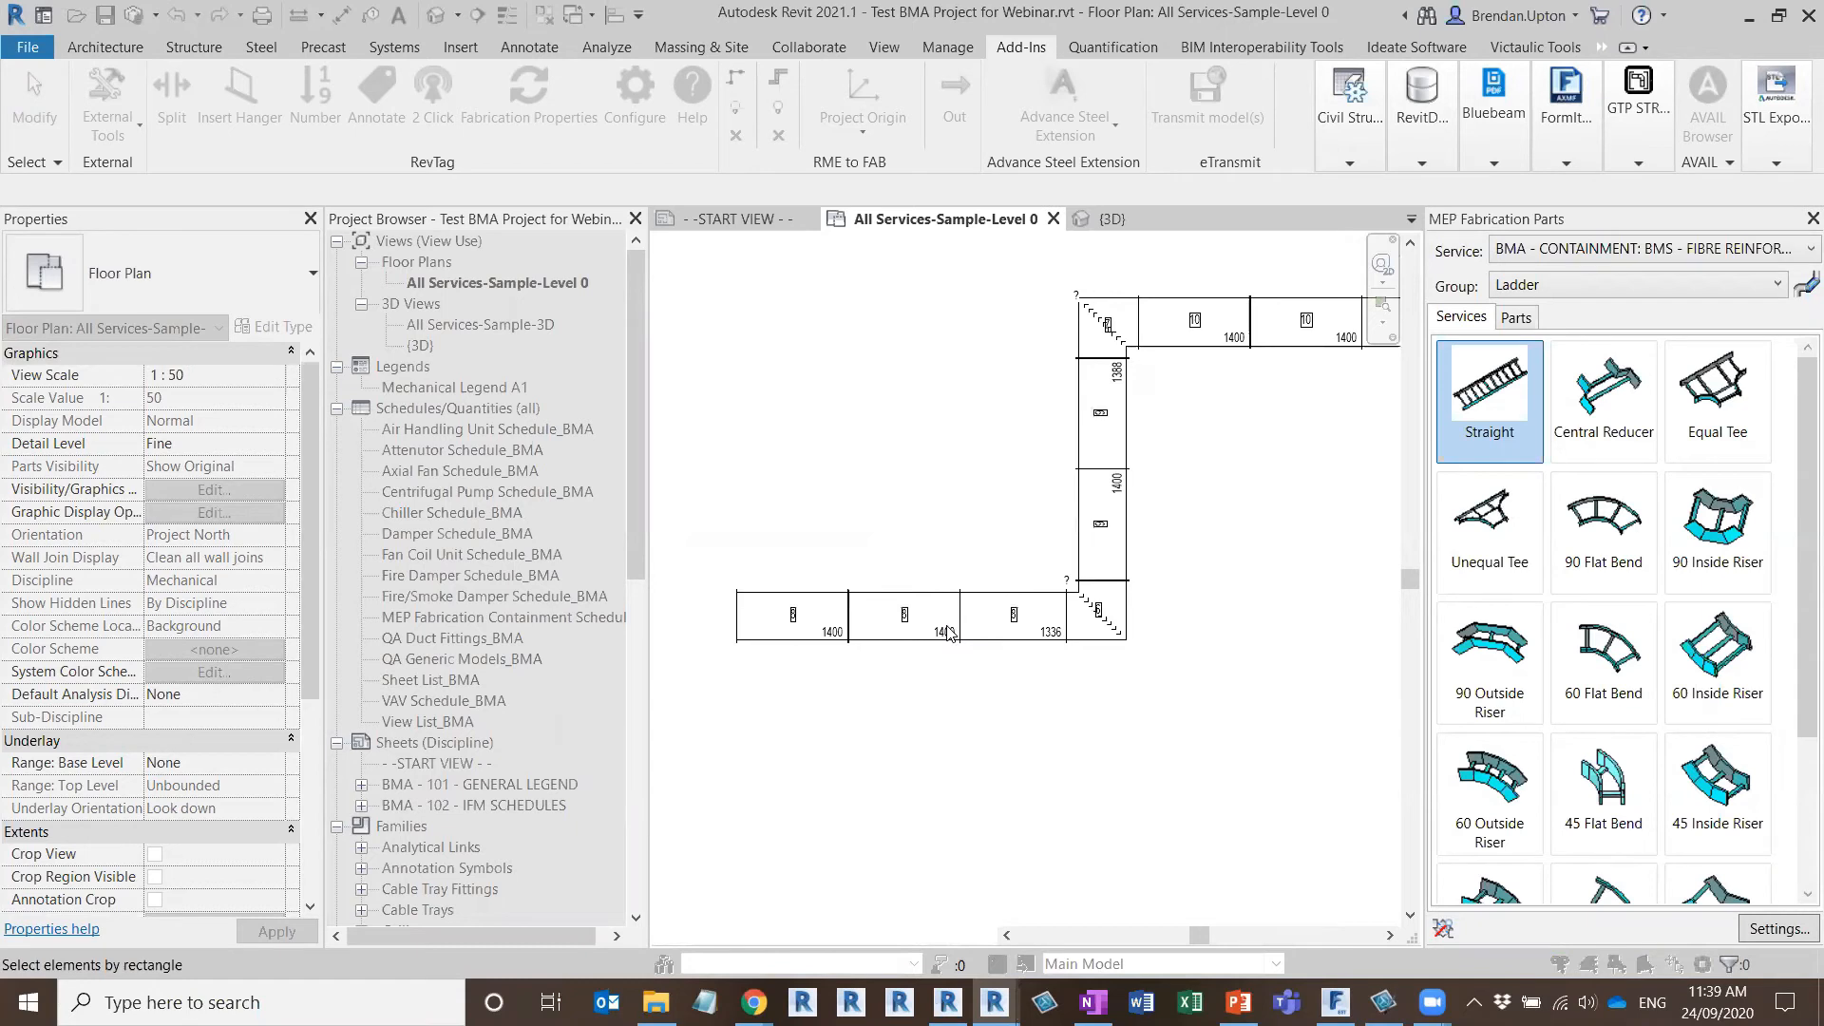
scroll(1073, 610, up, 3)
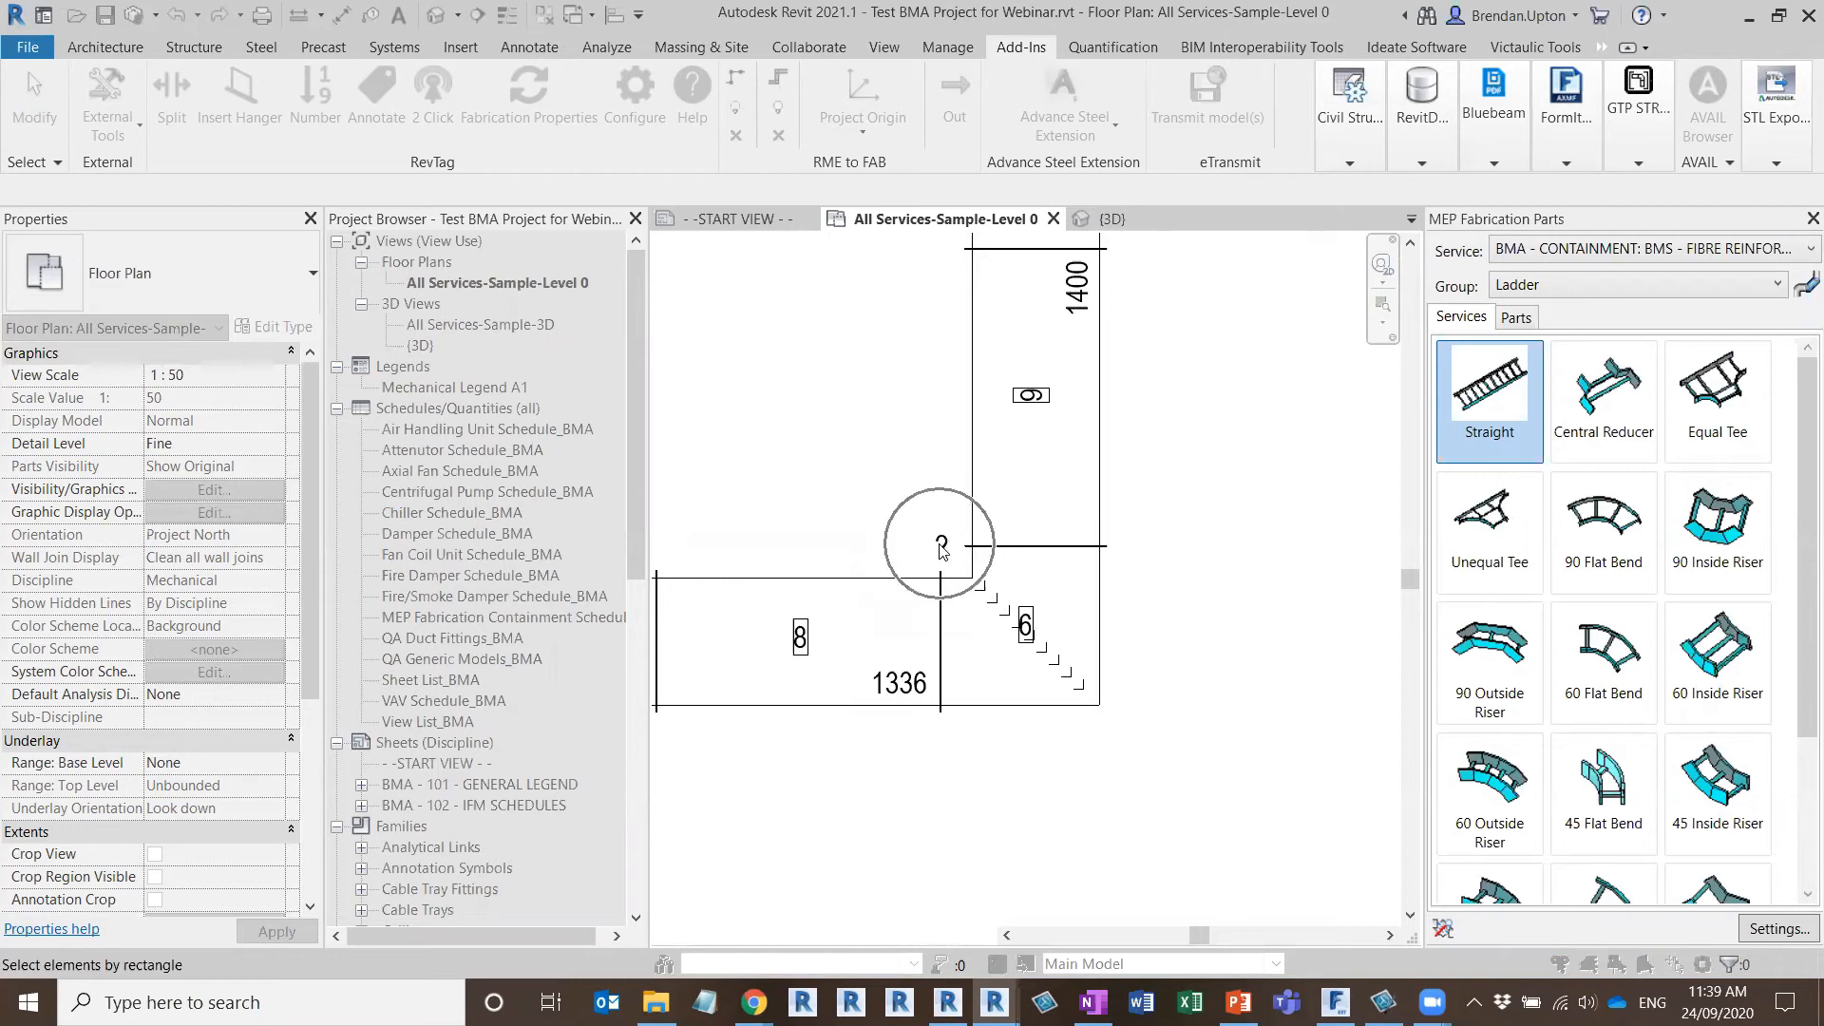
scroll(940, 549, down, 2)
scroll(941, 549, down, 3)
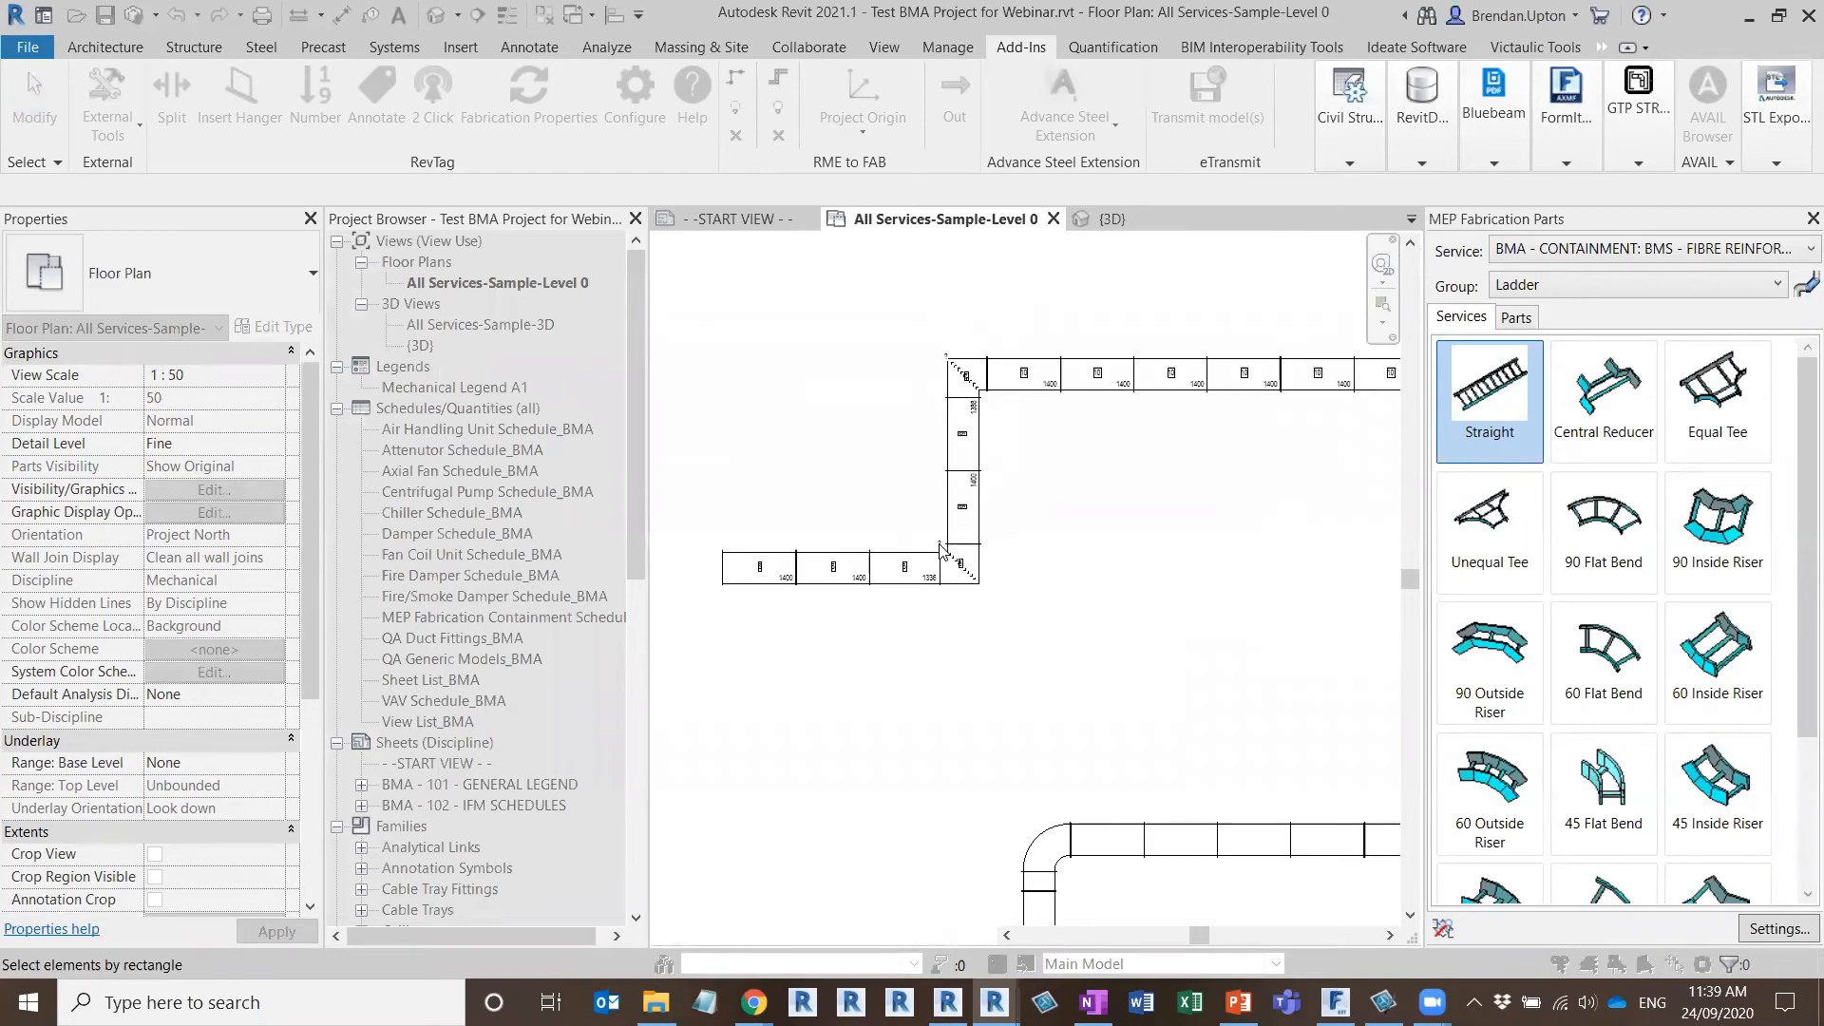
scroll(780, 582, up, 5)
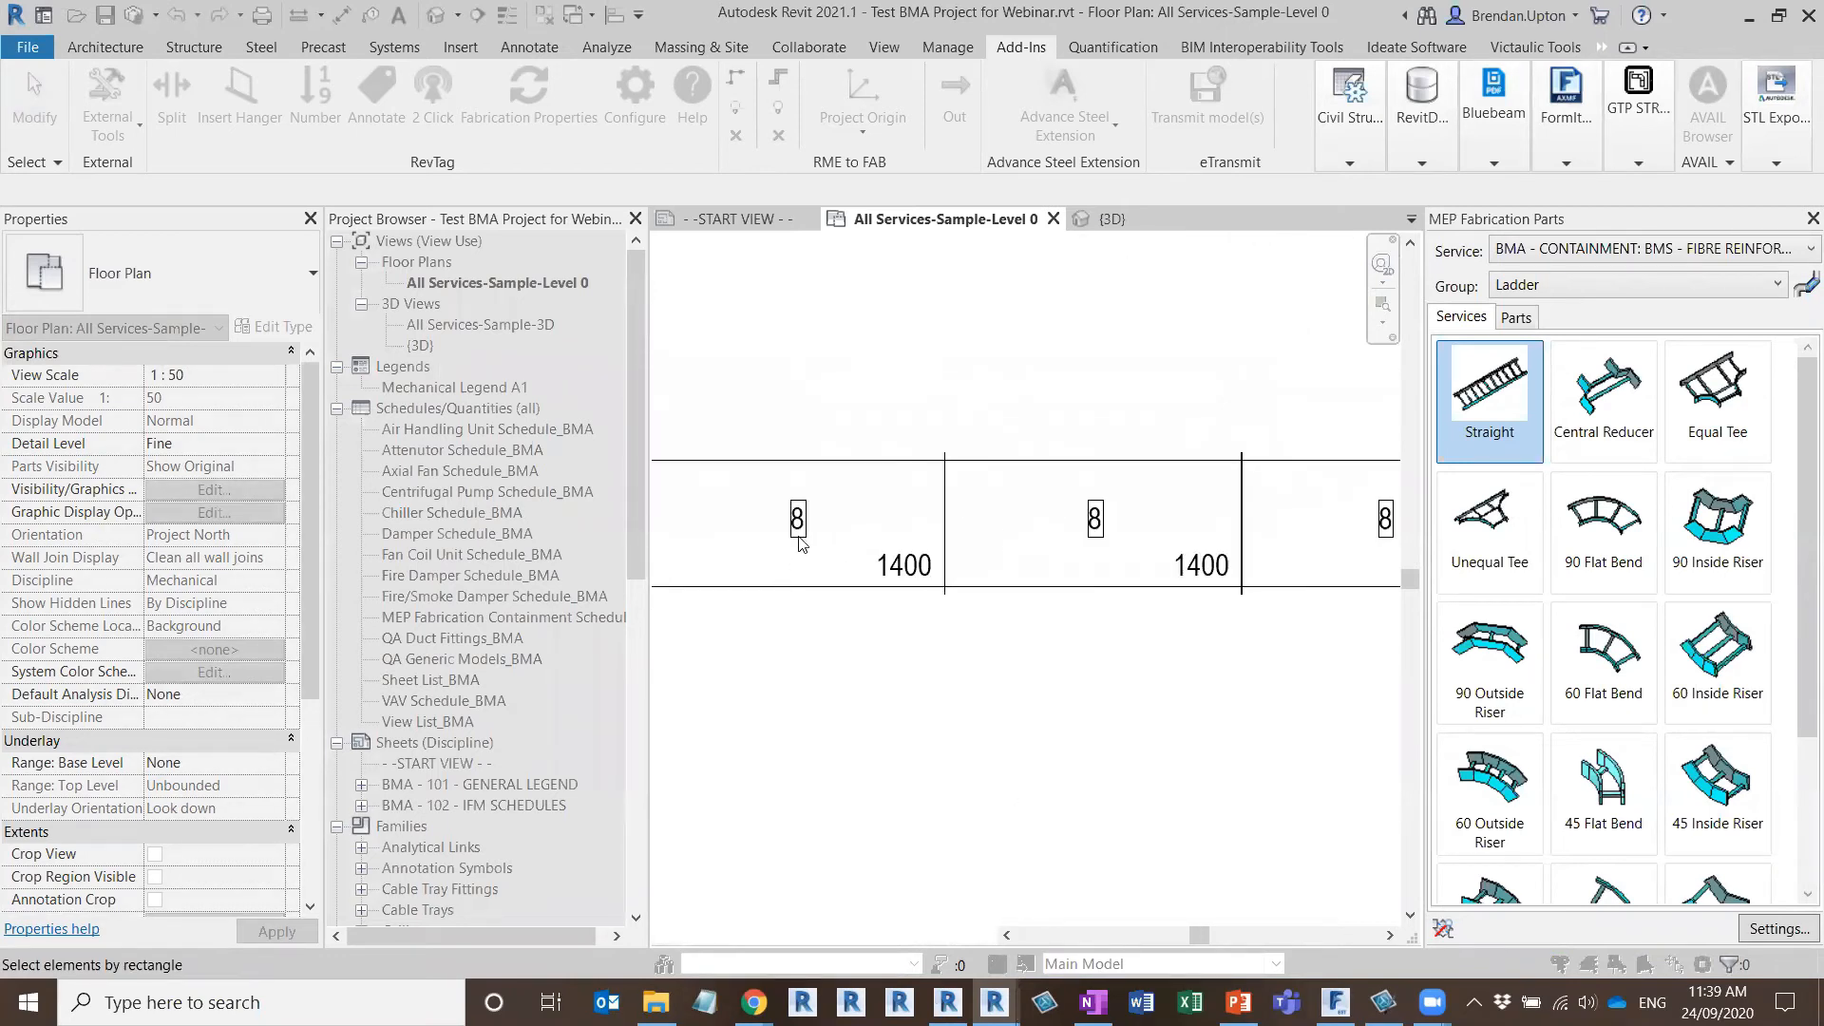
Annotate the second stepped duct run from the top by rectangle pick, using the Fabrication system and the Default Part configuration
scroll(1079, 542, down, 3)
scroll(1090, 547, down, 3)
middle_drag(1116, 549, 934, 570)
scroll(930, 567, down, 2)
scroll(903, 682, up, 1)
middle_drag(870, 704, 977, 632)
scroll(953, 705, down, 1)
middle_drag(934, 758, 943, 591)
scroll(936, 568, up, 2)
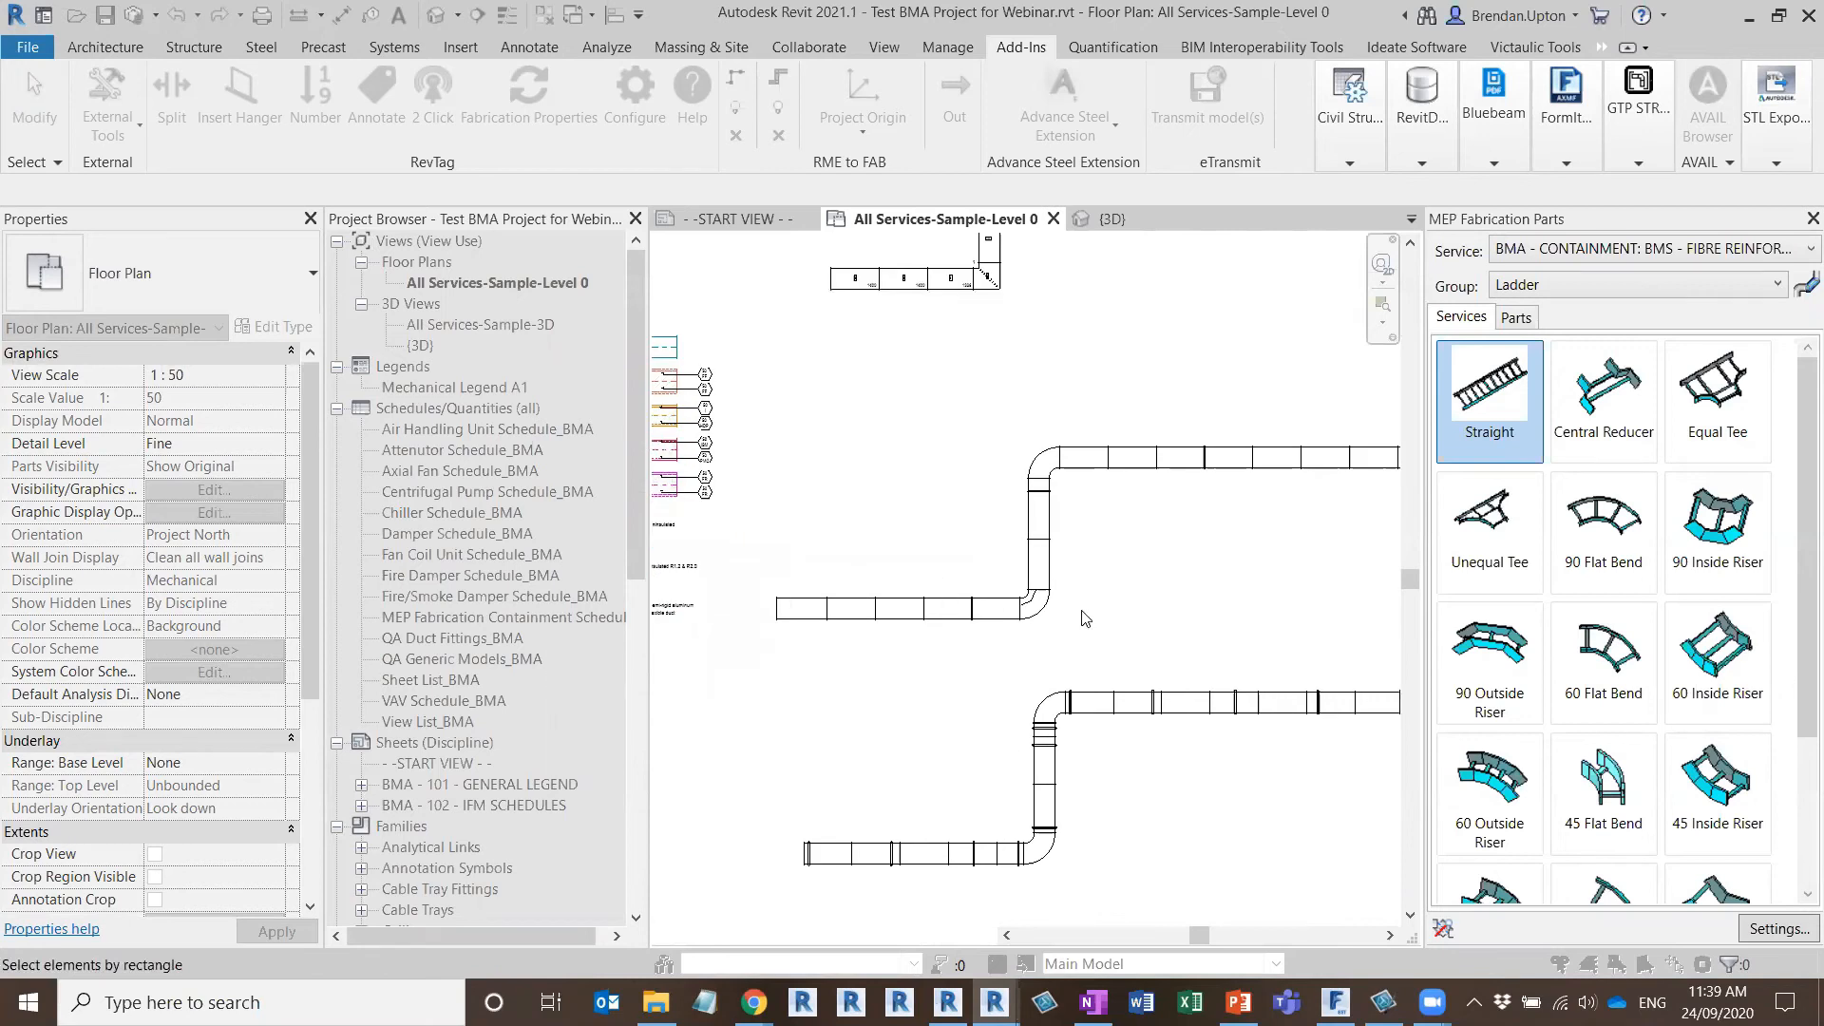
middle_drag(1086, 619, 994, 619)
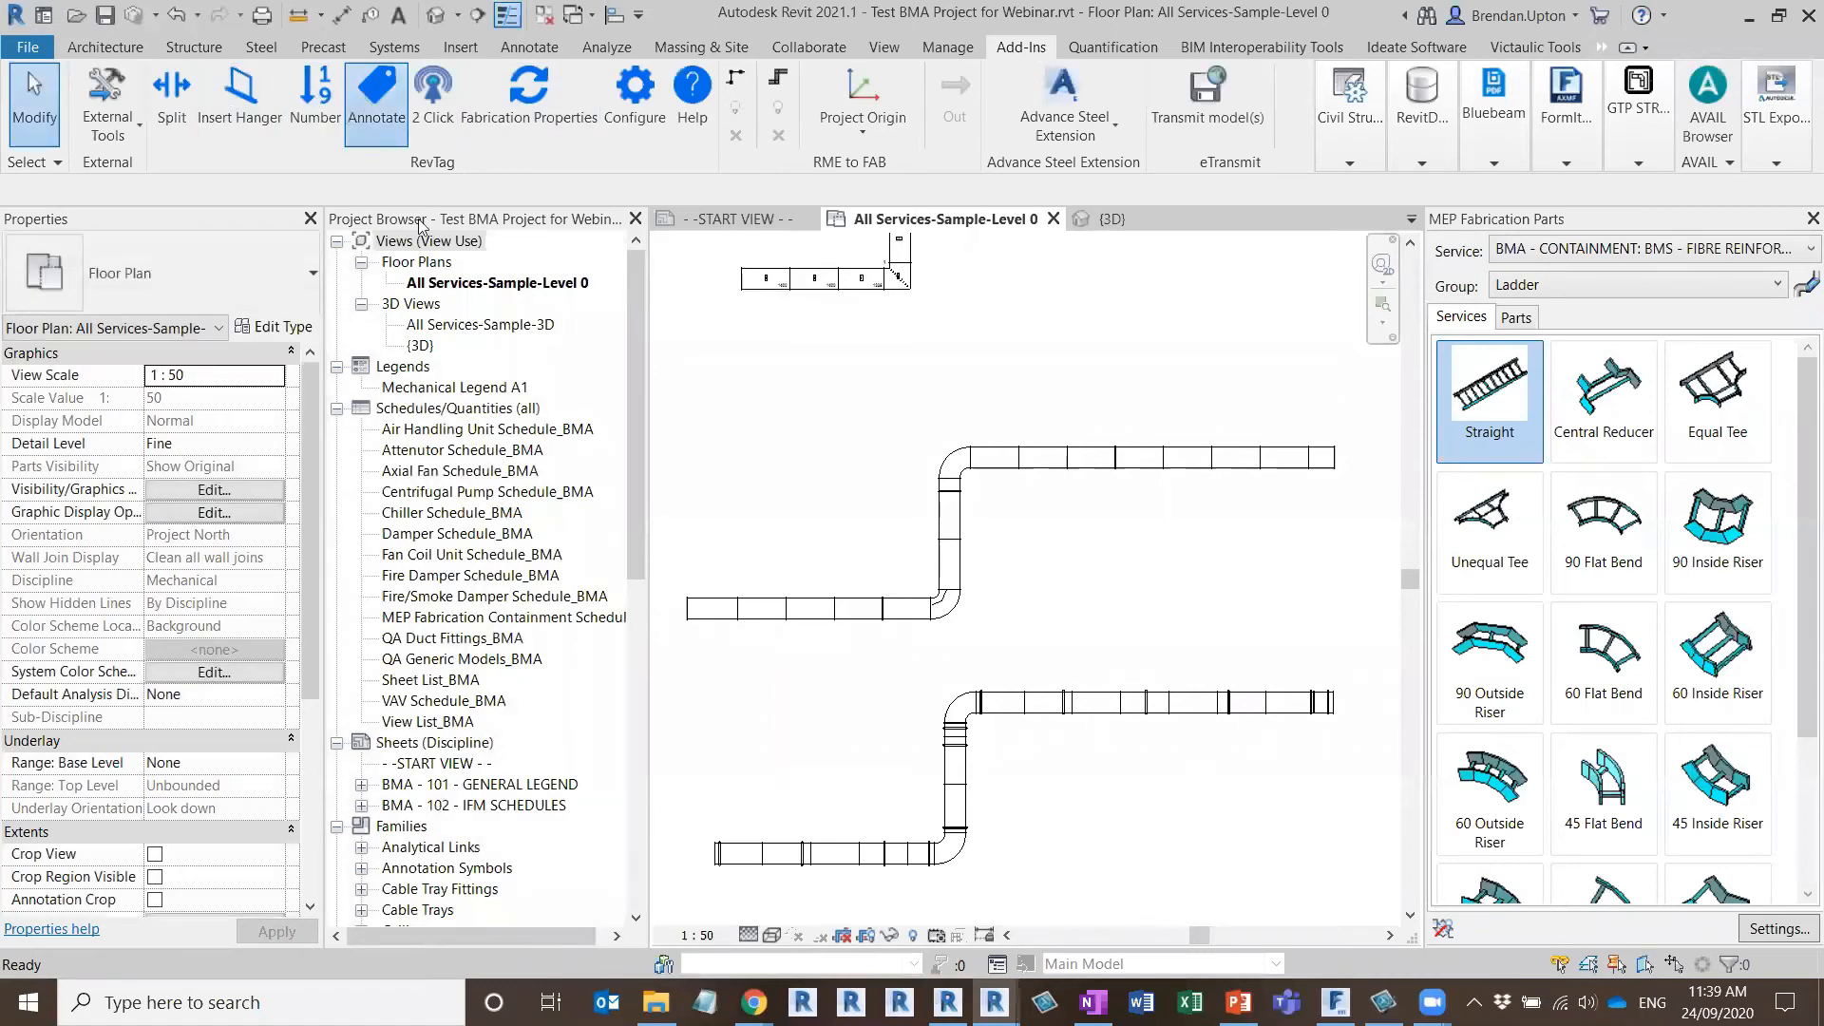
click(377, 90)
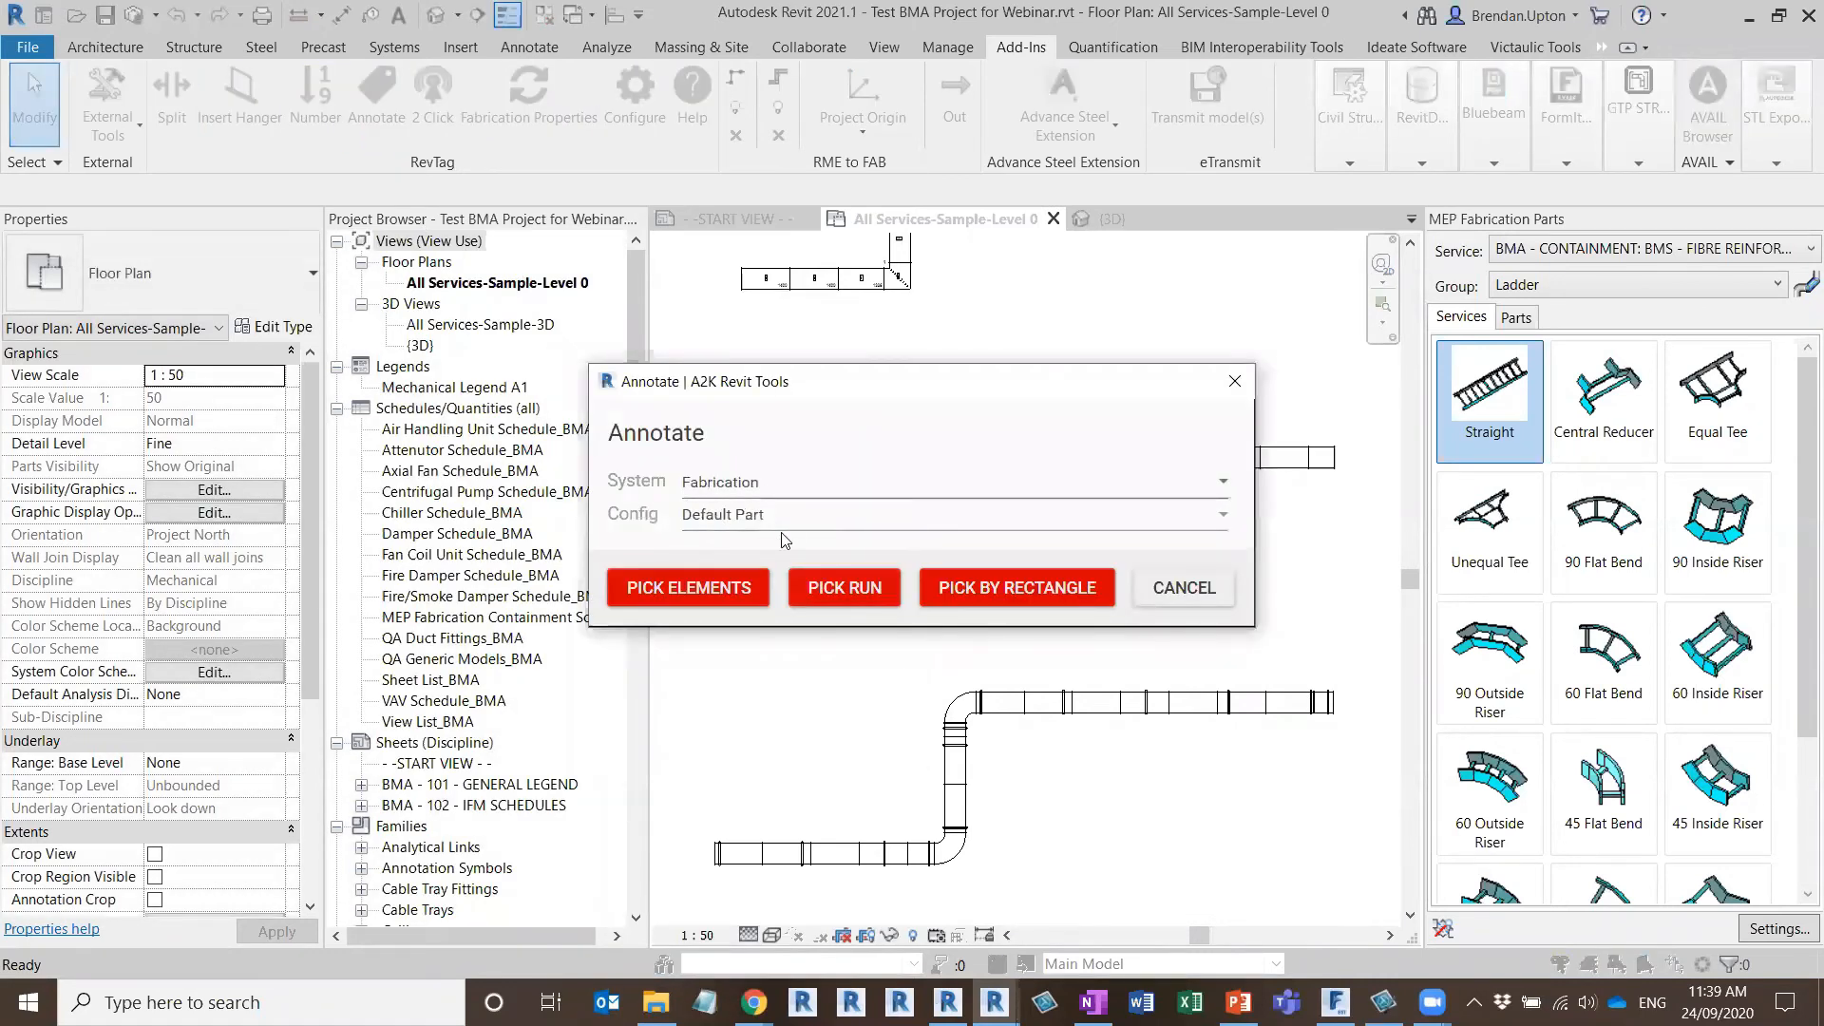
click(976, 597)
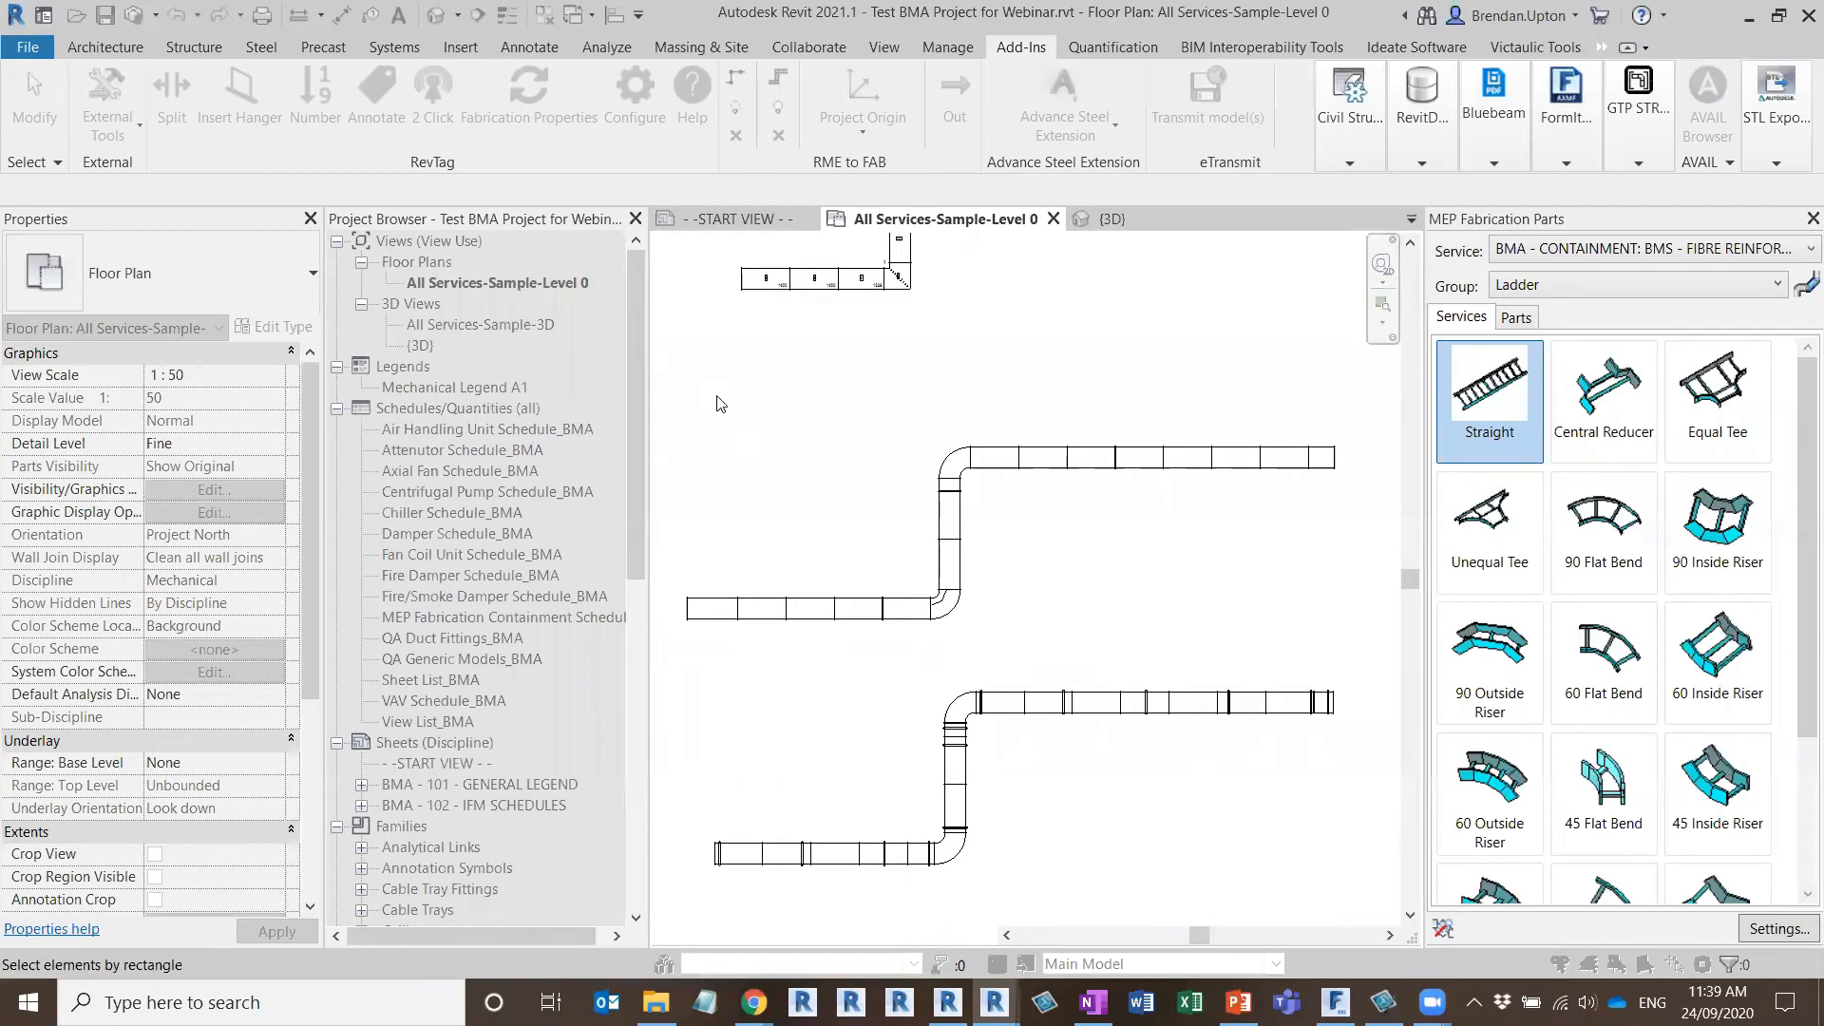
drag(670, 371, 1324, 647)
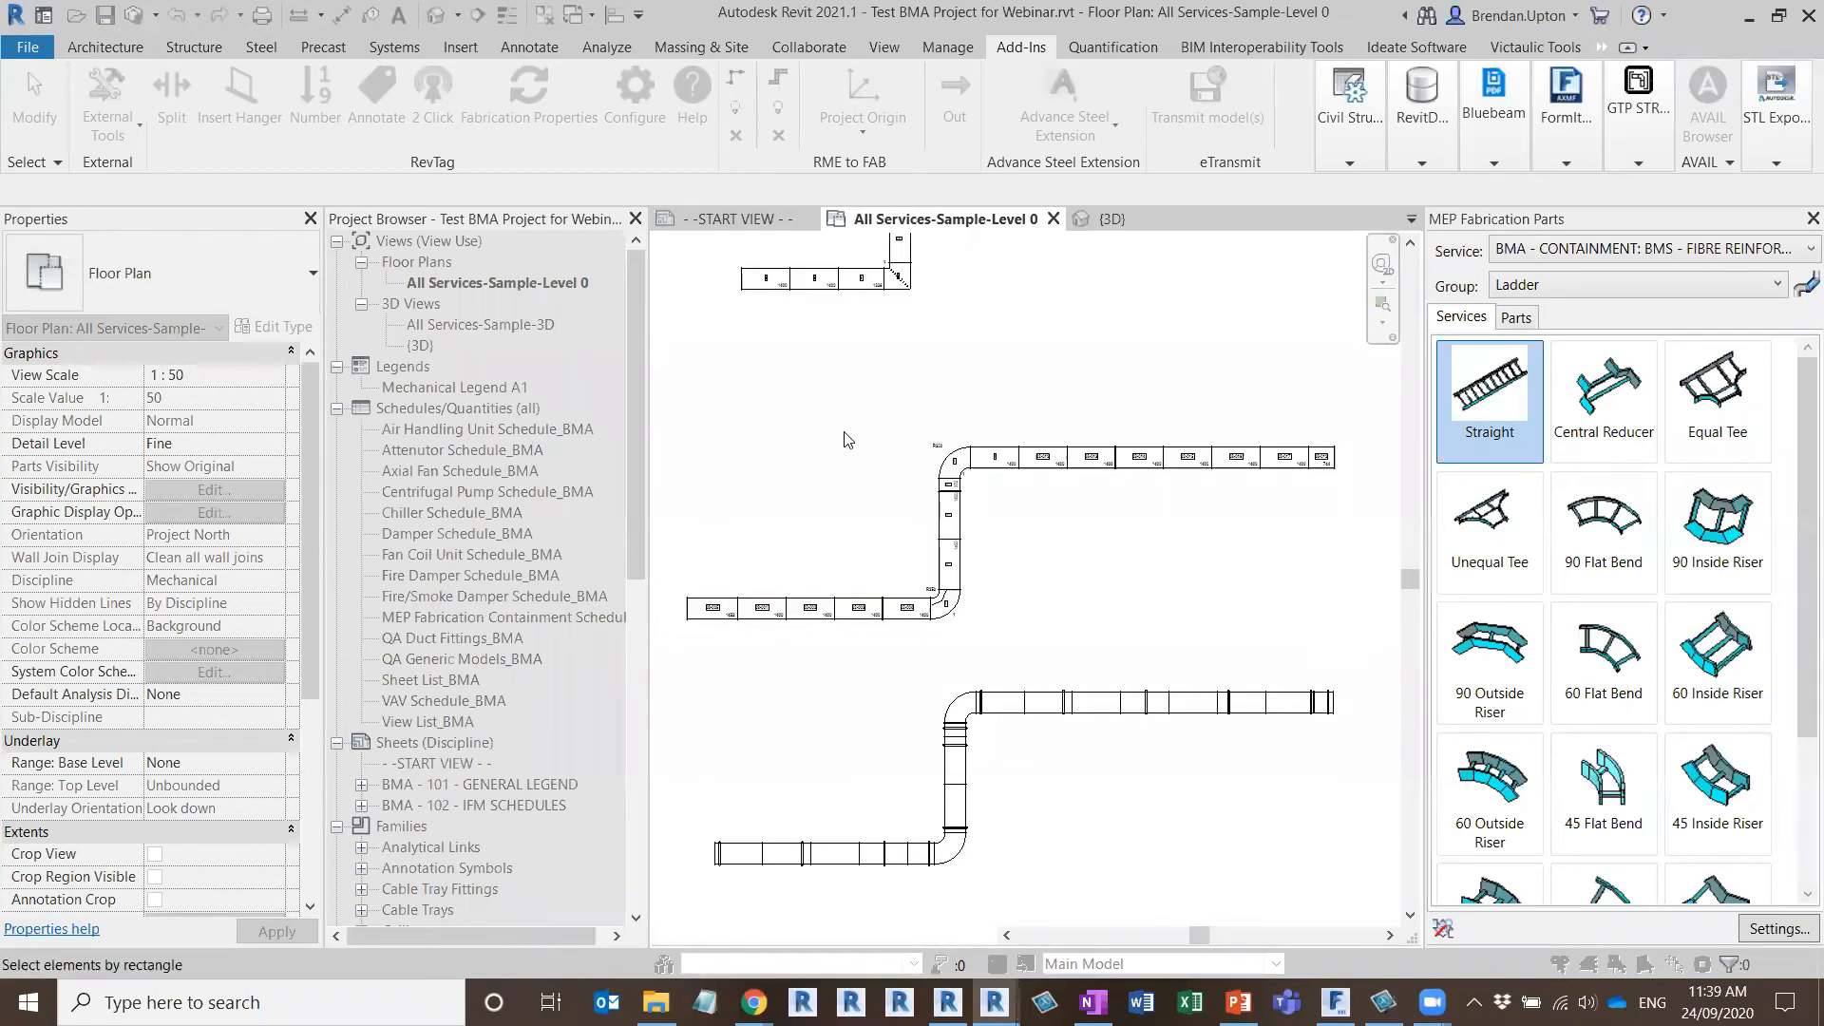
Examine the item number, length and throat radius tags on the second run's lower straights and lower elbow
scroll(907, 613, up, 5)
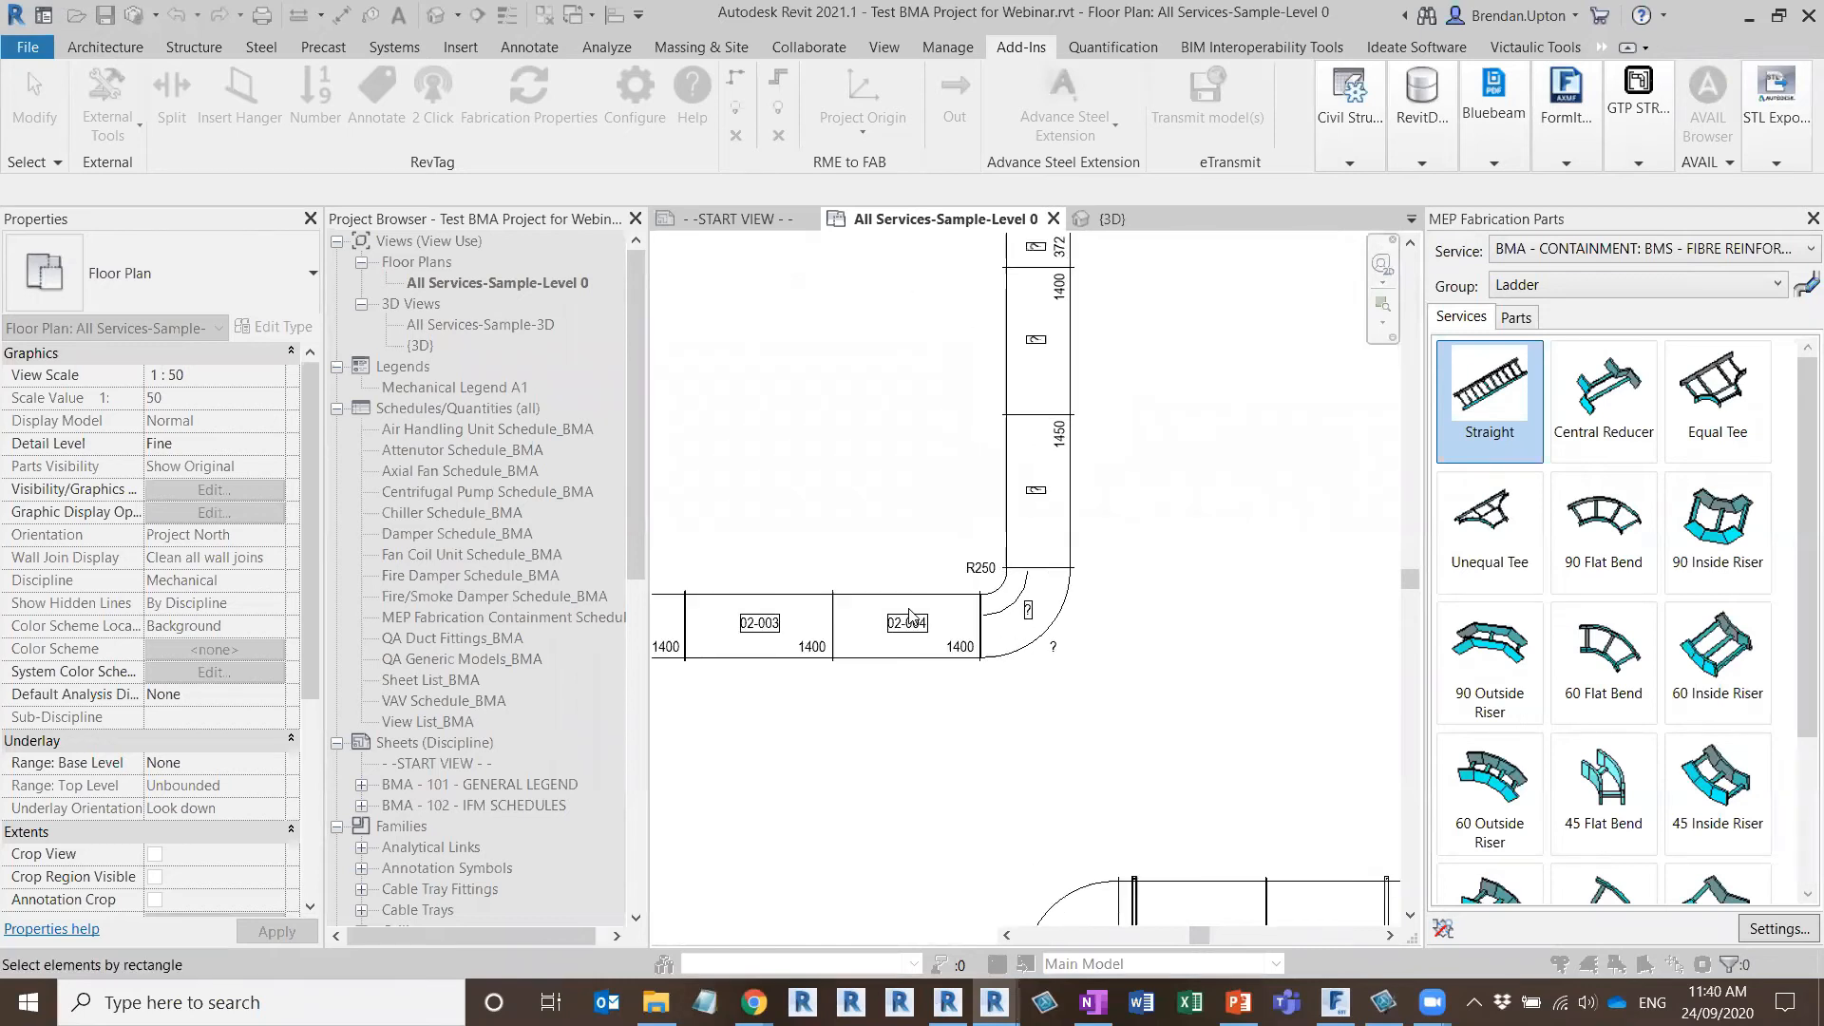
scroll(909, 618, up, 1)
key(ctrl)
key(ctrl)
key(ctrl)
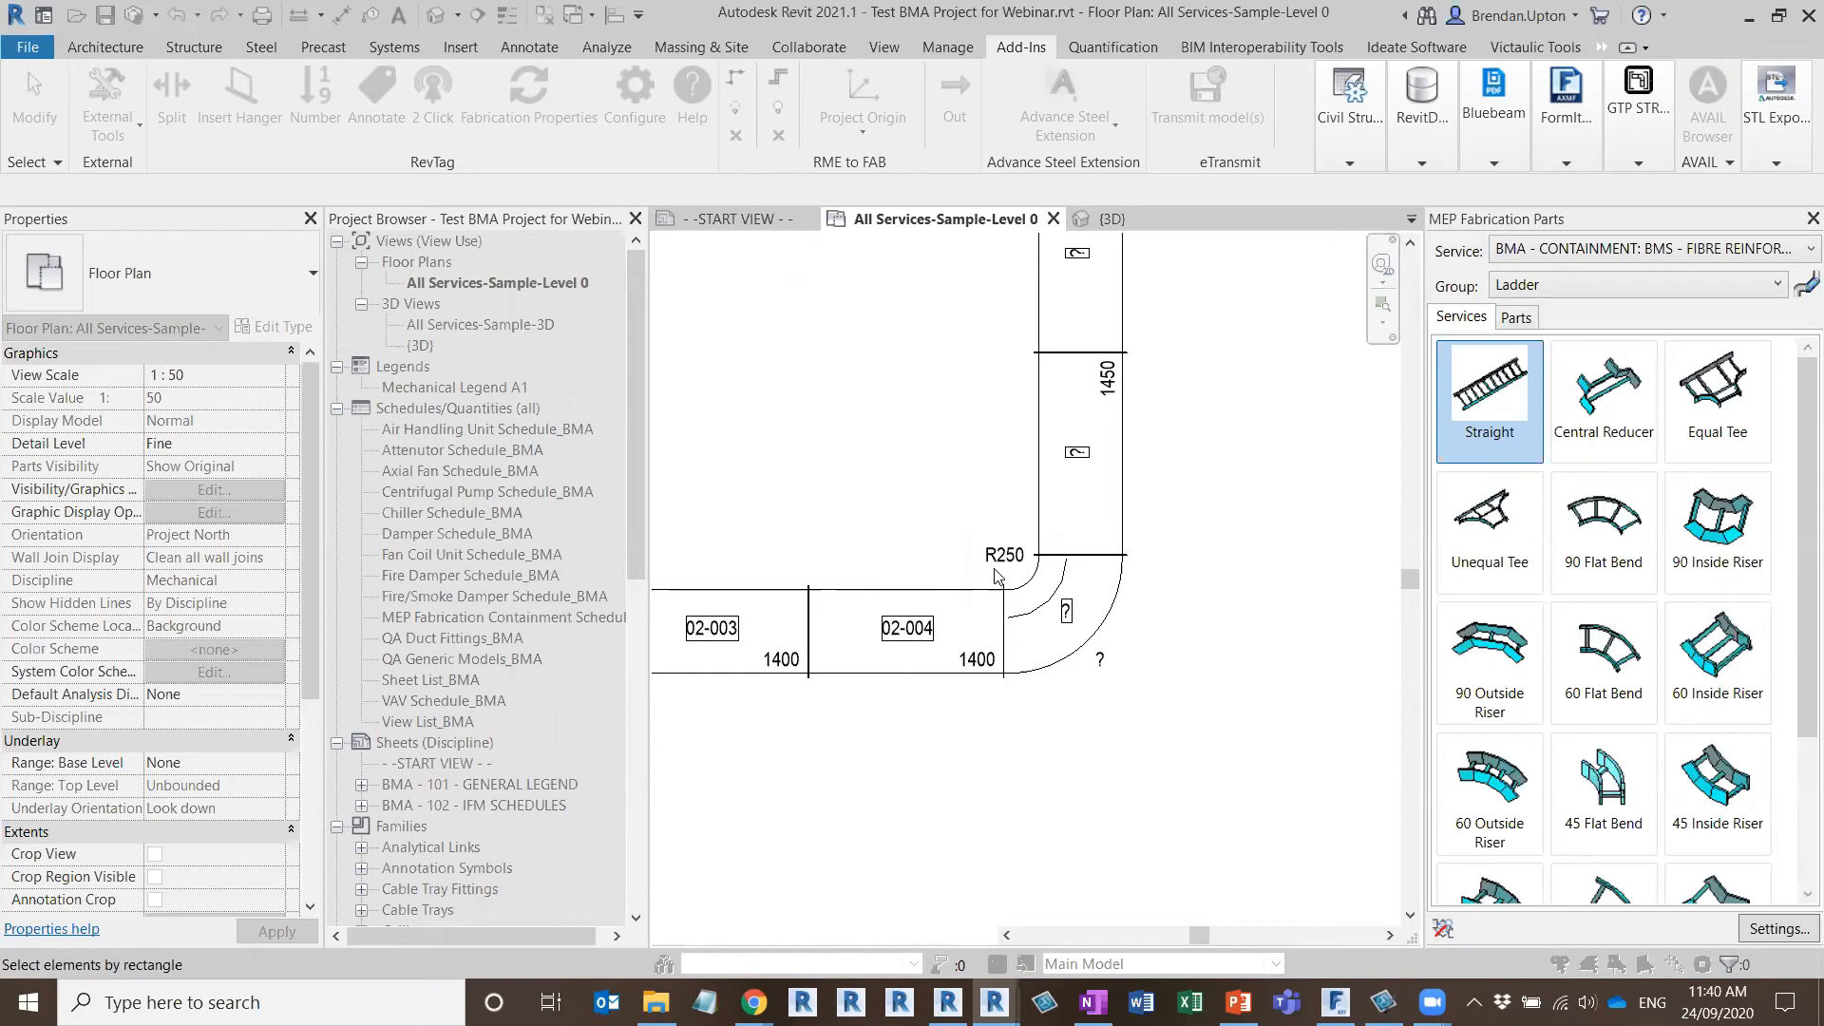
scroll(996, 576, down, 2)
scroll(1003, 481, down, 2)
scroll(1005, 418, up, 2)
middle_drag(849, 671, 901, 647)
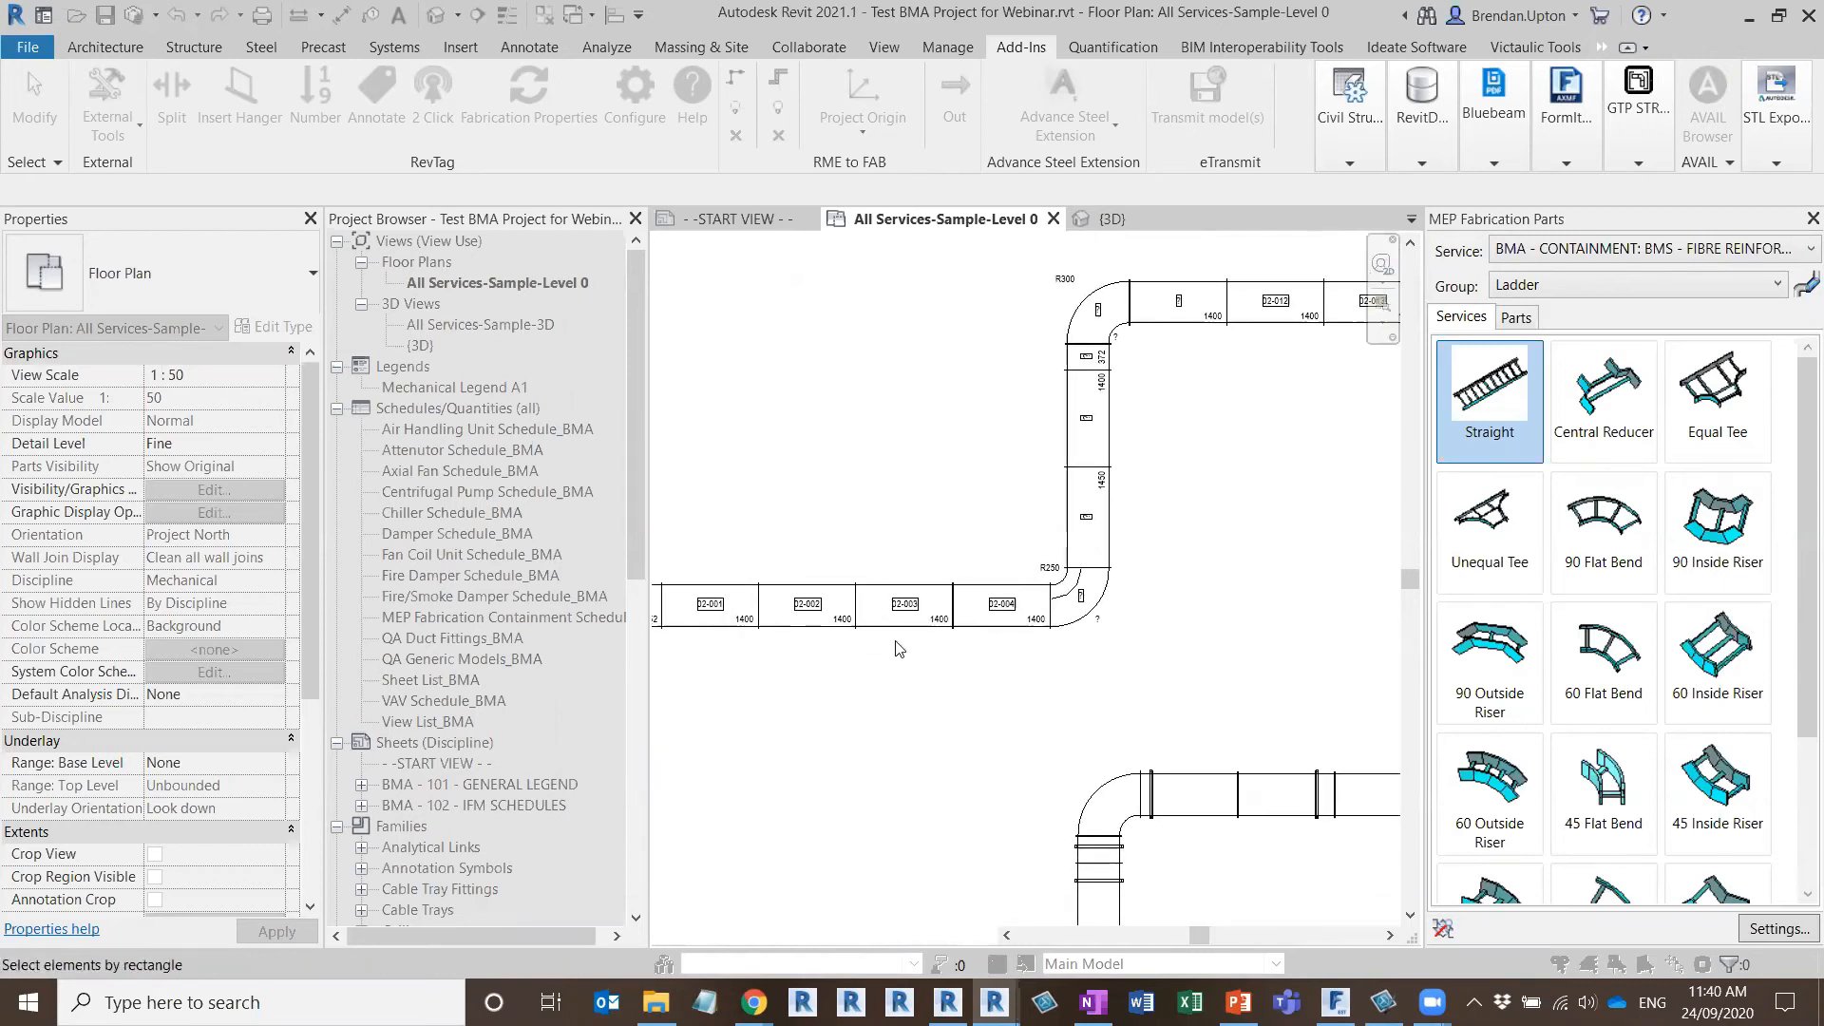
scroll(901, 647, up, 2)
scroll(1145, 594, up, 1)
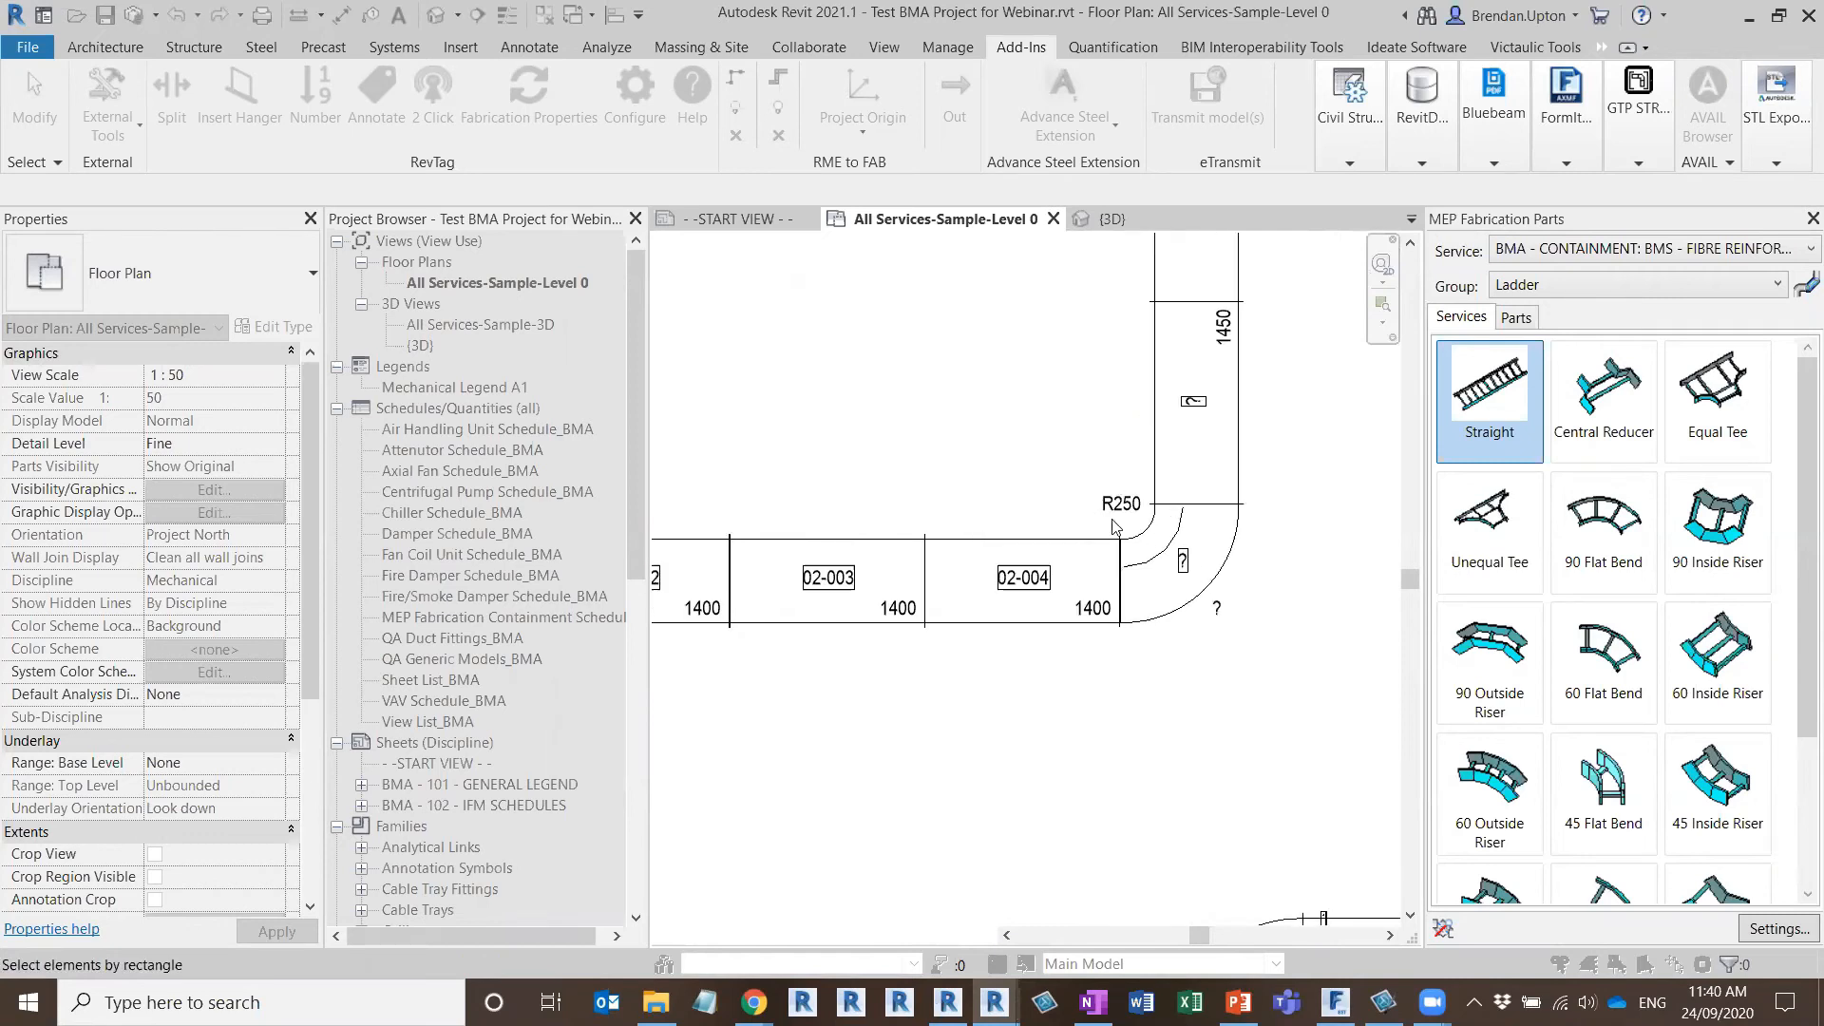
scroll(1062, 636, down, 4)
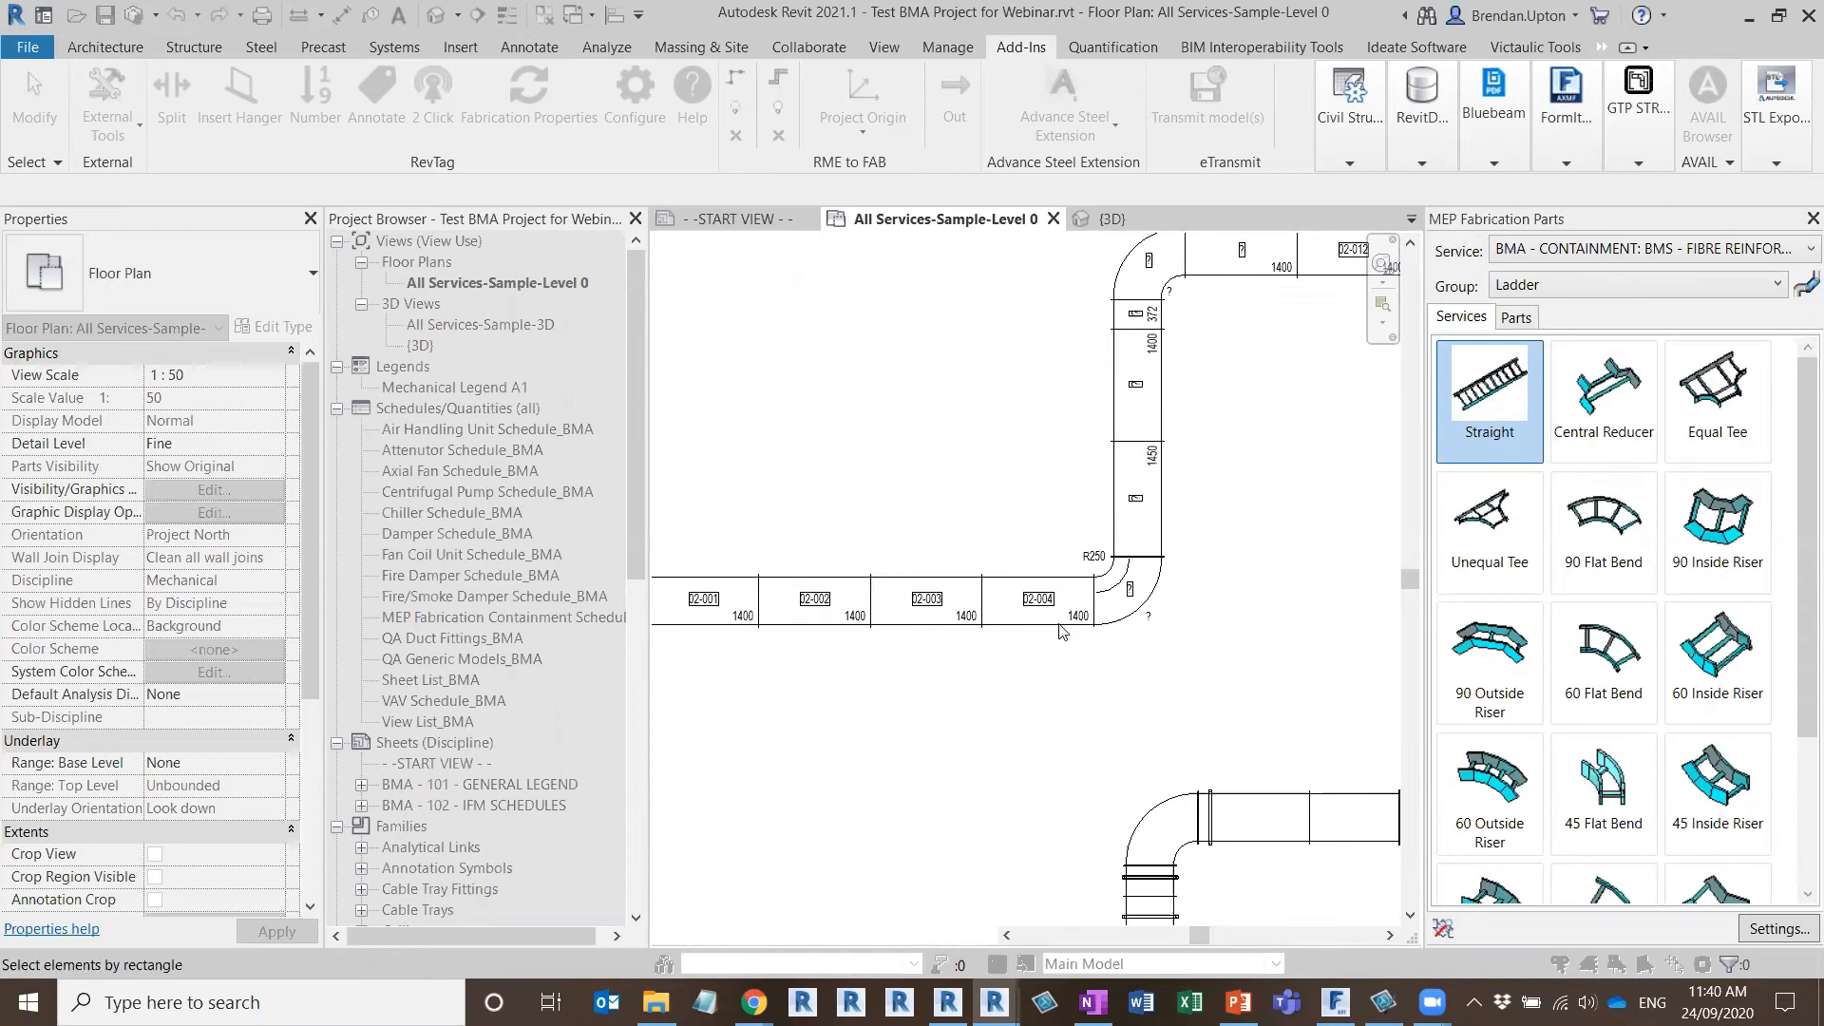
scroll(874, 613, up, 3)
key(ctrl)
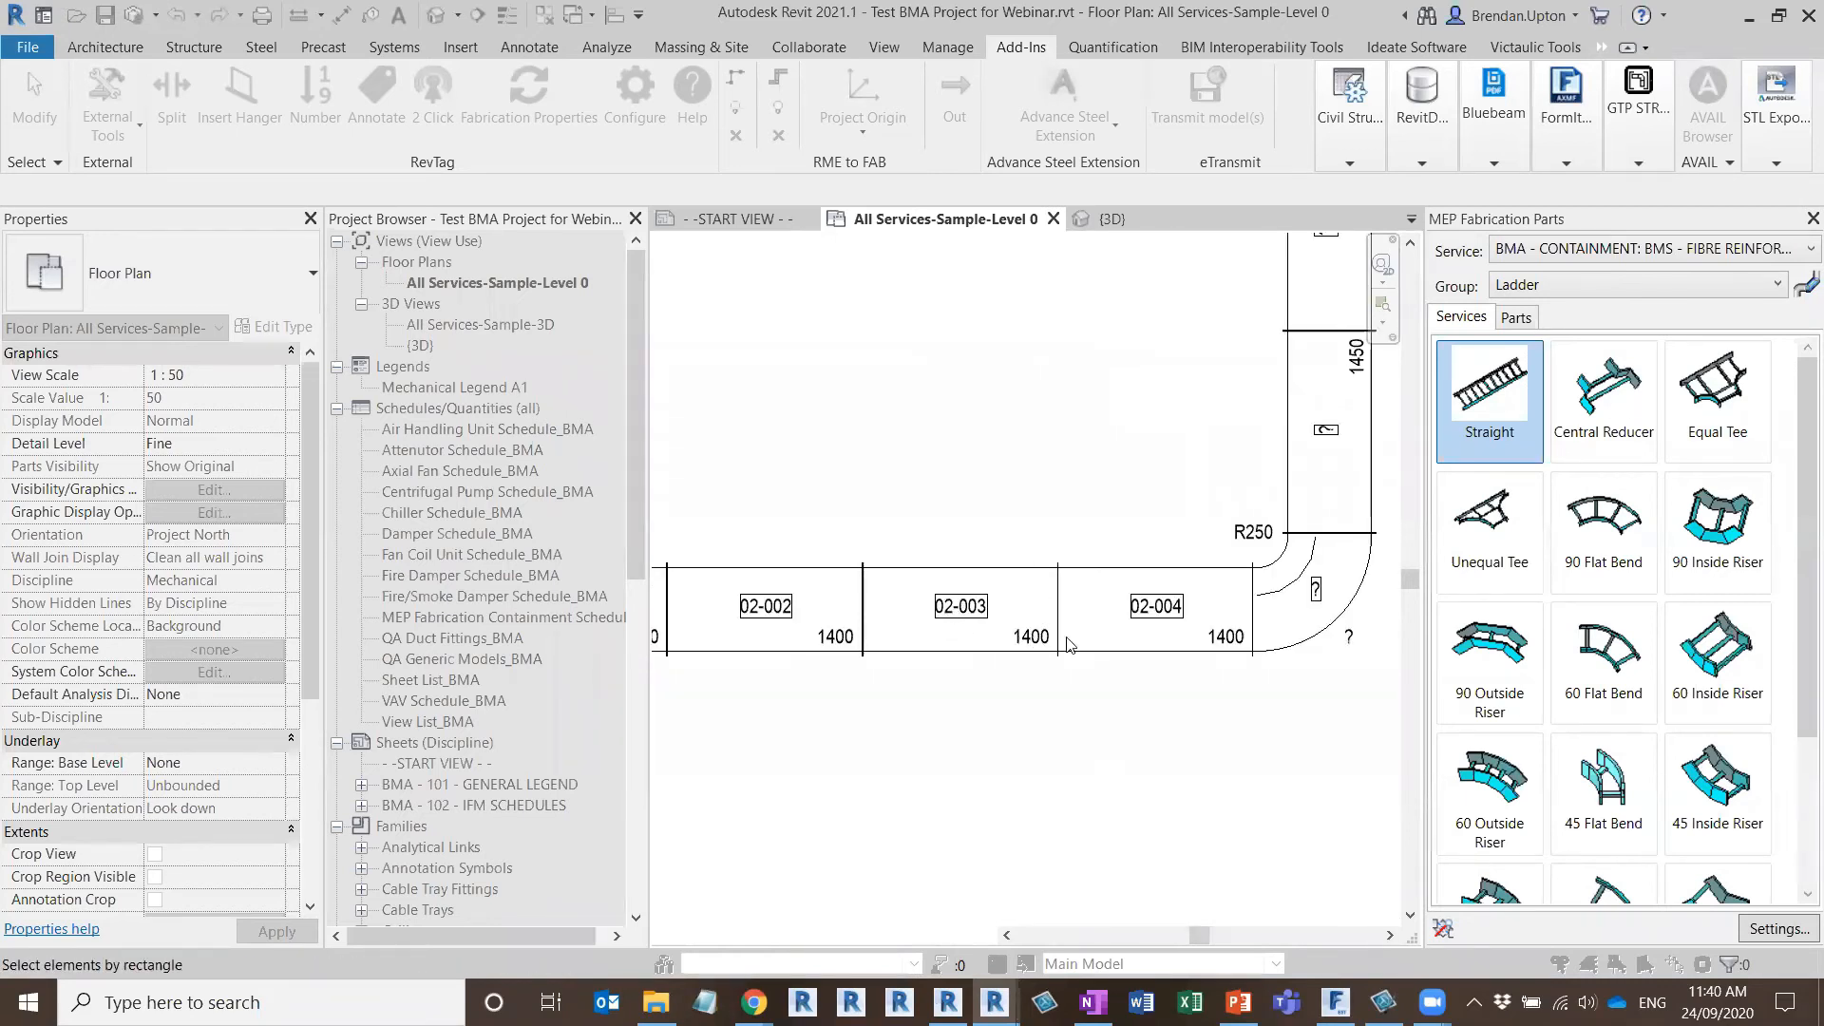
scroll(926, 644, down, 5)
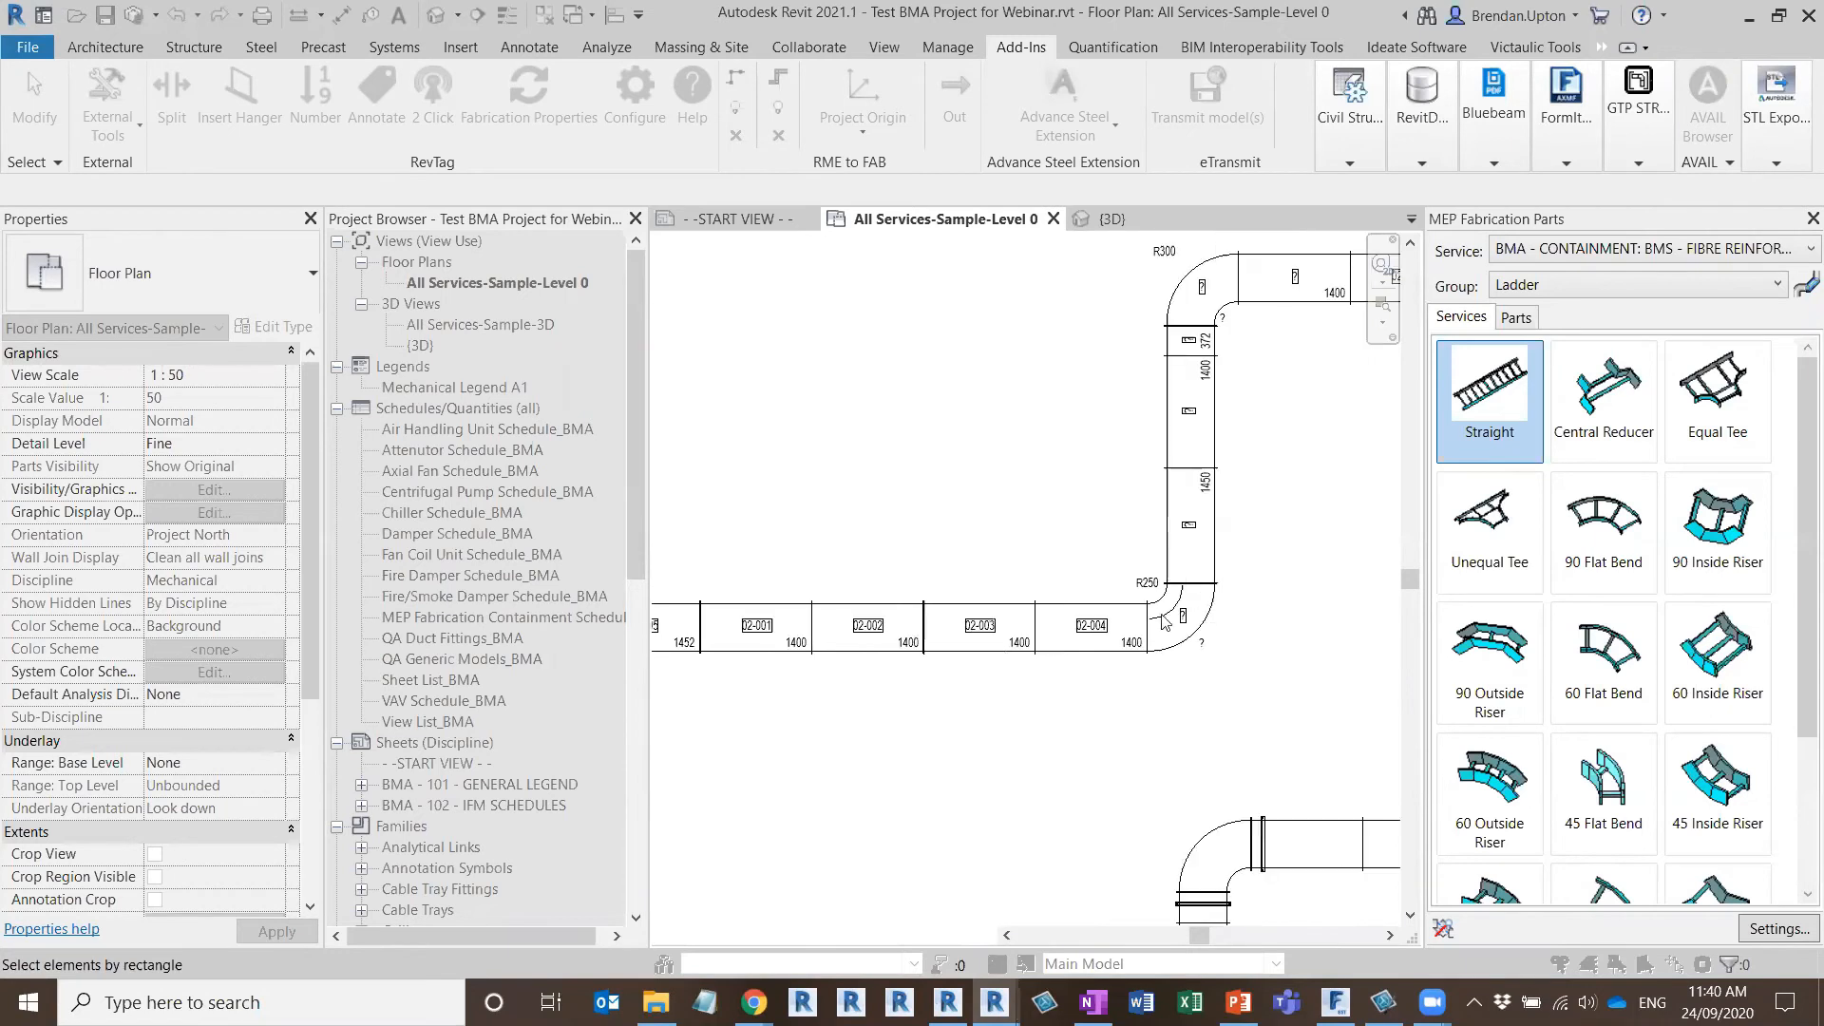
Examine the item number tags along the second run's vertical section and up to its upper elbow
middle_drag(1039, 573, 1026, 571)
scroll(1067, 574, down, 1)
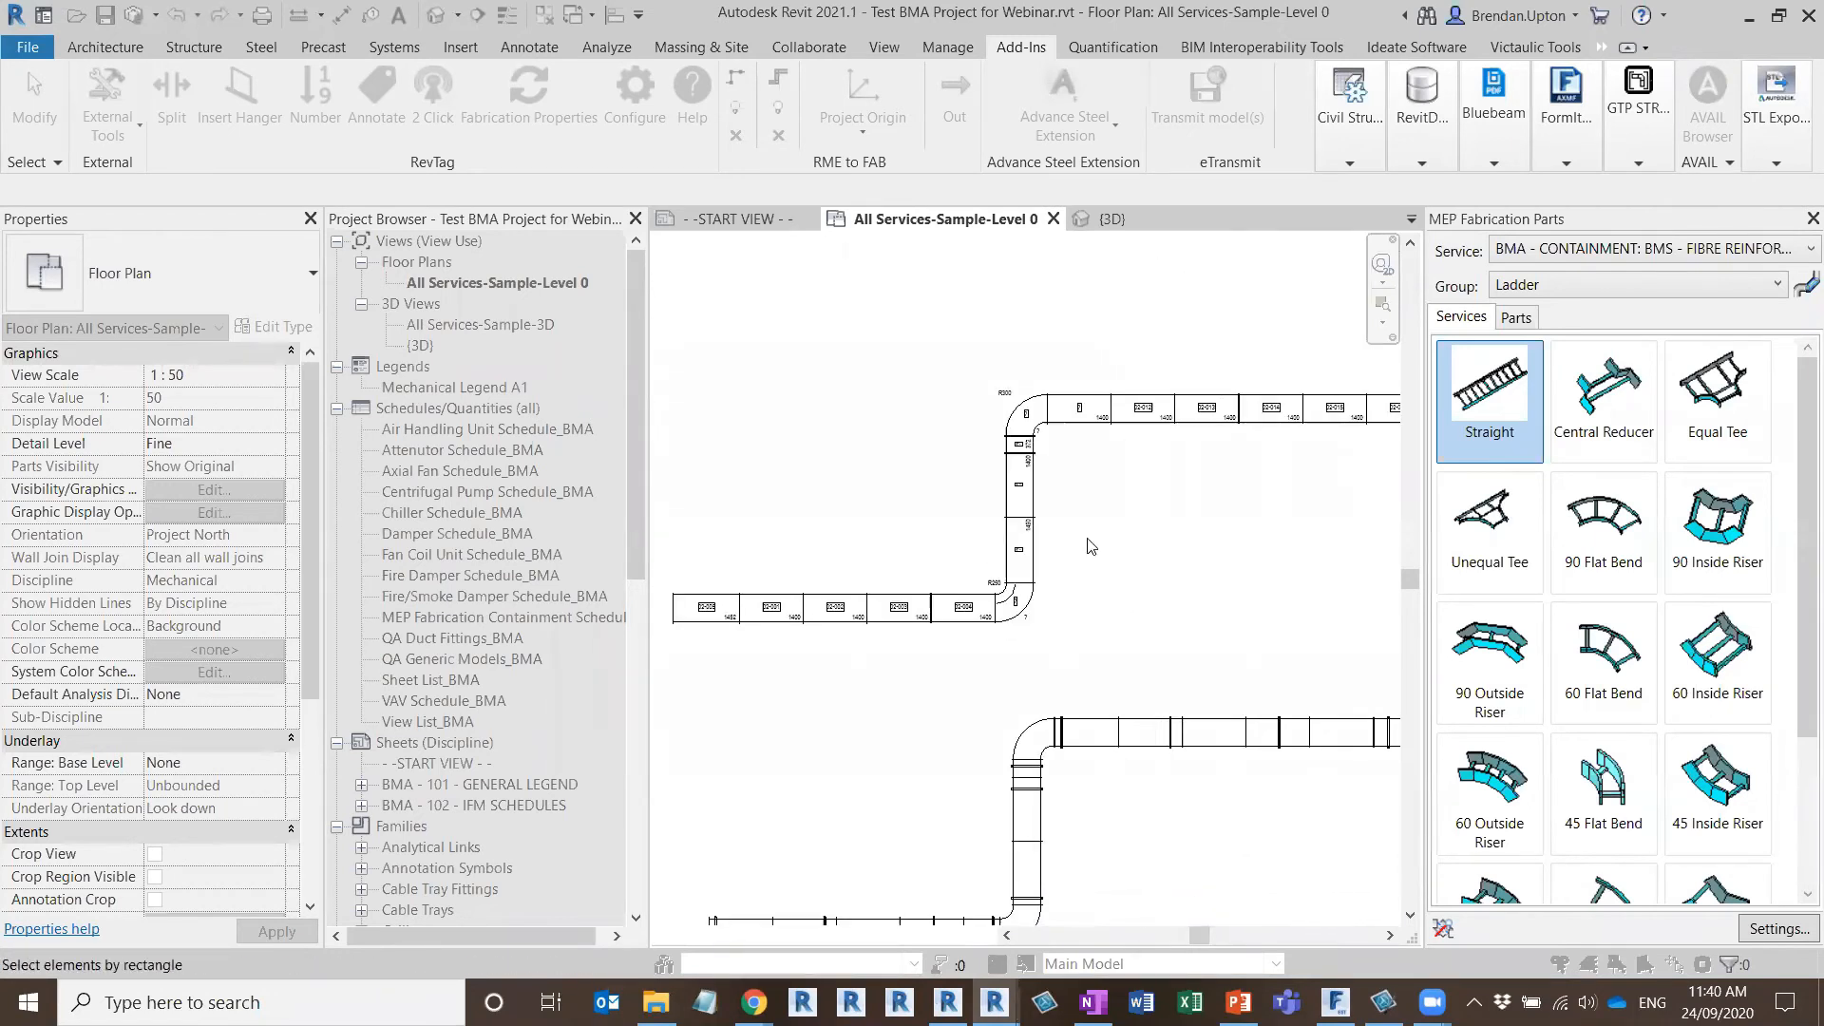
middle_drag(1126, 487, 936, 518)
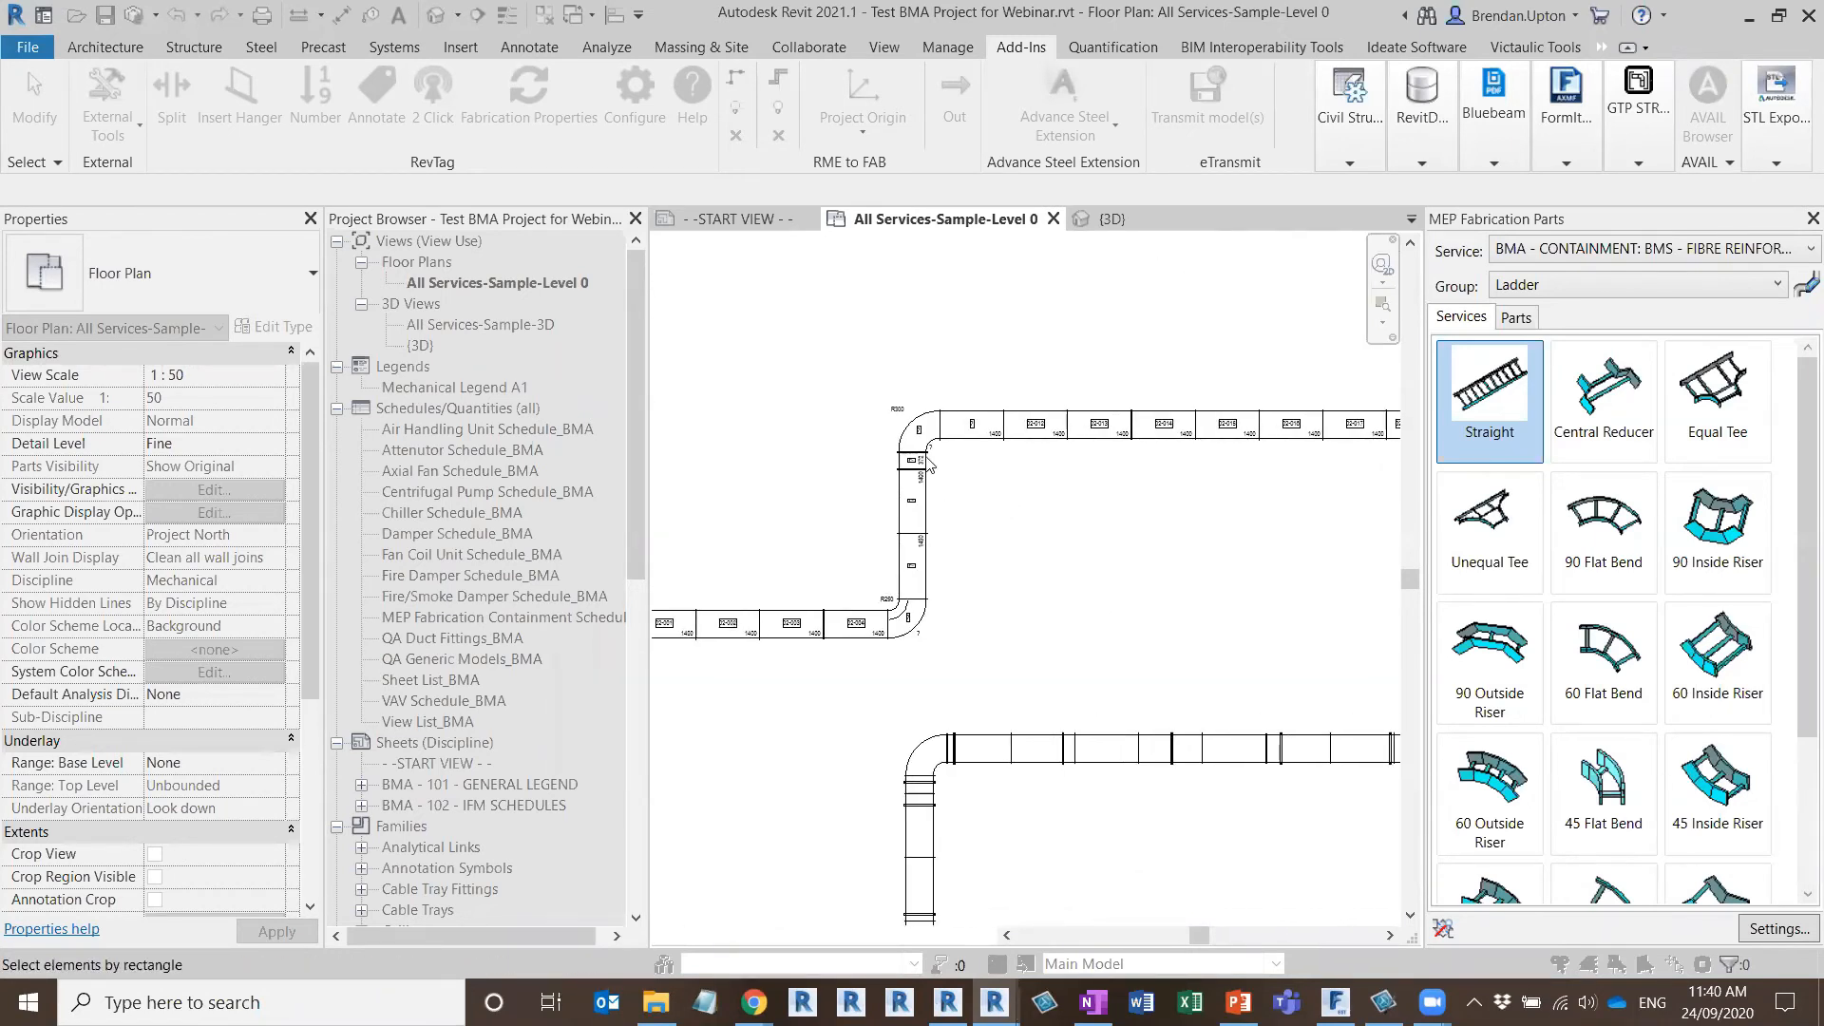
scroll(929, 463, up, 3)
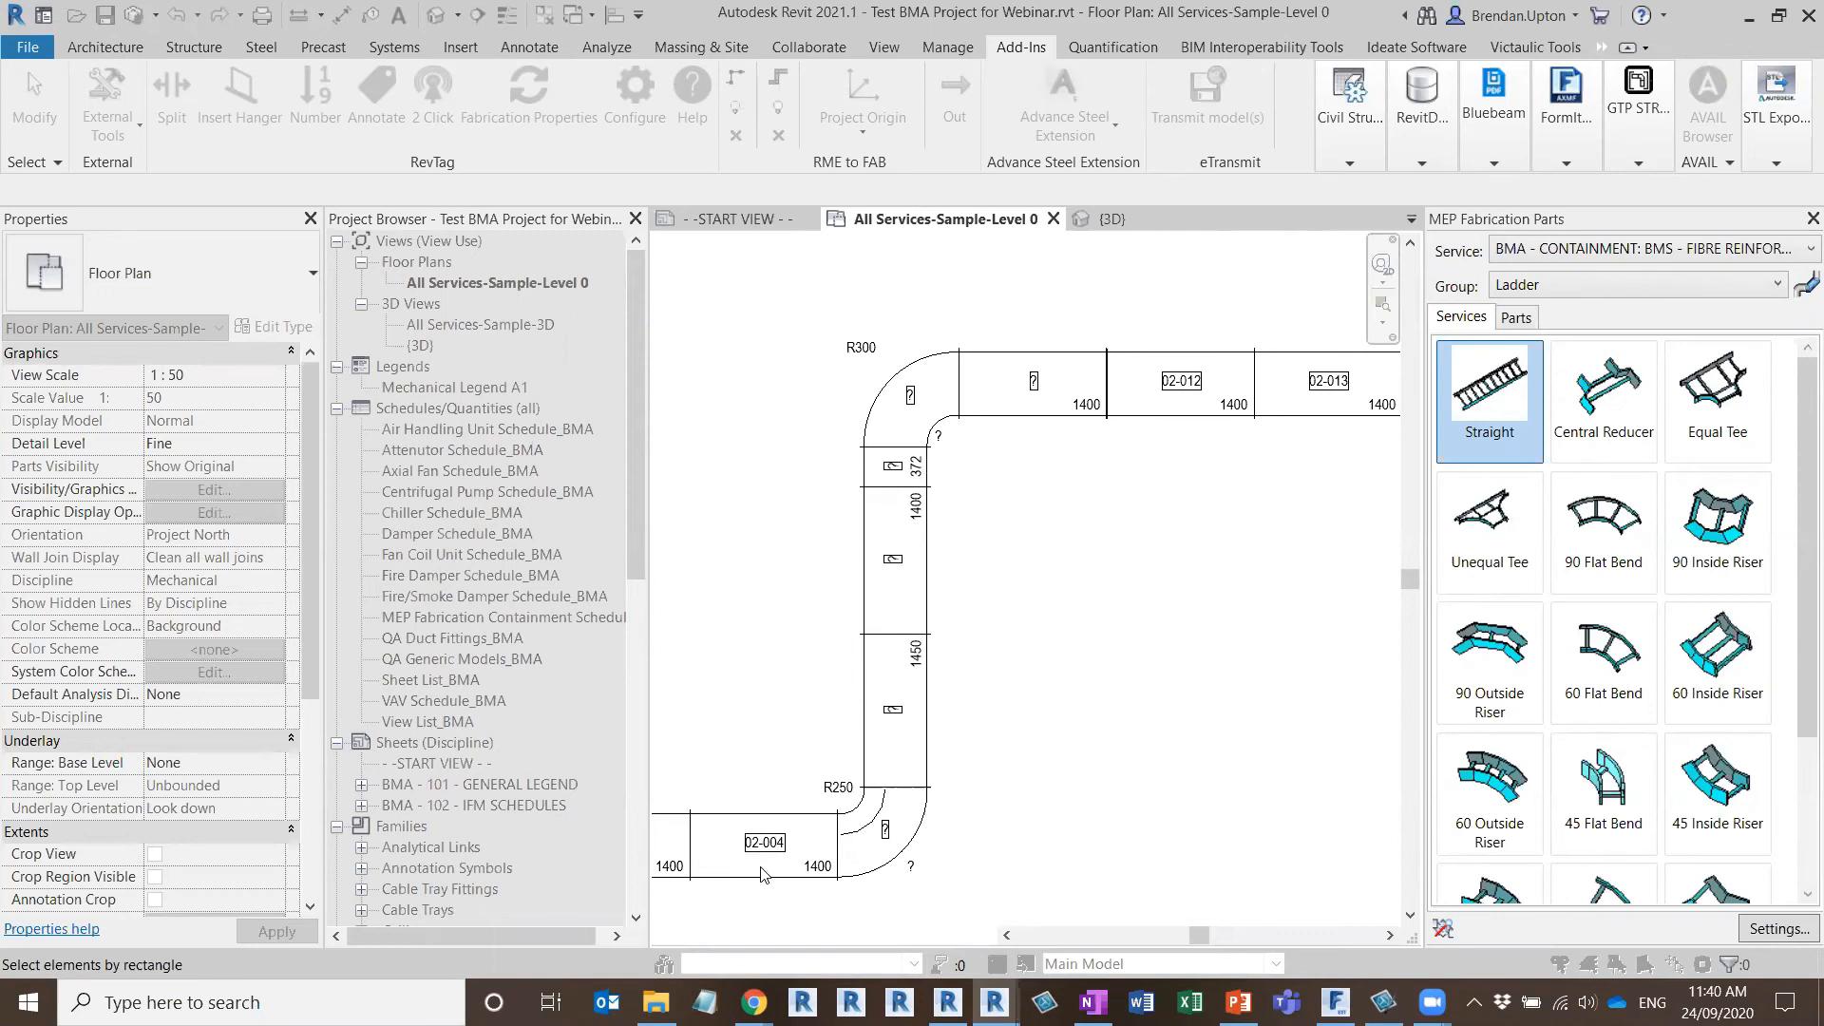
scroll(760, 874, up, 2)
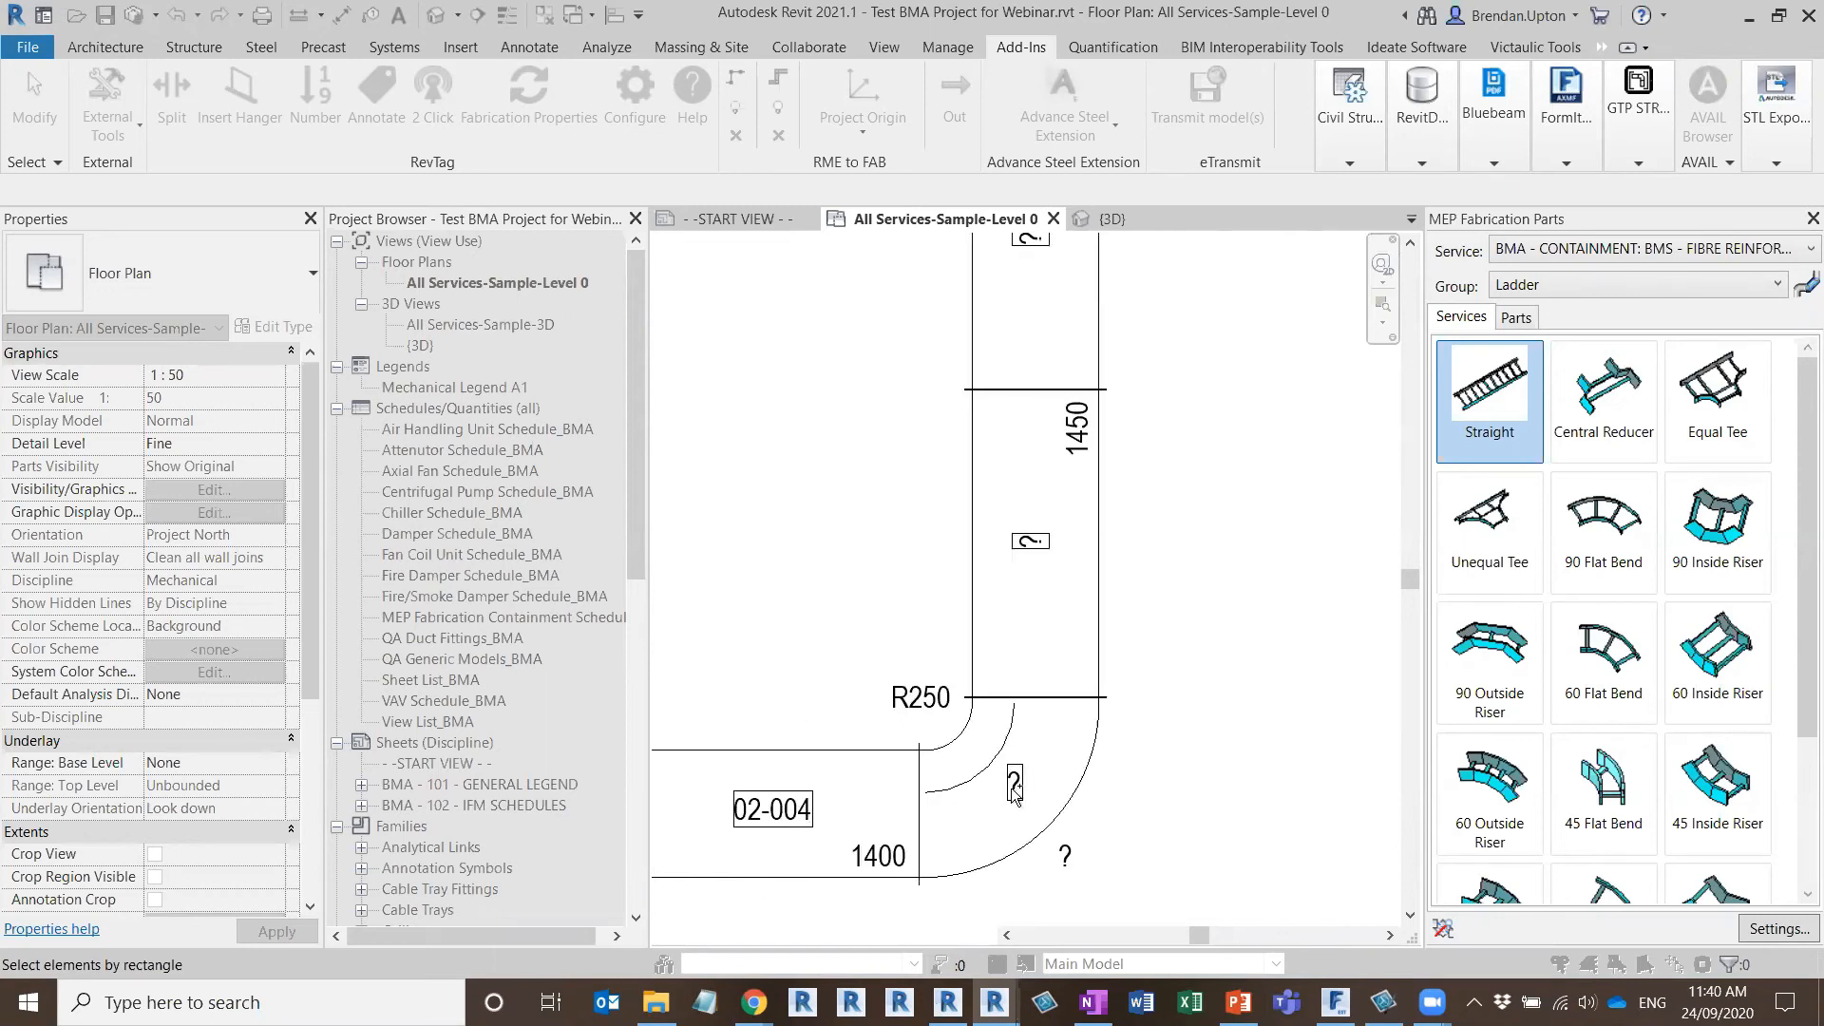
middle_drag(1057, 505, 1035, 819)
scroll(1011, 497, down, 1)
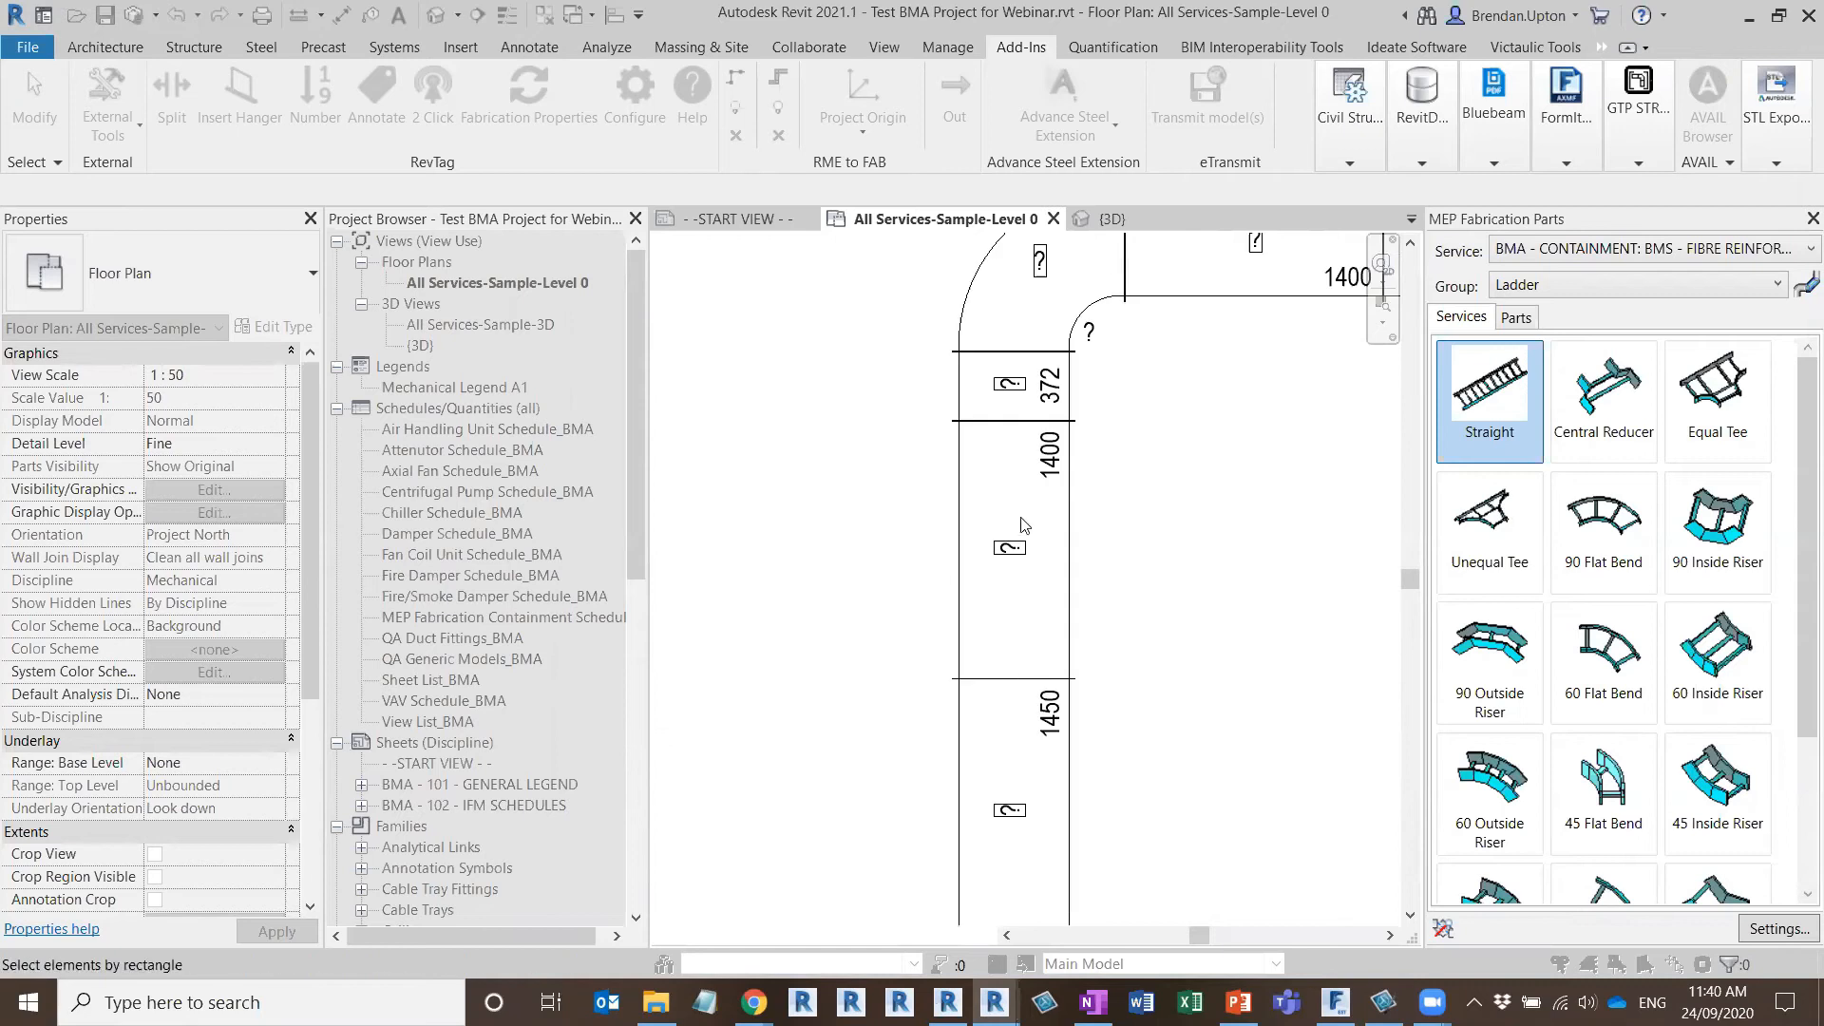
middle_drag(1065, 360, 1065, 384)
scroll(1022, 395, down, 5)
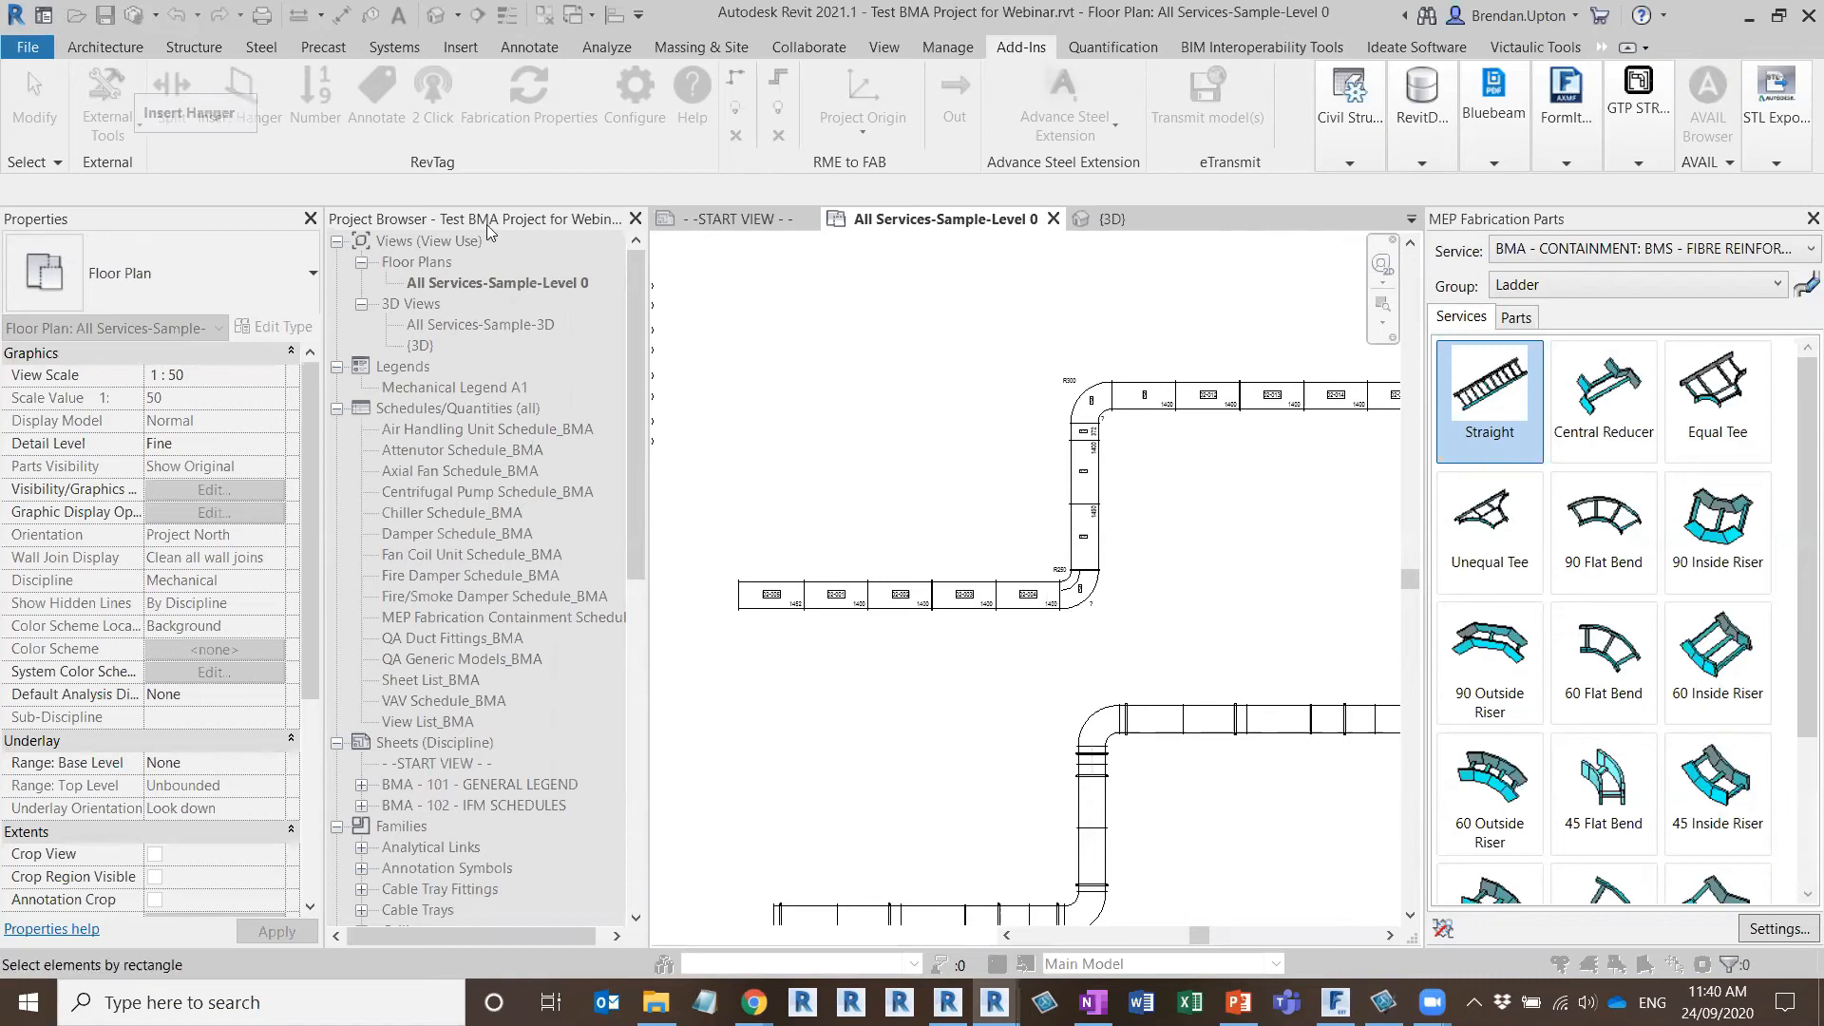
Reset the numbering counter to 1, with prefix 02- and padding 3 for the Item Number parameter
click(321, 92)
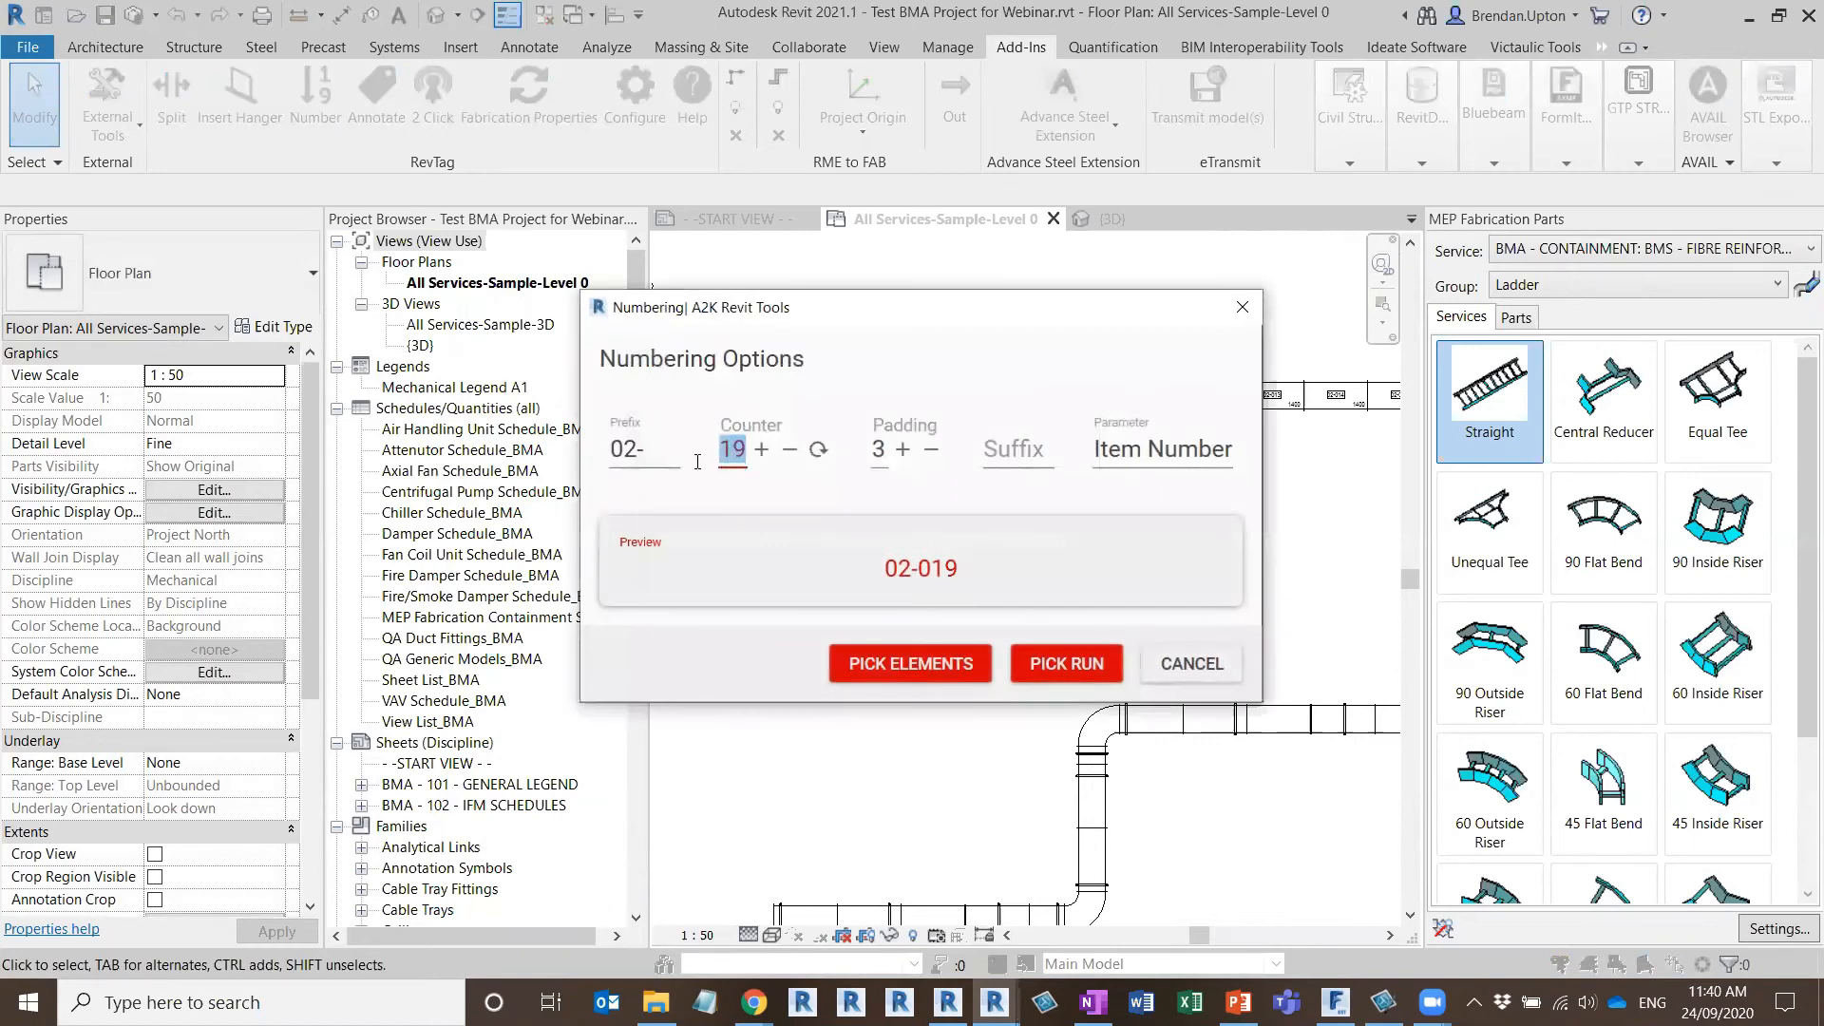
click(818, 449)
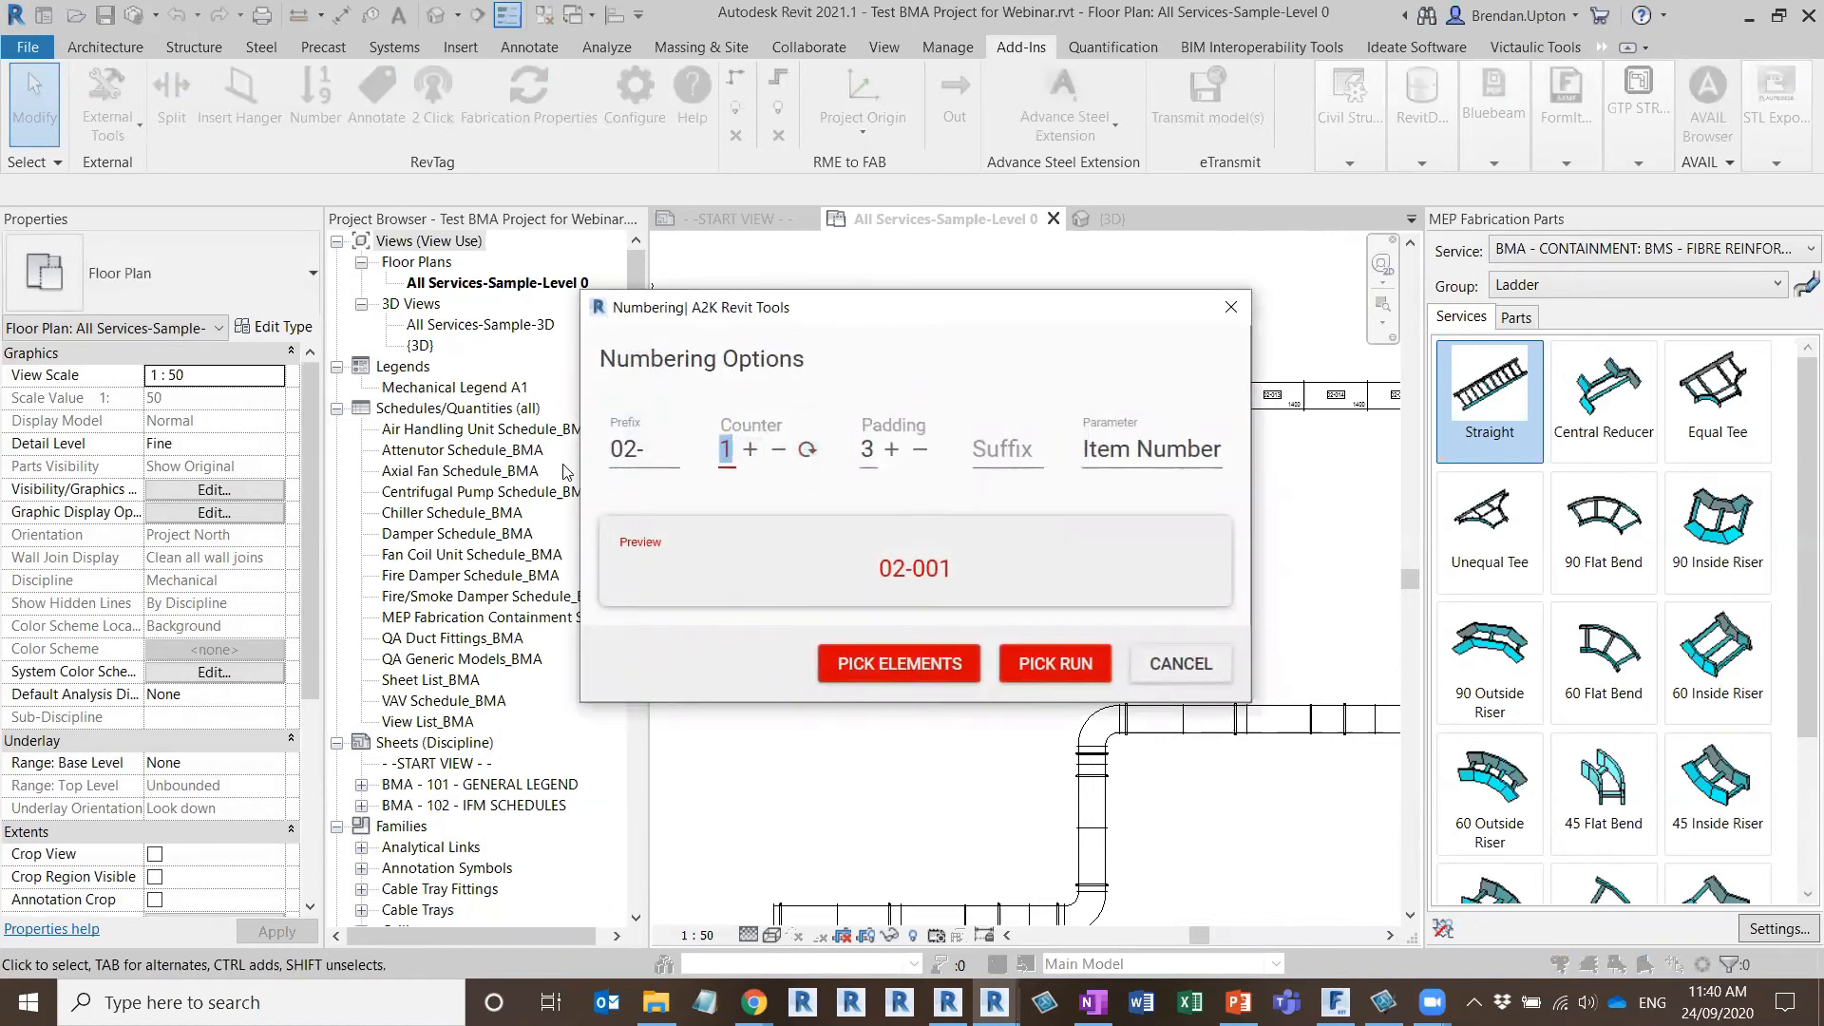
click(629, 457)
click(891, 449)
click(923, 452)
drag(999, 305, 774, 314)
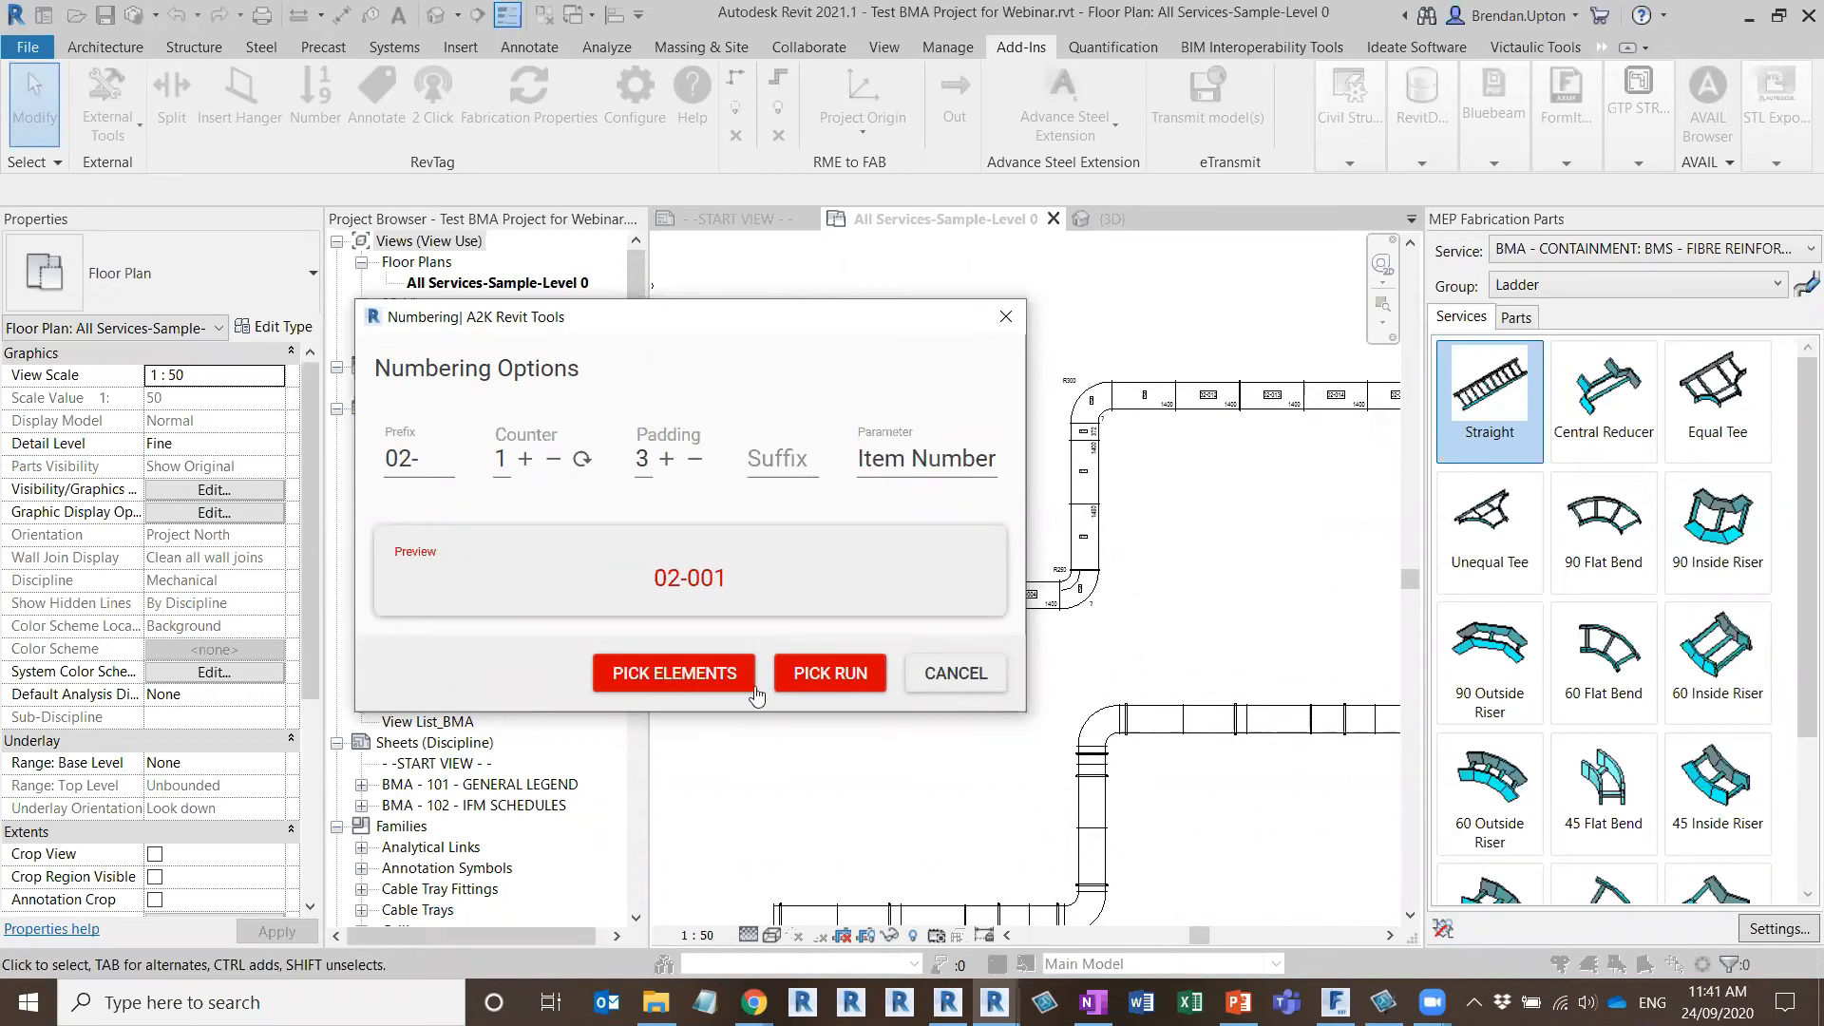
Number the second duct run as a picked run, from its lower end straight to its upper end straight, and check its tags
click(819, 683)
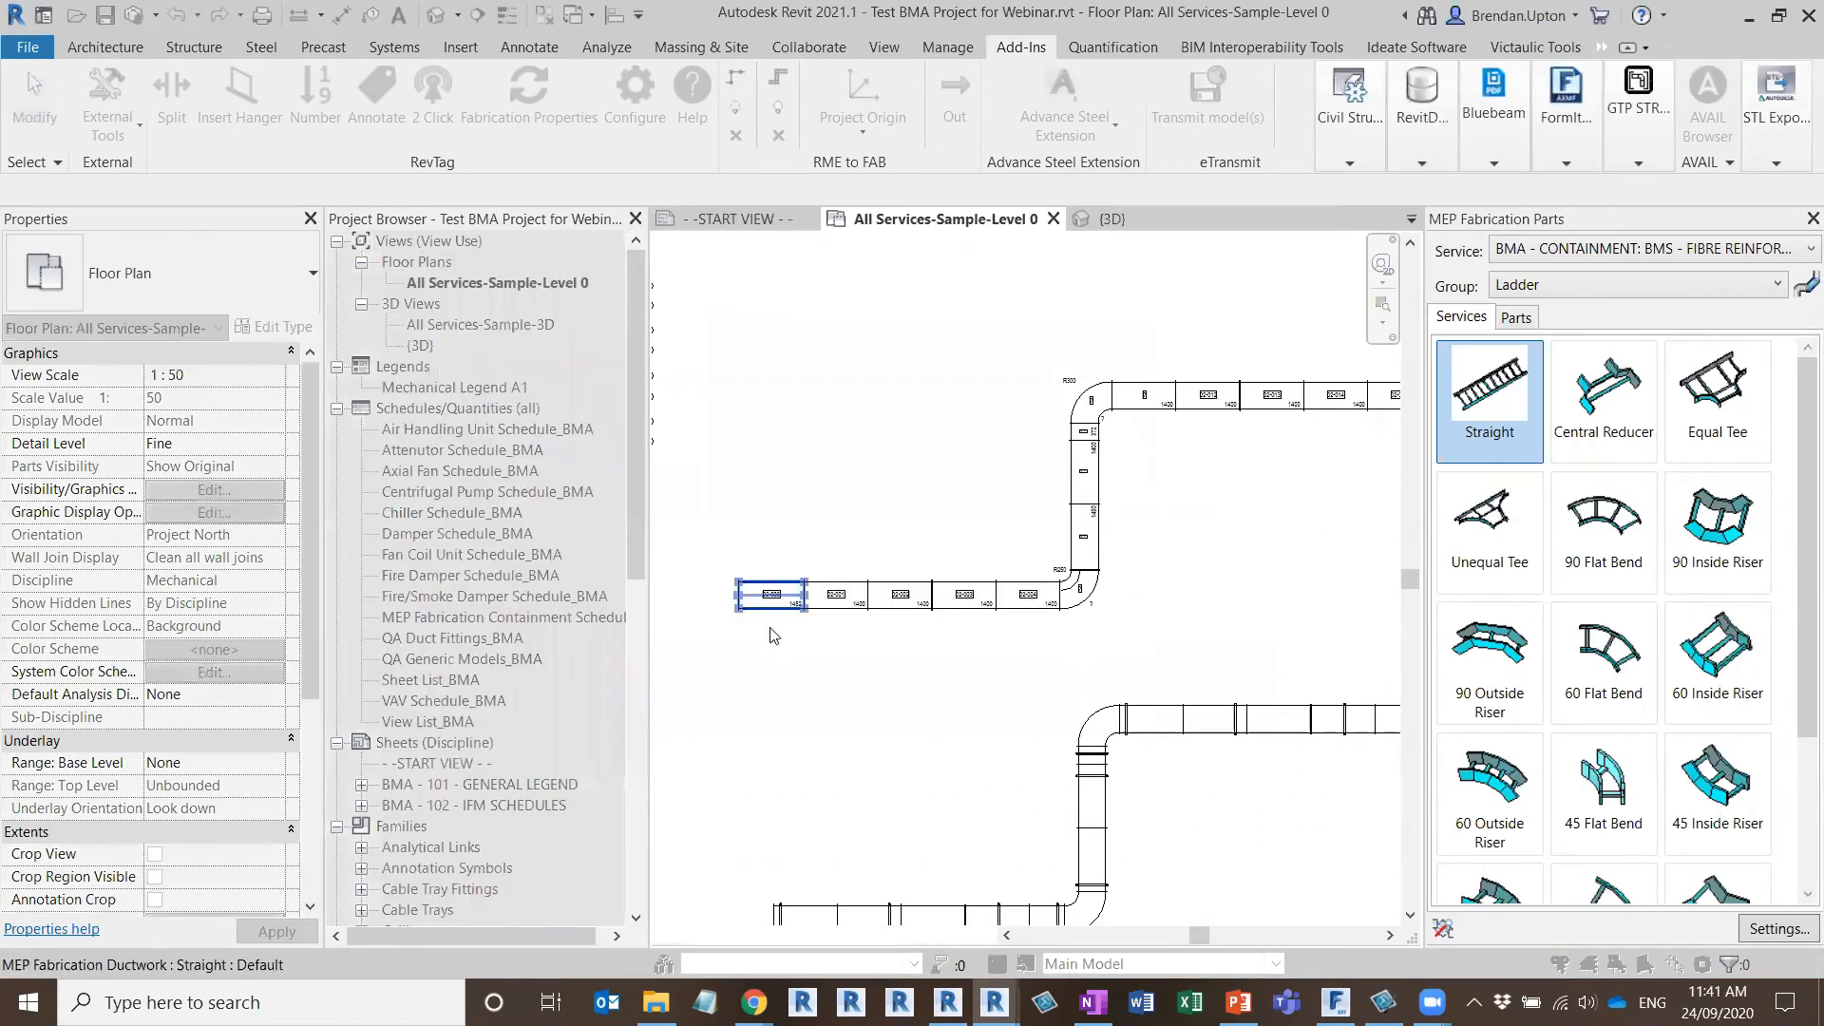
scroll(768, 623, down, 2)
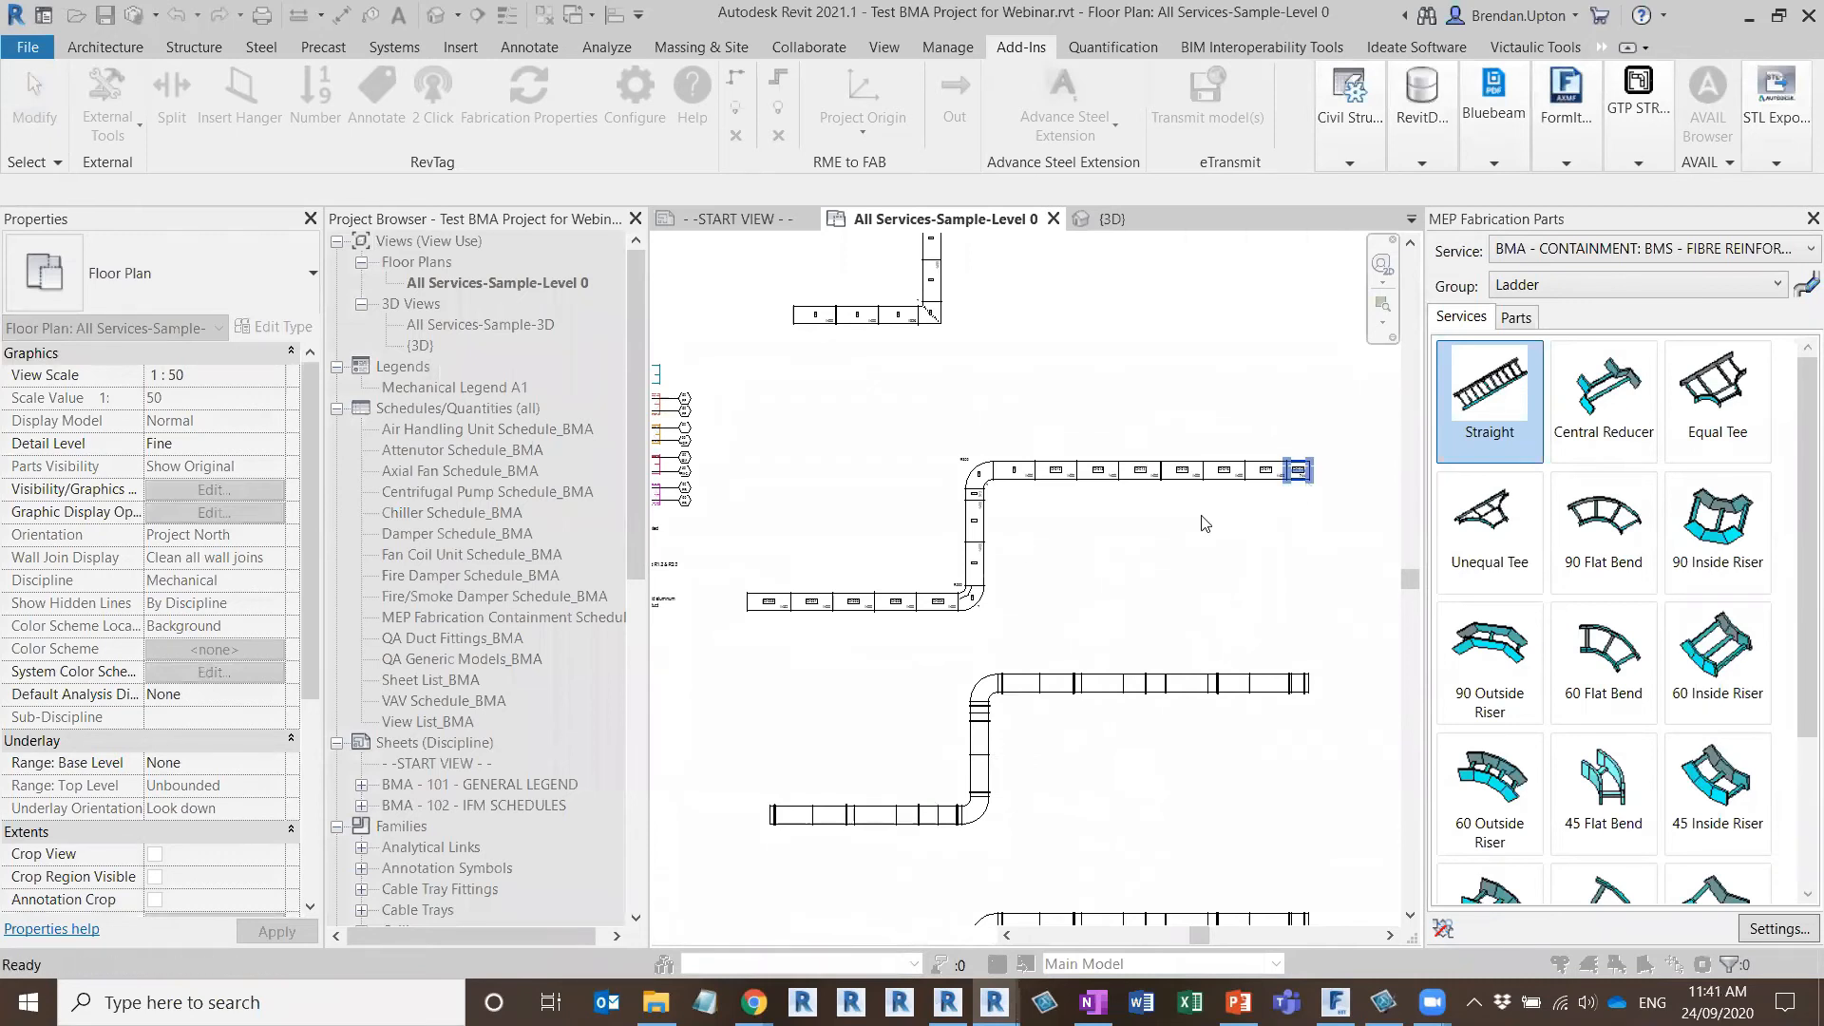
scroll(950, 574, up, 5)
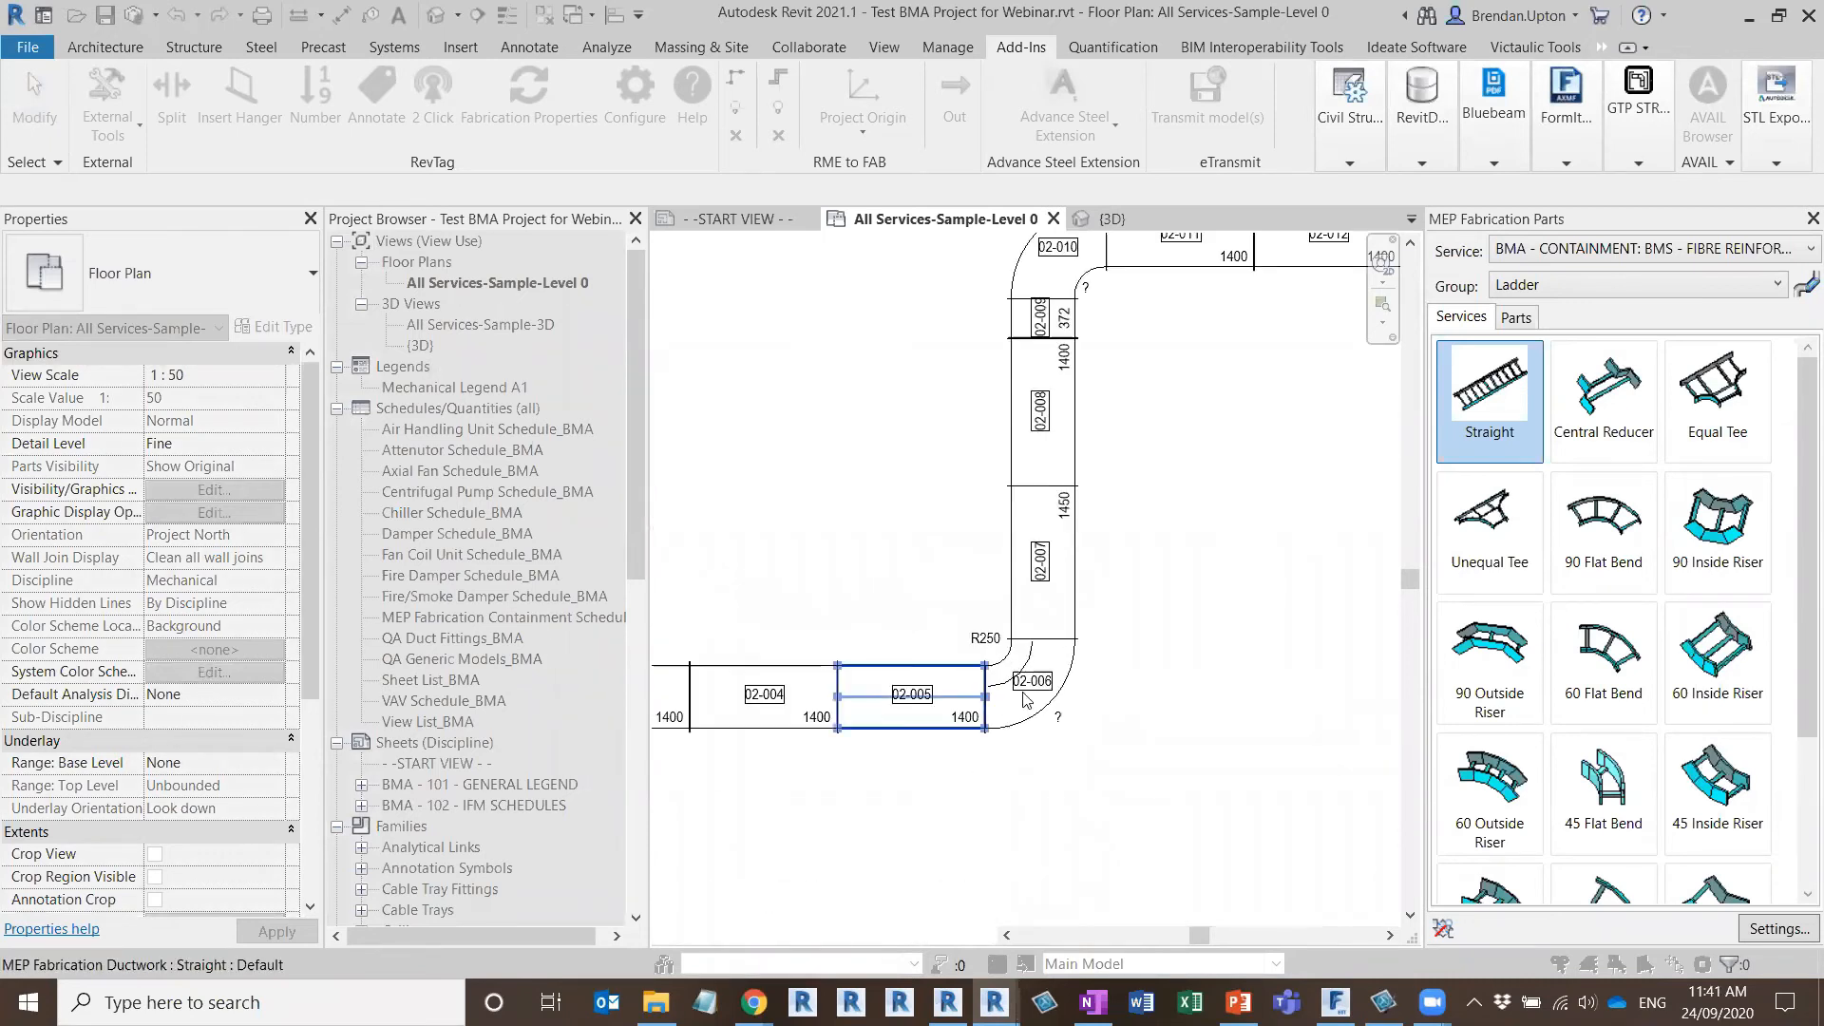
middle_drag(1013, 497, 927, 748)
scroll(928, 749, up, 2)
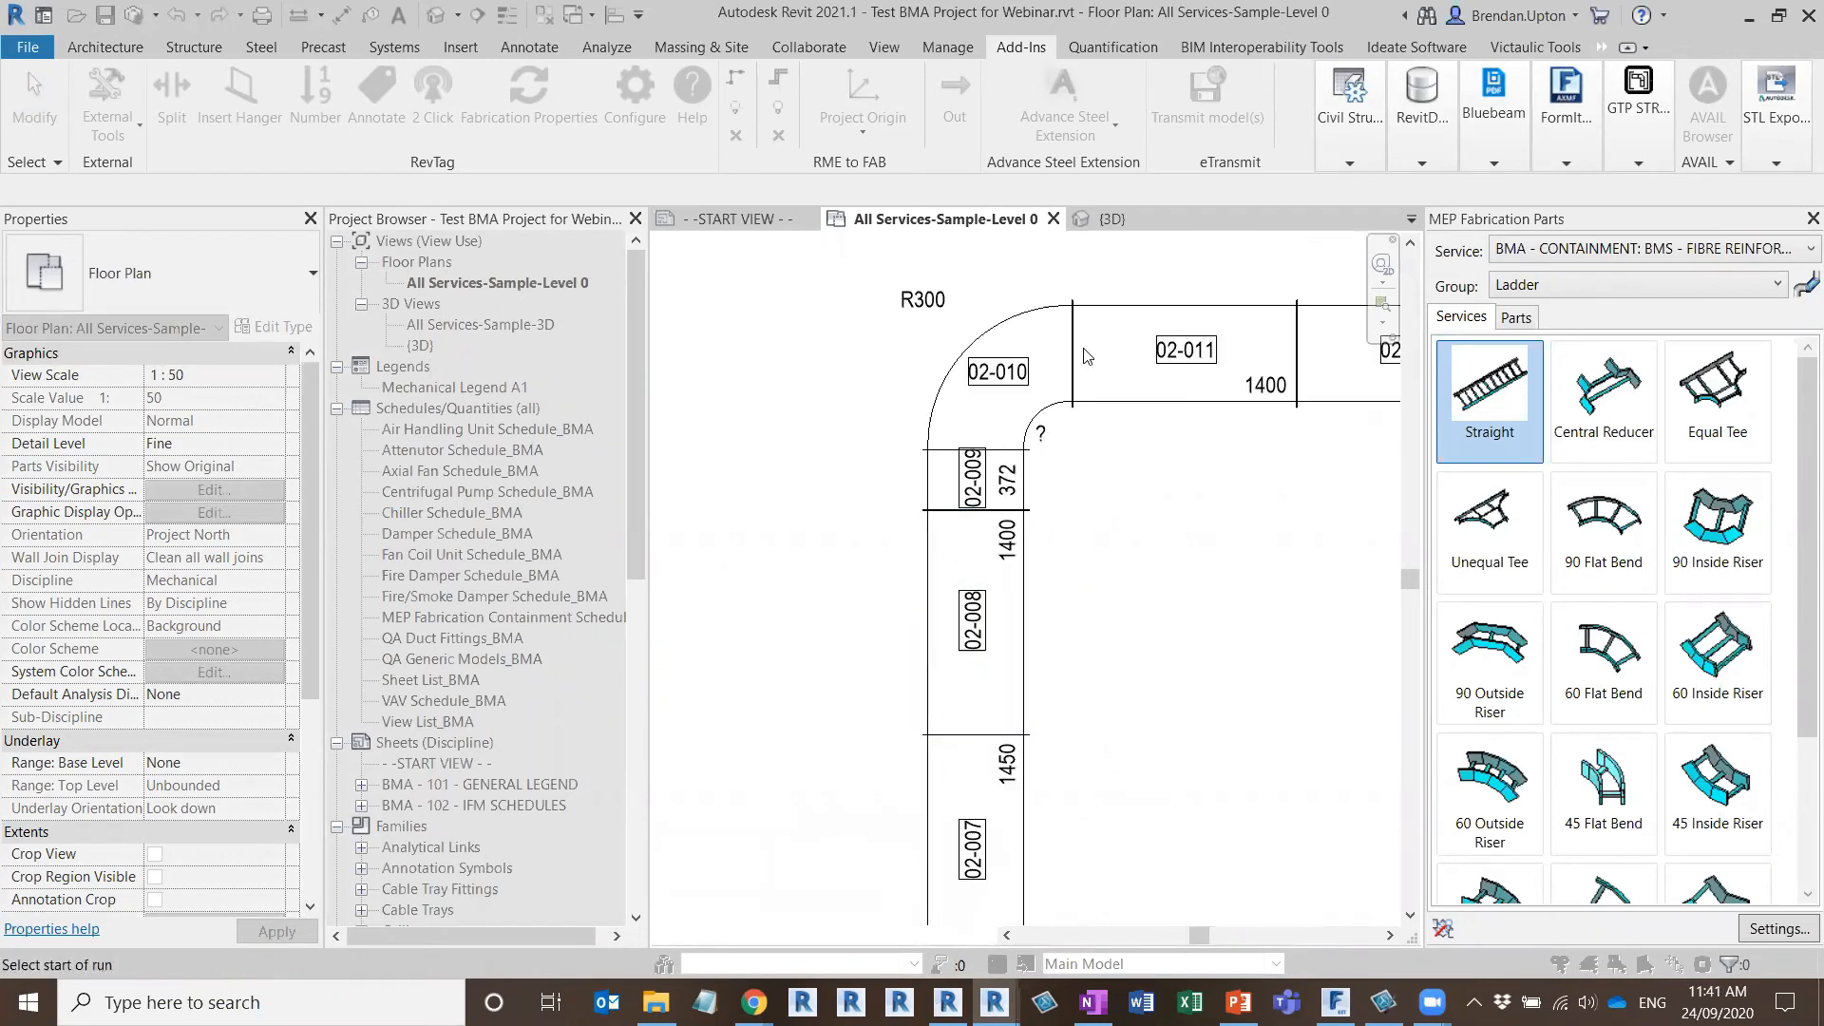
key(Escape)
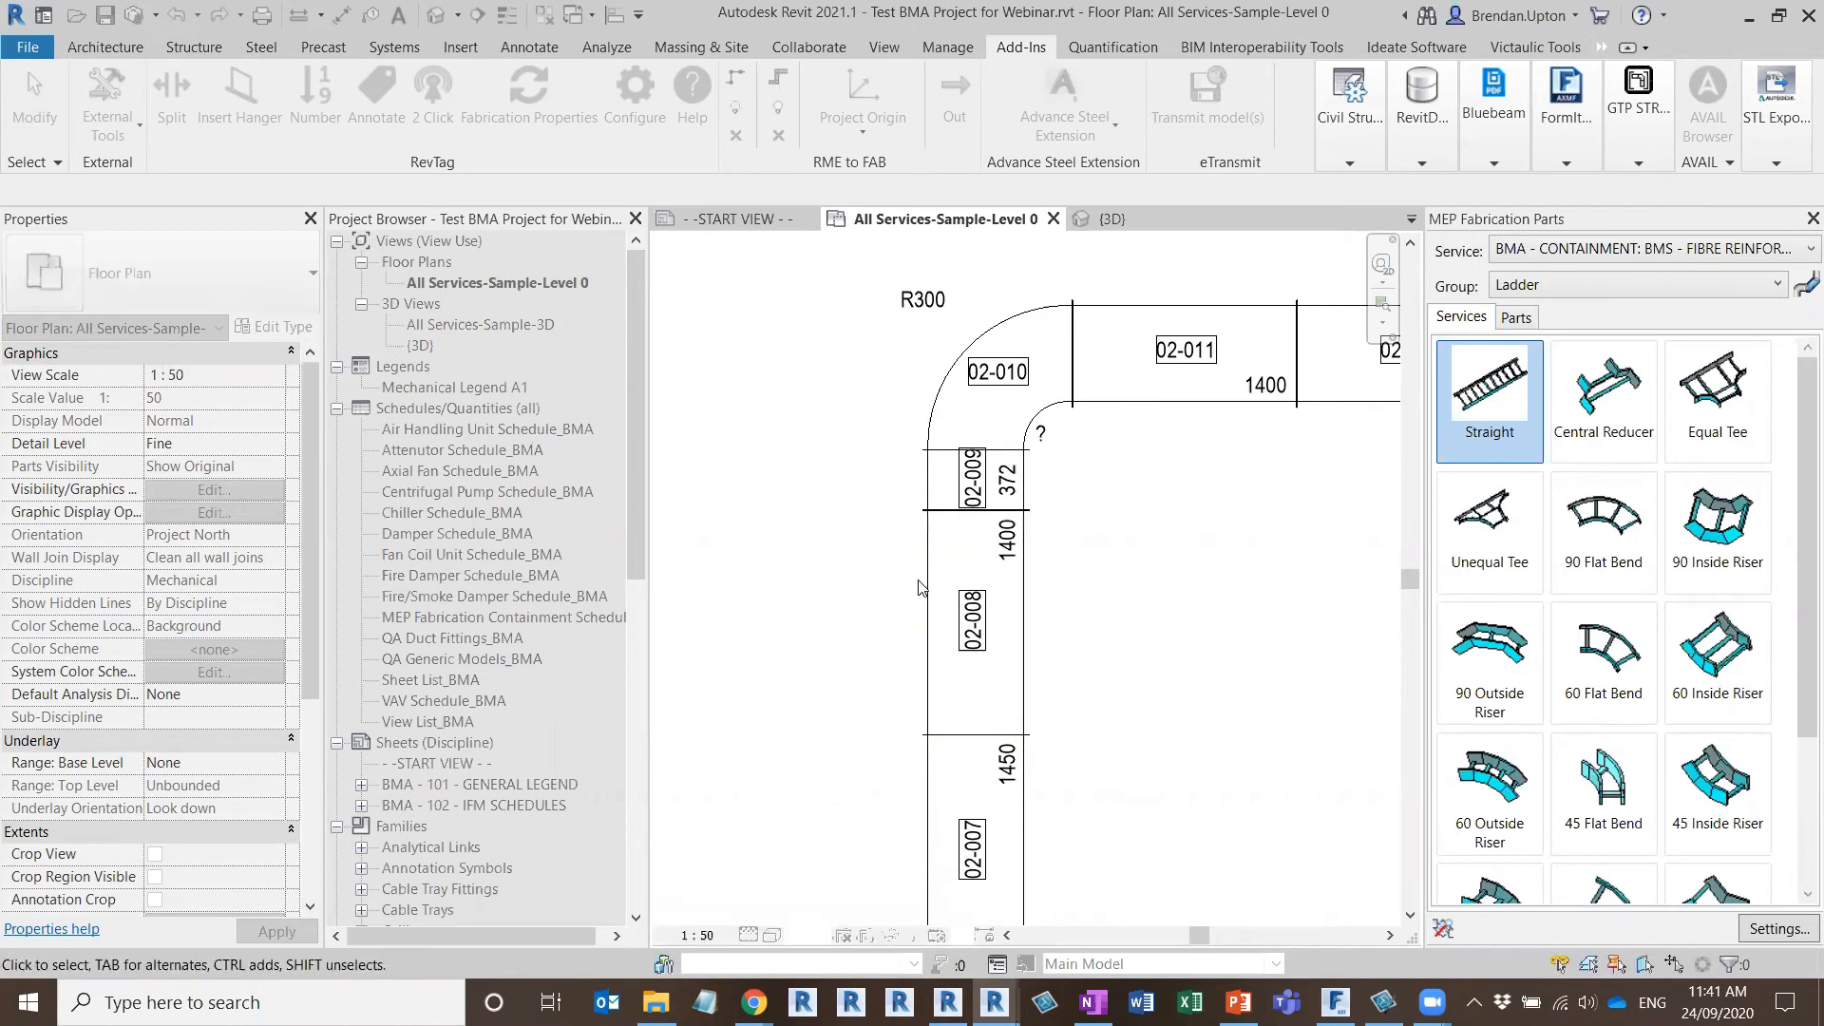
Stretch the upper elbow's lower end over the short 372 straight to meet straight 02-008
scroll(880, 586, down, 2)
scroll(1034, 580, up, 2)
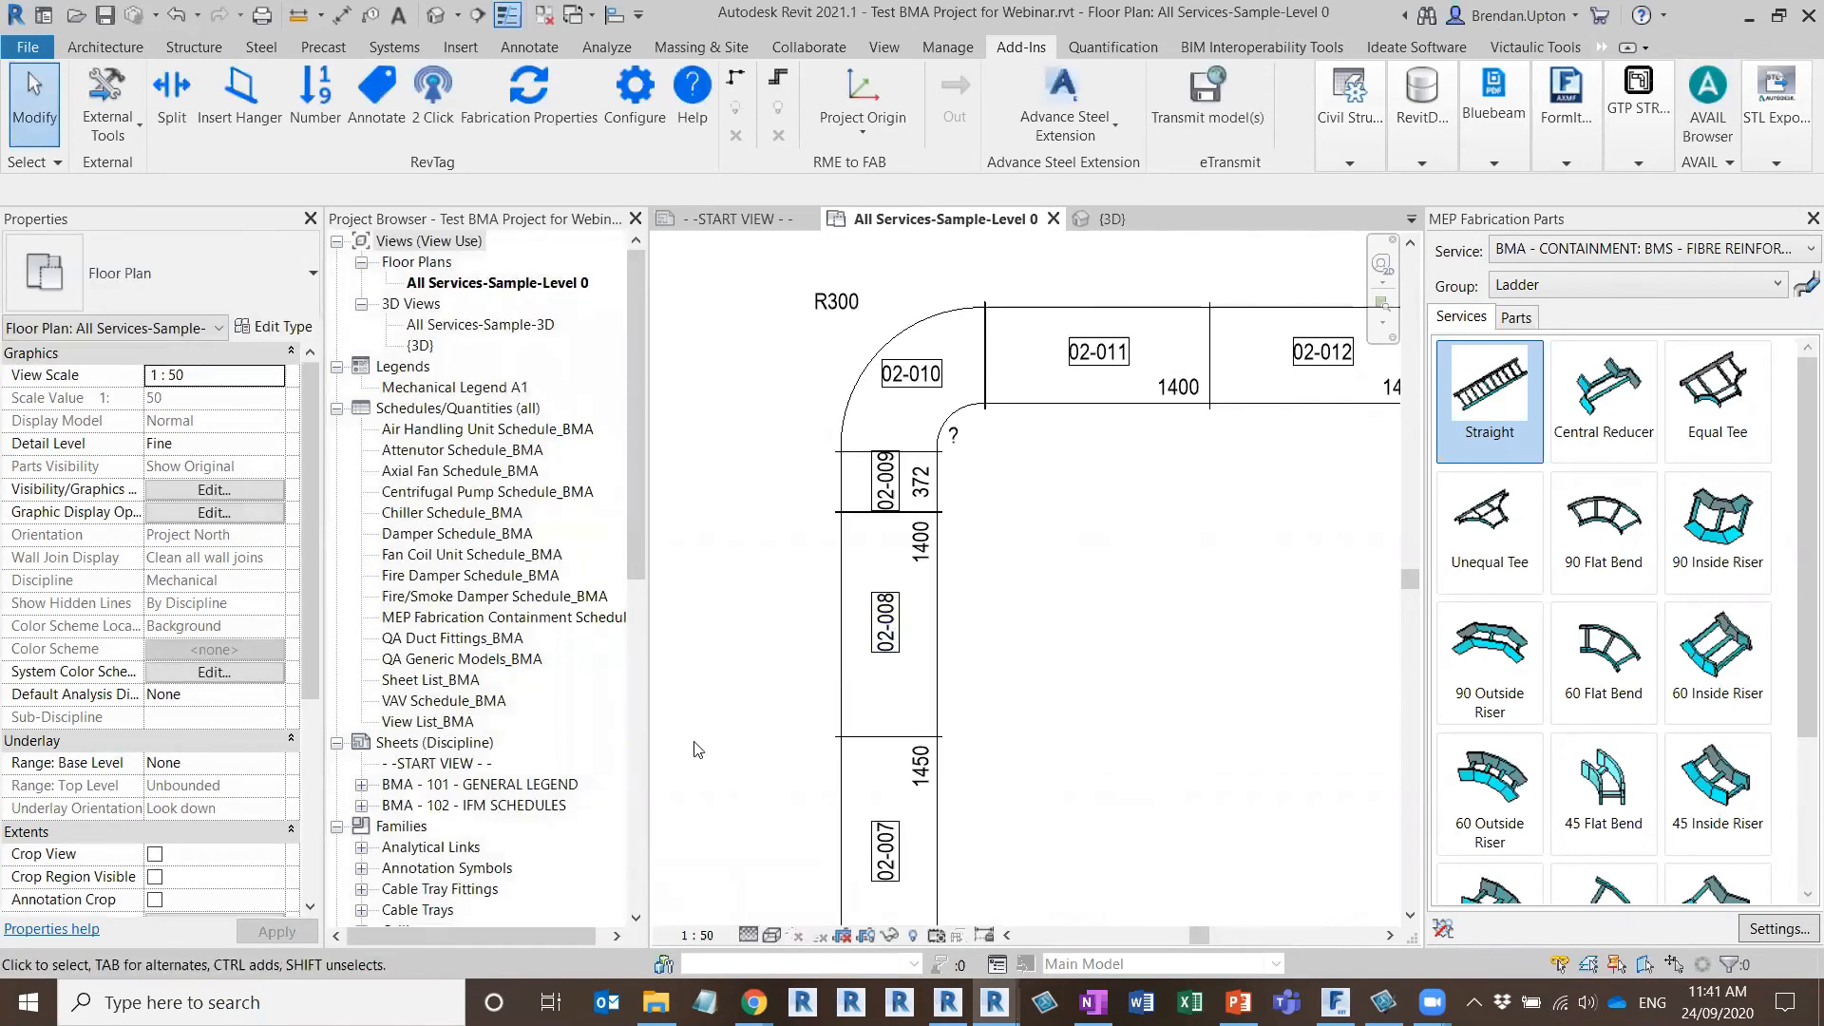
scroll(748, 622, up, 1)
scroll(731, 531, up, 1)
middle_drag(745, 528, 865, 491)
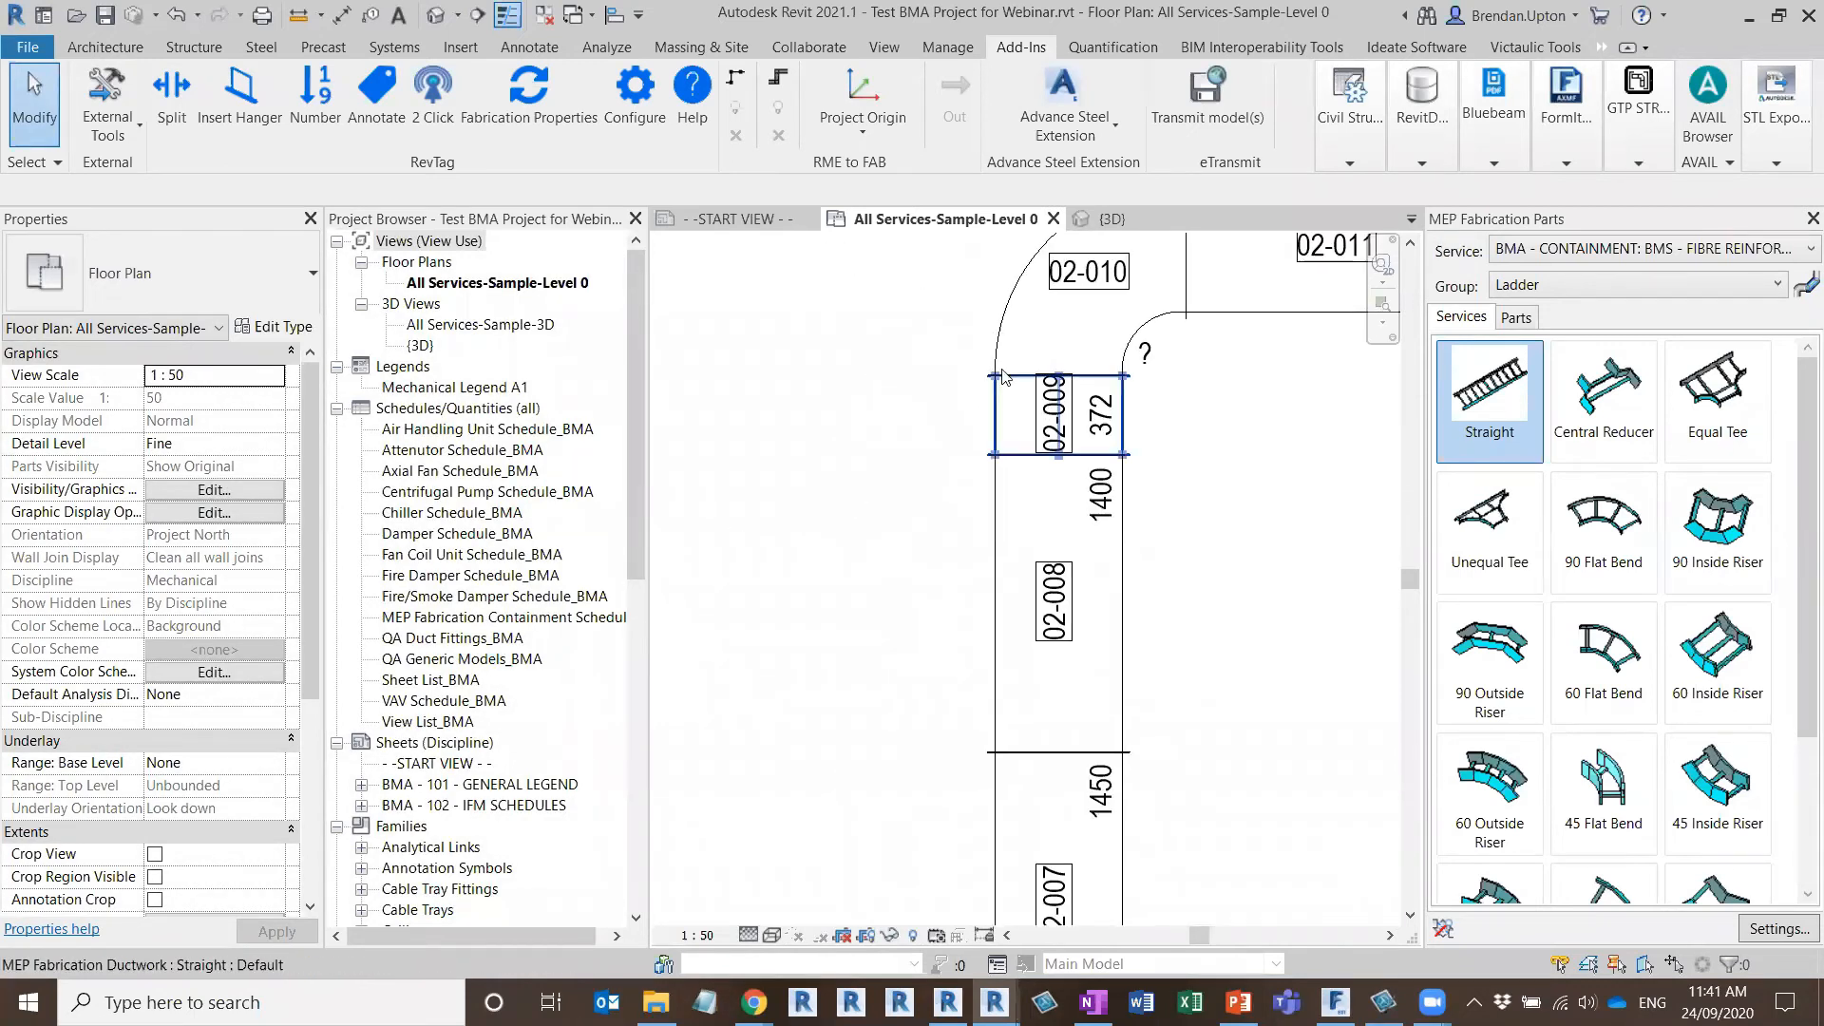
click(876, 448)
scroll(938, 417, up, 2)
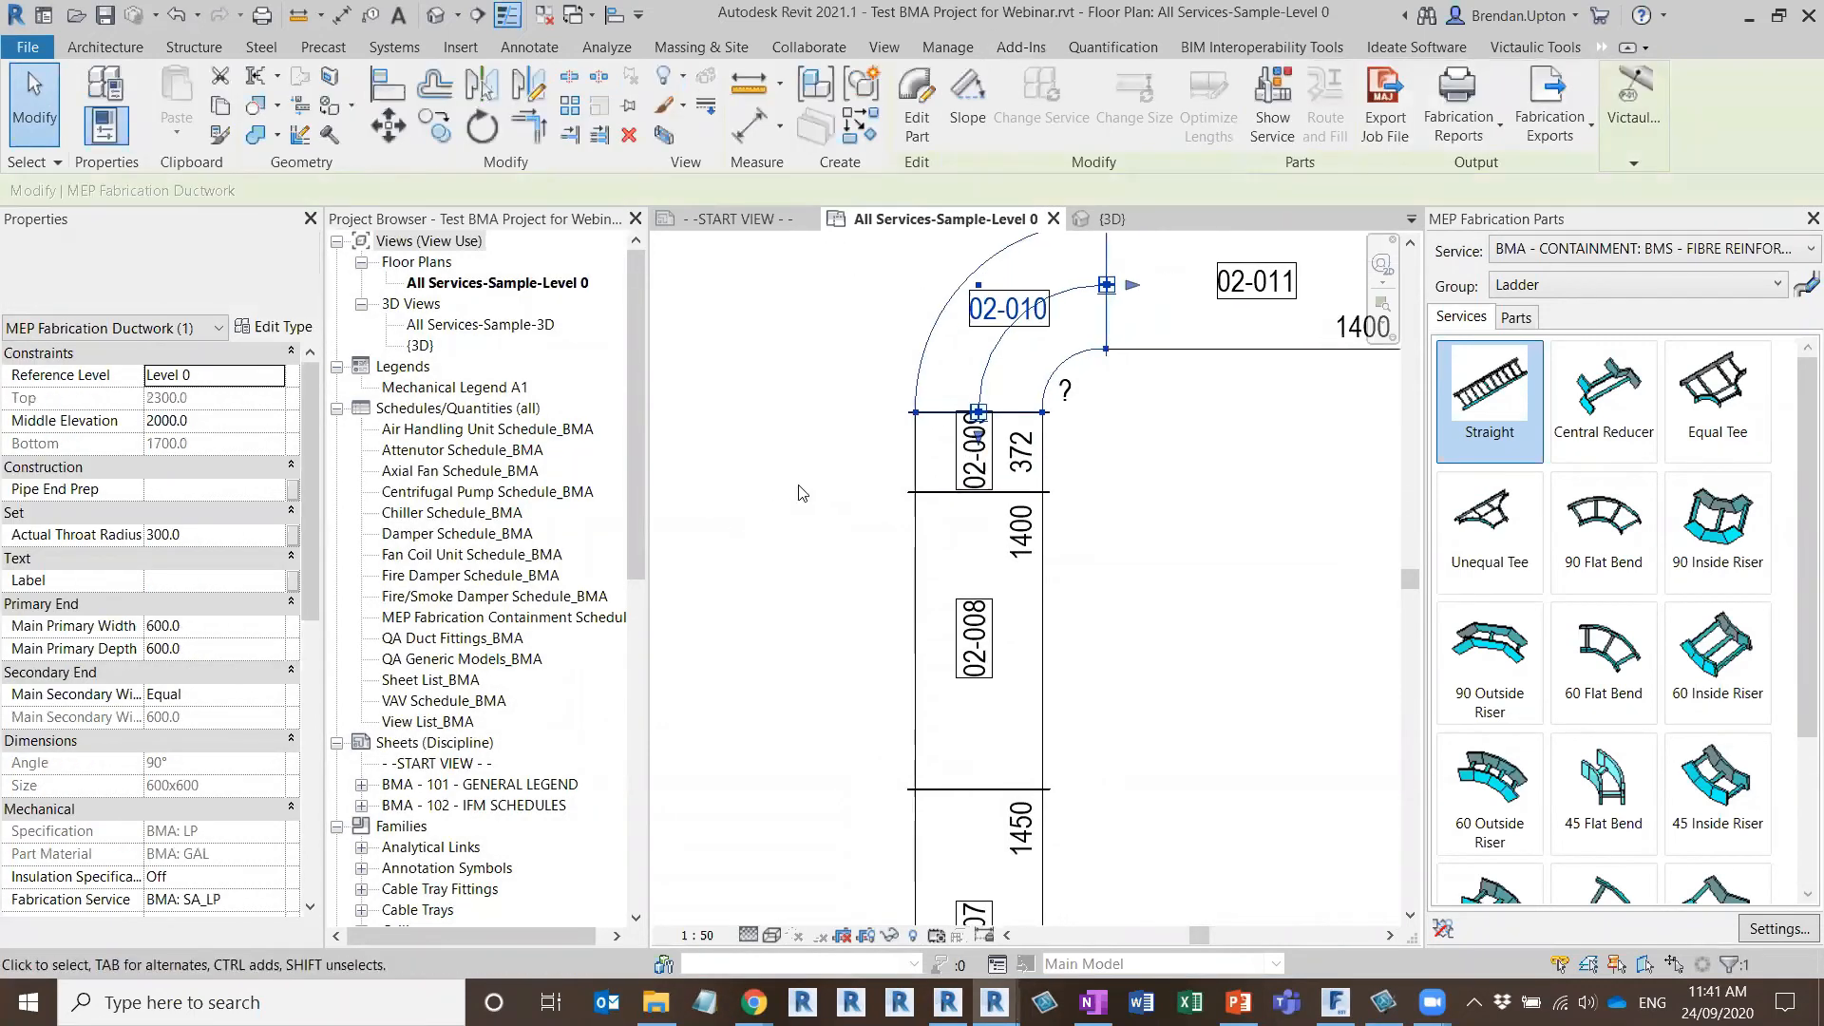
drag(1217, 344, 1234, 518)
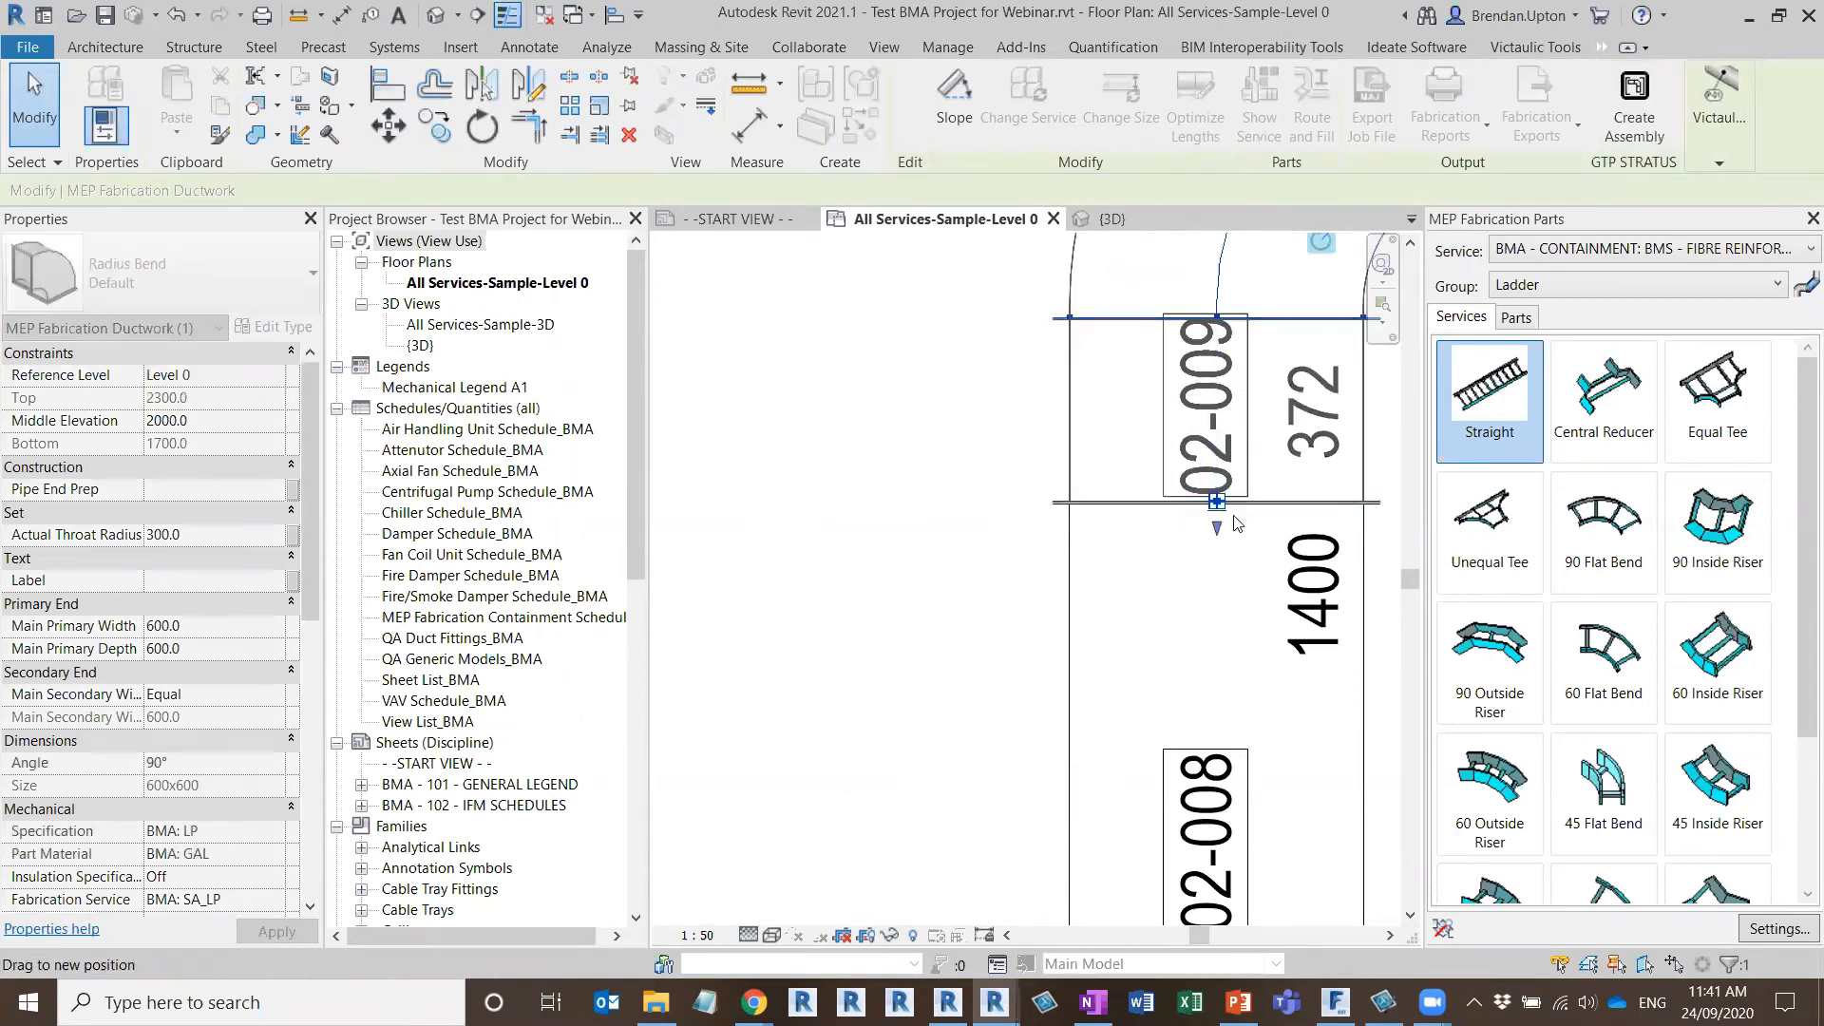
scroll(792, 471, down, 3)
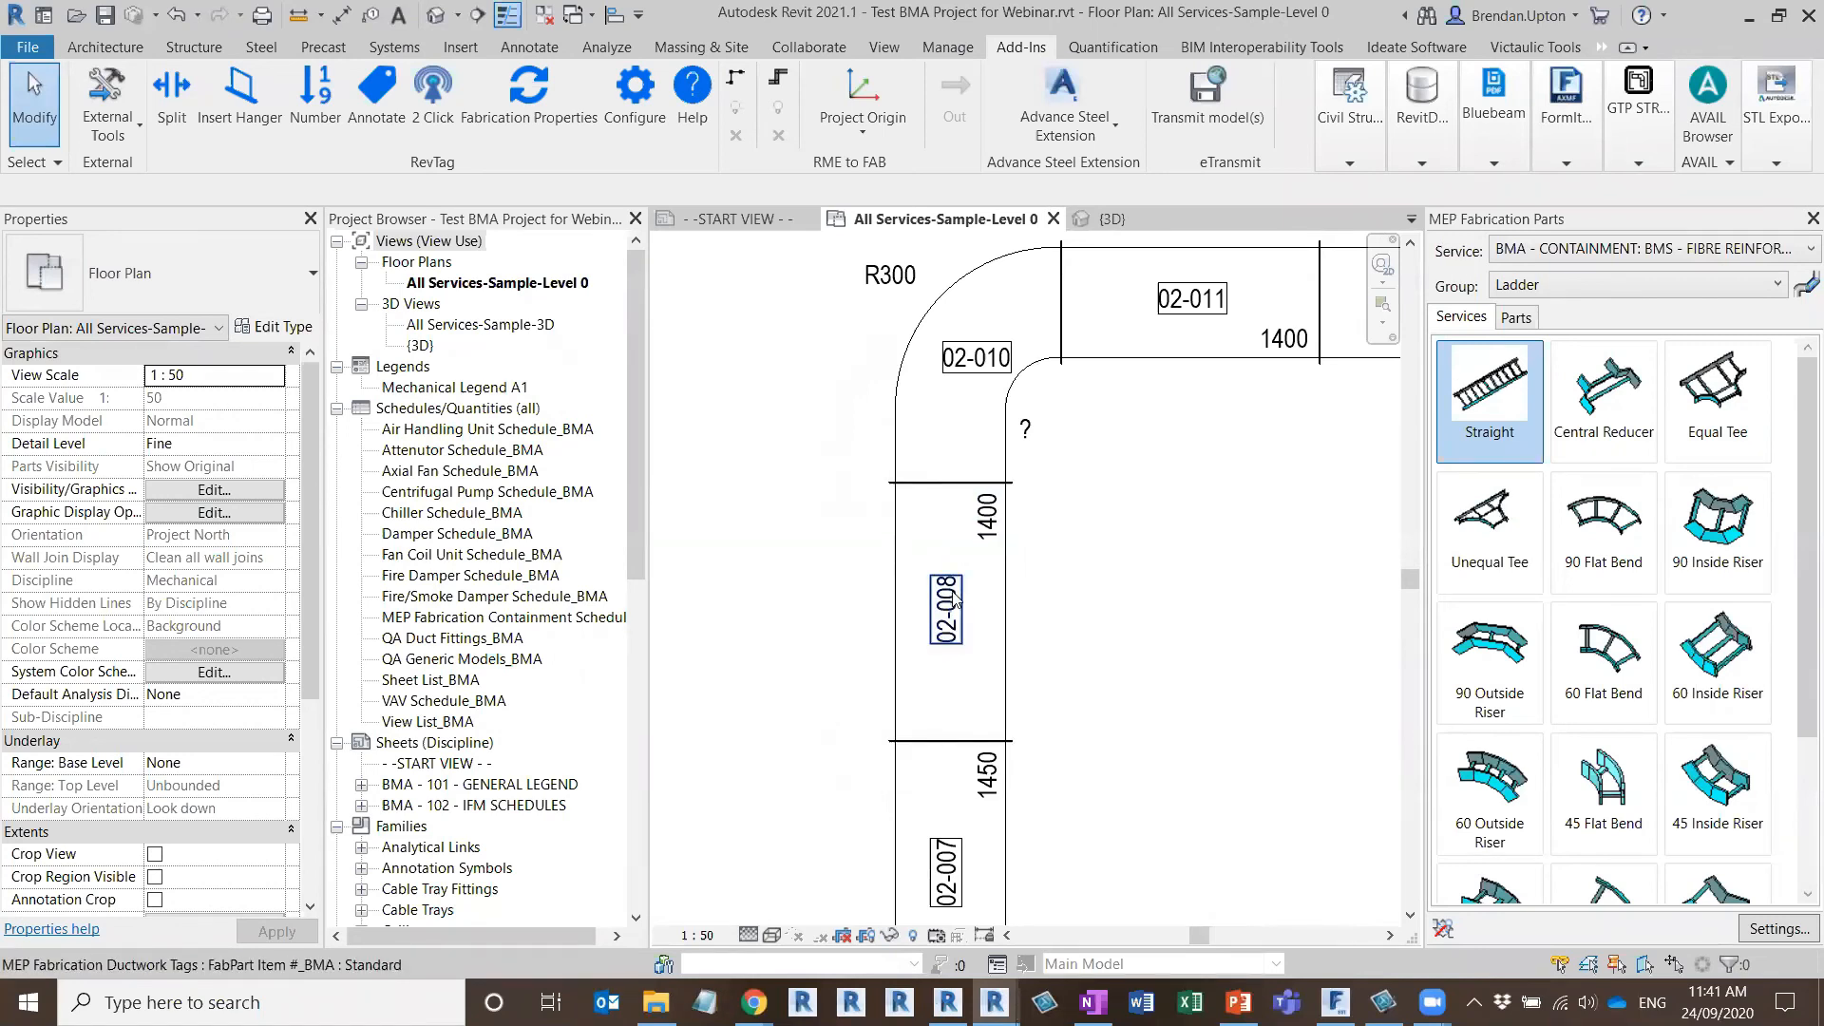
scroll(954, 396, down, 5)
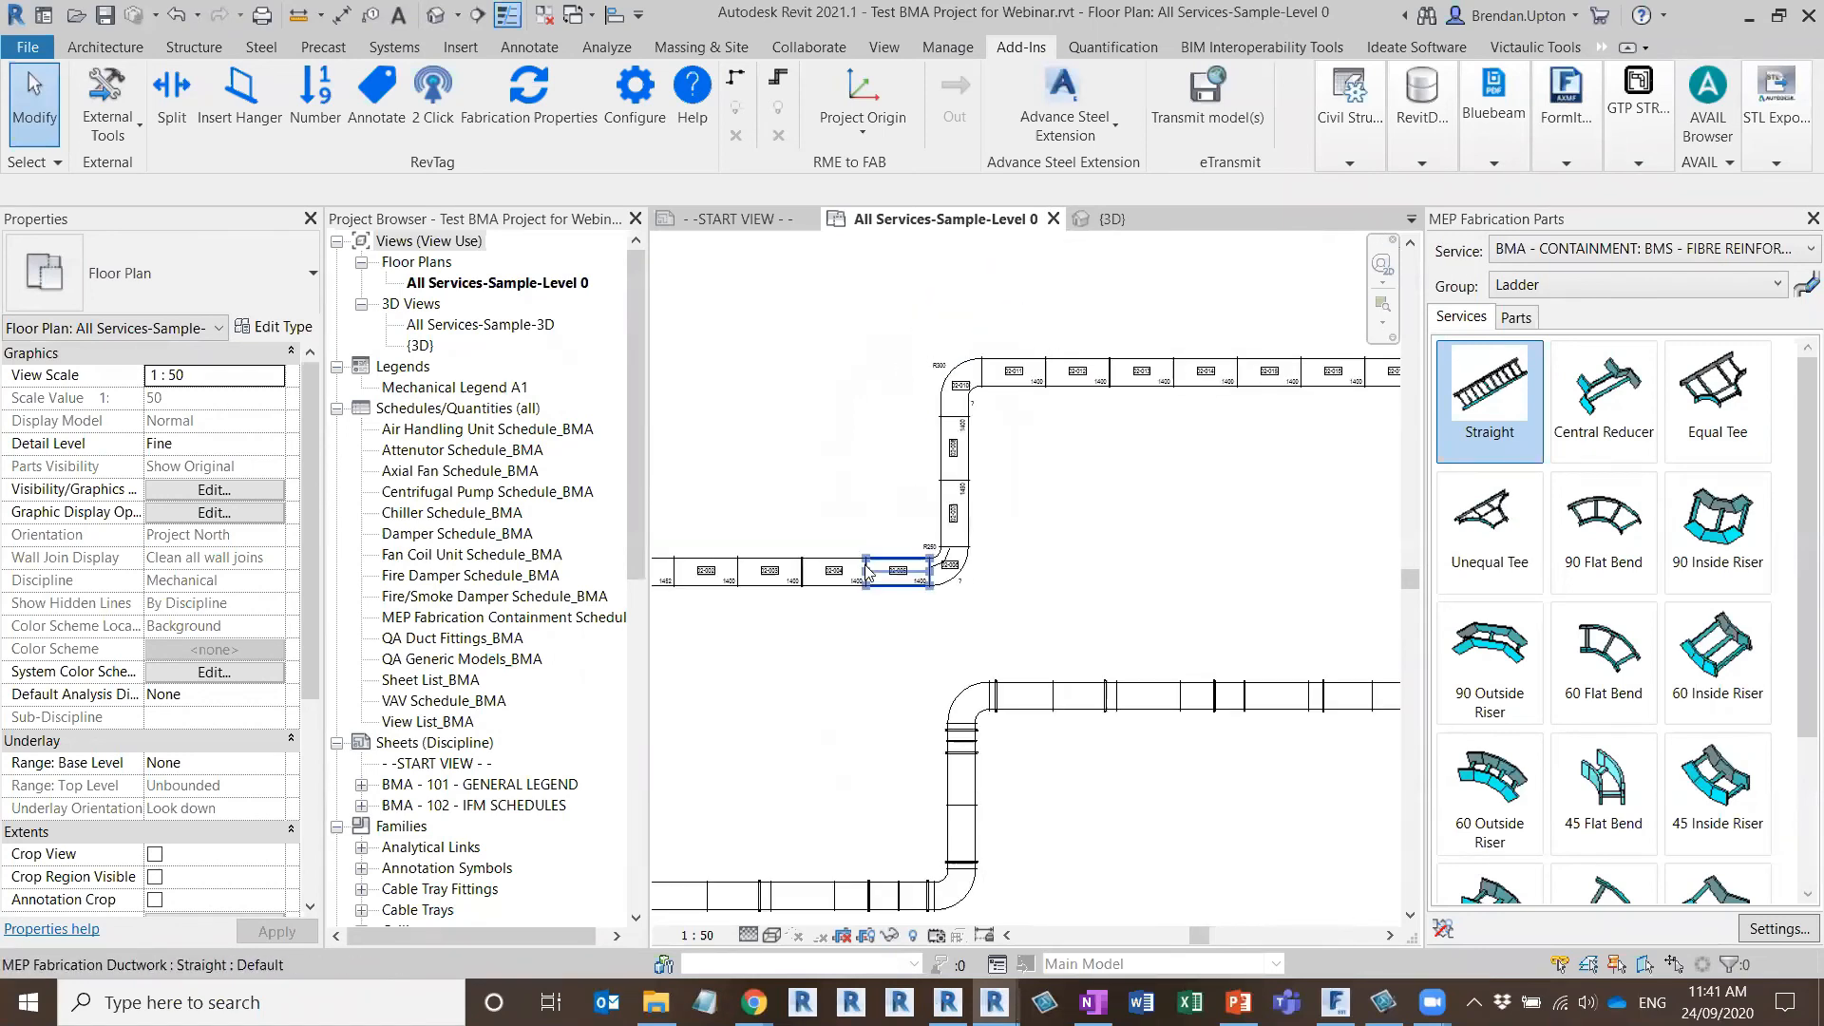
scroll(866, 571, down, 2)
middle_drag(902, 481, 955, 484)
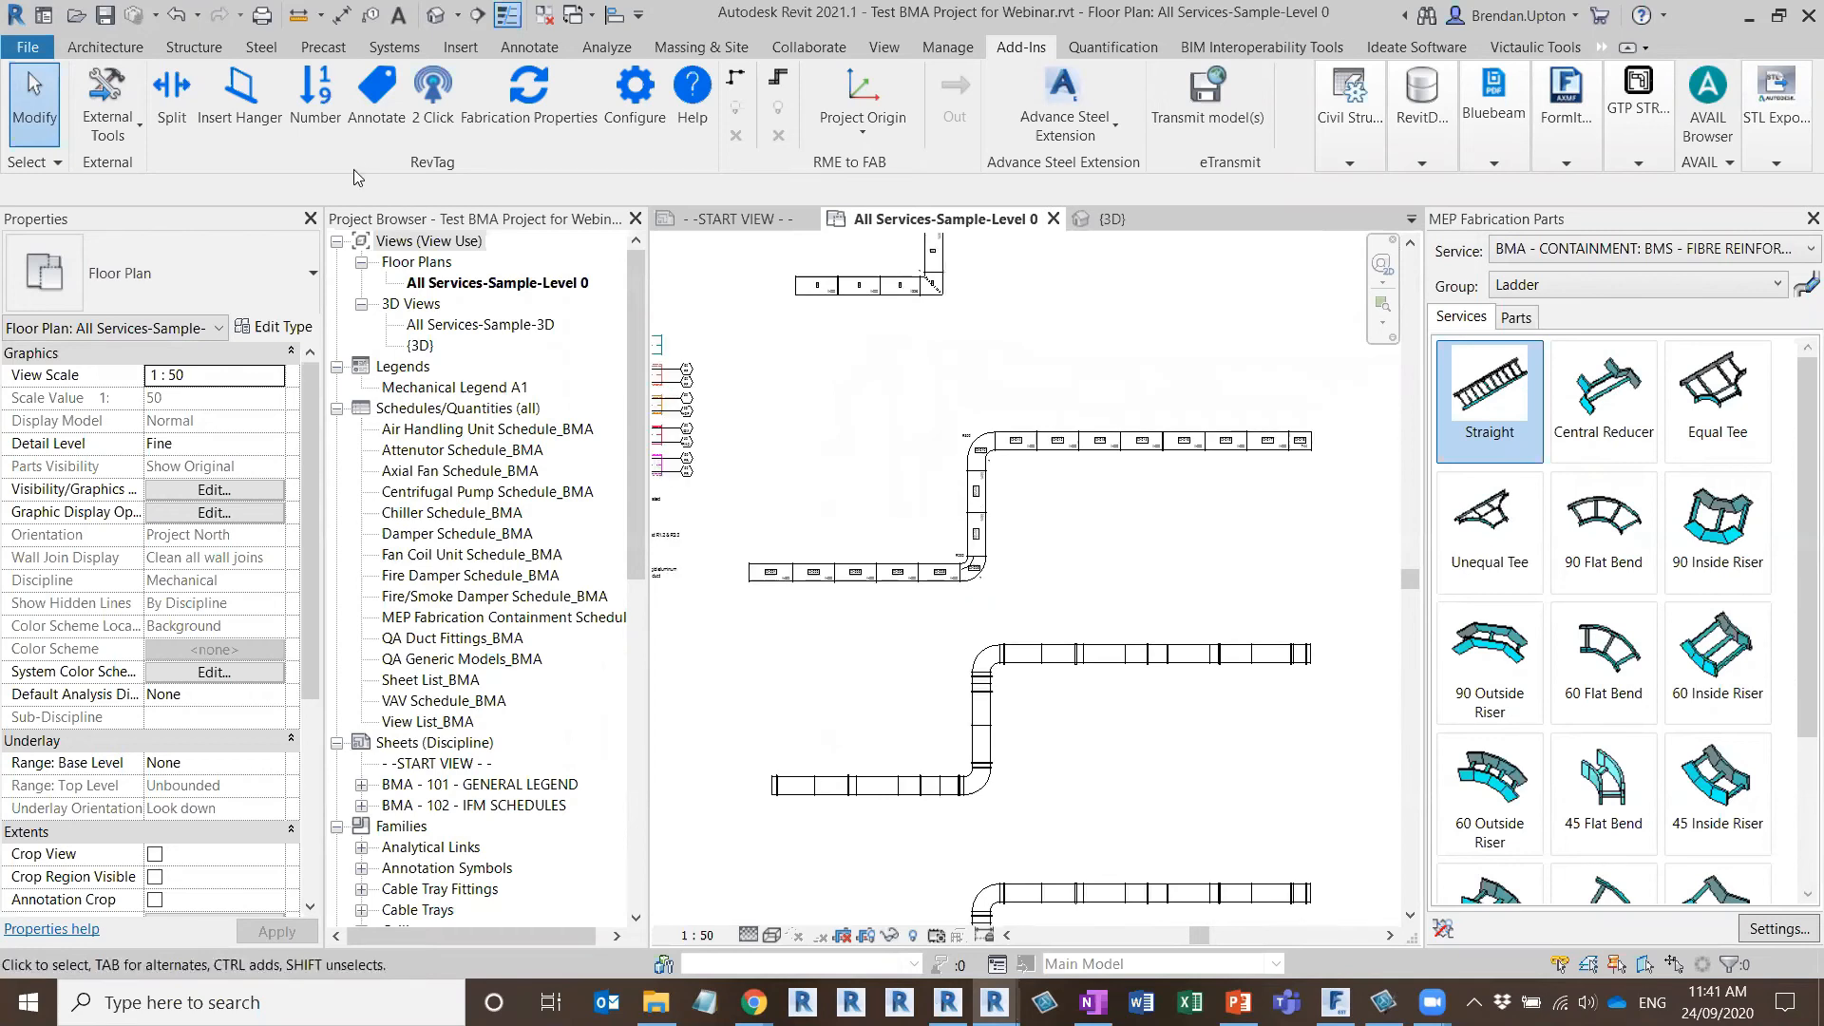
click(377, 92)
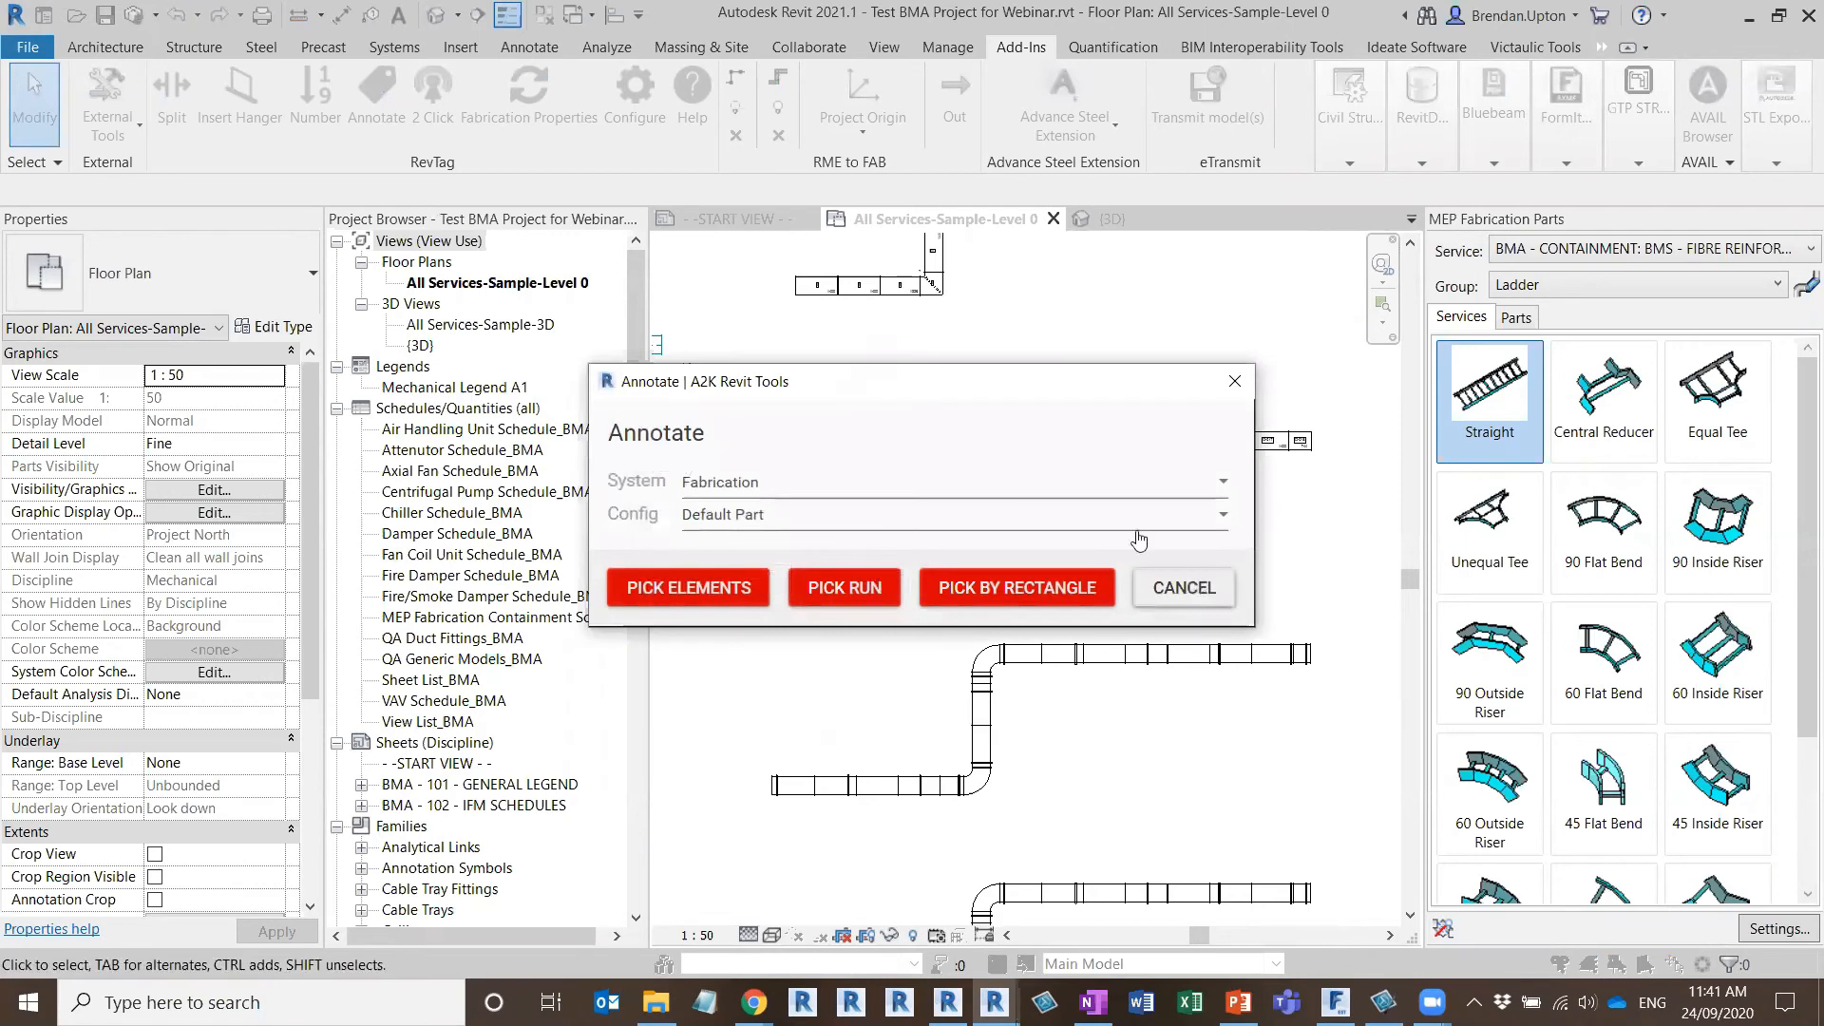
click(1184, 587)
Reset the numbering counter to 1 for the Item Number parameter, with prefix 02- and padding 3
click(316, 95)
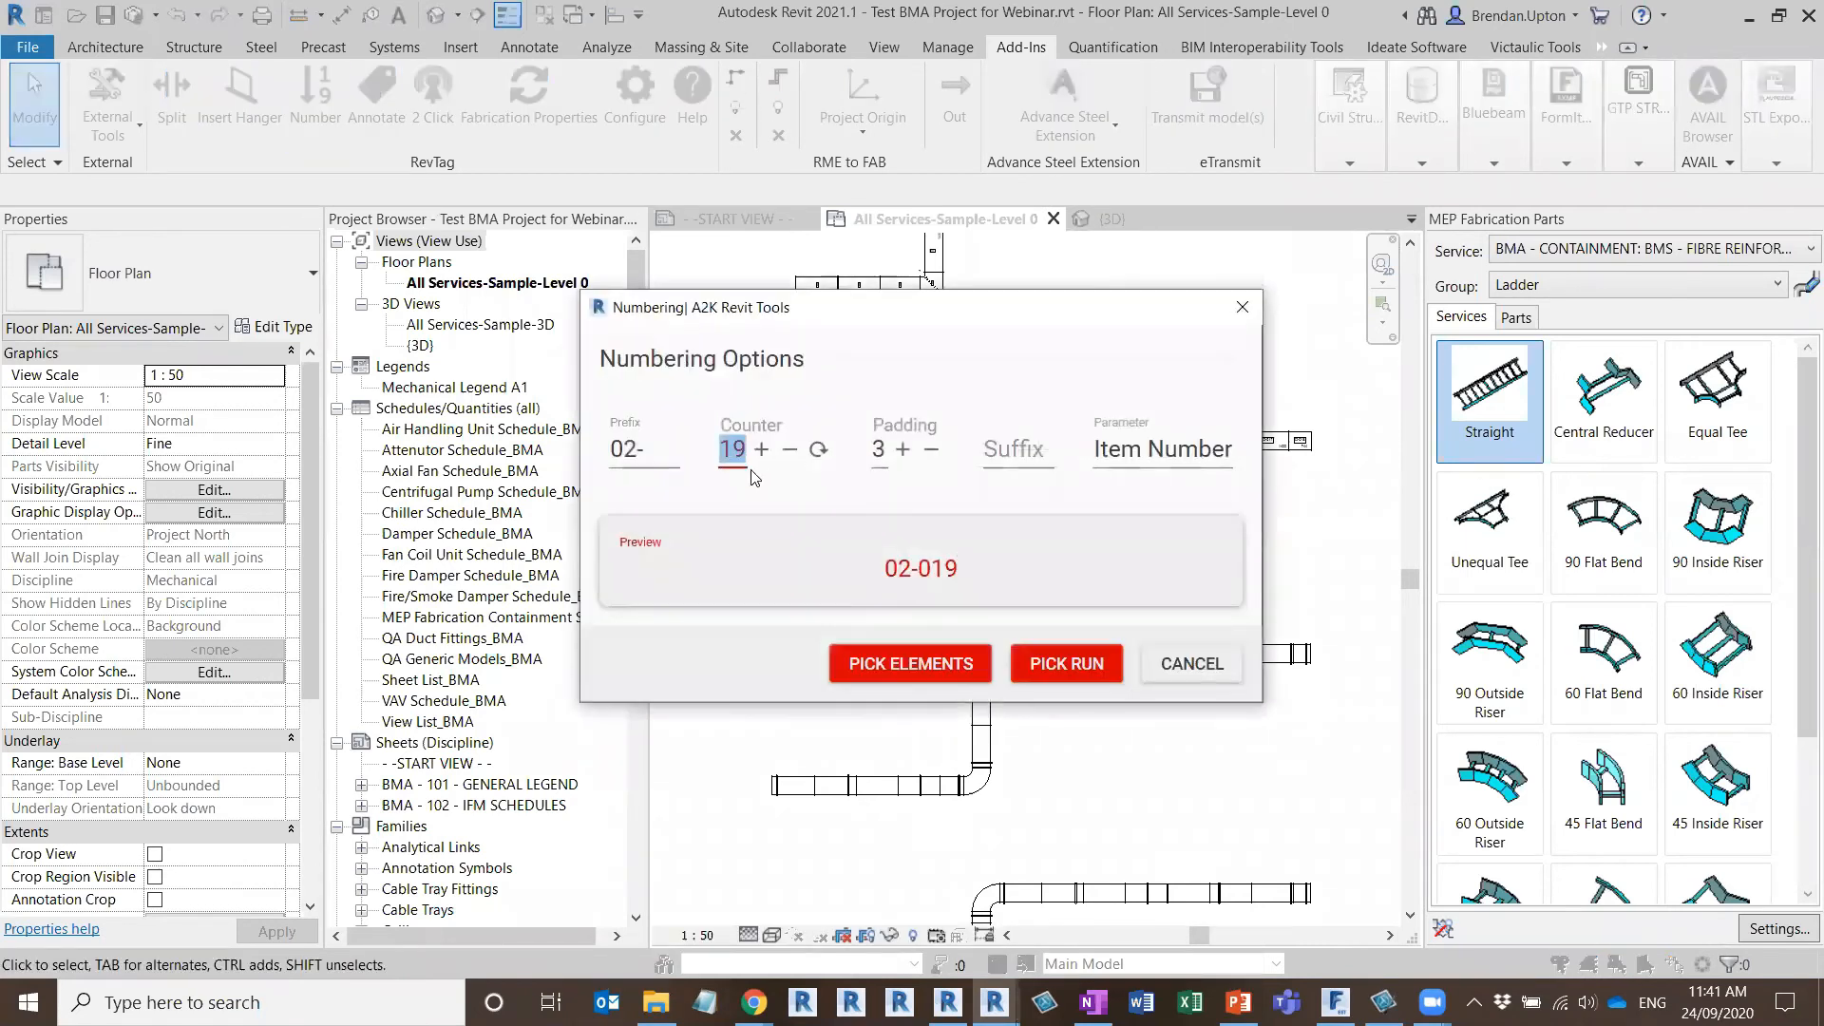
key(ctrl)
key(ctrl)
key(ctrl)
key(ctrl)
key(ctrl)
key(ctrl)
click(817, 453)
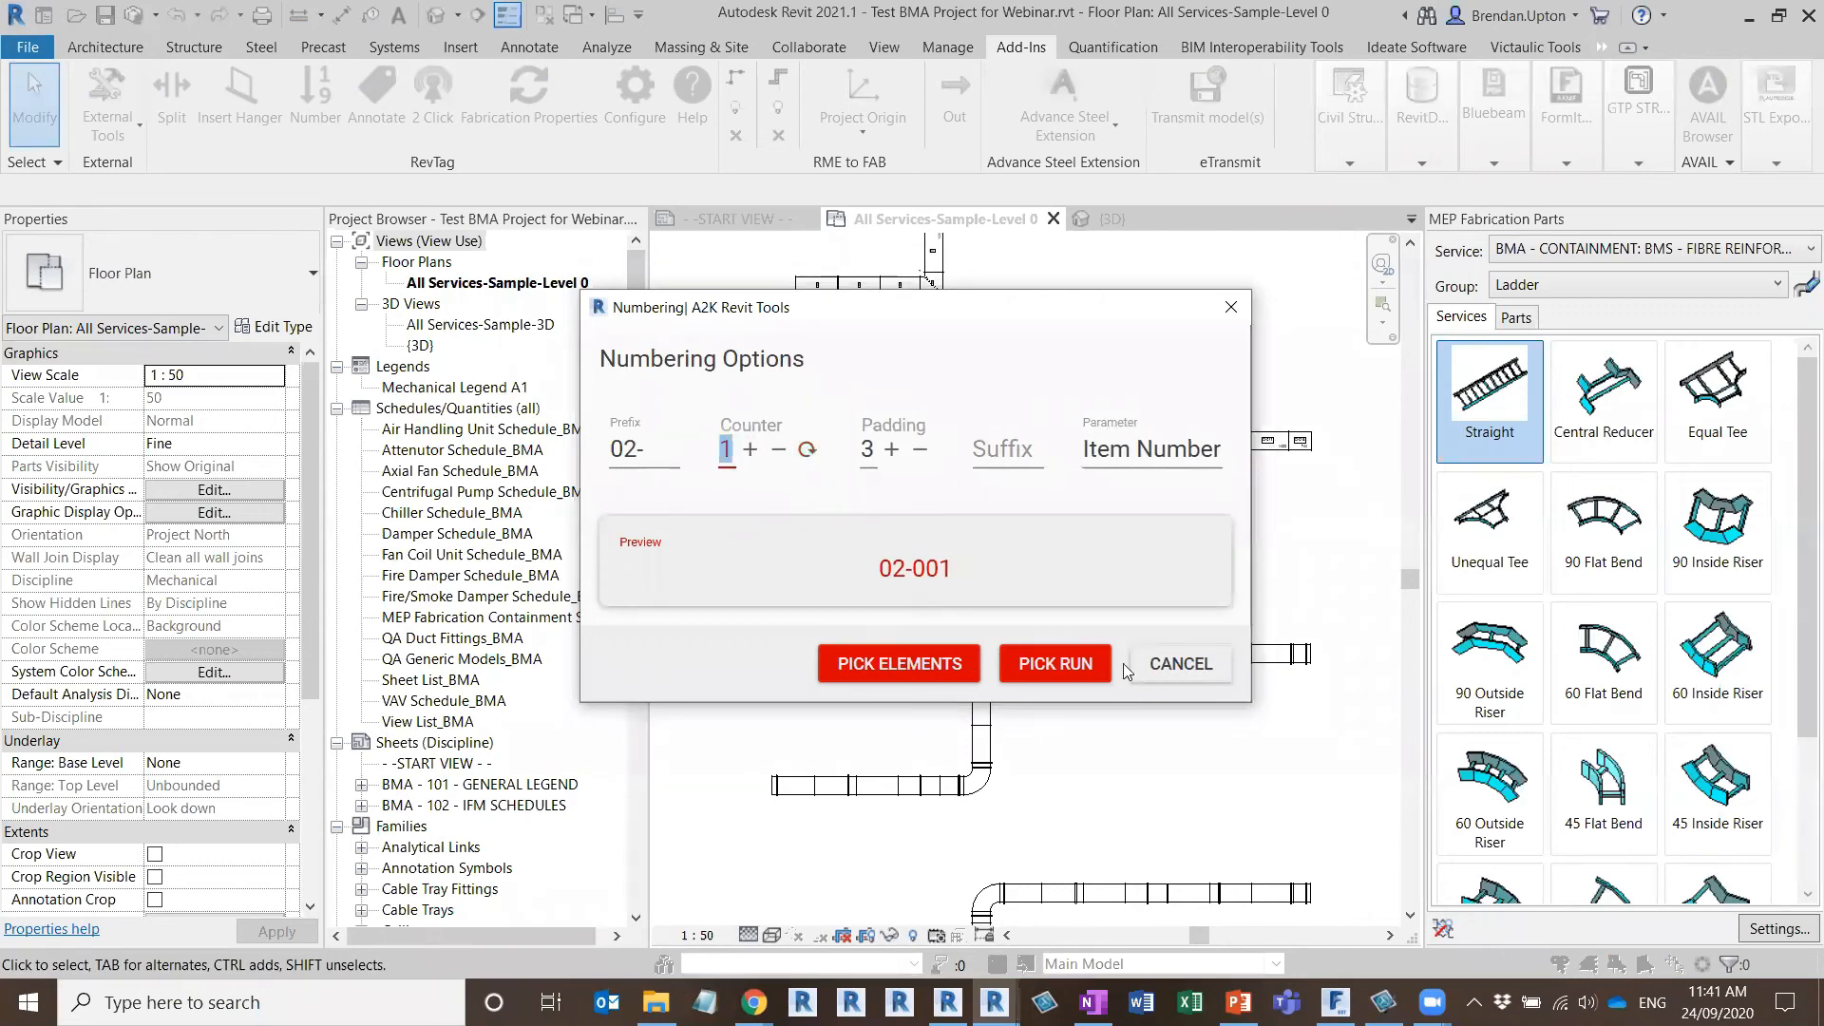
Renumber the second duct run as a picked run from its lower end straight to its upper end straight, and check the tags near the upper elbow
click(1056, 665)
click(781, 577)
click(1300, 441)
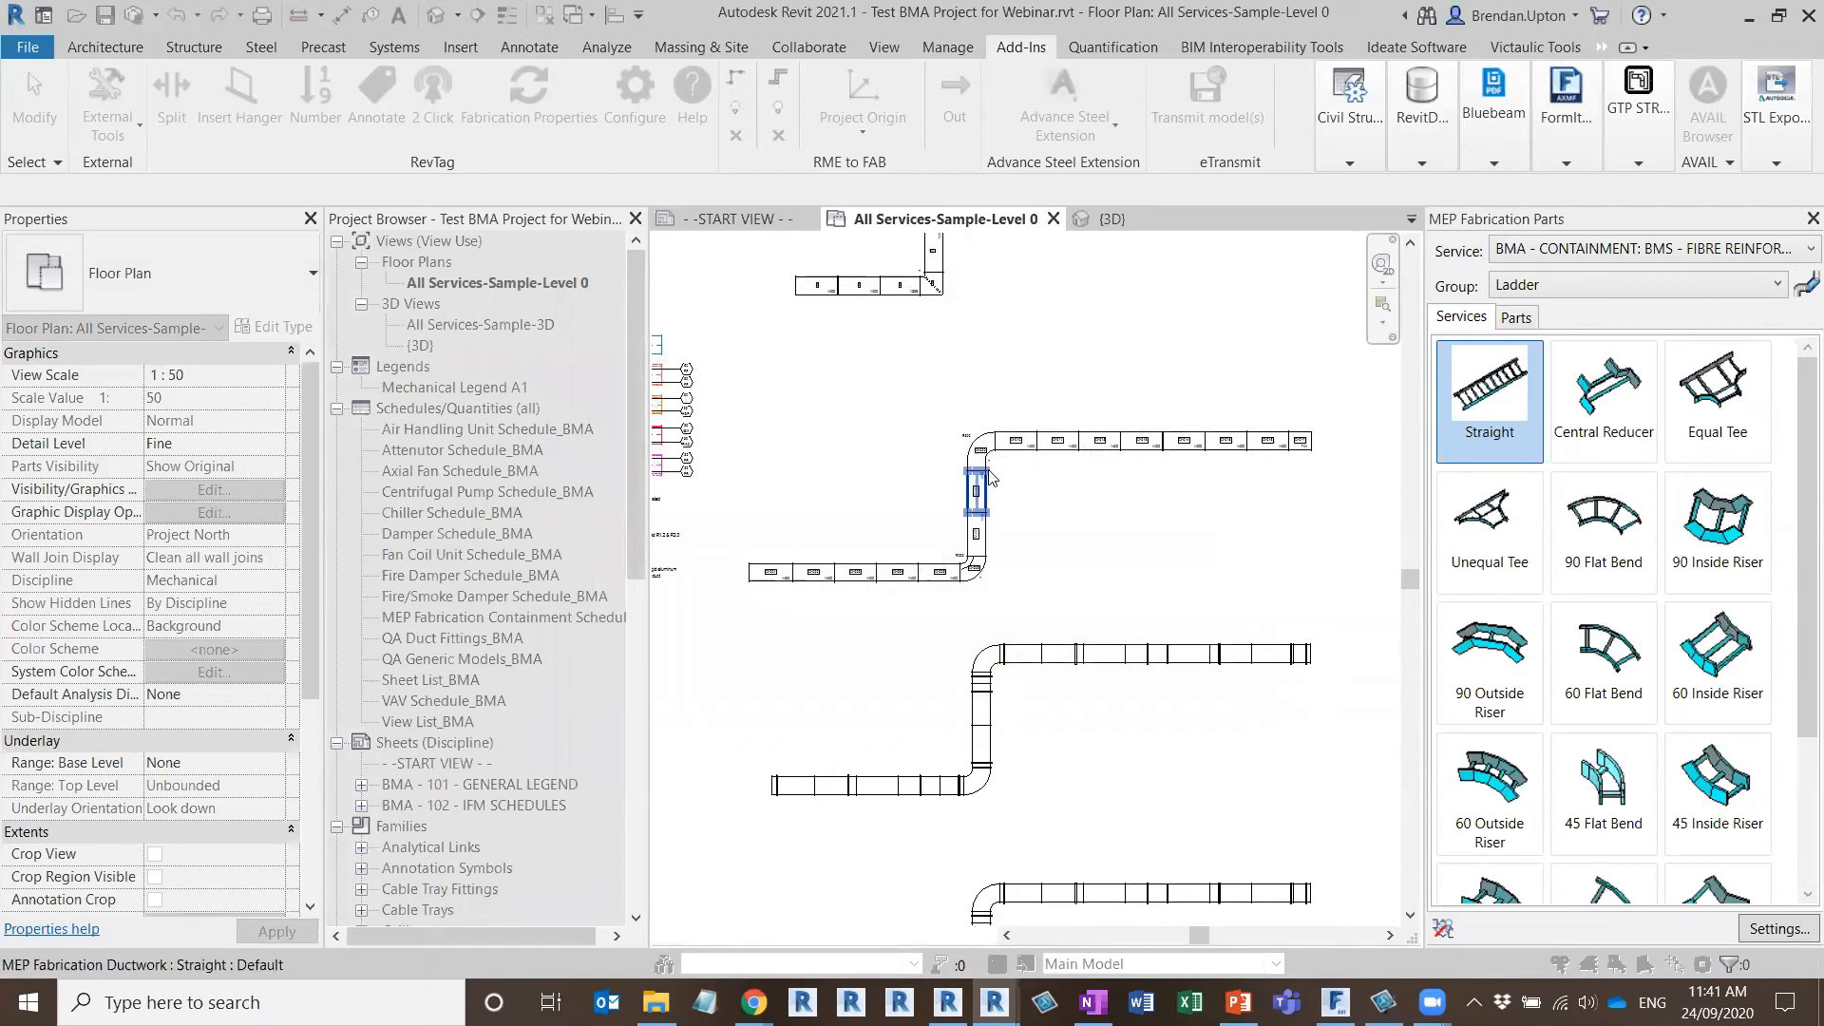
scroll(979, 480, up, 6)
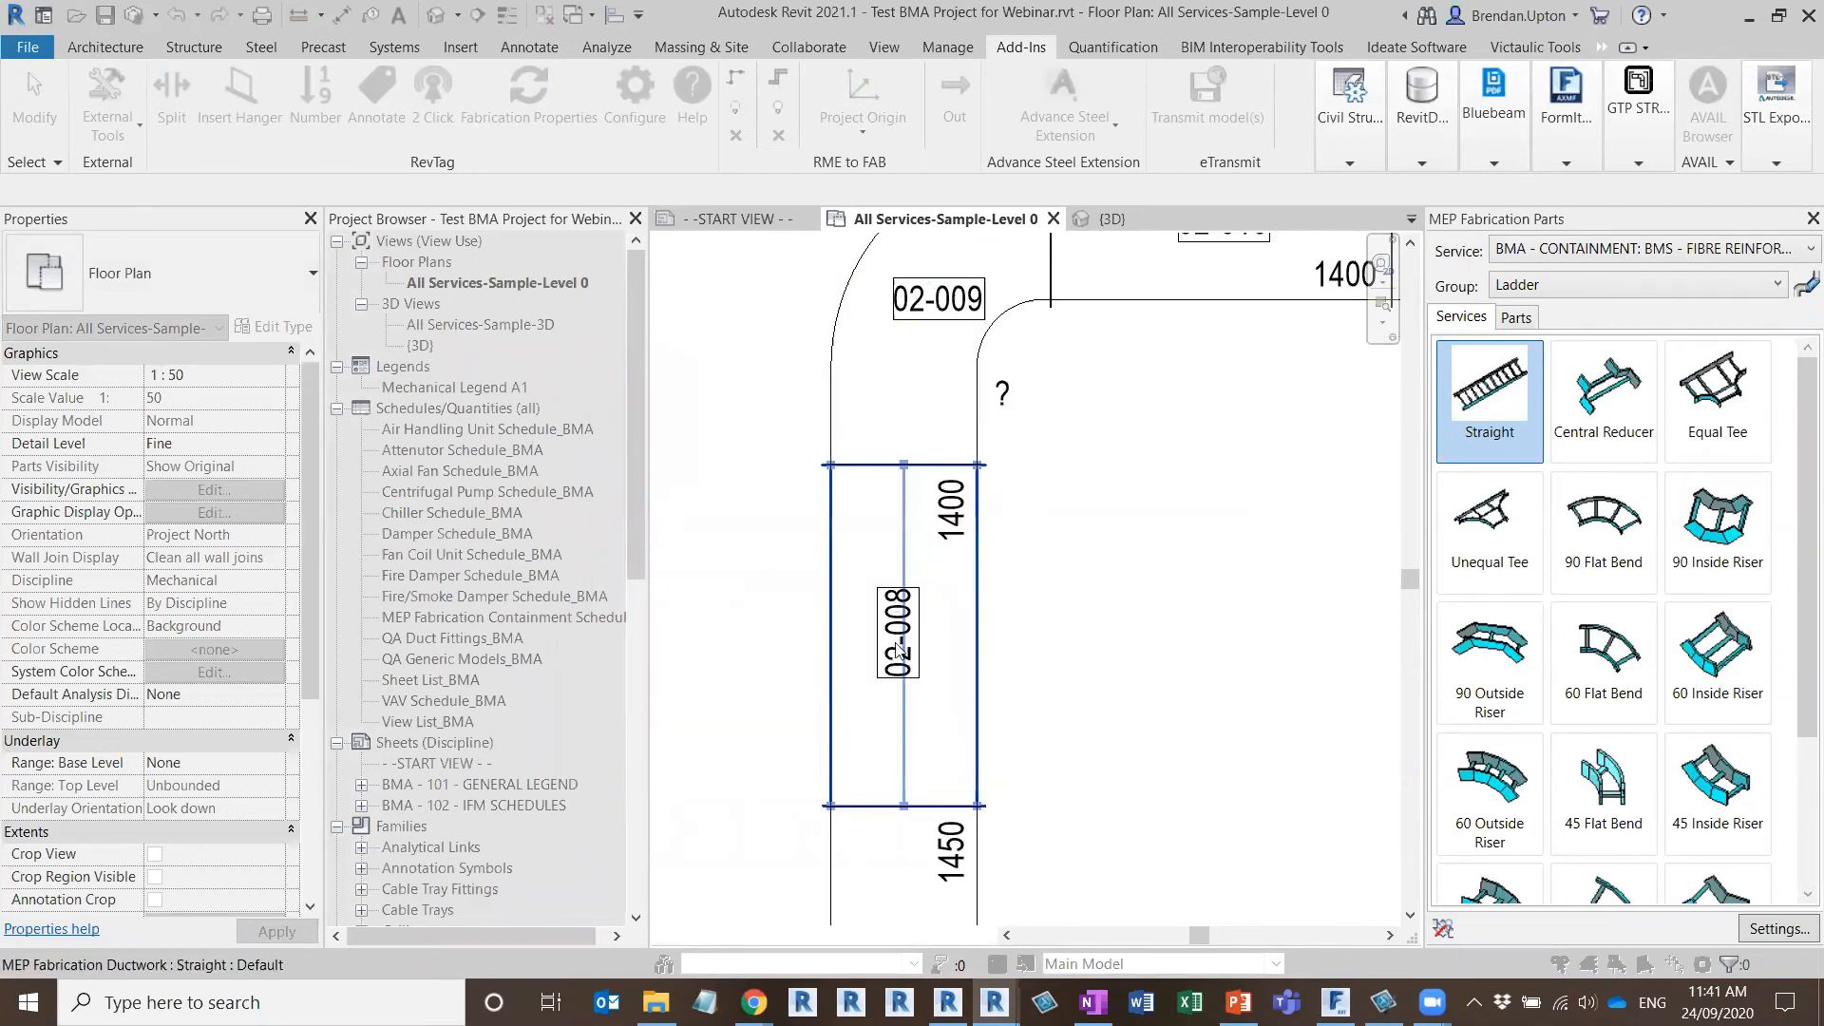
scroll(933, 272, down, 2)
middle_drag(1062, 428, 711, 631)
scroll(1096, 609, down, 2)
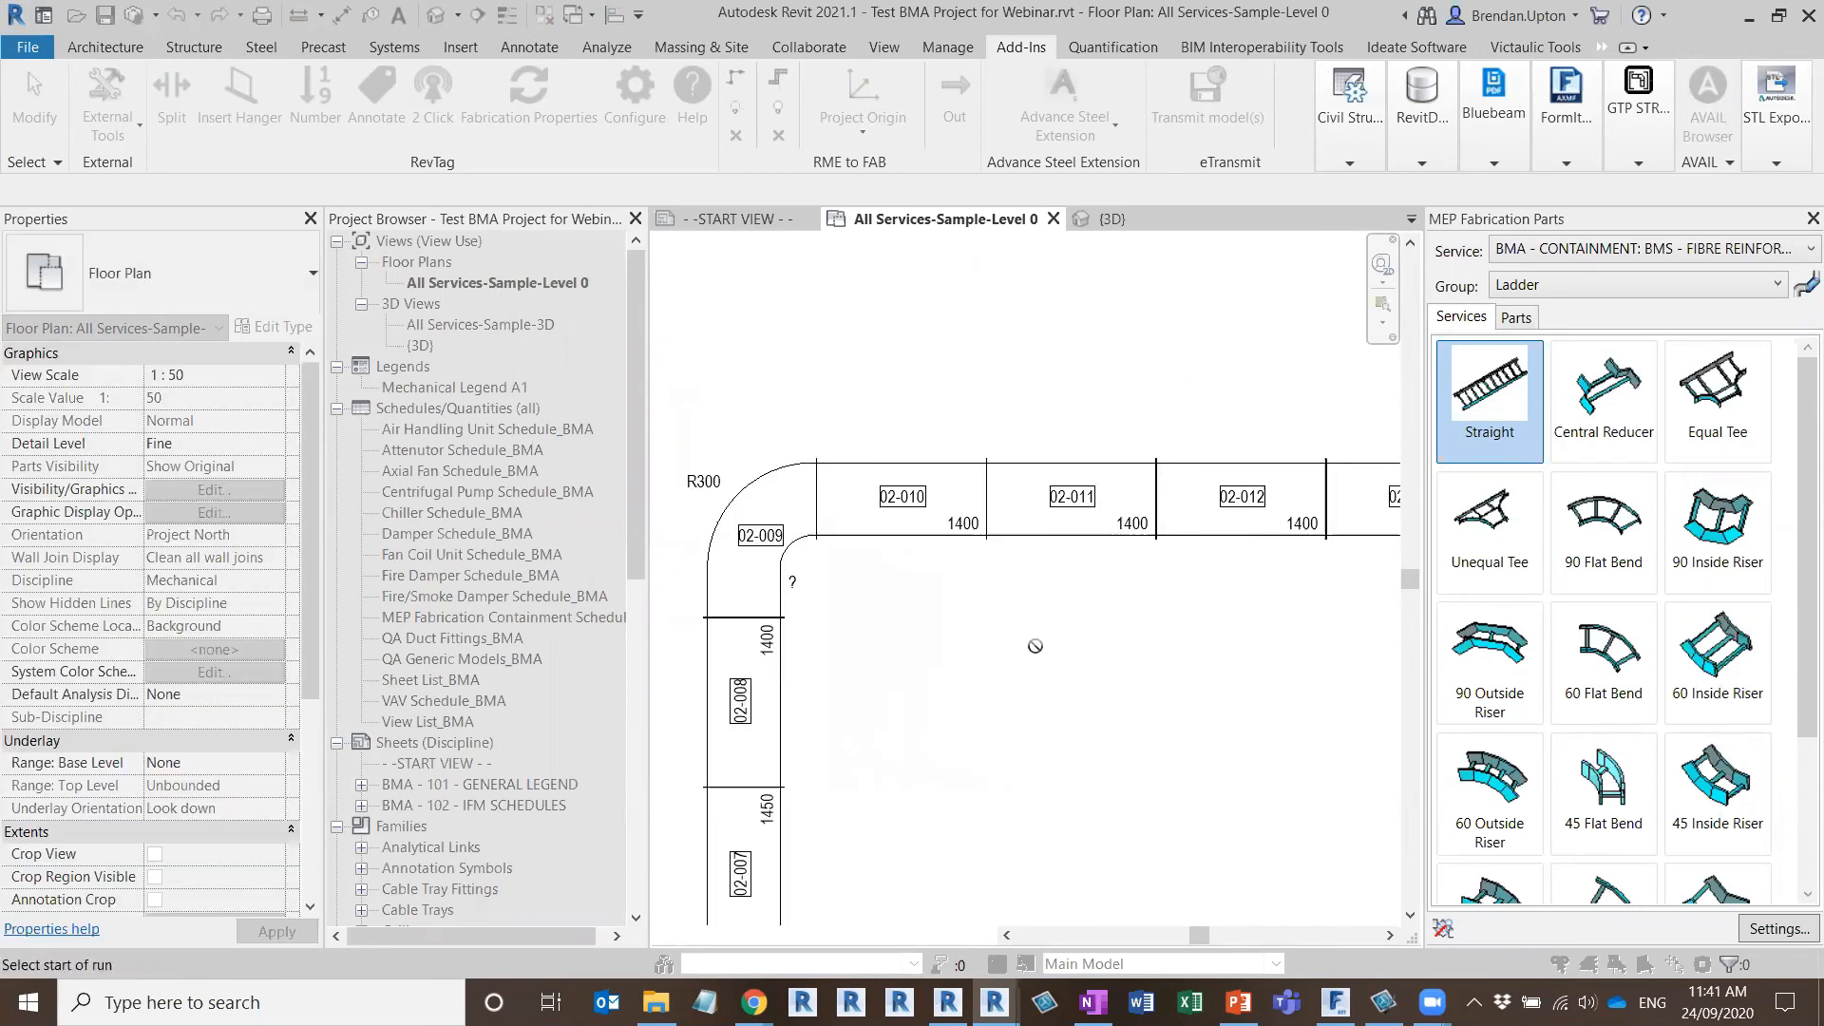
scroll(1016, 480, down, 6)
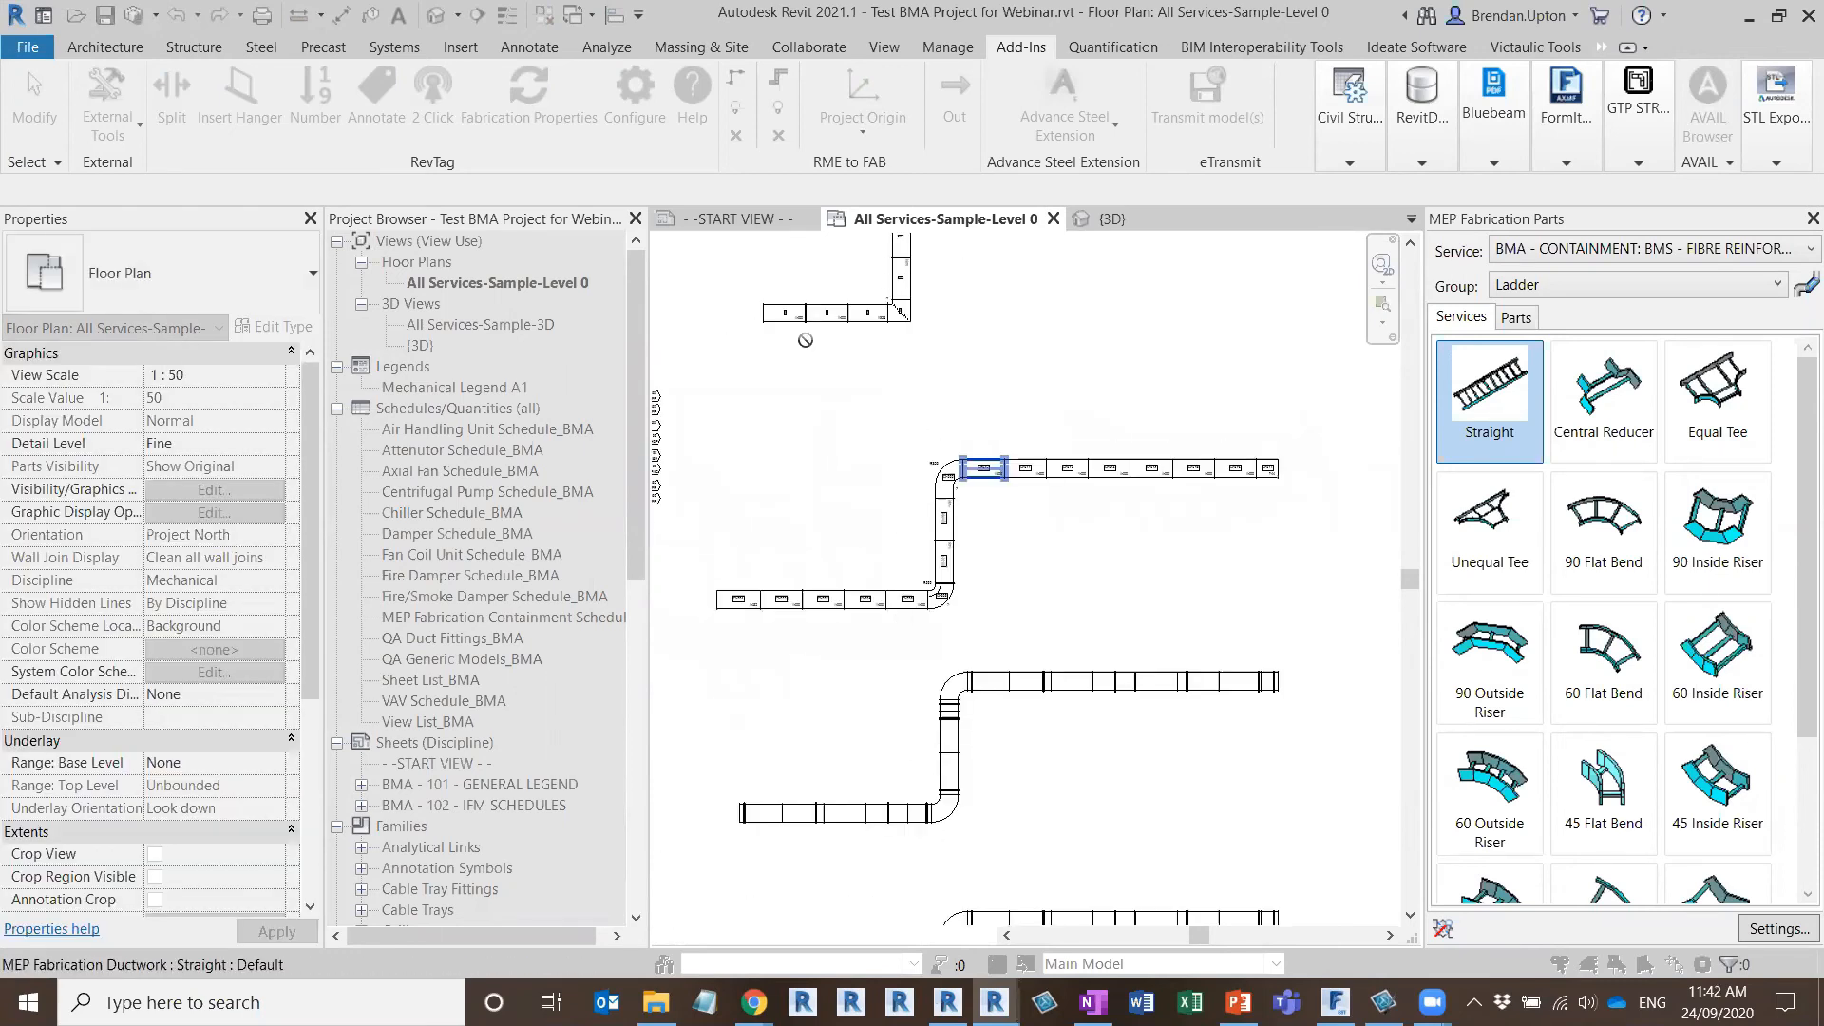
key(Escape)
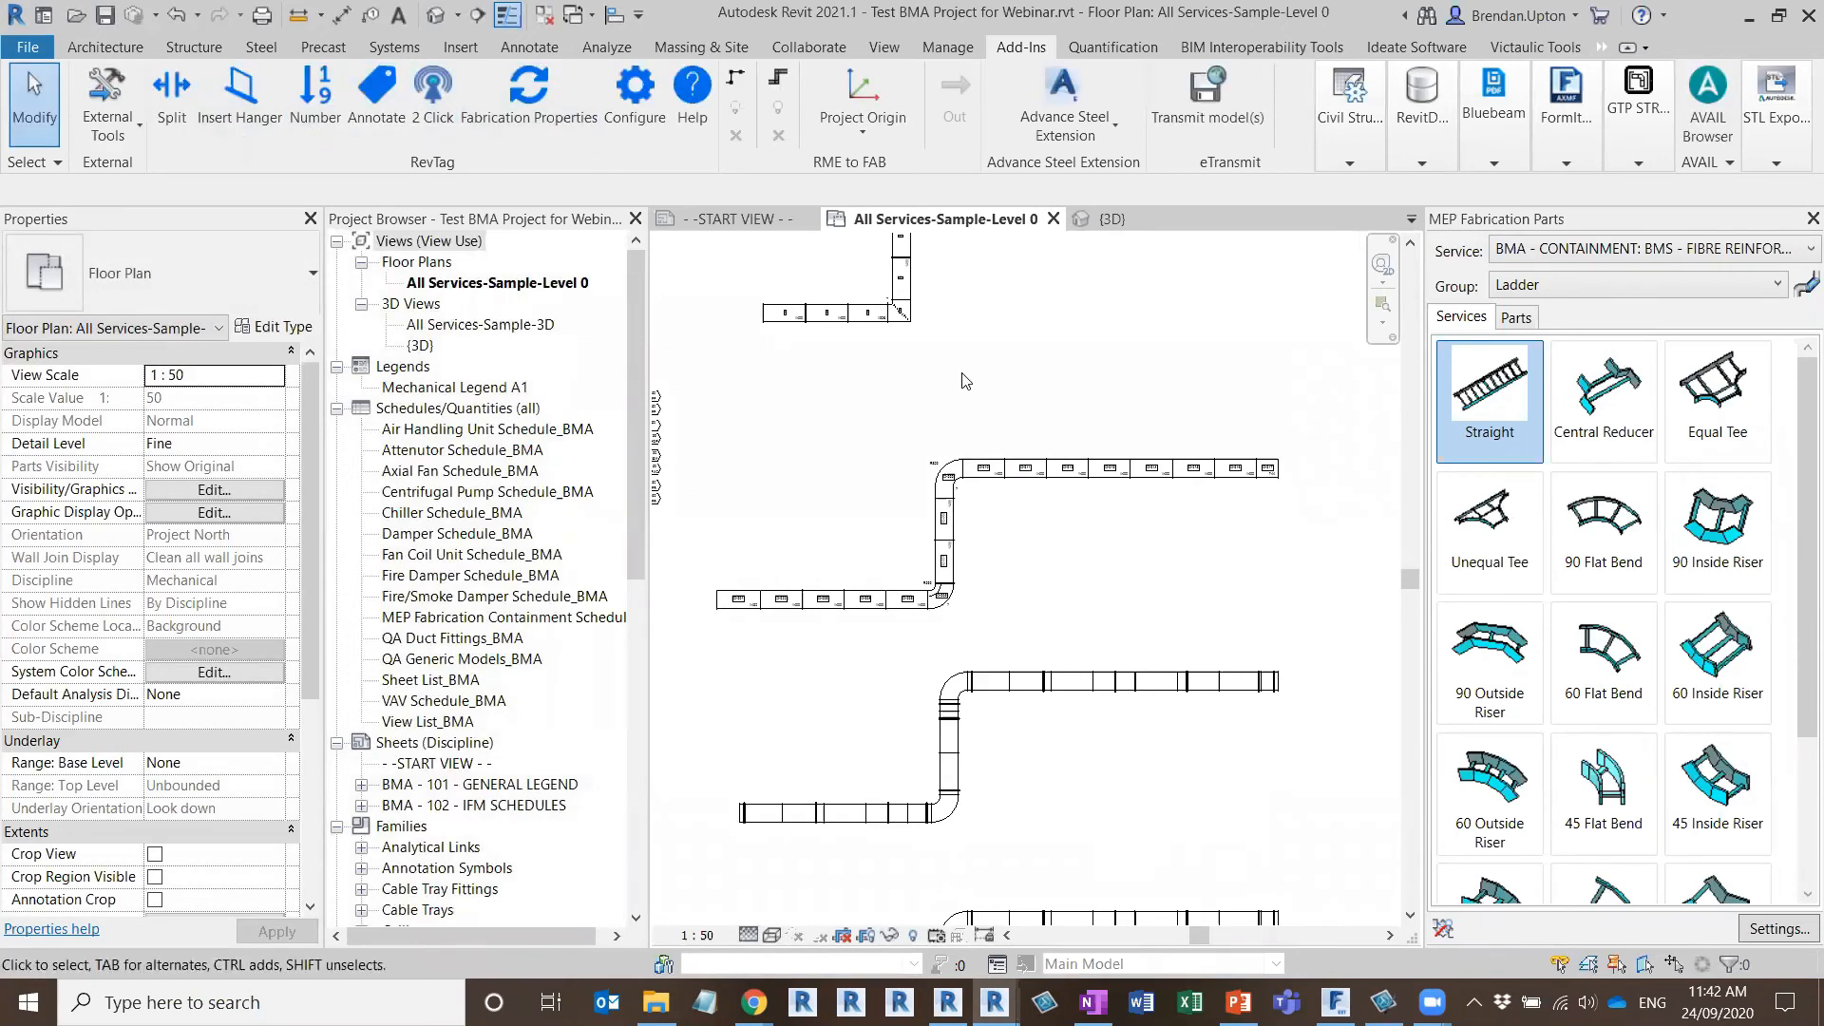
Delete the R250 throat radius tag and the ? tag at the second run's lower elbow
middle_drag(960, 377, 1037, 418)
scroll(1015, 644, up, 5)
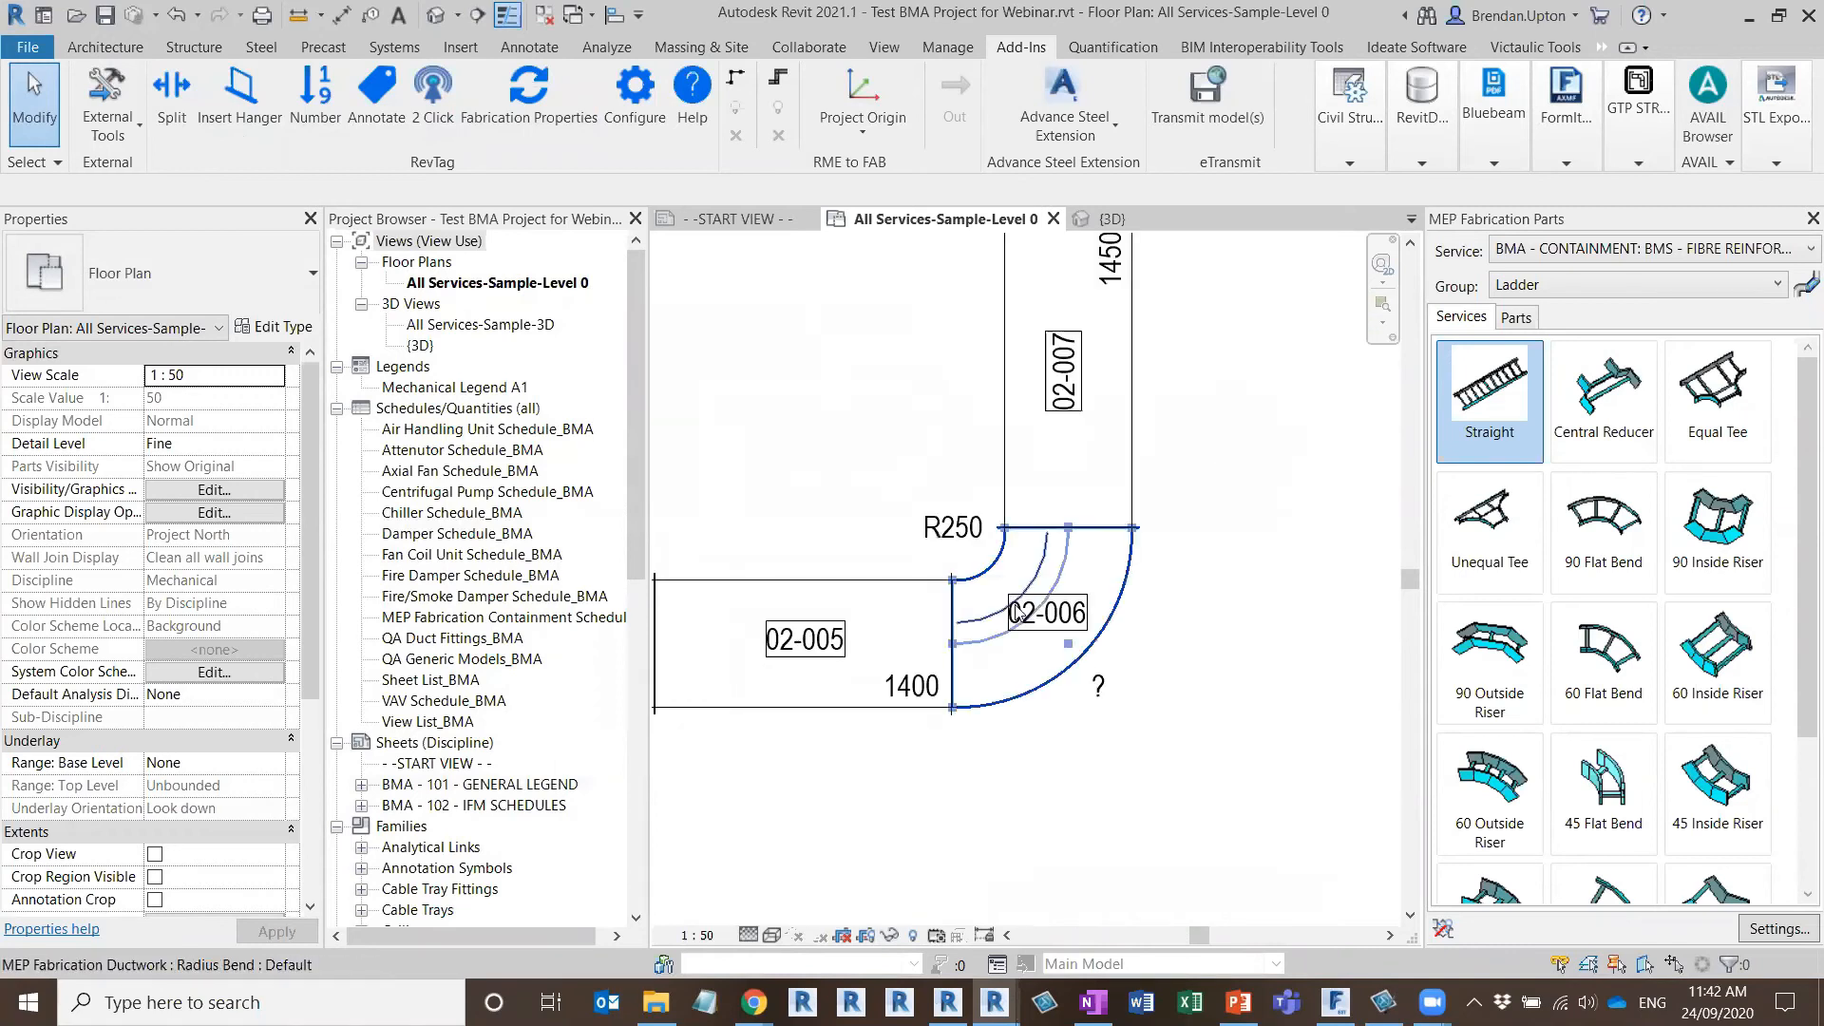
click(944, 532)
key(Delete)
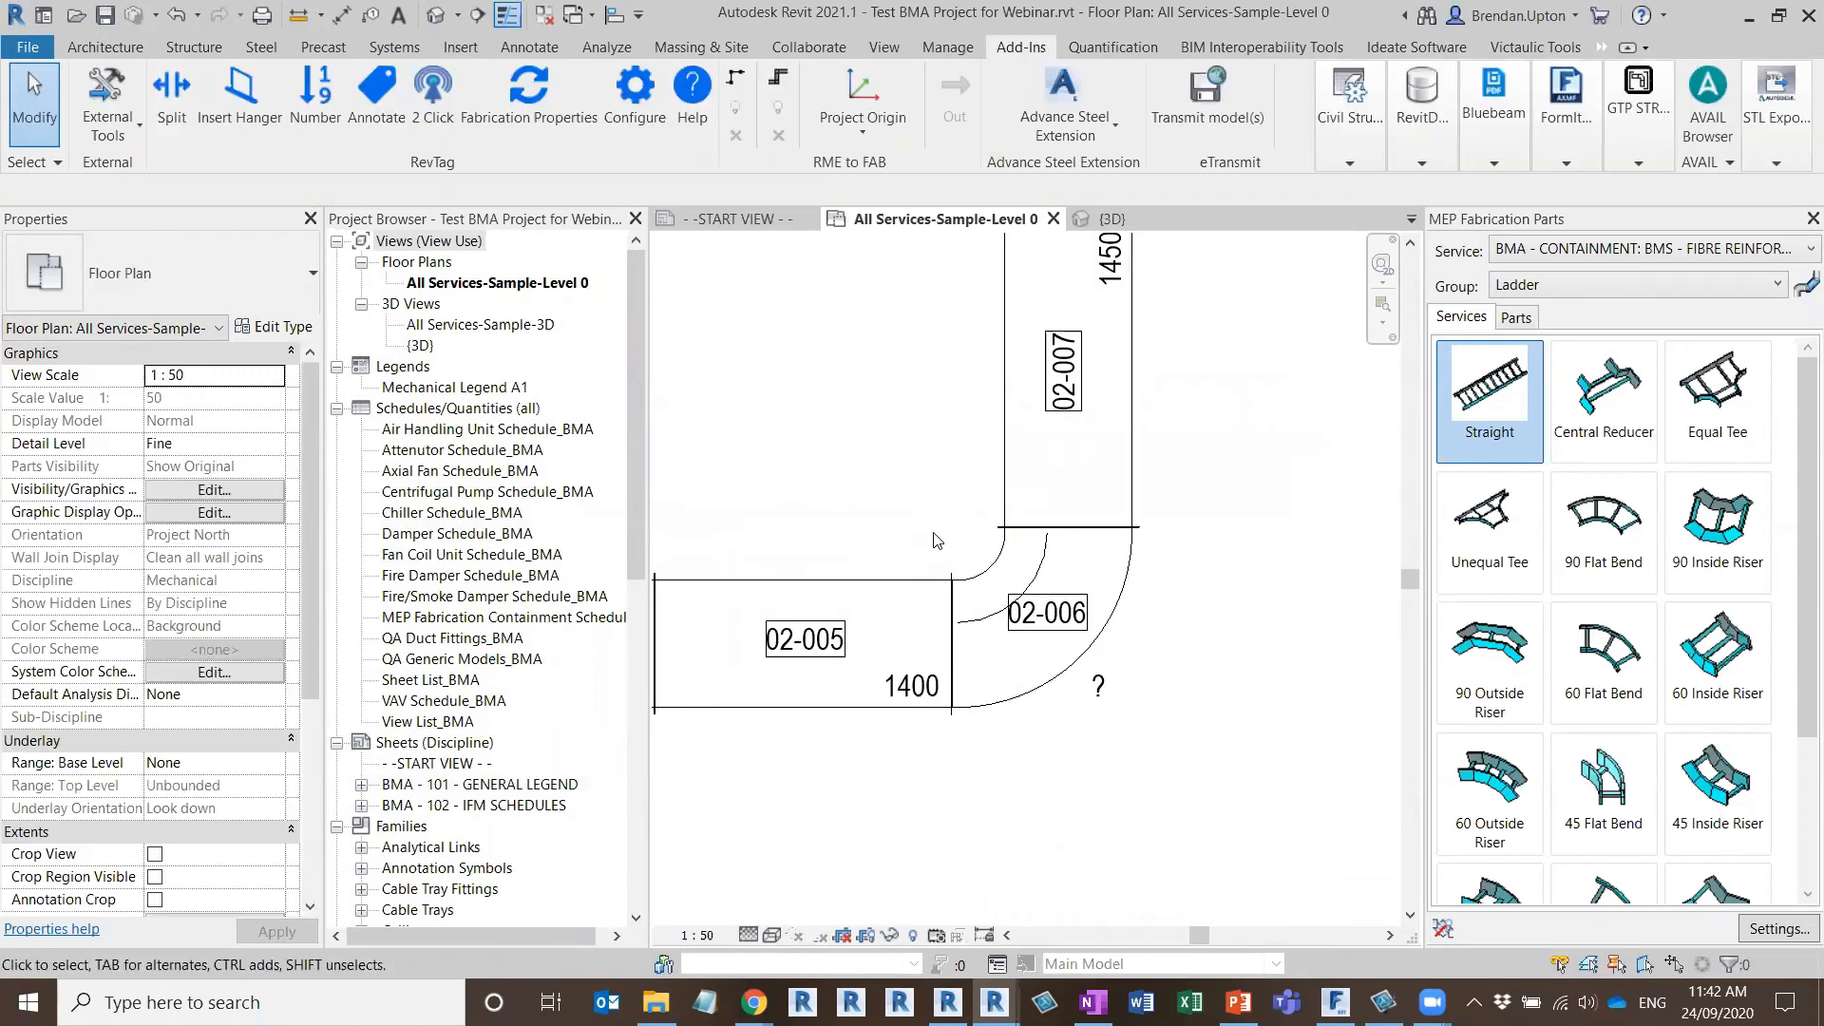
middle_drag(827, 518, 1053, 561)
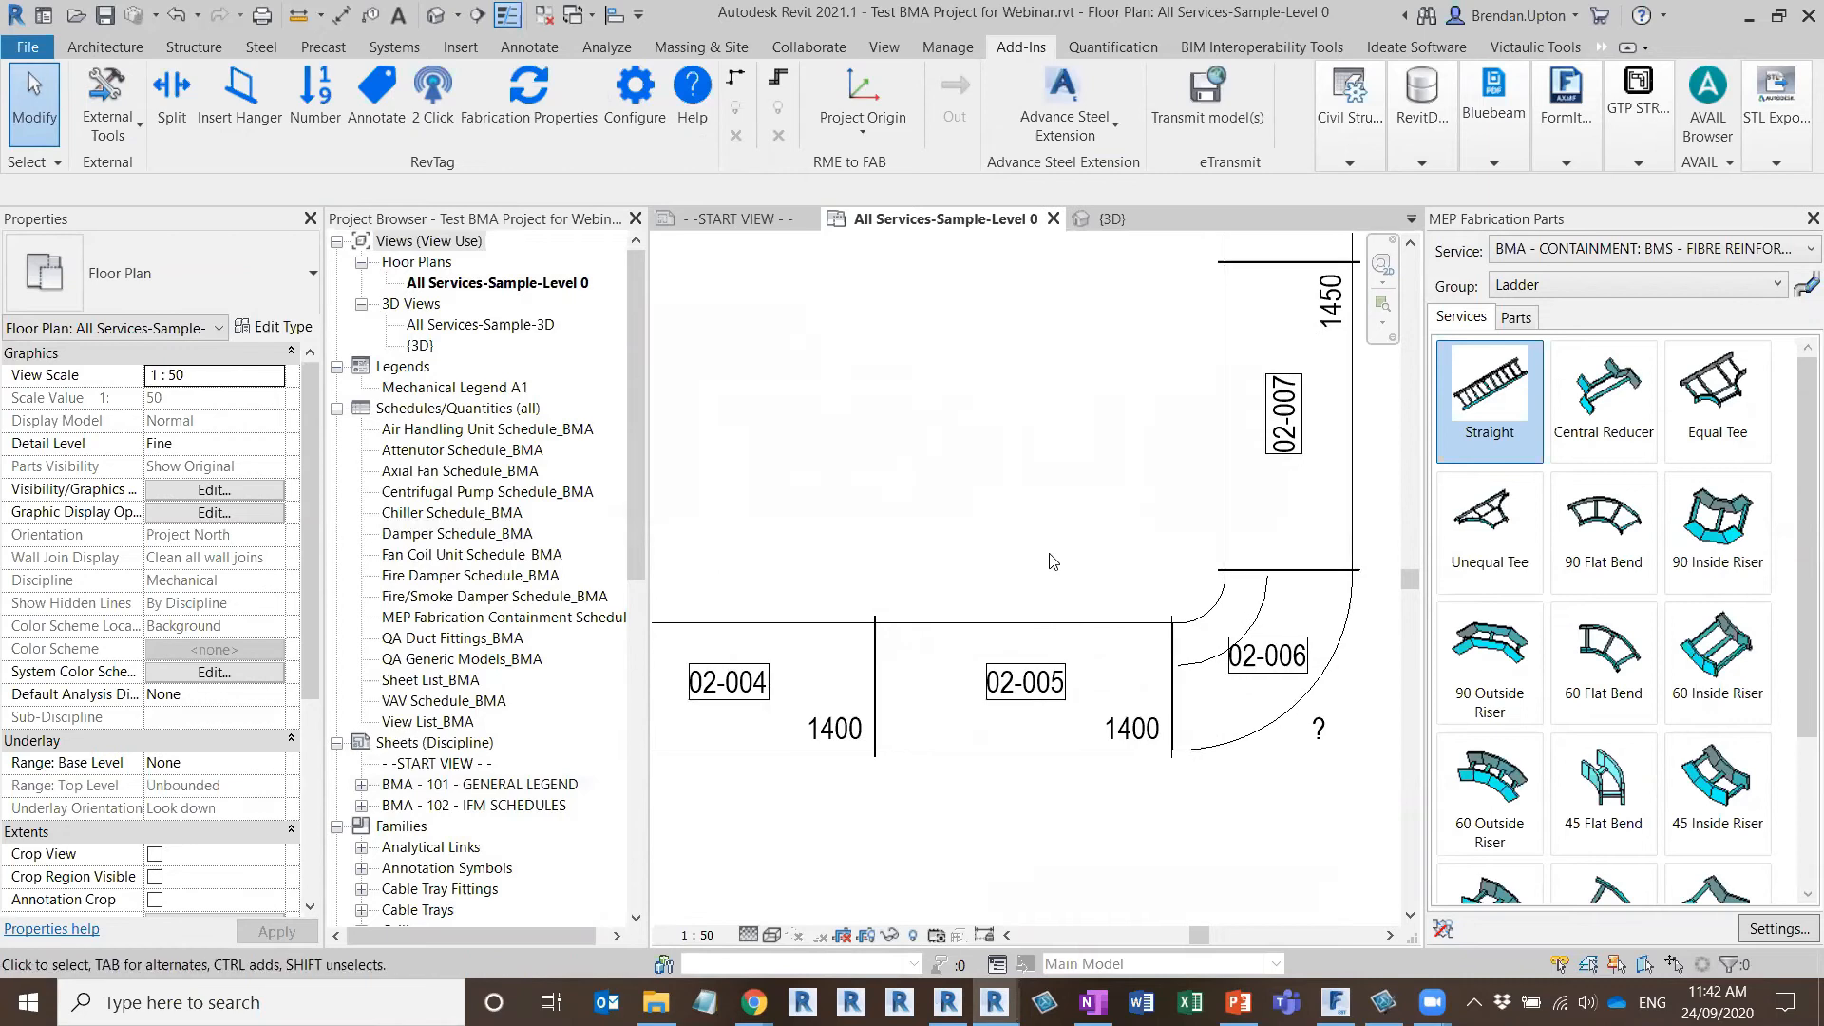
click(1342, 745)
key(Delete)
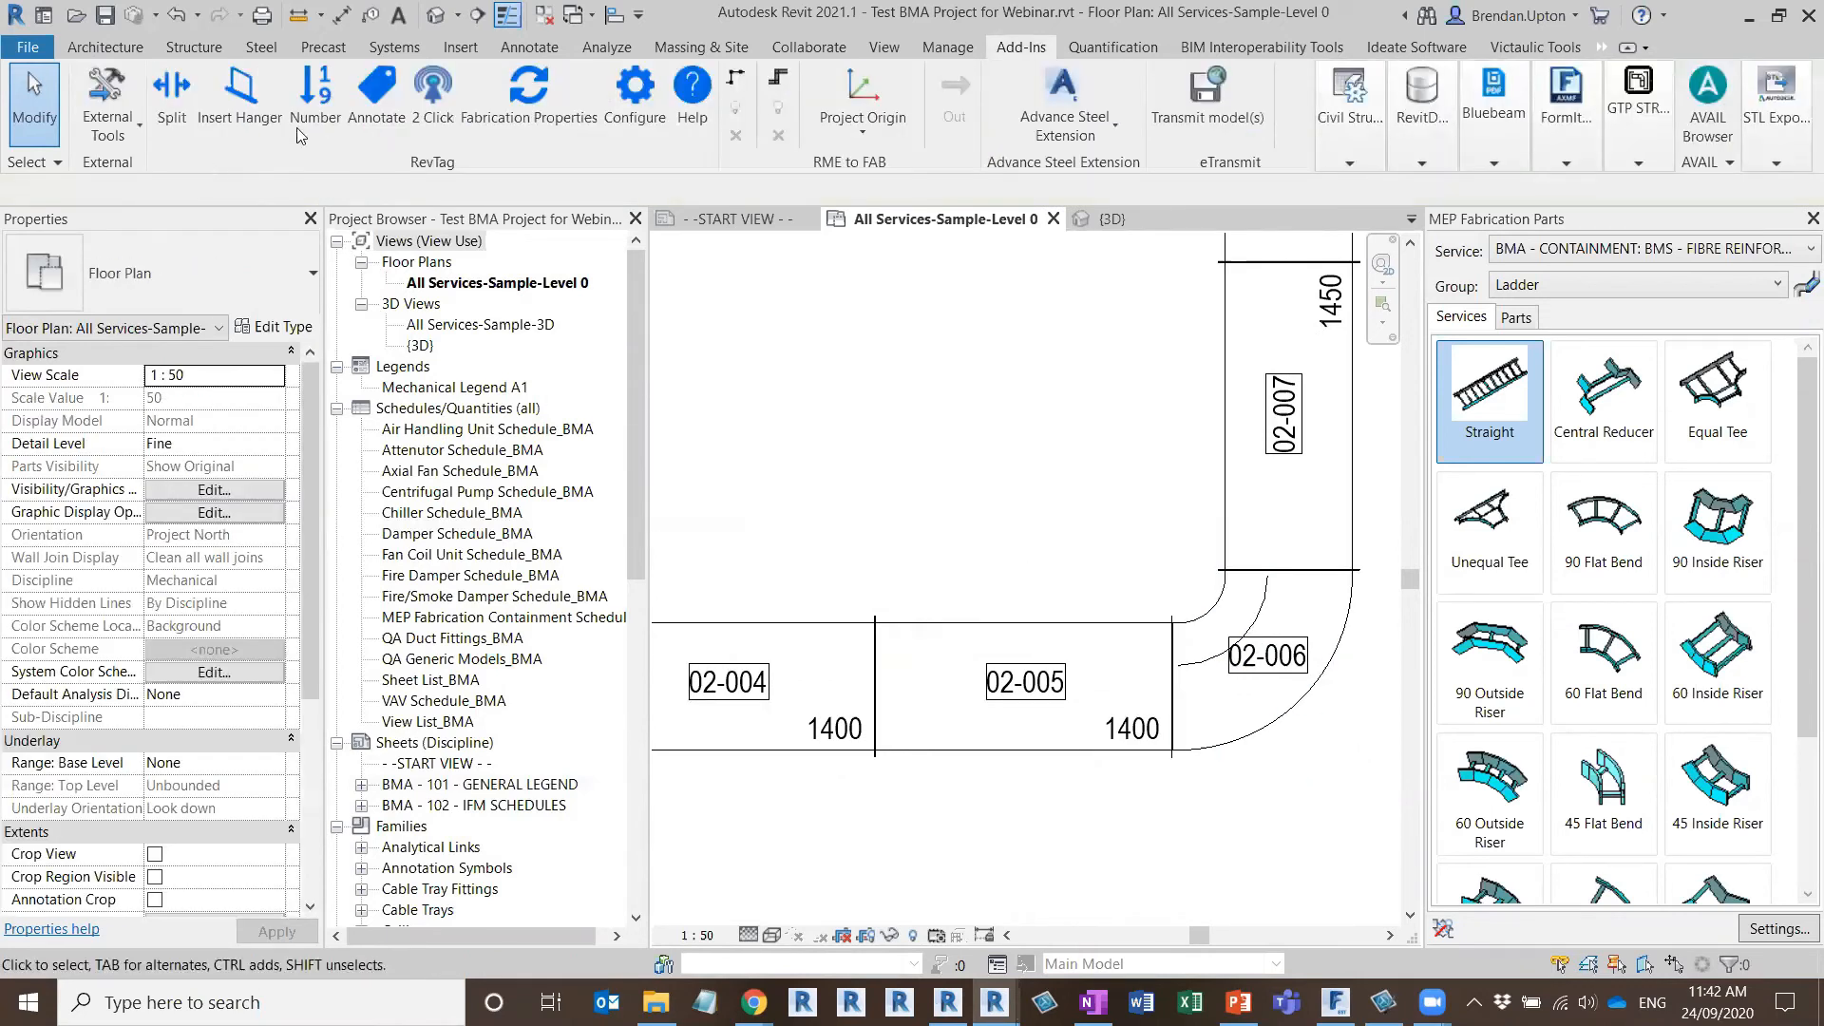
Move the lower elbow's 02-006 item number tag slightly towards the elbow's inner corner
click(444, 125)
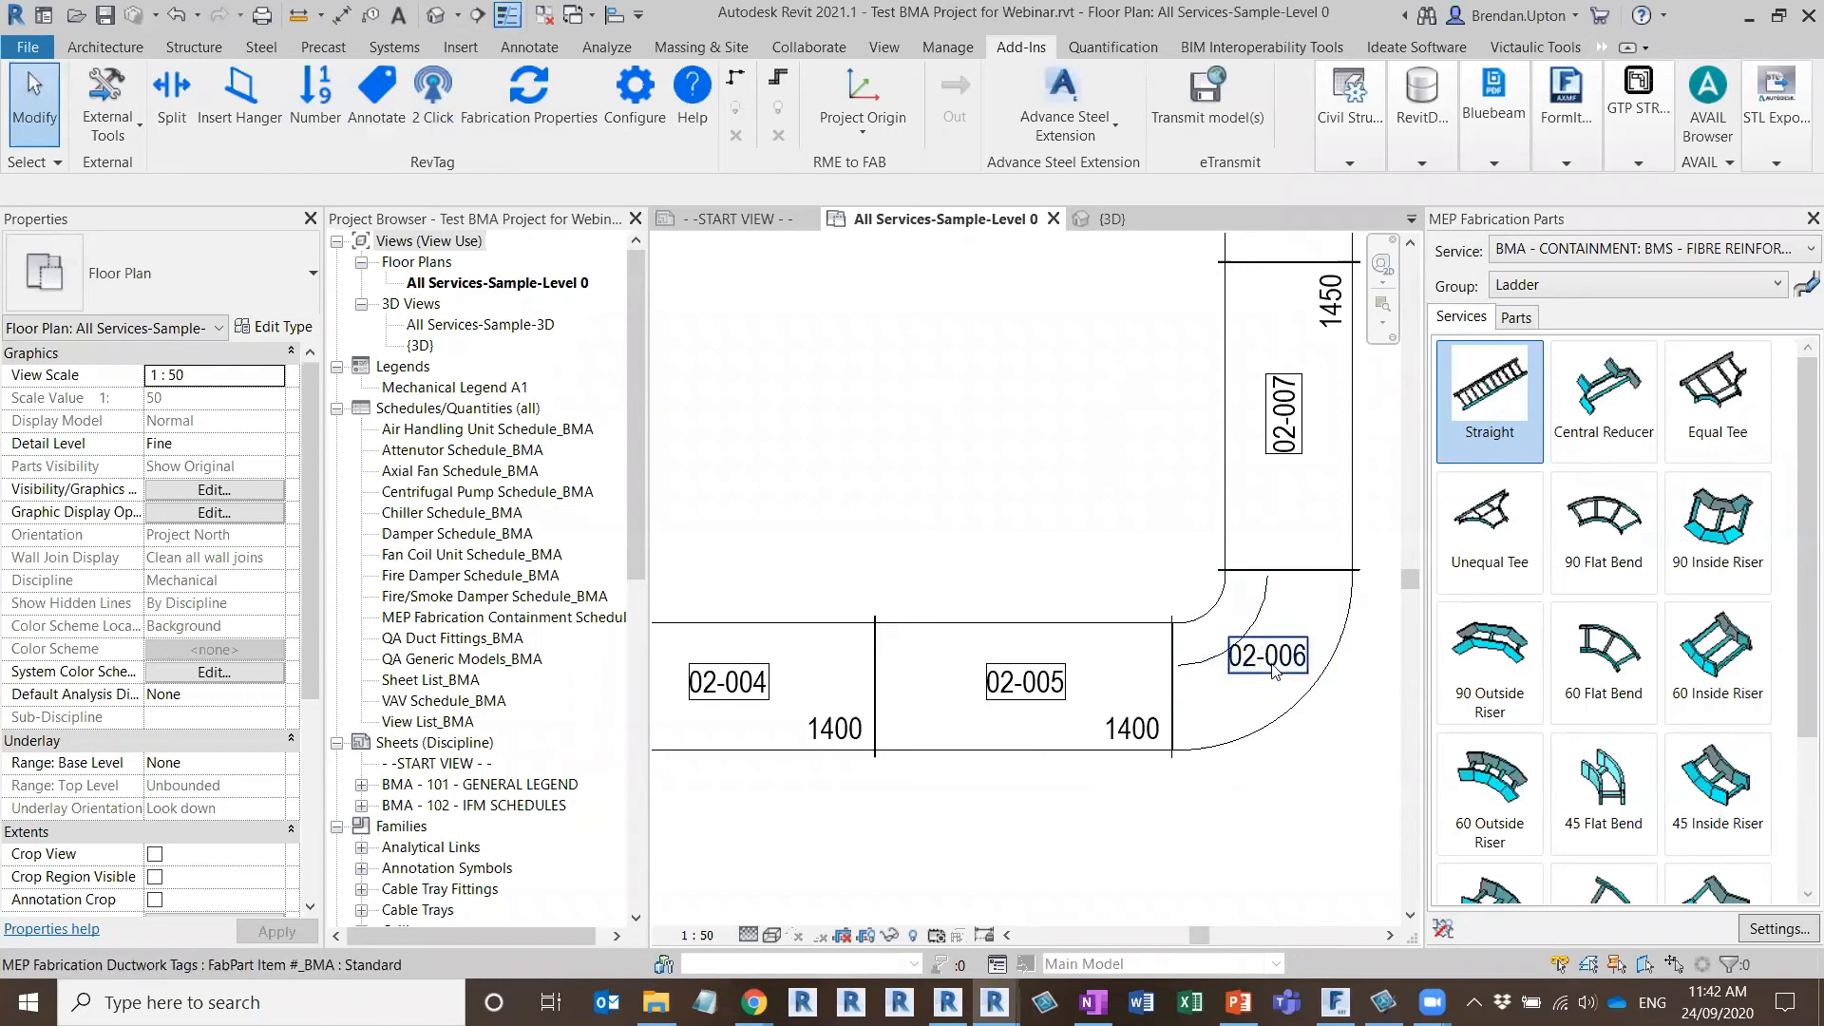
click(1284, 684)
drag(1252, 653, 1239, 644)
key(Escape)
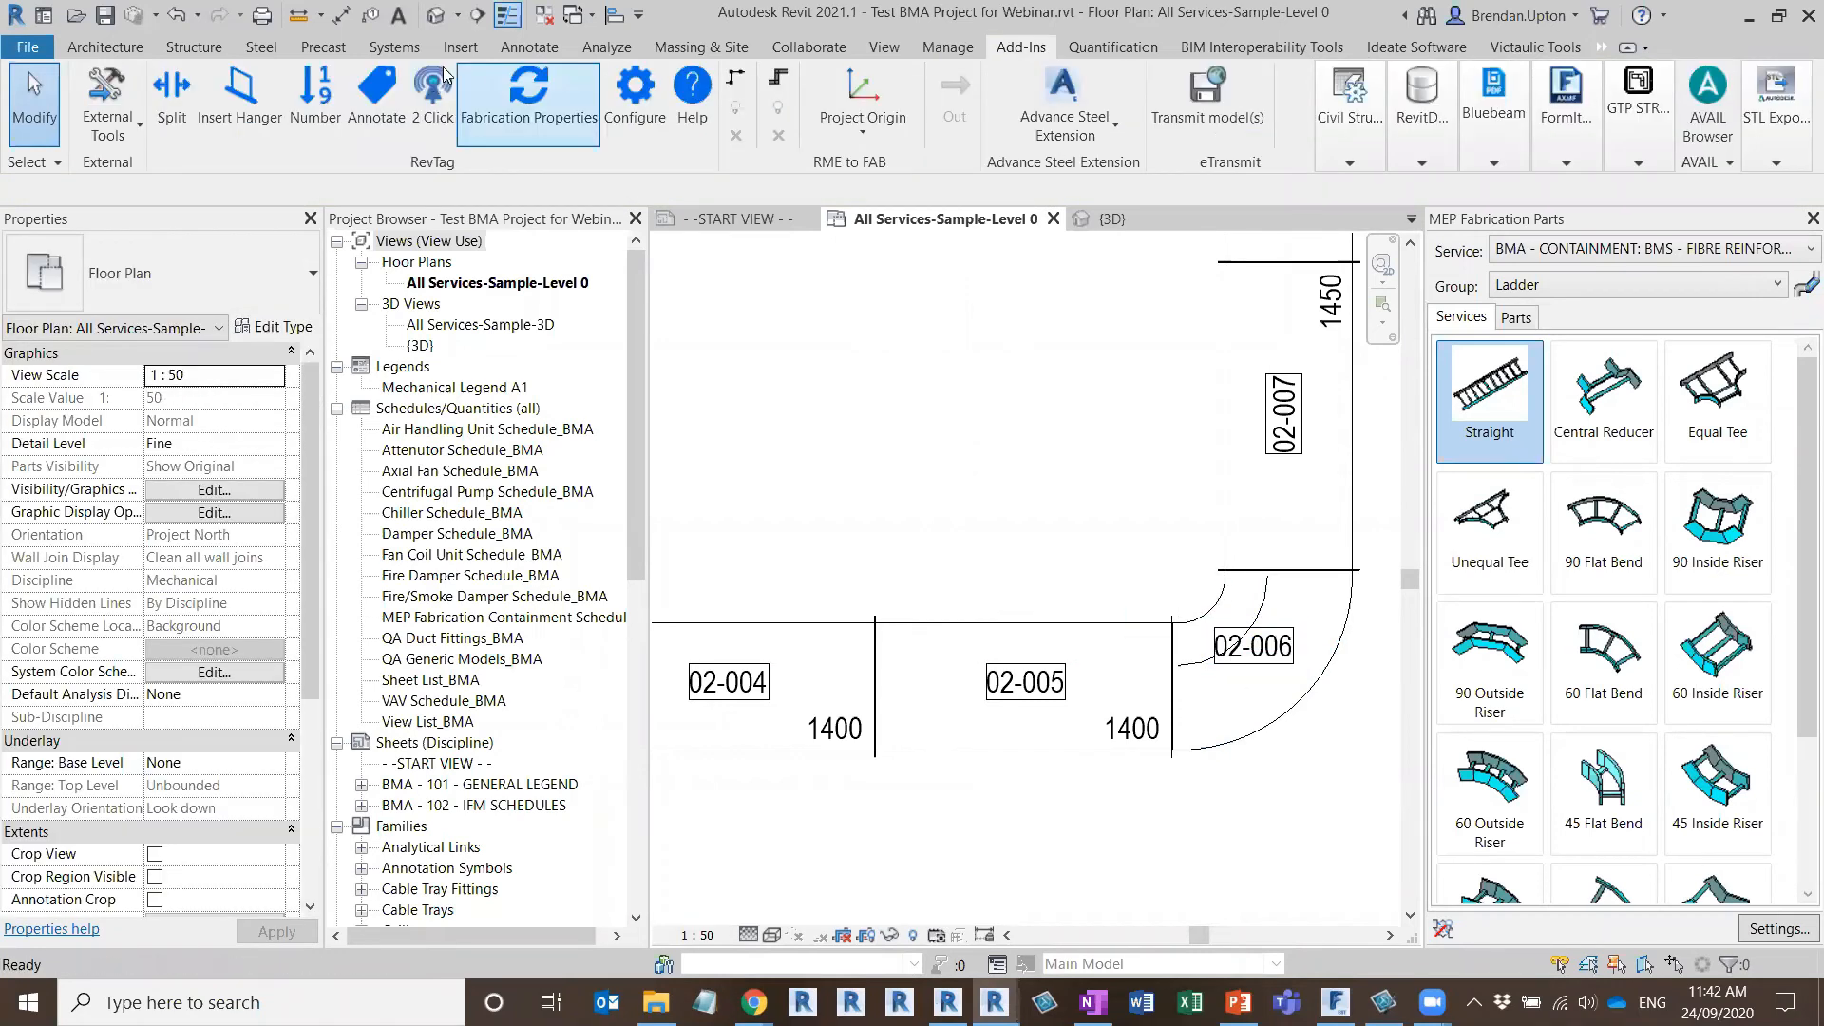
Place a FabPart ThroatRadius_BMA Standard tag just outside the lower elbow's inner corner with the Two Click tool, using the Fabrication system and Default Part config
click(433, 95)
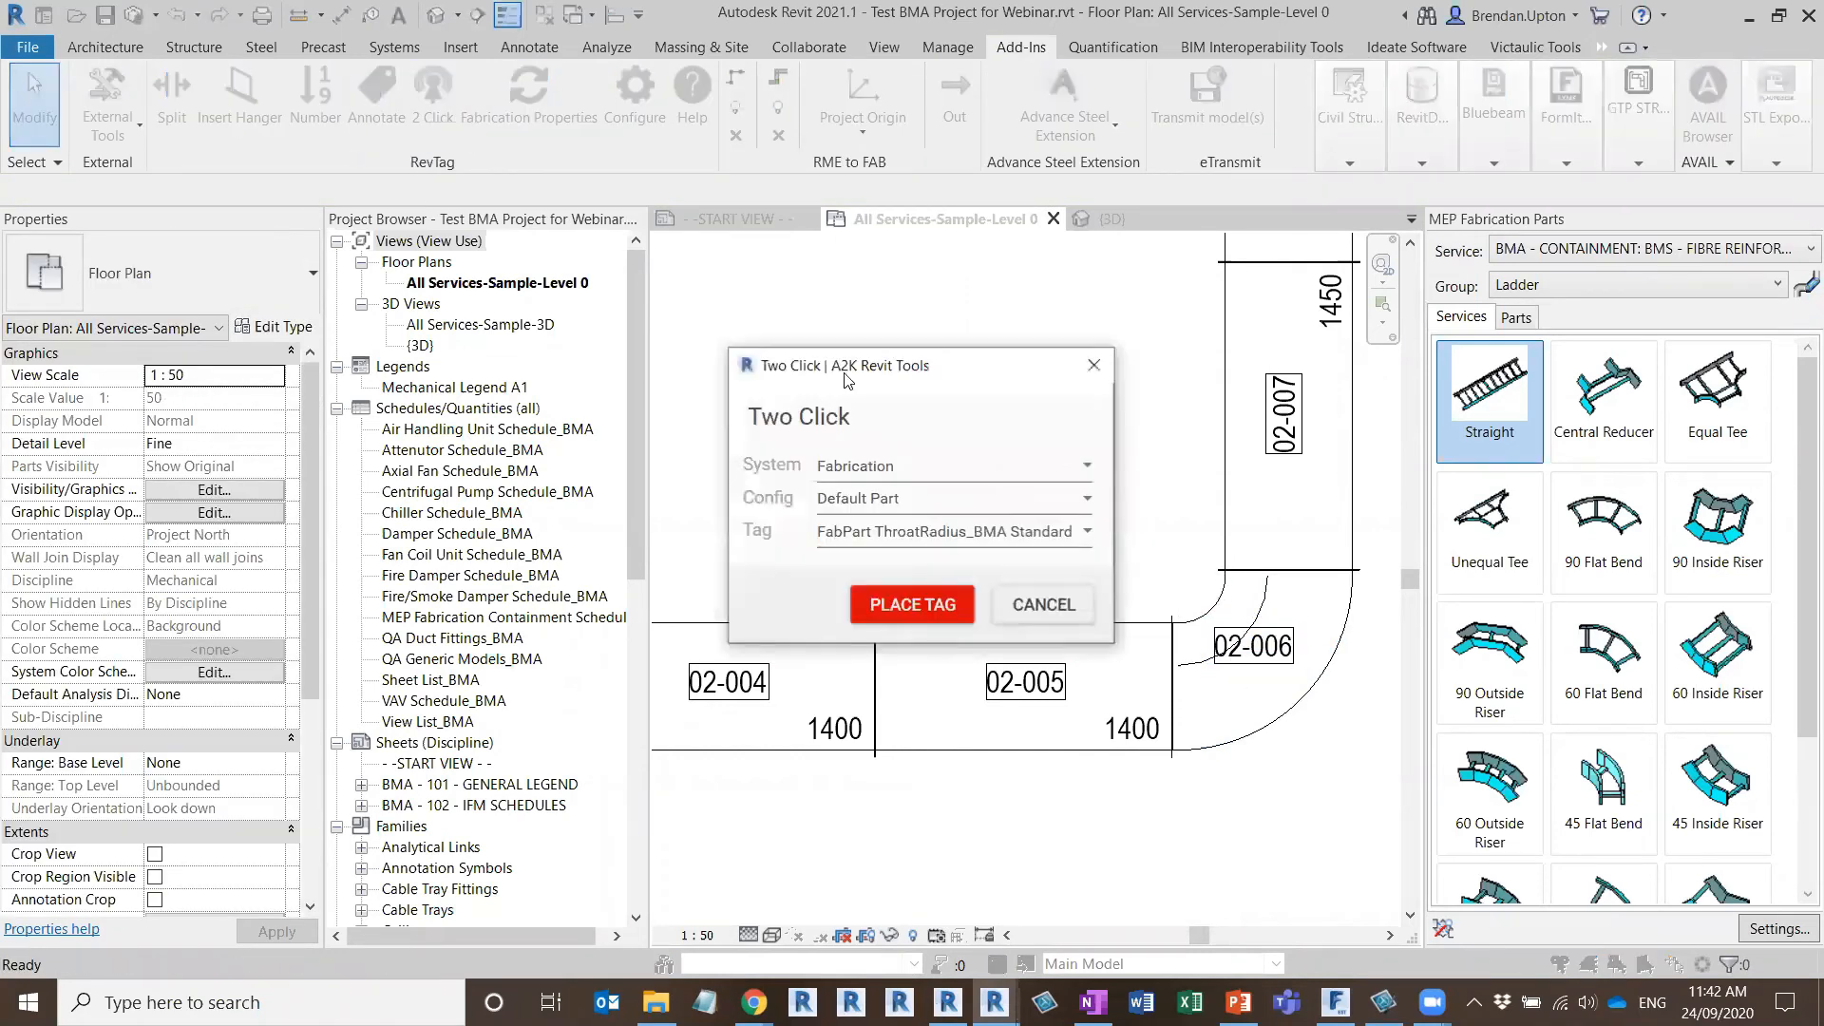
click(1090, 541)
click(908, 549)
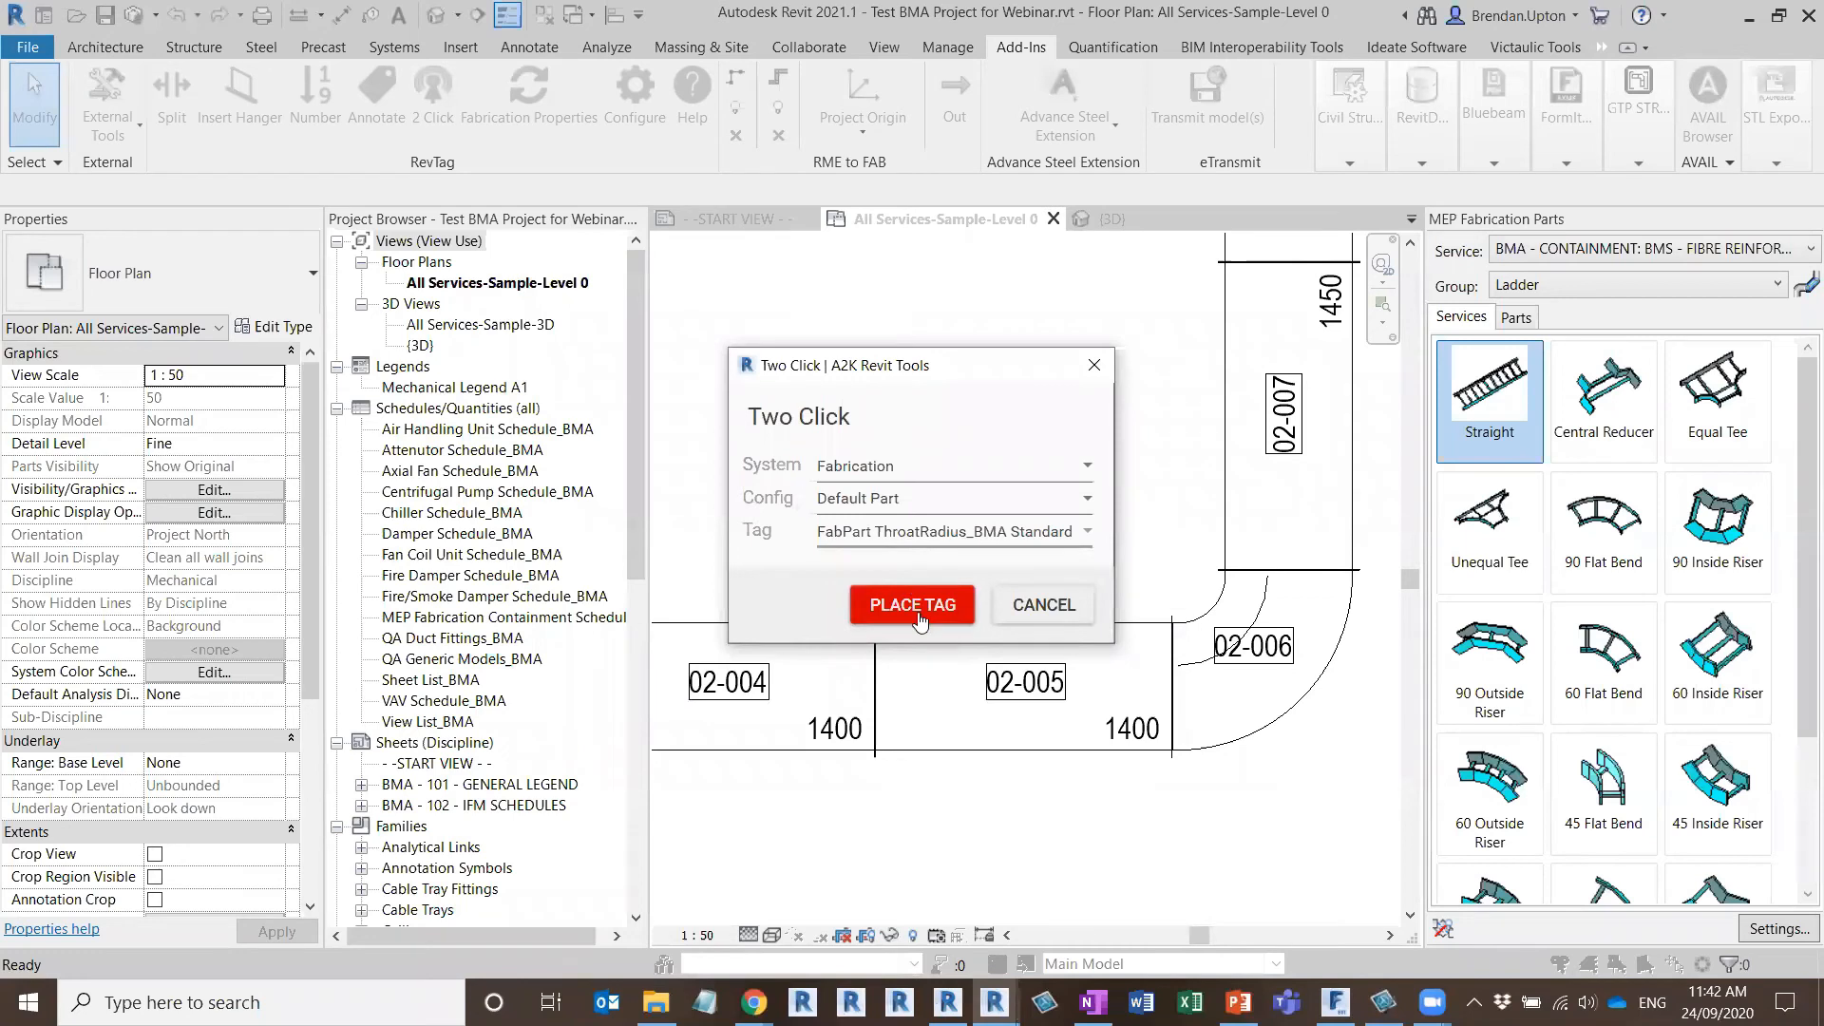
click(911, 601)
click(1224, 613)
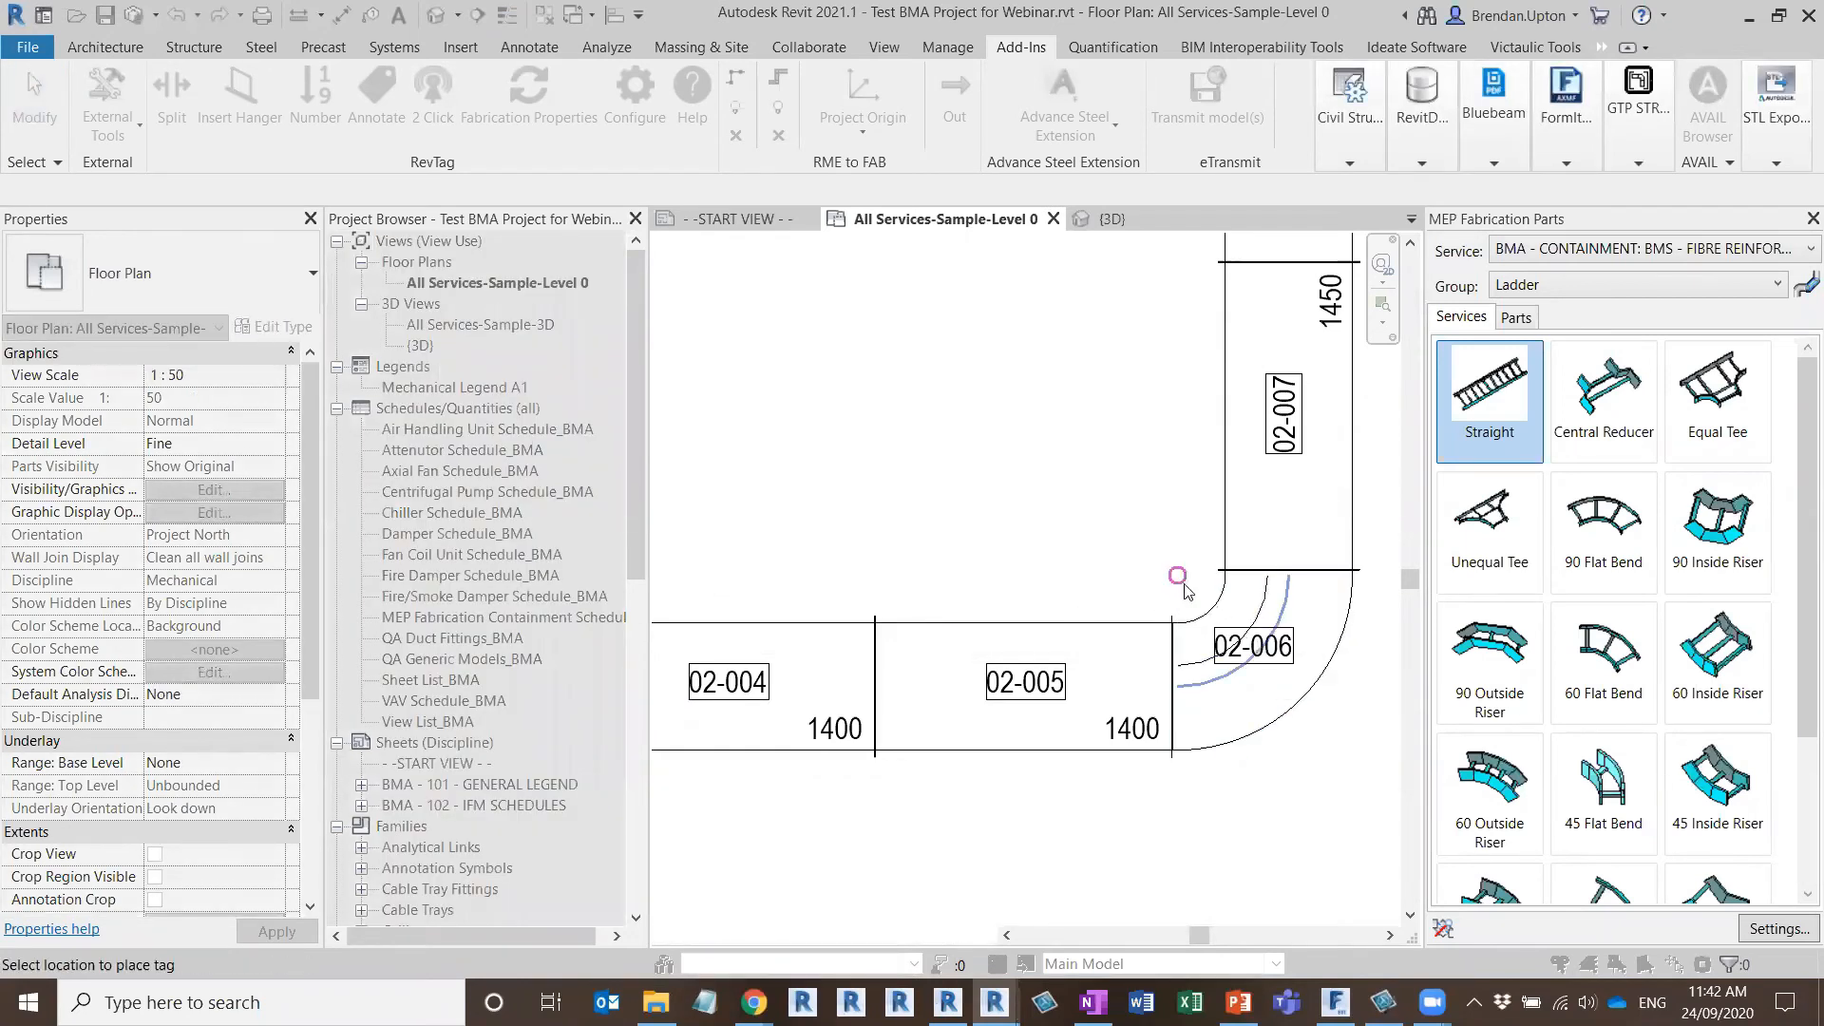
click(1183, 583)
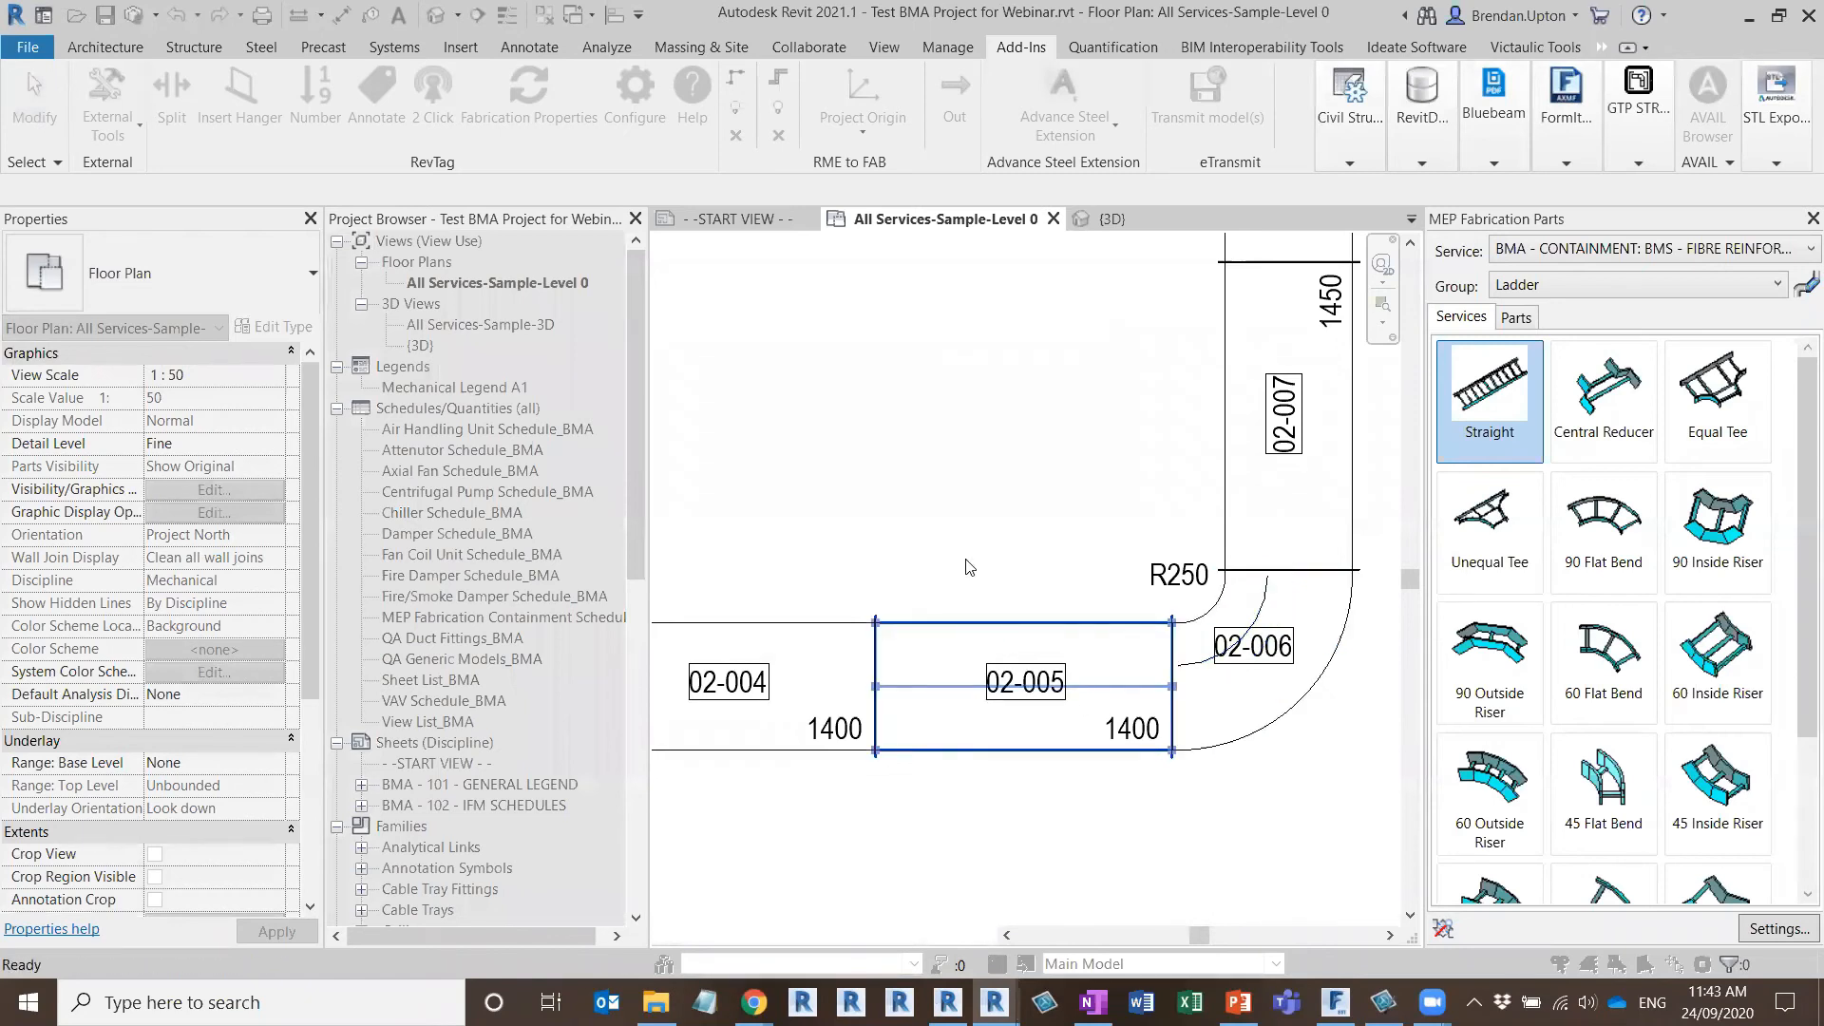
Review the tags around the second run's lower elbow and save the project
scroll(969, 566, down, 4)
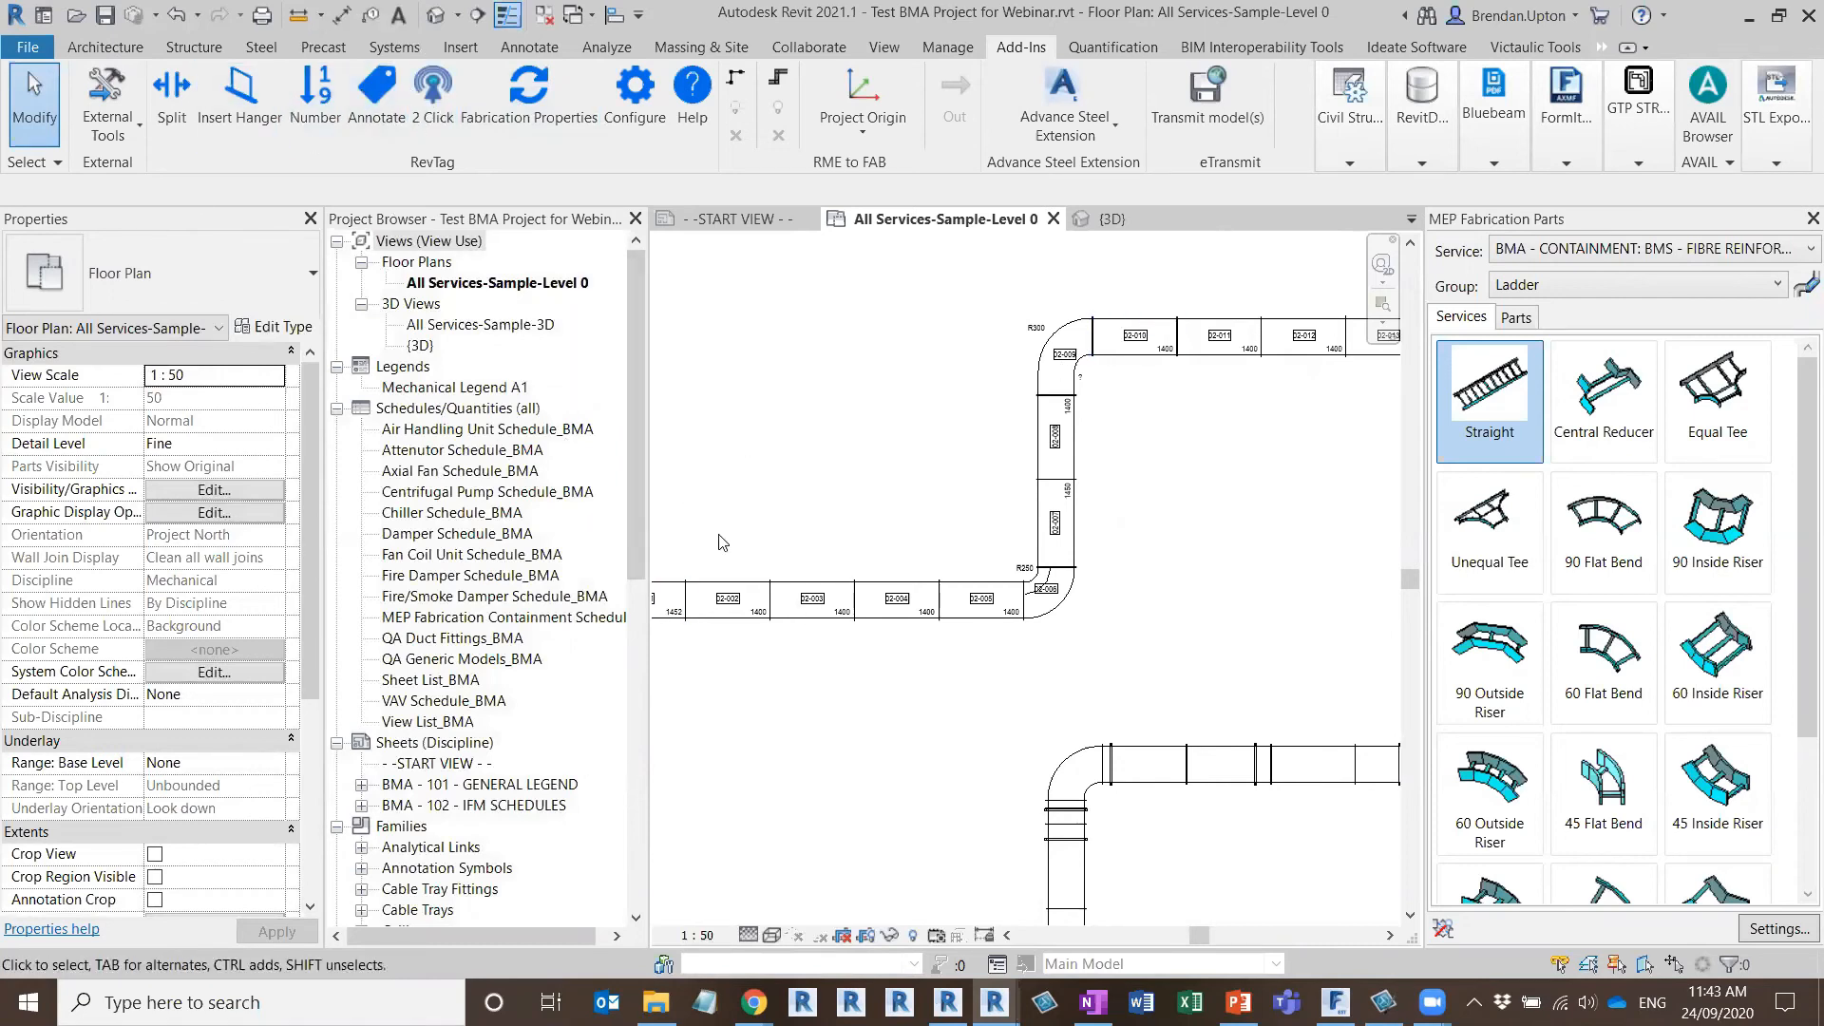
scroll(1050, 590, up, 3)
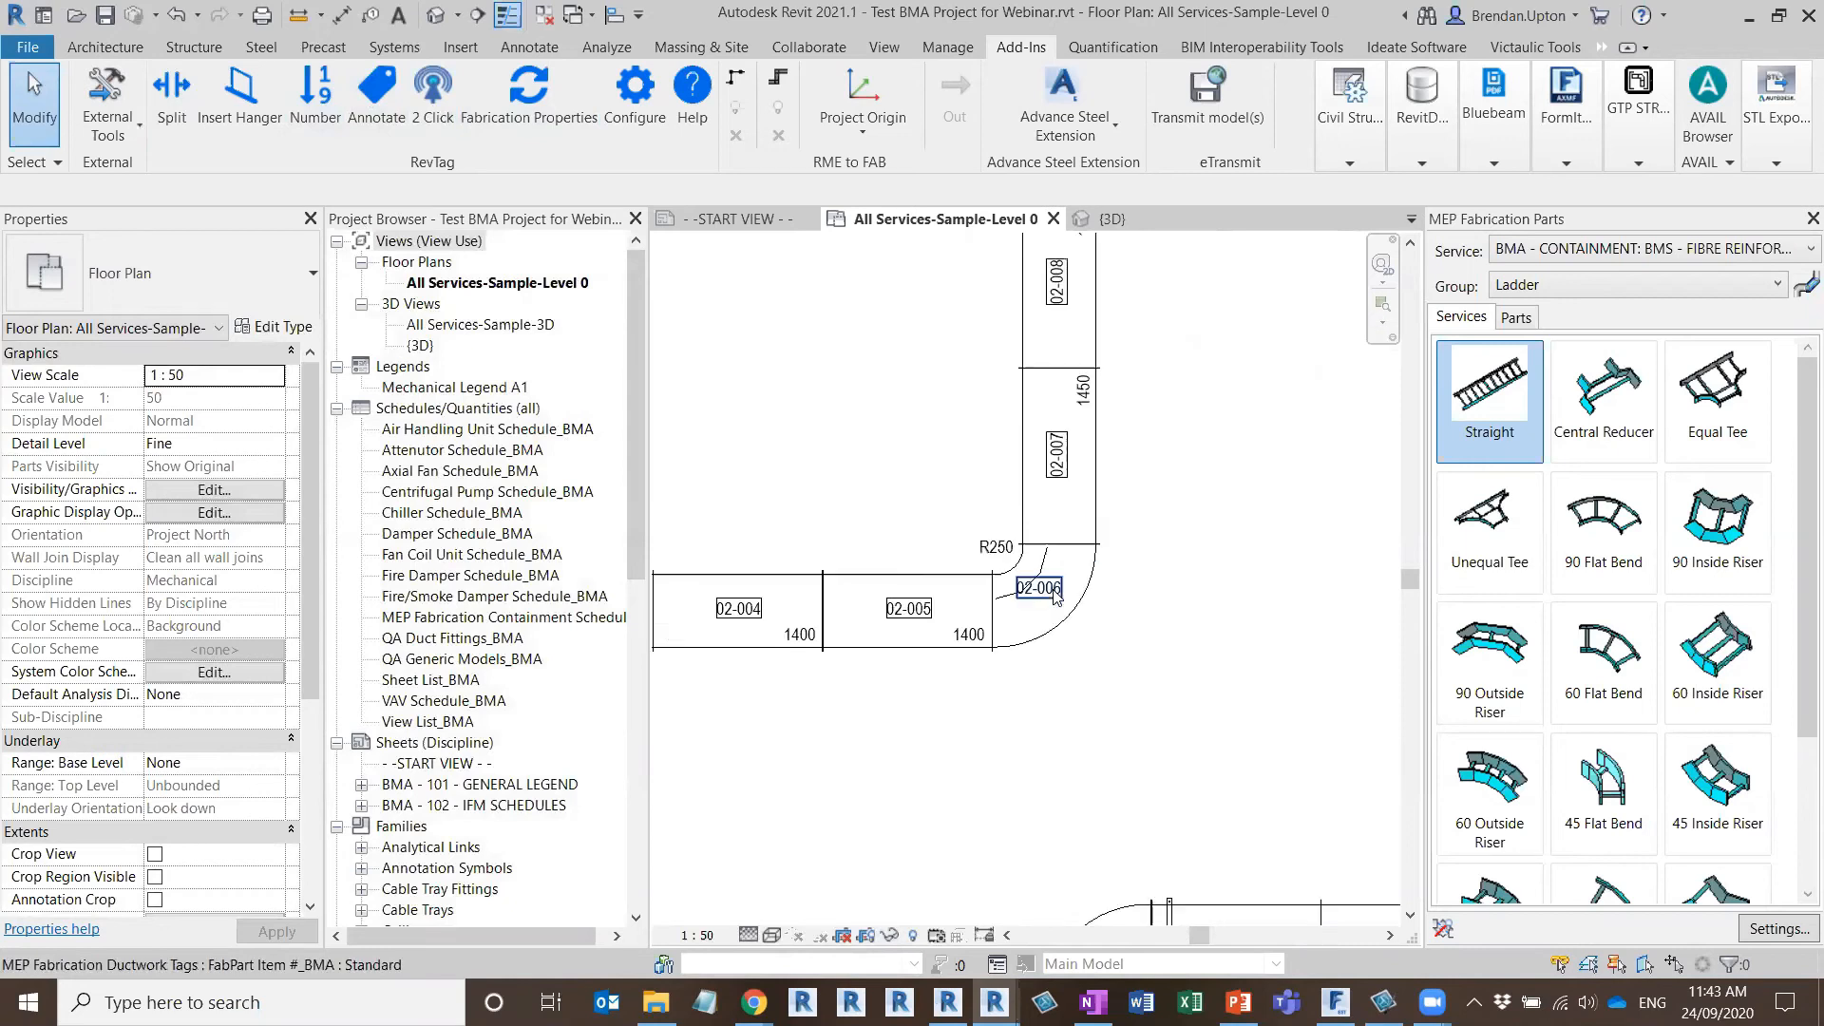
scroll(1054, 595, up, 2)
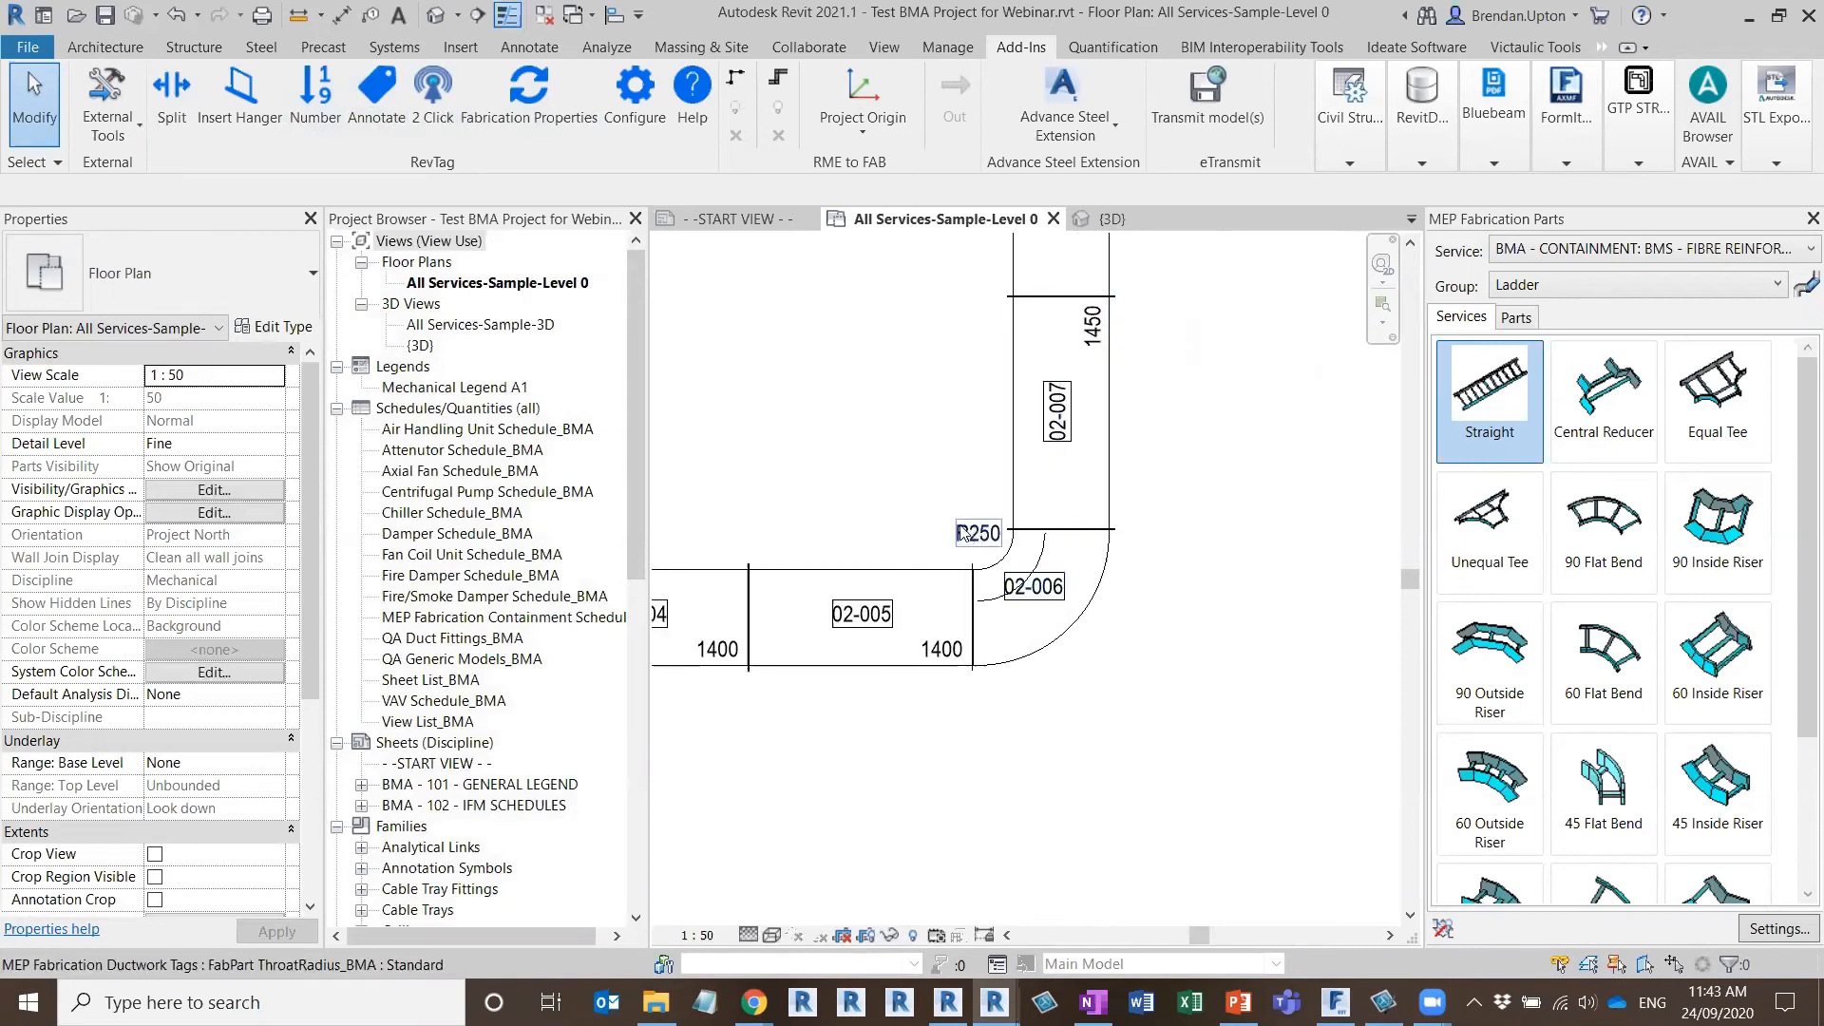
scroll(803, 656, down, 3)
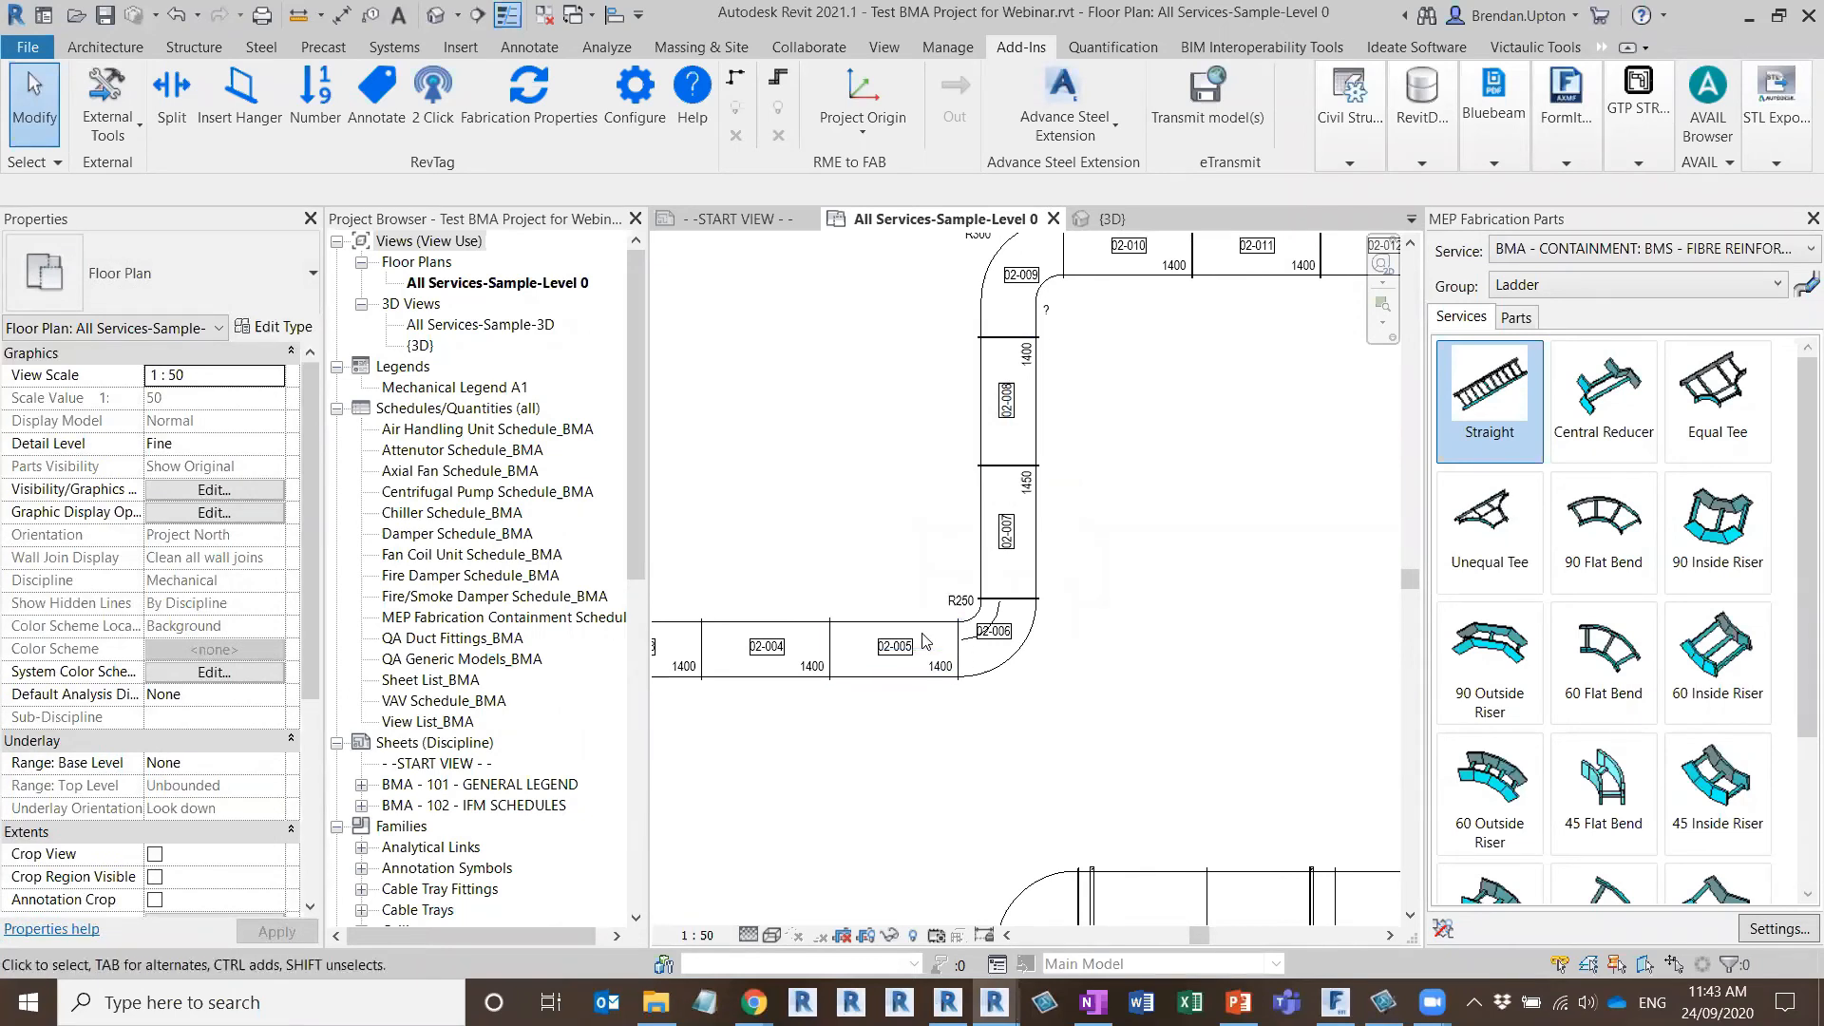
scroll(922, 641, up, 2)
scroll(888, 496, down, 3)
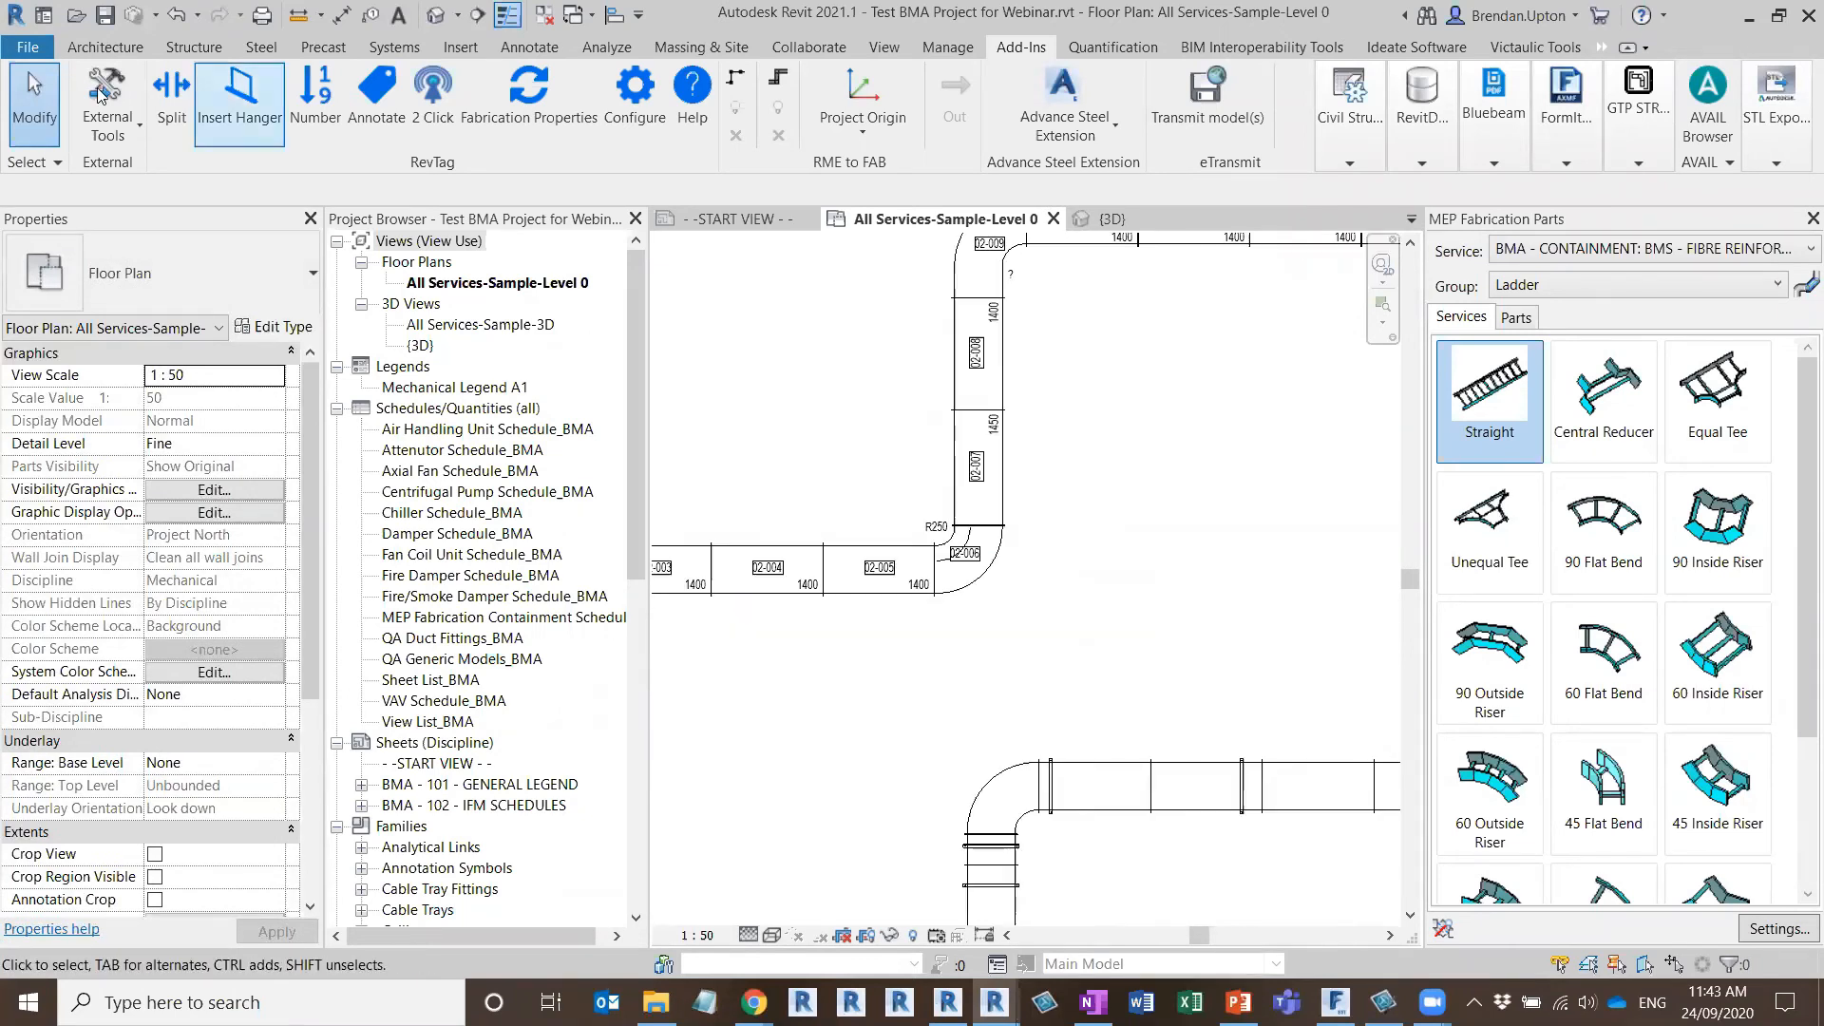
scroll(950, 447, down, 1)
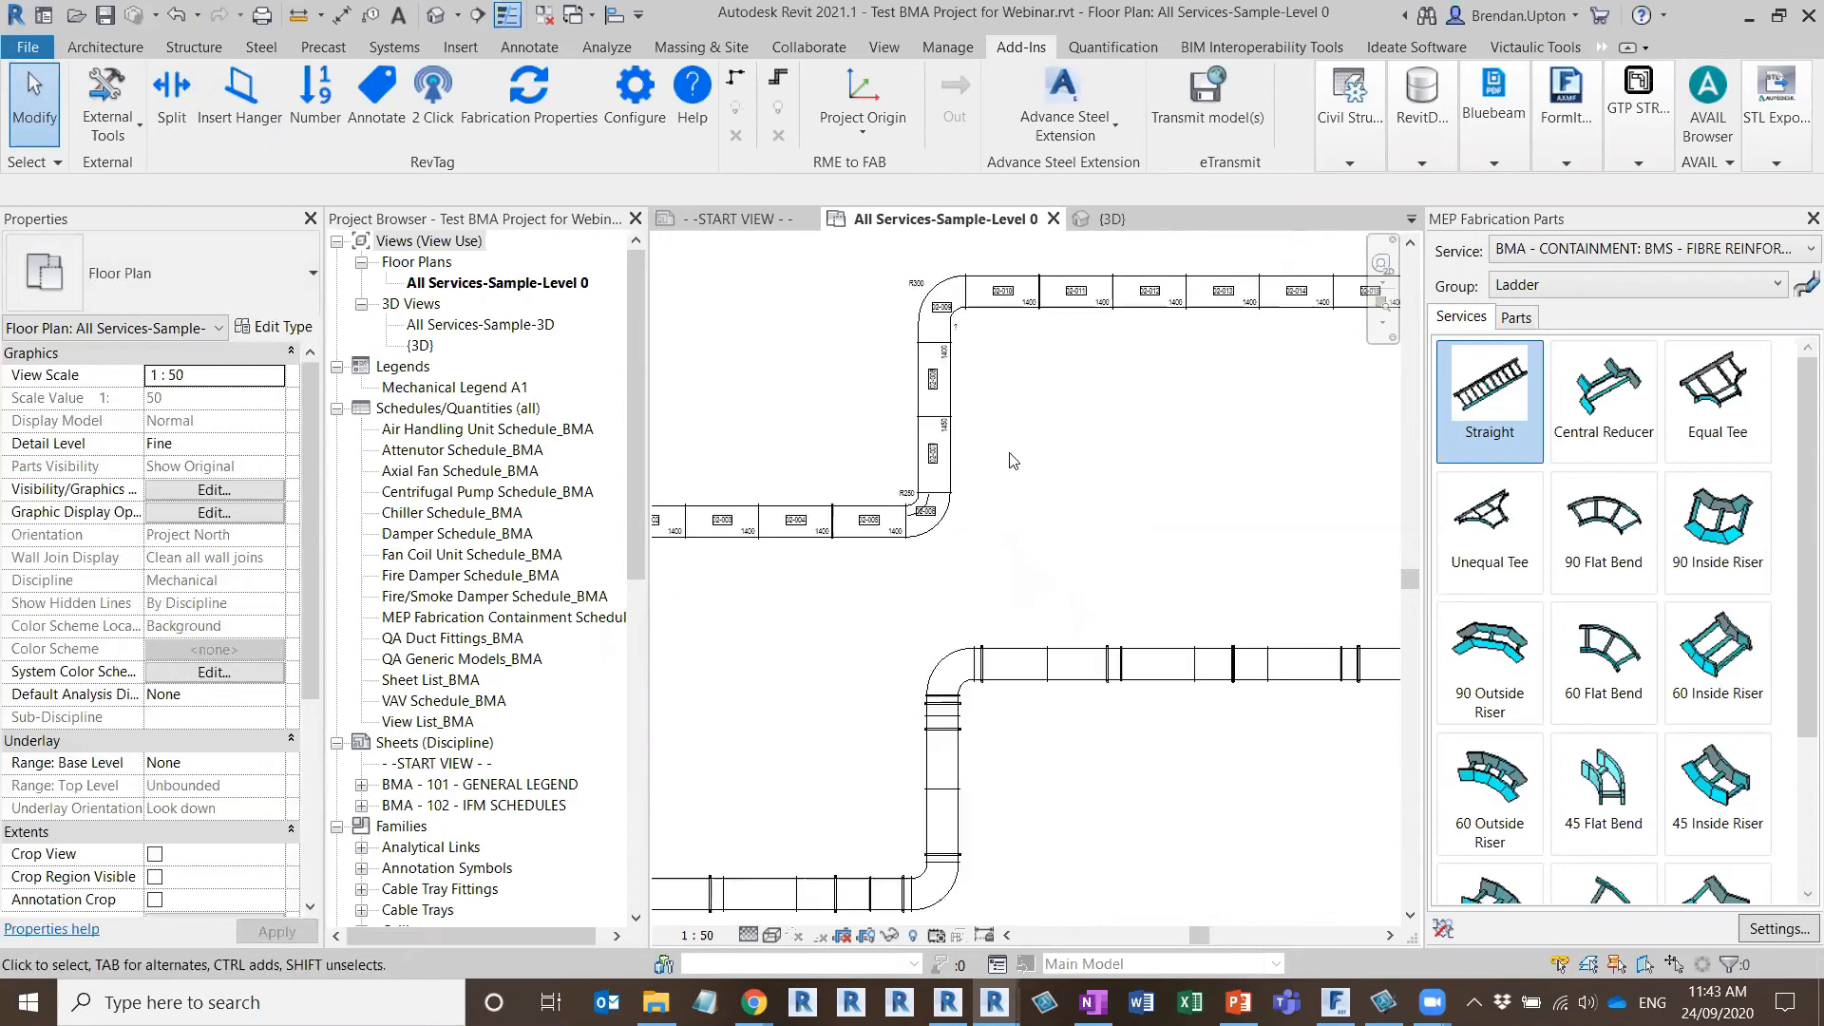
scroll(1092, 493, down, 1)
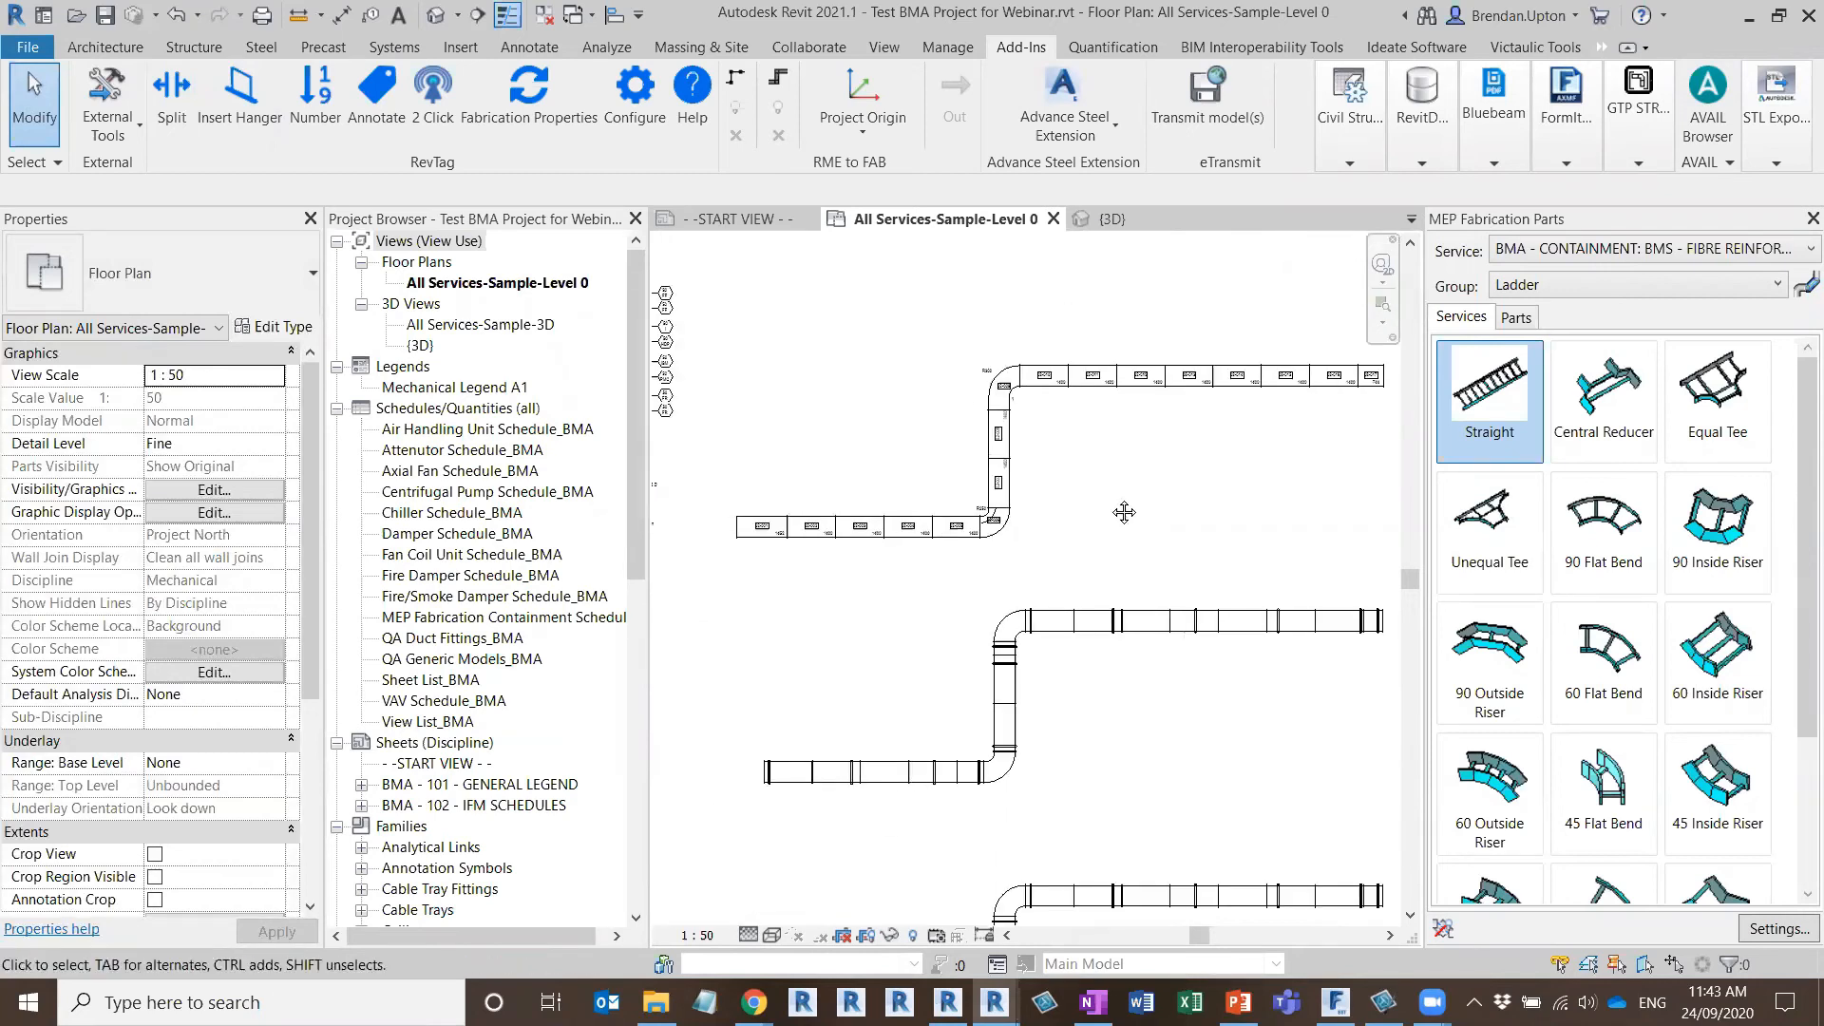
middle_drag(1118, 497, 1081, 484)
click(104, 15)
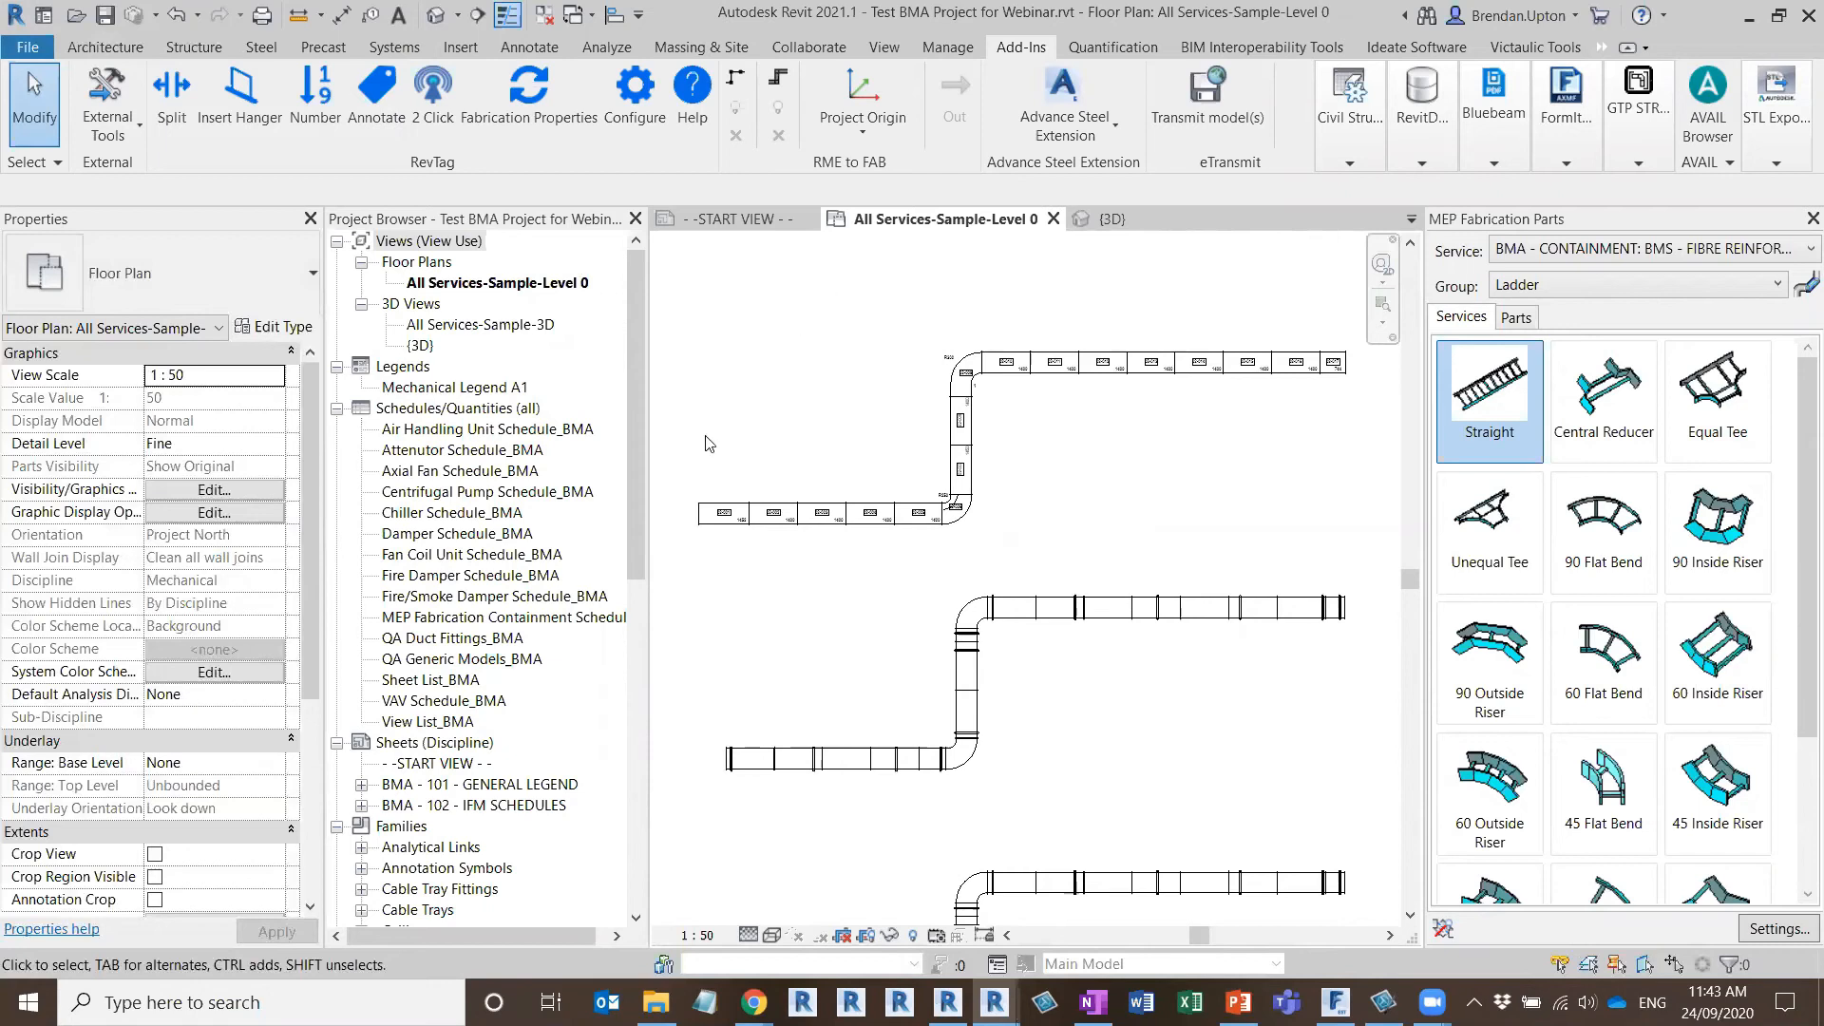
scroll(899, 524, up, 5)
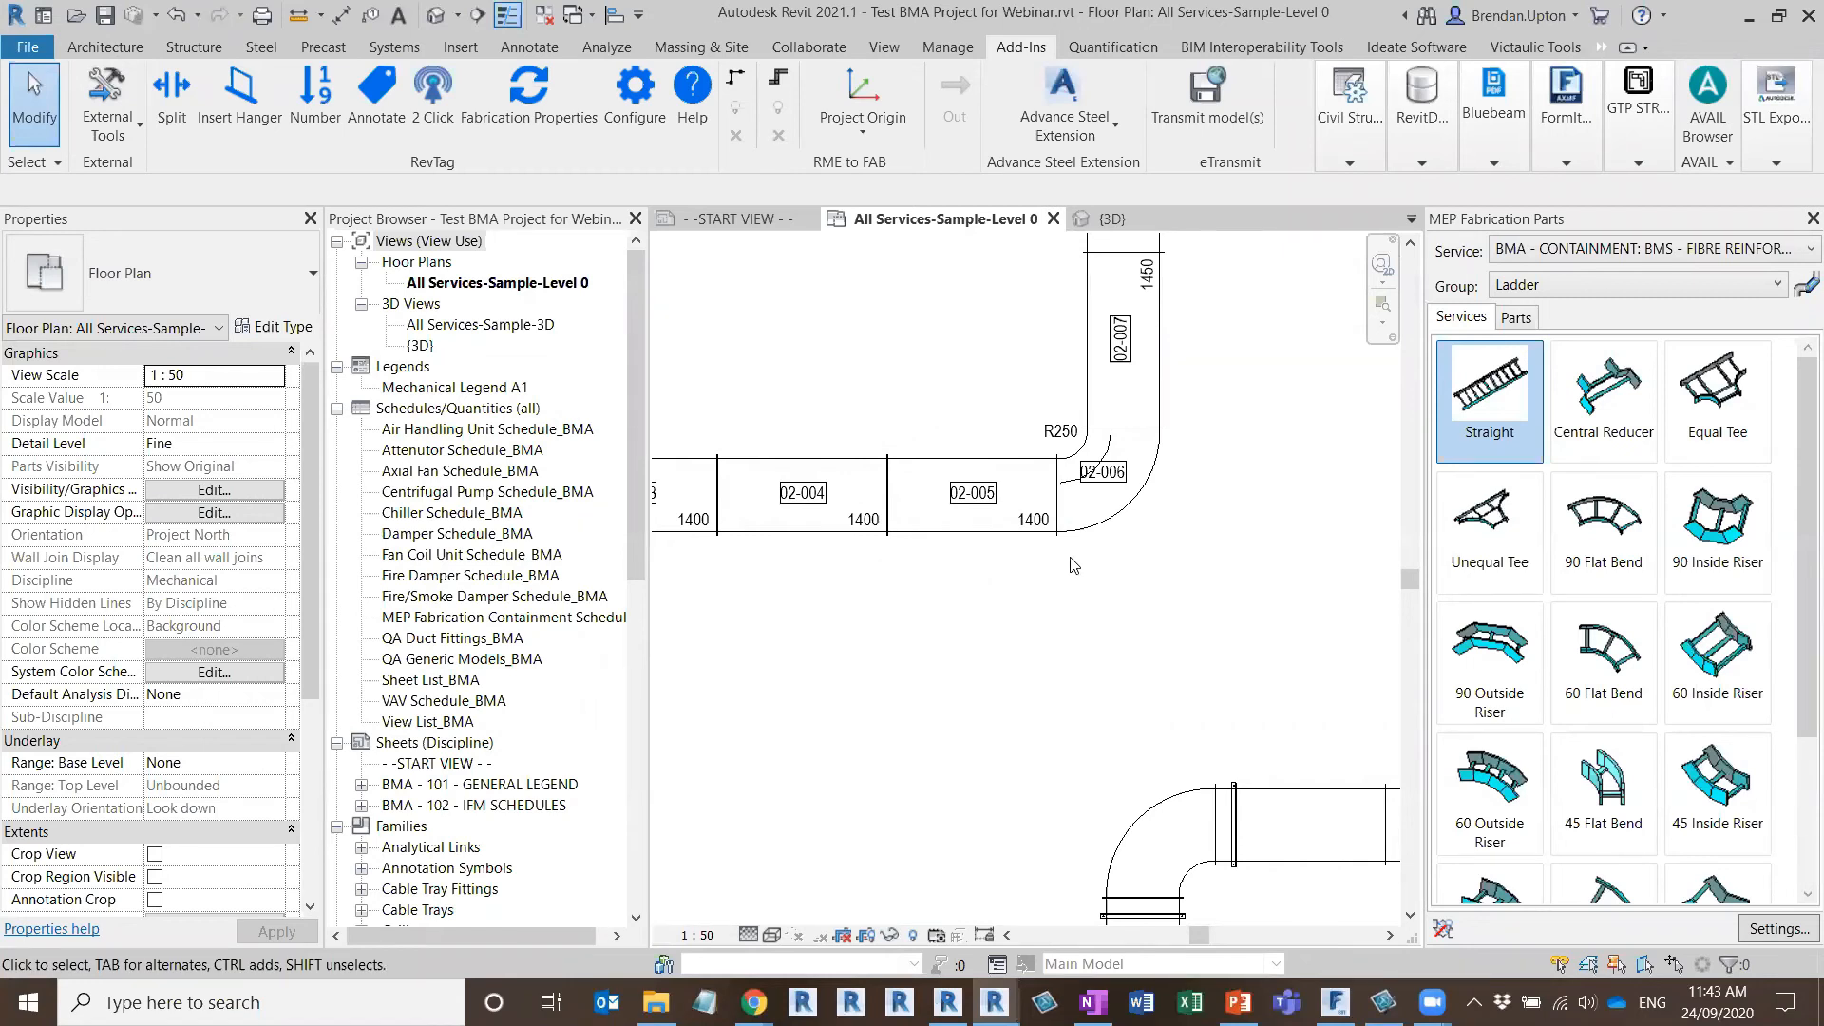
scroll(1068, 554, down, 2)
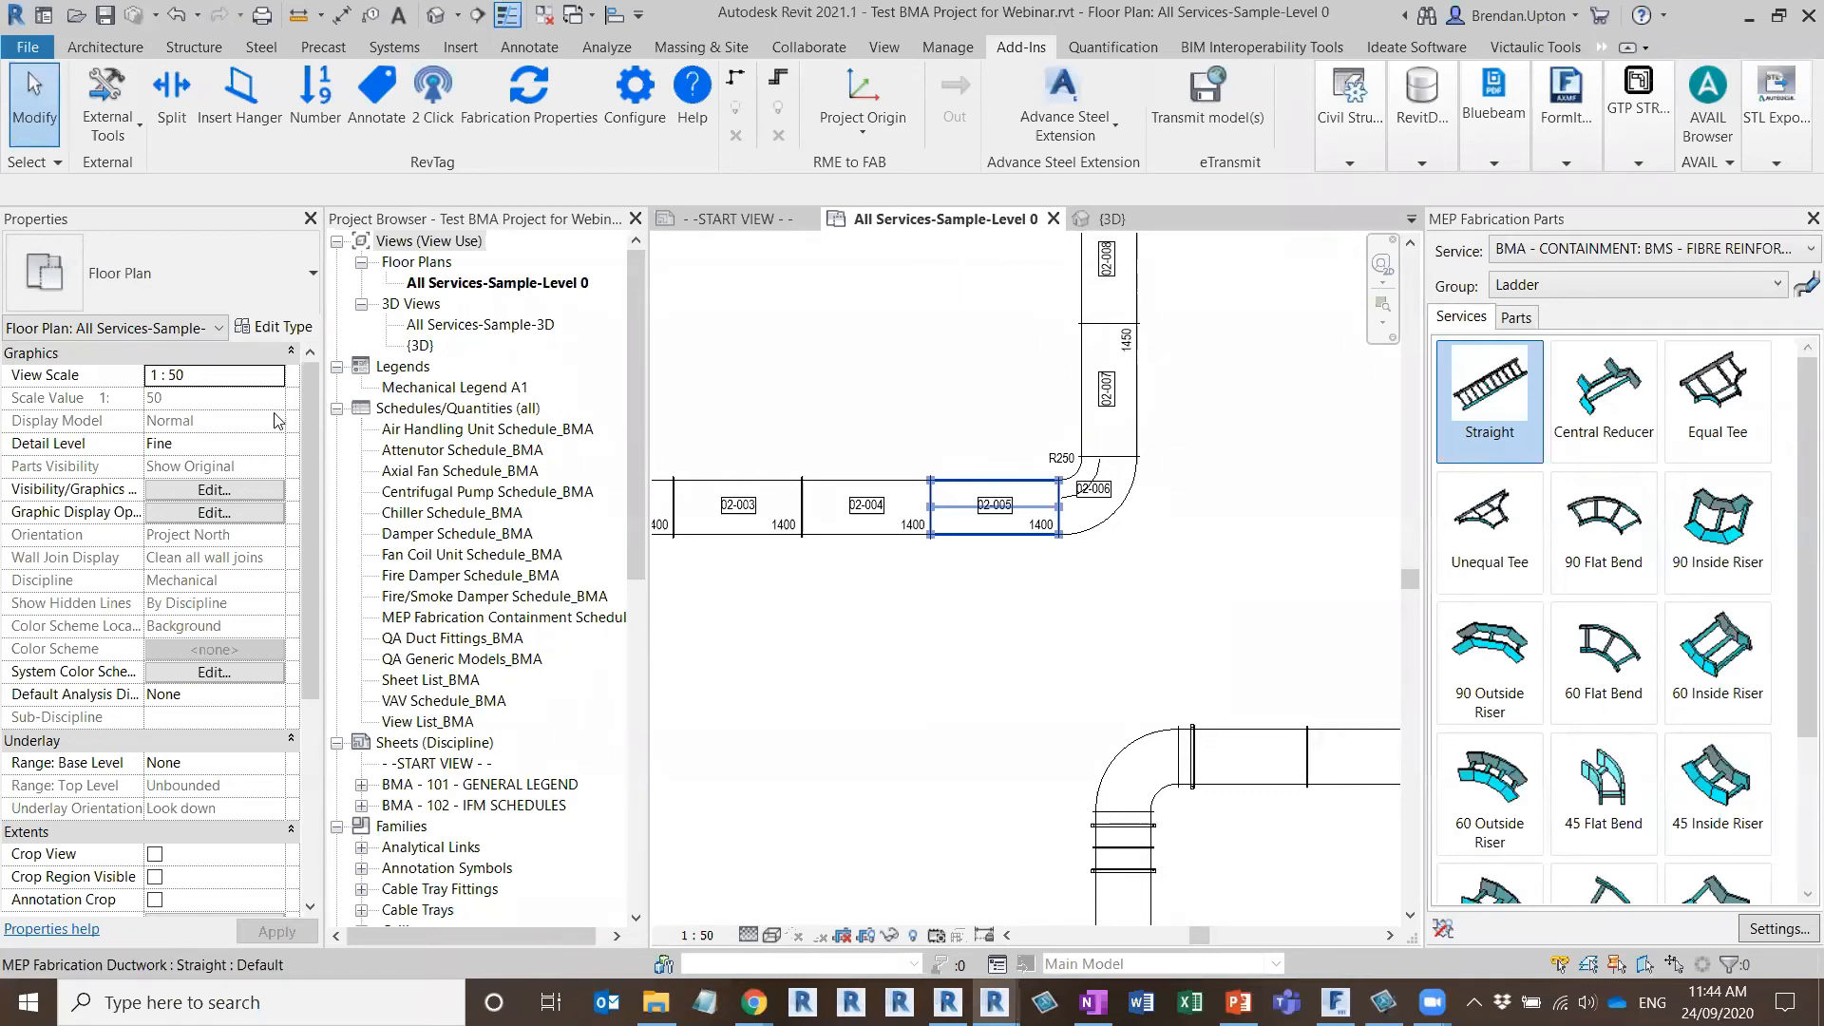
click(670, 668)
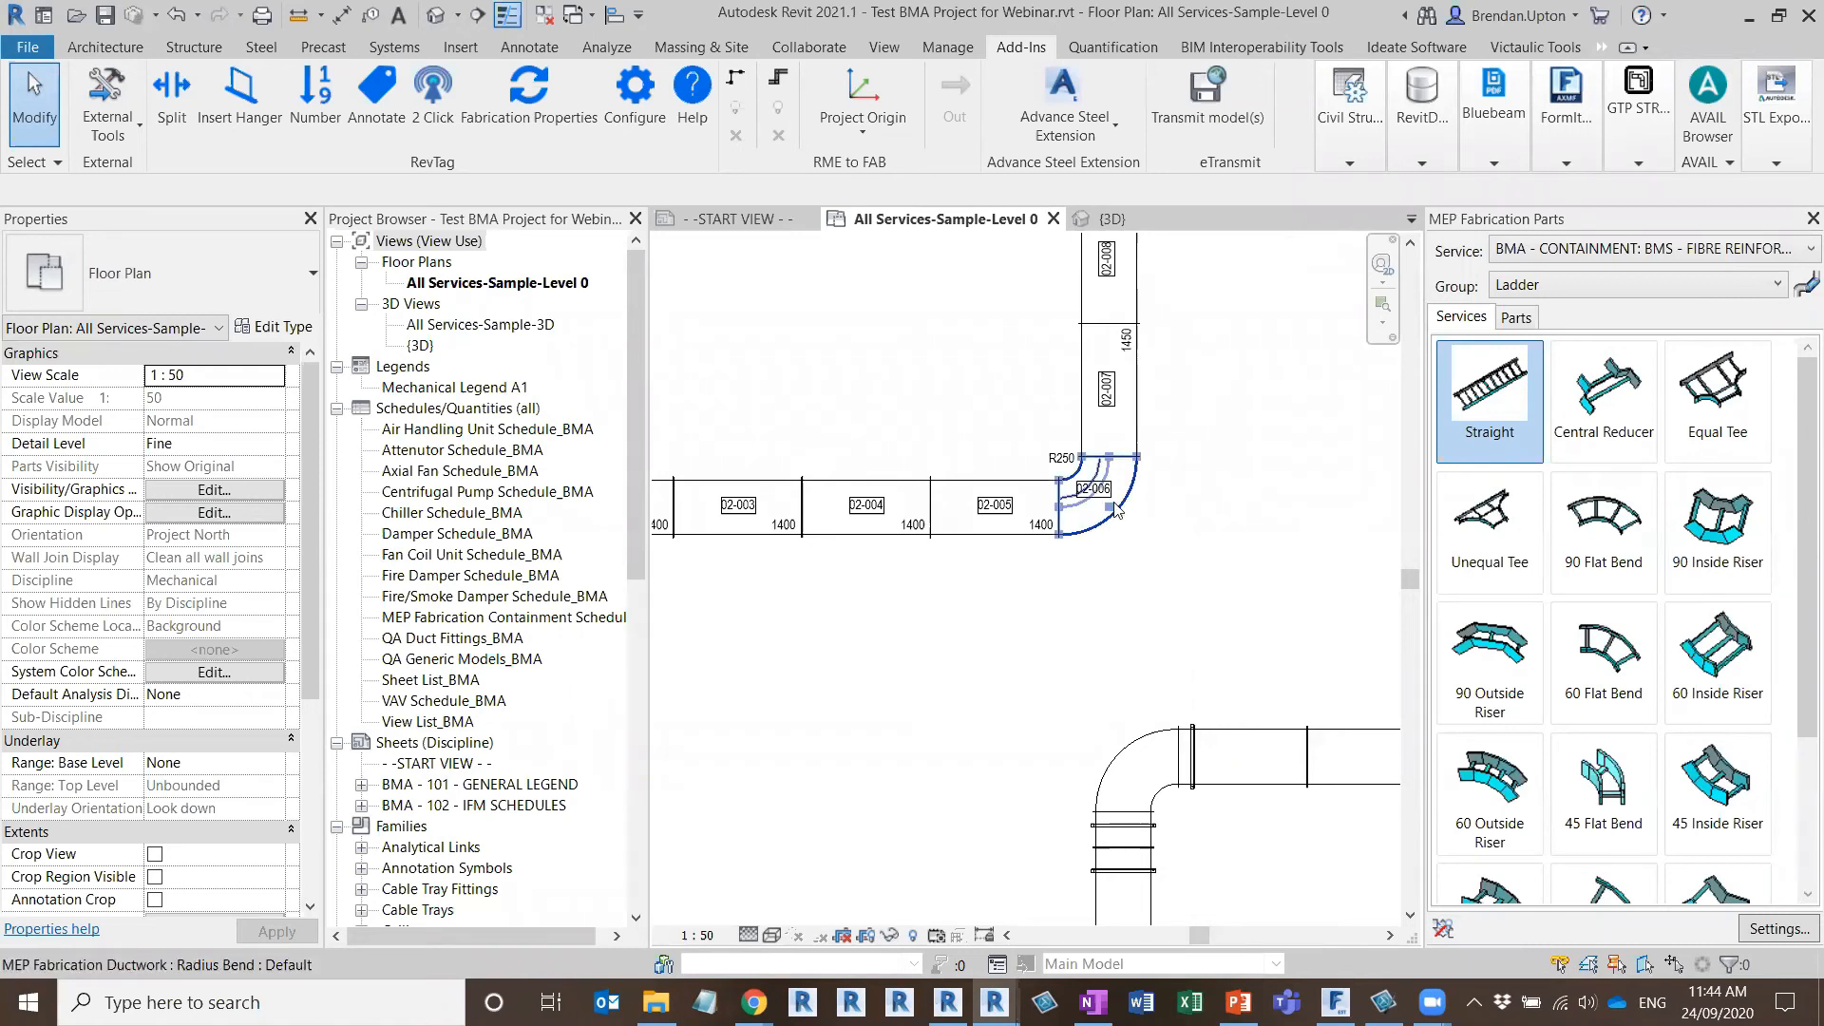
scroll(1117, 503, down, 3)
scroll(1113, 484, down, 2)
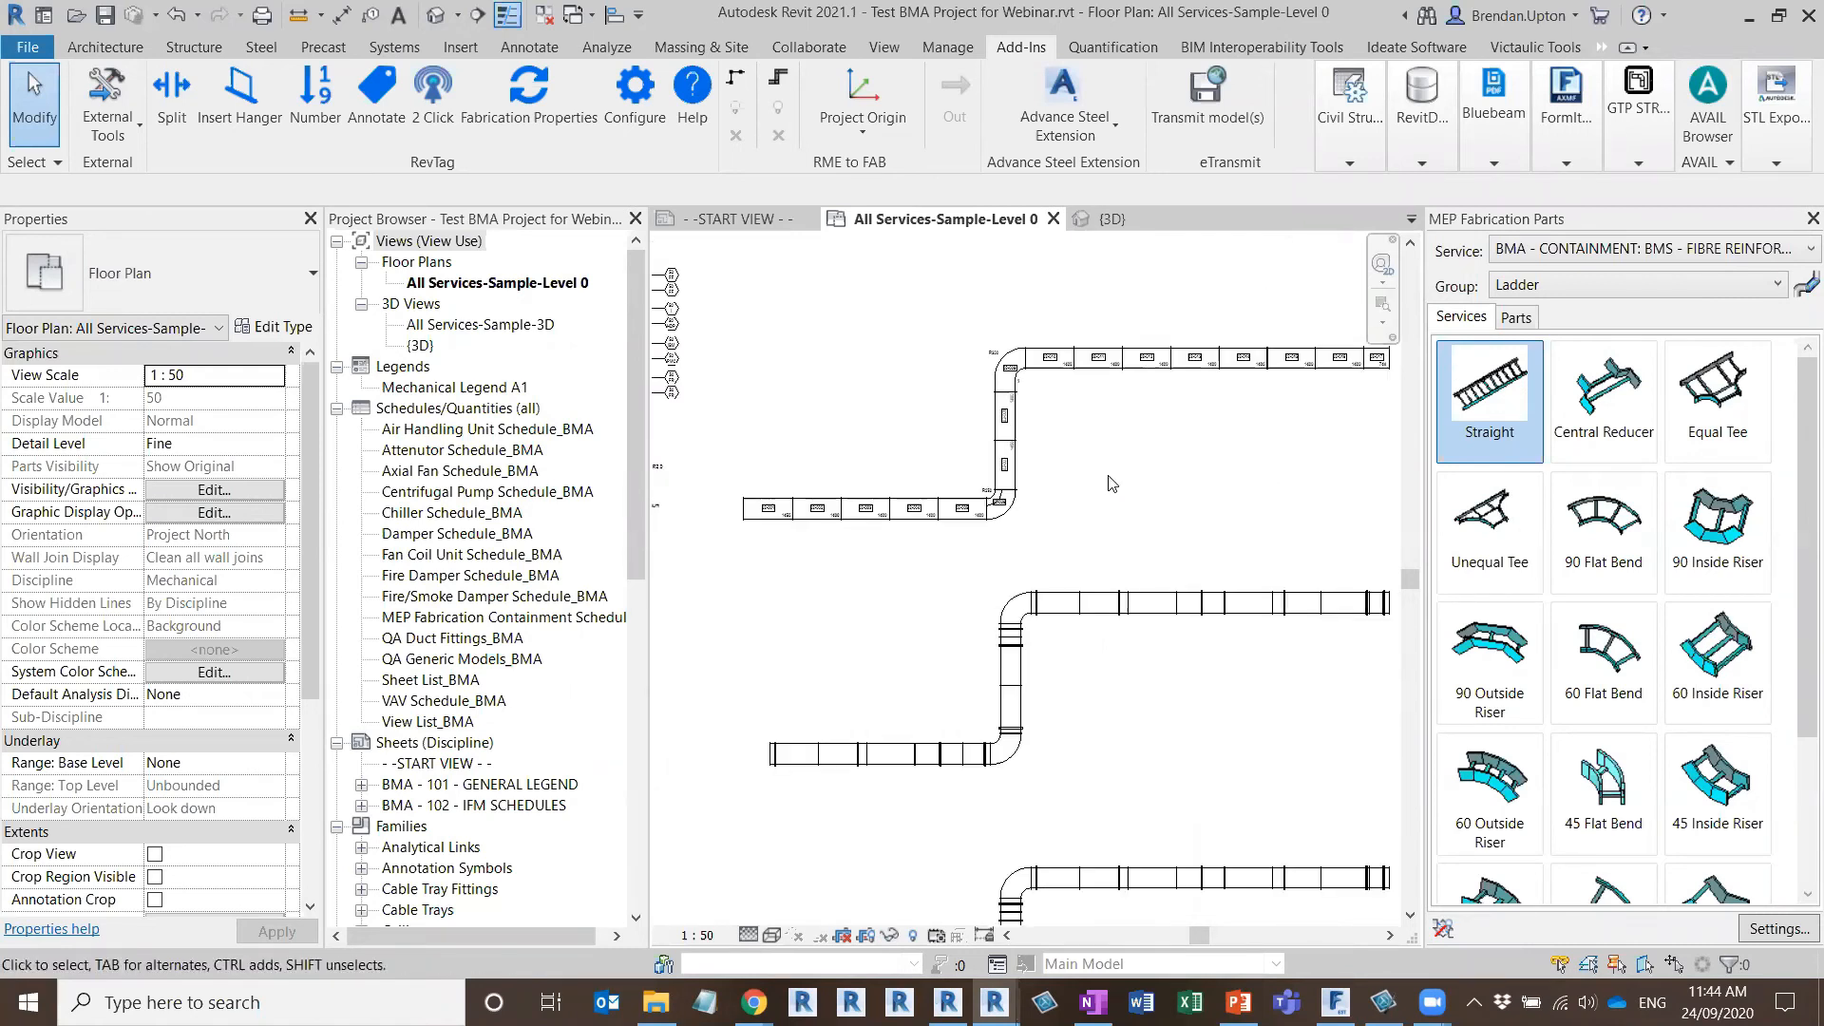
middle_drag(1213, 465, 1150, 511)
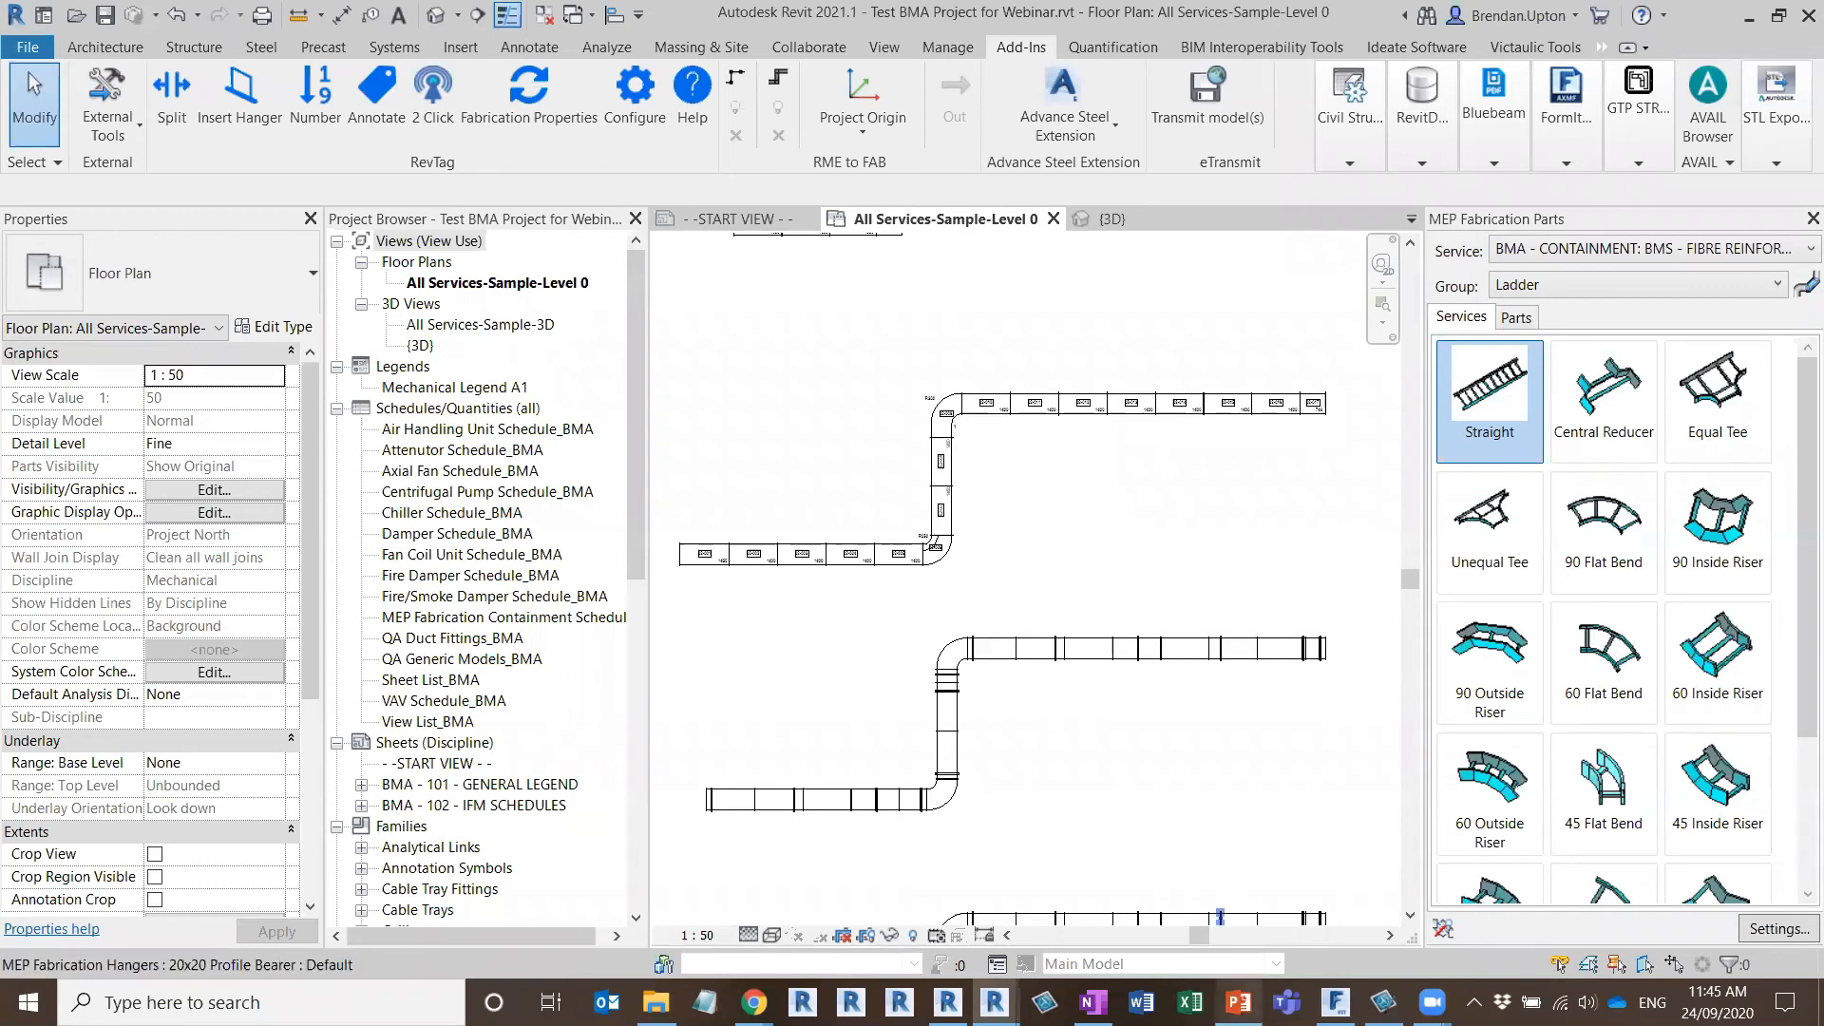
Switch to the PowerPoint presentation, start the slide show from the Live Demo slide and advance to the RevTag – Automated Tagging Tool slide
click(1238, 1002)
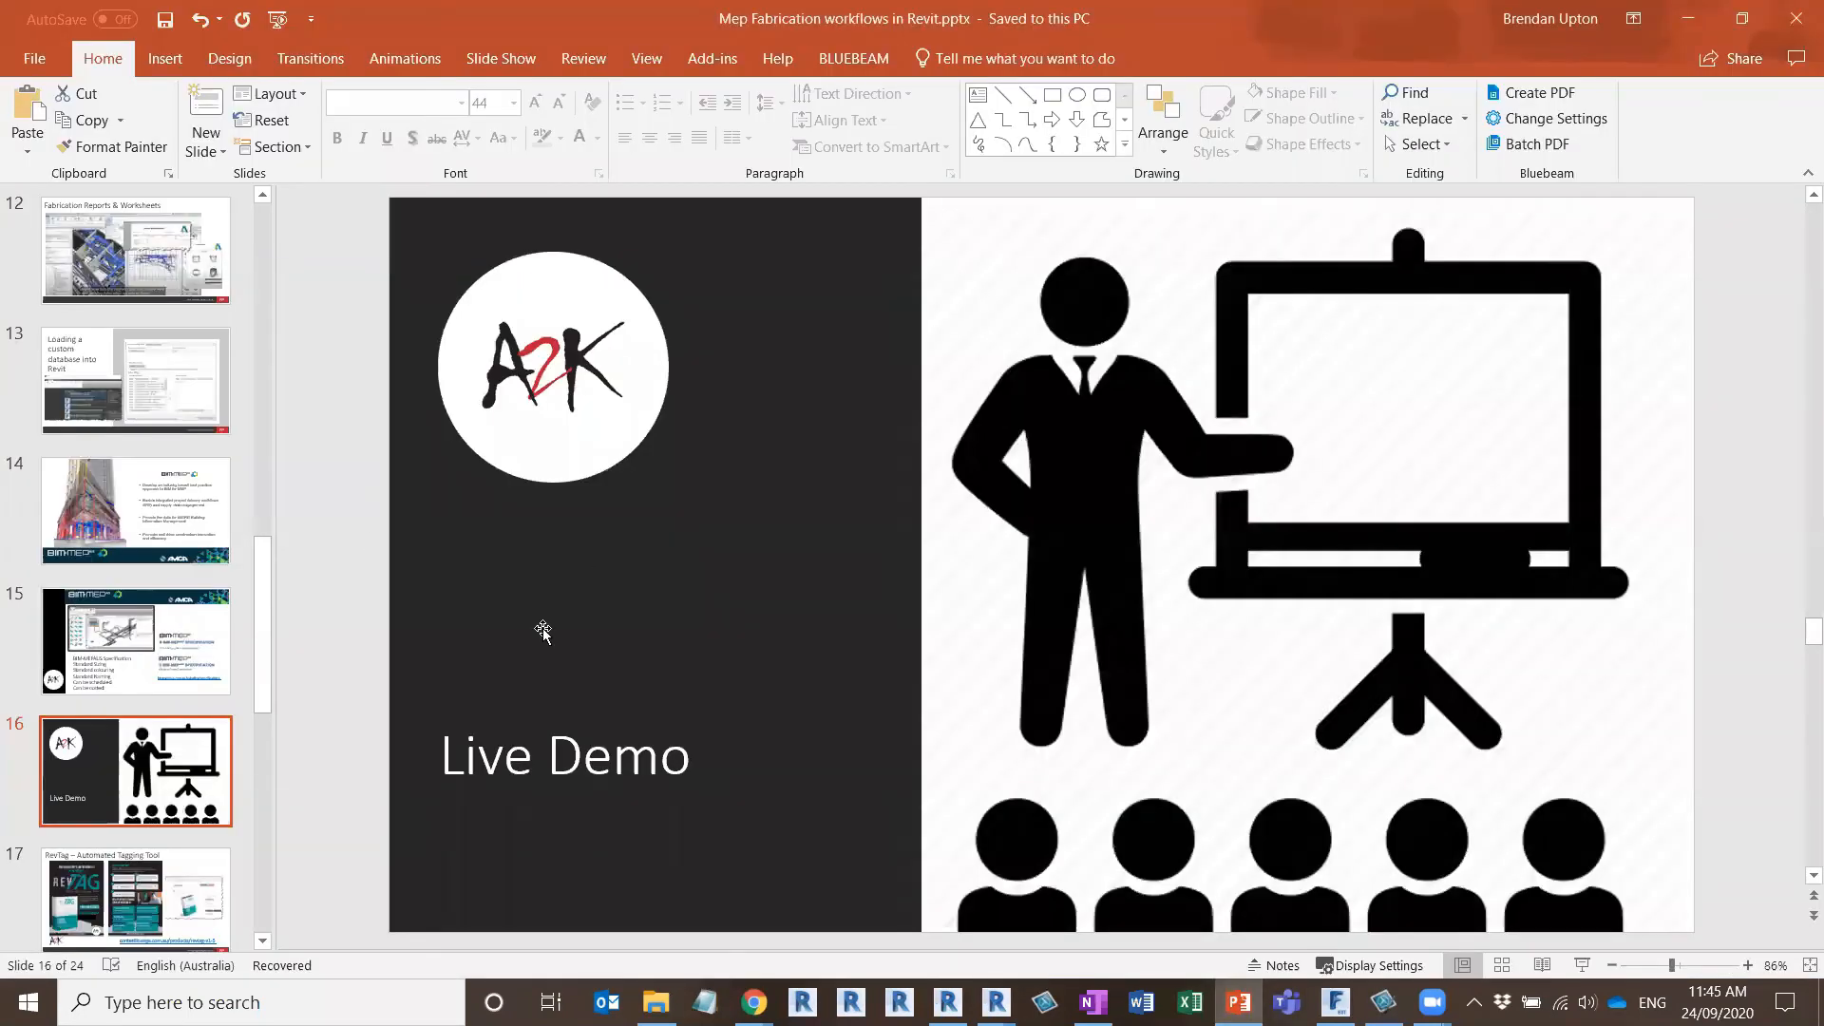
key(shift+F5)
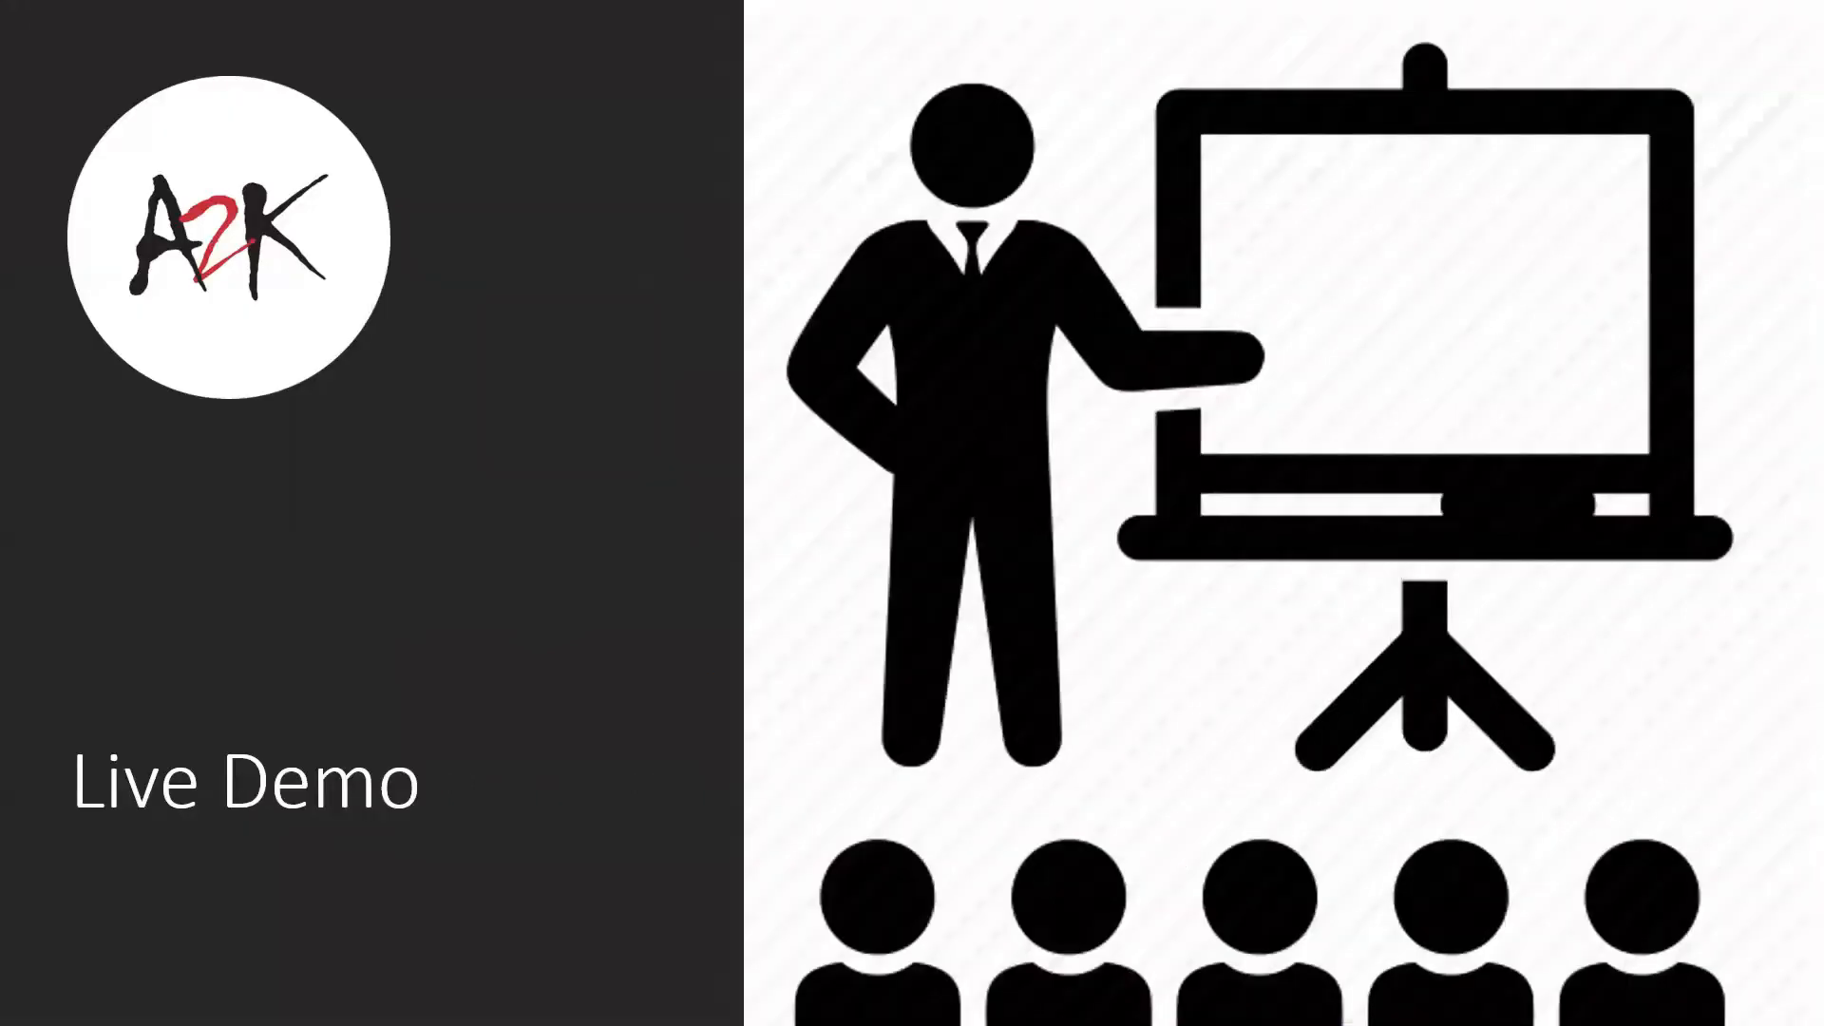
key(Right)
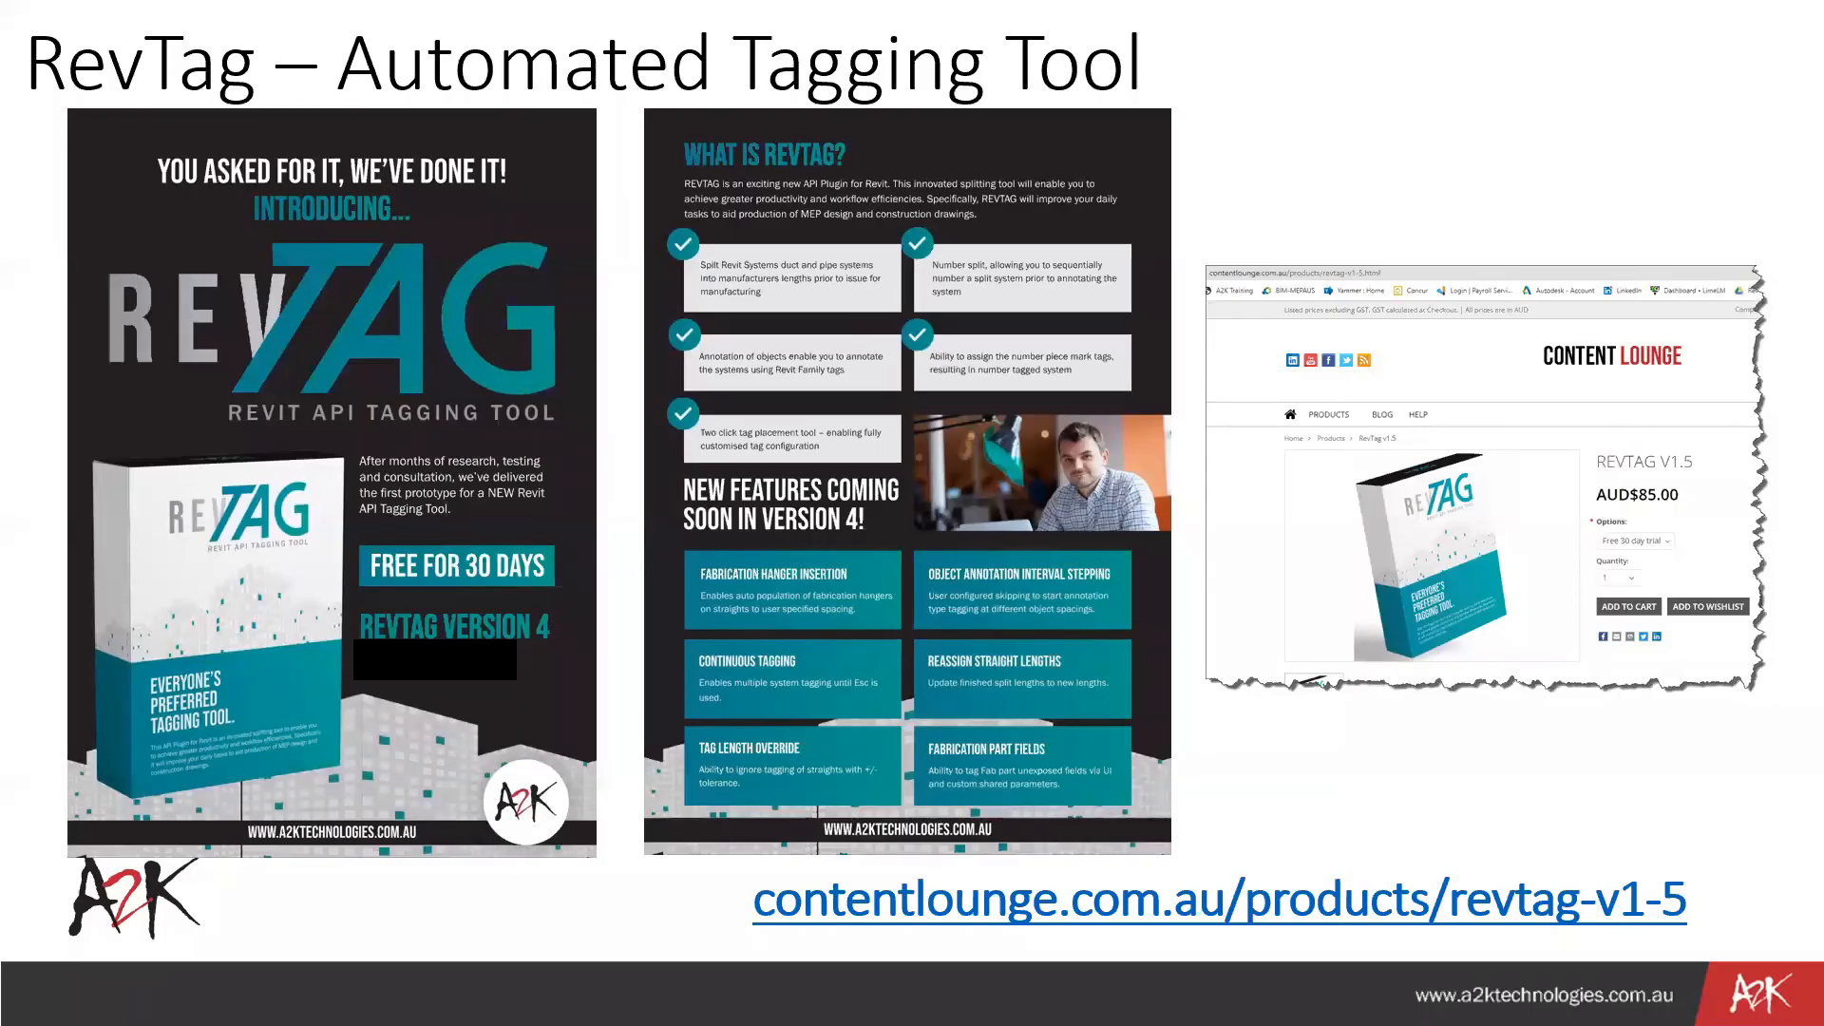